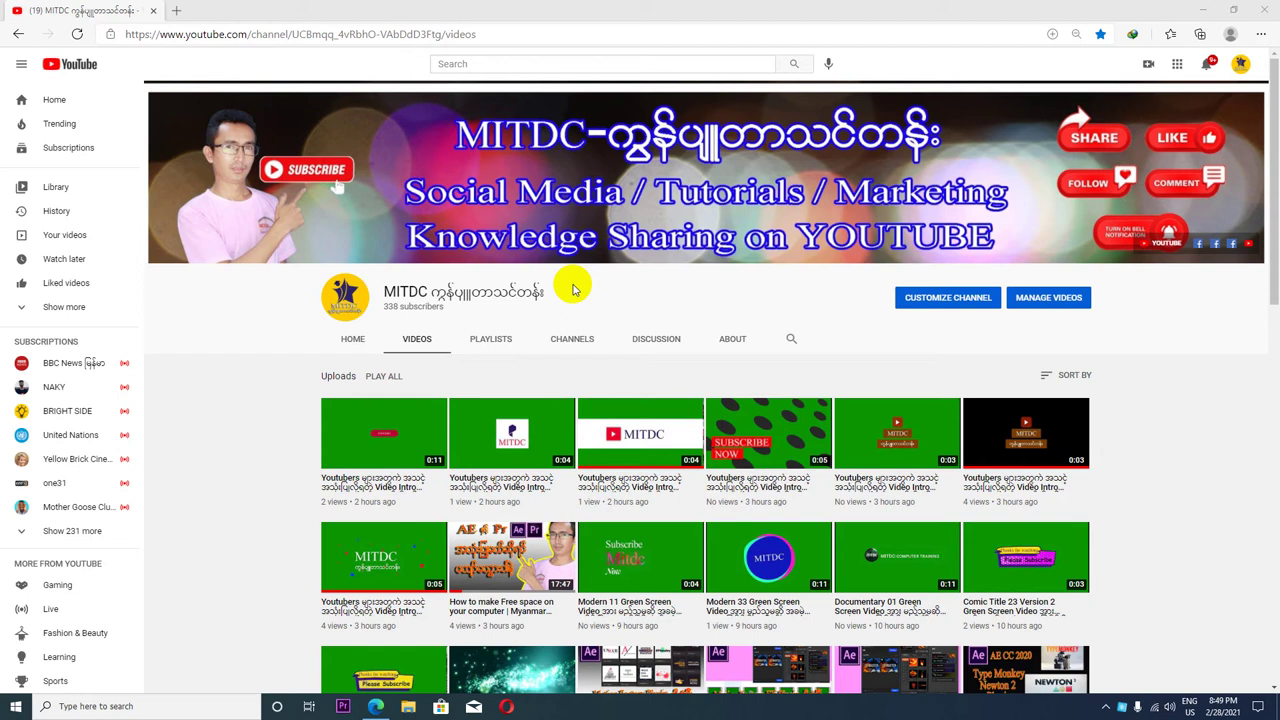
- Minimize the browser showing the YouTube channel's Videos page to reveal the desktop
{"action": "left_click", "coordinate": [184, 138]}
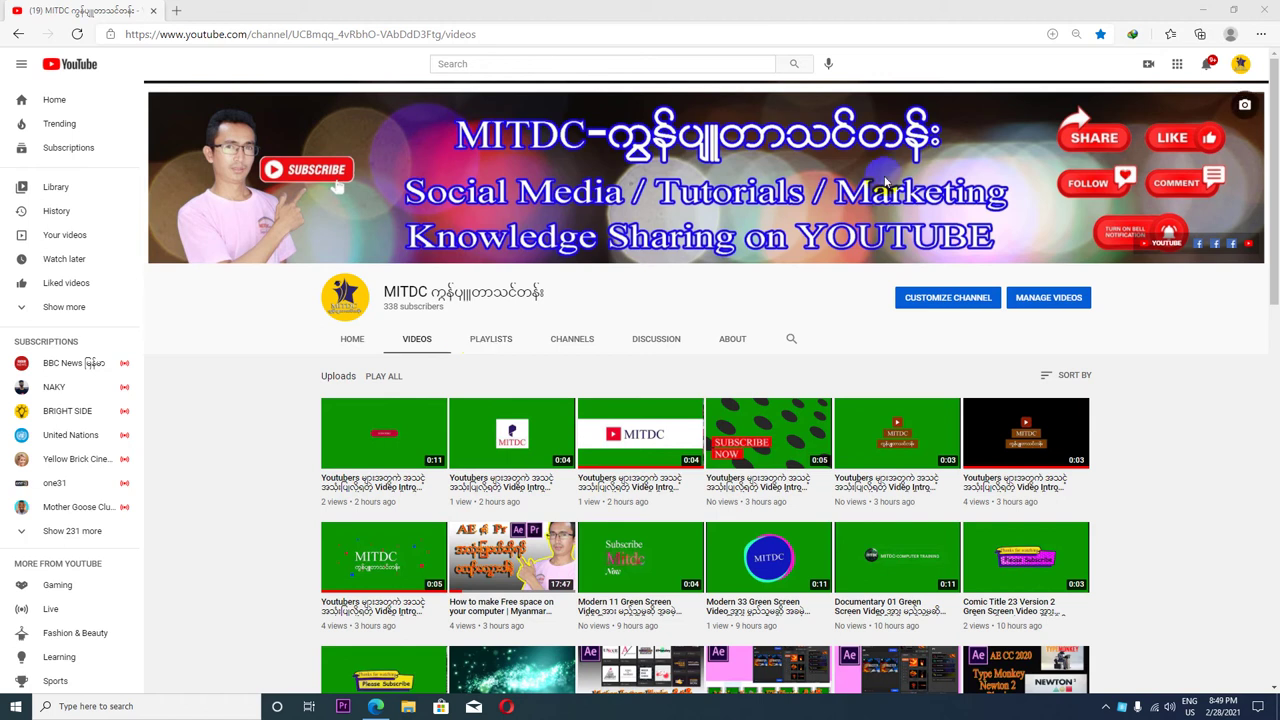
{"action": "left_click", "coordinate": [1203, 9]}
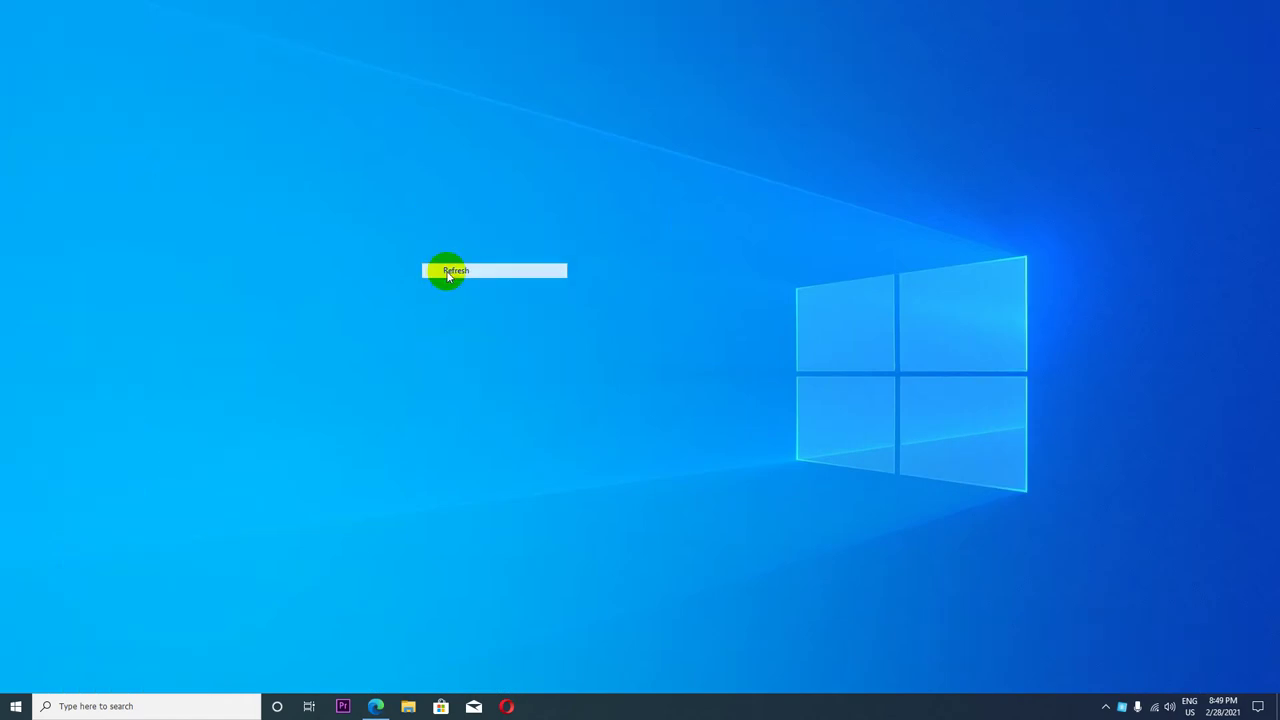
- Open the 'How to install Motion Factory for Ae & Pr' folder in a smaller window with Large icons
{"action": "left_click", "coordinate": [697, 236]}
{"action": "double_click", "coordinate": [698, 243]}
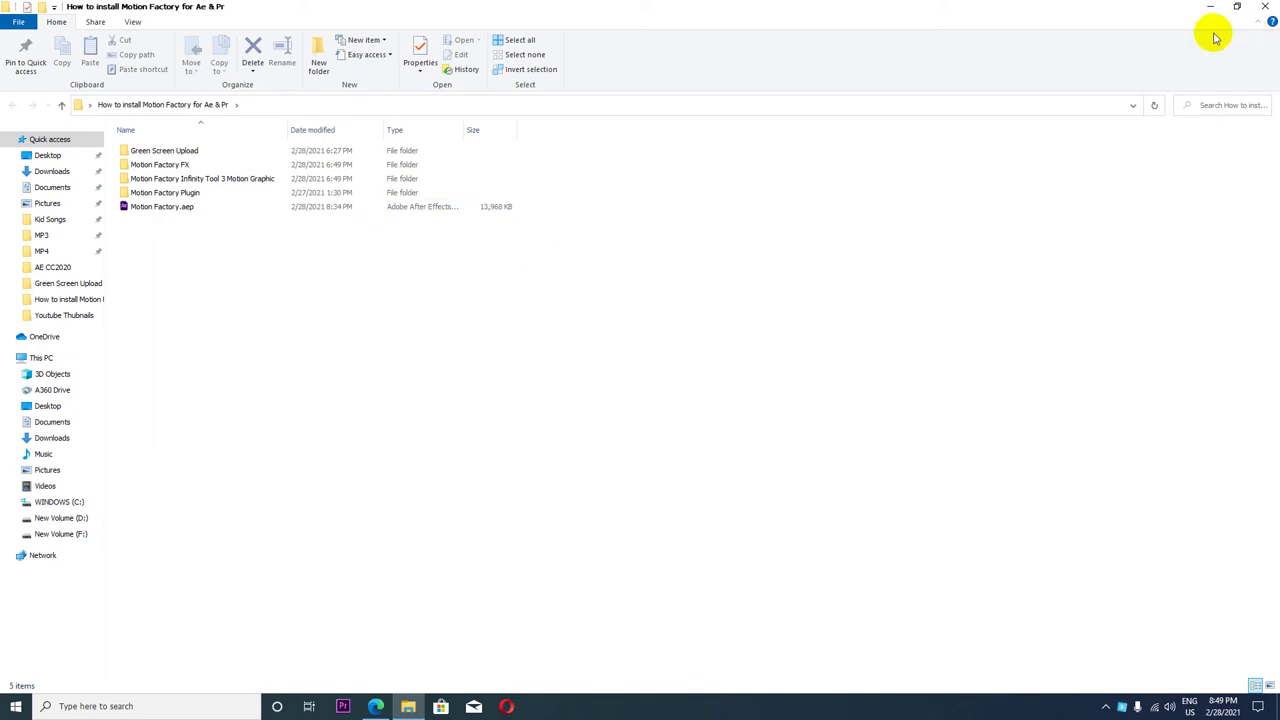
{"action": "left_click", "coordinate": [1234, 10]}
{"action": "left_click_drag", "start_coordinate": [835, 75], "coordinate": [890, 102]}
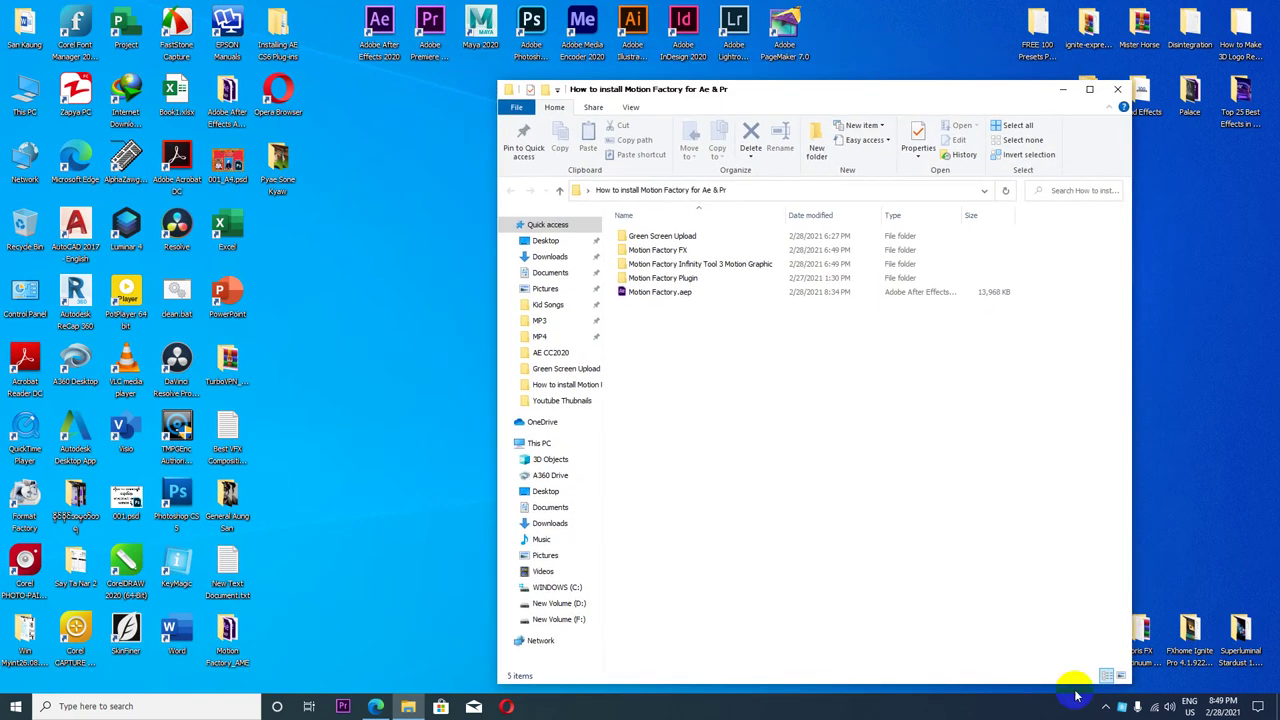
{"action": "mouse_move", "coordinate": [966, 81]}
{"action": "left_mouse_down"}
{"action": "mouse_move", "coordinate": [957, 372]}
{"action": "mouse_move", "coordinate": [1045, 157]}
{"action": "left_mouse_up"}
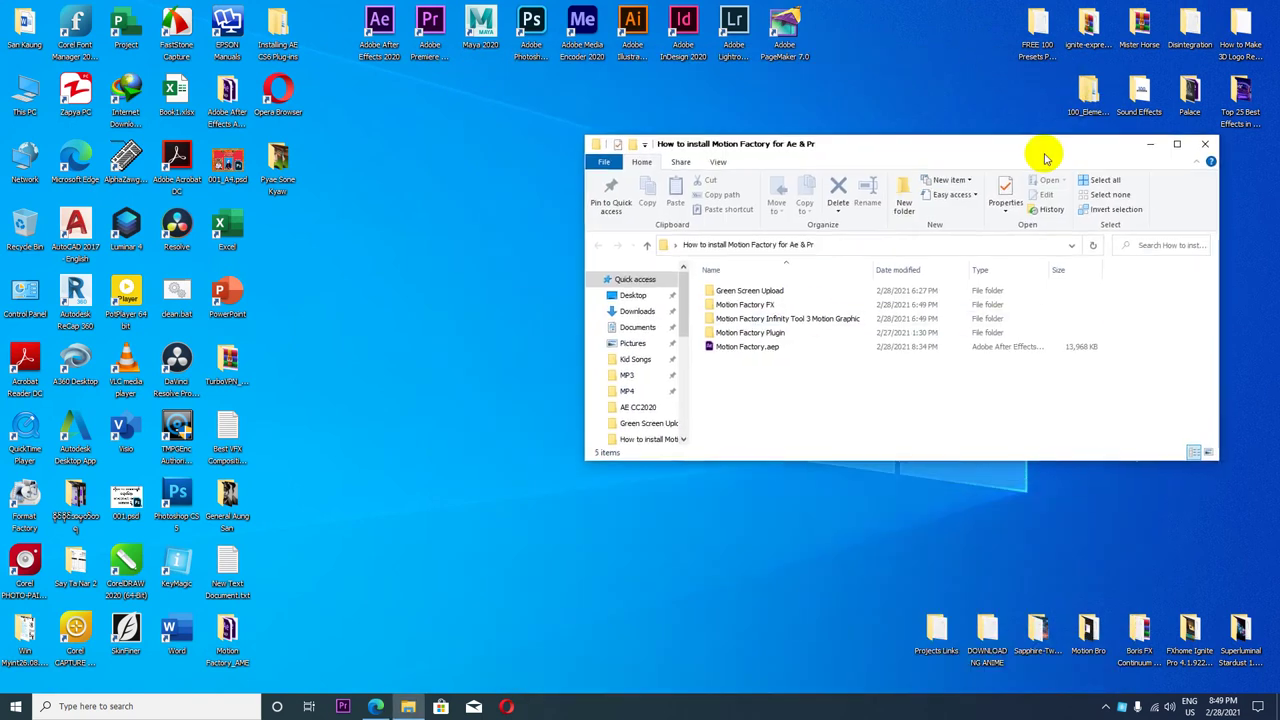
{"action": "left_click", "coordinate": [740, 291]}
{"action": "left_click", "coordinate": [1208, 452]}
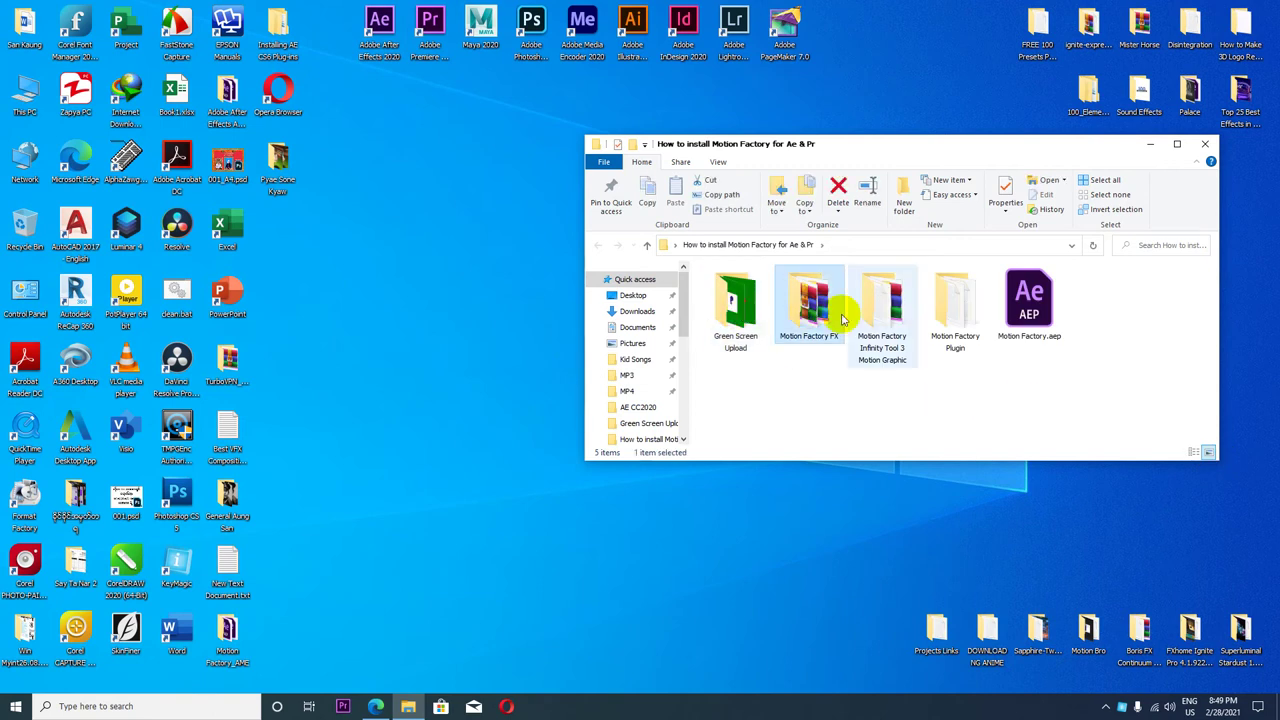
- Point out the Motion Factory Plugin, FX and Infinity Tool 3 Motion Graphic folders
{"action": "left_click", "coordinate": [958, 318]}
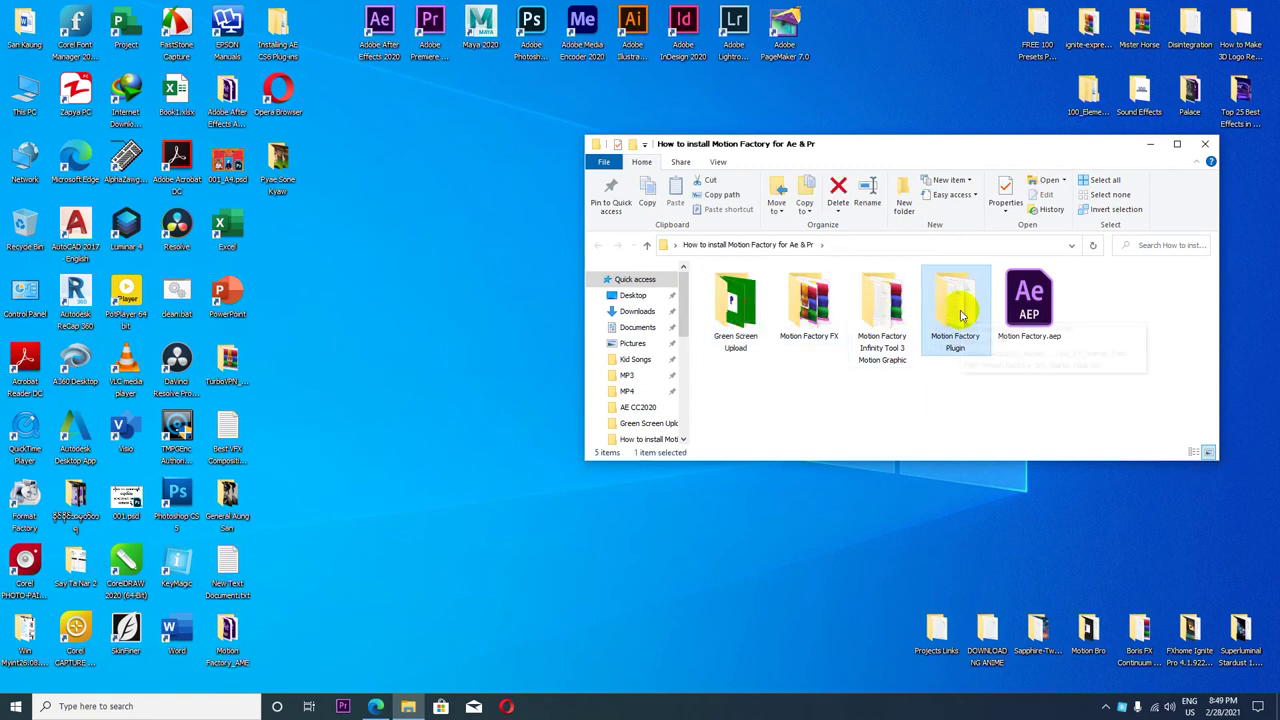
{"action": "left_click", "coordinate": [882, 305]}
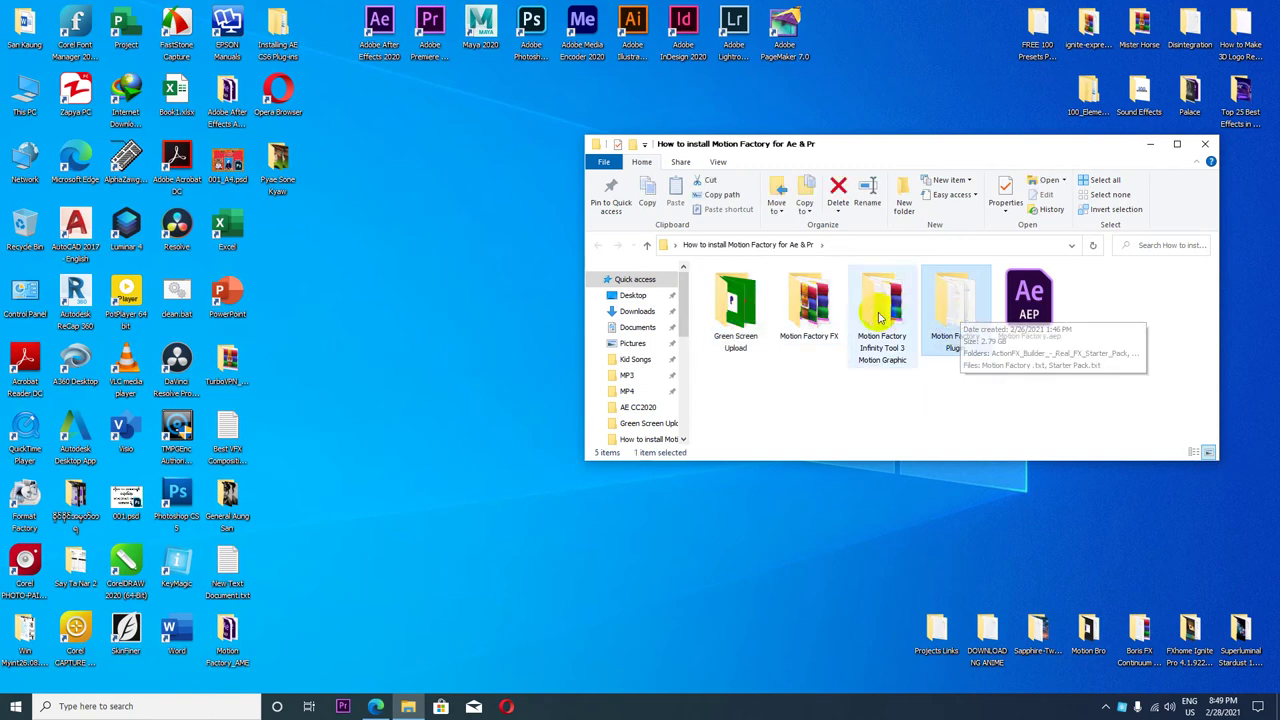
{"action": "left_click", "coordinate": [822, 315]}
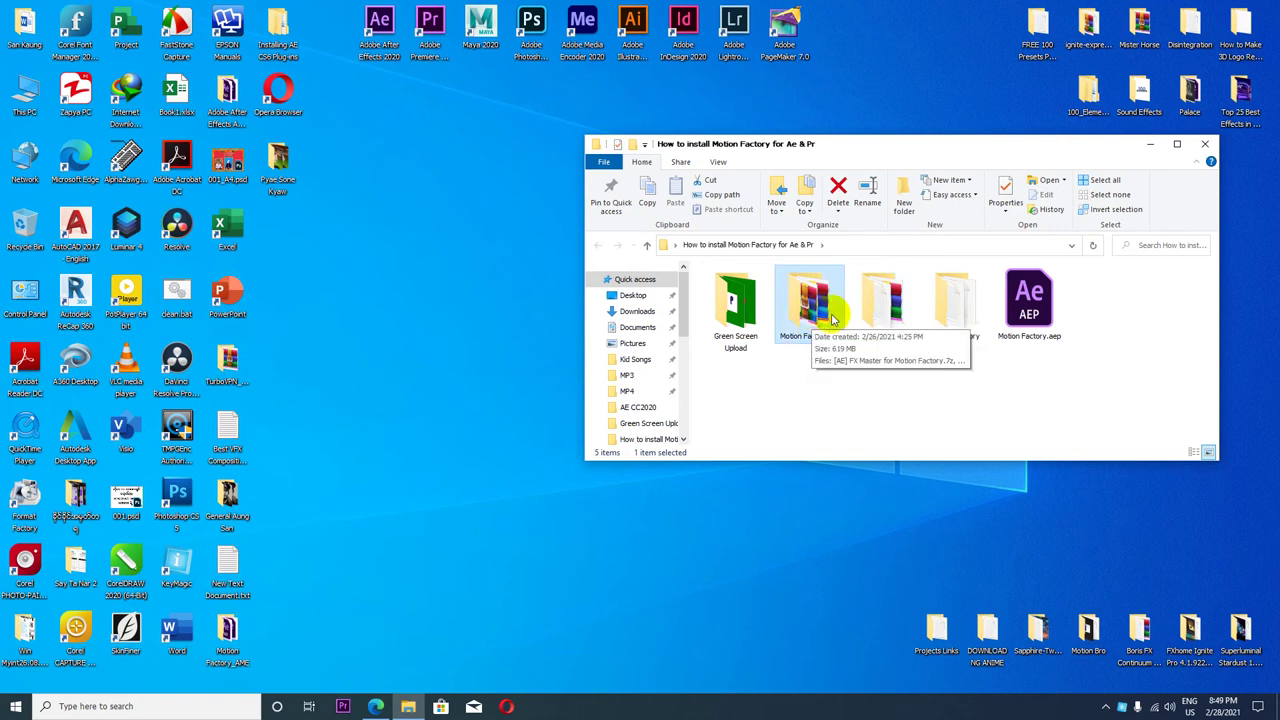
{"action": "left_click", "coordinate": [955, 305]}
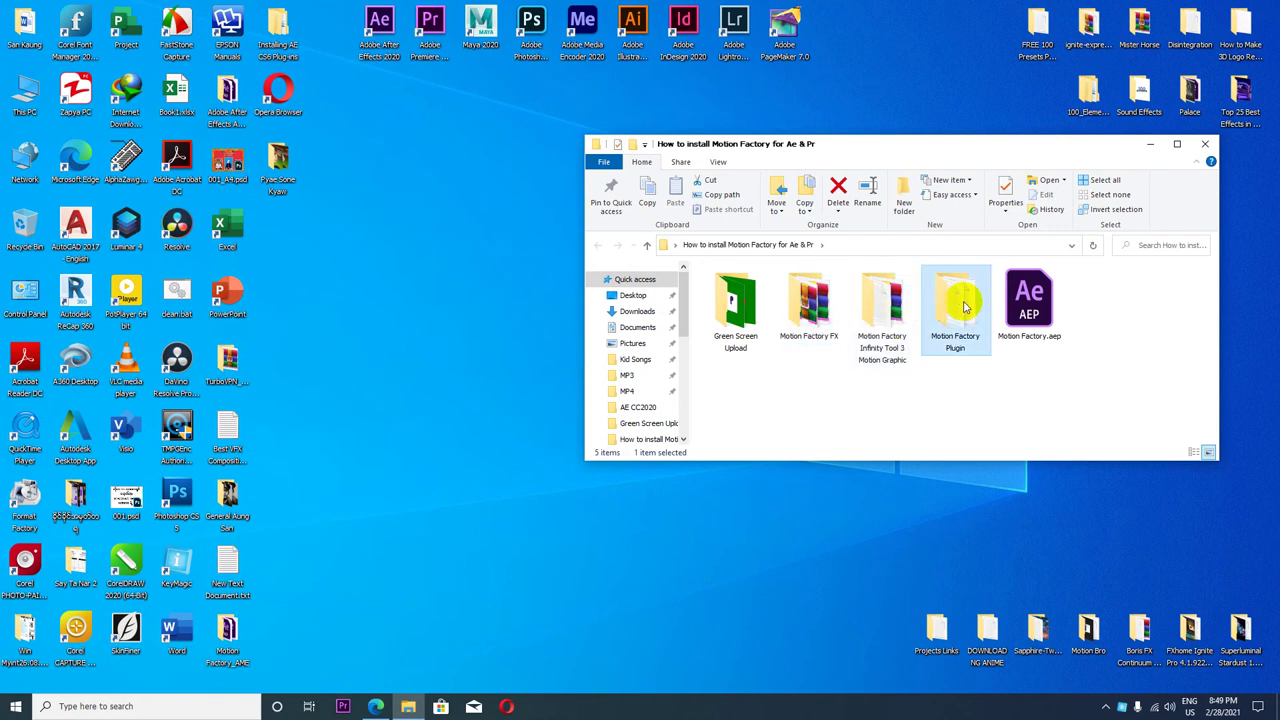
{"action": "left_click", "coordinate": [815, 312]}
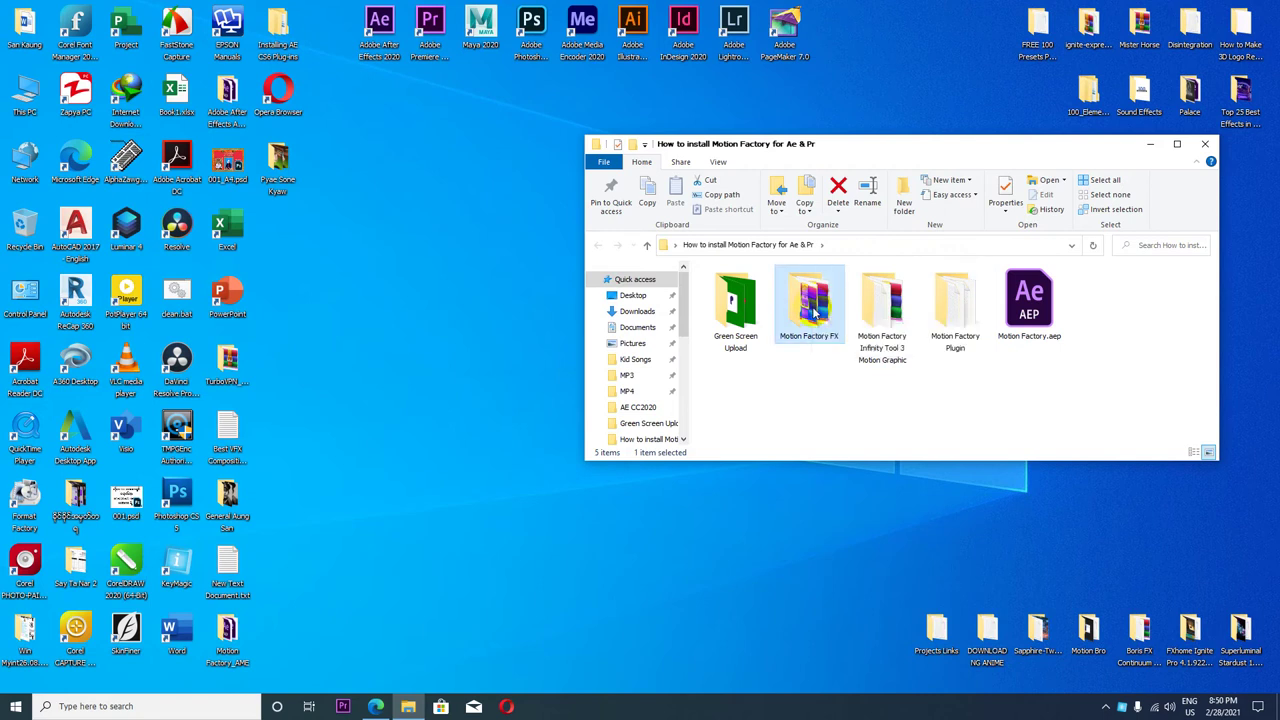
{"action": "left_click", "coordinate": [885, 332]}
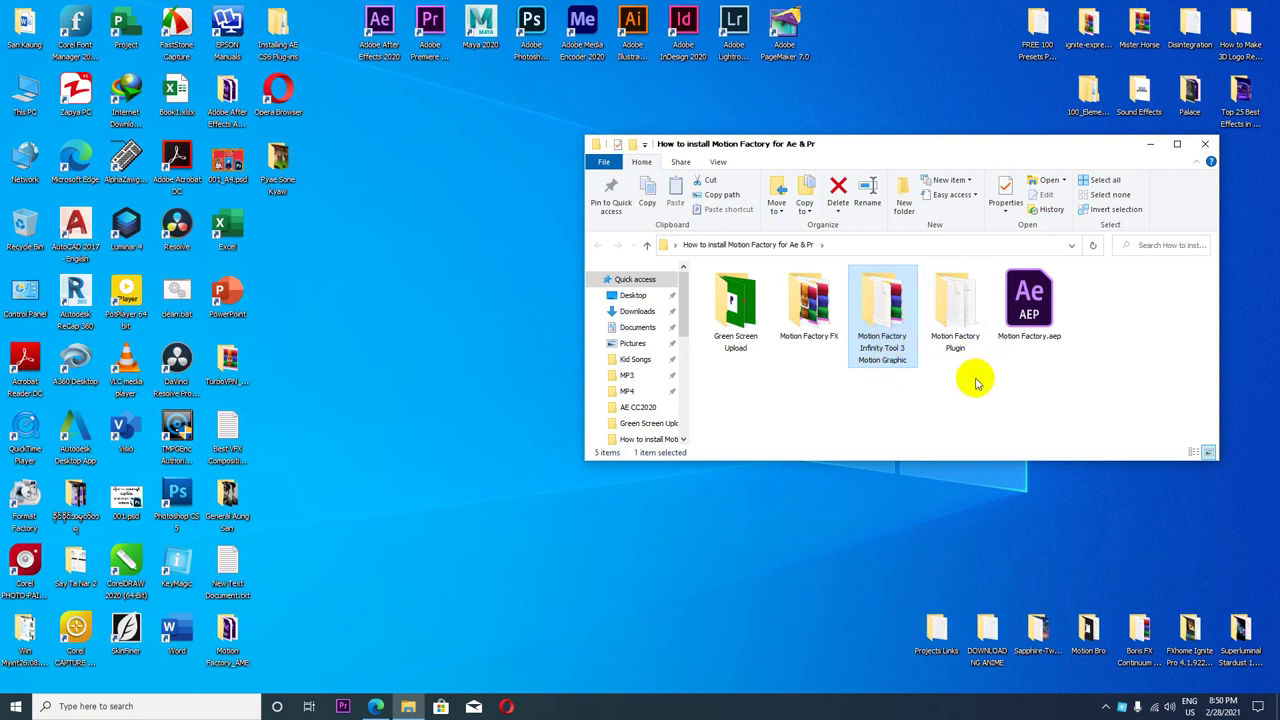
{"action": "left_click_drag", "start_coordinate": [971, 377], "coordinate": [813, 390]}
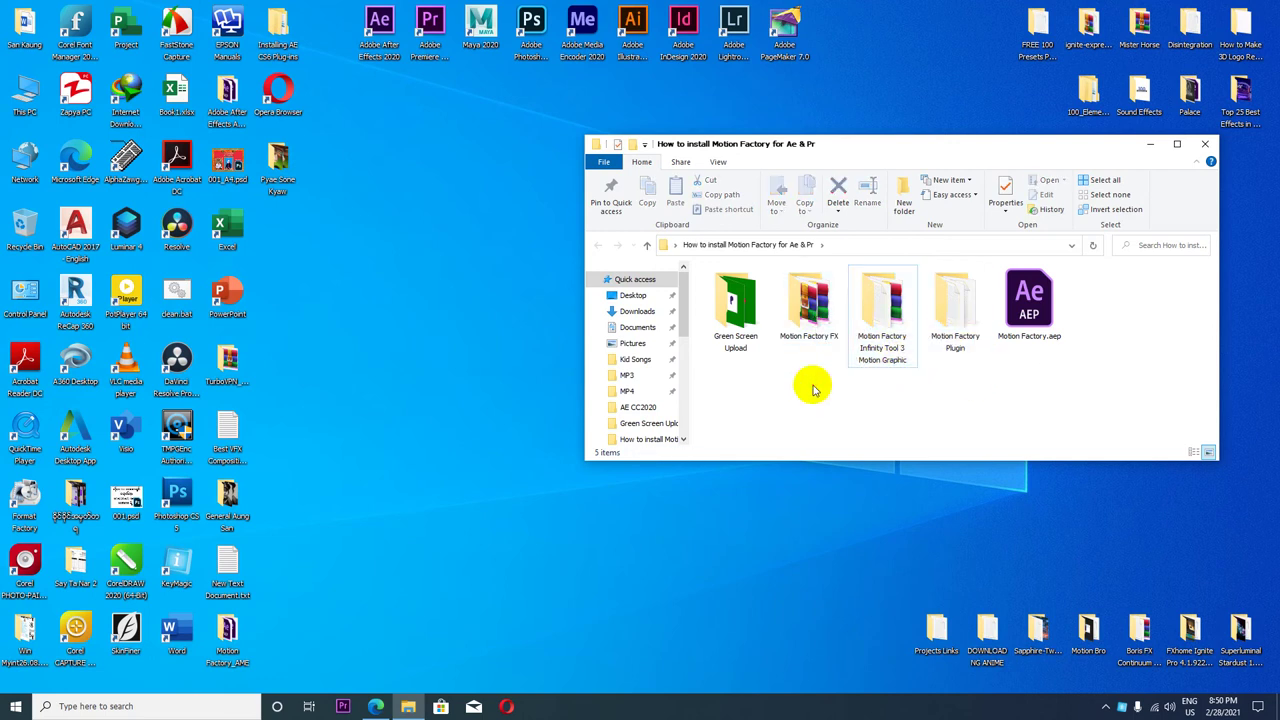
- Check the Motion Factory Plugin folder, then view Motion Factory FX as Large icons
{"action": "double_click", "coordinate": [948, 312]}
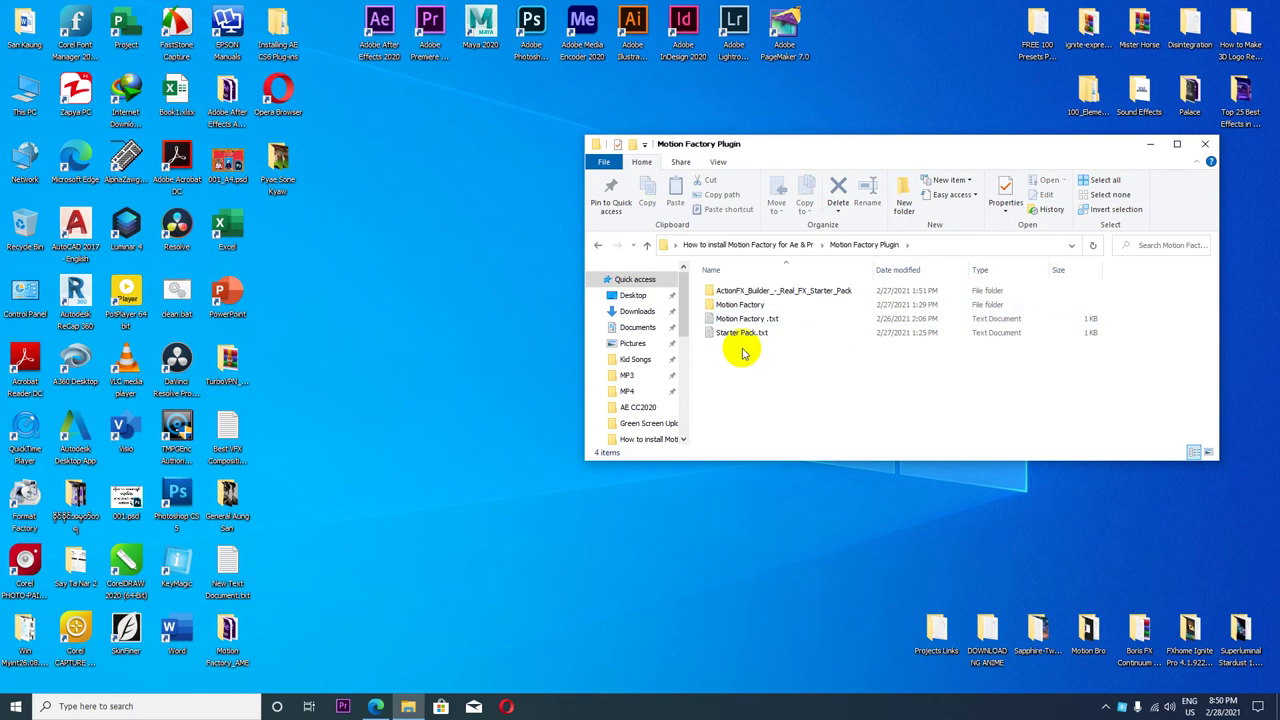
{"action": "left_click", "coordinate": [605, 249]}
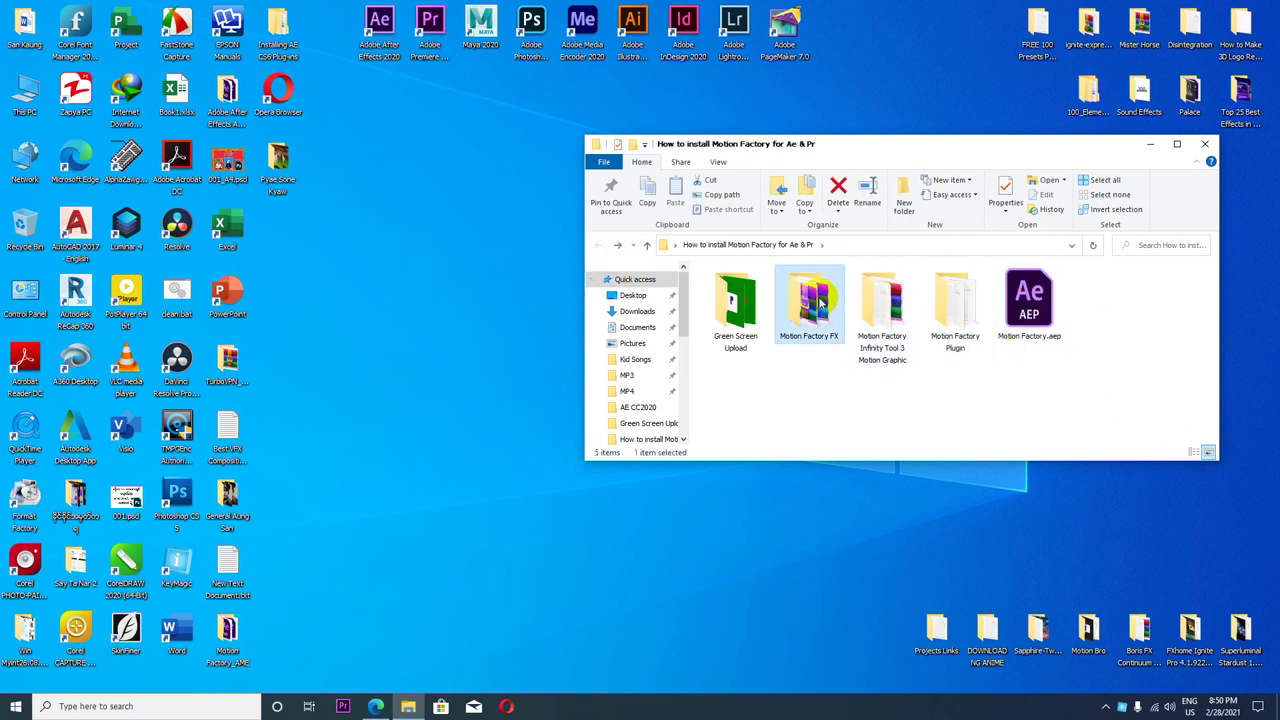
{"action": "double_click", "coordinate": [810, 300]}
{"action": "left_click", "coordinate": [1207, 455]}
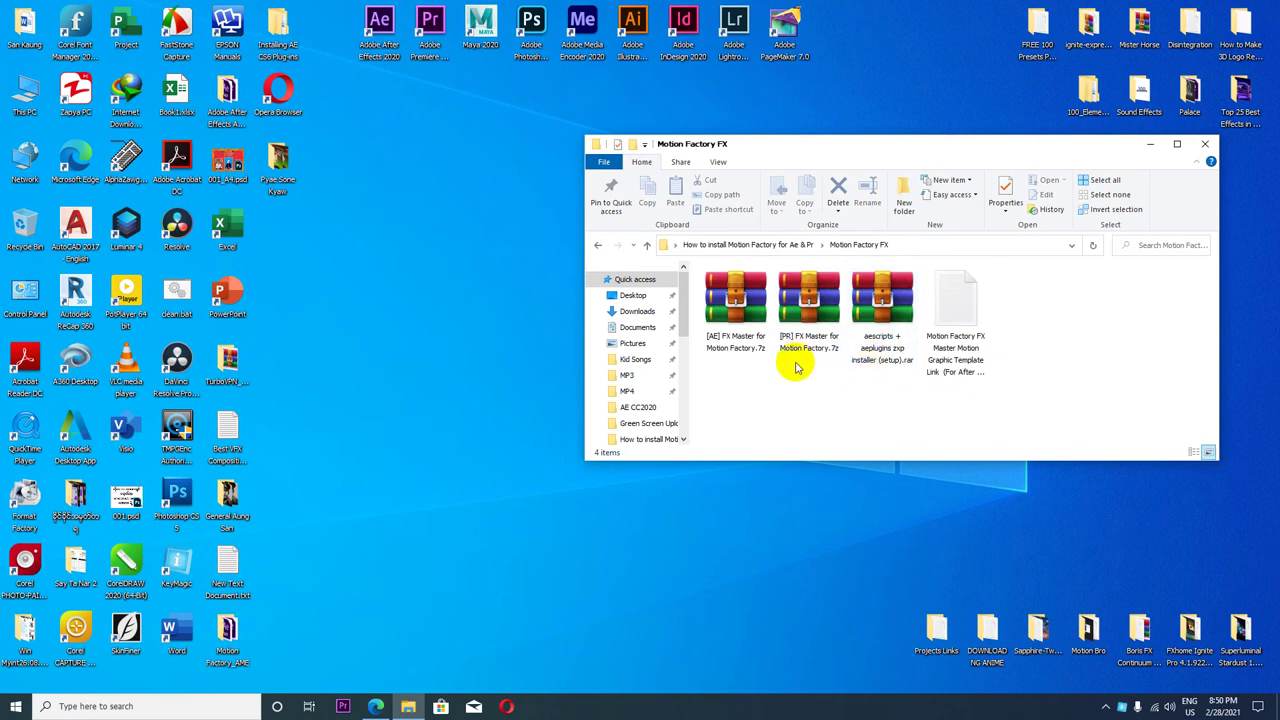
{"action": "left_click", "coordinate": [875, 366]}
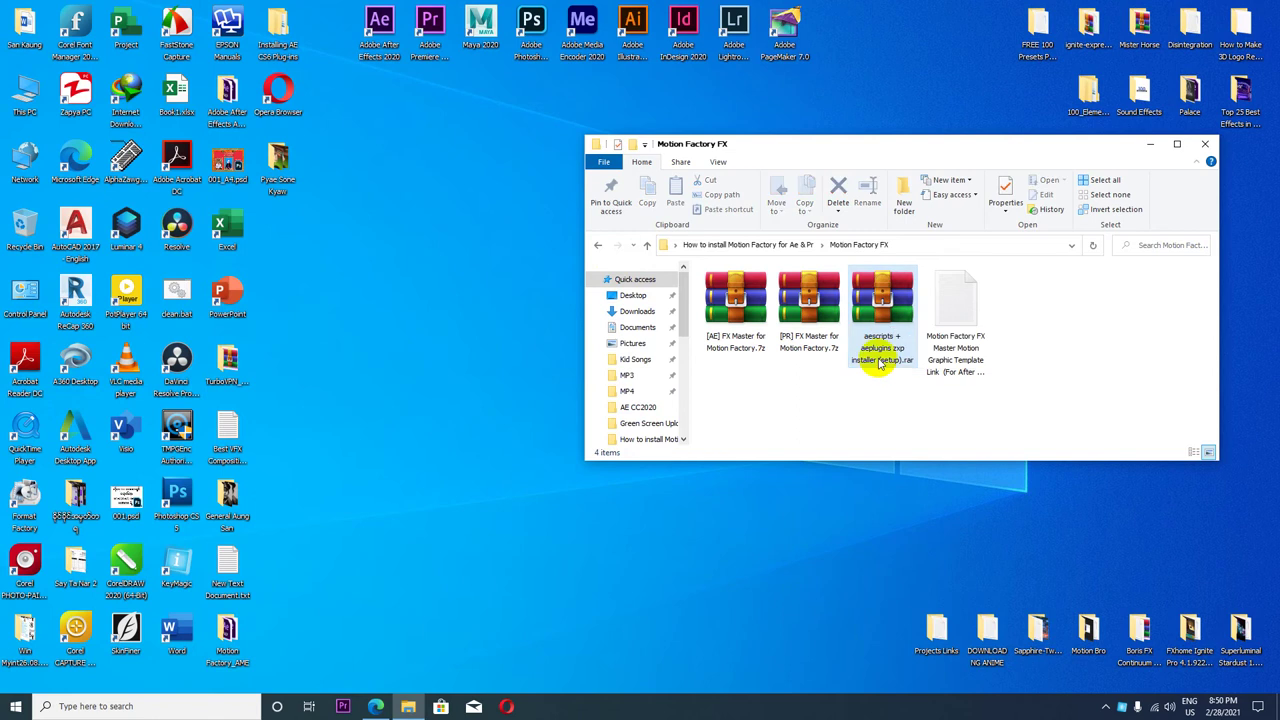
- Look inside the Infinity Tool 3 Motion Graphic folder, then return to Motion Factory FX
{"action": "left_click", "coordinate": [598, 247]}
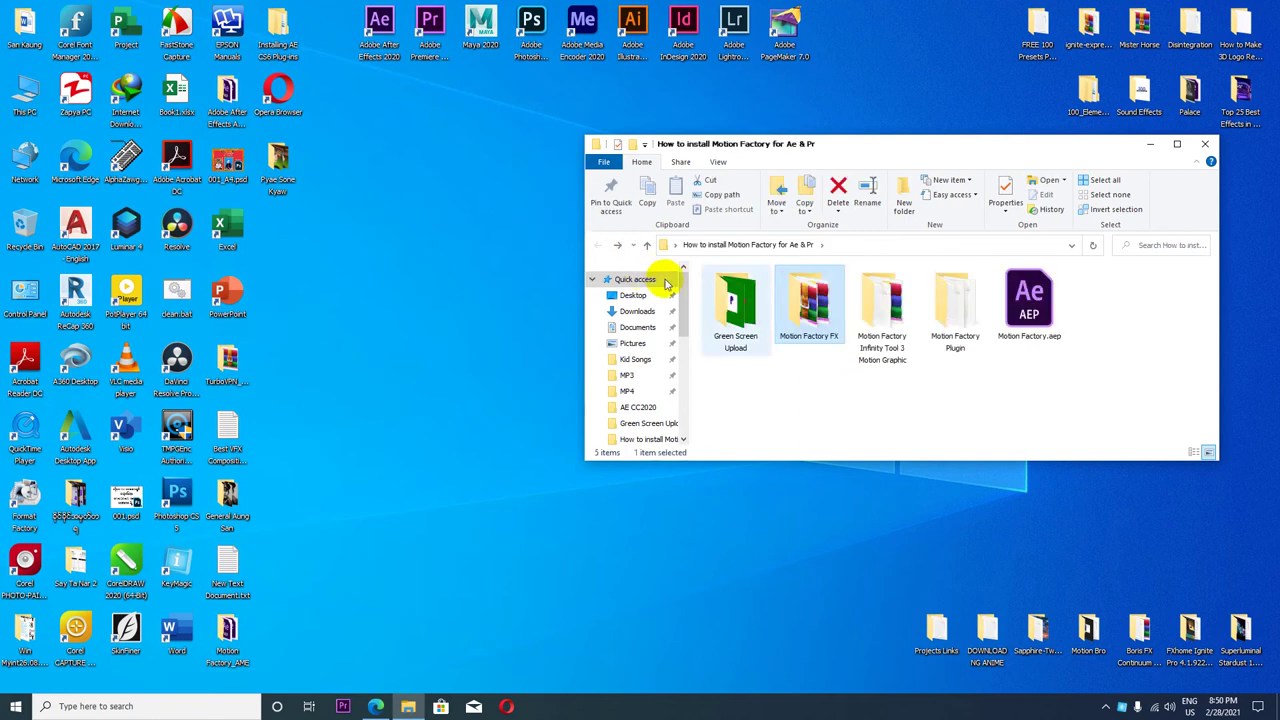
{"action": "double_click", "coordinate": [888, 322]}
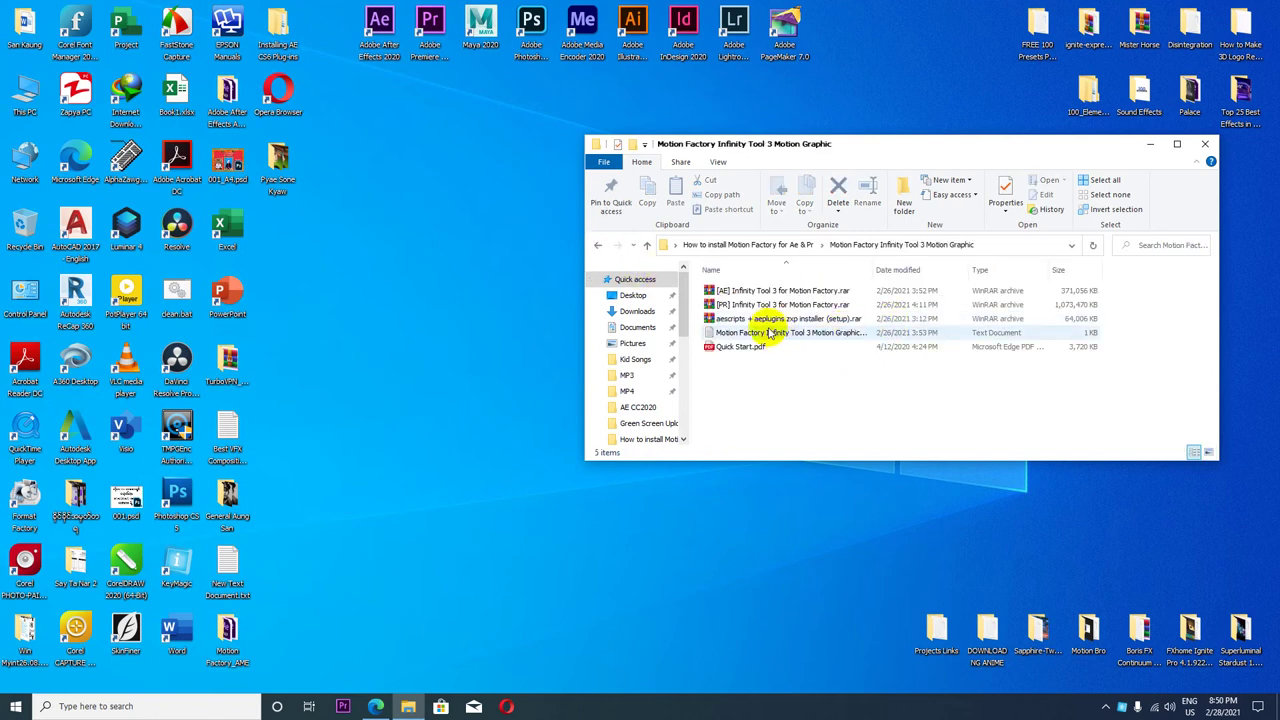
{"action": "left_click", "coordinate": [776, 292]}
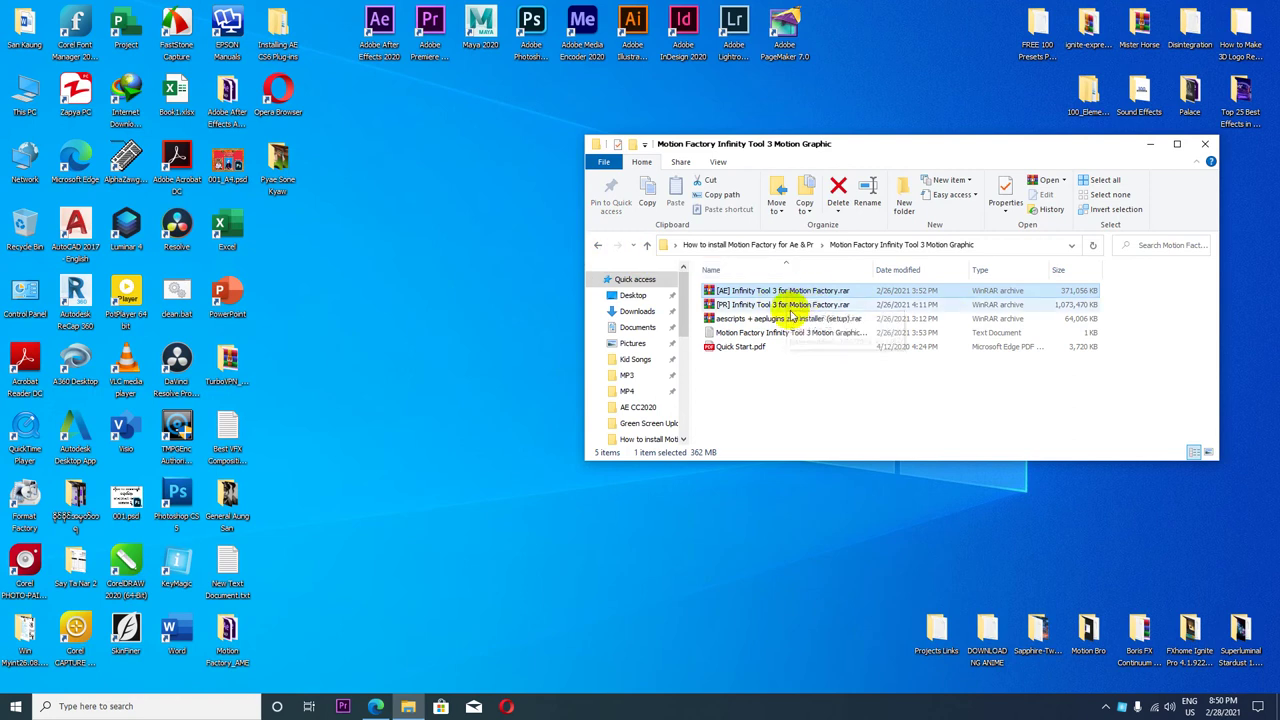
{"action": "left_click", "coordinate": [598, 245]}
{"action": "key", "text": "Left"}
{"action": "key", "text": "Left"}
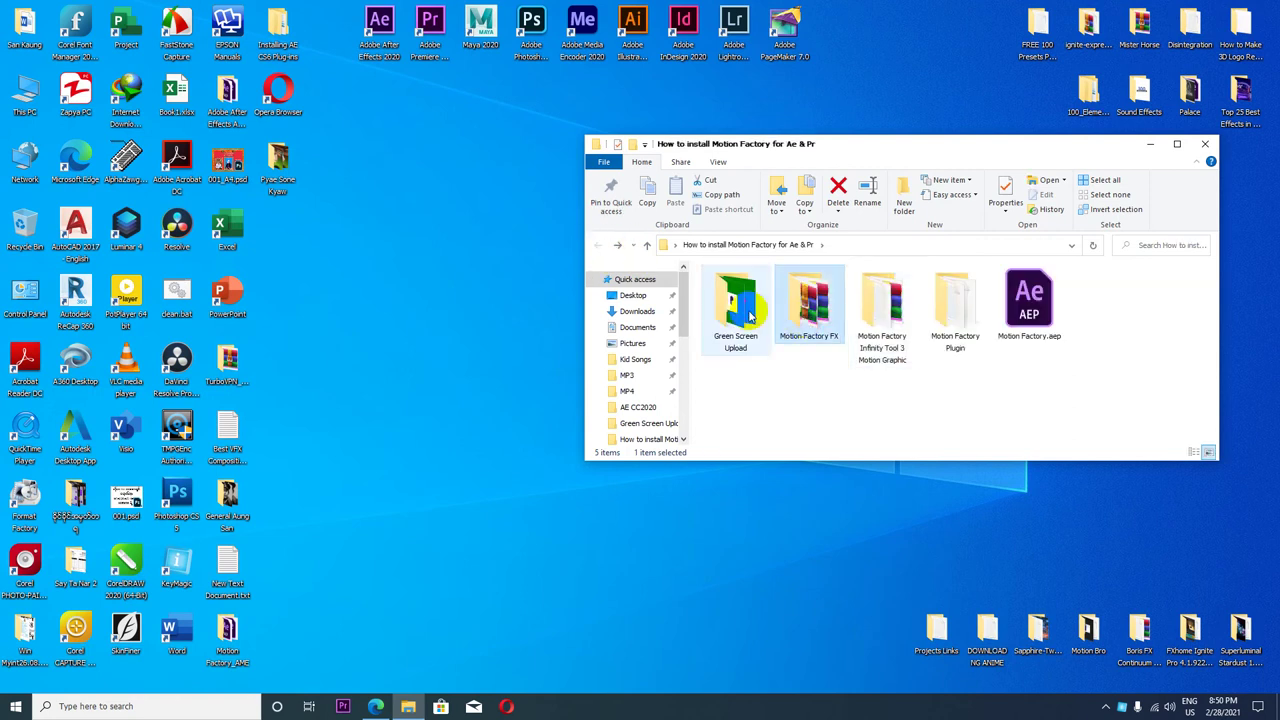
{"action": "double_click", "coordinate": [810, 322]}
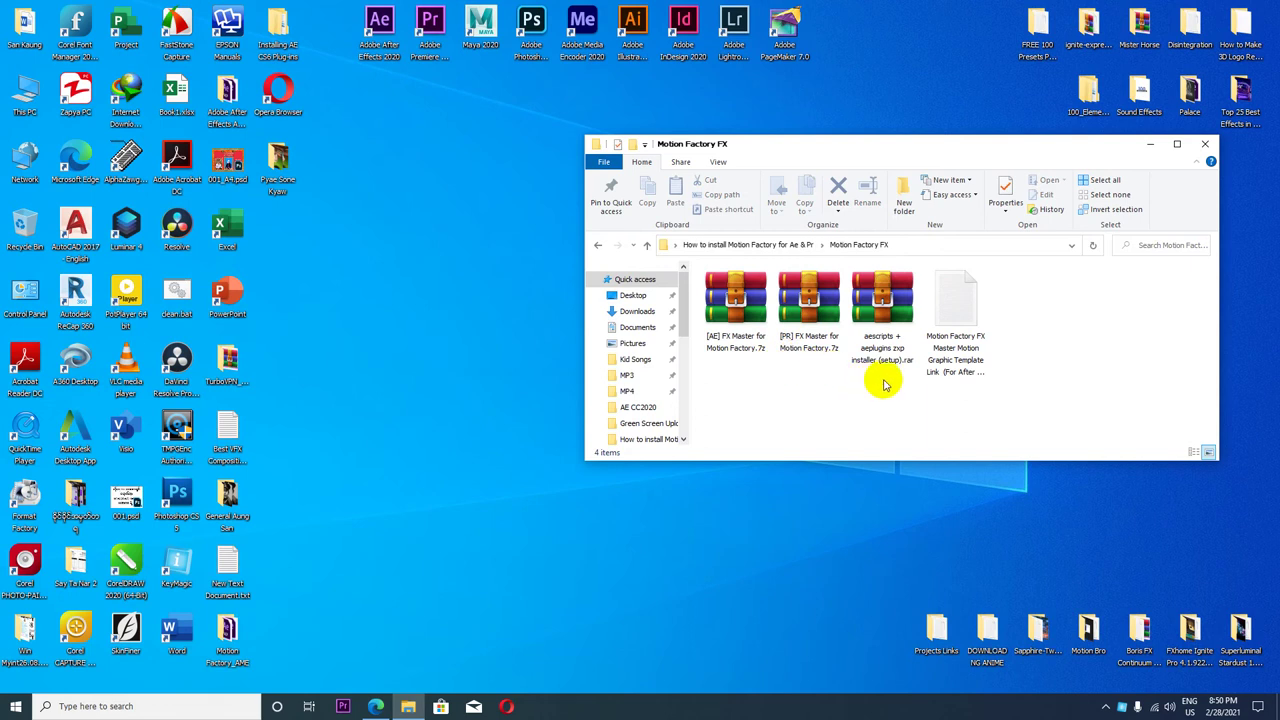
- Select the three archives in the Motion Factory FX folder together
{"action": "left_click_drag", "start_coordinate": [891, 380], "coordinate": [744, 293]}
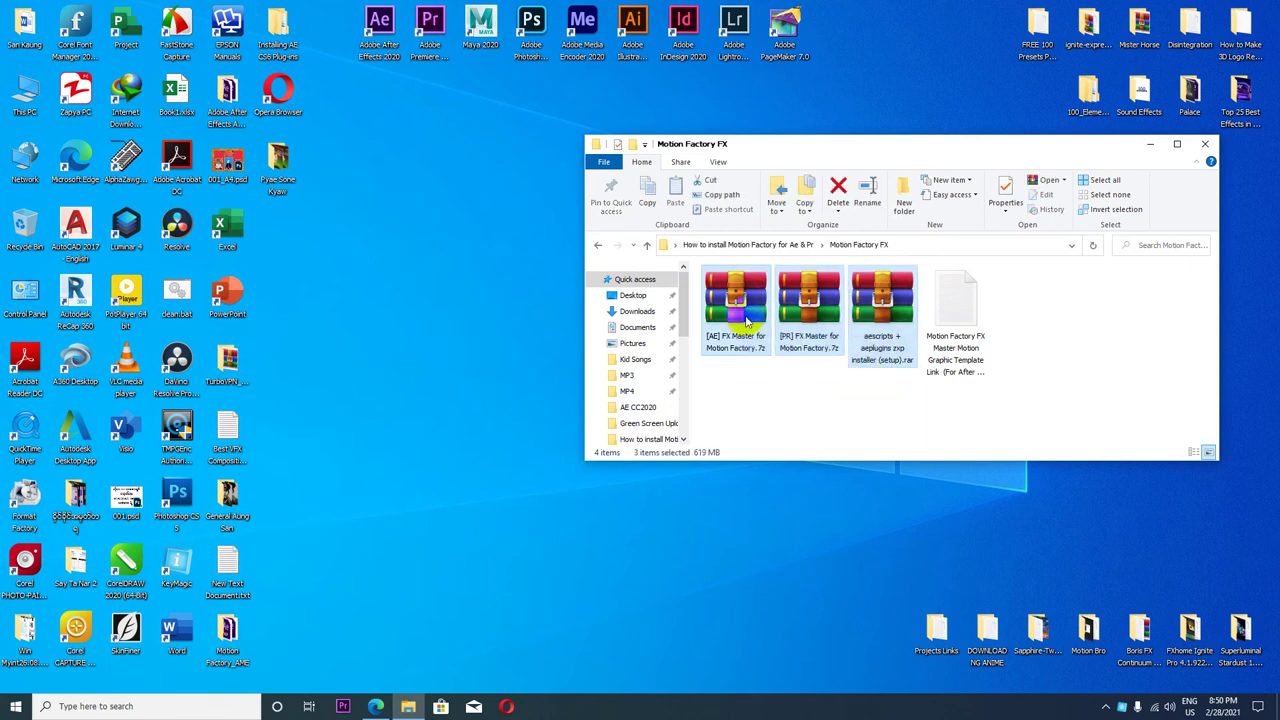
{"action": "left_click", "coordinate": [770, 385]}
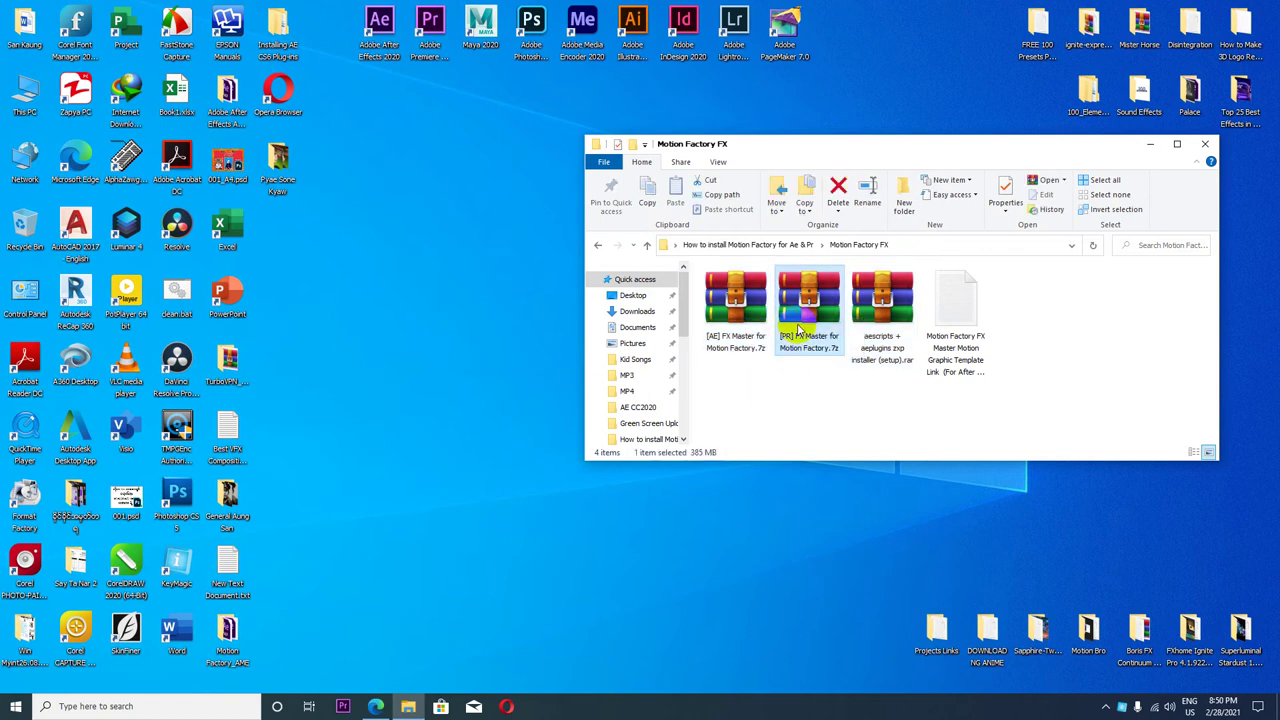
{"action": "left_click", "coordinate": [714, 305]}
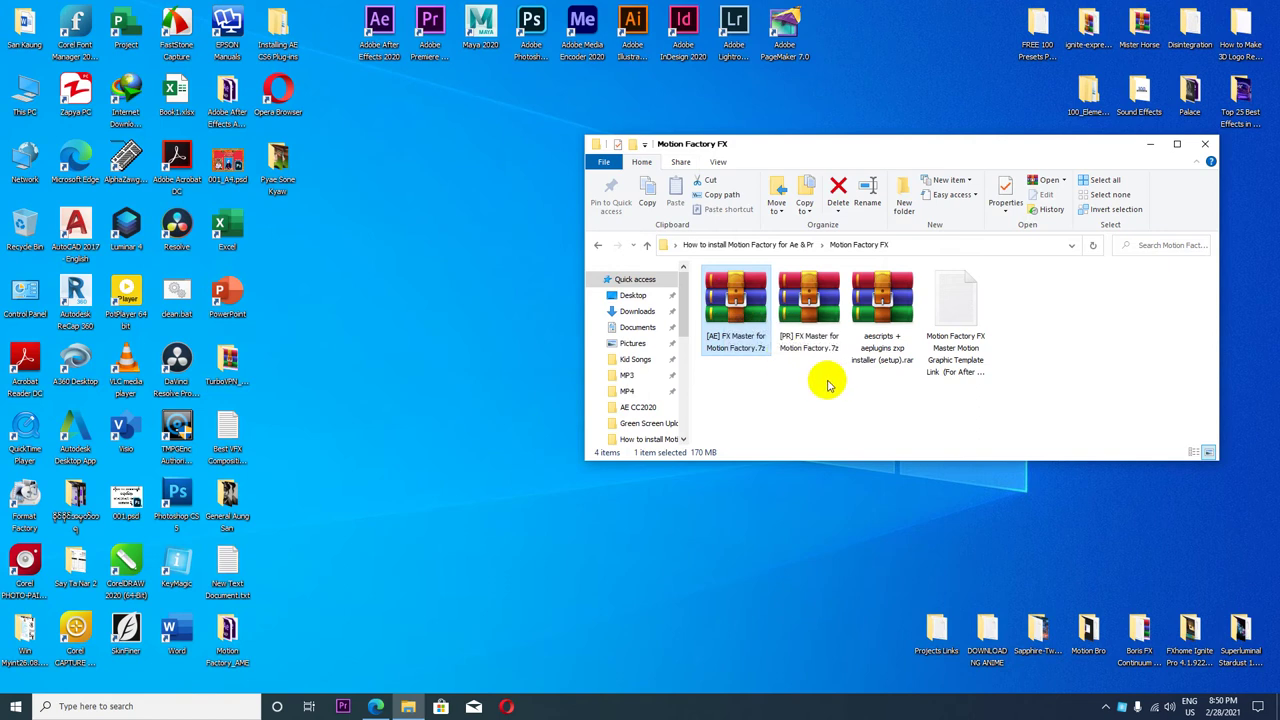
{"action": "left_click_drag", "start_coordinate": [828, 385], "coordinate": [738, 248]}
{"action": "mouse_move", "coordinate": [888, 385]}
{"action": "left_mouse_down"}
{"action": "mouse_move", "coordinate": [786, 334]}
{"action": "mouse_move", "coordinate": [763, 337]}
{"action": "left_mouse_up"}
{"action": "left_click", "coordinate": [783, 337]}
{"action": "left_click", "coordinate": [862, 402]}
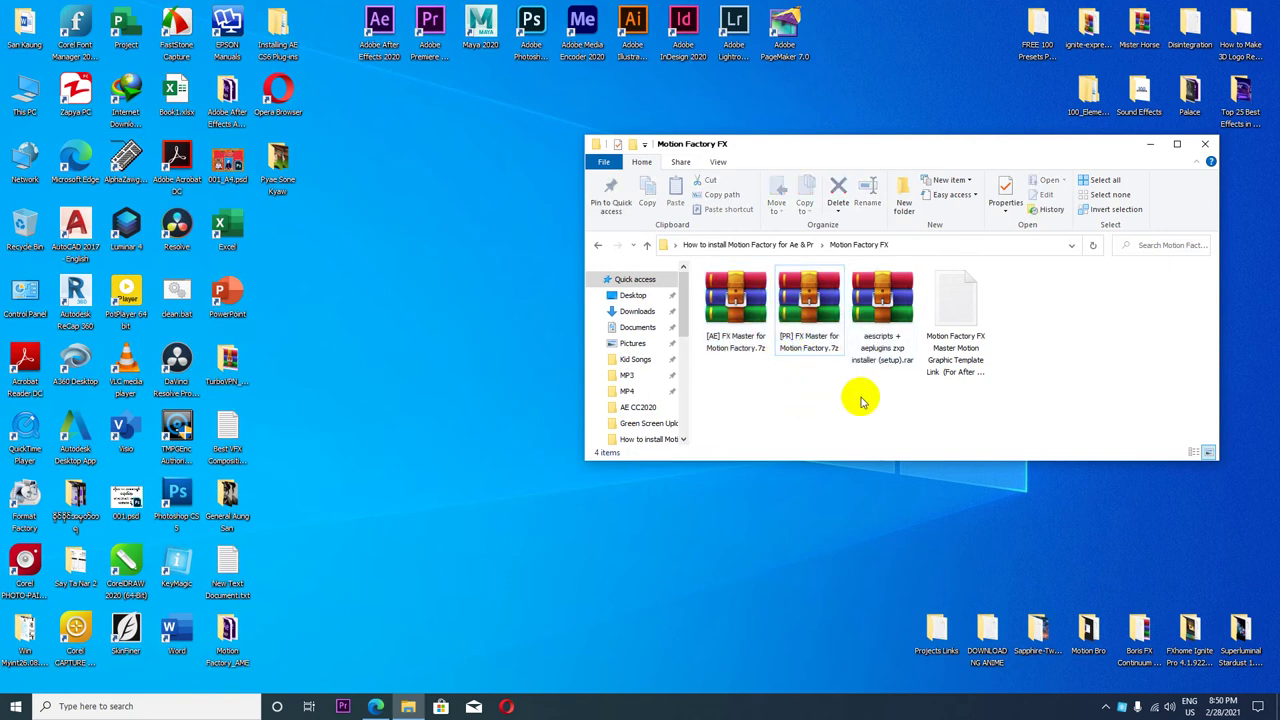
{"action": "left_click_drag", "start_coordinate": [885, 392], "coordinate": [736, 295]}
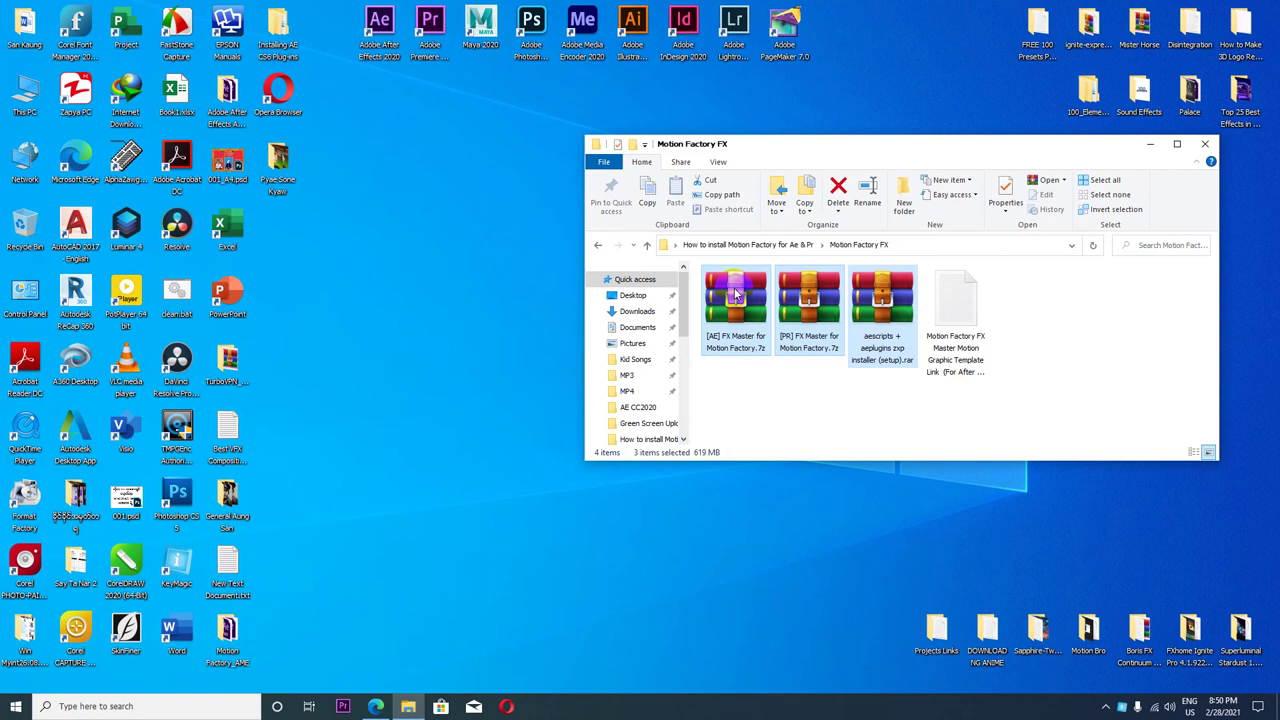
- Extract the three archives here with WinRAR, creating FX Master AE, FX Master PR and the installer
{"action": "right_click", "coordinate": [737, 291]}
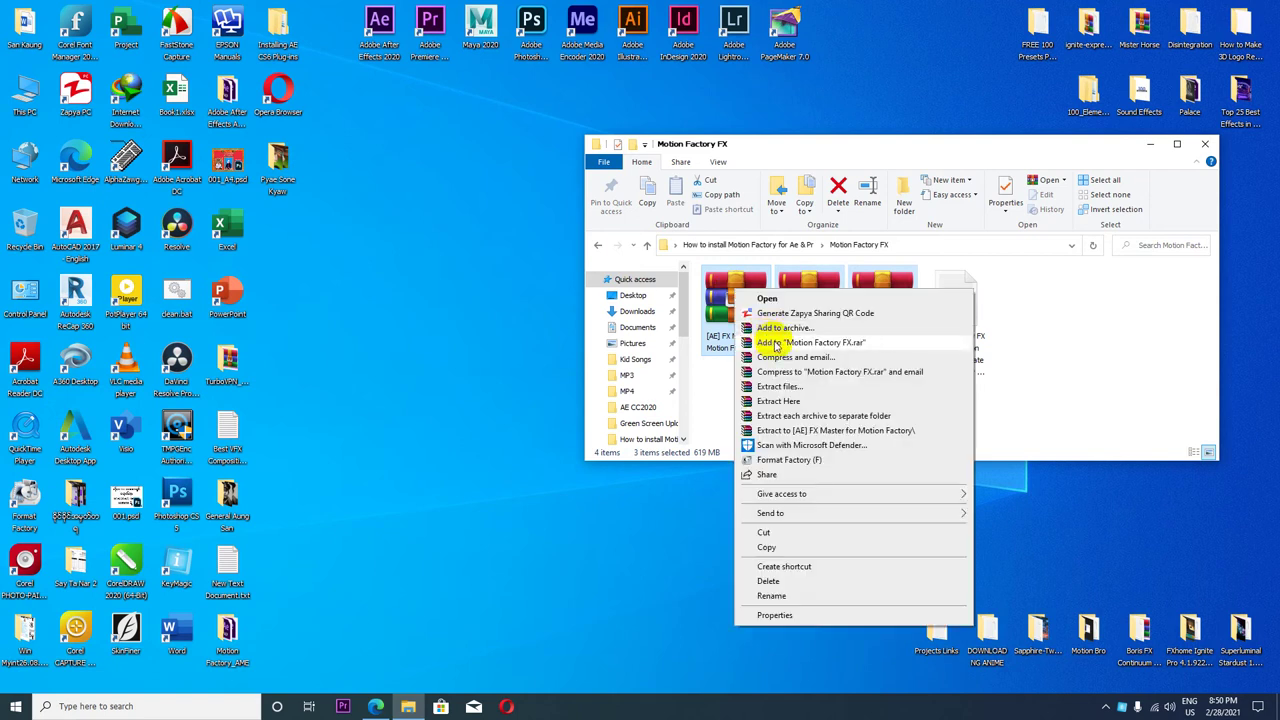
{"action": "left_click", "coordinate": [779, 401]}
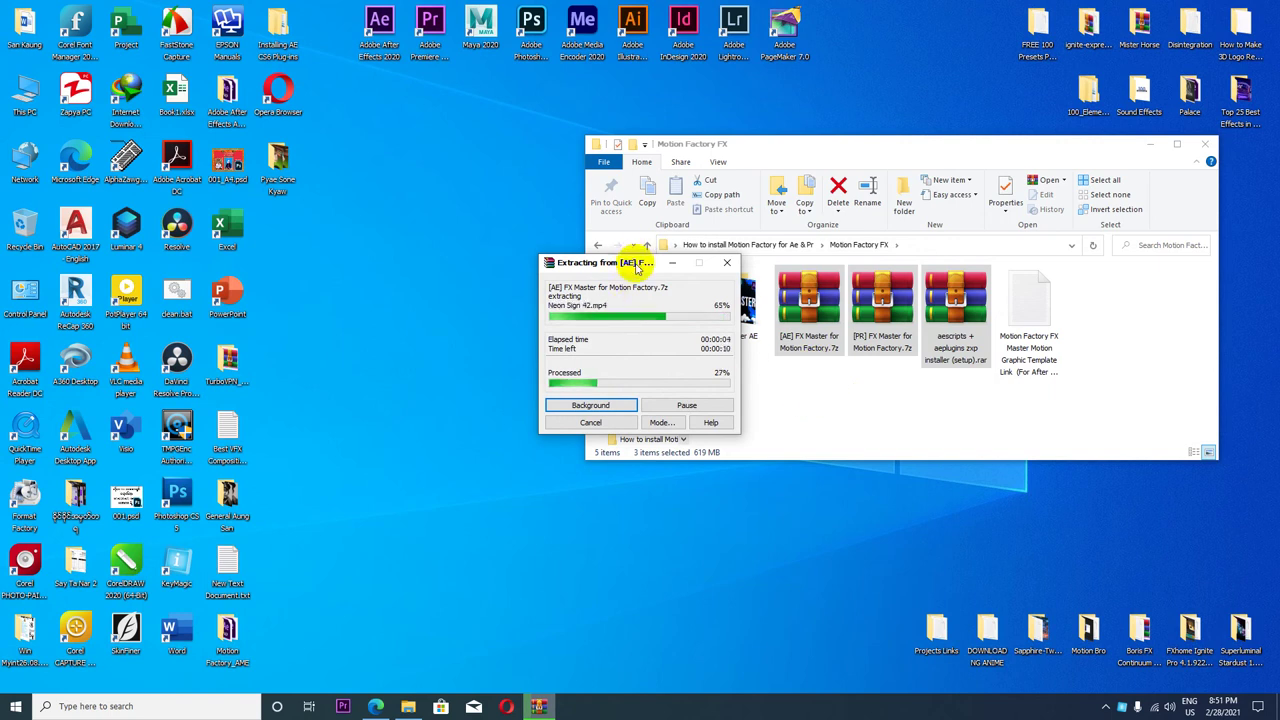
{"action": "left_click_drag", "start_coordinate": [636, 267], "coordinate": [443, 242]}
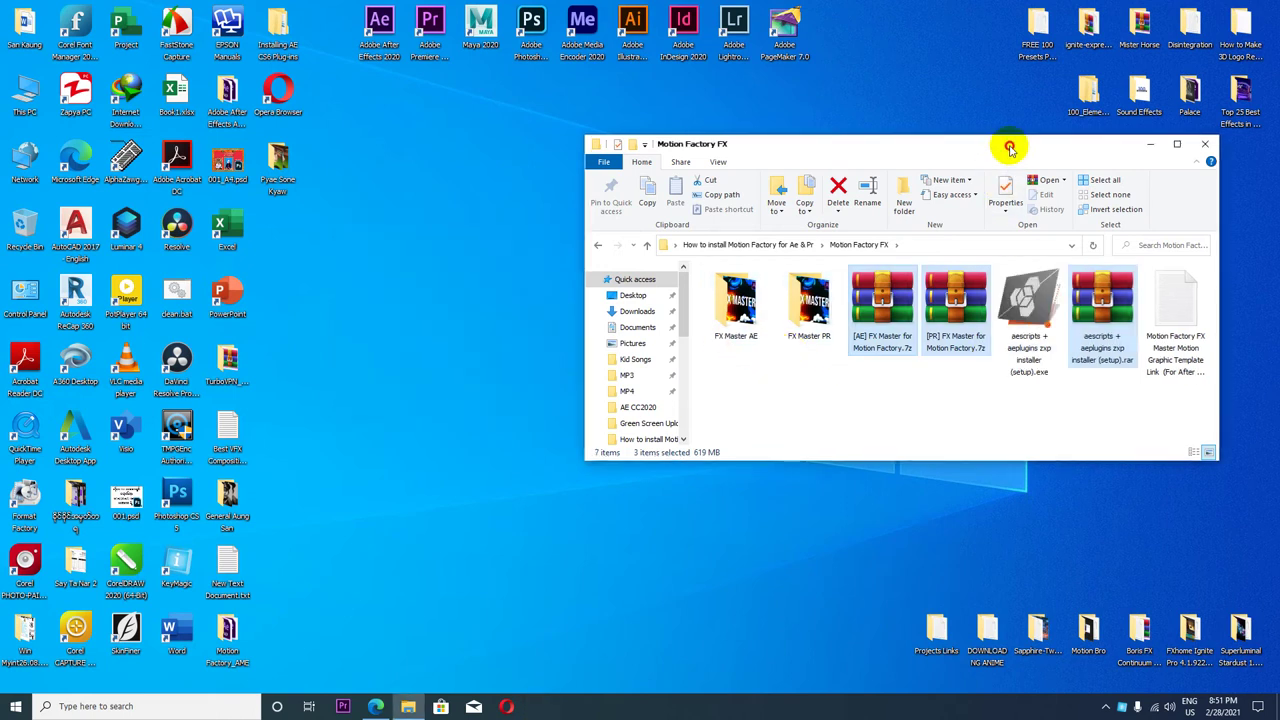
{"action": "left_click_drag", "start_coordinate": [1005, 143], "coordinate": [783, 119]}
- Run the extracted aescripts + aeplugins zxp installer (setup).exe as administrator
{"action": "left_click", "coordinate": [810, 340]}
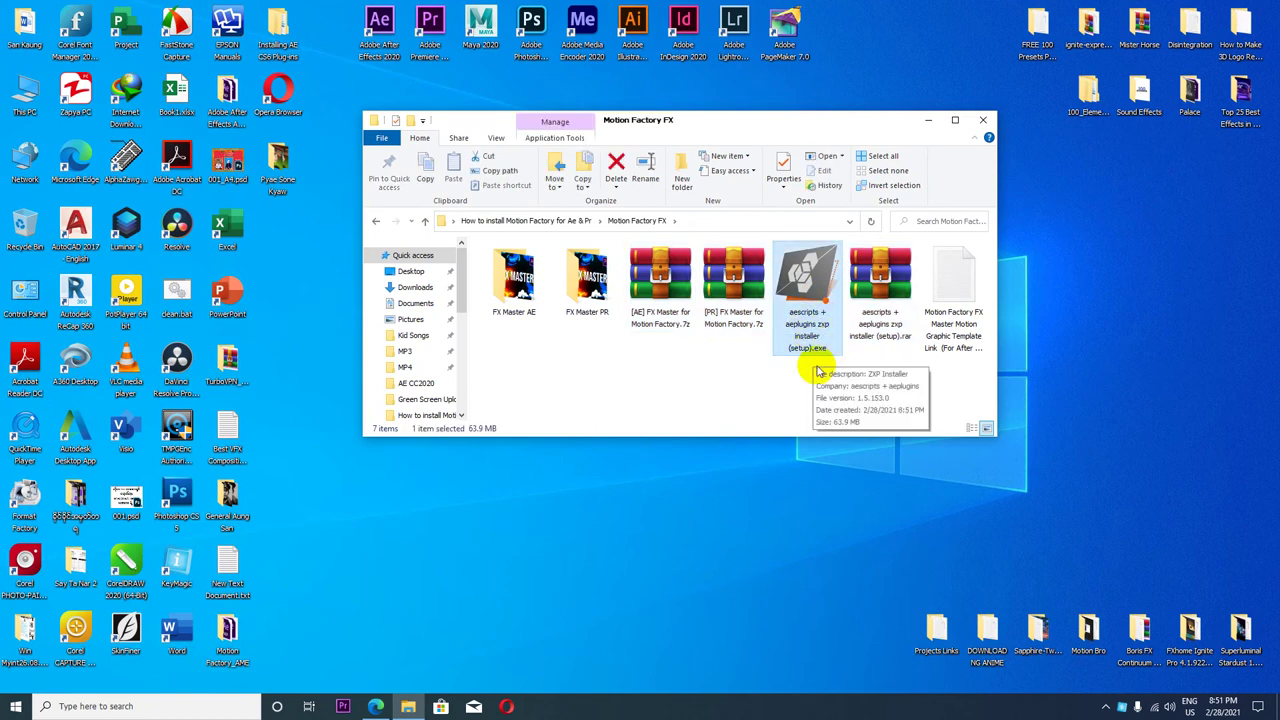
{"action": "right_click", "coordinate": [810, 290]}
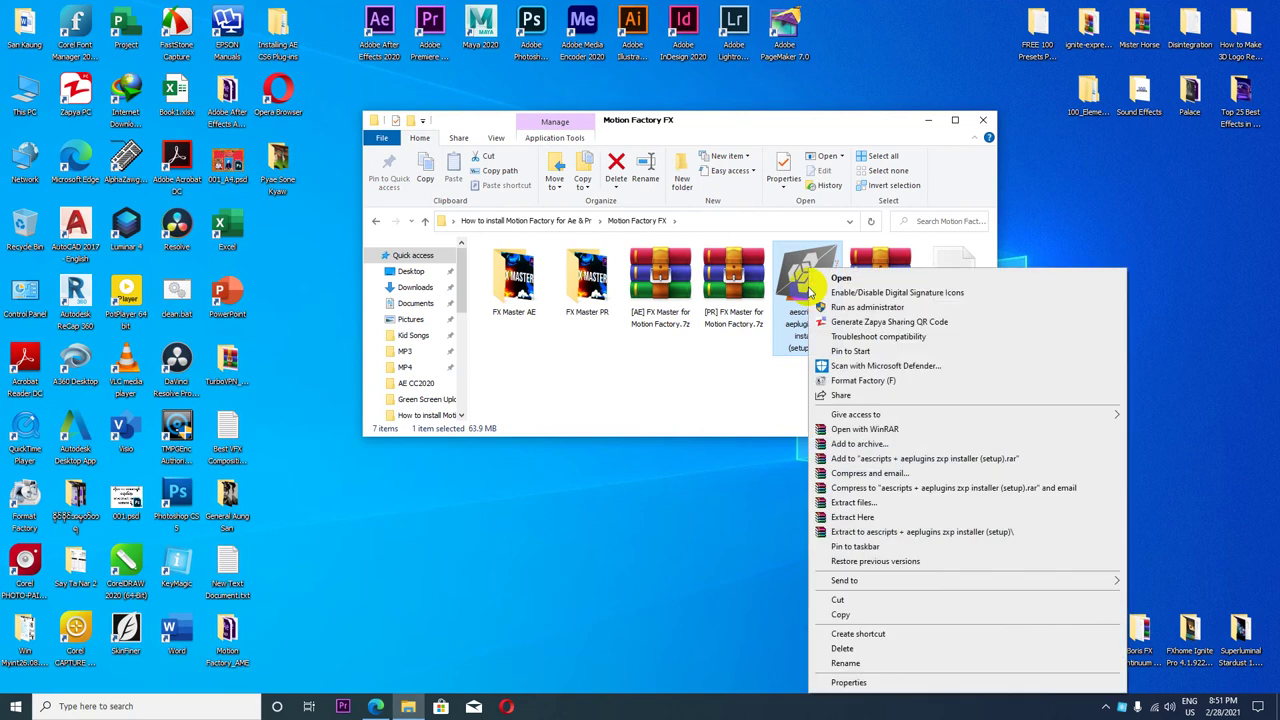
{"action": "left_click", "coordinate": [868, 308]}
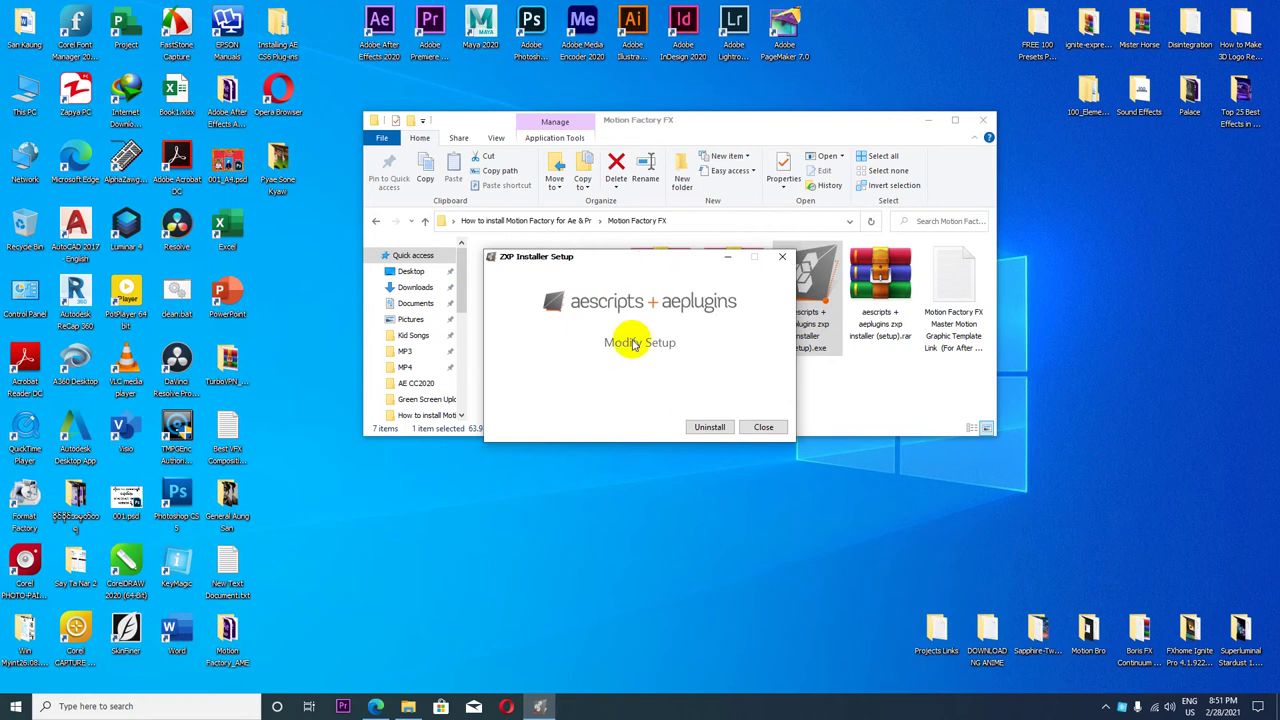
{"action": "left_click_drag", "start_coordinate": [683, 262], "coordinate": [675, 270]}
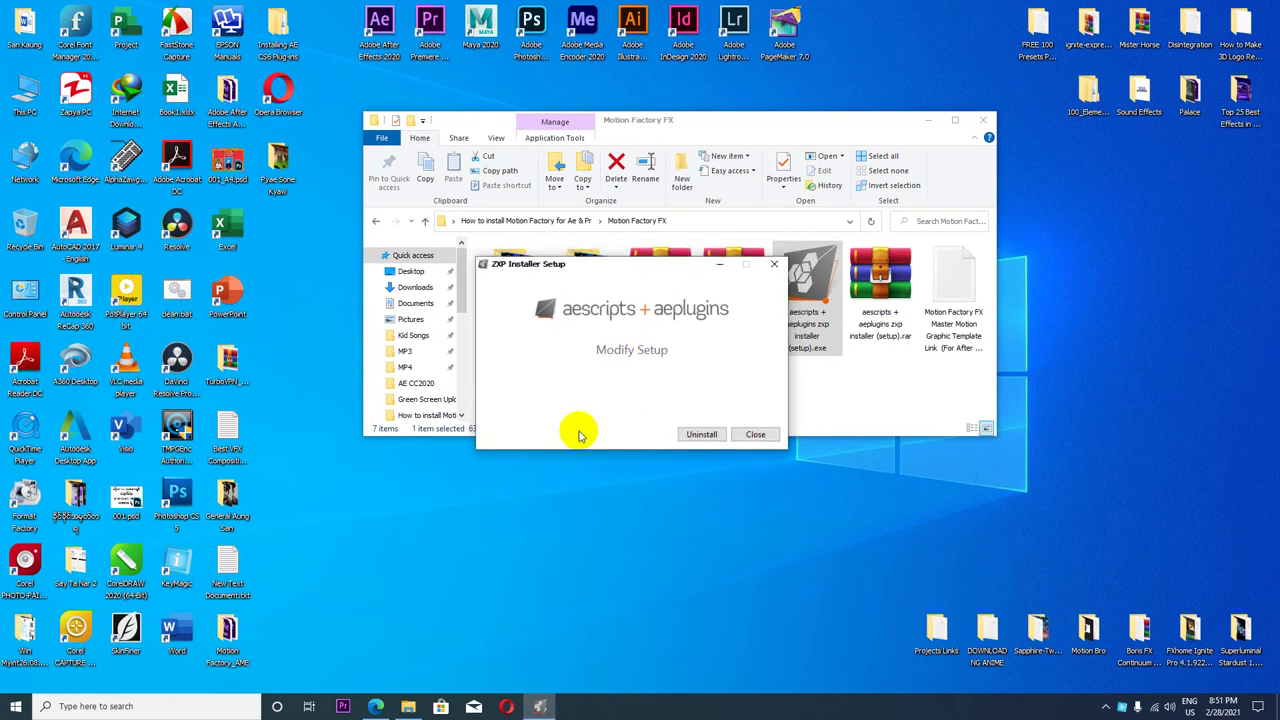
{"action": "left_click", "coordinate": [16, 708]}
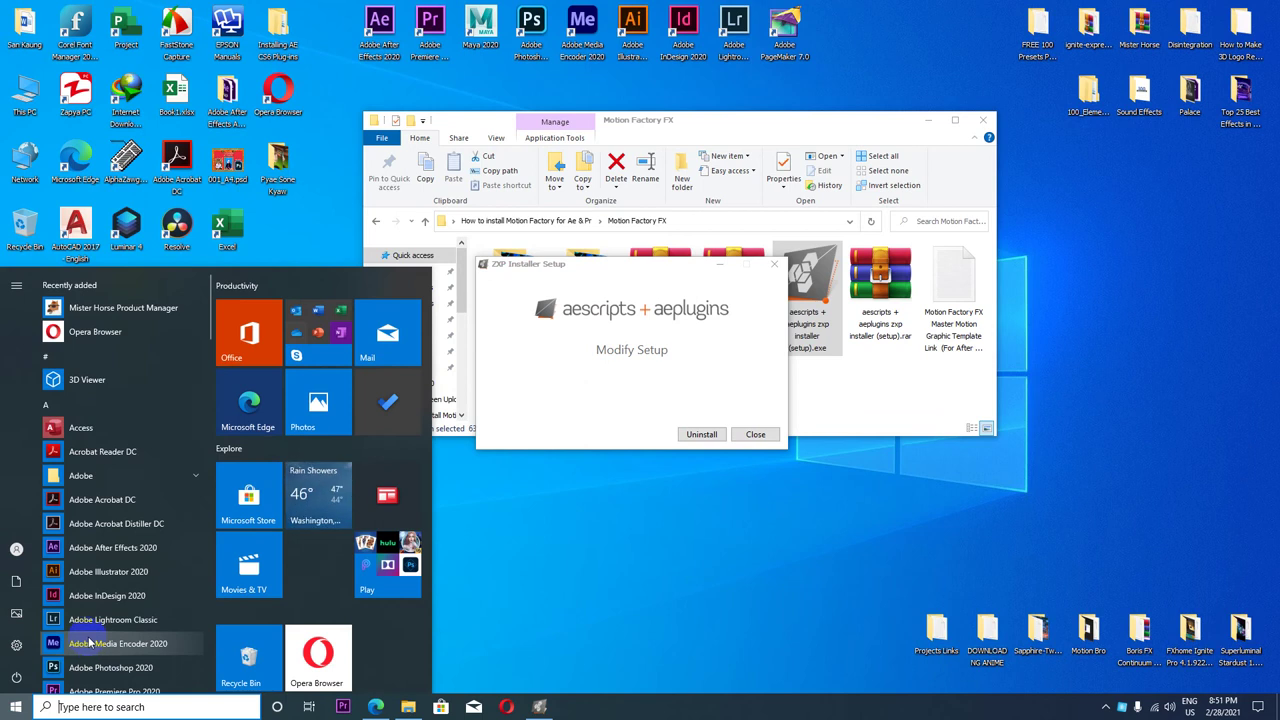
- Launch the ZXP installer again from a 'zxp' Windows search
{"action": "type", "text": "zx"}
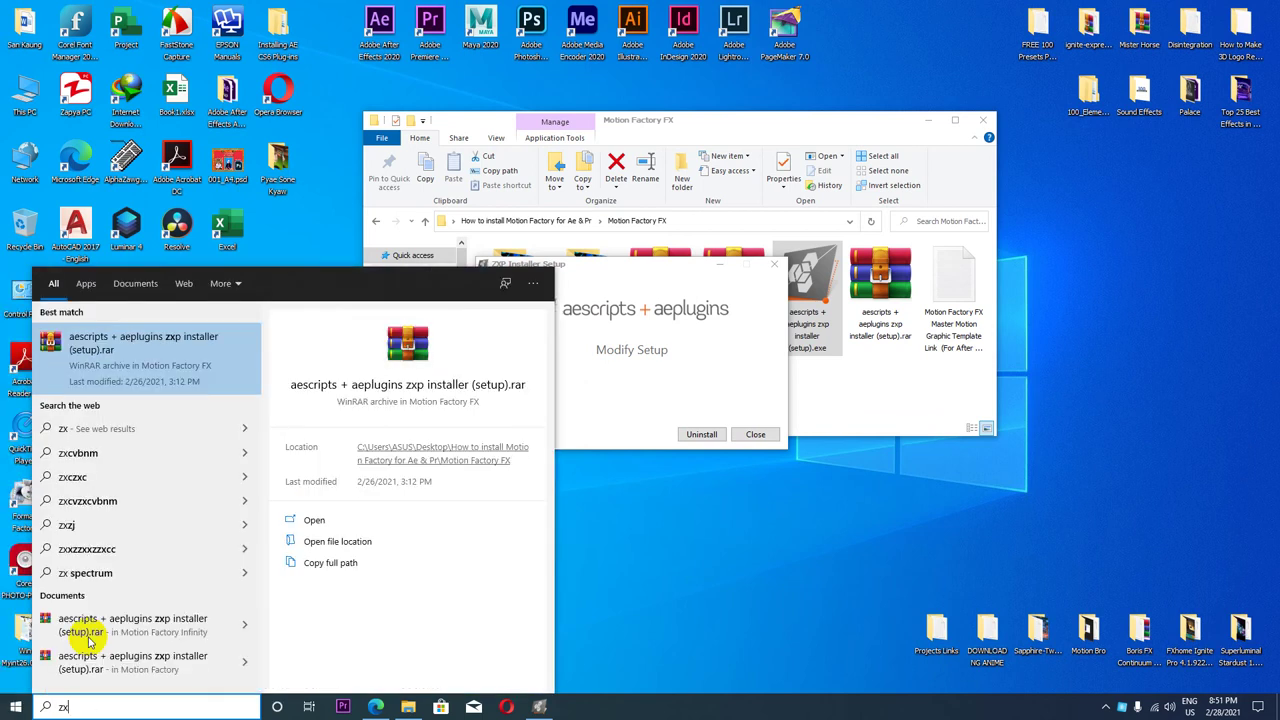
{"action": "type", "text": "p"}
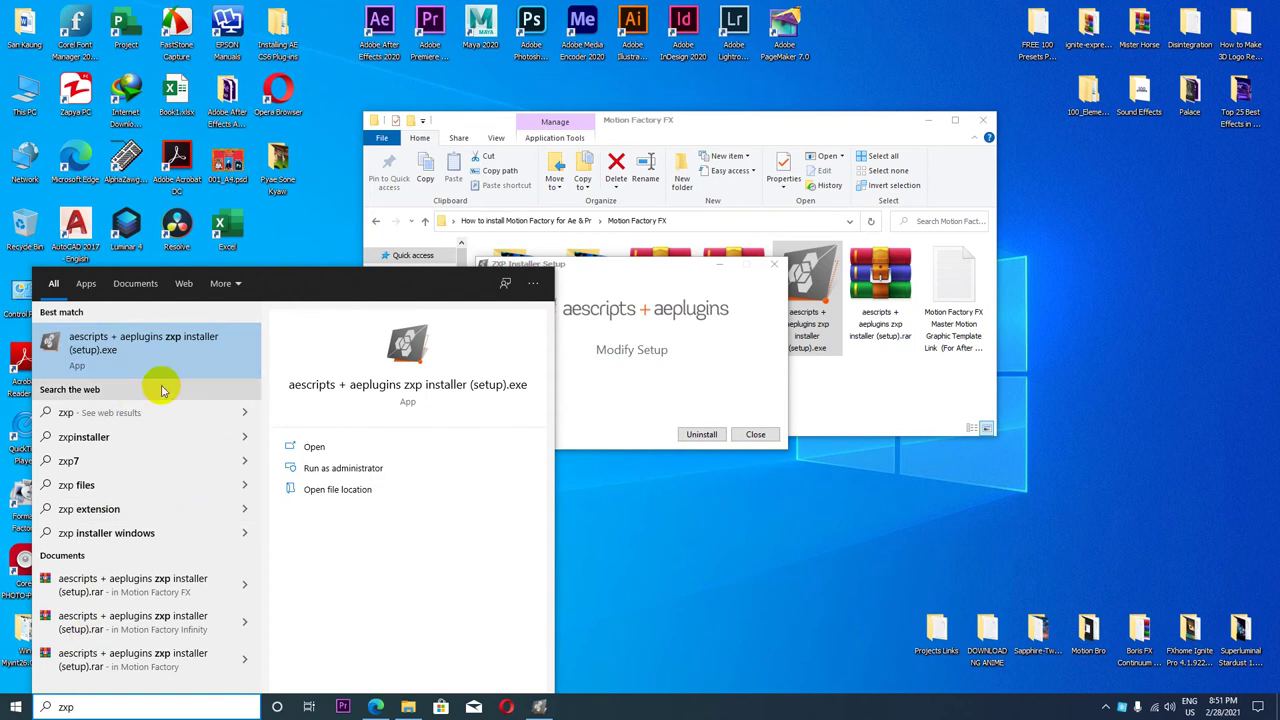
{"action": "left_click", "coordinate": [133, 354]}
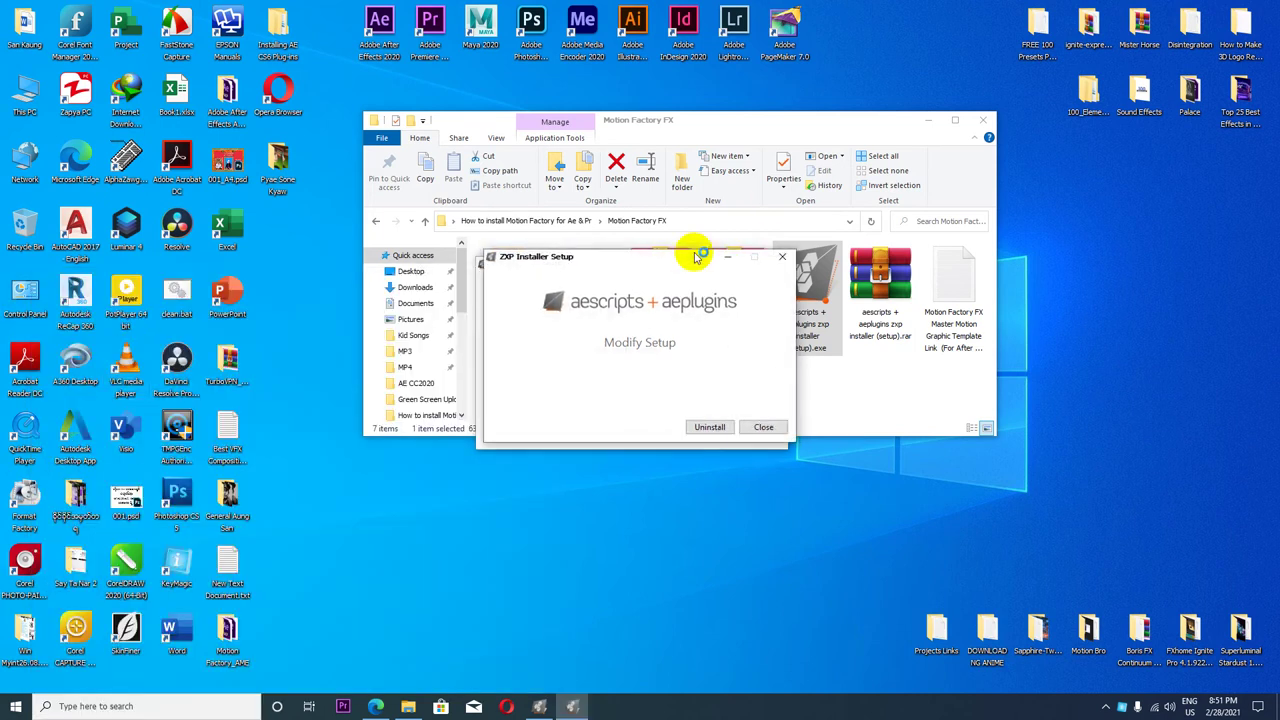
{"action": "mouse_move", "coordinate": [644, 260]}
{"action": "left_mouse_down"}
{"action": "mouse_move", "coordinate": [641, 297]}
{"action": "mouse_move", "coordinate": [496, 367]}
{"action": "left_mouse_up"}
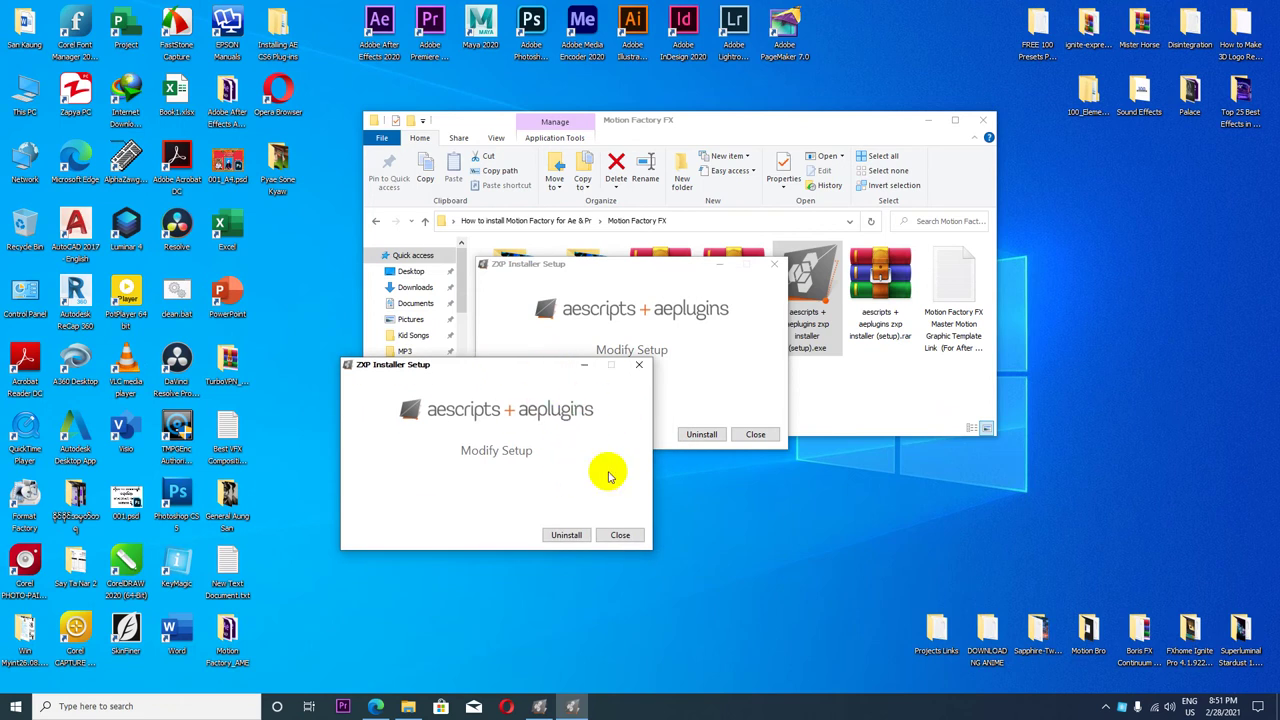
- Cancel and close both duplicate installer windows, then search 'zxp' again
{"action": "left_click", "coordinate": [630, 536]}
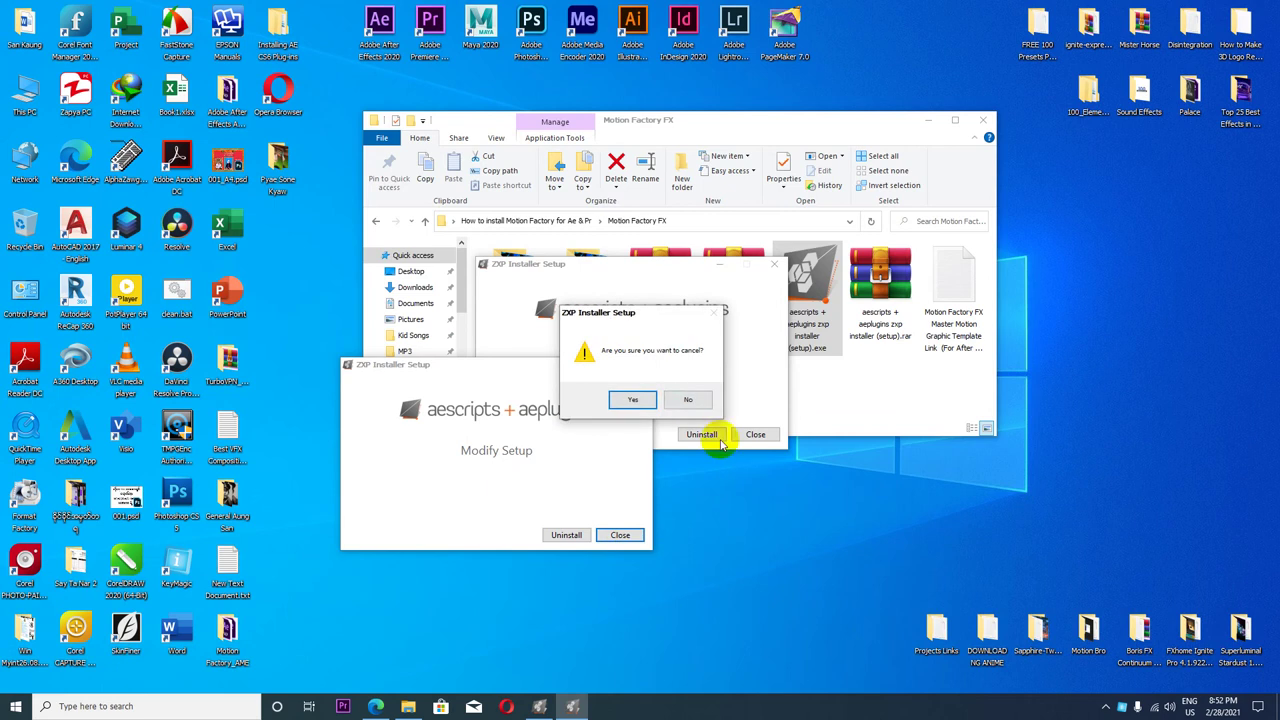
{"action": "left_click", "coordinate": [637, 401]}
{"action": "left_click", "coordinate": [755, 434]}
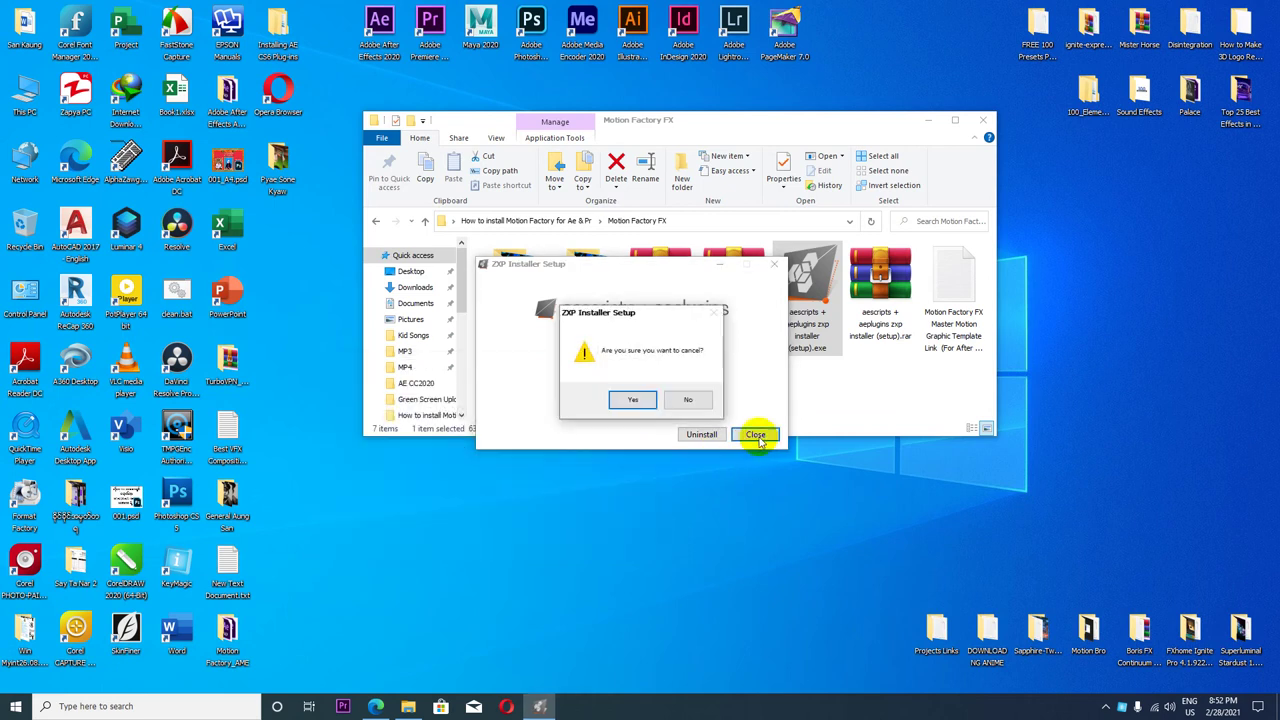
{"action": "left_click", "coordinate": [635, 401]}
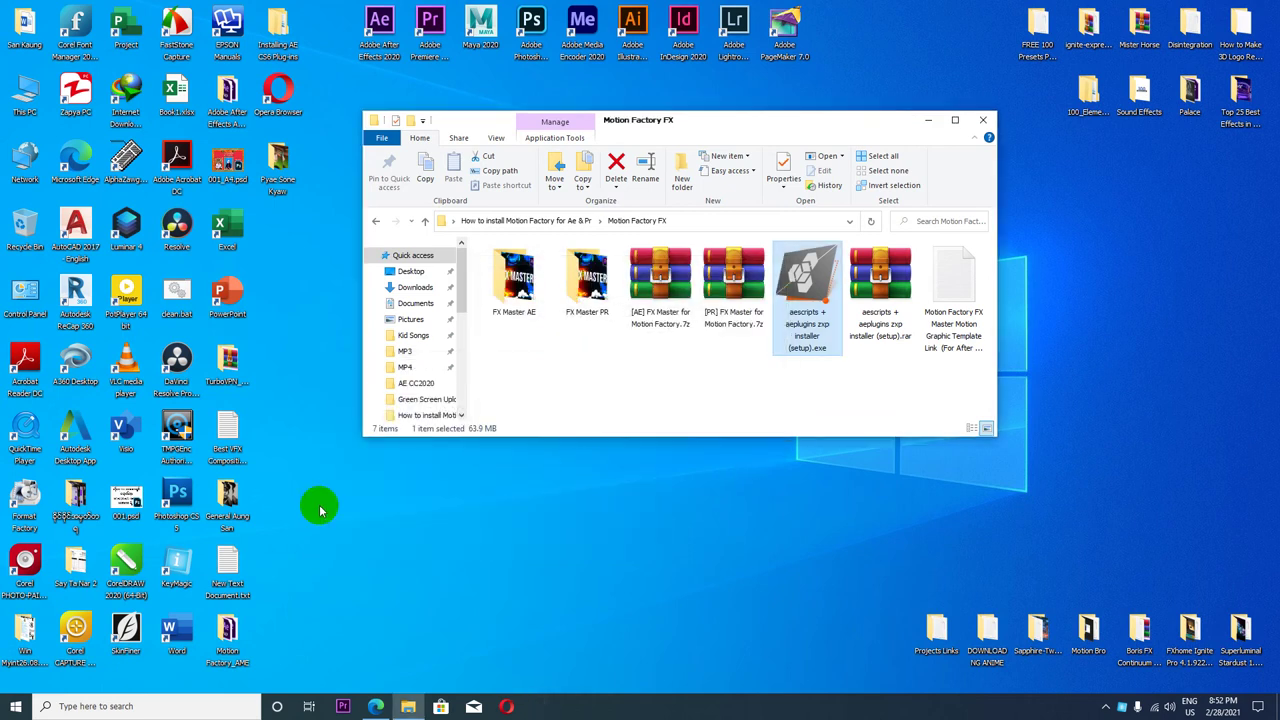
{"action": "left_click", "coordinate": [15, 705]}
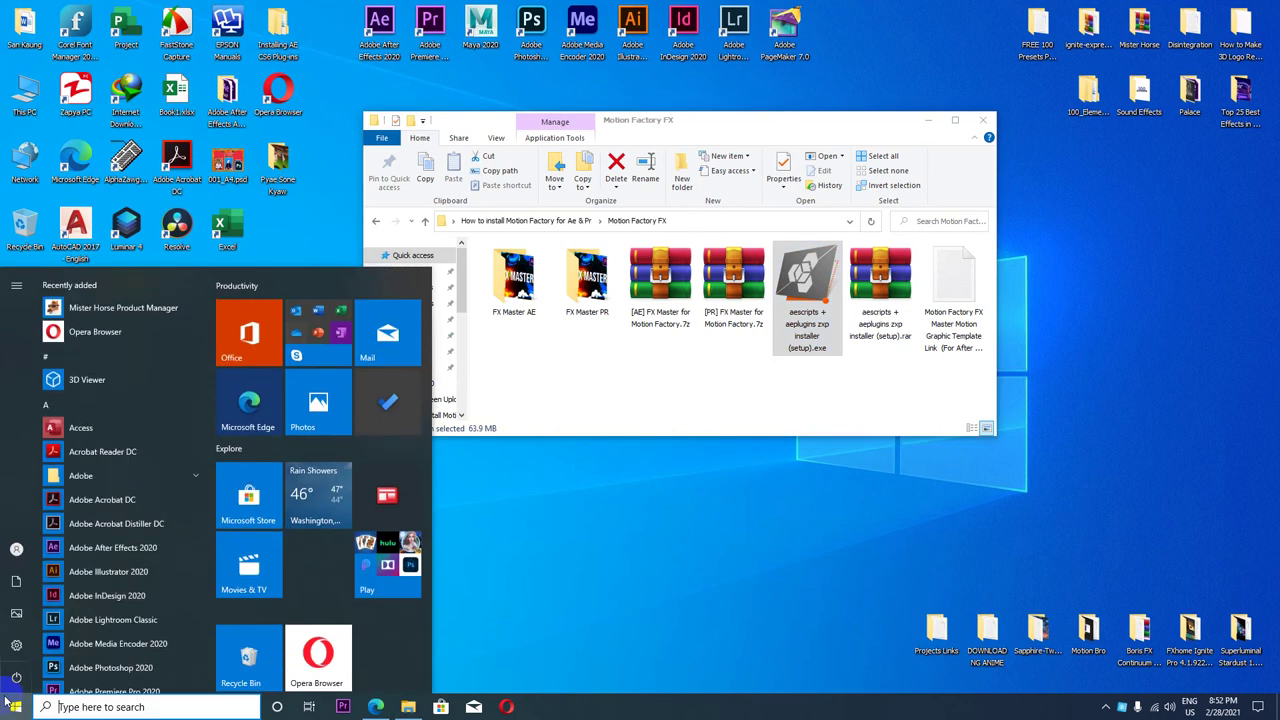
{"action": "type", "text": "zx"}
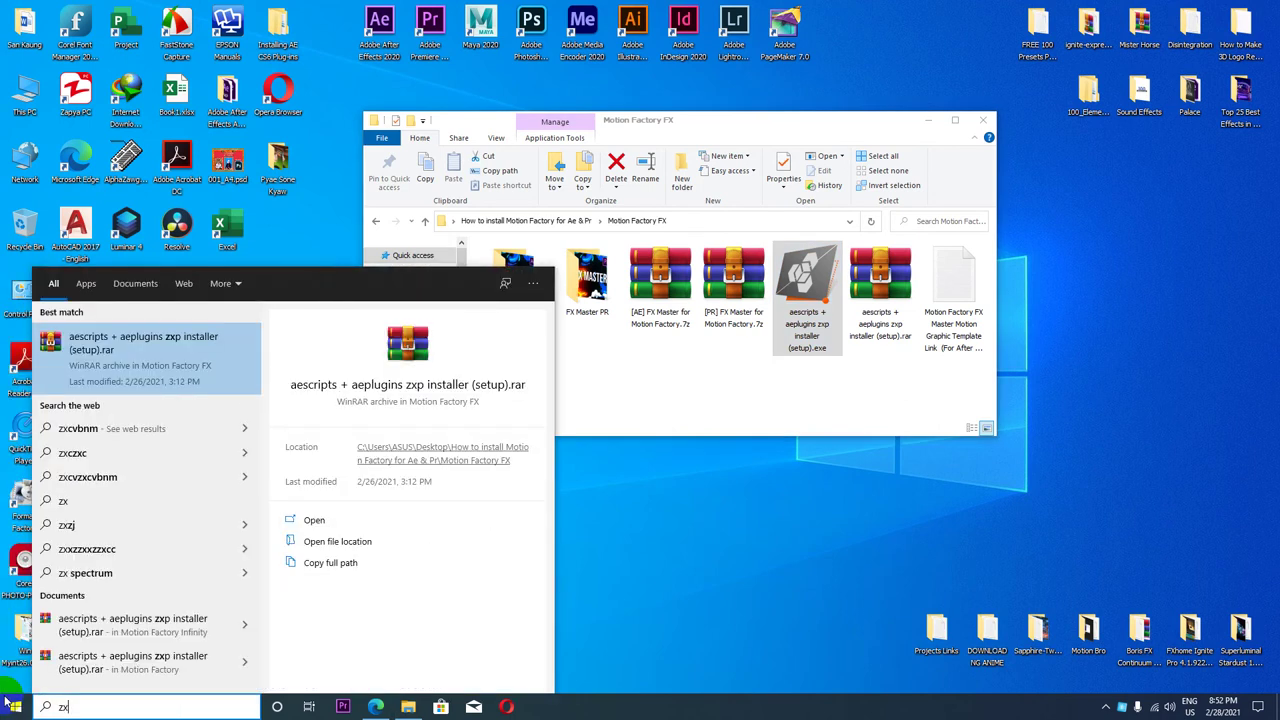
{"action": "type", "text": "p"}
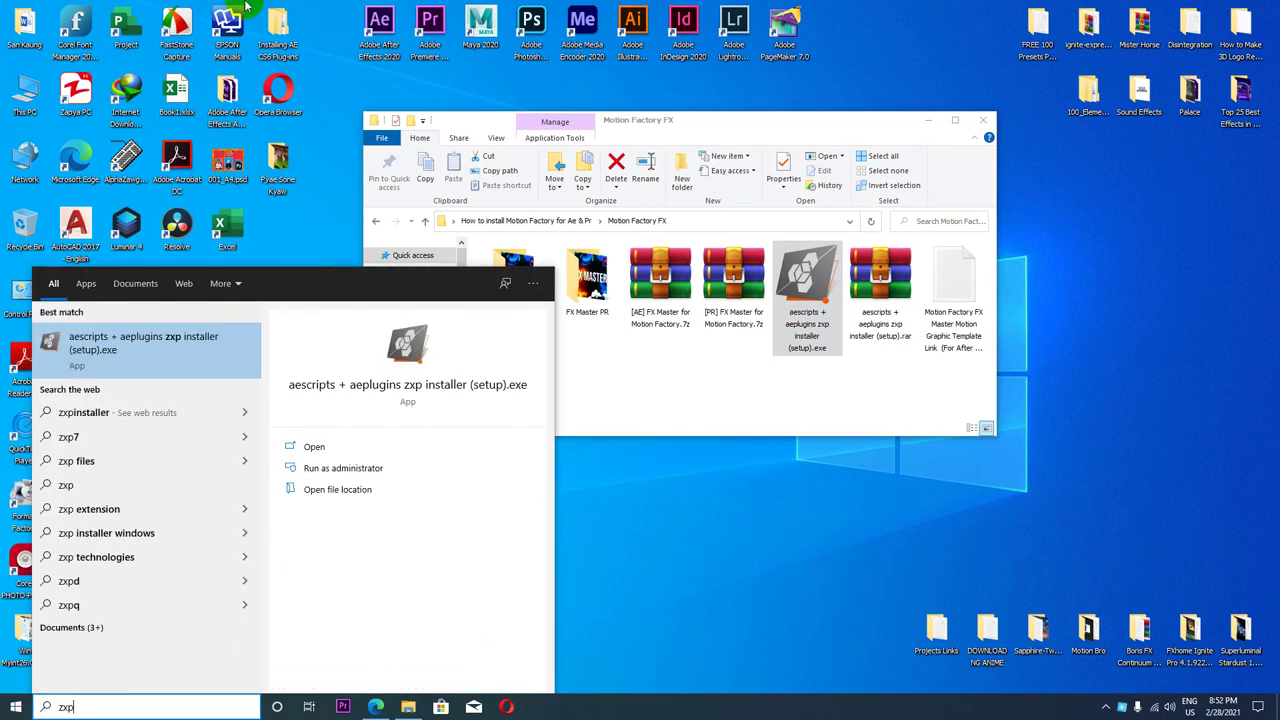
- Uninstall the existing ZXP Installer from the Modify Setup page
{"action": "left_click", "coordinate": [167, 349]}
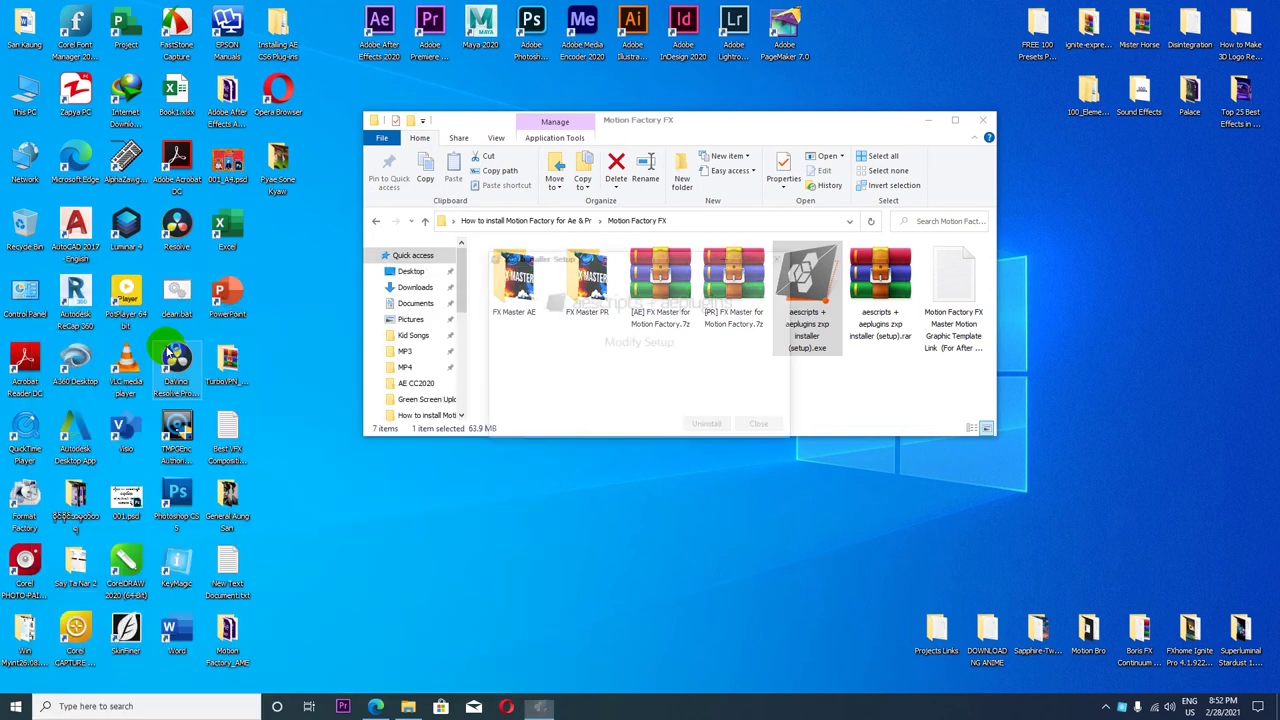
{"action": "left_click_drag", "start_coordinate": [656, 260], "coordinate": [645, 417]}
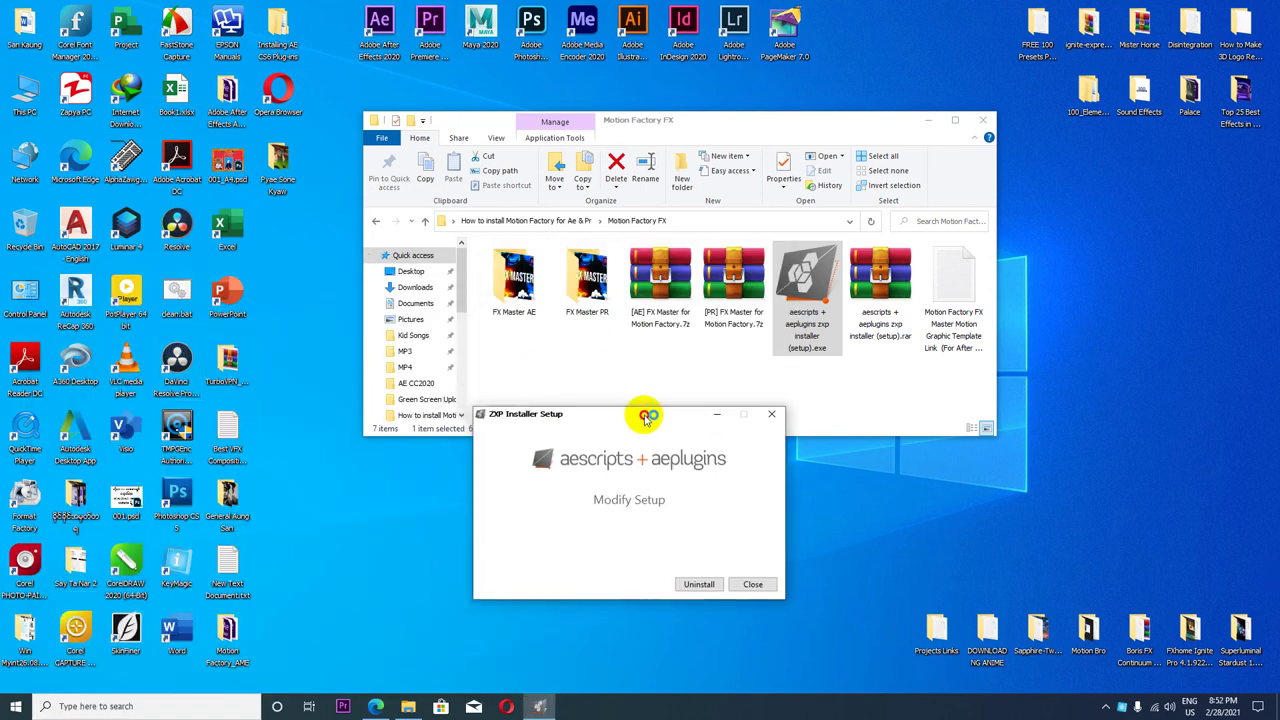
{"action": "left_click", "coordinate": [699, 585]}
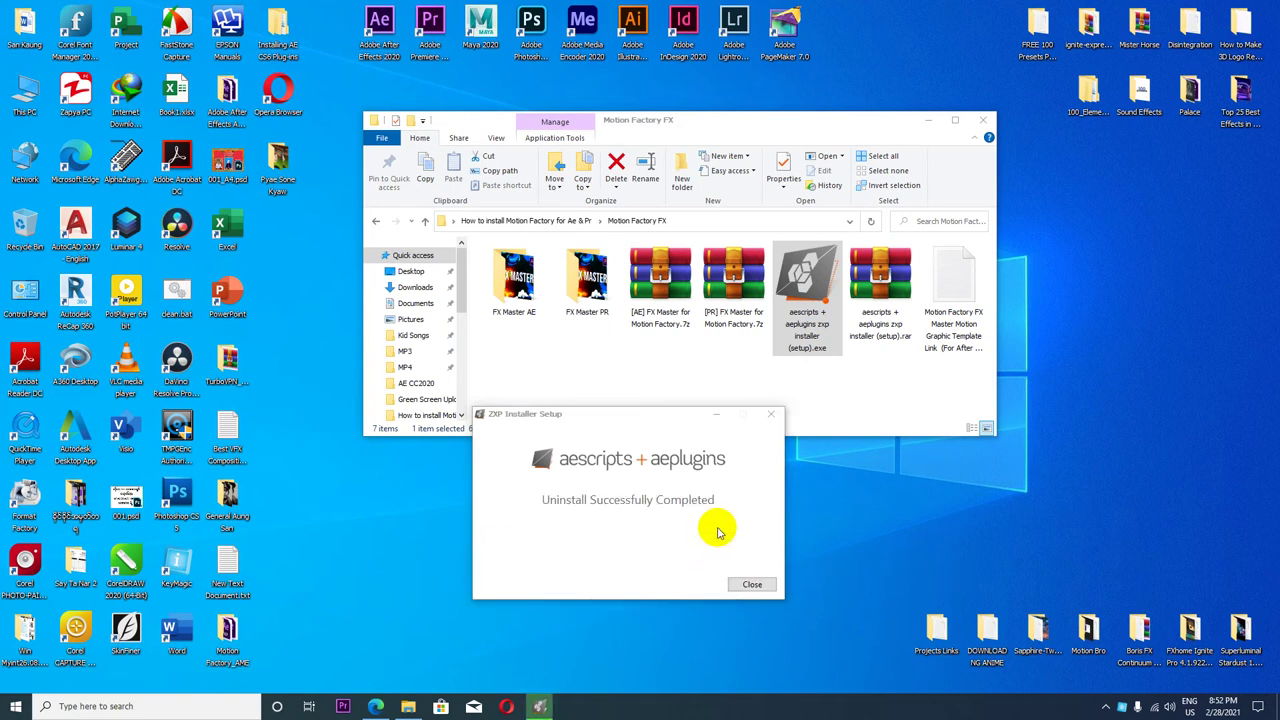
{"action": "left_click", "coordinate": [752, 584]}
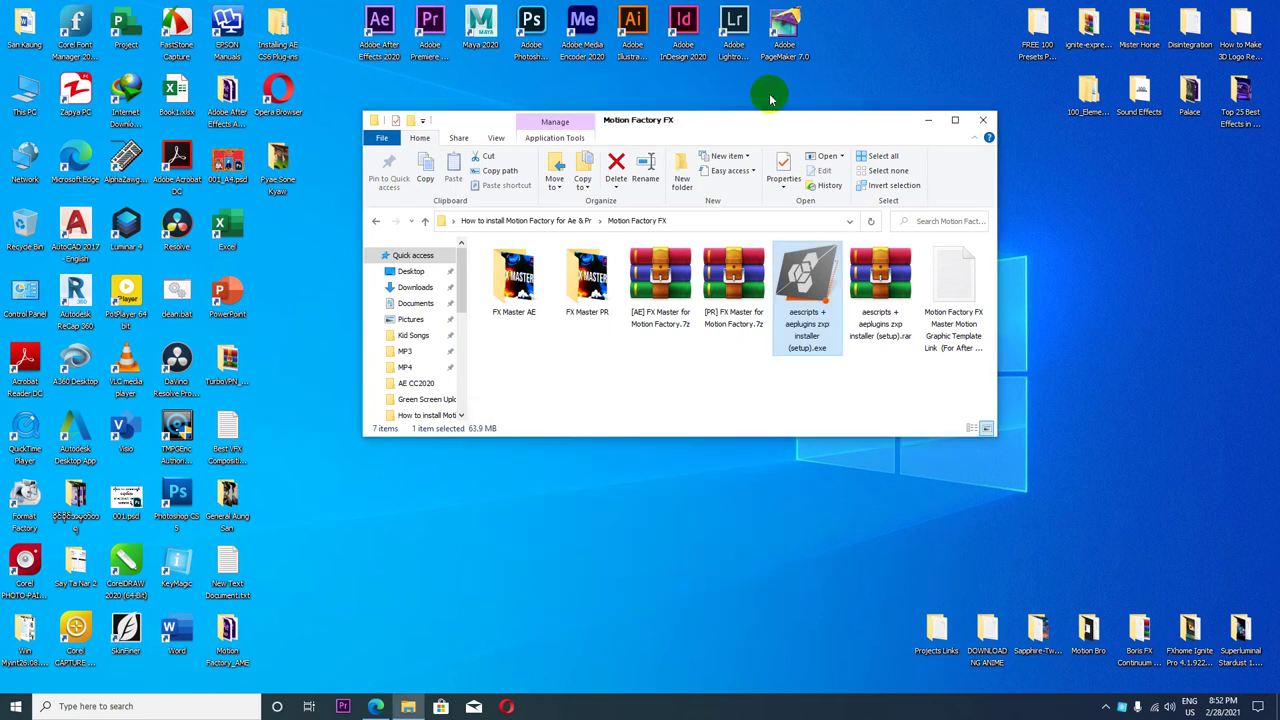
- Relaunch the aescripts ZXP installer from a 'zxp' search for a fresh install
{"action": "left_click_drag", "start_coordinate": [770, 120], "coordinate": [729, 72]}
{"action": "right_click", "coordinate": [1003, 298]}
{"action": "left_click", "coordinate": [770, 300]}
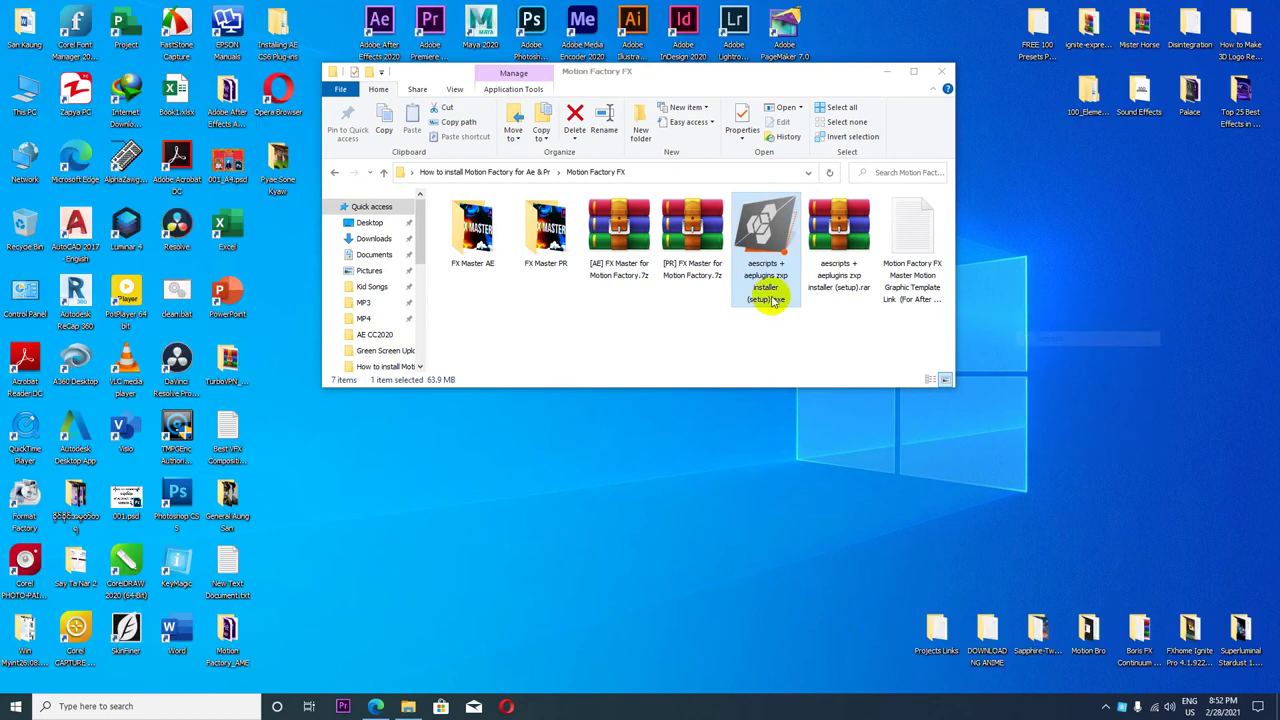
{"action": "left_click", "coordinate": [706, 298]}
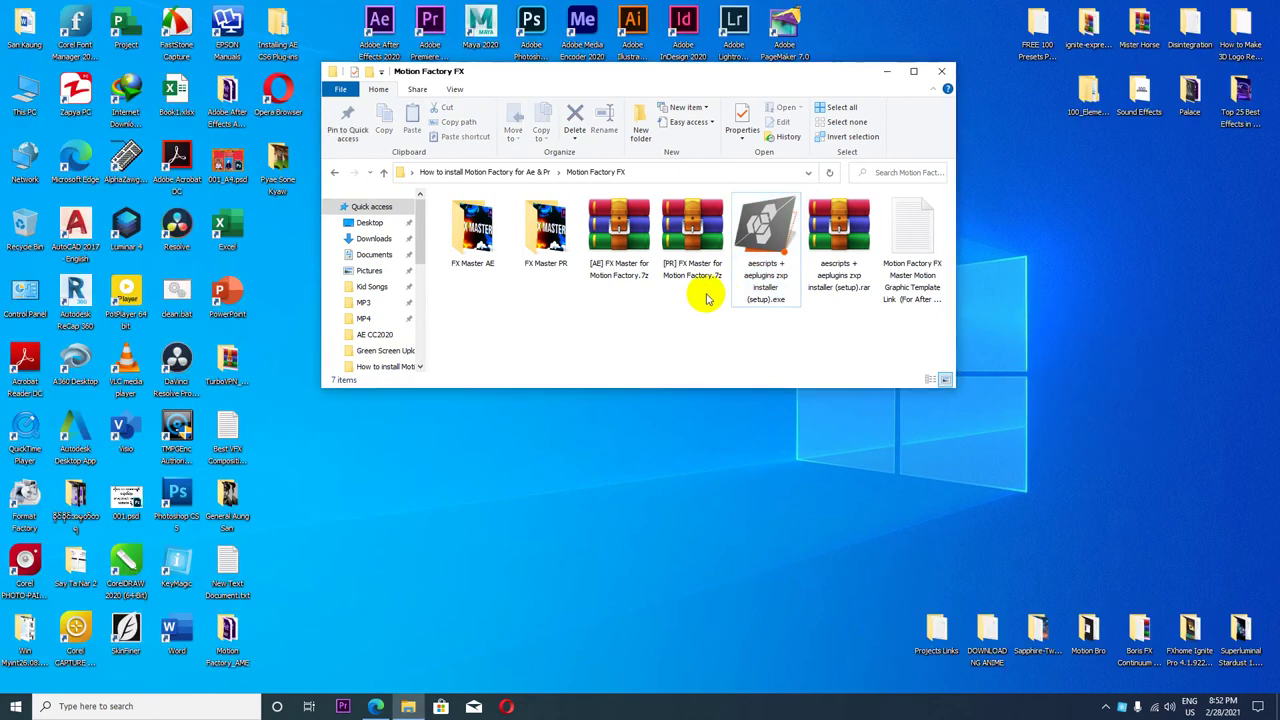
{"action": "left_click", "coordinate": [10, 708]}
{"action": "type", "text": "zx"}
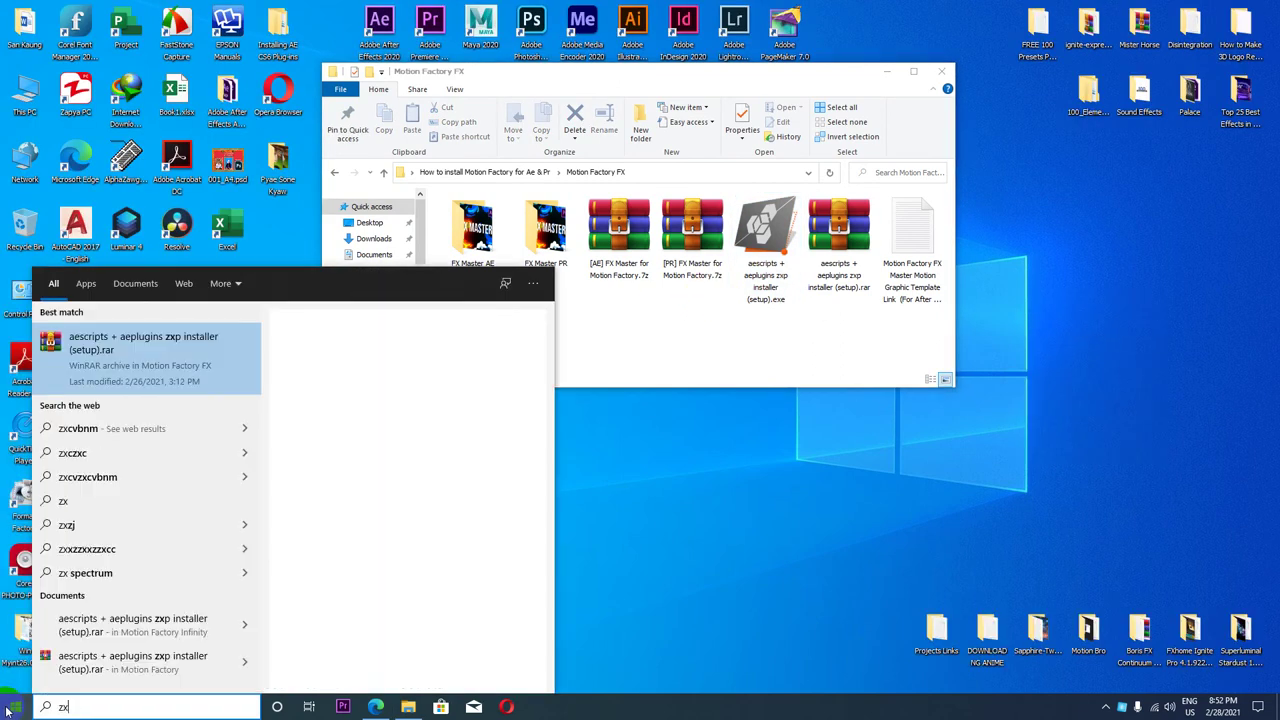
{"action": "type", "text": "p"}
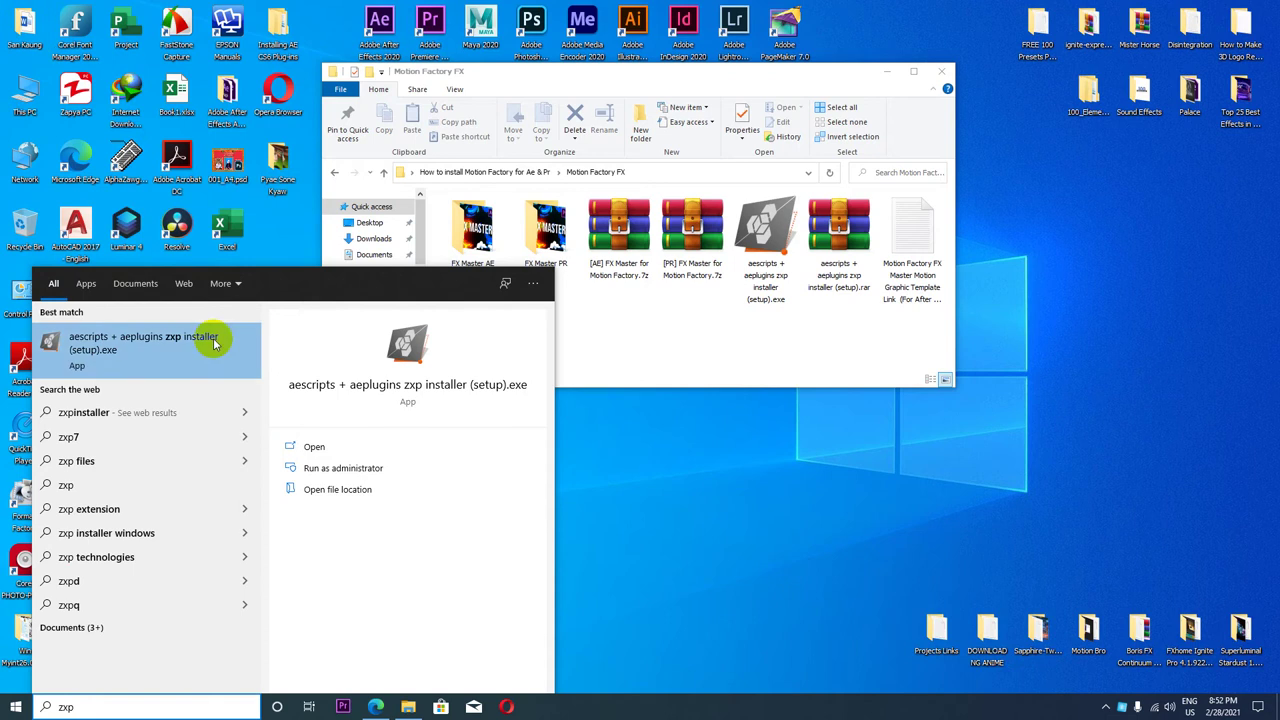
{"action": "left_click", "coordinate": [174, 346]}
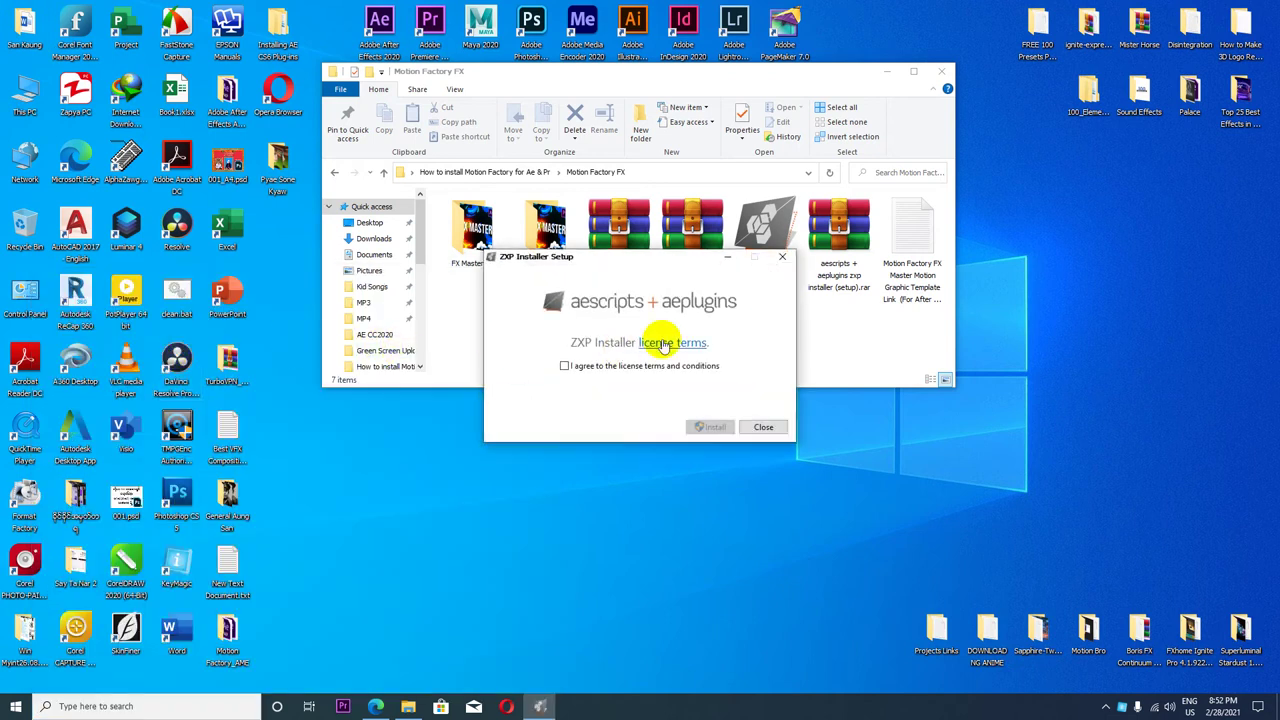
- Accept the license terms and install ZXP Installer
{"action": "left_click_drag", "start_coordinate": [640, 258], "coordinate": [754, 345]}
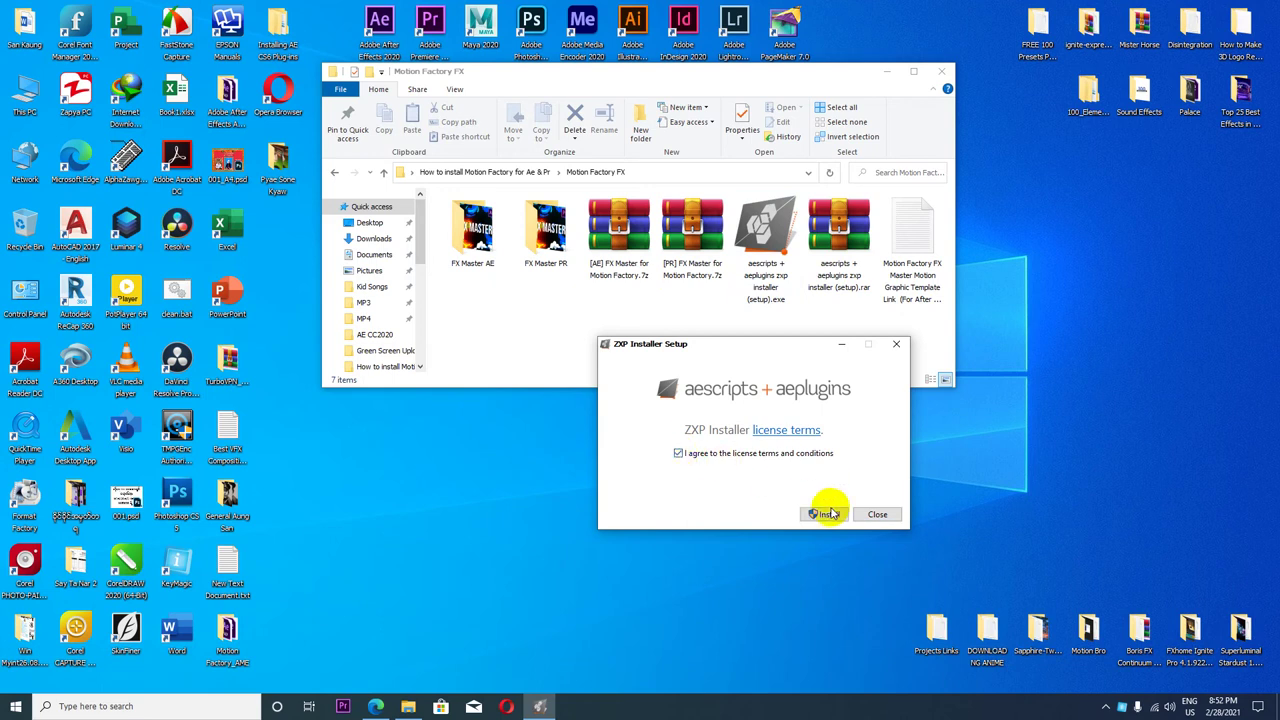
{"action": "left_click", "coordinate": [825, 514]}
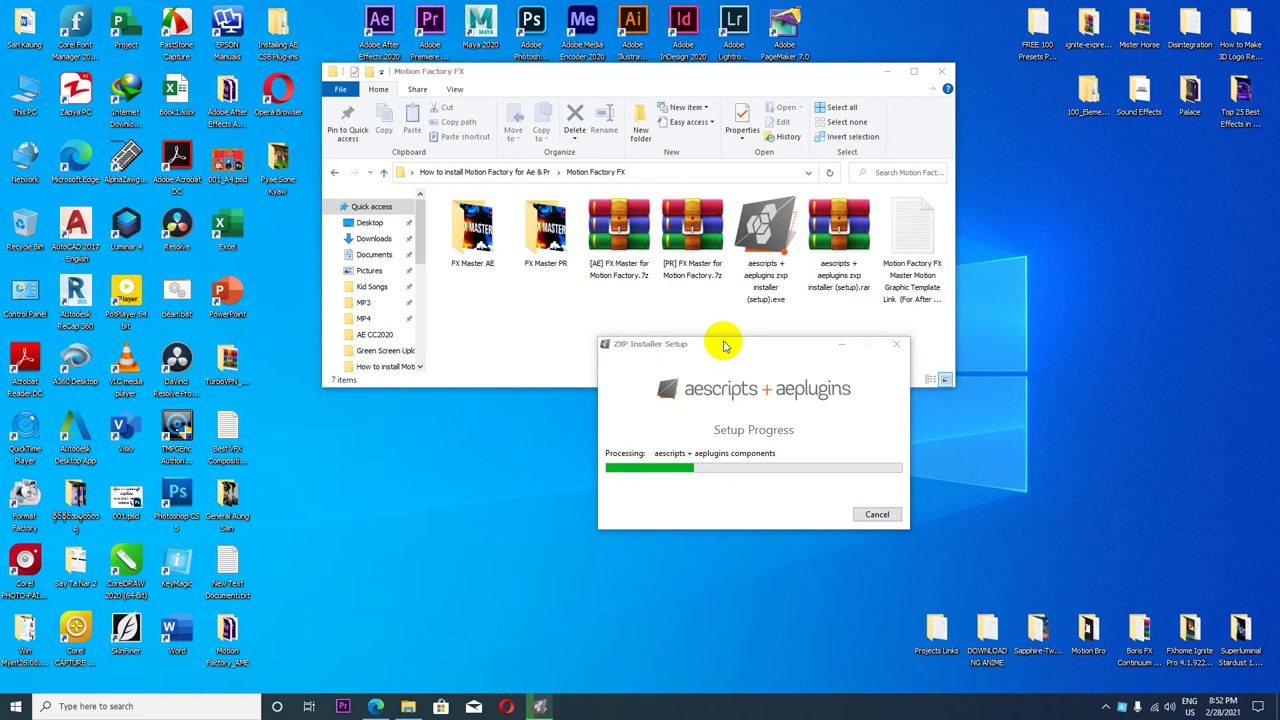
{"action": "left_click_drag", "start_coordinate": [694, 349], "coordinate": [904, 434]}
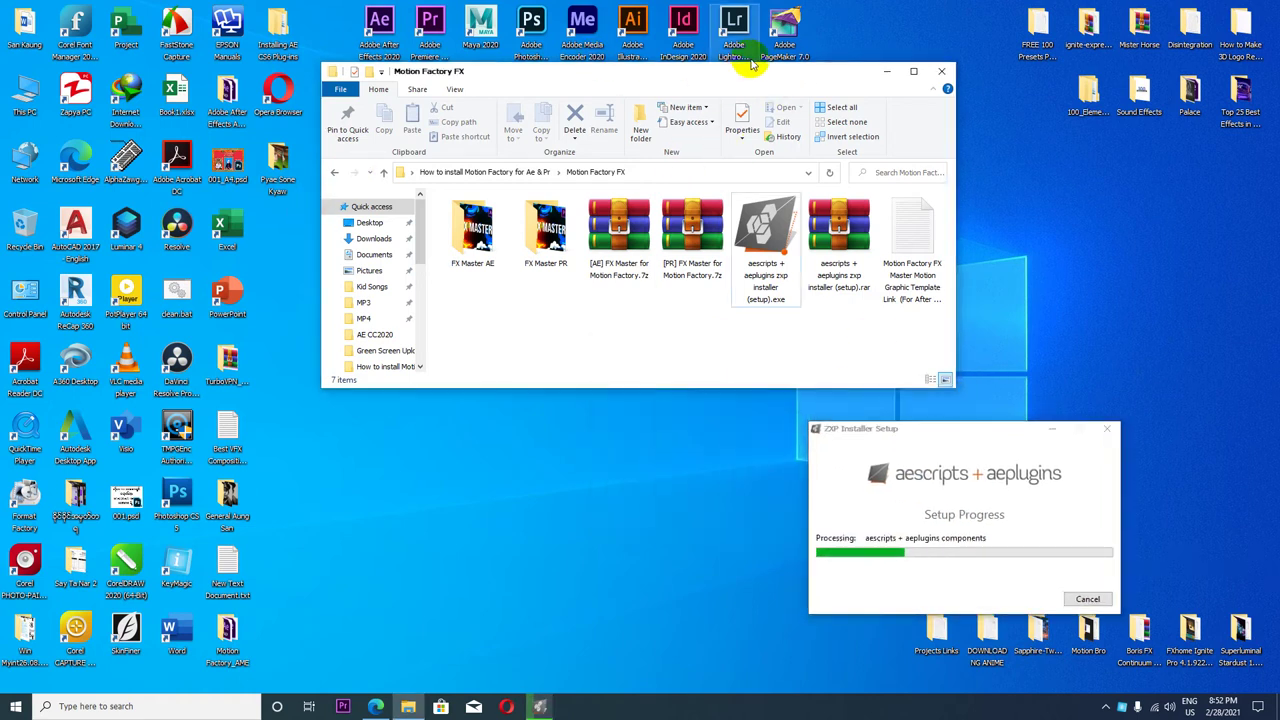
- Open the Motion Factory Infinity Tool 3 Motion Graphic folder and close the completed installer
{"action": "mouse_move", "coordinate": [764, 77]}
{"action": "left_mouse_down"}
{"action": "mouse_move", "coordinate": [505, 82]}
{"action": "mouse_move", "coordinate": [443, 107]}
{"action": "left_mouse_up"}
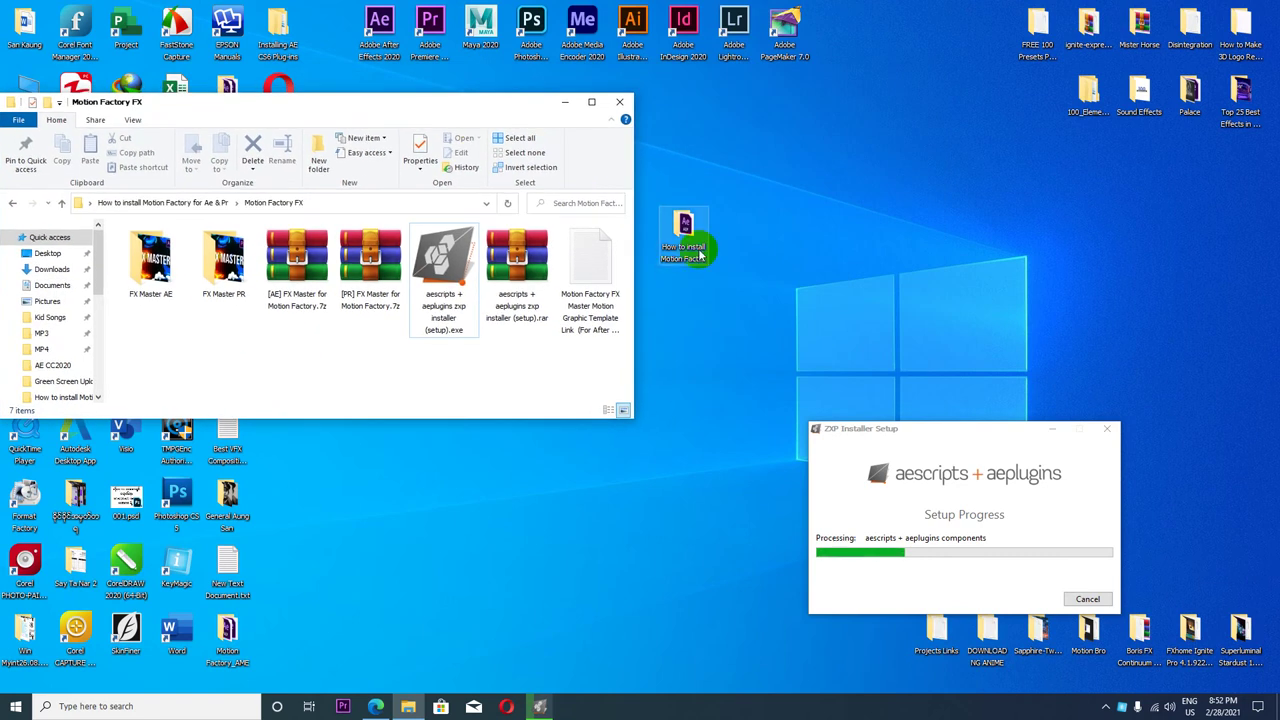
{"action": "left_click_drag", "start_coordinate": [528, 107], "coordinate": [658, 62]}
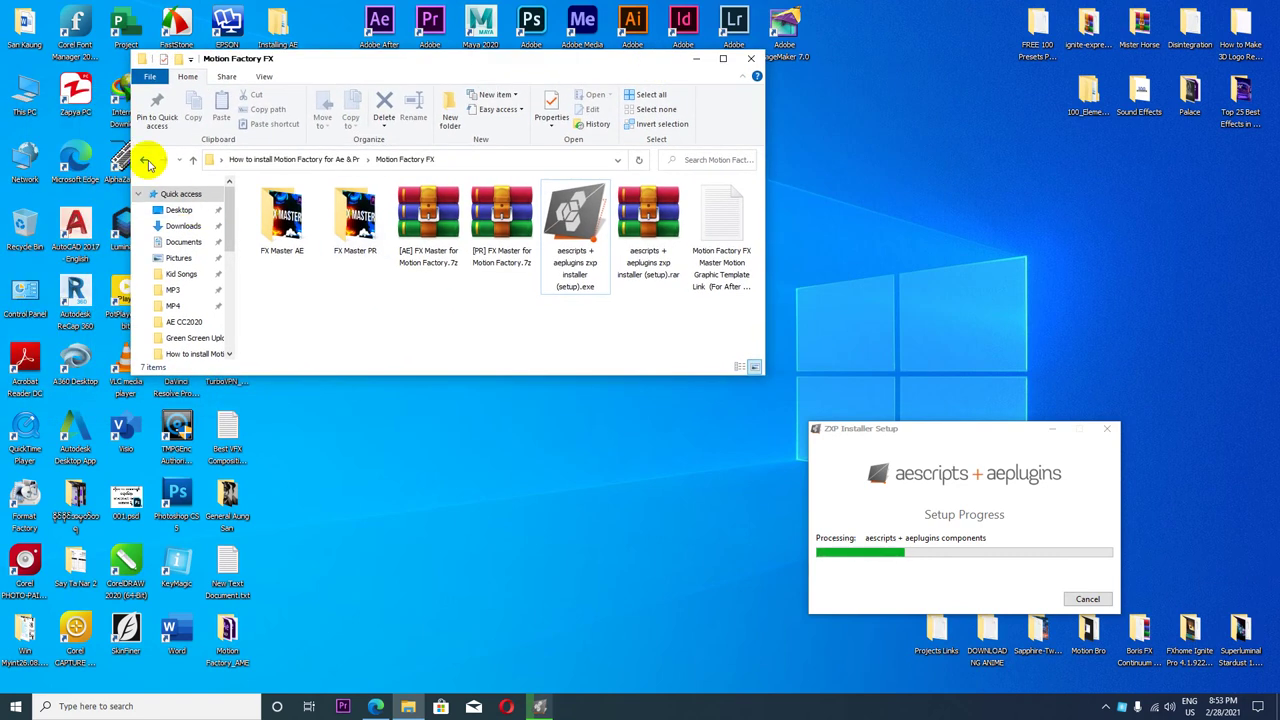
{"action": "left_click", "coordinate": [146, 161]}
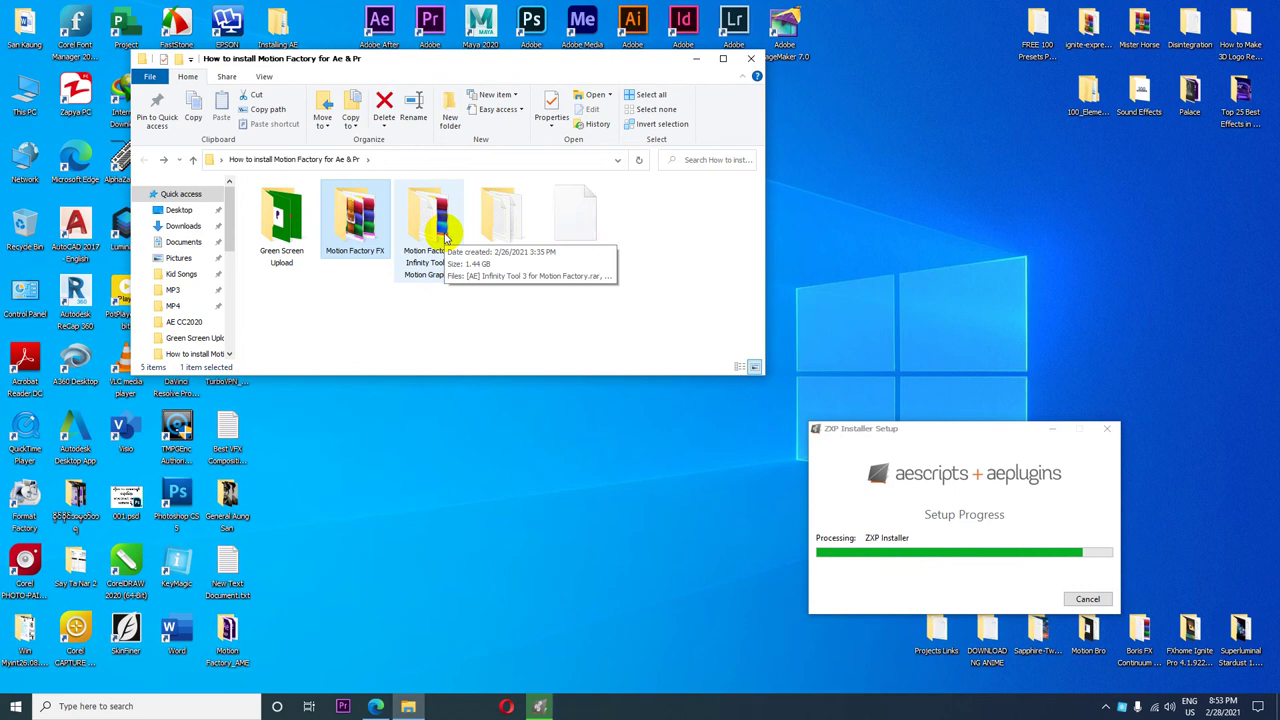
{"action": "double_click", "coordinate": [437, 231]}
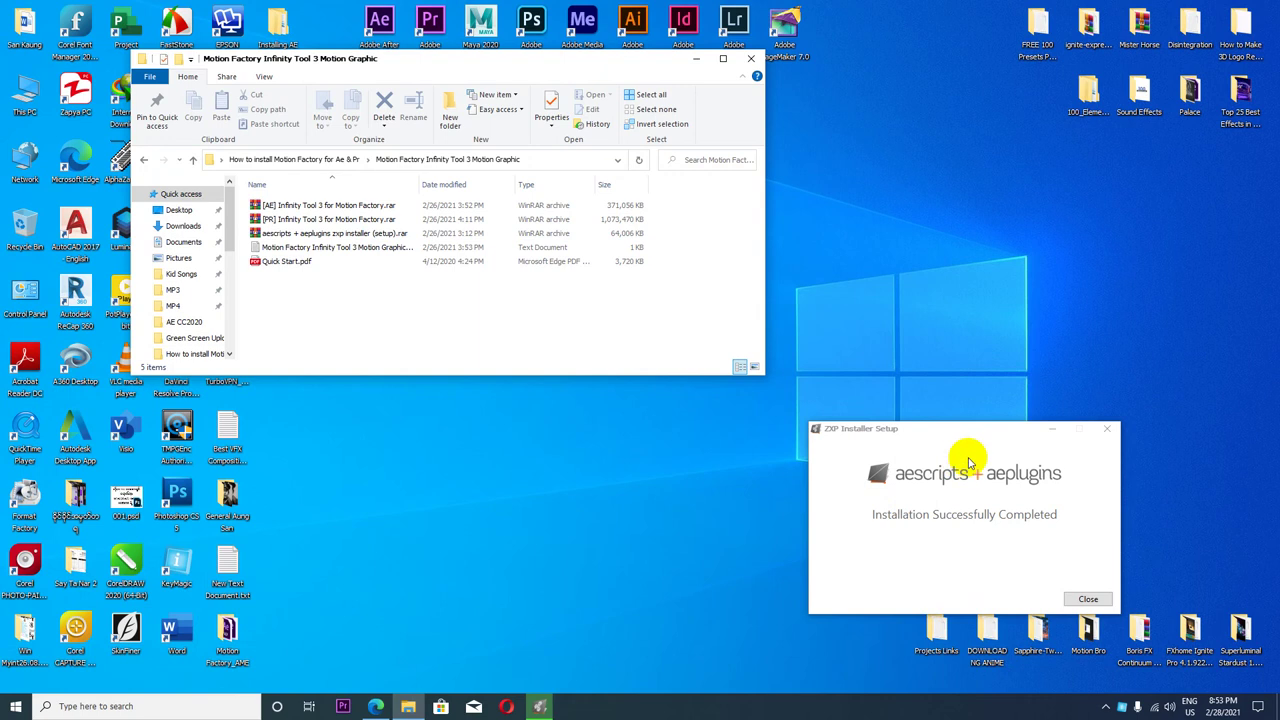
{"action": "left_click", "coordinate": [1088, 600]}
{"action": "left_click_drag", "start_coordinate": [530, 60], "coordinate": [709, 104]}
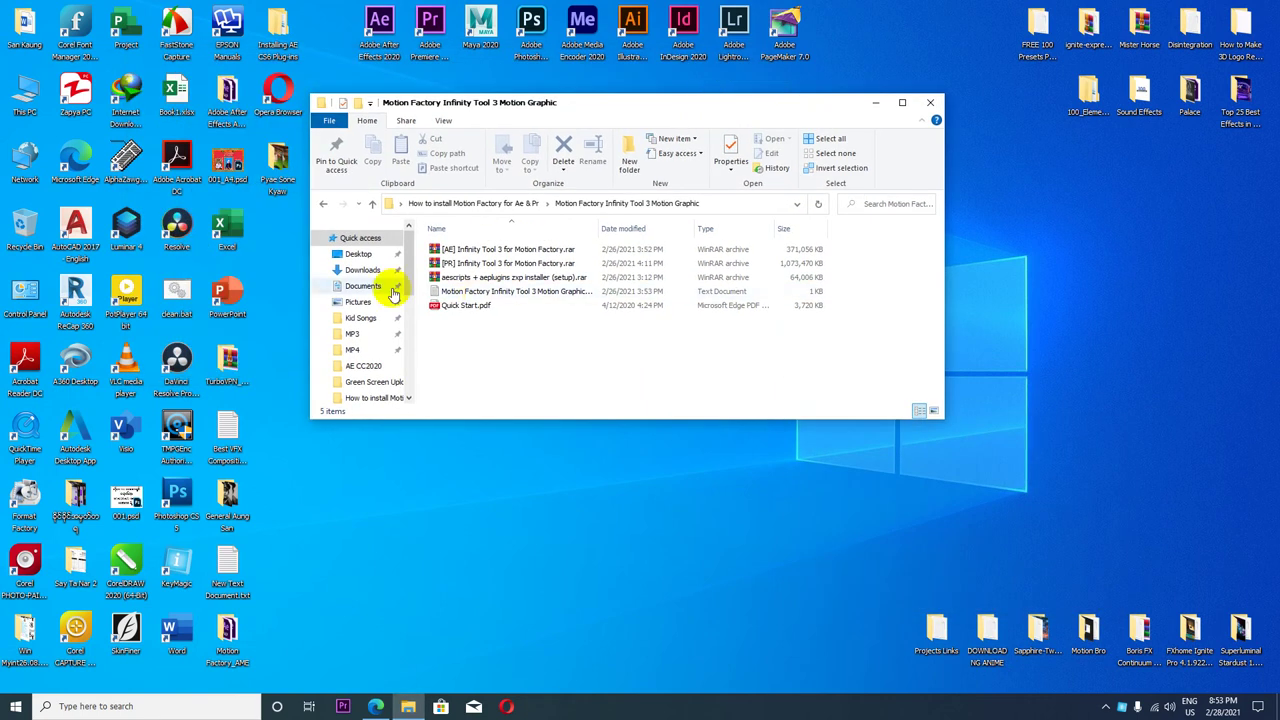
- Browse the Motion Factory FX and Infinity Tool 3 Motion Graphic folders in Explorer
{"action": "left_click", "coordinate": [323, 203]}
{"action": "left_click", "coordinate": [545, 280]}
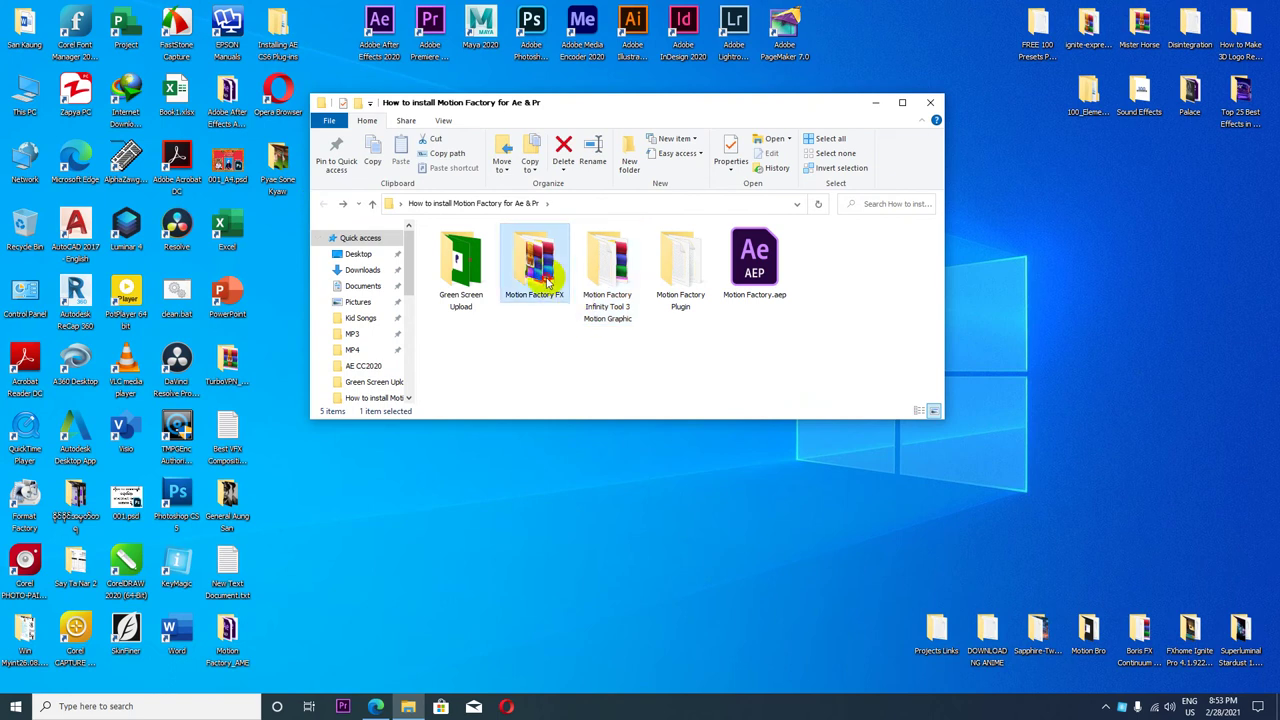
{"action": "double_click", "coordinate": [547, 283]}
{"action": "double_click", "coordinate": [748, 285]}
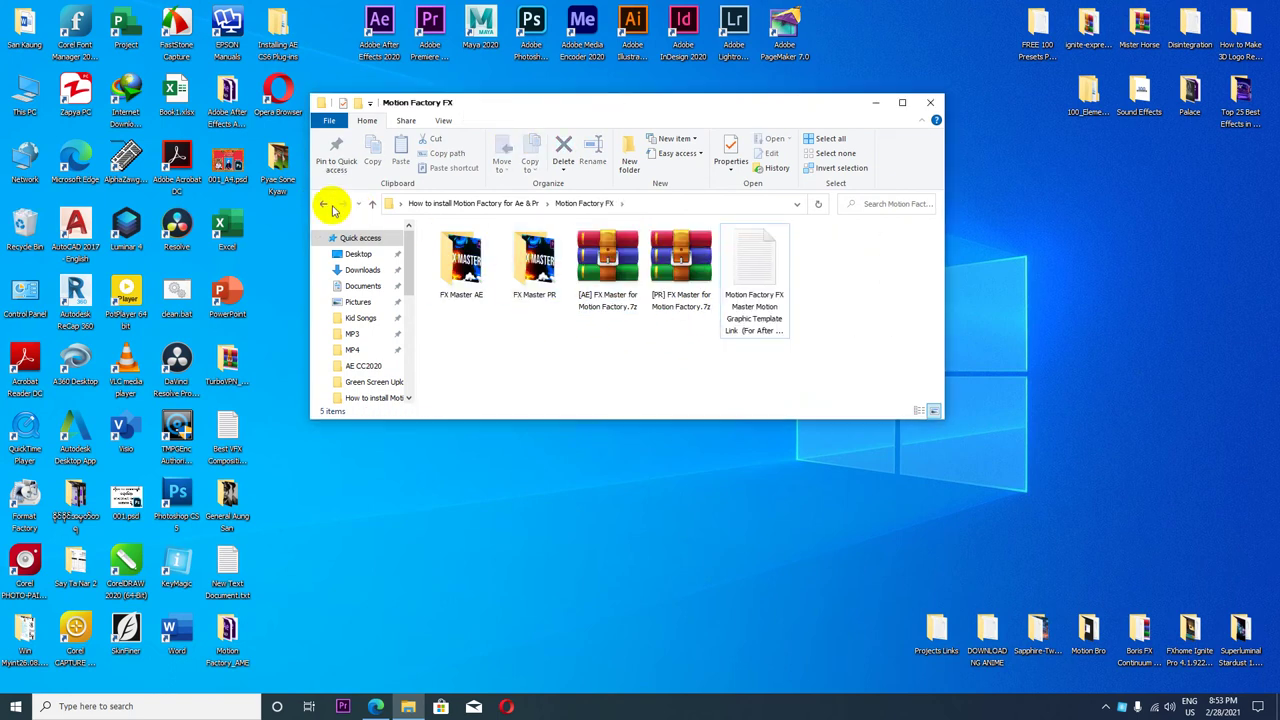
{"action": "left_click", "coordinate": [330, 205]}
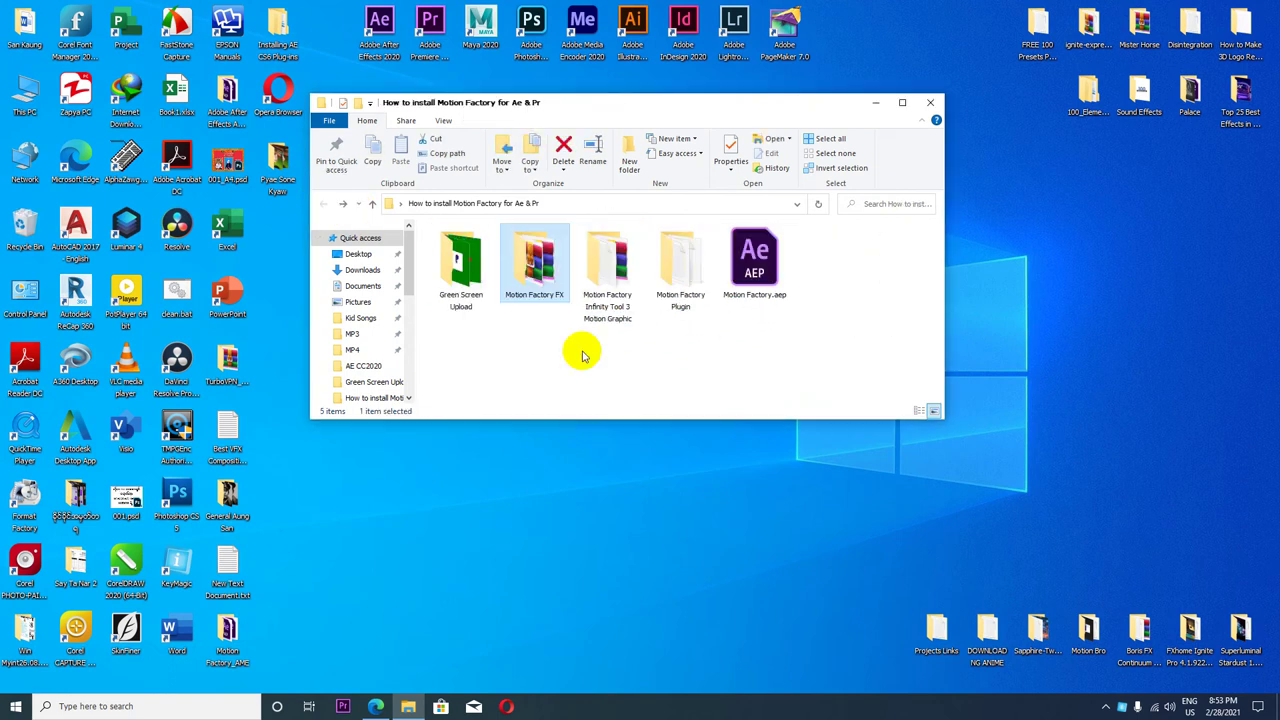
{"action": "double_click", "coordinate": [619, 272]}
{"action": "left_click", "coordinate": [467, 278]}
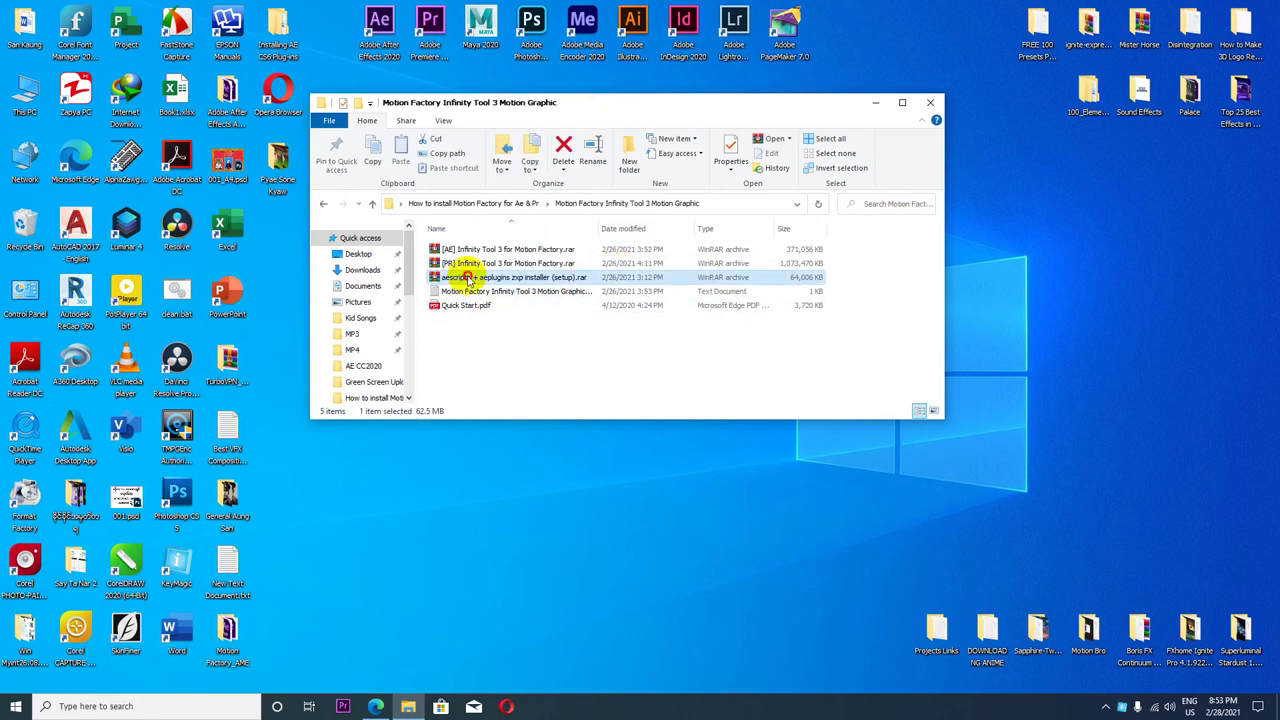
{"action": "left_click", "coordinate": [323, 203]}
- Open Motion Factory Plugin > Motion Factory, showing the zxp archive and Plugin Pack parts
{"action": "left_click", "coordinate": [703, 270]}
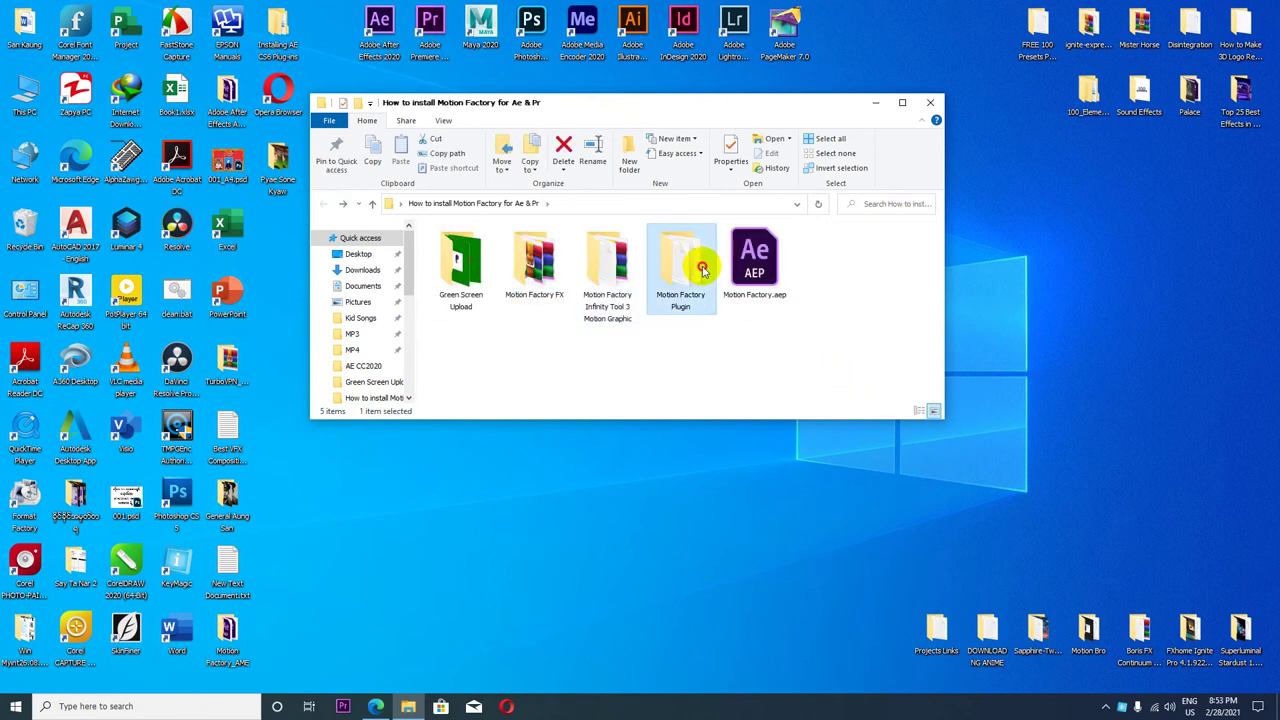
{"action": "double_click", "coordinate": [703, 270]}
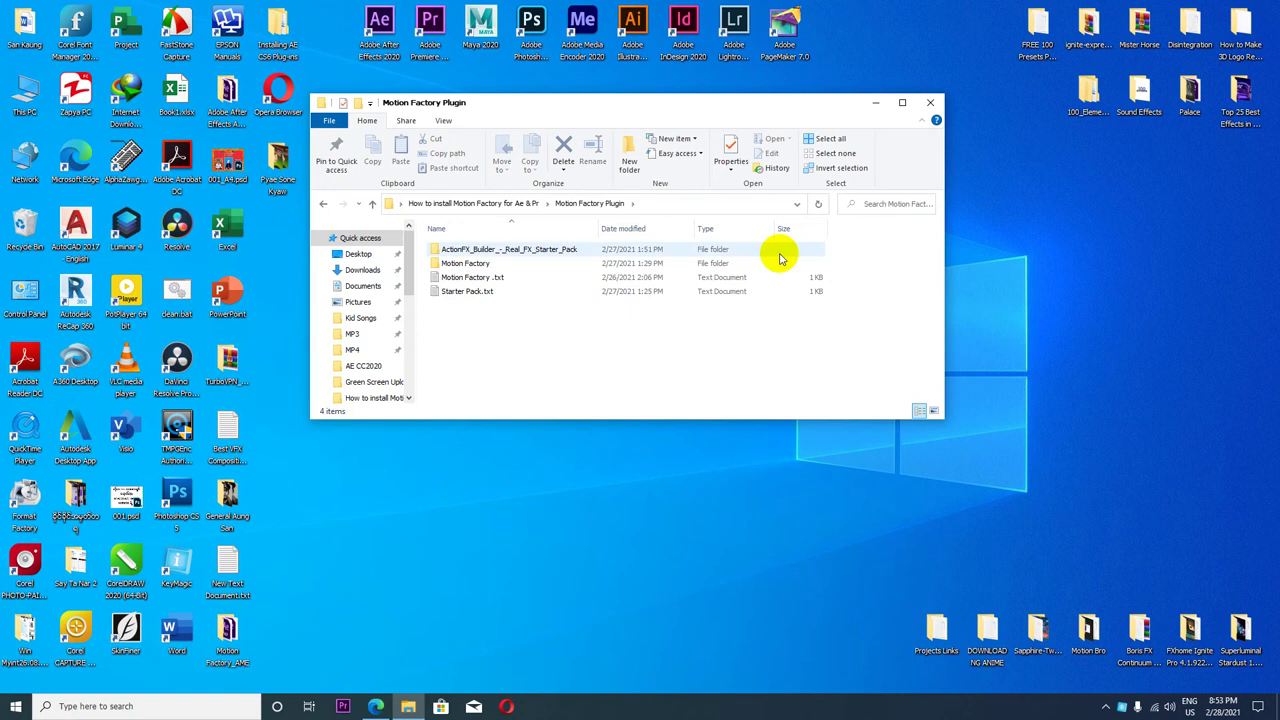
{"action": "double_click", "coordinate": [475, 263]}
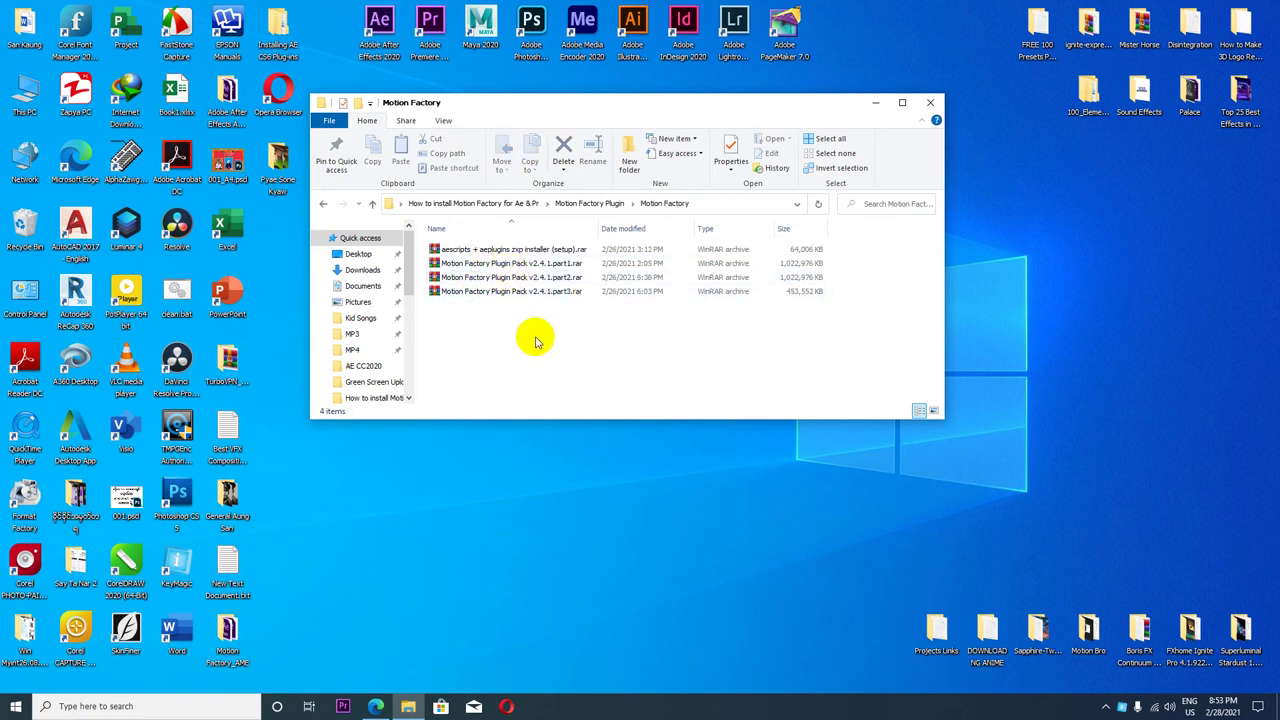
{"action": "left_click", "coordinate": [540, 254]}
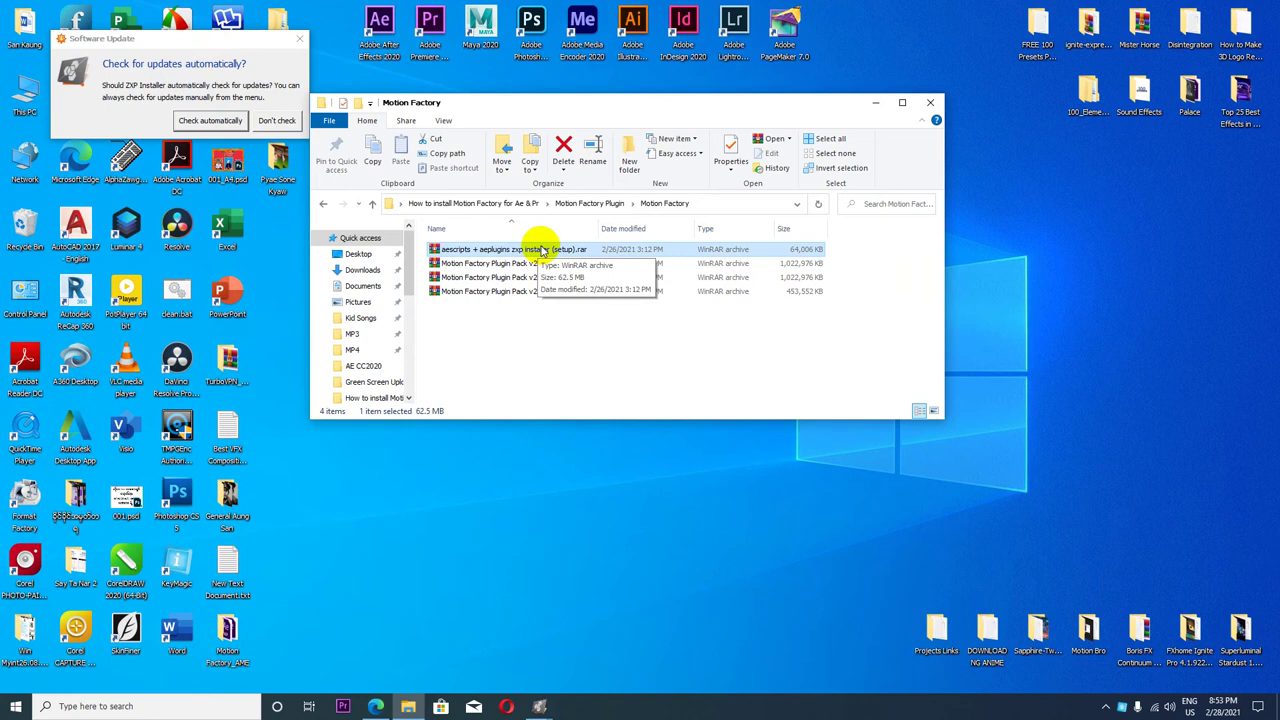
- Decline ZXP Installer's automatic update checks, close its window, and refresh the desktop
{"action": "left_click_drag", "start_coordinate": [211, 42], "coordinate": [229, 40]}
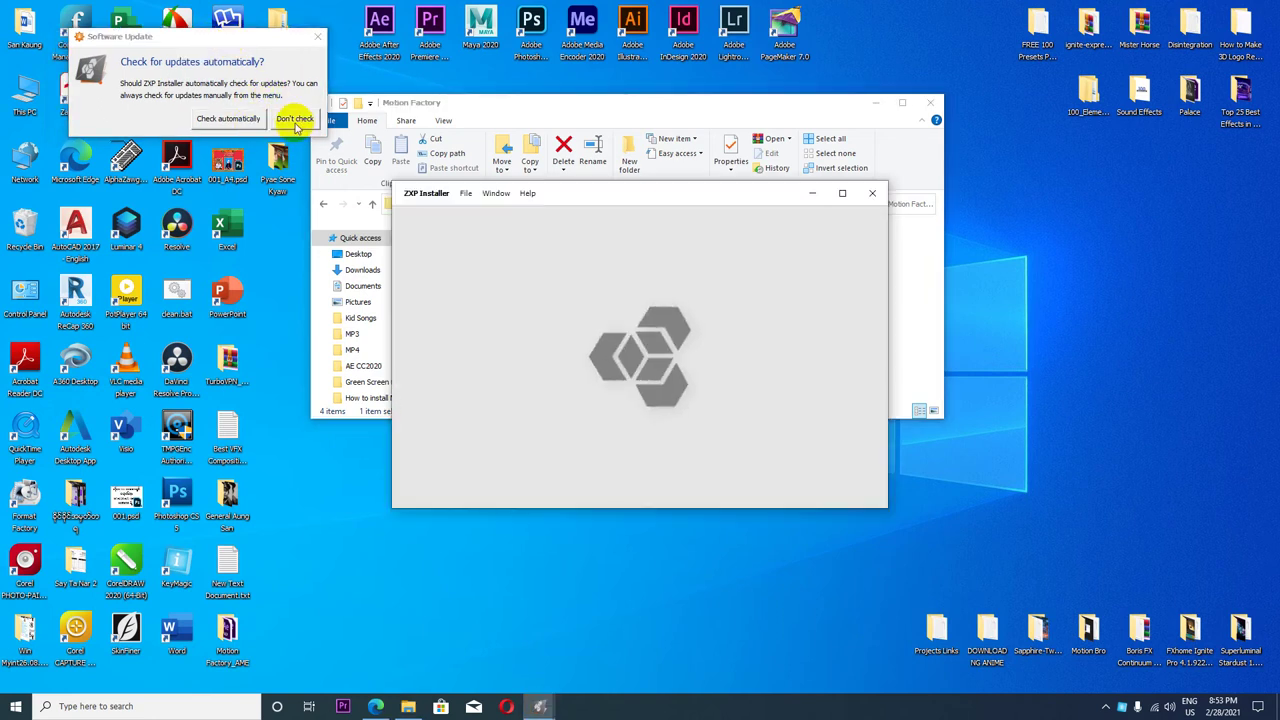
{"action": "left_click", "coordinate": [296, 122]}
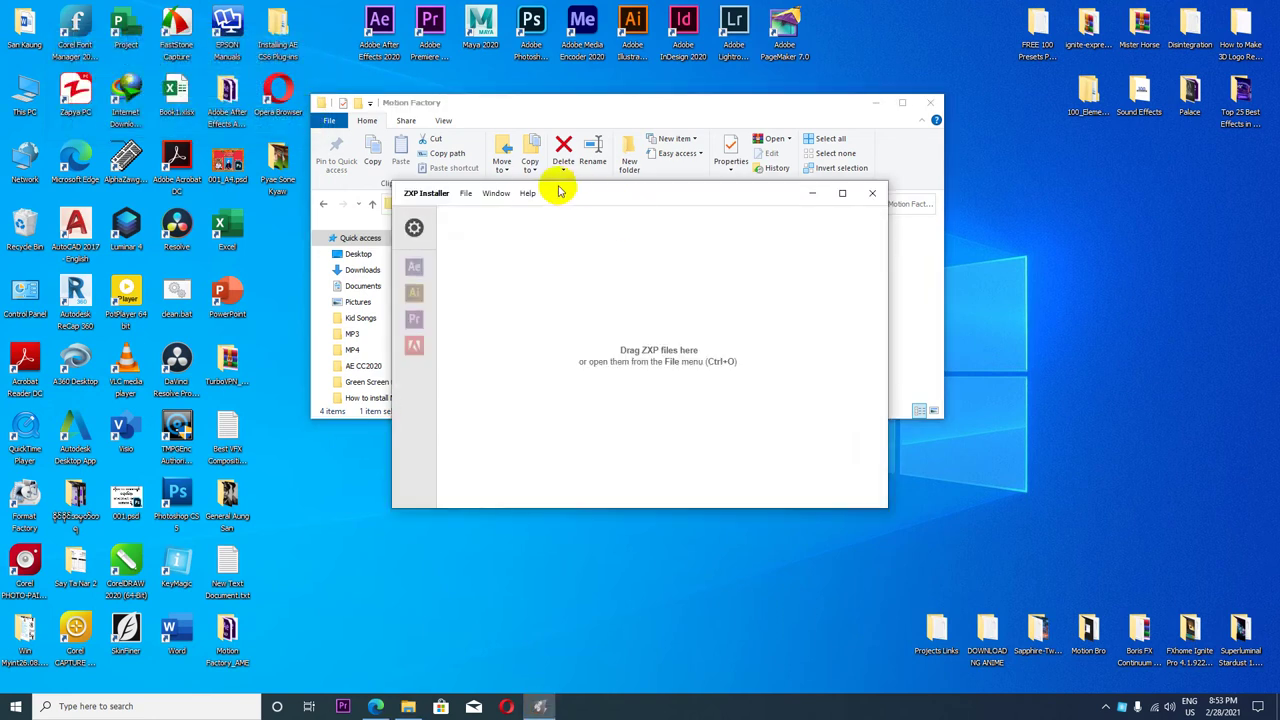
{"action": "left_click_drag", "start_coordinate": [560, 191], "coordinate": [751, 256]}
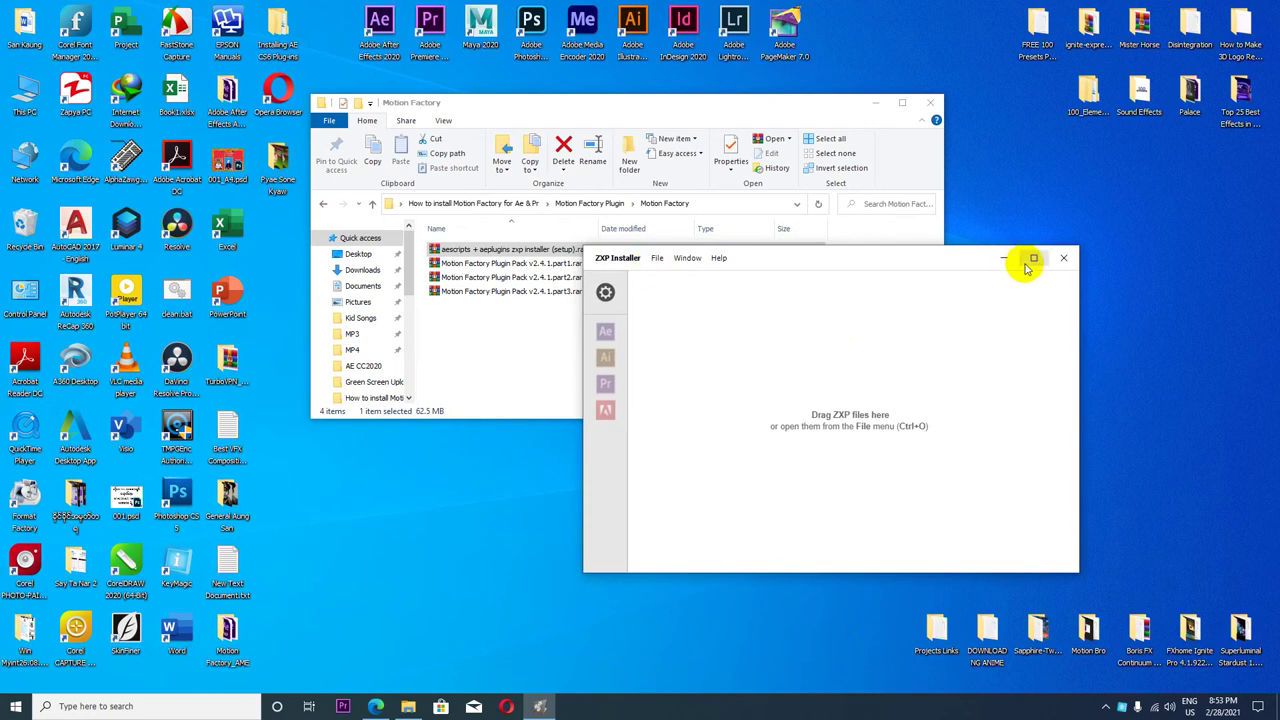
{"action": "left_click", "coordinate": [1063, 259]}
{"action": "right_click", "coordinate": [1005, 215]}
{"action": "left_click", "coordinate": [1049, 271]}
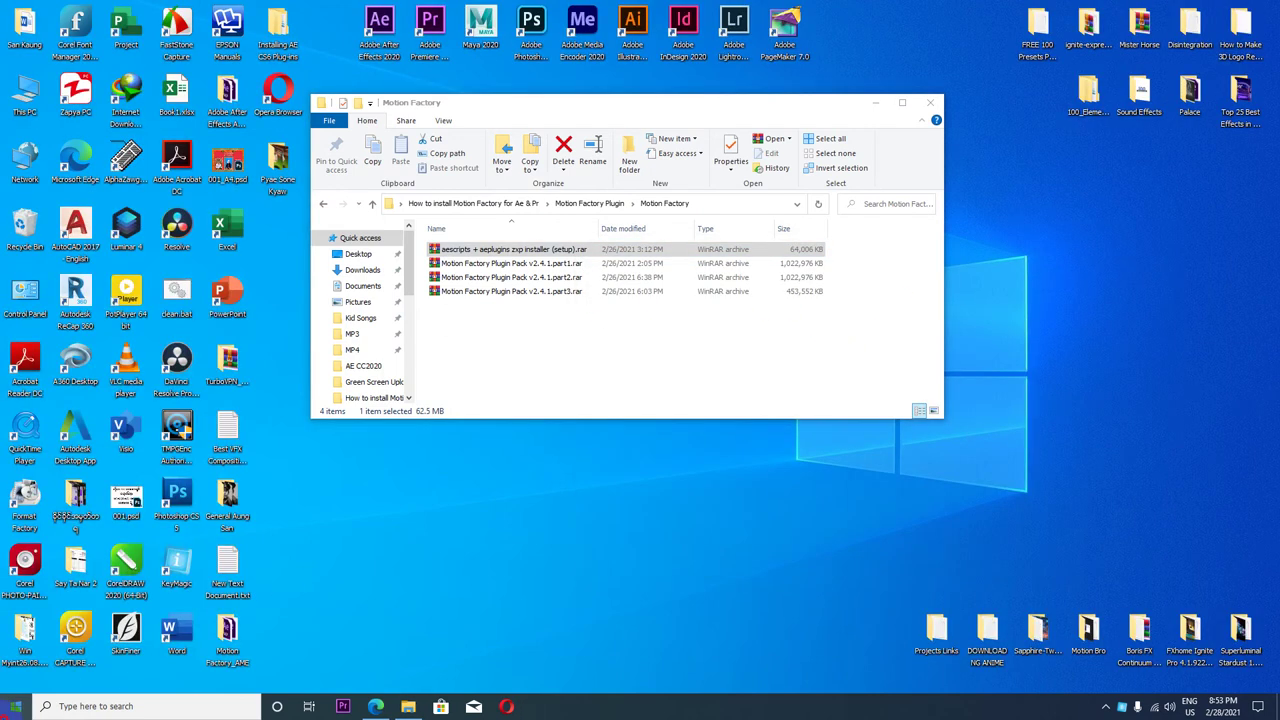
{"action": "left_click", "coordinate": [20, 708]}
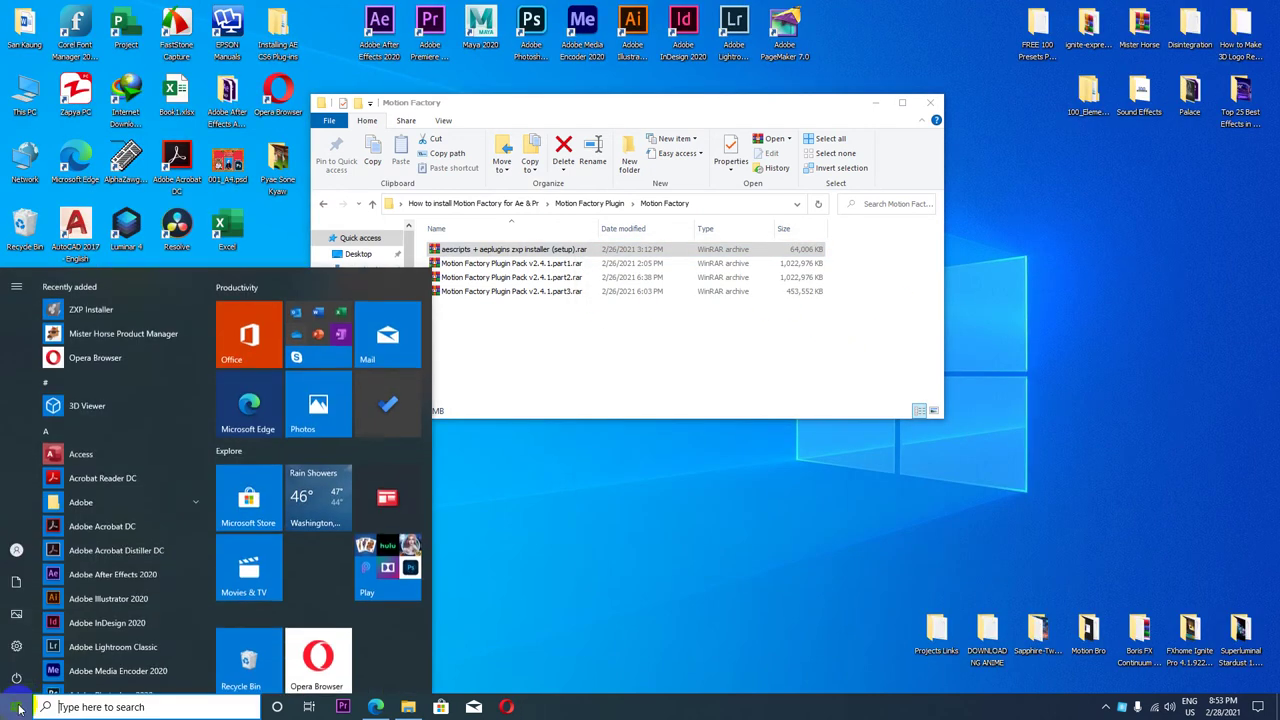
- Launch ZXP Installer from the Start menu, refresh the desktop and reposition the folder window
{"action": "left_click", "coordinate": [88, 311]}
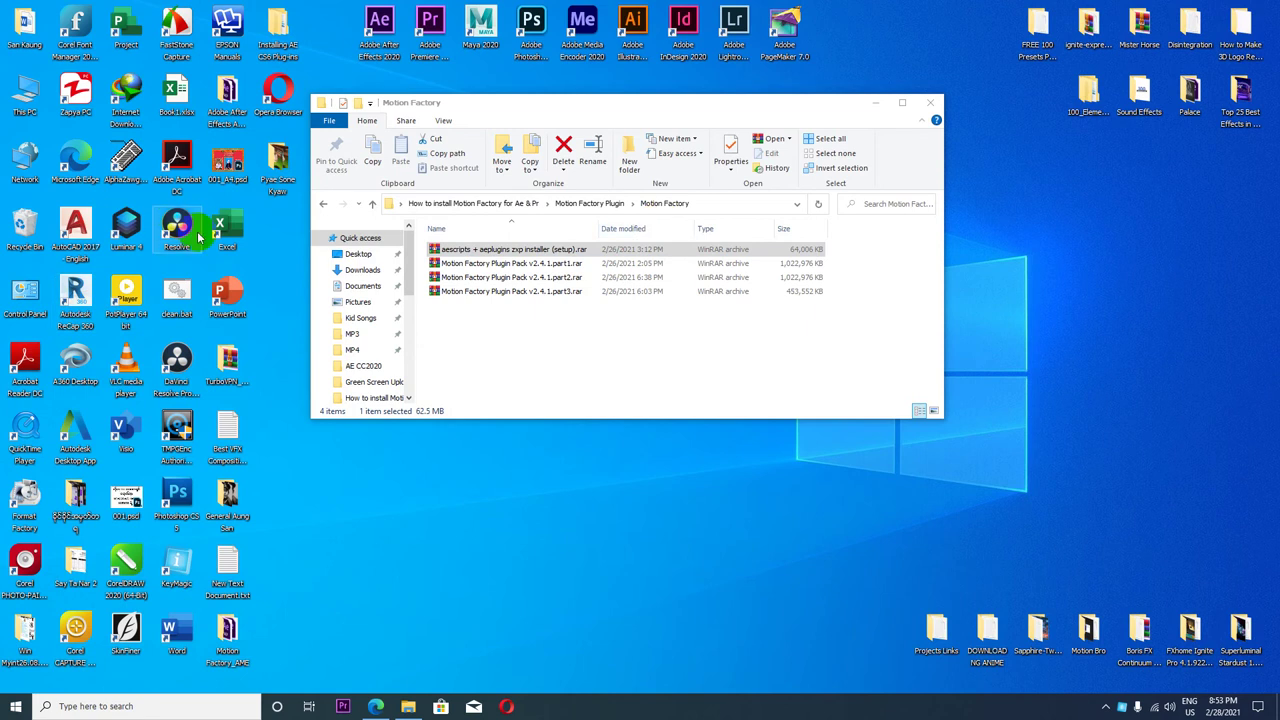
{"action": "left_click", "coordinate": [15, 705]}
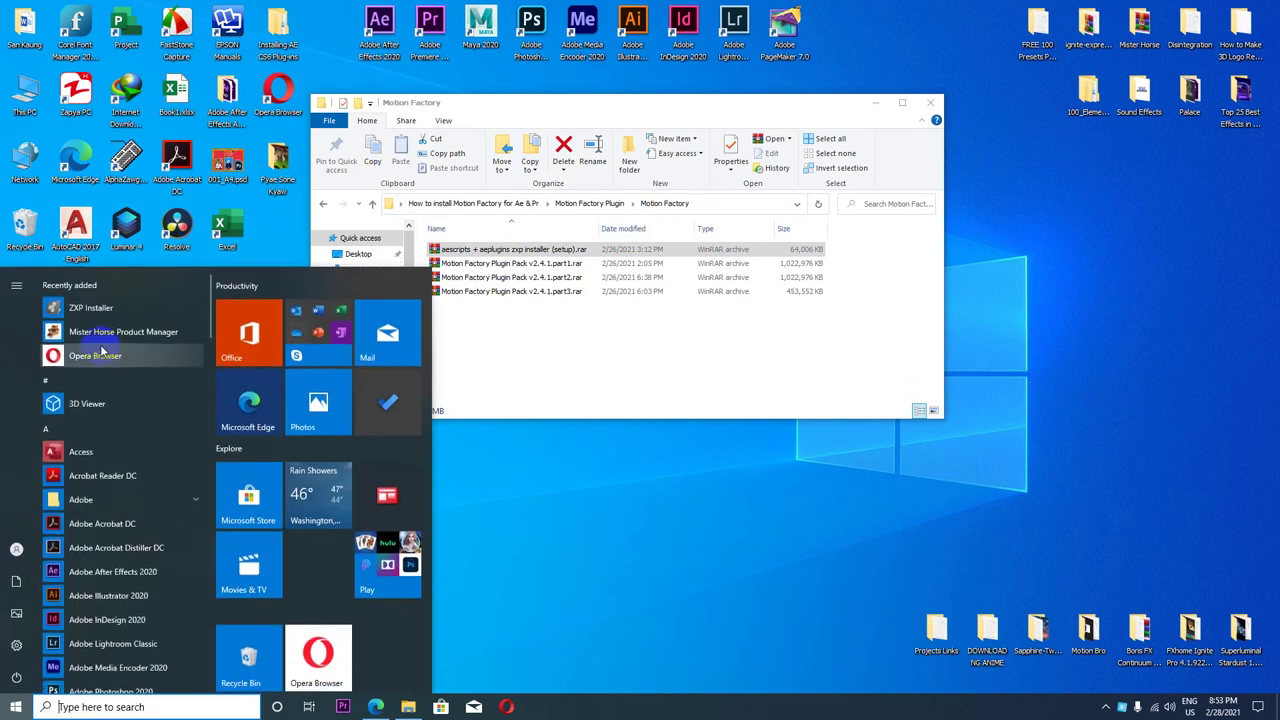
{"action": "left_click", "coordinate": [106, 303]}
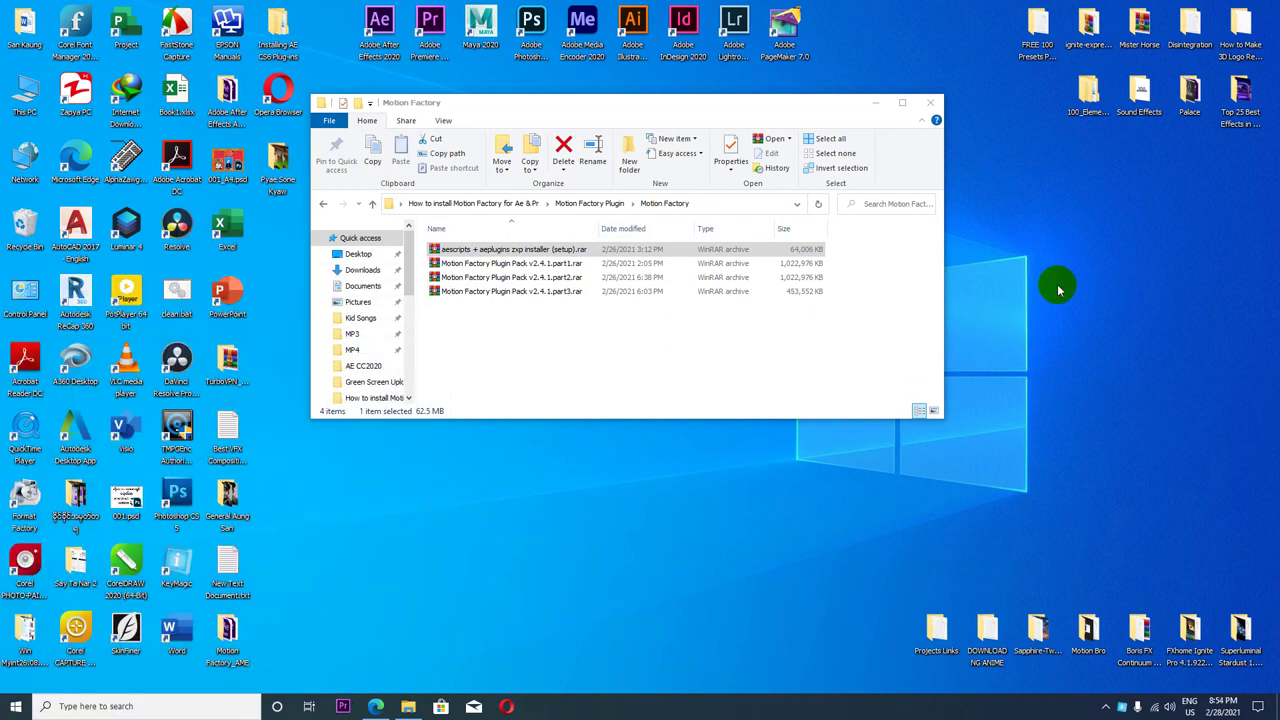
{"action": "left_click_drag", "start_coordinate": [800, 110], "coordinate": [555, 51]}
{"action": "right_click", "coordinate": [884, 229]}
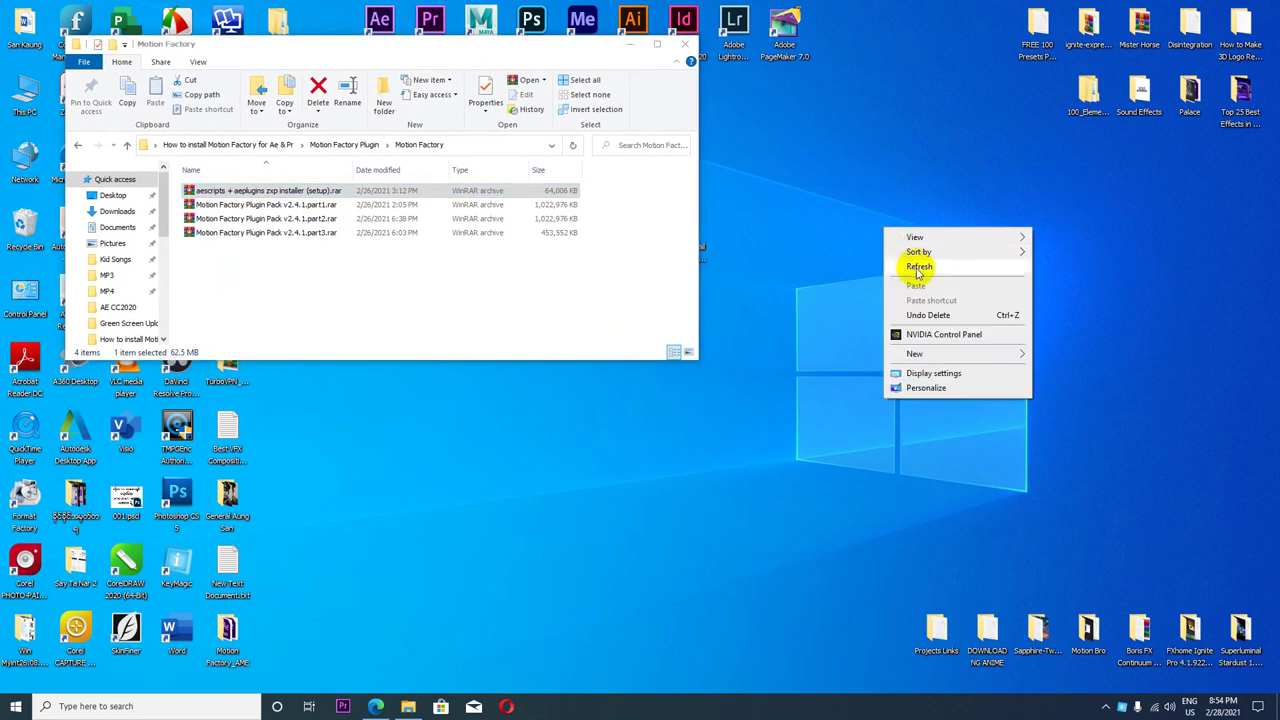
{"action": "left_click", "coordinate": [462, 55]}
{"action": "left_click_drag", "start_coordinate": [462, 55], "coordinate": [628, 100]}
- Search Start for 'zx' and run ZXP Installer as administrator
{"action": "left_click", "coordinate": [16, 708]}
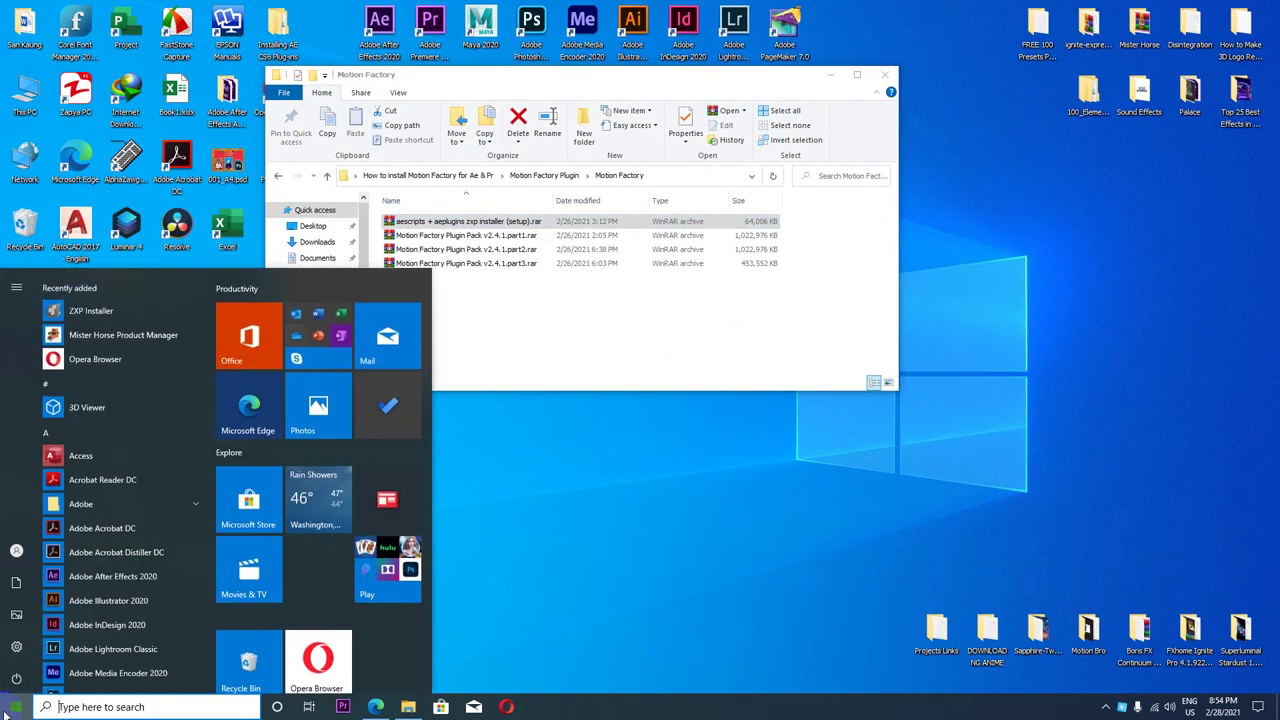
{"action": "type", "text": "z"}
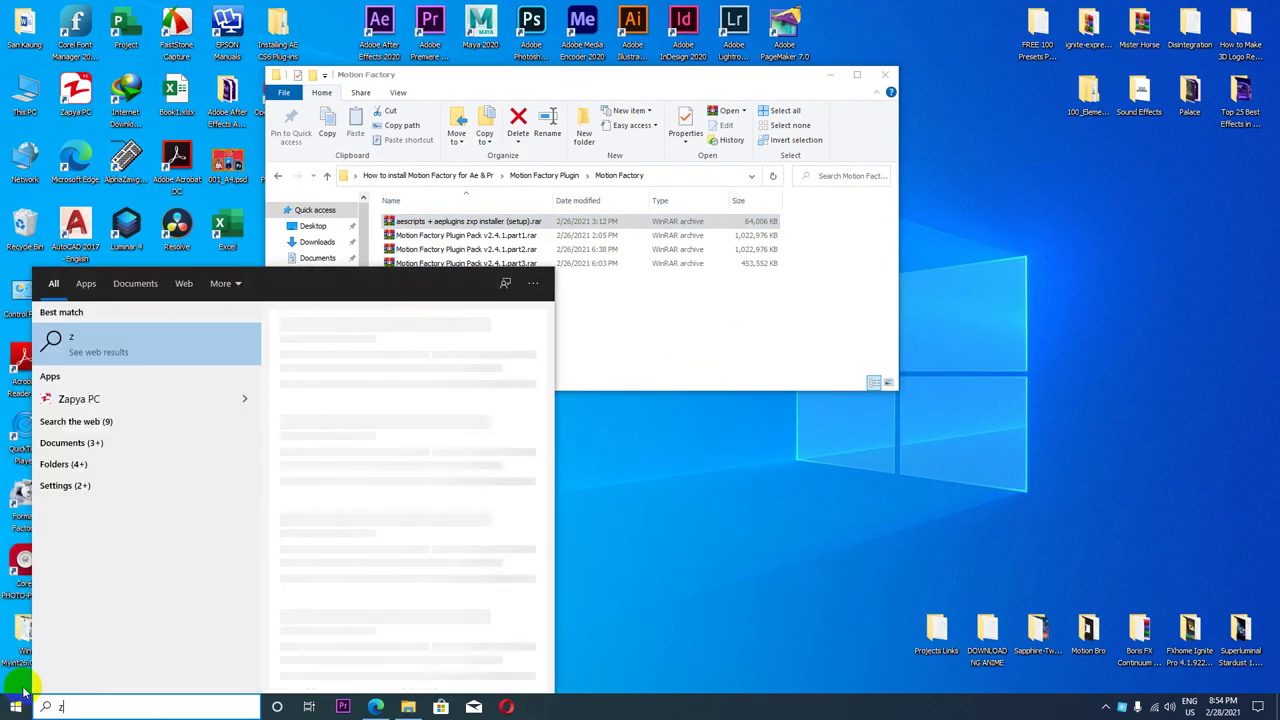
{"action": "type", "text": "x"}
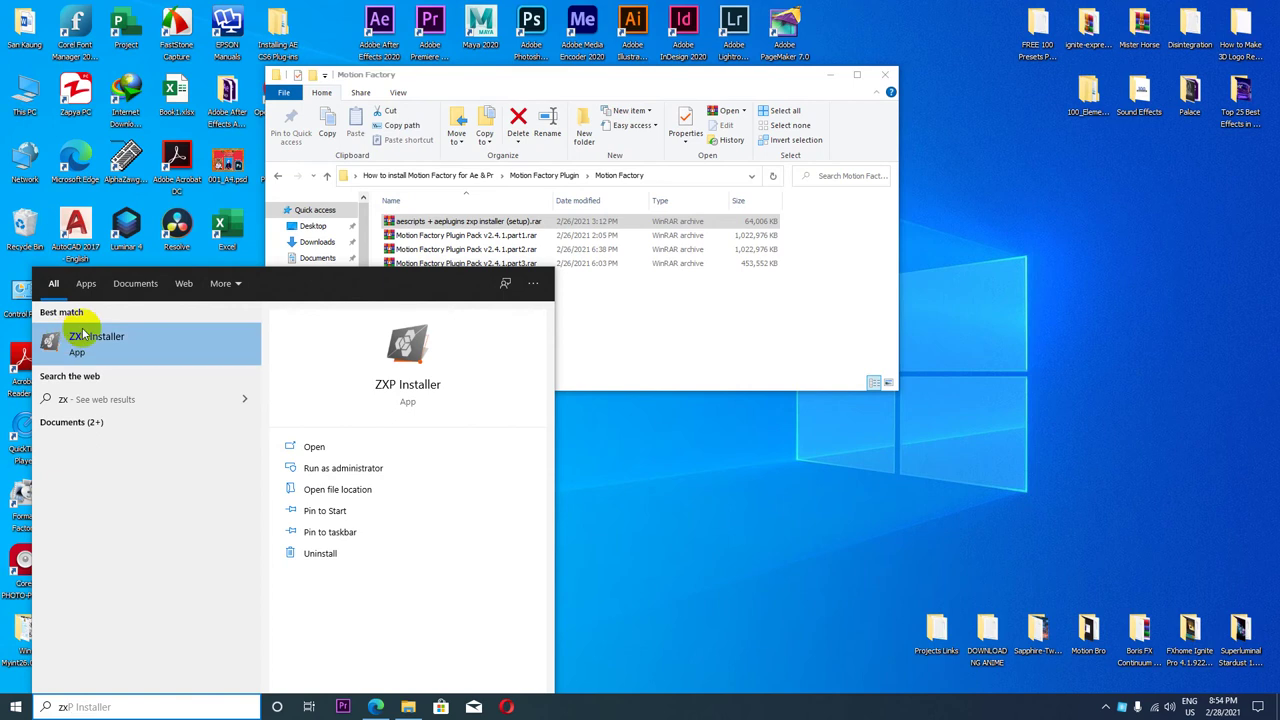
{"action": "right_click", "coordinate": [116, 357]}
{"action": "left_click", "coordinate": [175, 367]}
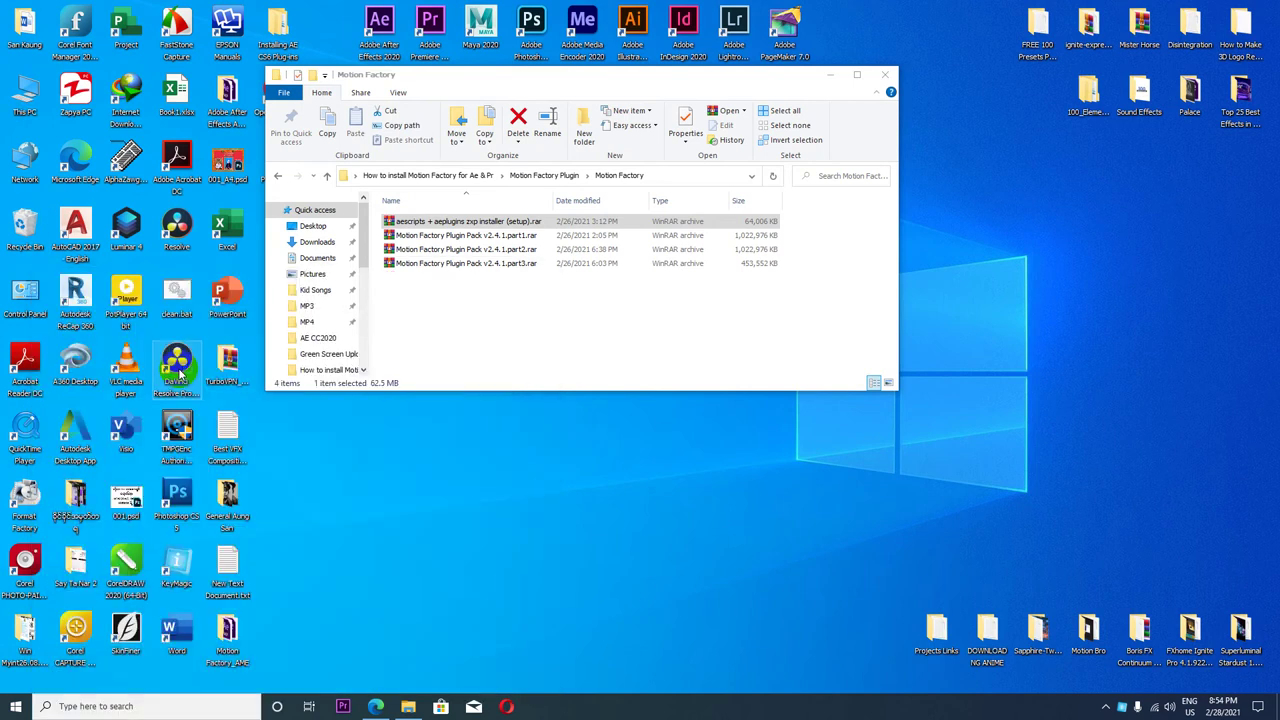
{"action": "mouse_move", "coordinate": [455, 76]}
{"action": "left_mouse_down"}
{"action": "mouse_move", "coordinate": [210, 100]}
{"action": "mouse_move", "coordinate": [305, 72]}
{"action": "left_mouse_up"}
- Empty the Recycle Bin, confirming deletion of its items
{"action": "right_click", "coordinate": [38, 230]}
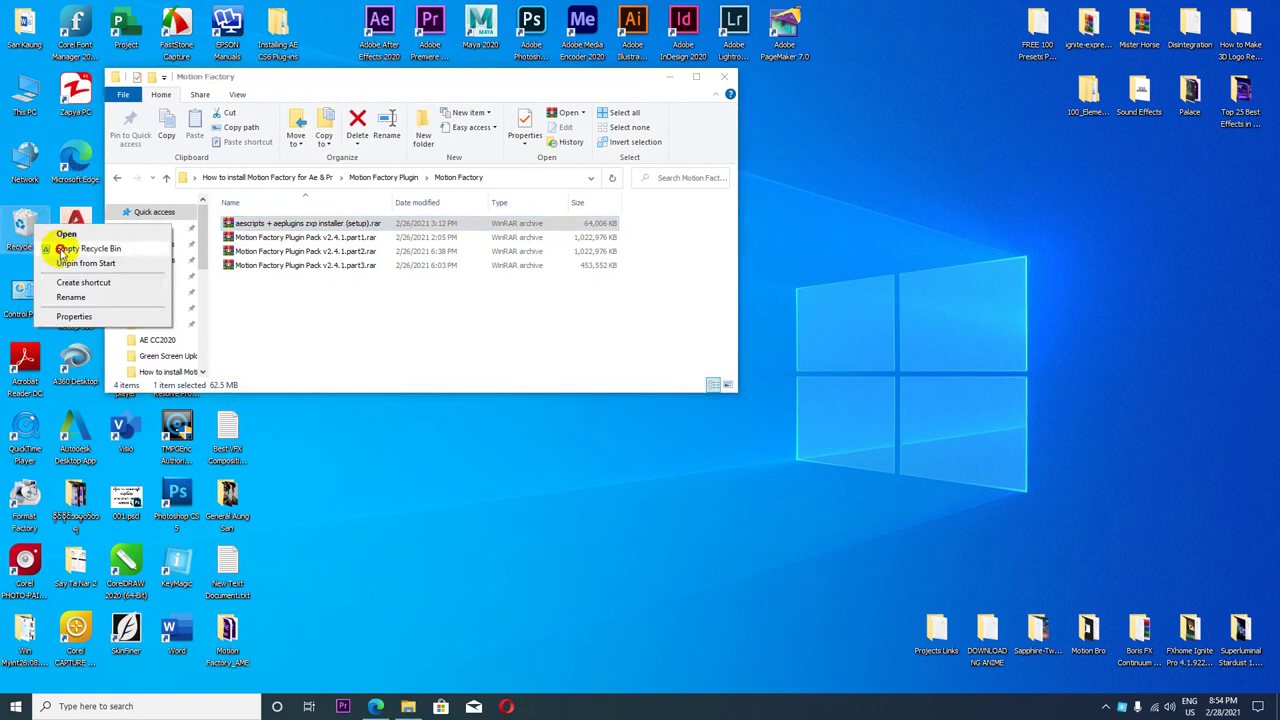
{"action": "left_click", "coordinate": [62, 250]}
{"action": "left_click", "coordinate": [691, 360]}
{"action": "left_click_drag", "start_coordinate": [457, 74], "coordinate": [527, 83]}
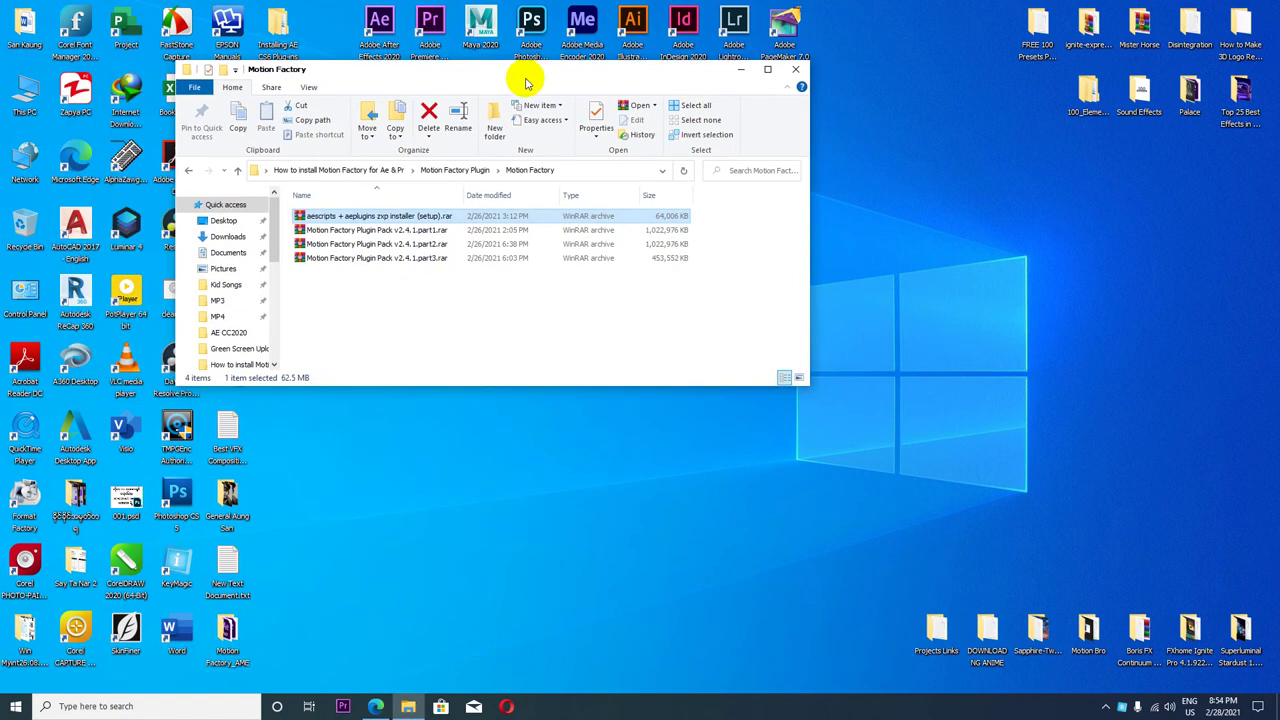
- Relaunch ZXP Installer, refresh the desktop, and arrange the Explorer and installer windows side by side
{"action": "left_click", "coordinate": [15, 706]}
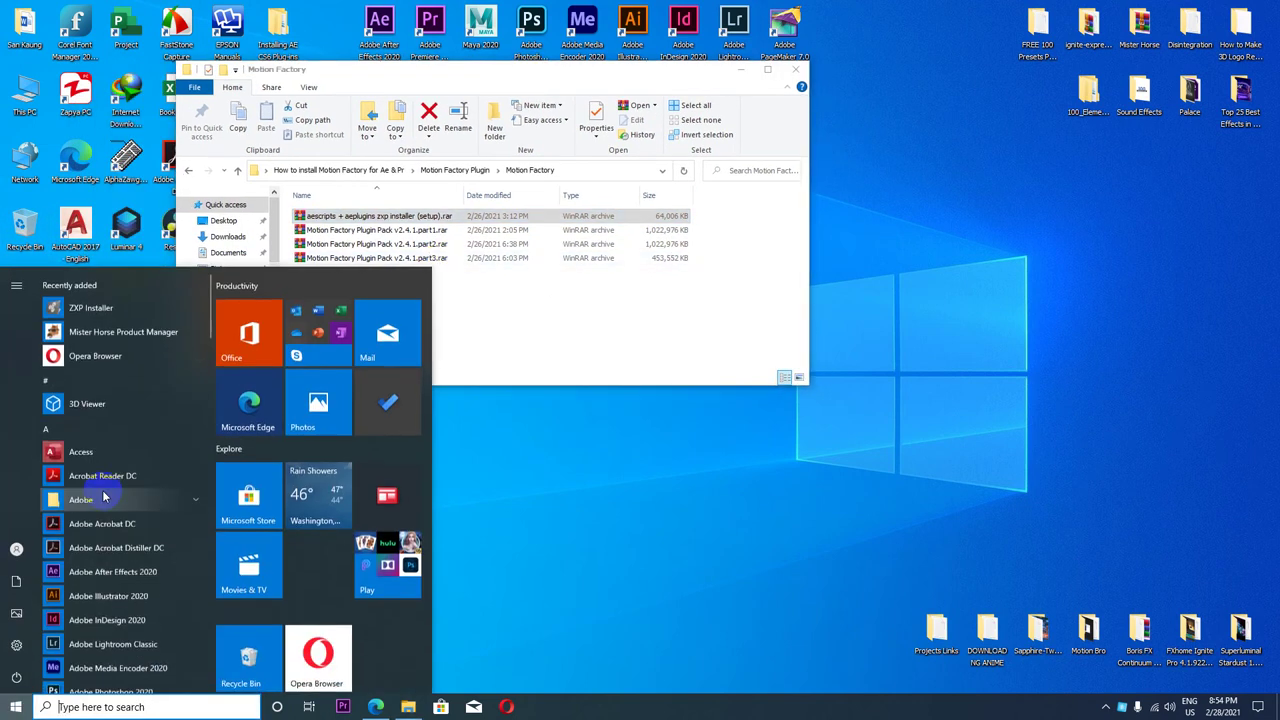
{"action": "left_click", "coordinate": [100, 312]}
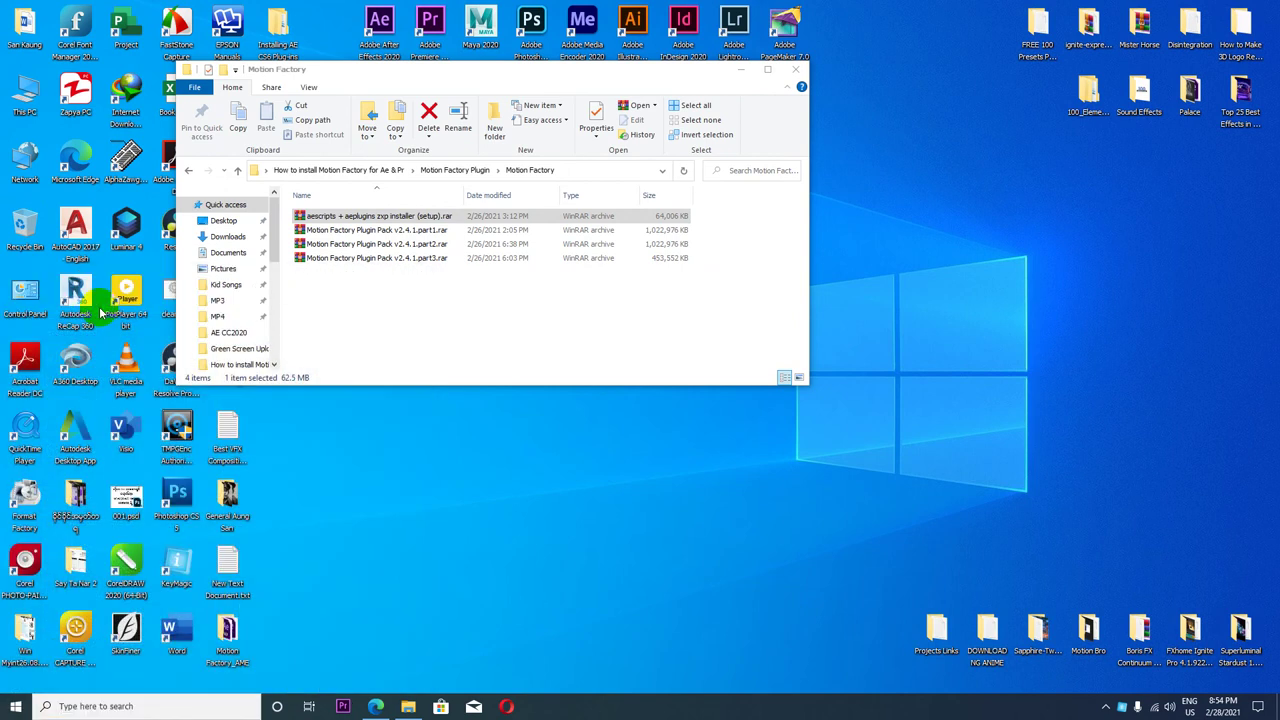
{"action": "right_click", "coordinate": [866, 157]}
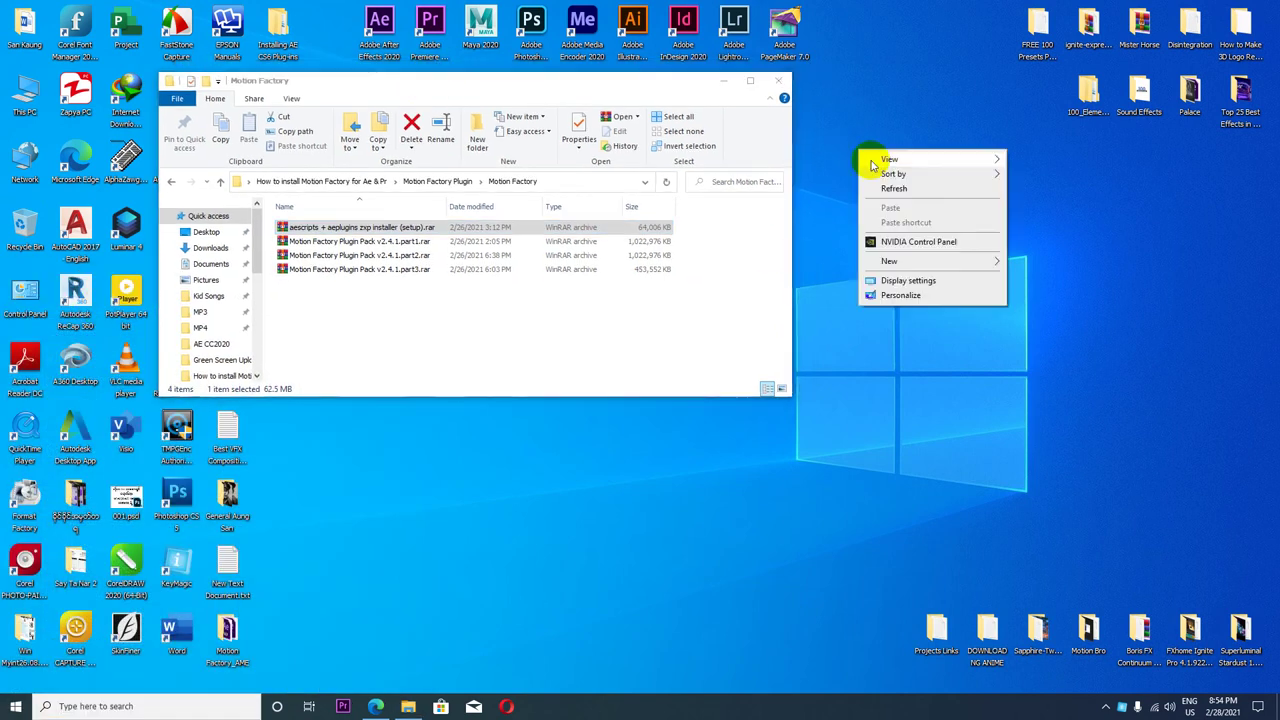
{"action": "right_click", "coordinate": [866, 154]}
{"action": "left_click", "coordinate": [903, 194]}
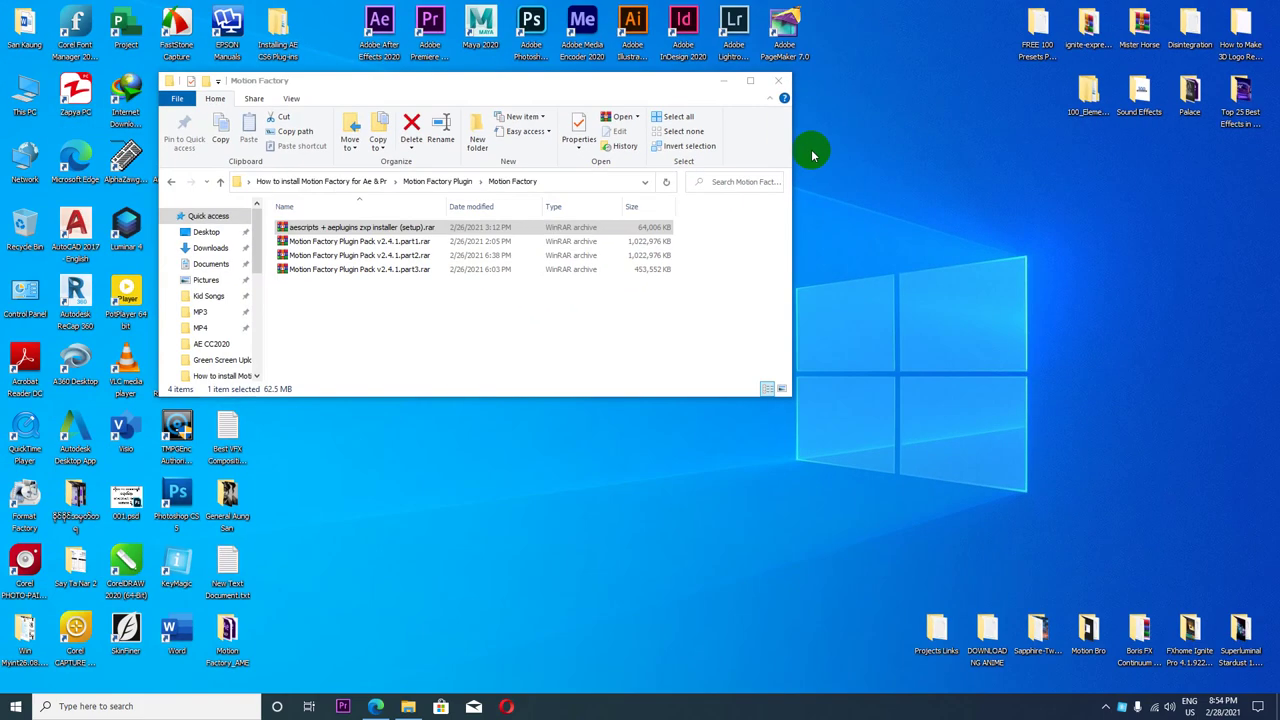
{"action": "left_click_drag", "start_coordinate": [530, 90], "coordinate": [636, 71]}
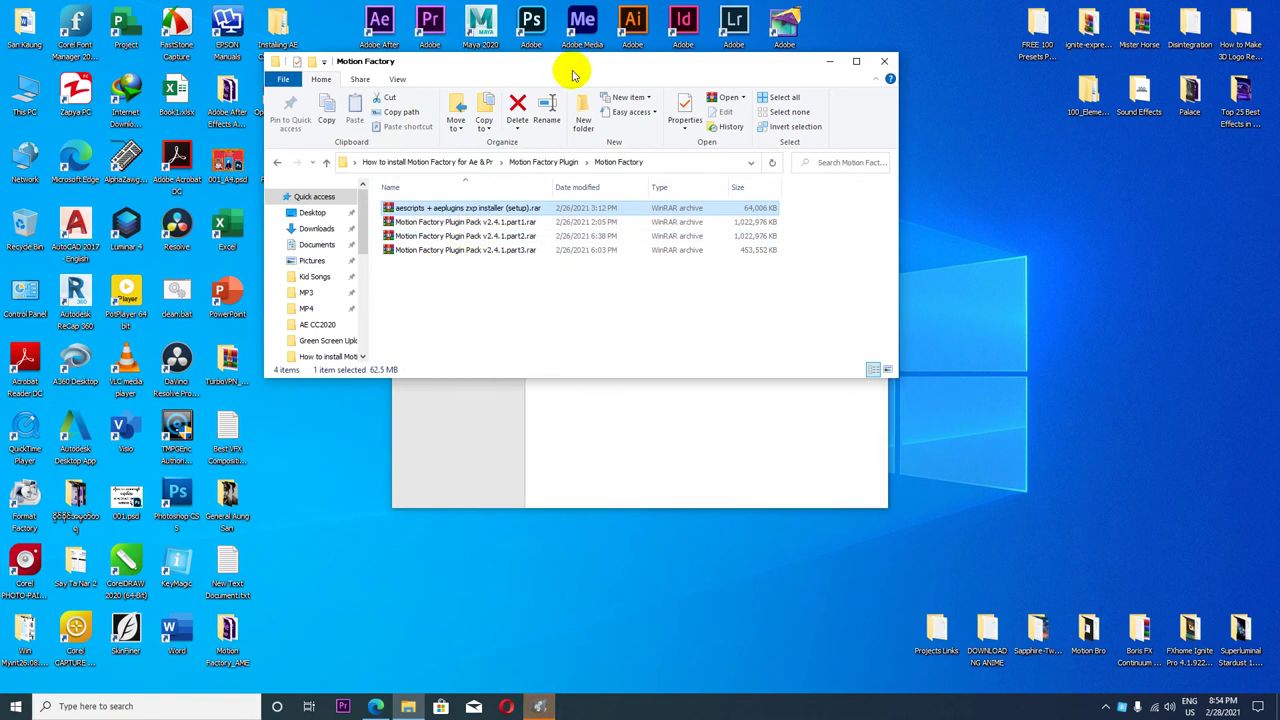
{"action": "left_click_drag", "start_coordinate": [572, 67], "coordinate": [308, 266]}
{"action": "left_click_drag", "start_coordinate": [629, 200], "coordinate": [955, 313]}
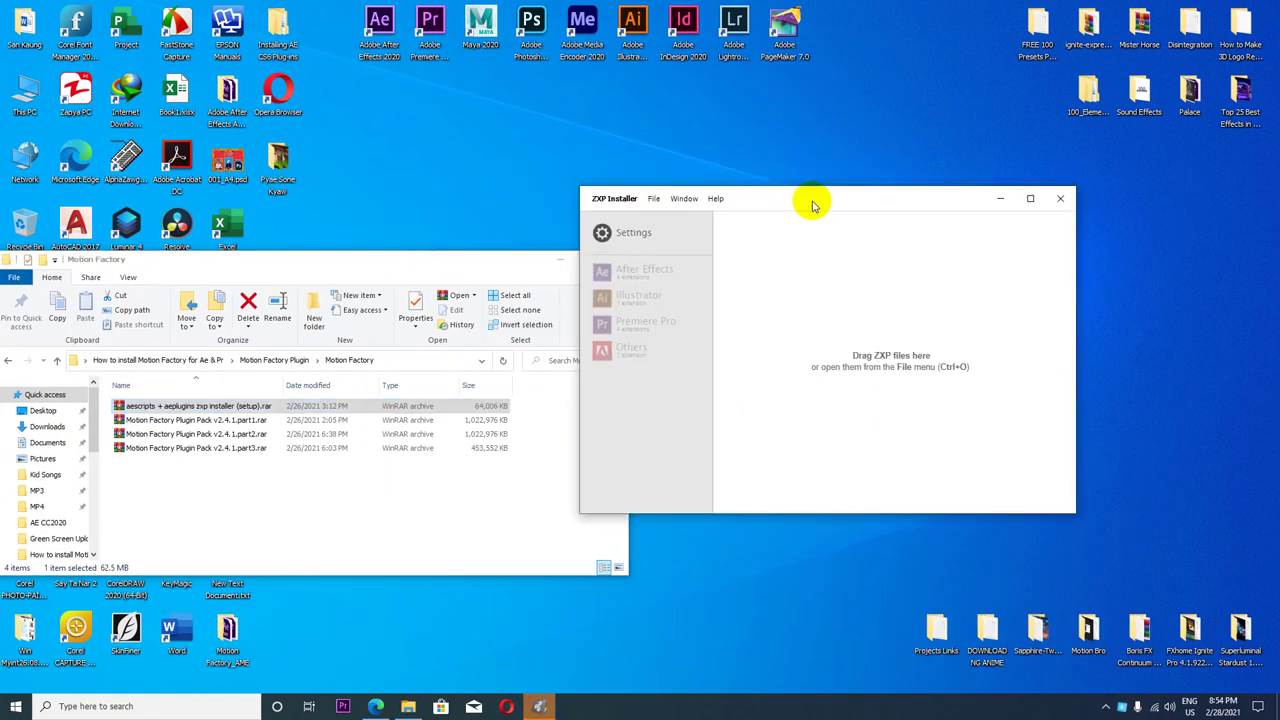
{"action": "left_click_drag", "start_coordinate": [418, 272], "coordinate": [511, 82]}
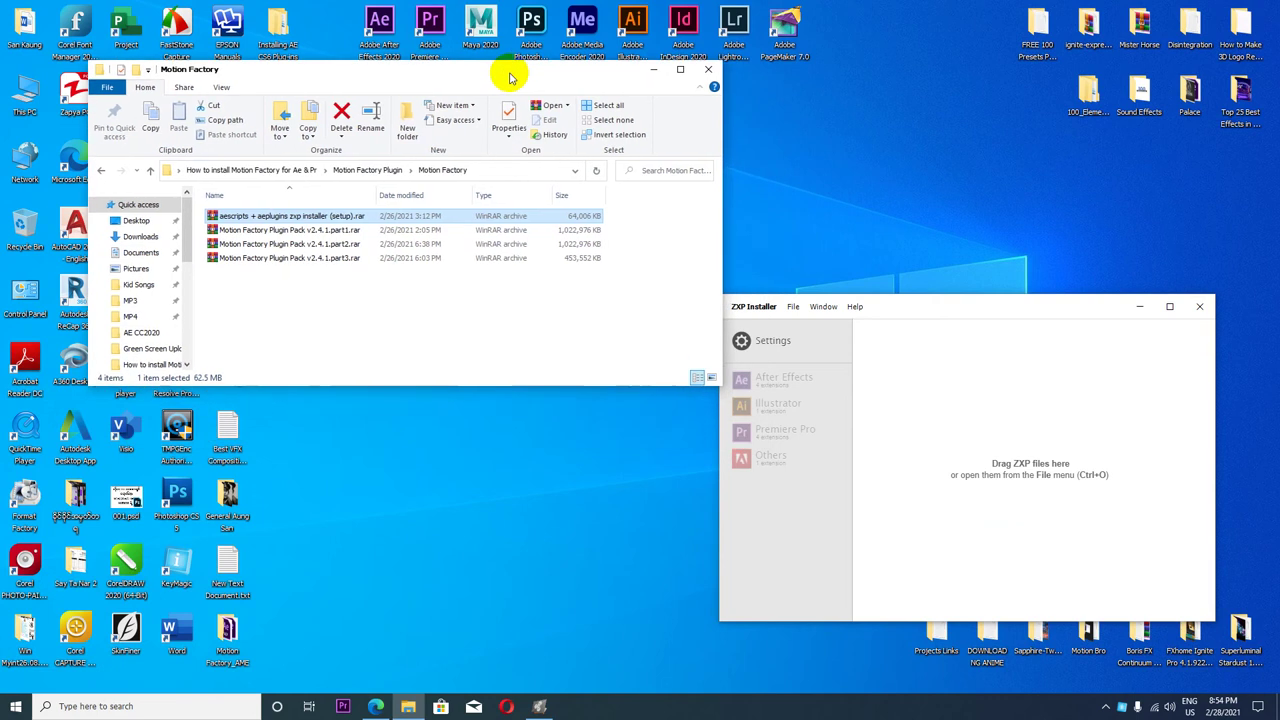
- Browse the Motion Factory FX and Infinity Tool 3 subfolders looking for the aescripts zxp installer archive
{"action": "left_click", "coordinate": [101, 170]}
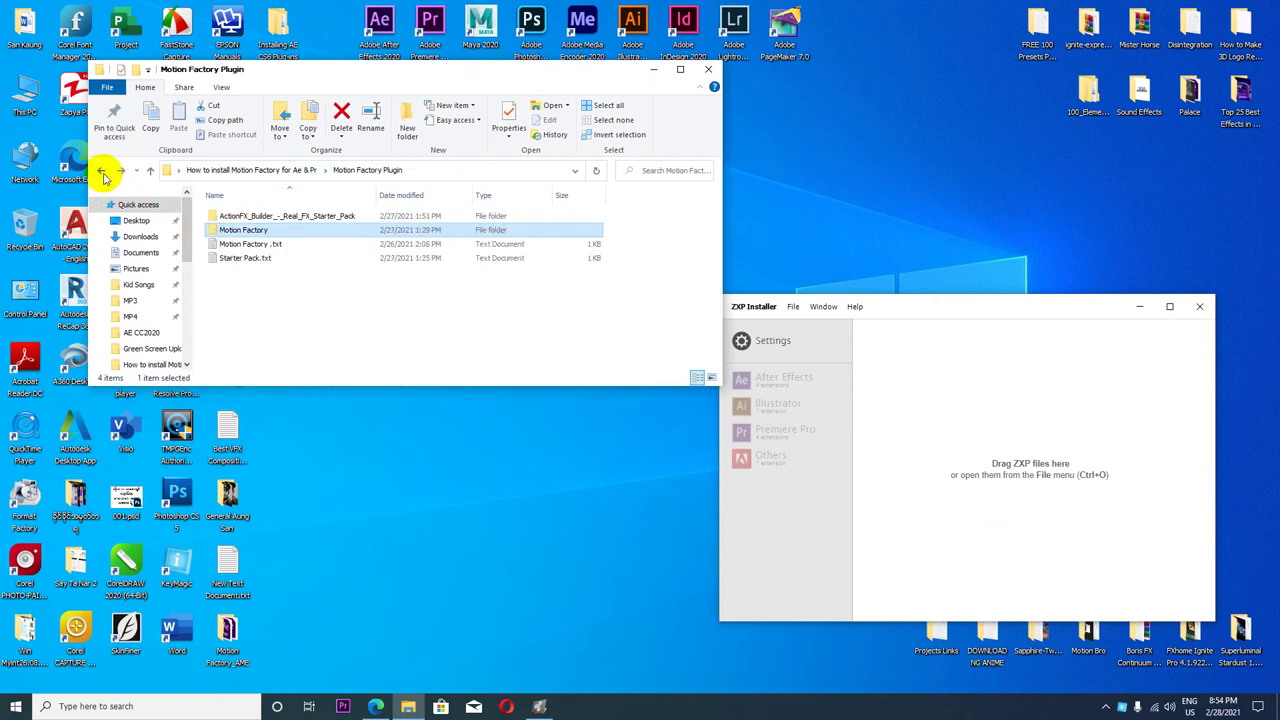
{"action": "left_click", "coordinate": [101, 170]}
{"action": "double_click", "coordinate": [320, 240]}
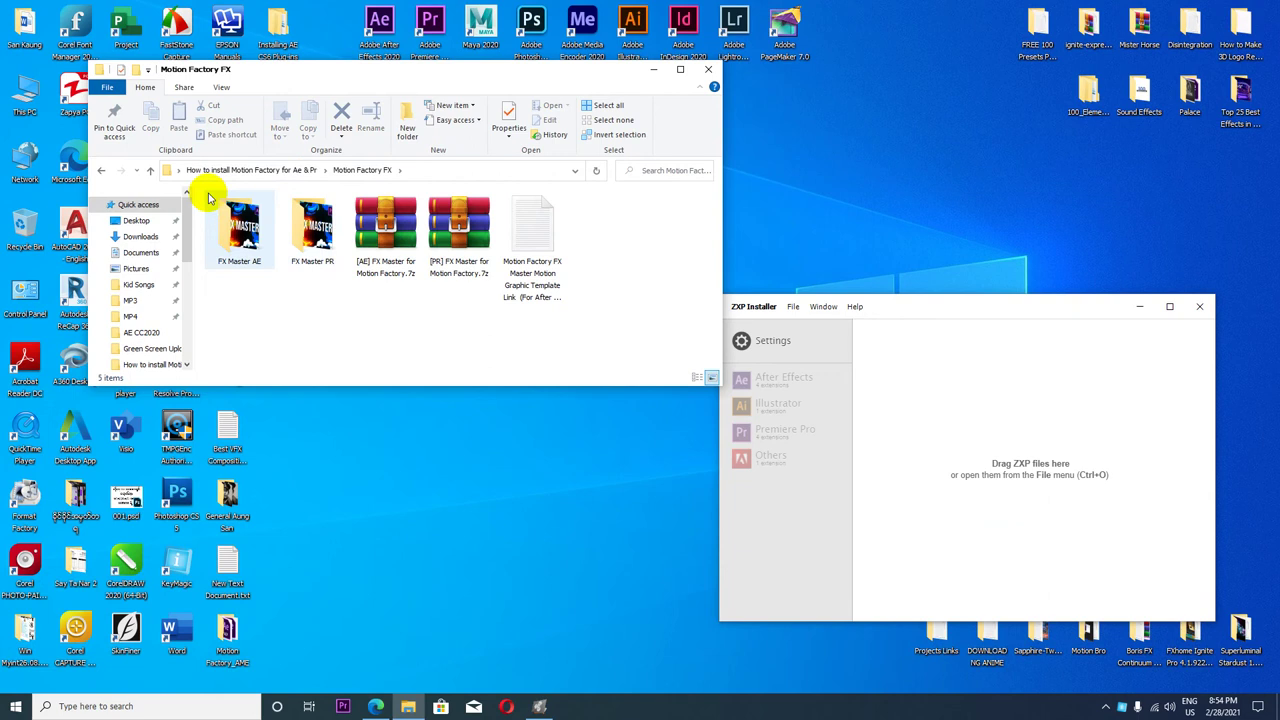
{"action": "left_click", "coordinate": [101, 175]}
{"action": "left_click", "coordinate": [385, 250]}
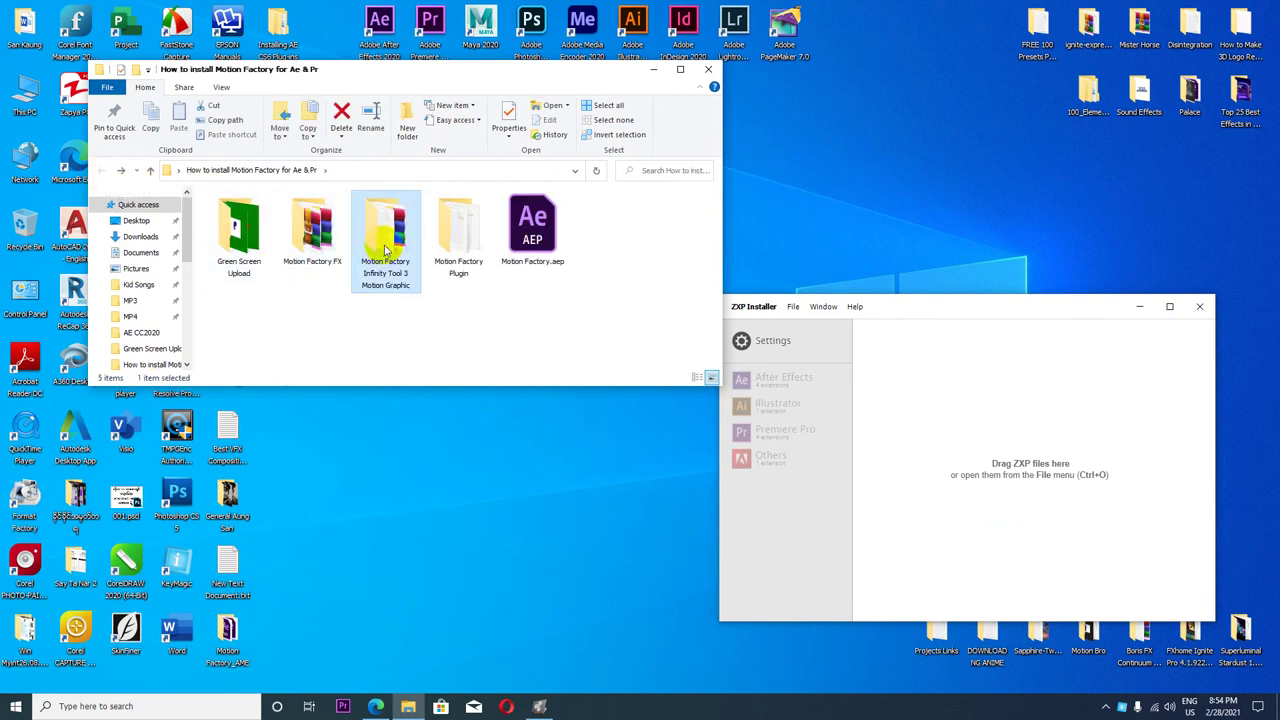
{"action": "double_click", "coordinate": [385, 250]}
{"action": "left_click", "coordinate": [259, 245]}
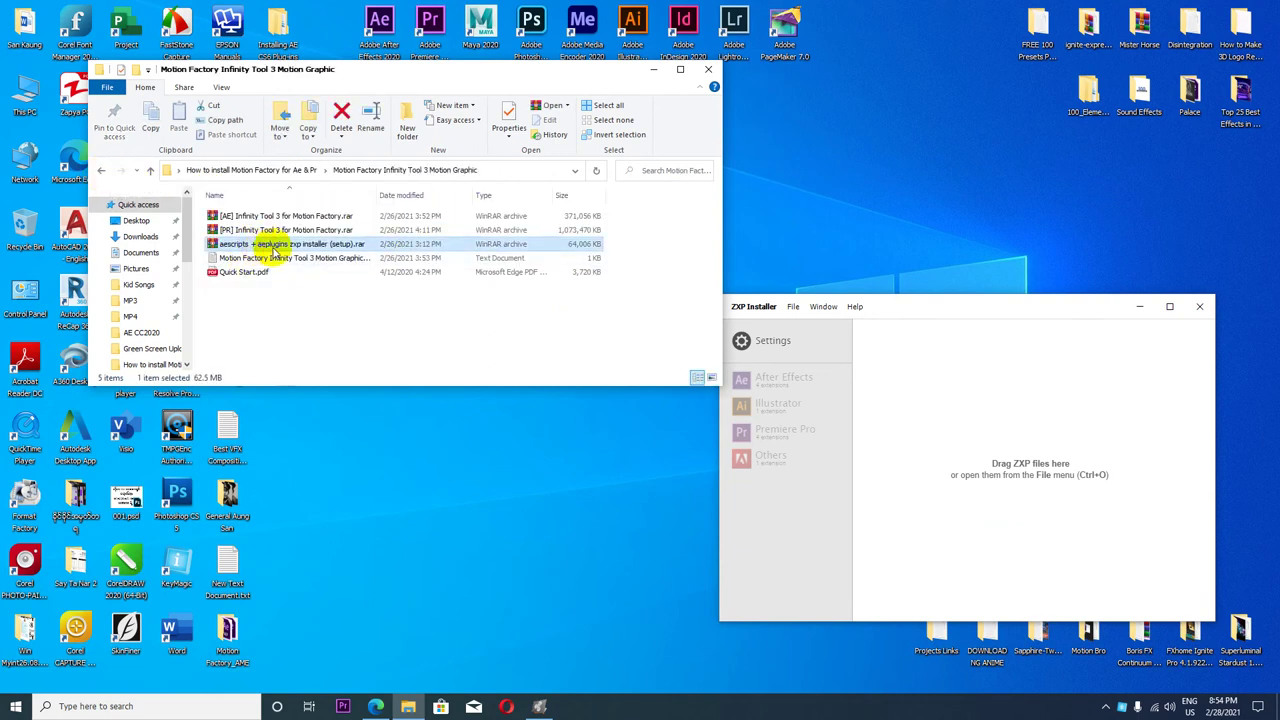
- In Motion Factory Plugin > Motion Factory, take the aescripts + aeplugins zxp installer archive out of the folder
{"action": "left_click", "coordinate": [101, 175]}
{"action": "double_click", "coordinate": [457, 283]}
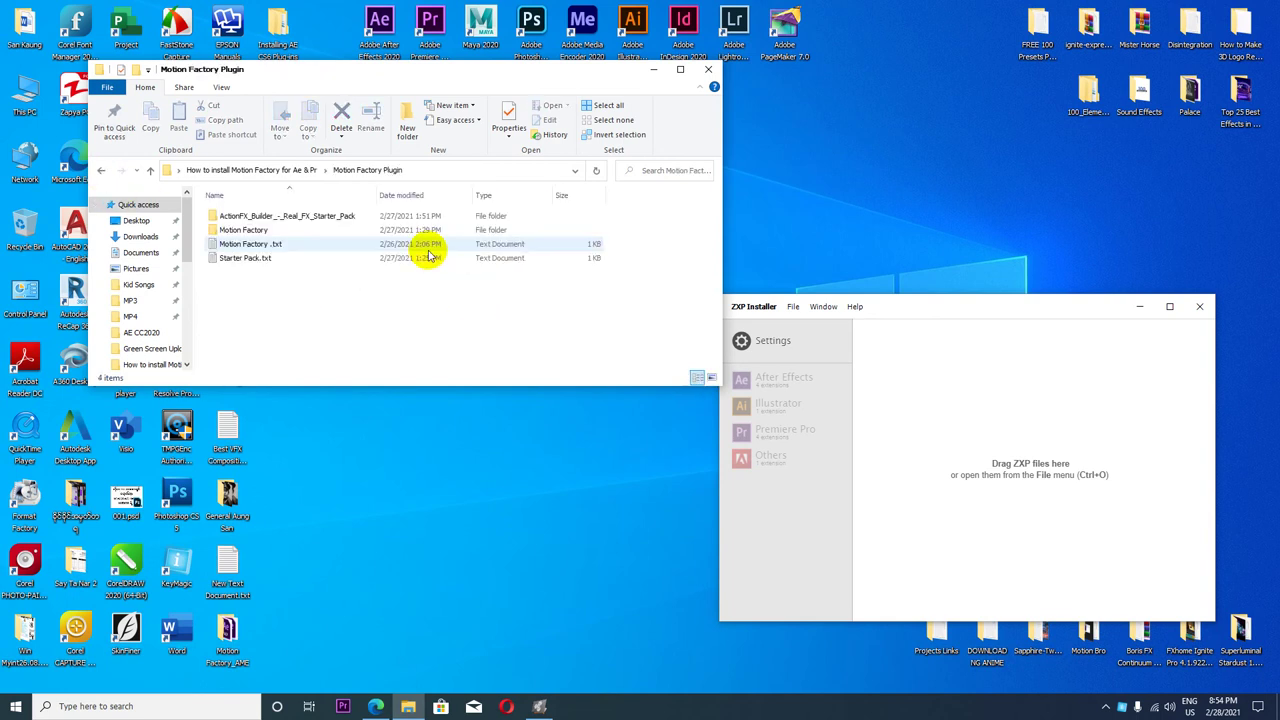
{"action": "left_click", "coordinate": [267, 218]}
{"action": "double_click", "coordinate": [250, 230]}
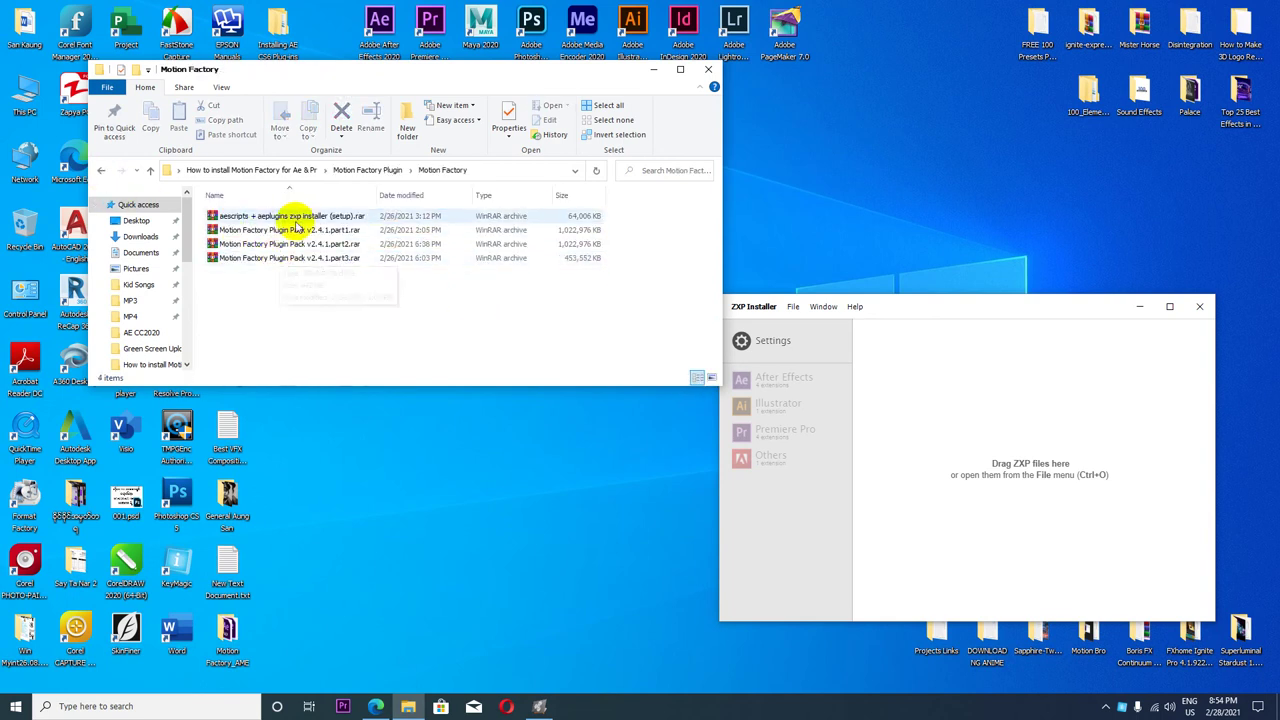
{"action": "left_click", "coordinate": [101, 170]}
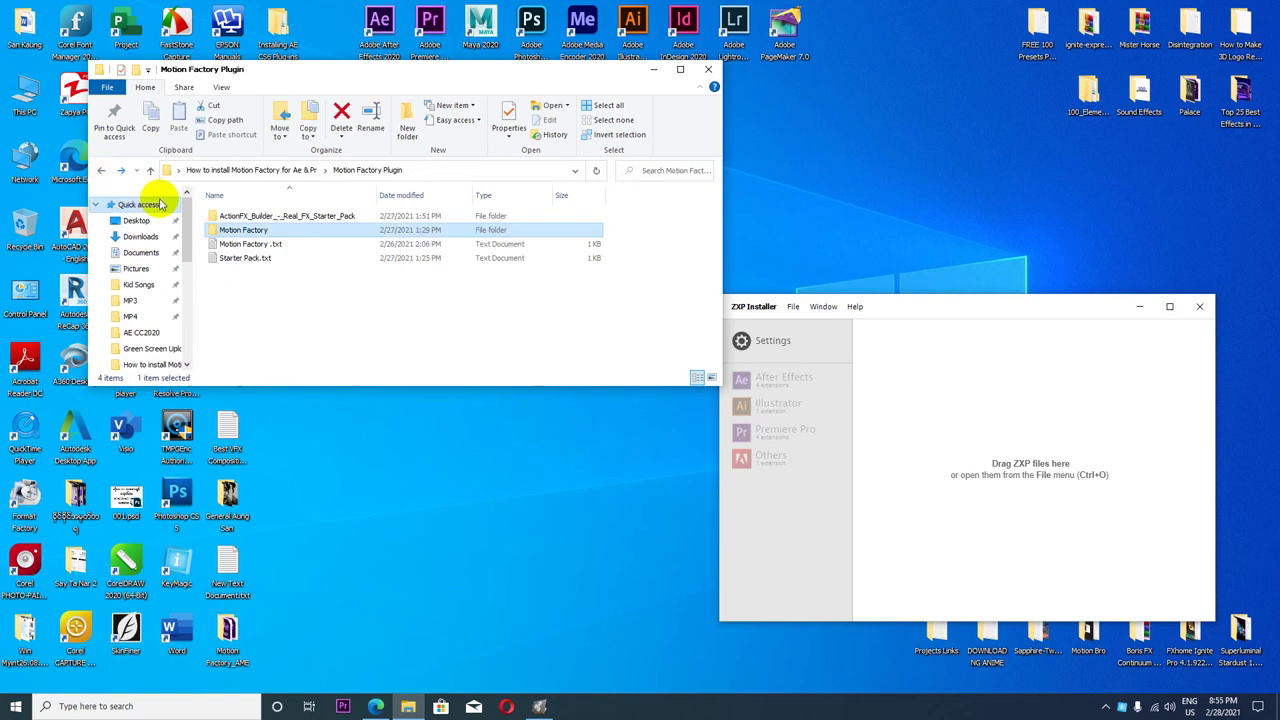
{"action": "double_click", "coordinate": [257, 229]}
{"action": "left_click", "coordinate": [259, 216]}
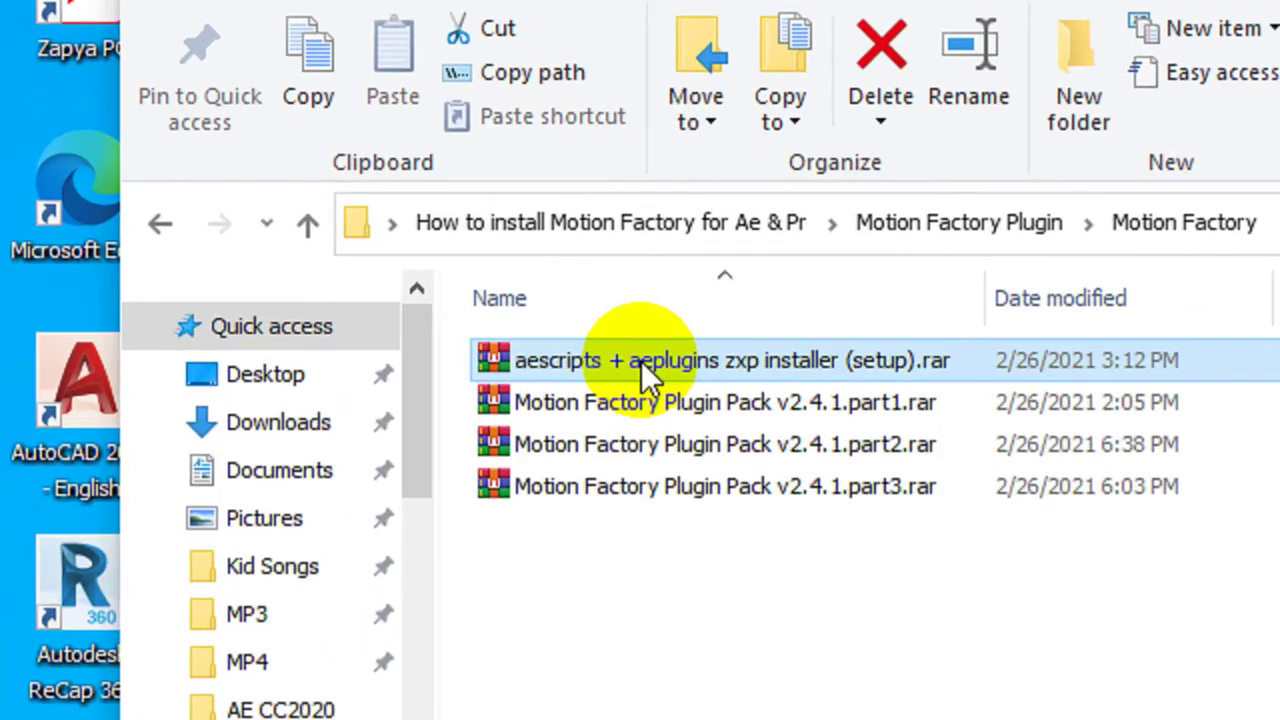
{"action": "key", "text": "Delete"}
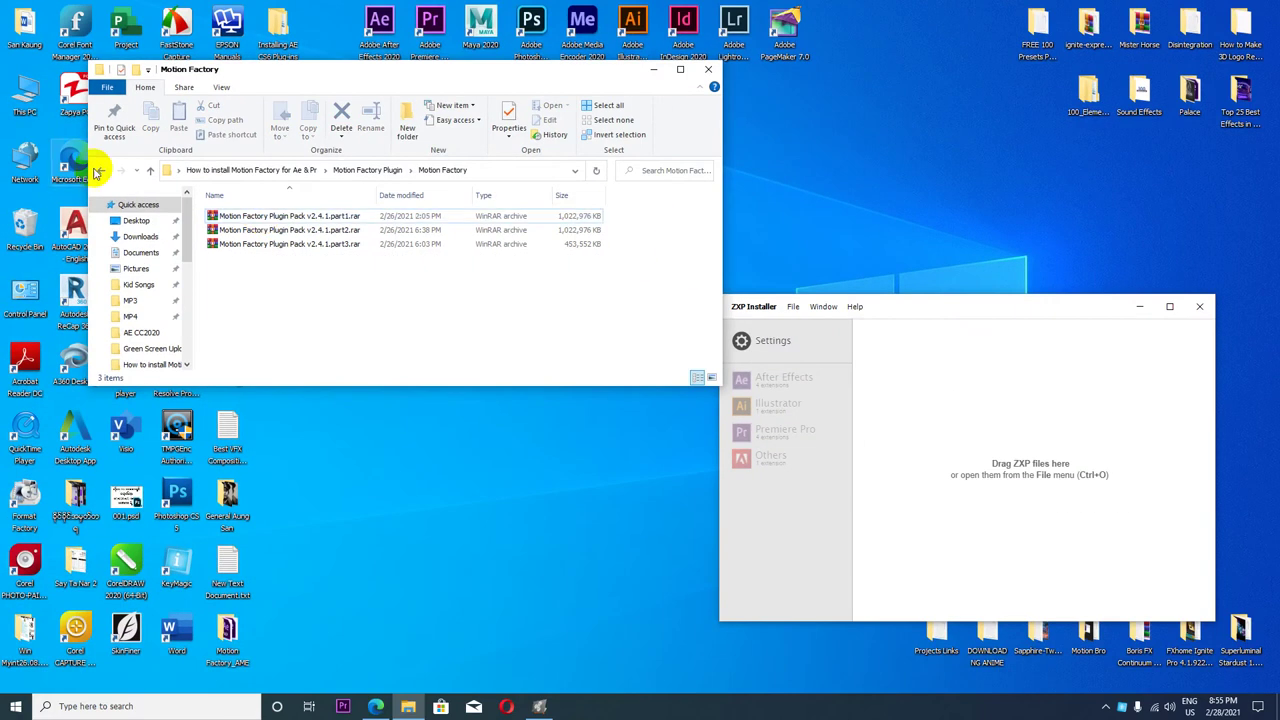
- Paste the zxp installer (setup).rar into the How to install Motion Factory for Ae & Pr folder
{"action": "left_click", "coordinate": [101, 172]}
{"action": "left_click", "coordinate": [97, 171]}
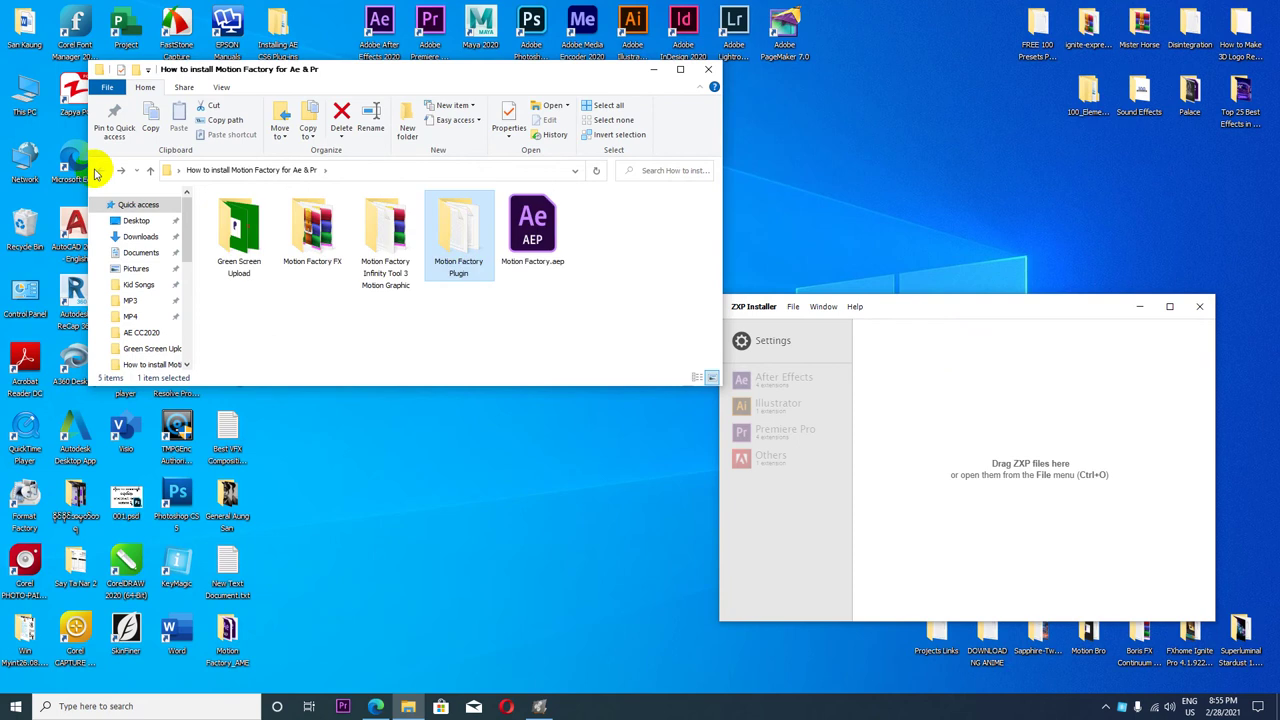
{"action": "left_click", "coordinate": [385, 240]}
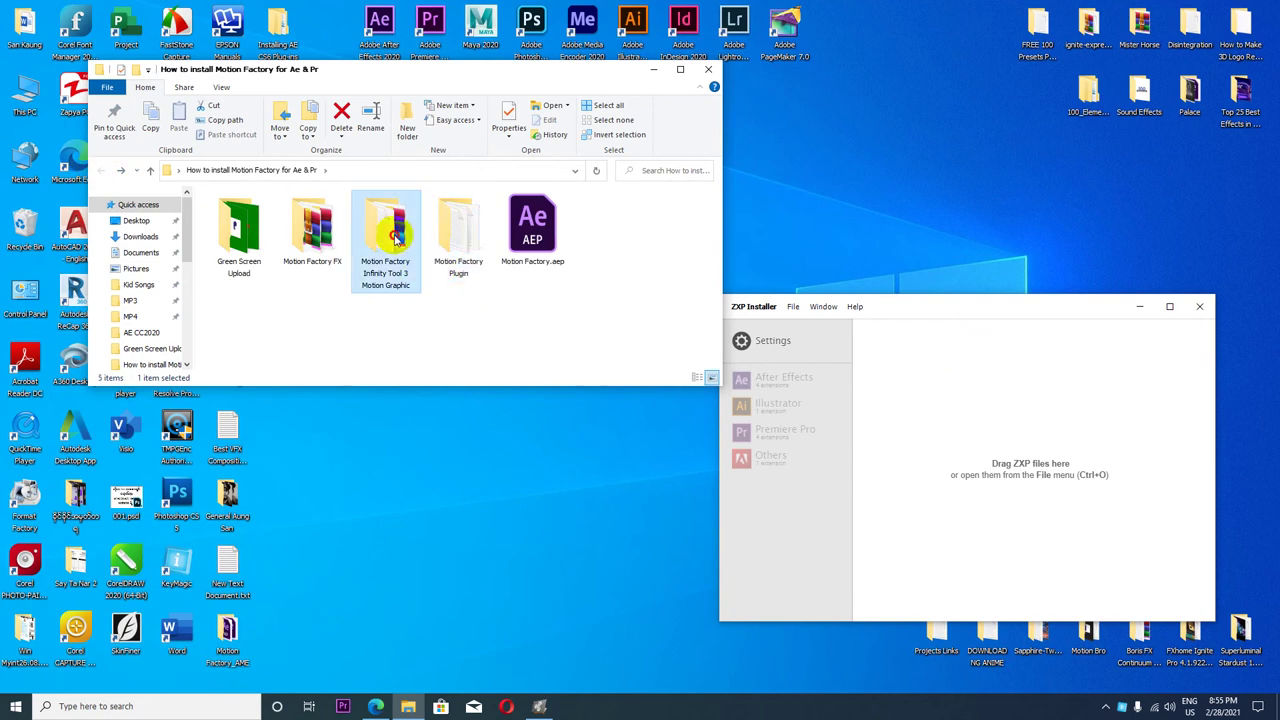
{"action": "double_click", "coordinate": [329, 249]}
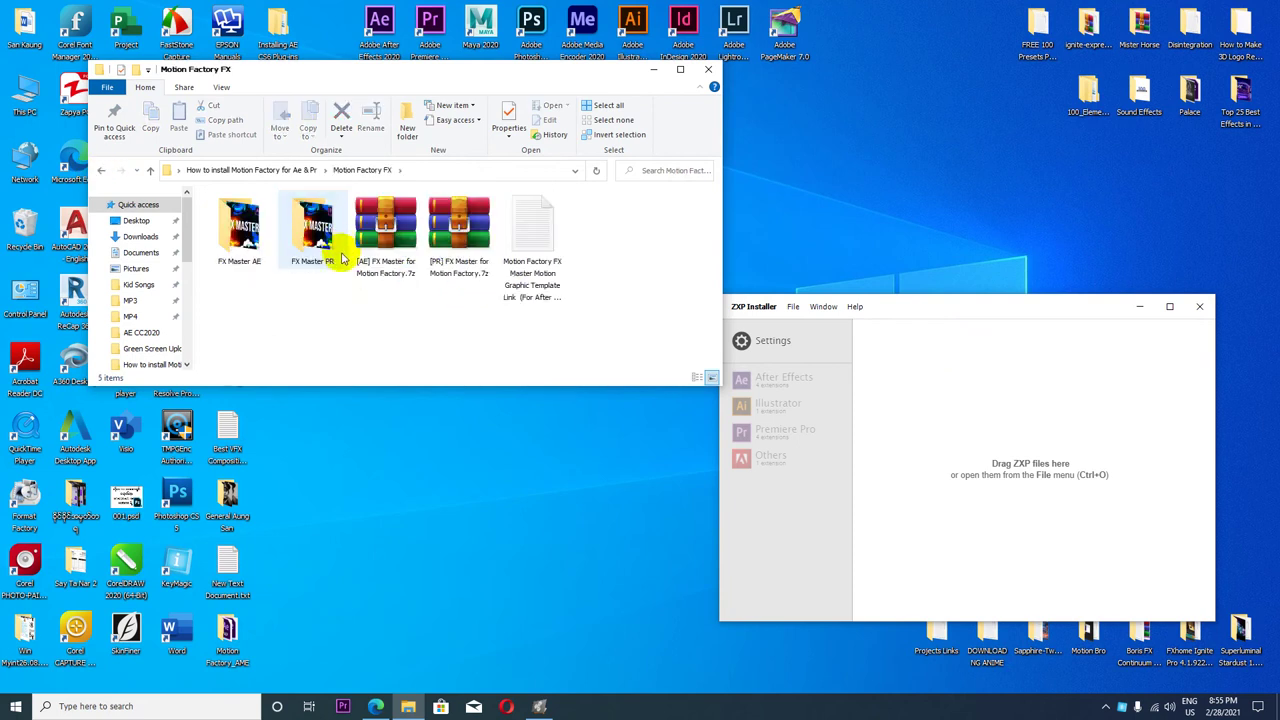
{"action": "left_click", "coordinate": [101, 170]}
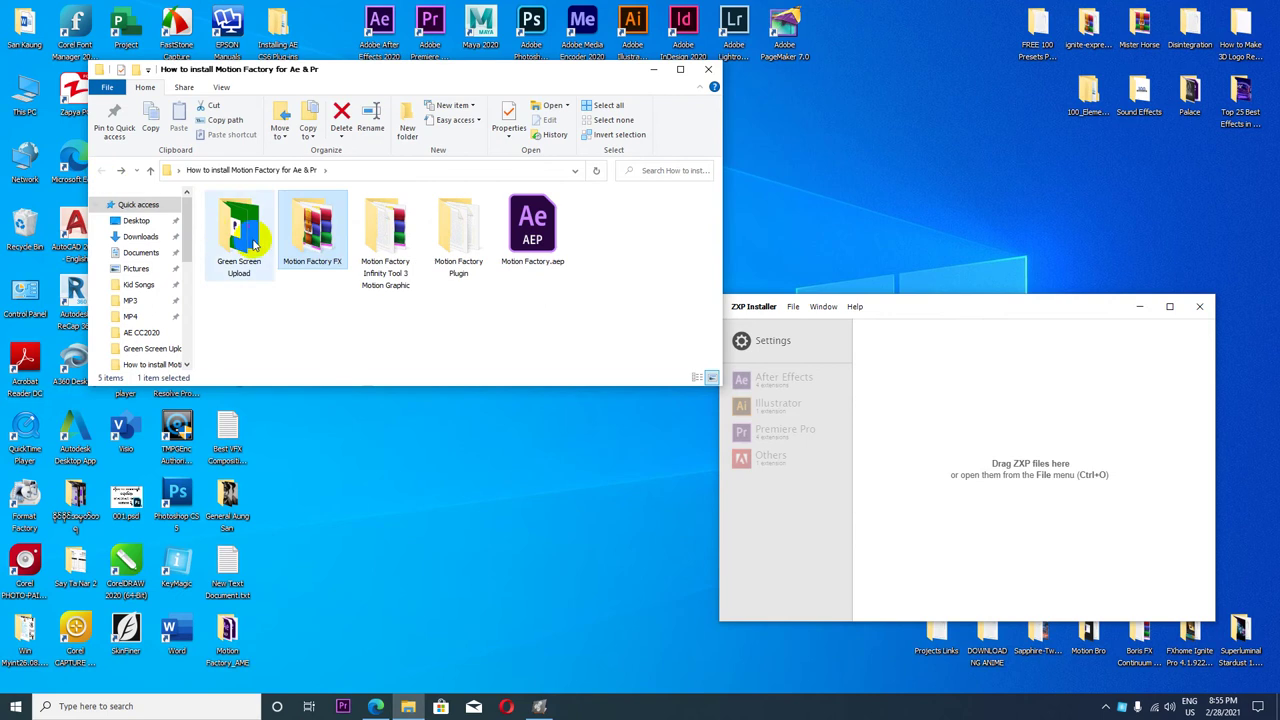
{"action": "double_click", "coordinate": [385, 235]}
{"action": "left_click", "coordinate": [262, 244]}
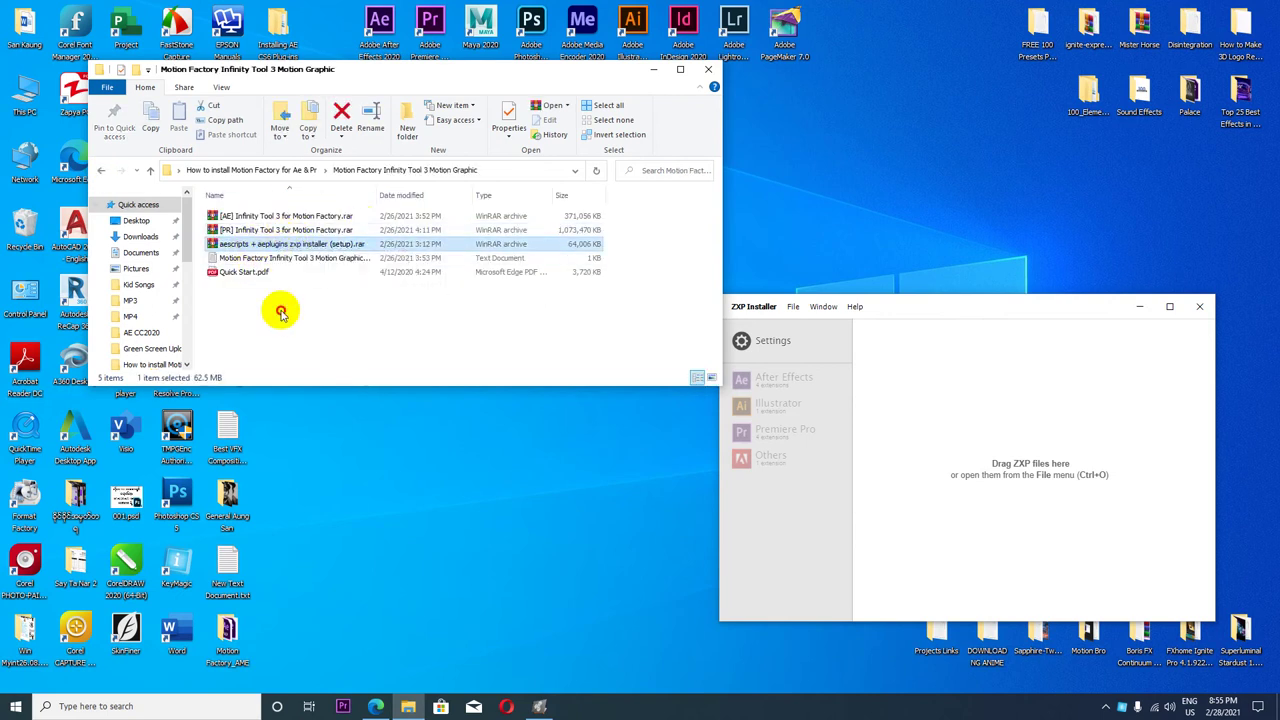
{"action": "left_click", "coordinate": [101, 170]}
{"action": "key", "text": "ctrl+v"}
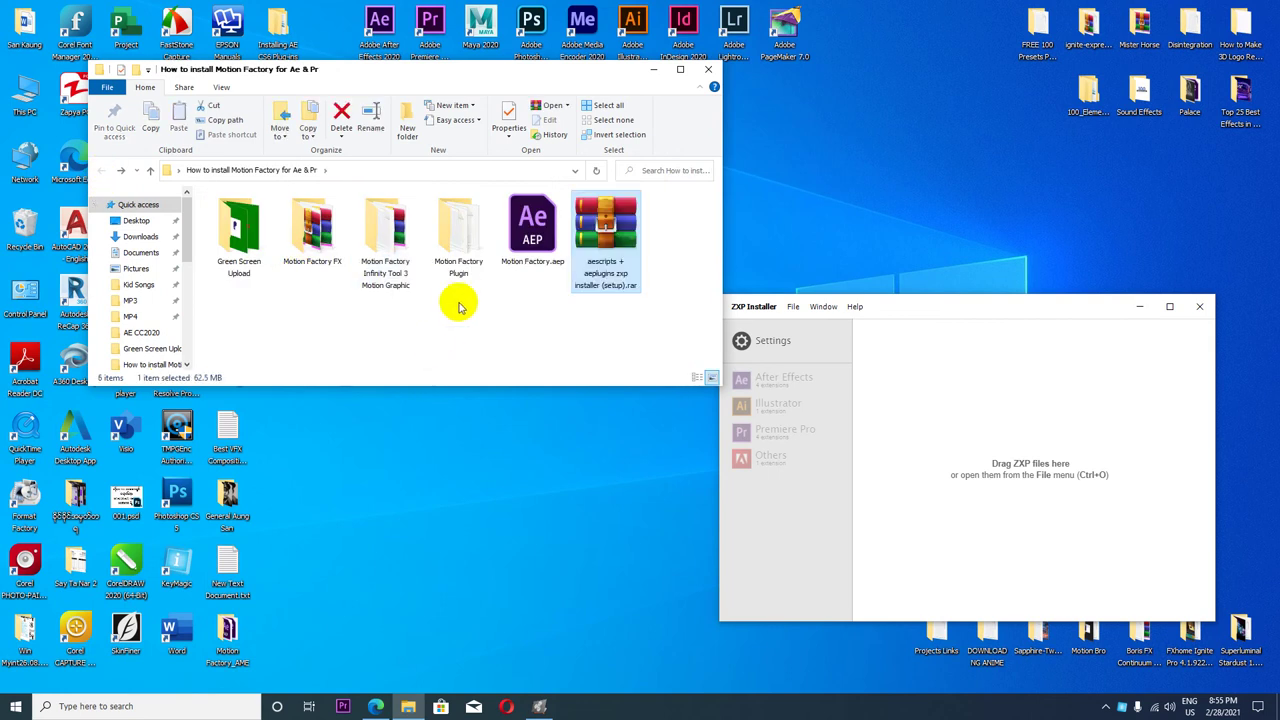
- Check the Motion Factory subfolder, then select the pasted archive in the main tutorial folder
{"action": "double_click", "coordinate": [458, 228]}
{"action": "double_click", "coordinate": [265, 230]}
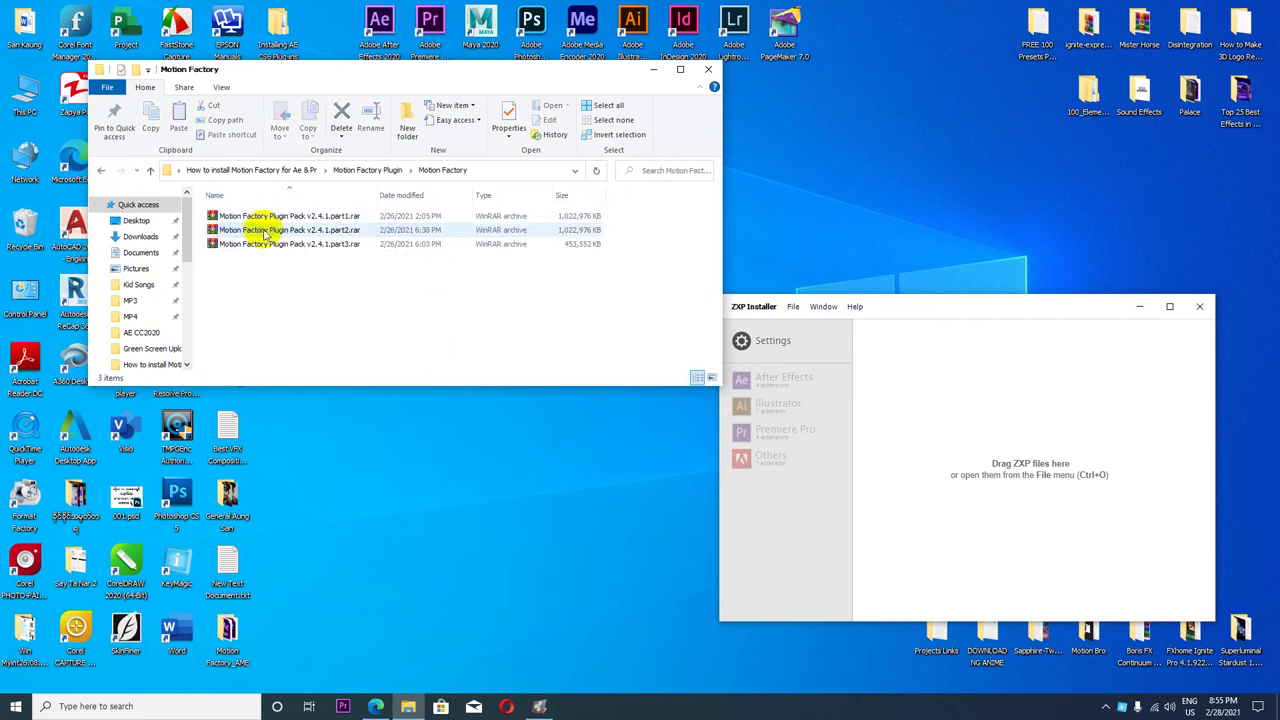
{"action": "left_click", "coordinate": [101, 172]}
{"action": "left_click", "coordinate": [101, 172]}
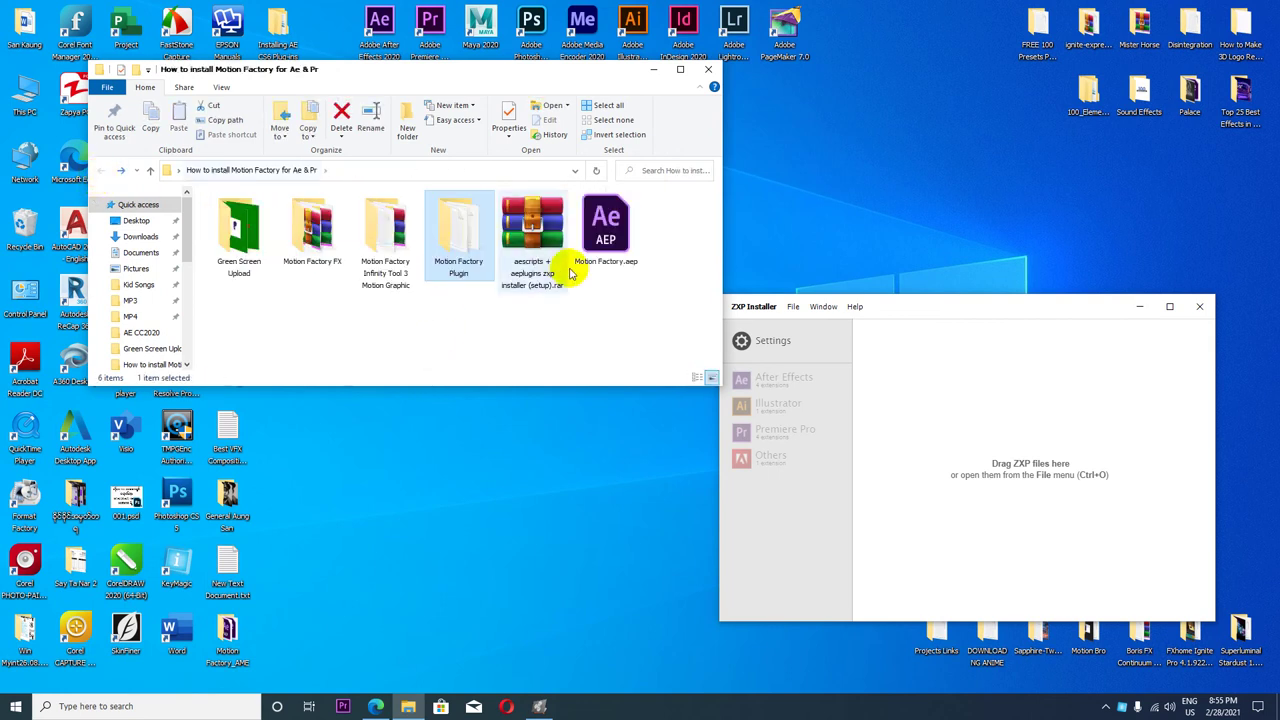
{"action": "left_click", "coordinate": [531, 250]}
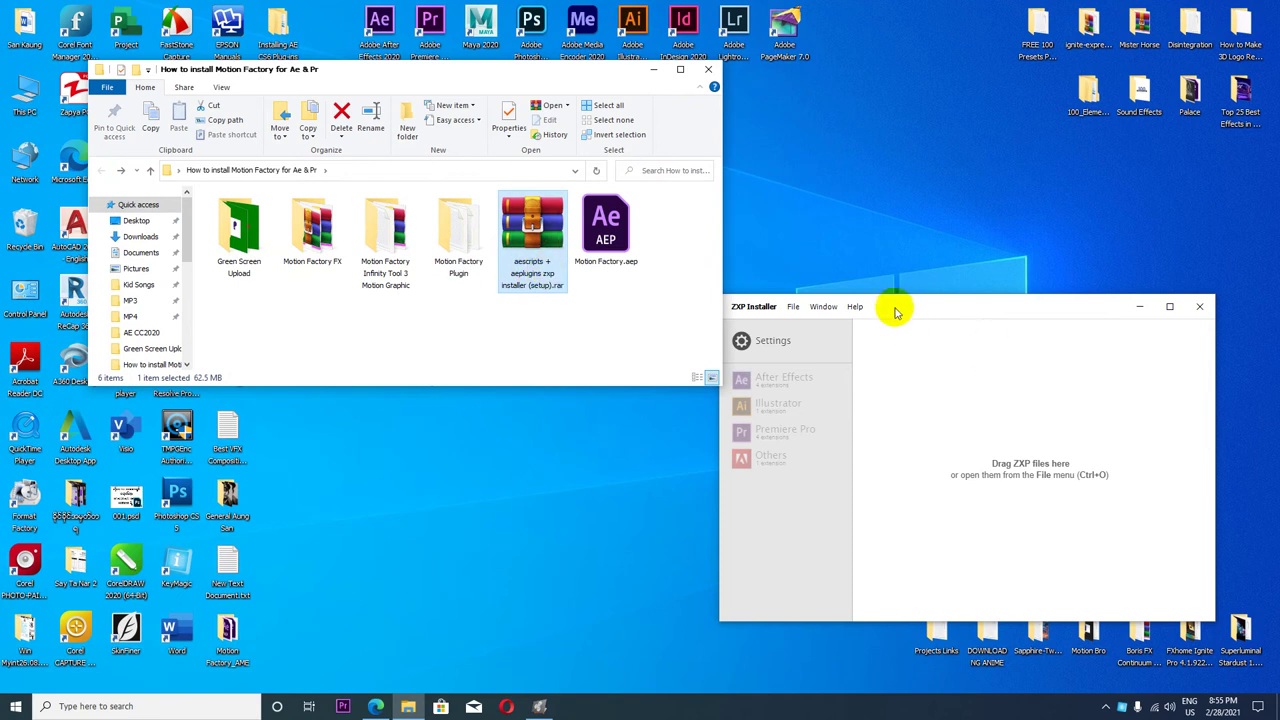
- Nudge the ZXP Installer window aside and open the Motion Factory Infinity Tool 3 Motion Graphic folder
{"action": "left_click_drag", "start_coordinate": [922, 308], "coordinate": [950, 312]}
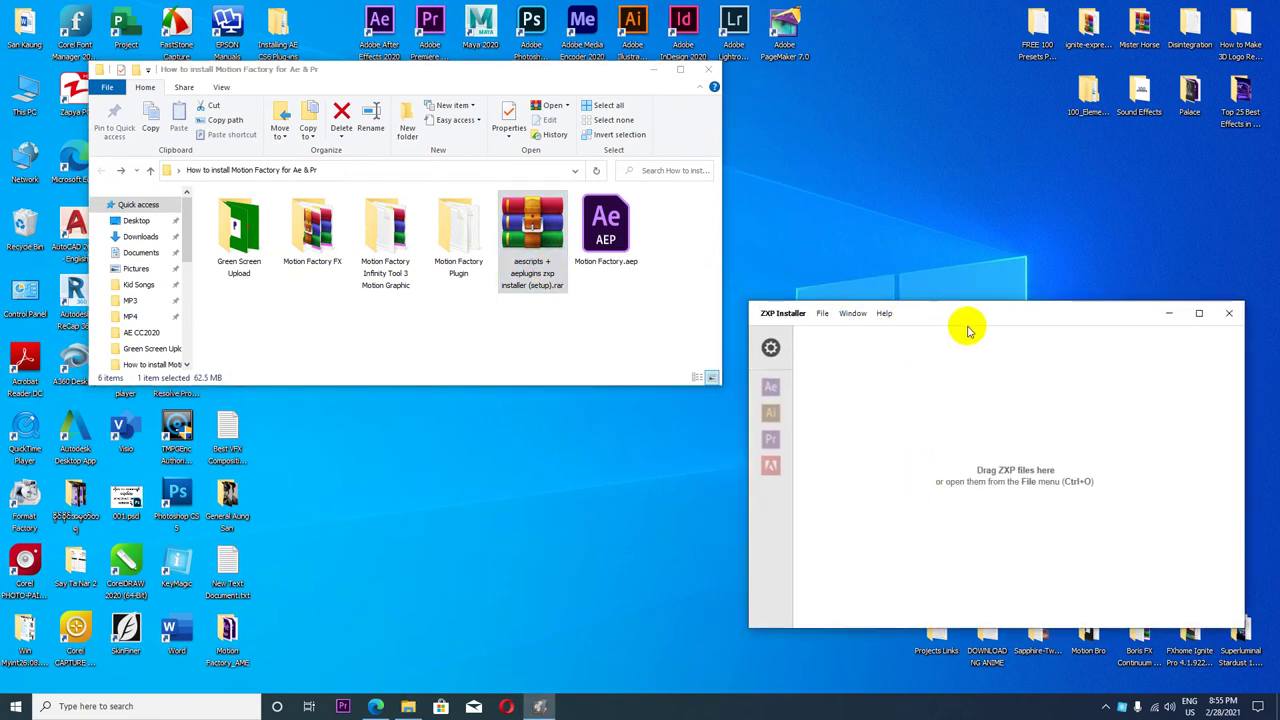
{"action": "left_click_drag", "start_coordinate": [983, 322], "coordinate": [986, 320]}
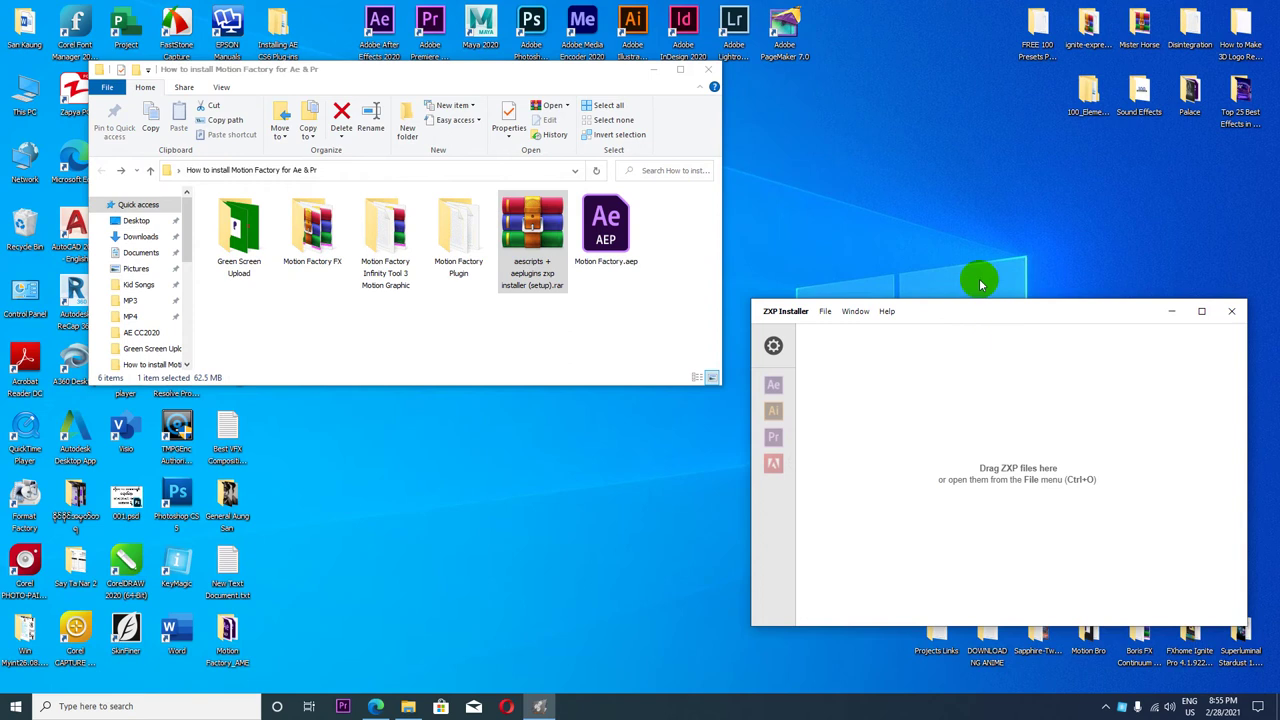
{"action": "left_click", "coordinate": [462, 252]}
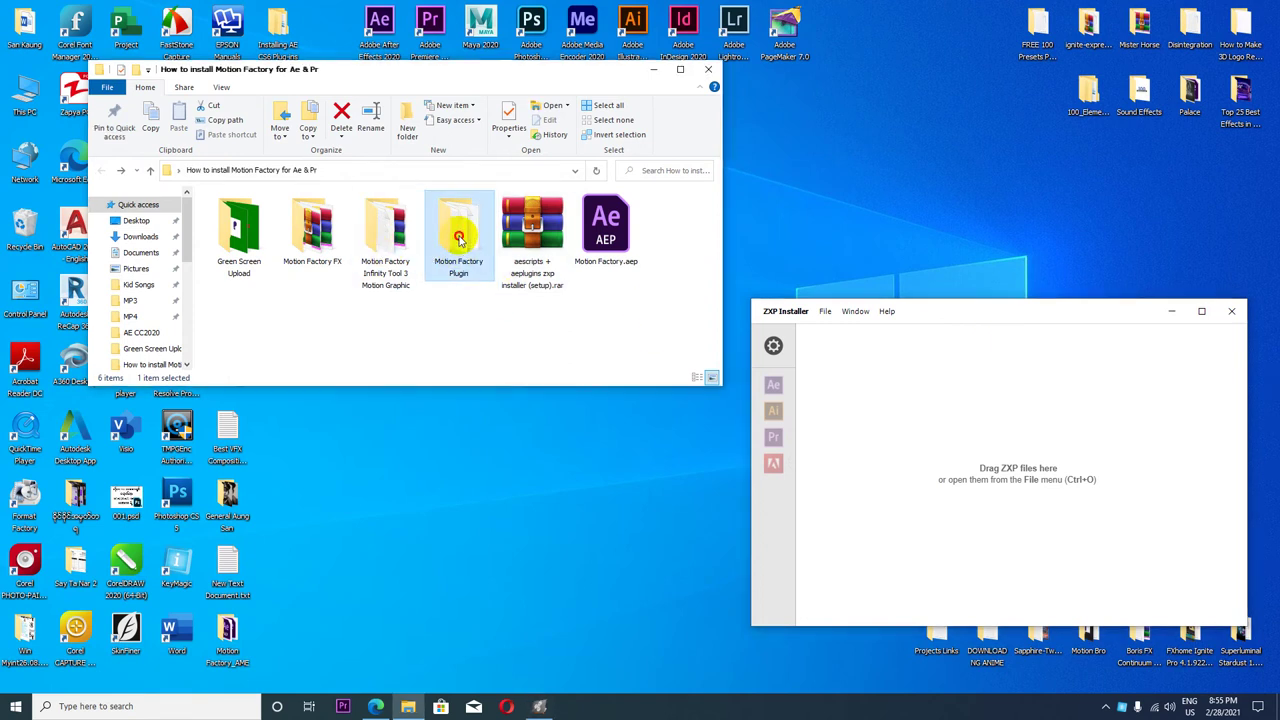
{"action": "left_click", "coordinate": [388, 248]}
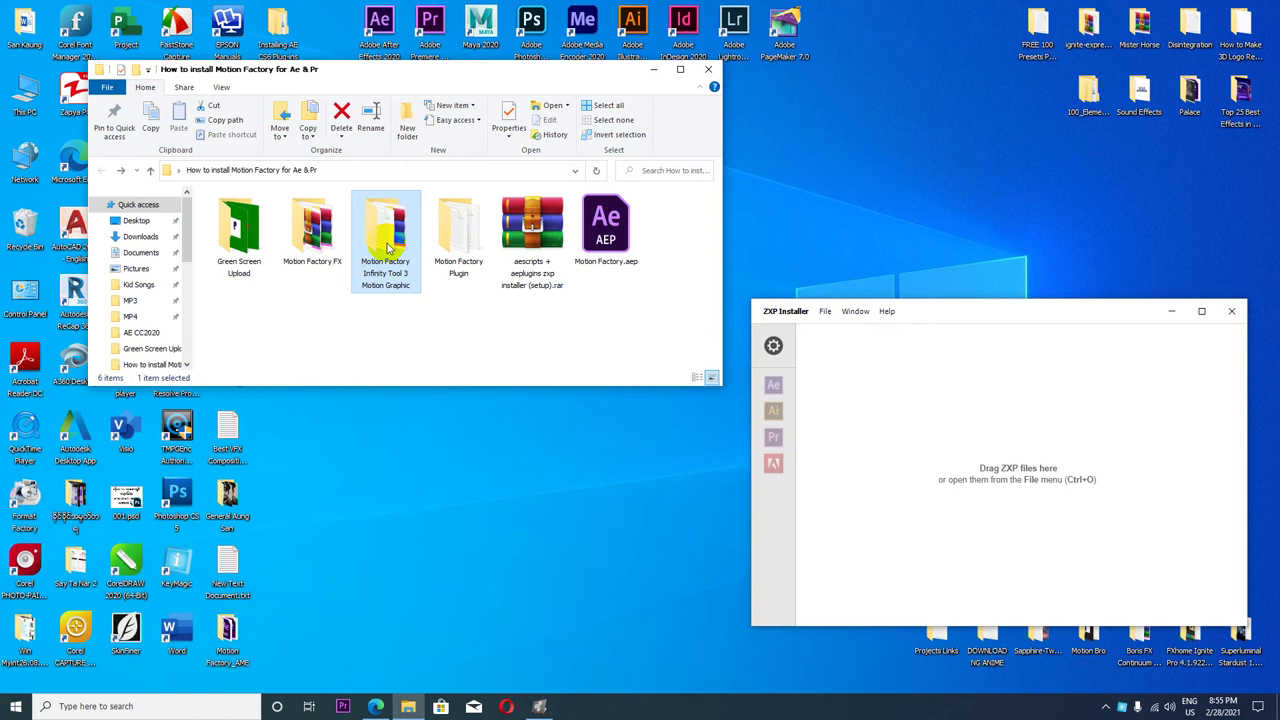
{"action": "double_click", "coordinate": [318, 240]}
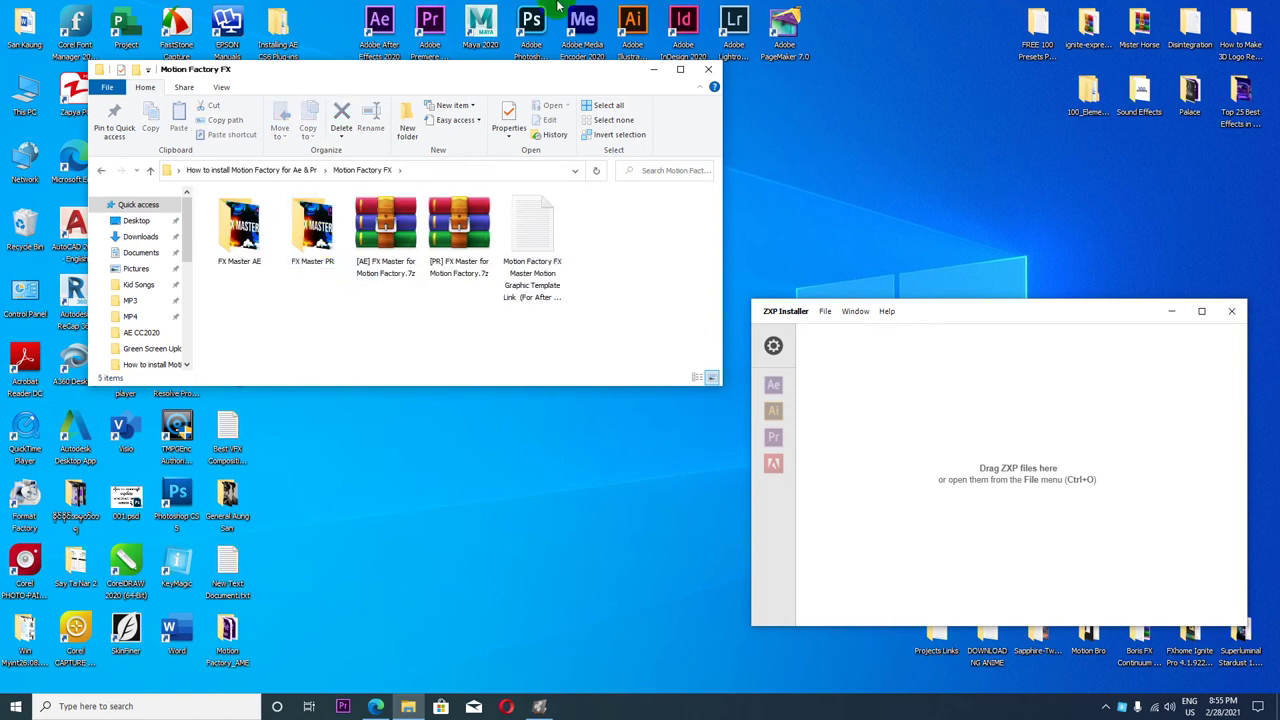
{"action": "left_click", "coordinate": [100, 172]}
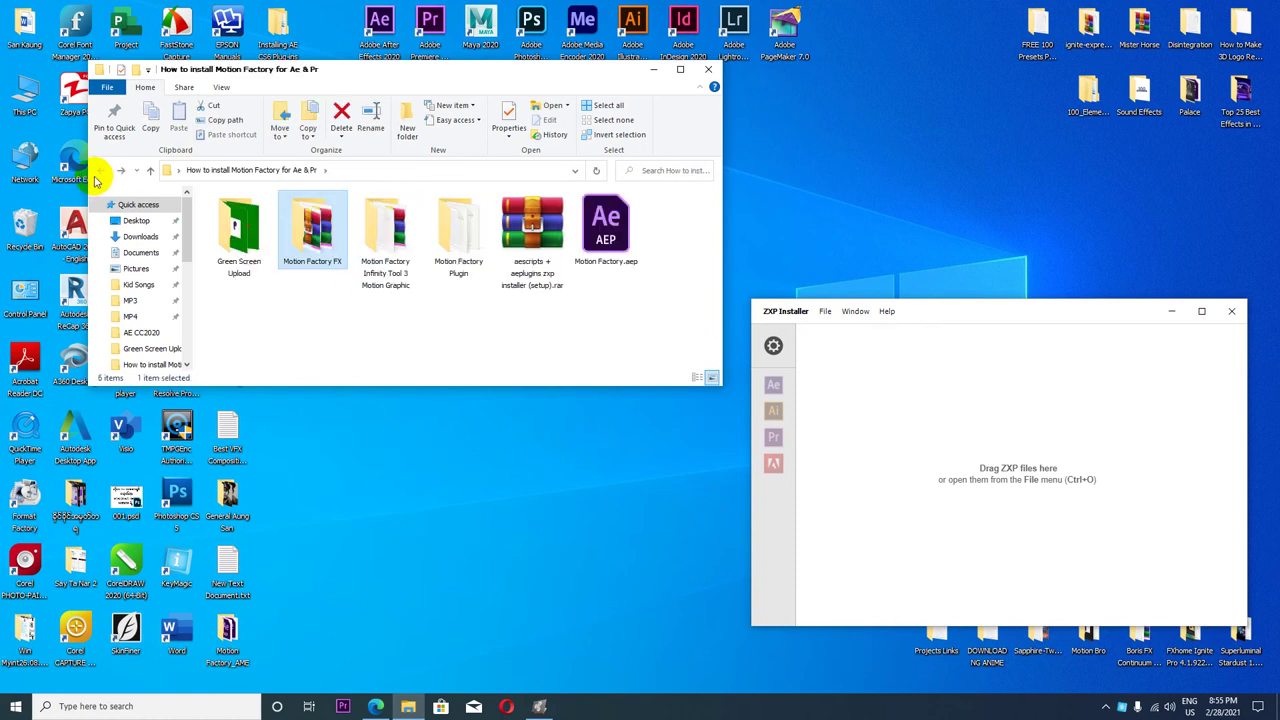
{"action": "double_click", "coordinate": [386, 235]}
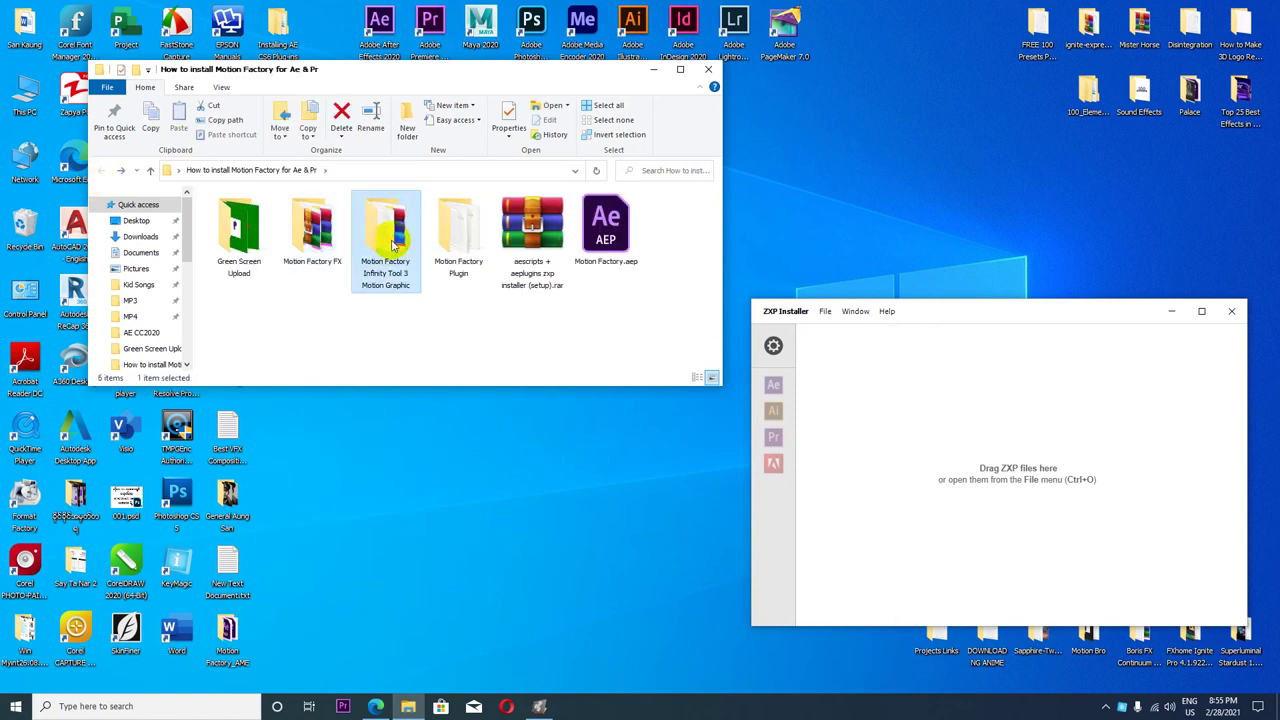
- In Large icons view, extract both Infinity Tool 3 .rar archives here, replacing Quick Start.pdf
{"action": "left_click", "coordinate": [709, 377]}
{"action": "left_click_drag", "start_coordinate": [334, 306], "coordinate": [236, 234]}
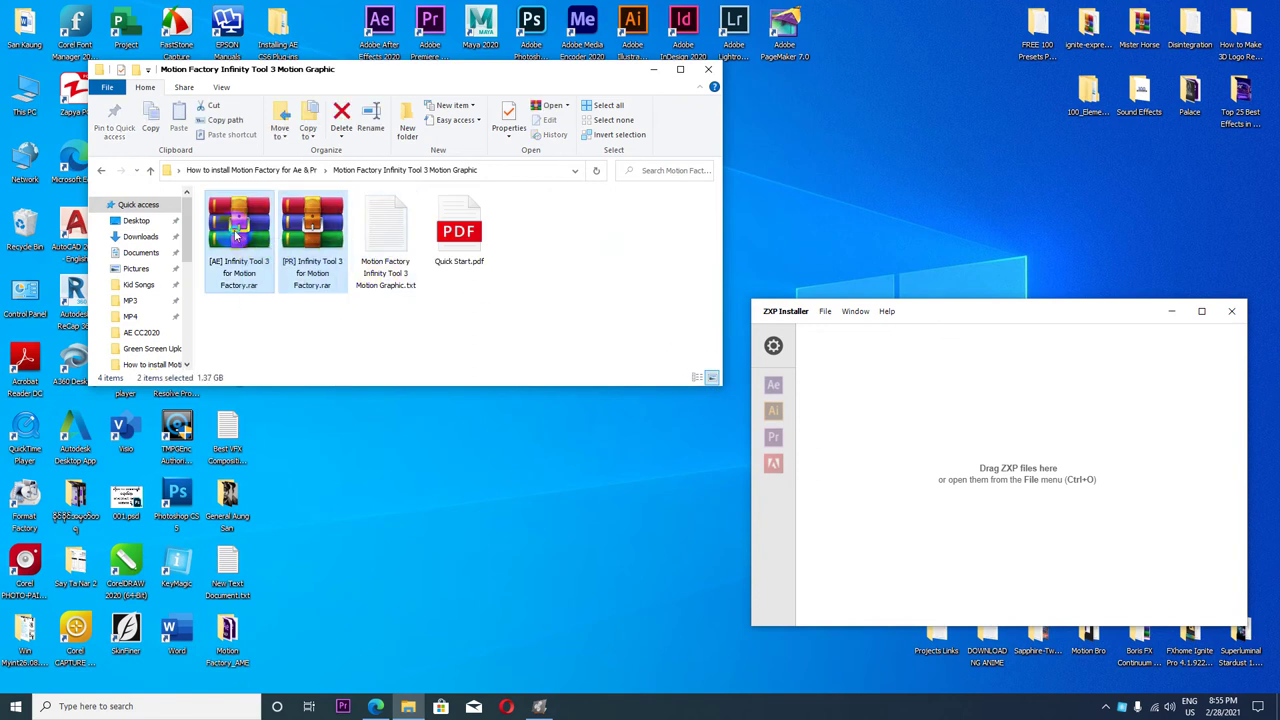
{"action": "right_click", "coordinate": [236, 234]}
{"action": "left_click", "coordinate": [296, 340]}
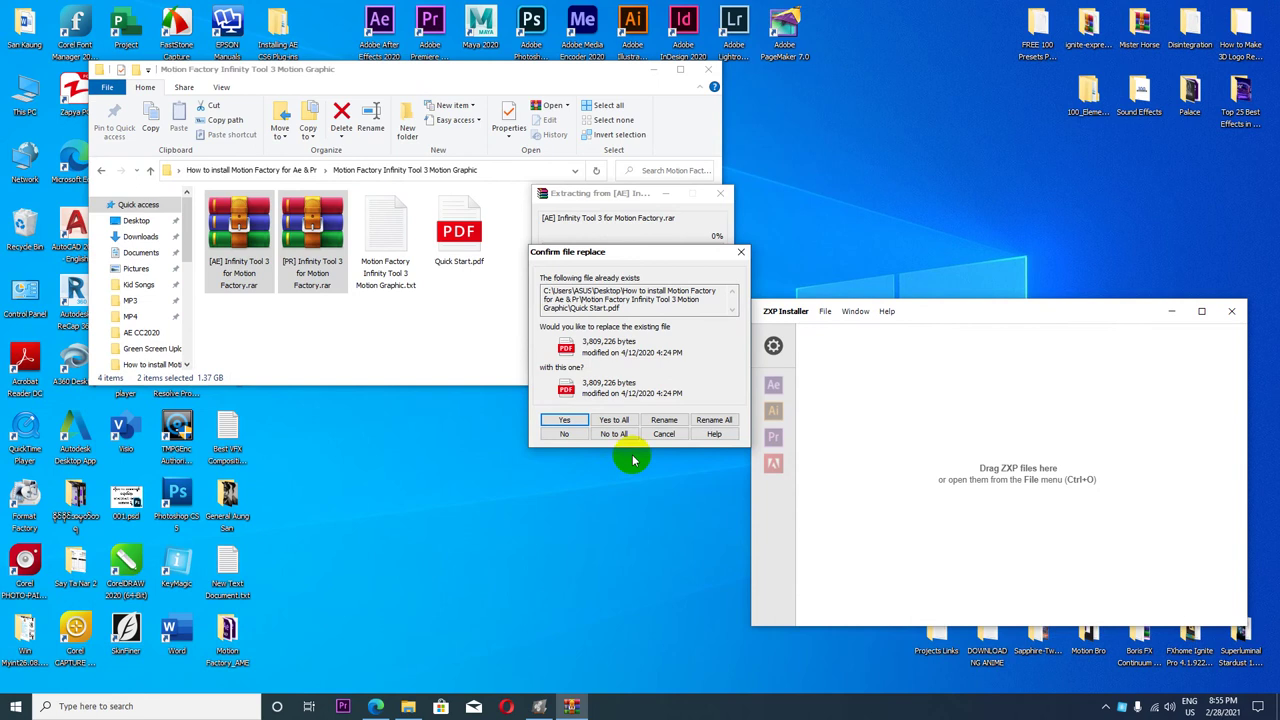
{"action": "left_click", "coordinate": [612, 420]}
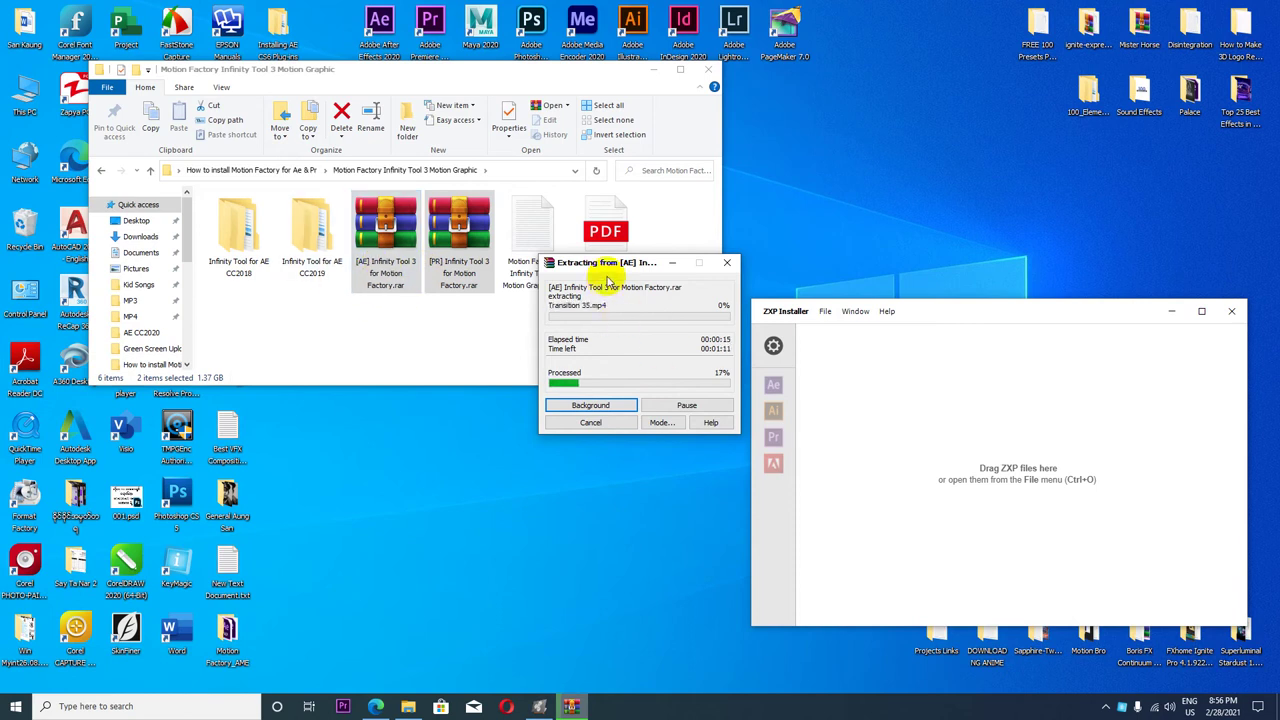
{"action": "left_click_drag", "start_coordinate": [612, 265], "coordinate": [420, 439]}
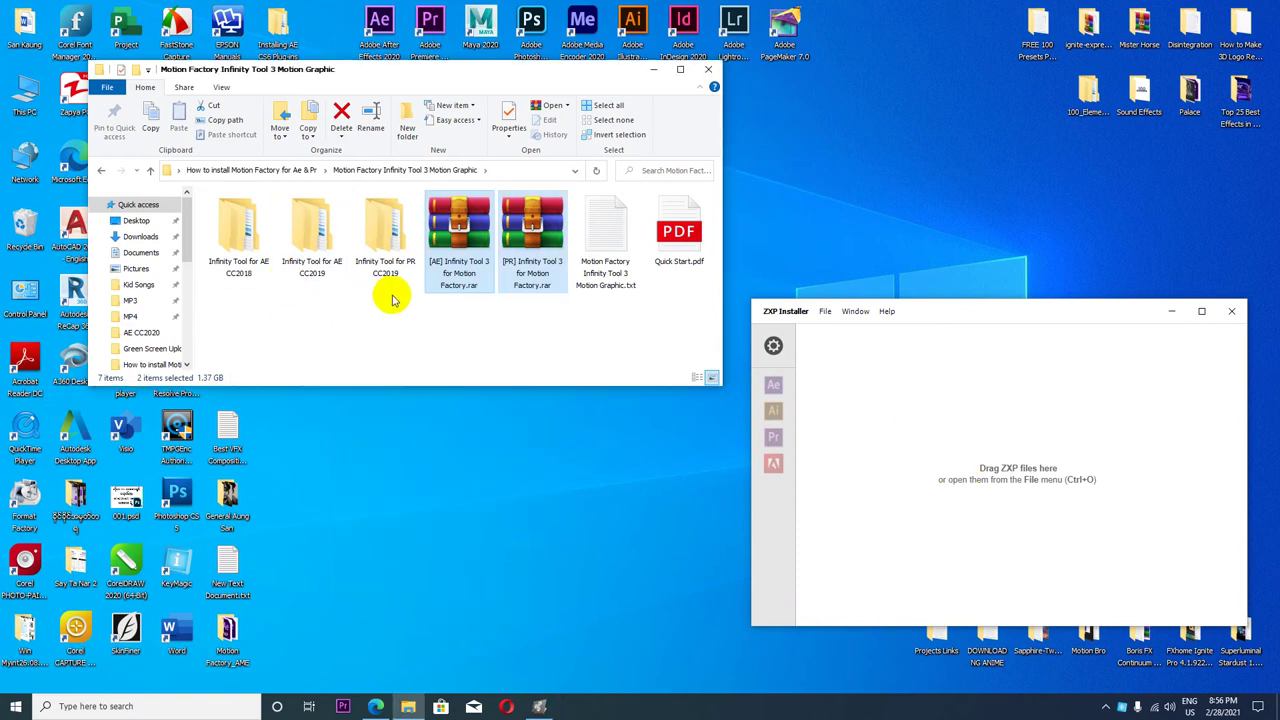
{"action": "left_click_drag", "start_coordinate": [392, 300], "coordinate": [308, 245]}
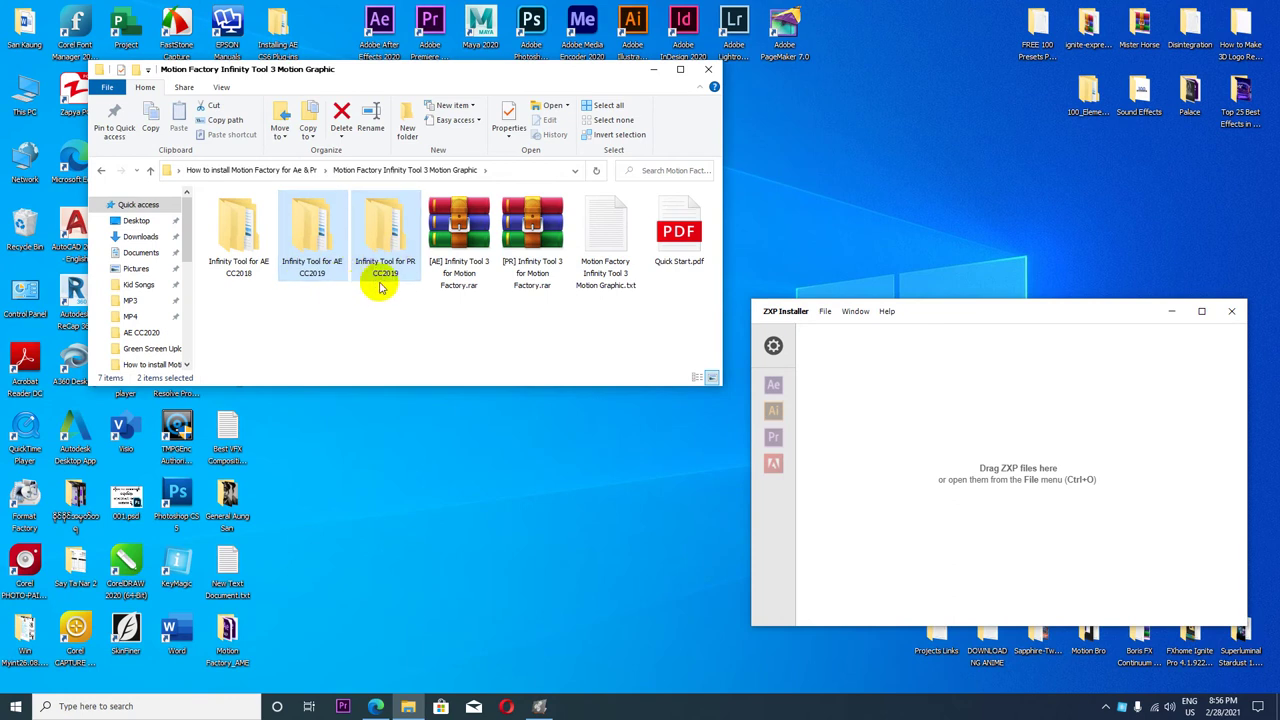
{"action": "left_click", "coordinate": [323, 246]}
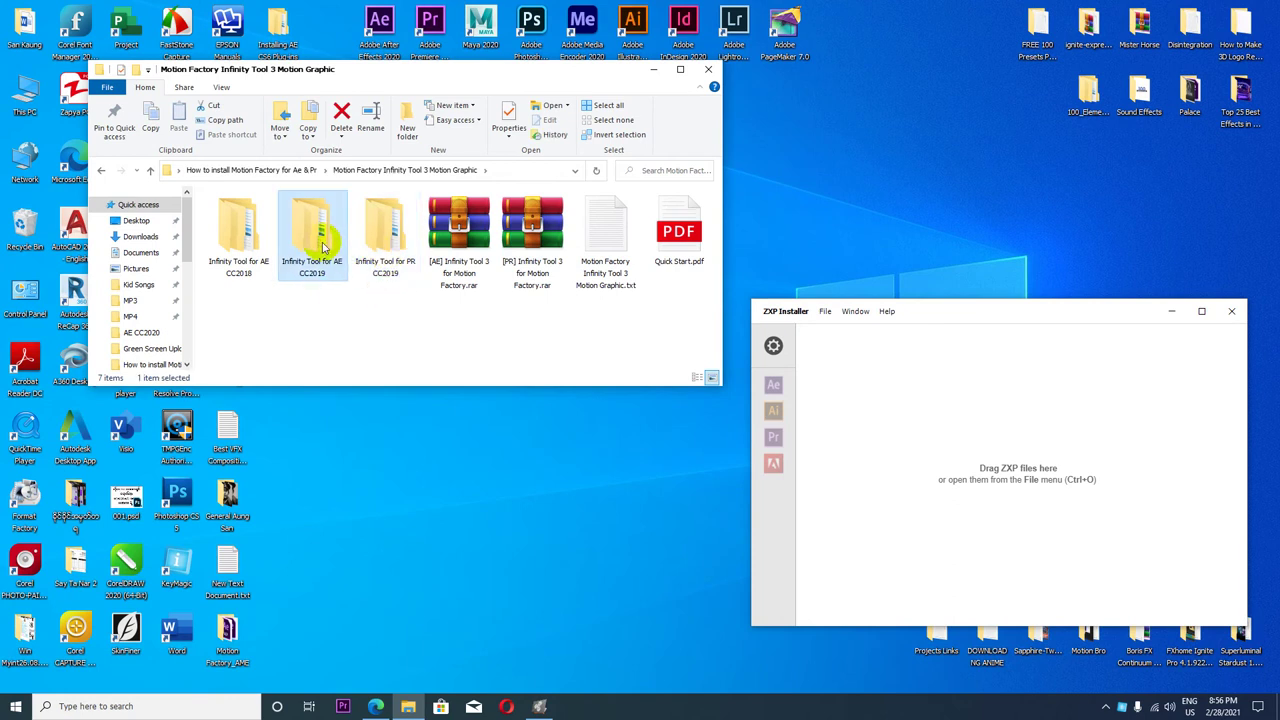
- Open Motion Factory FX and delete the old FX Master AE and PR folders
{"action": "left_click", "coordinate": [101, 170]}
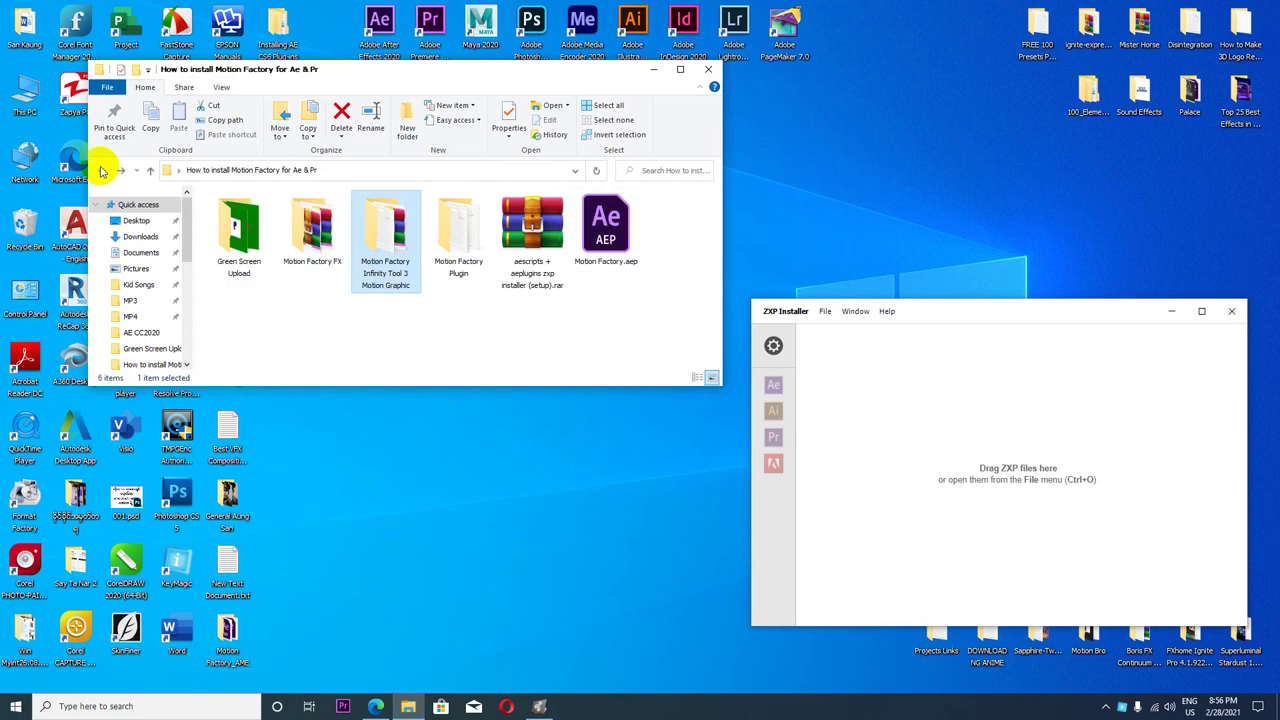
{"action": "double_click", "coordinate": [310, 262]}
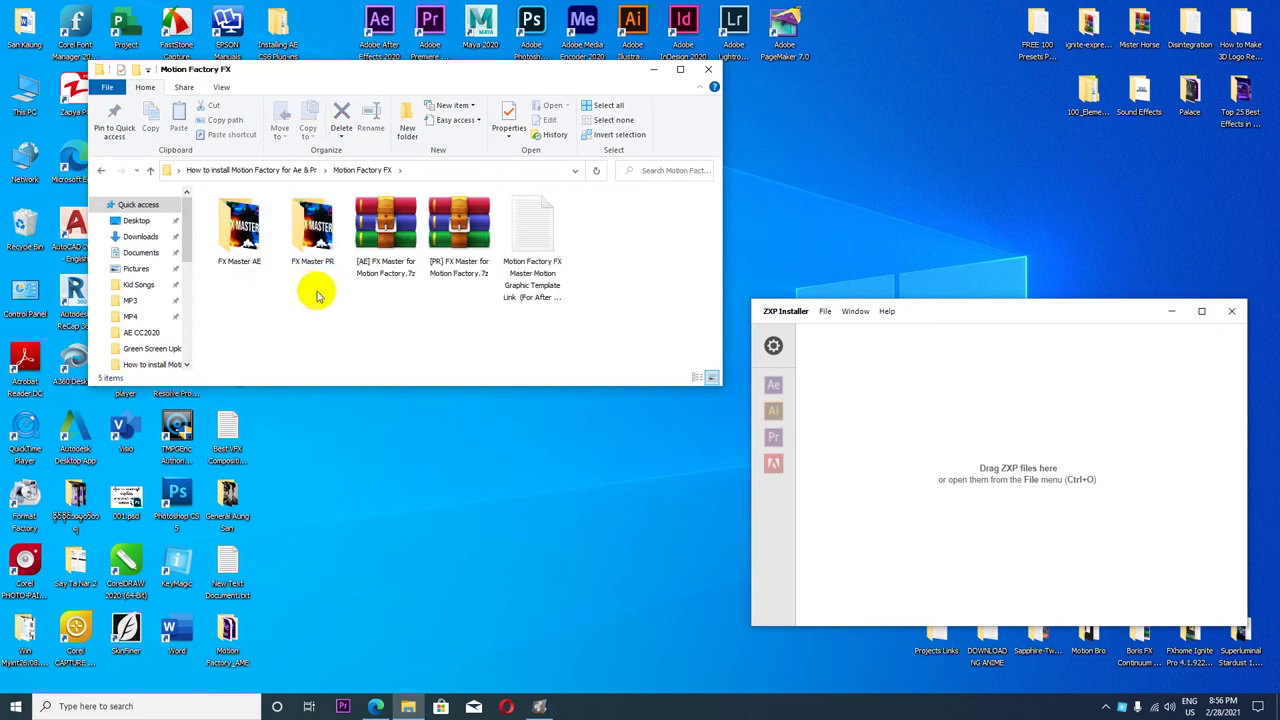
{"action": "left_click_drag", "start_coordinate": [449, 289], "coordinate": [409, 257]}
{"action": "left_click_drag", "start_coordinate": [315, 280], "coordinate": [265, 243]}
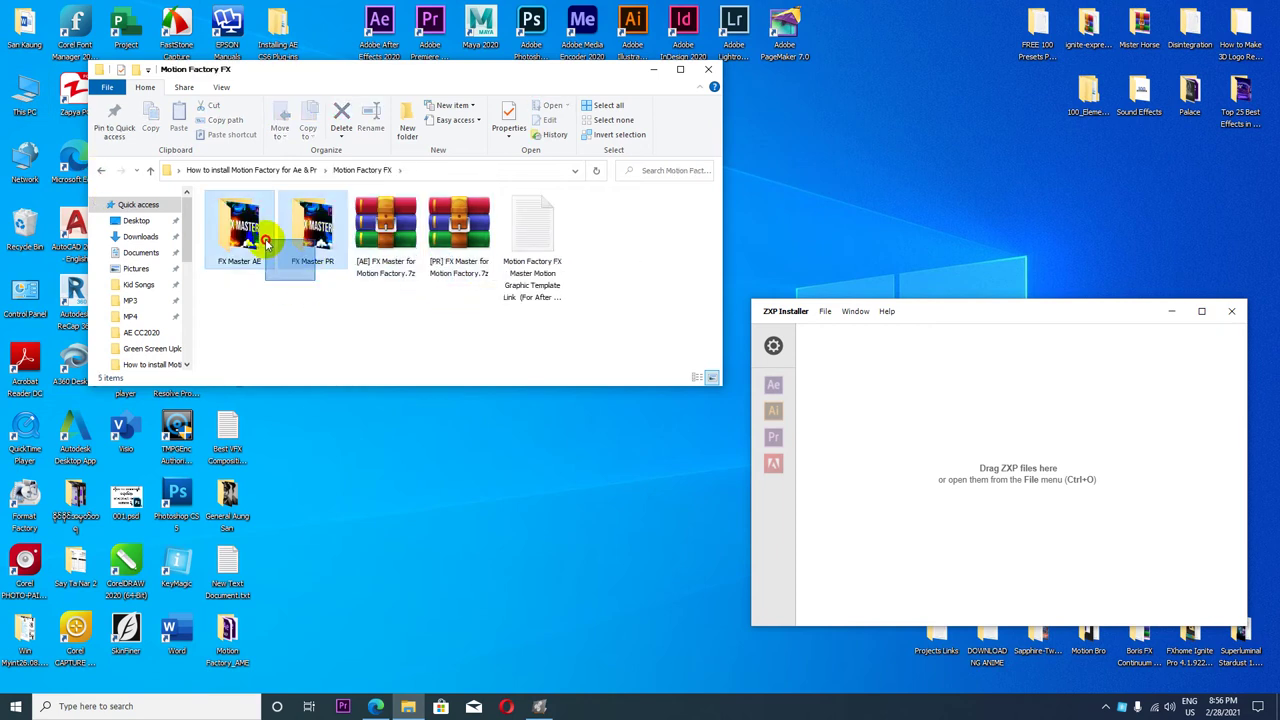
{"action": "left_click_drag", "start_coordinate": [323, 285], "coordinate": [243, 240]}
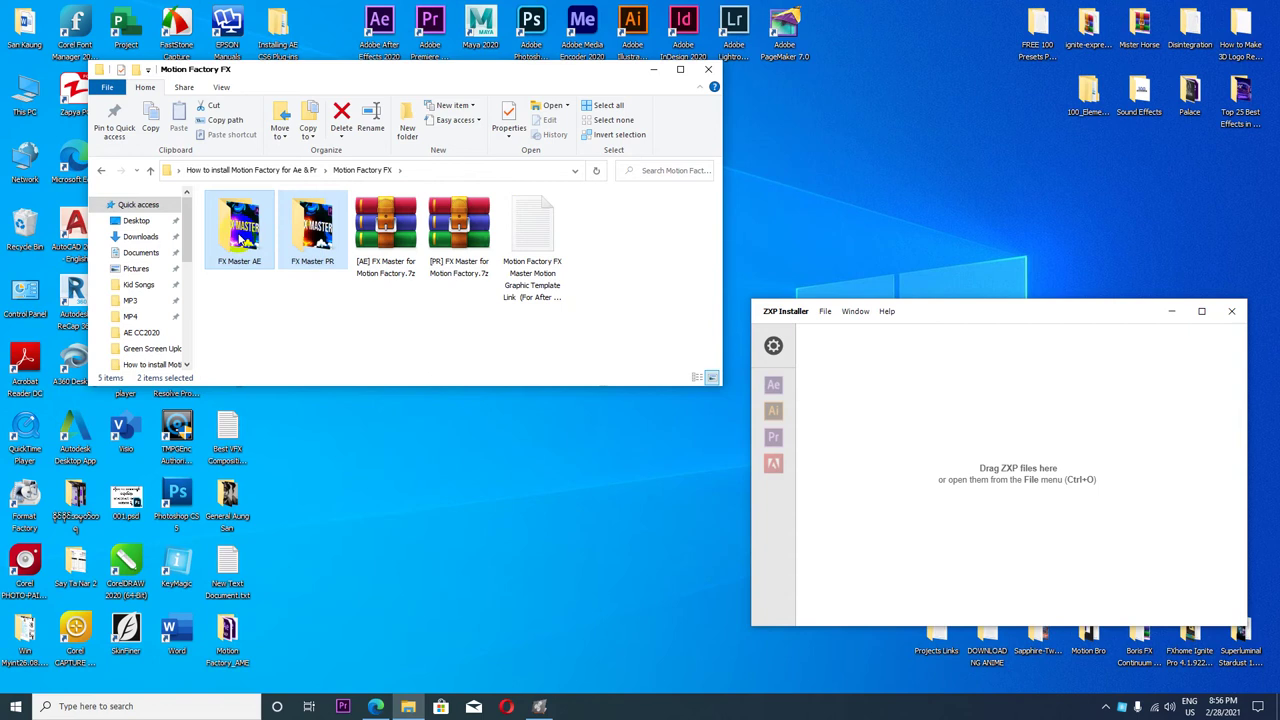
{"action": "key", "text": "Delete"}
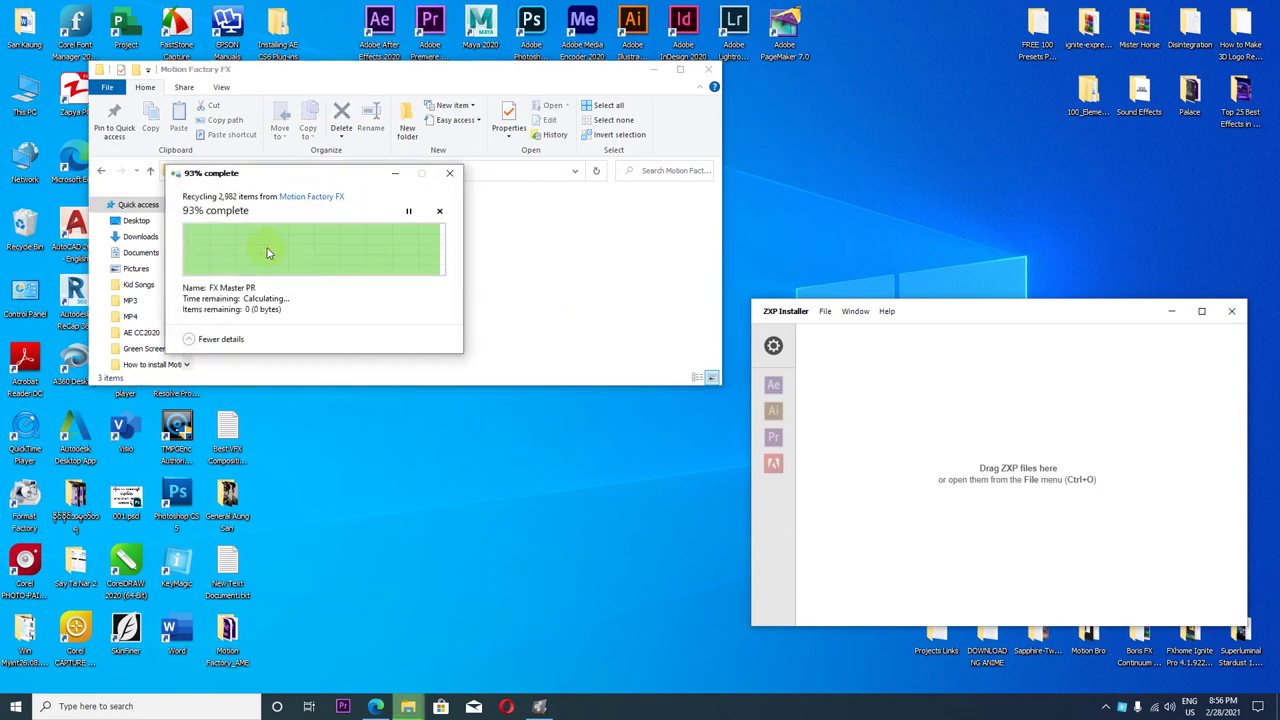
- Extract both FX Master .7z archives into the same folder
{"action": "left_click_drag", "start_coordinate": [300, 305], "coordinate": [250, 232]}
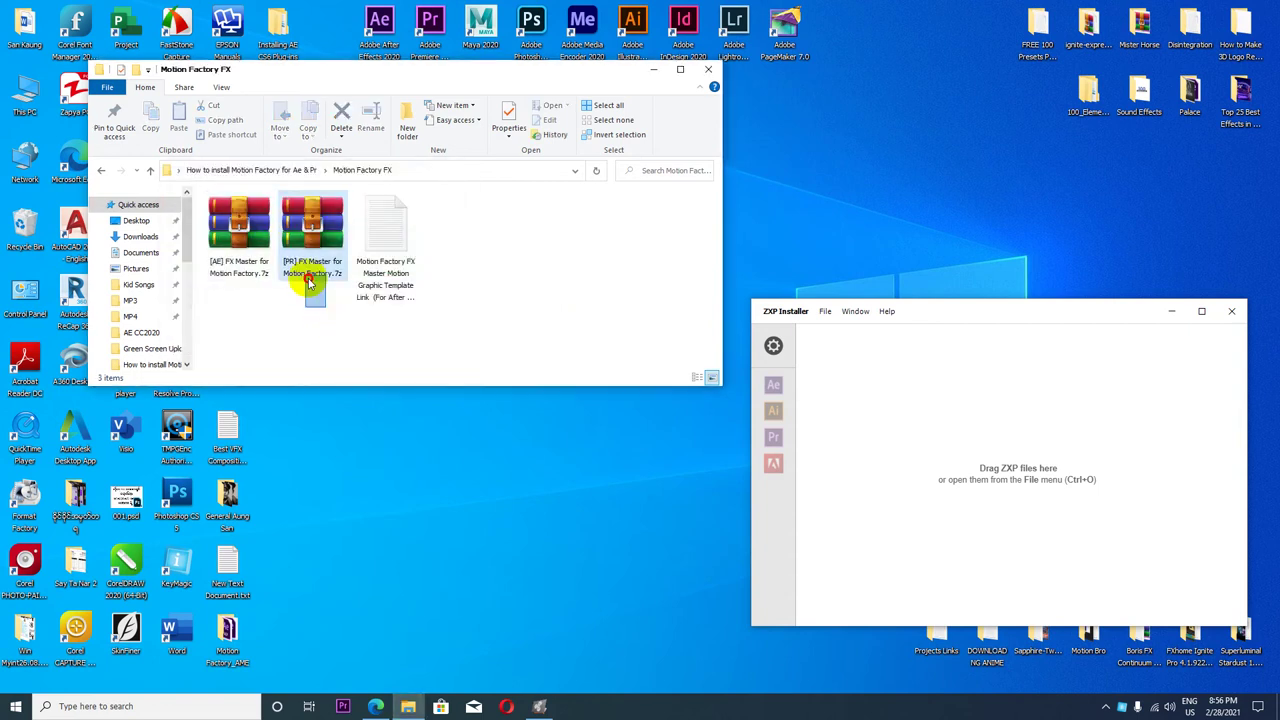
{"action": "right_click", "coordinate": [249, 230]}
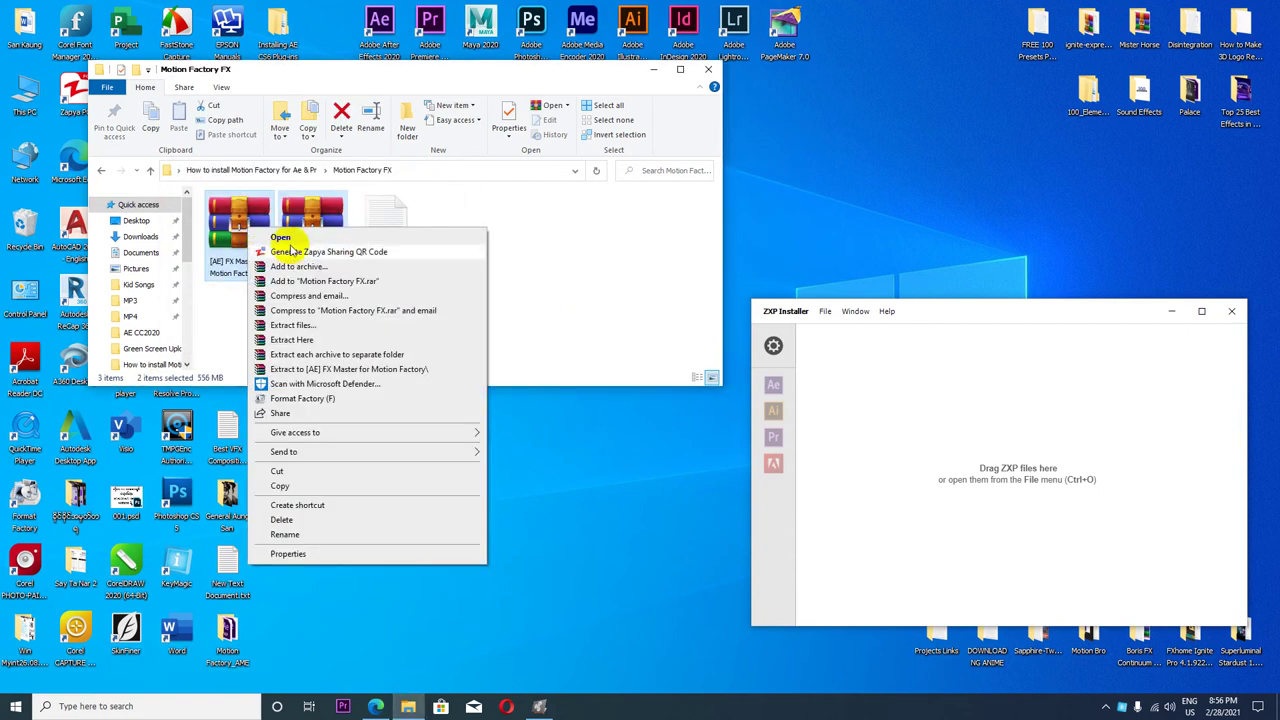
{"action": "left_click", "coordinate": [301, 334]}
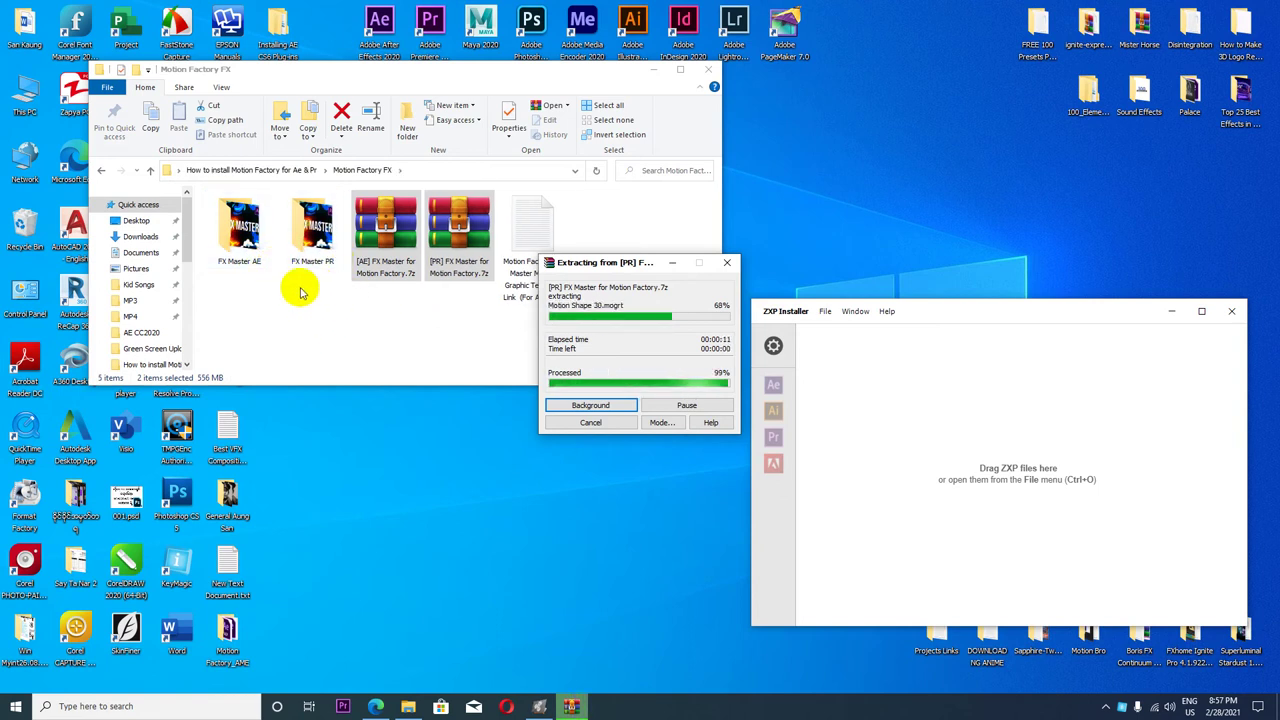
- In Motion Factory Plugin > Motion Factory, extract the three .rar parts into the folder
{"action": "left_click", "coordinate": [101, 170]}
{"action": "left_click", "coordinate": [455, 250]}
{"action": "double_click", "coordinate": [455, 250]}
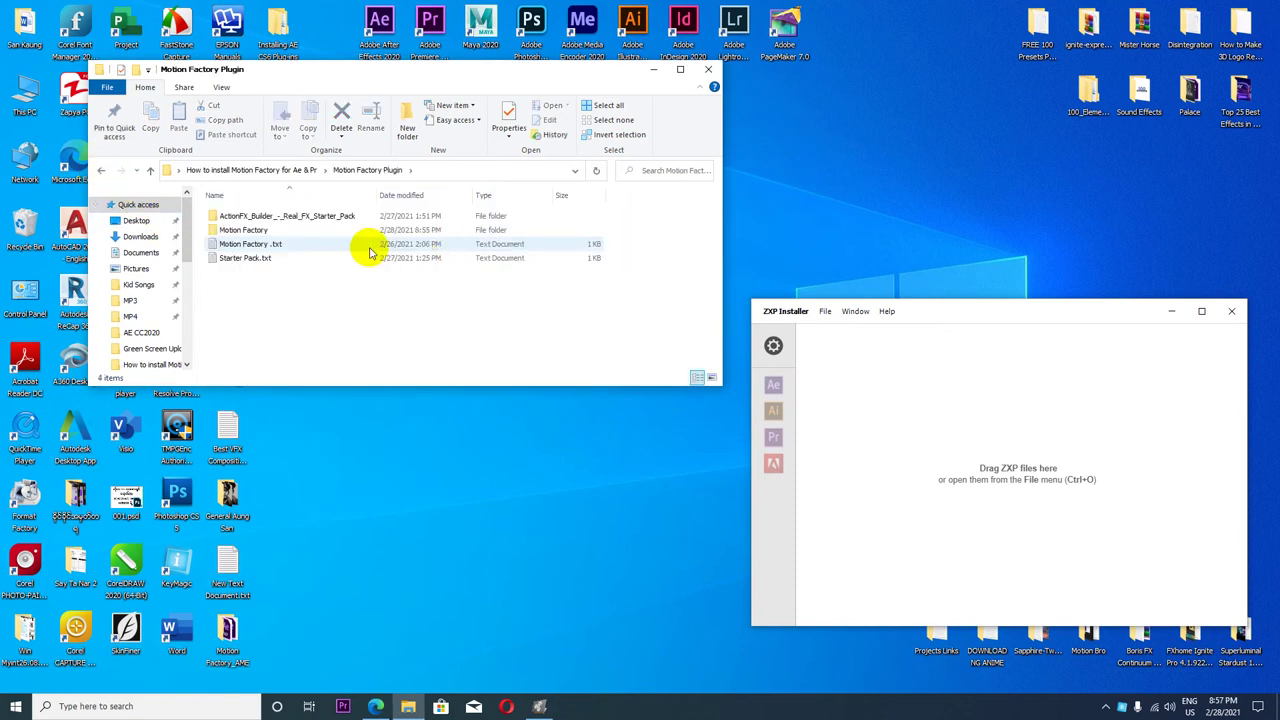
{"action": "left_click", "coordinate": [712, 377]}
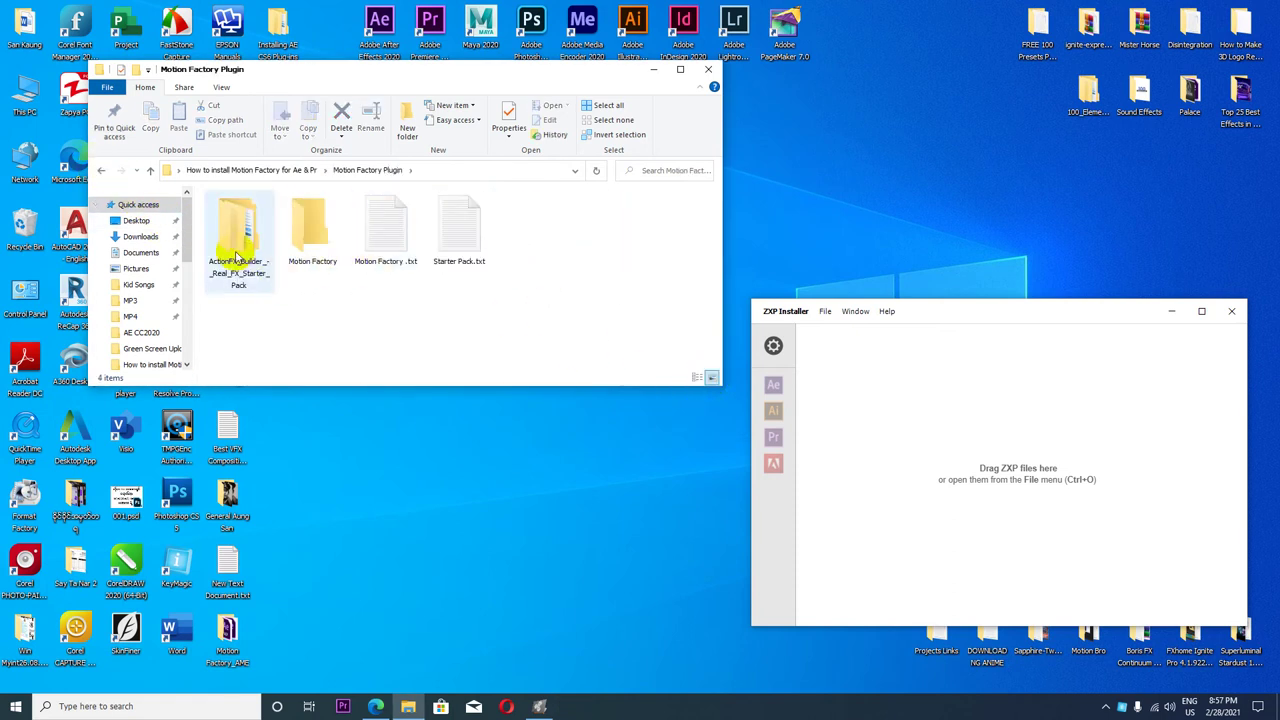
{"action": "double_click", "coordinate": [232, 245]}
{"action": "left_click", "coordinate": [242, 218]}
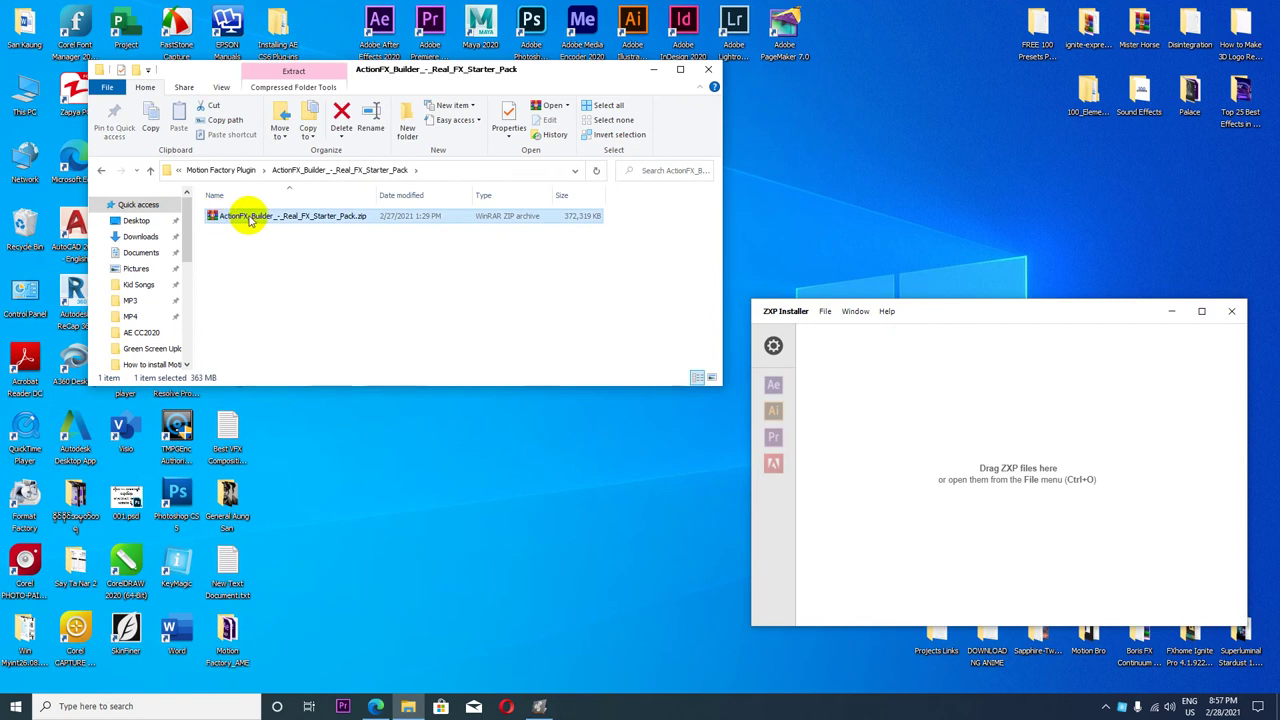
{"action": "left_click", "coordinate": [101, 170]}
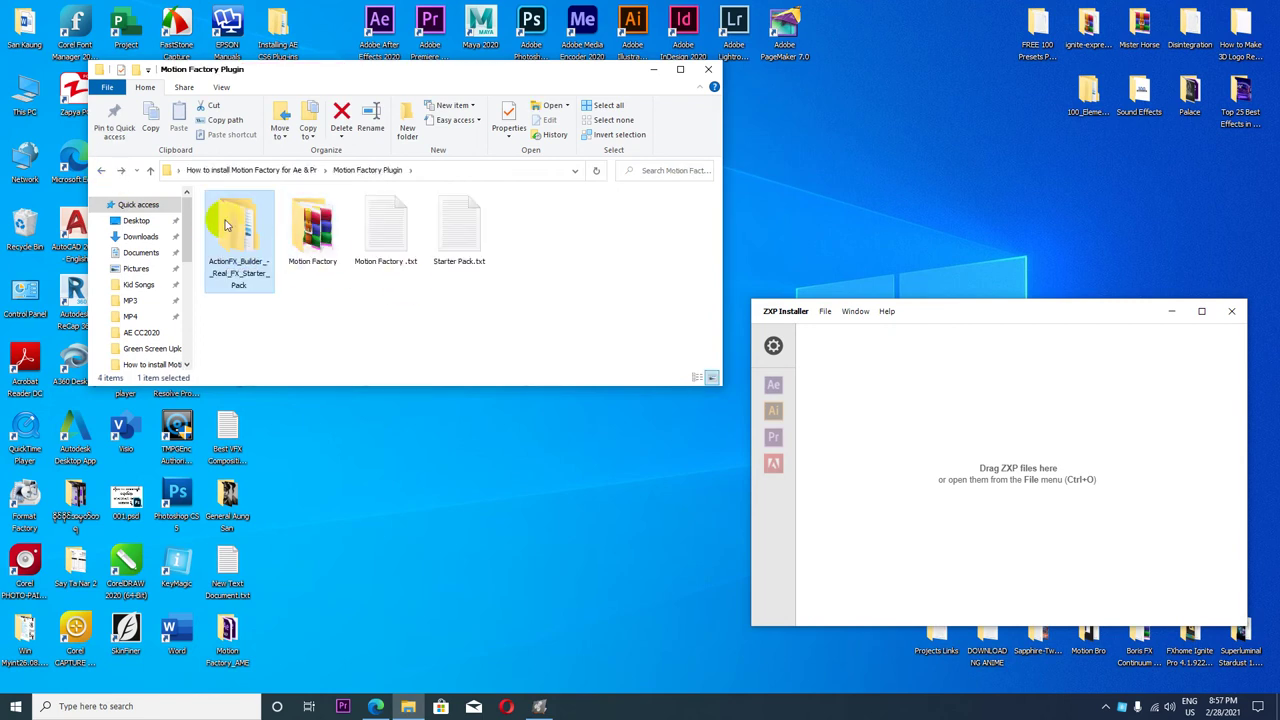
{"action": "double_click", "coordinate": [312, 228]}
{"action": "left_click_drag", "start_coordinate": [232, 265], "coordinate": [260, 216]}
{"action": "right_click", "coordinate": [262, 215]}
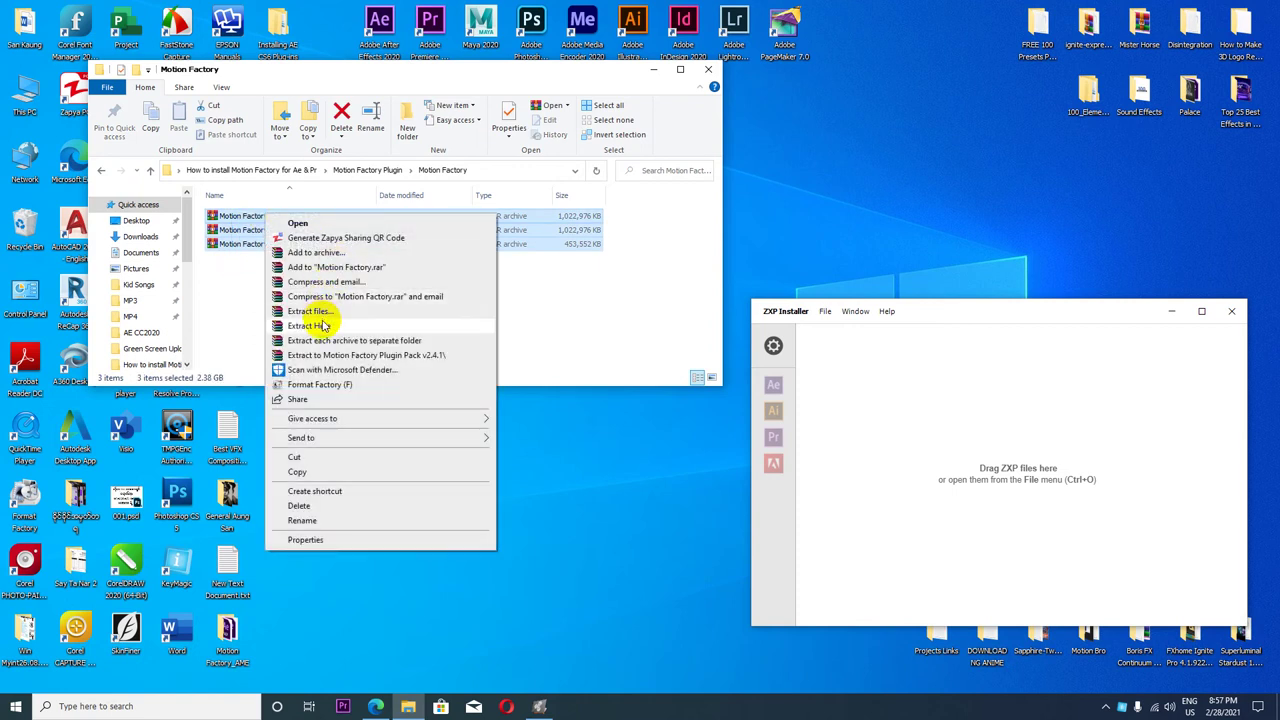
{"action": "left_click", "coordinate": [323, 326]}
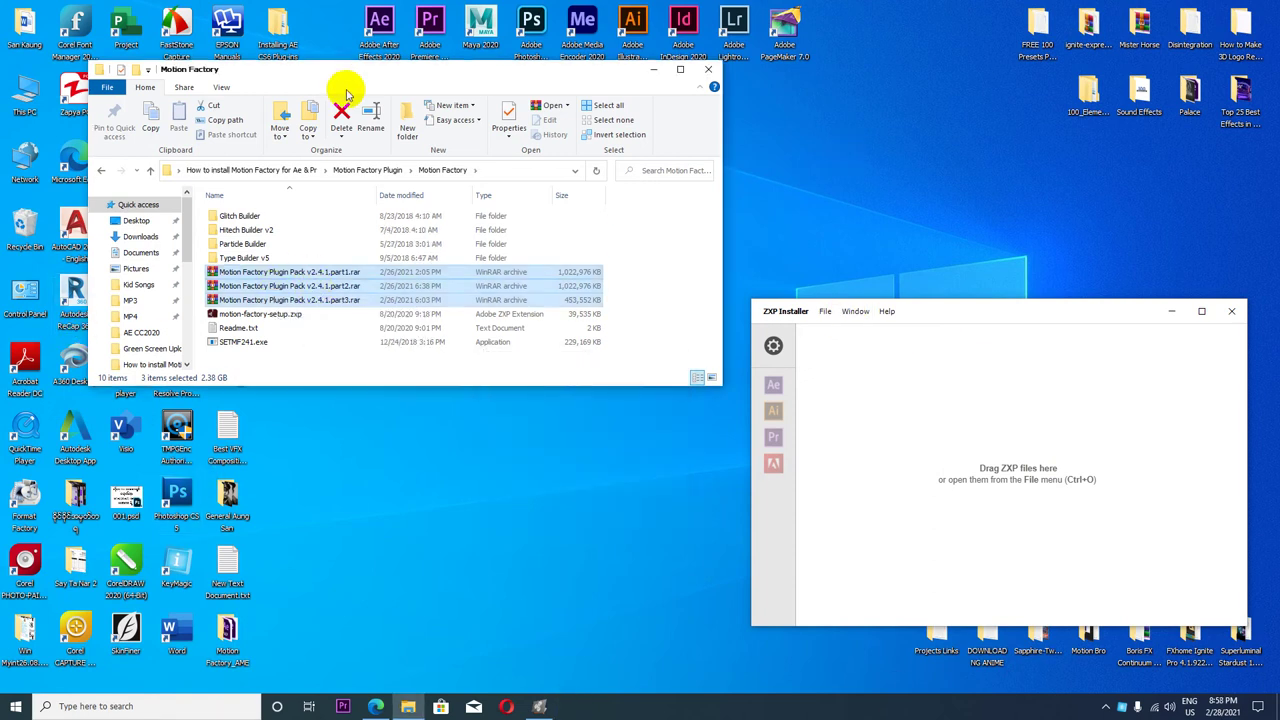
- Arrange the windows and drag motion-factory-setup.zxp onto the ZXP Installer
{"action": "left_click_drag", "start_coordinate": [367, 76], "coordinate": [450, 71]}
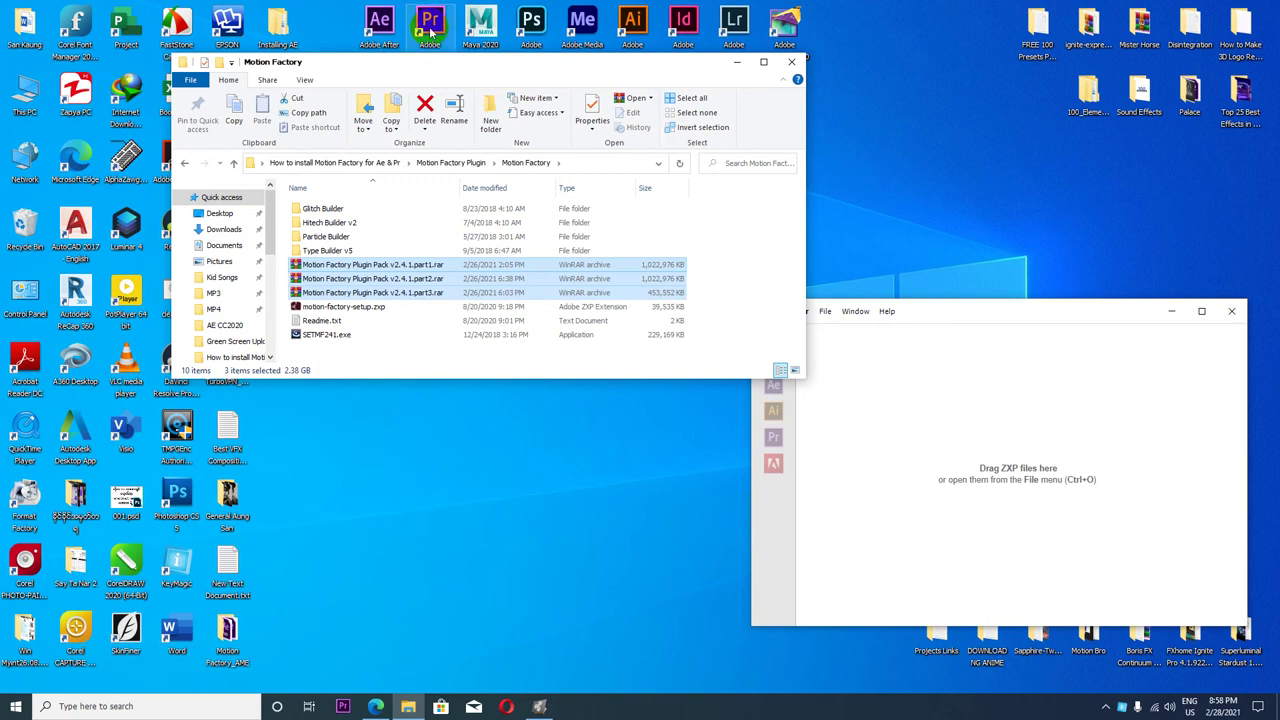
{"action": "left_click", "coordinate": [962, 313]}
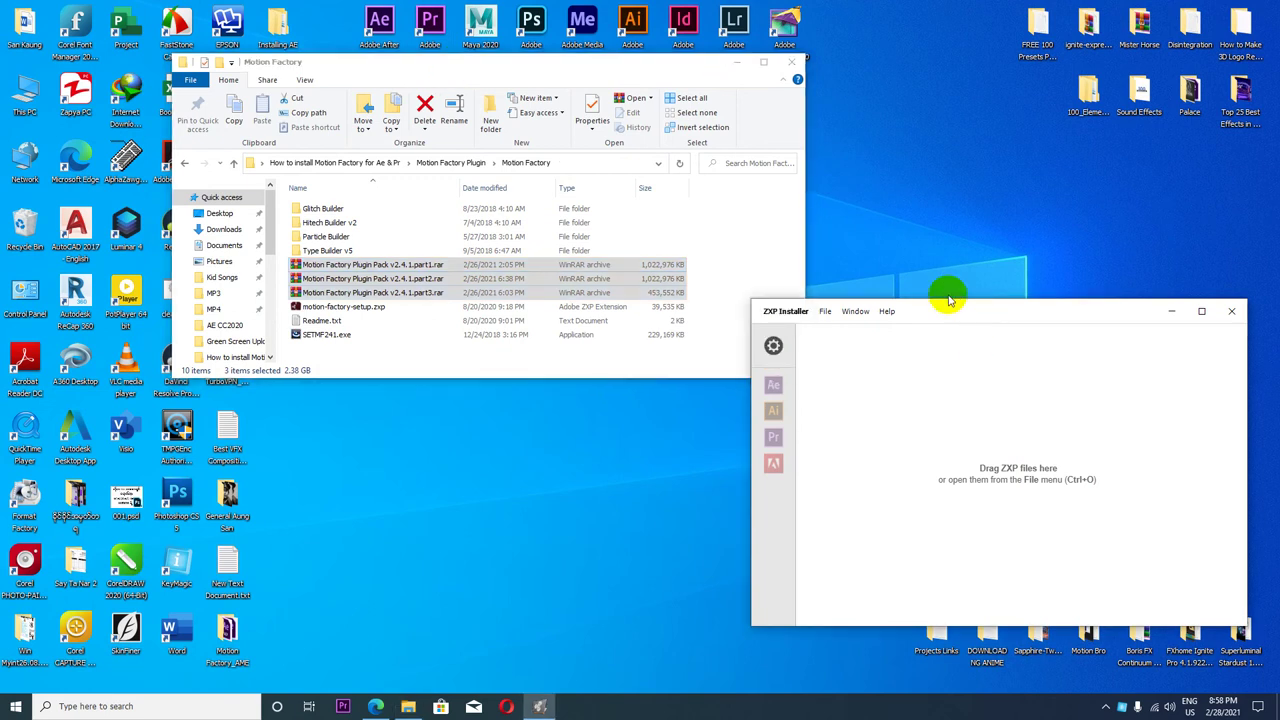
{"action": "left_click_drag", "start_coordinate": [958, 310], "coordinate": [921, 296]}
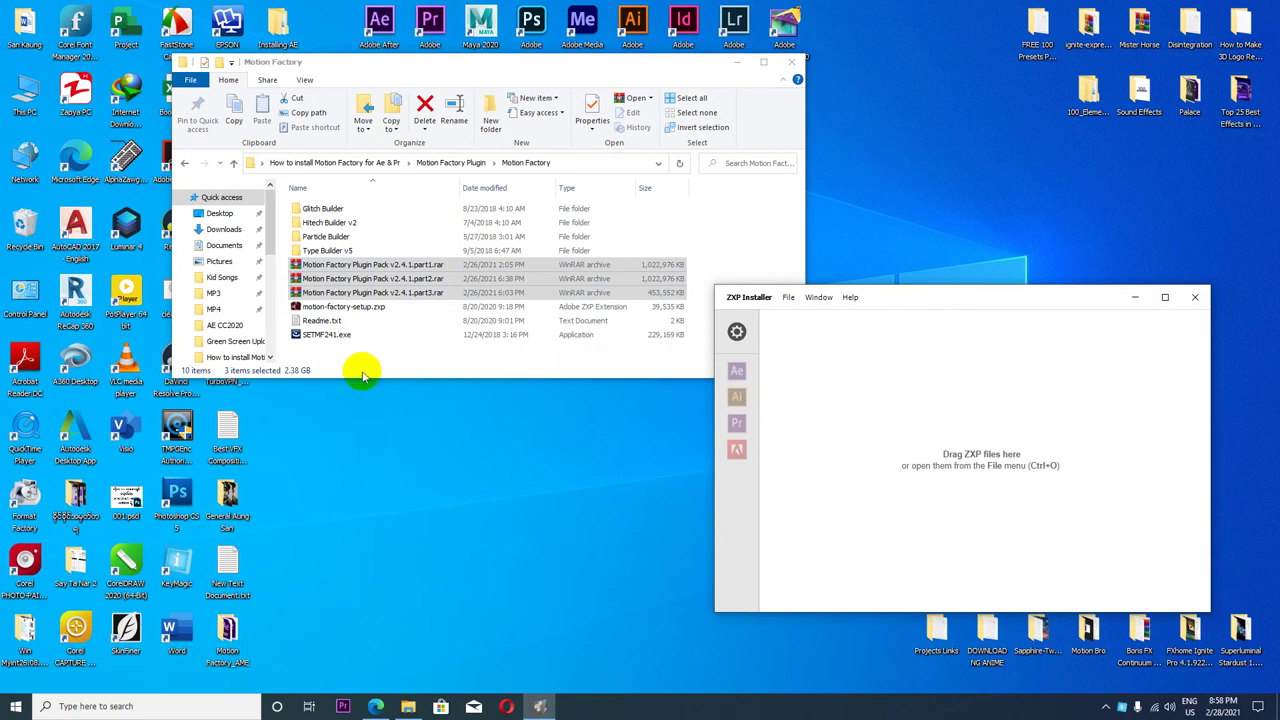
{"action": "left_click", "coordinate": [340, 308]}
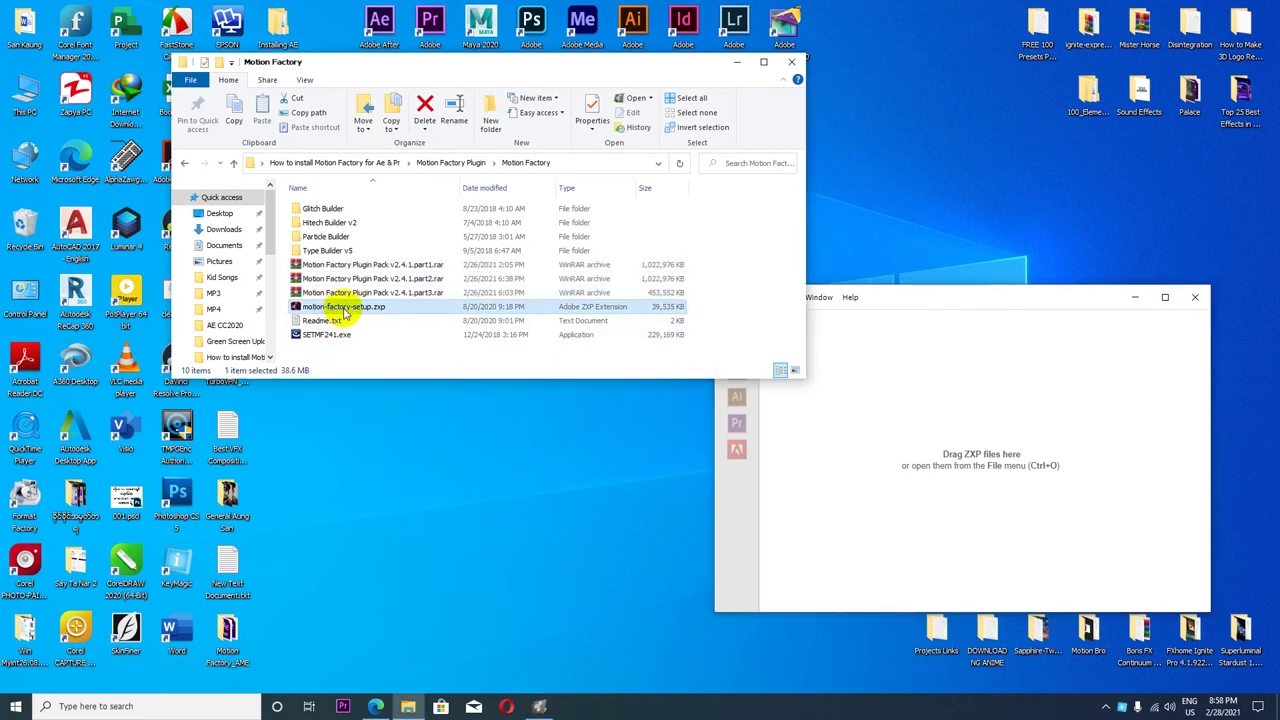
{"action": "mouse_move", "coordinate": [343, 308]}
{"action": "left_mouse_down"}
{"action": "mouse_move", "coordinate": [946, 502]}
{"action": "mouse_move", "coordinate": [395, 330]}
{"action": "left_mouse_up"}
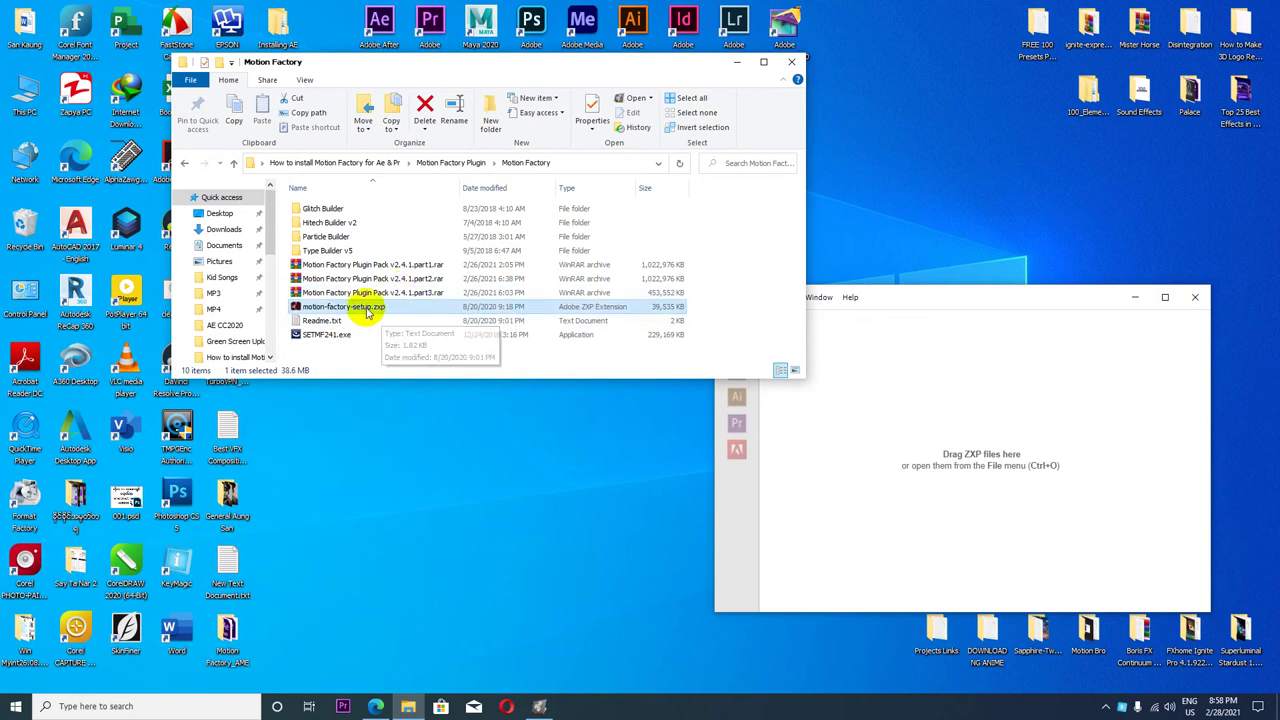
{"action": "left_click_drag", "start_coordinate": [368, 312], "coordinate": [968, 459]}
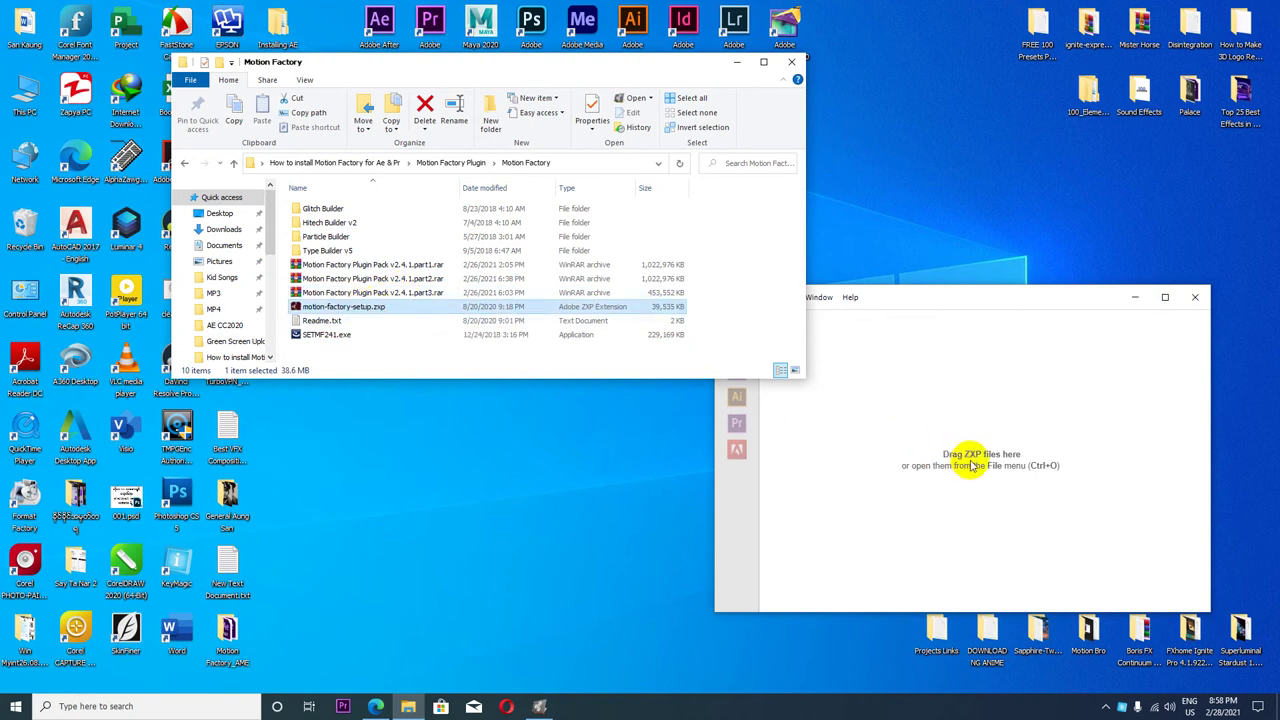
{"action": "left_click_drag", "start_coordinate": [636, 68], "coordinate": [477, 62]}
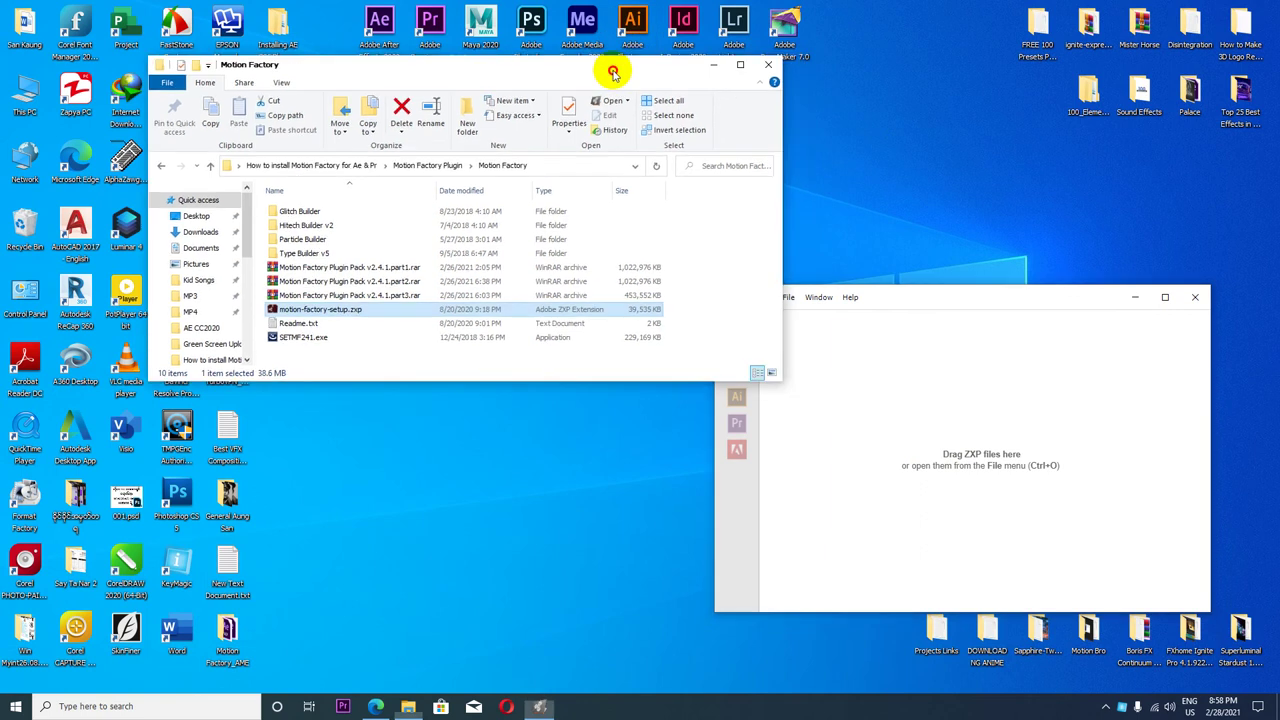
{"action": "left_click_drag", "start_coordinate": [686, 229], "coordinate": [772, 186]}
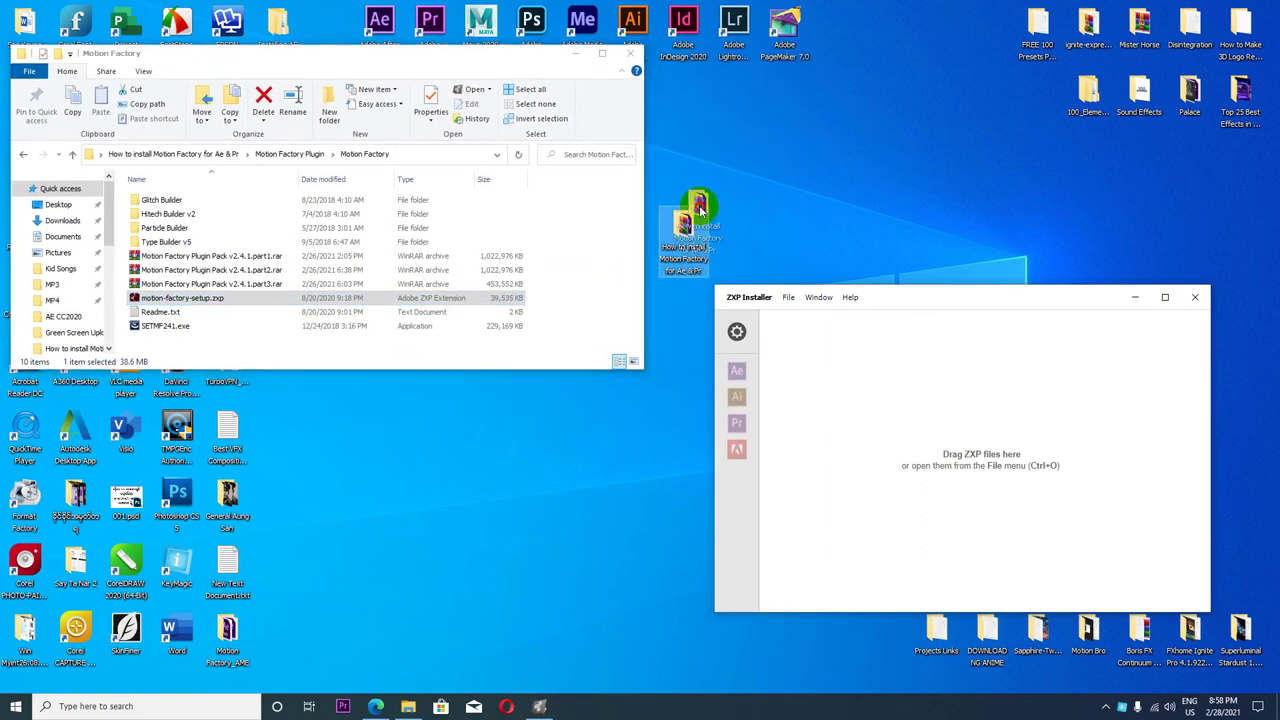
{"action": "left_click", "coordinate": [736, 200]}
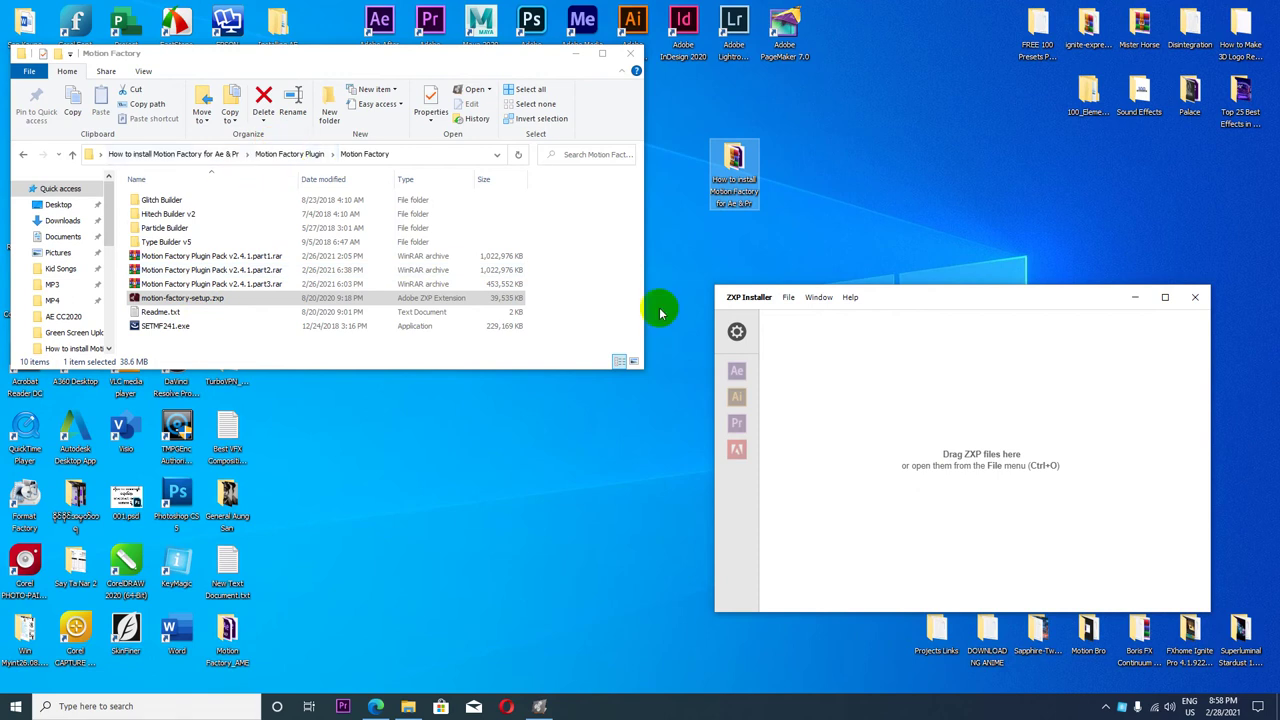
- Confirm the installer Settings with OK and show the After Effects extensions list
{"action": "mouse_move", "coordinate": [753, 337]}
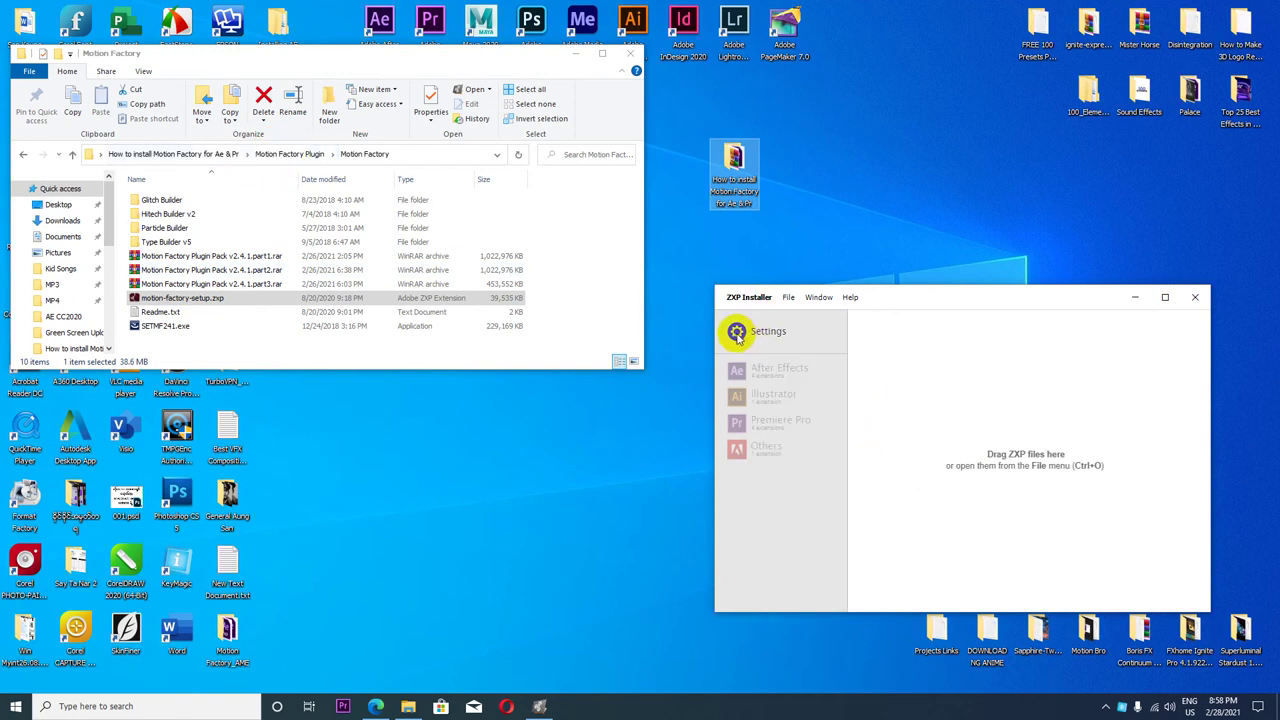
{"action": "left_click", "coordinate": [738, 333]}
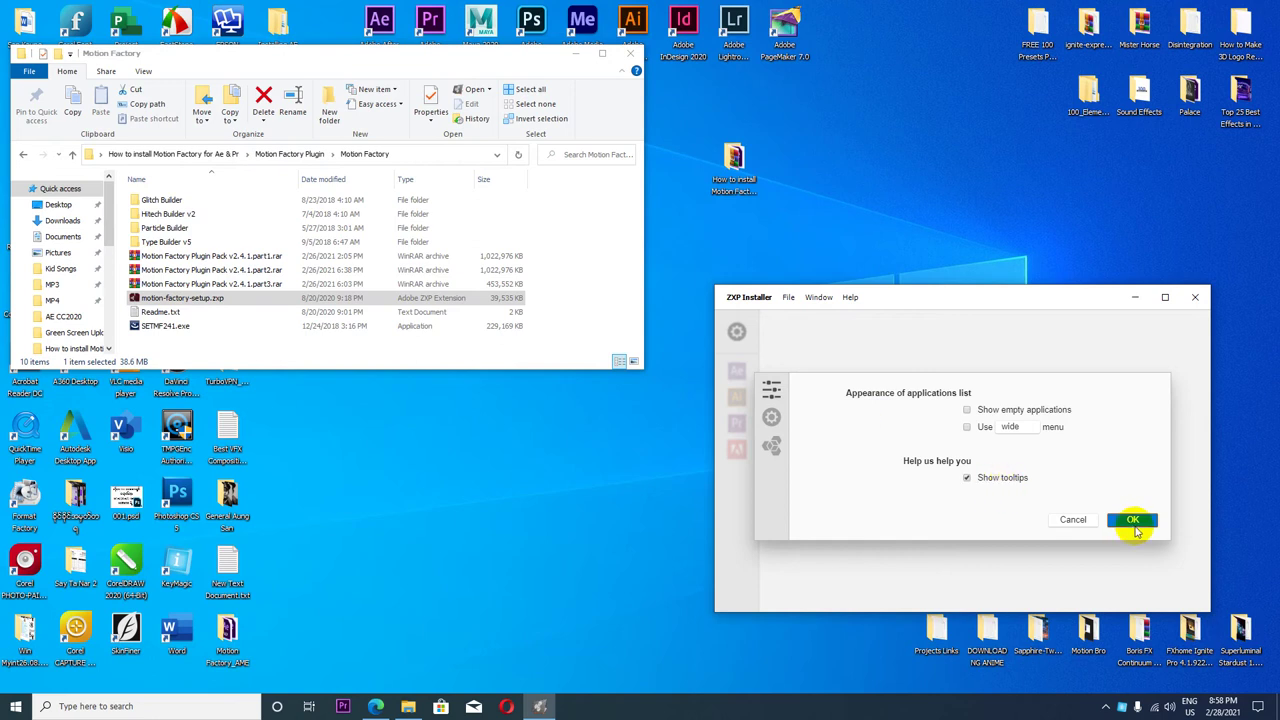
{"action": "left_click", "coordinate": [1132, 519]}
{"action": "mouse_move", "coordinate": [737, 375]}
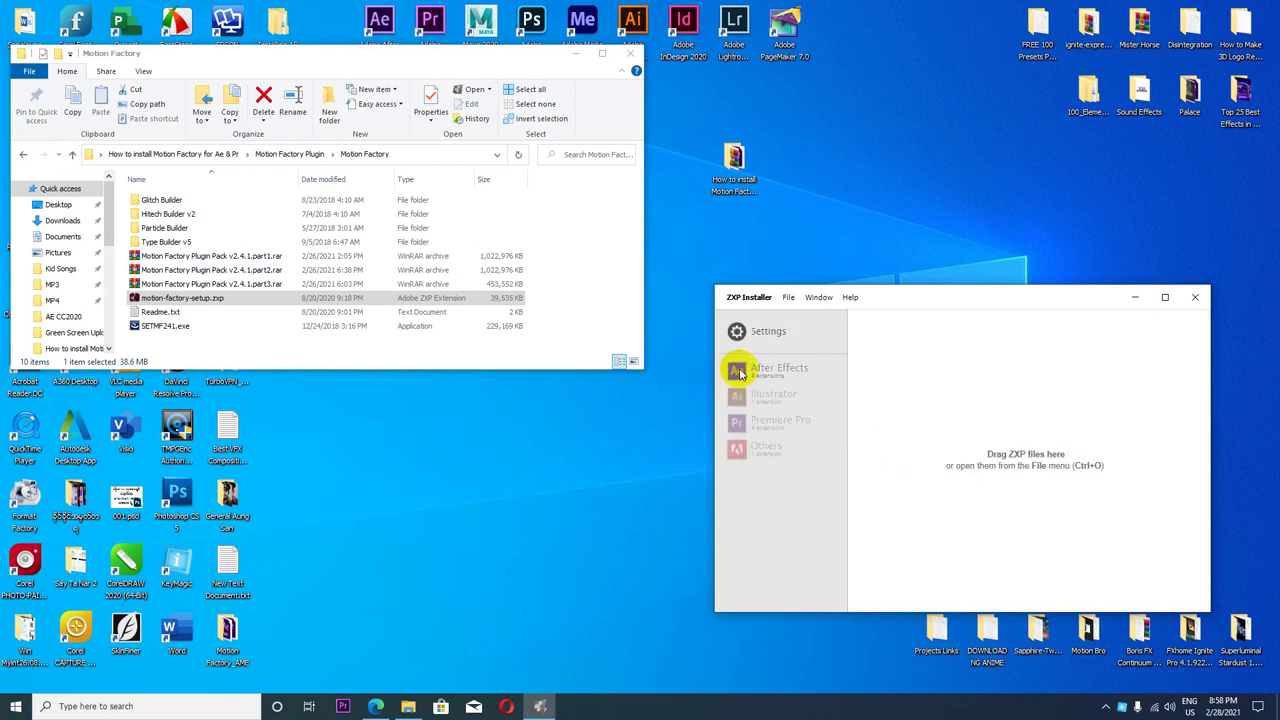
{"action": "left_click", "coordinate": [778, 371]}
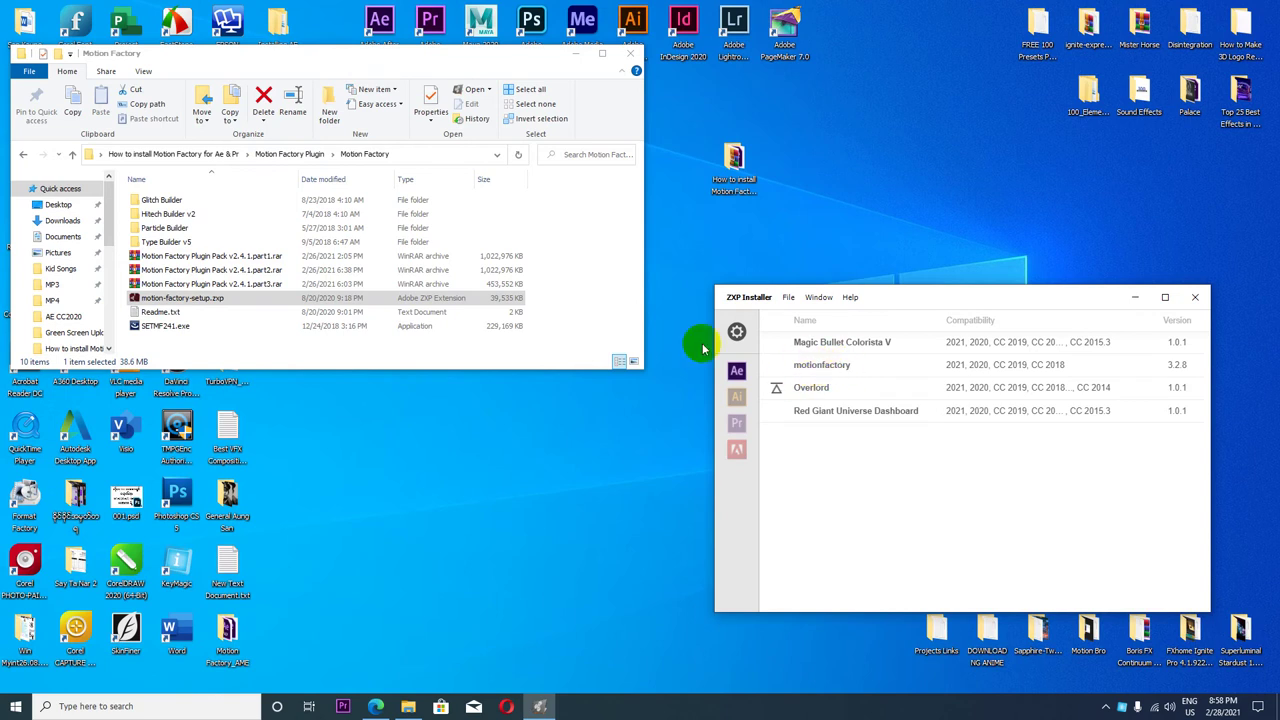
- Try dropping motion-factory-setup.zxp onto the extension list, then bring up the installer's file commands
{"action": "left_click", "coordinate": [193, 300]}
{"action": "left_click_drag", "start_coordinate": [193, 300], "coordinate": [883, 476]}
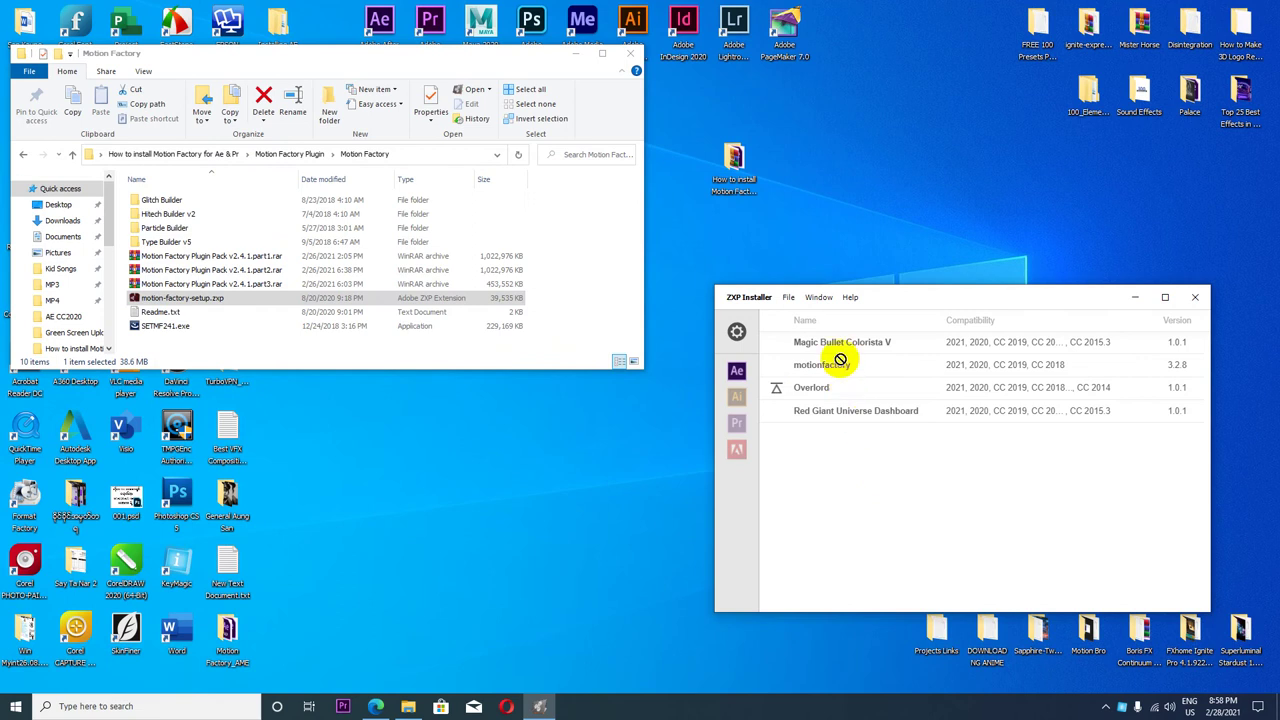
{"action": "left_click_drag", "start_coordinate": [883, 476], "coordinate": [840, 482]}
{"action": "mouse_move", "coordinate": [745, 395]}
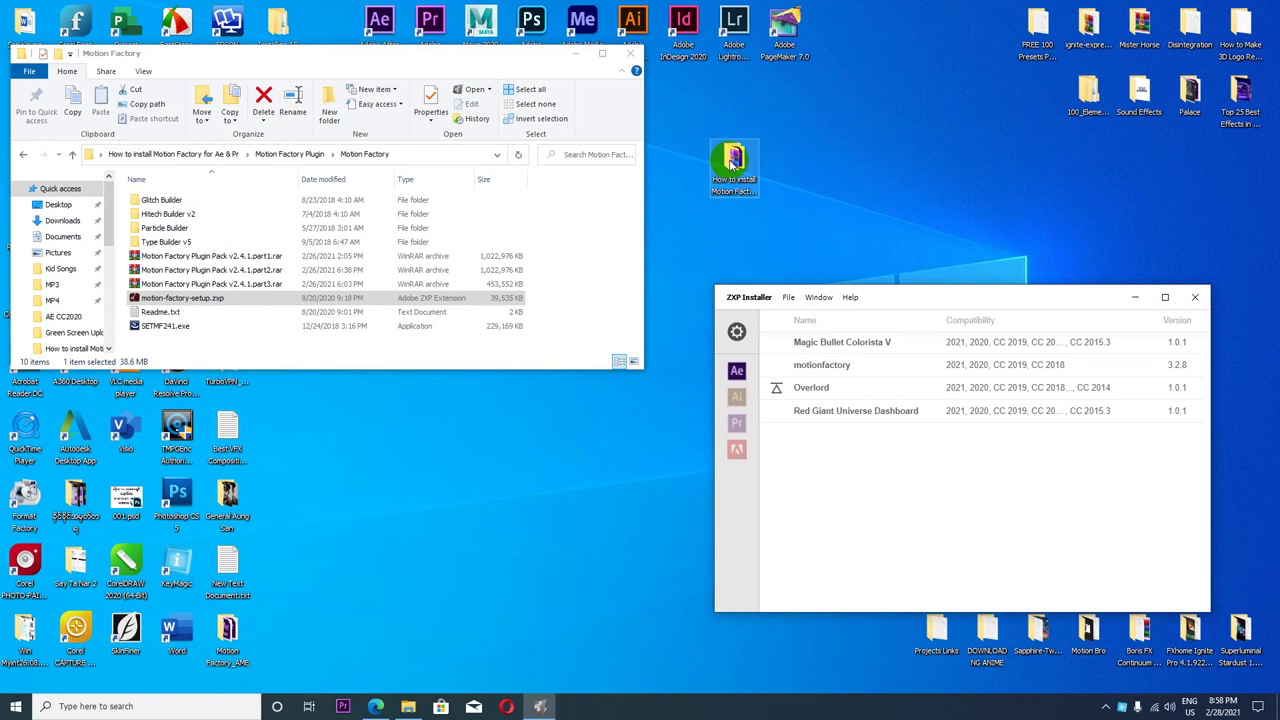
{"action": "left_click", "coordinate": [788, 298]}
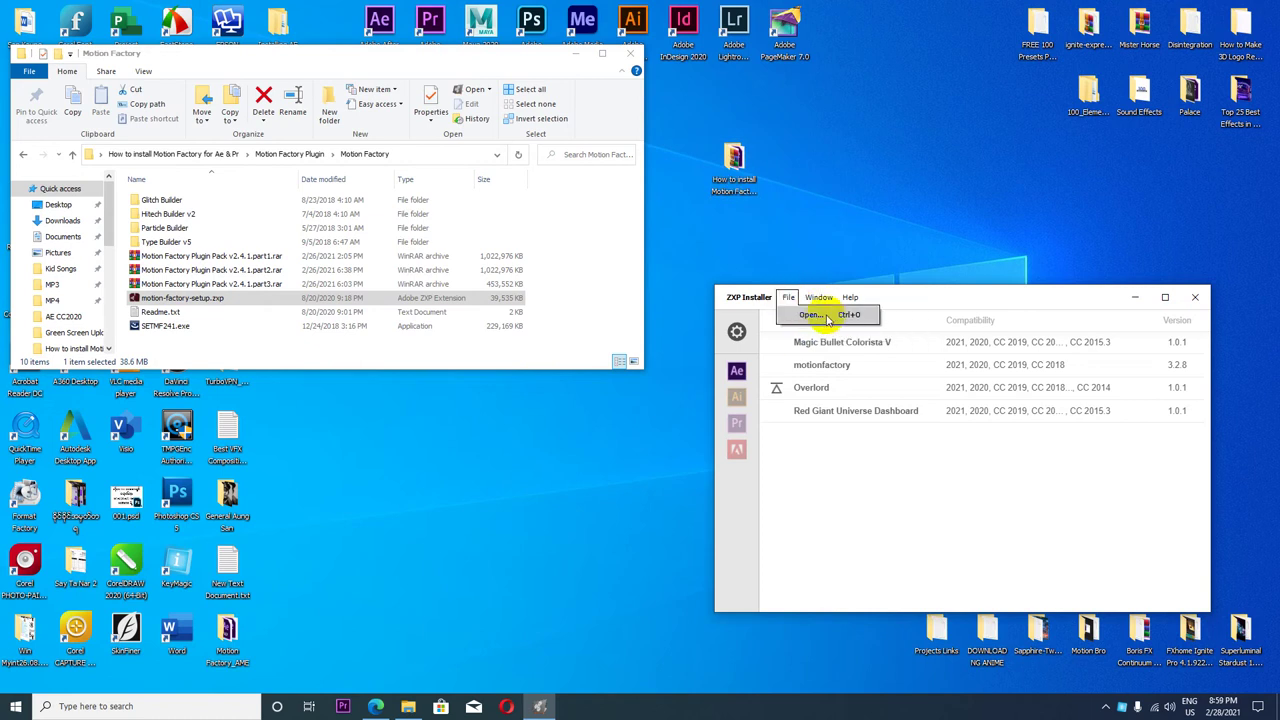
- Load motion-factory-setup.zxp from the Desktop tutorial folder's Motion Factory Plugin > Motion Factory subfolder
{"action": "left_click", "coordinate": [827, 320]}
{"action": "left_click_drag", "start_coordinate": [758, 305], "coordinate": [153, 343]}
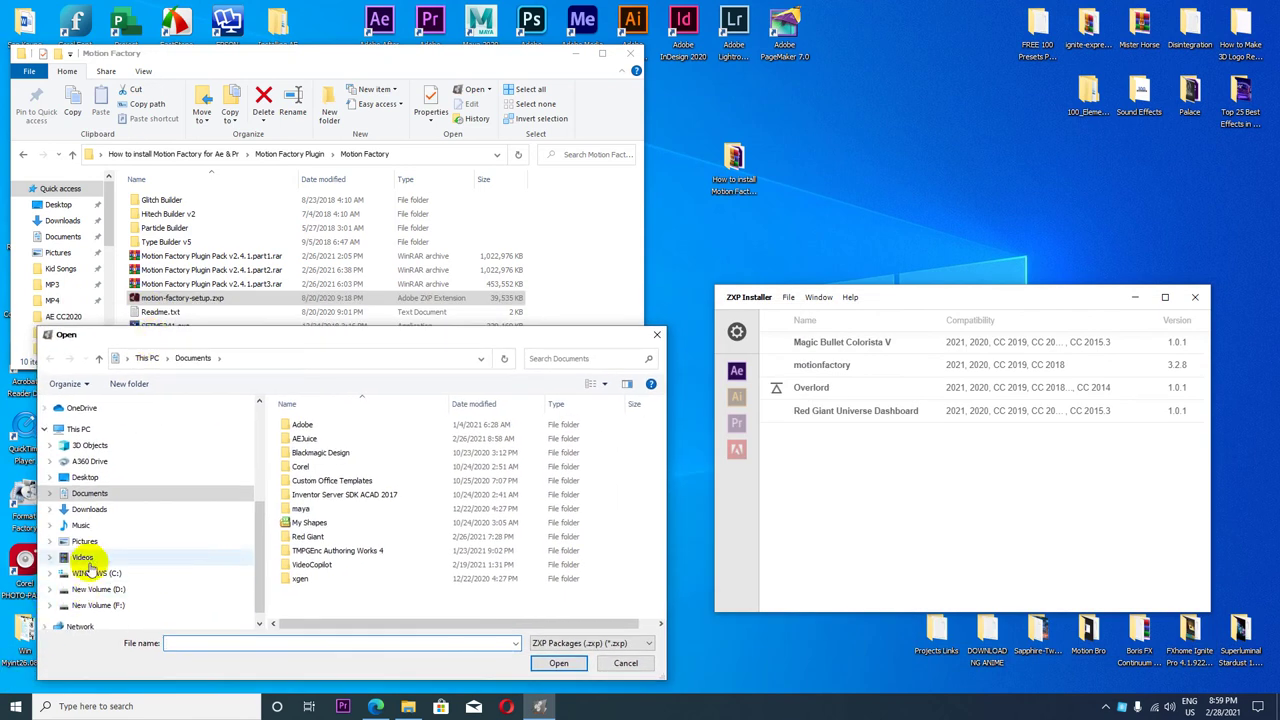
{"action": "left_click", "coordinate": [86, 477]}
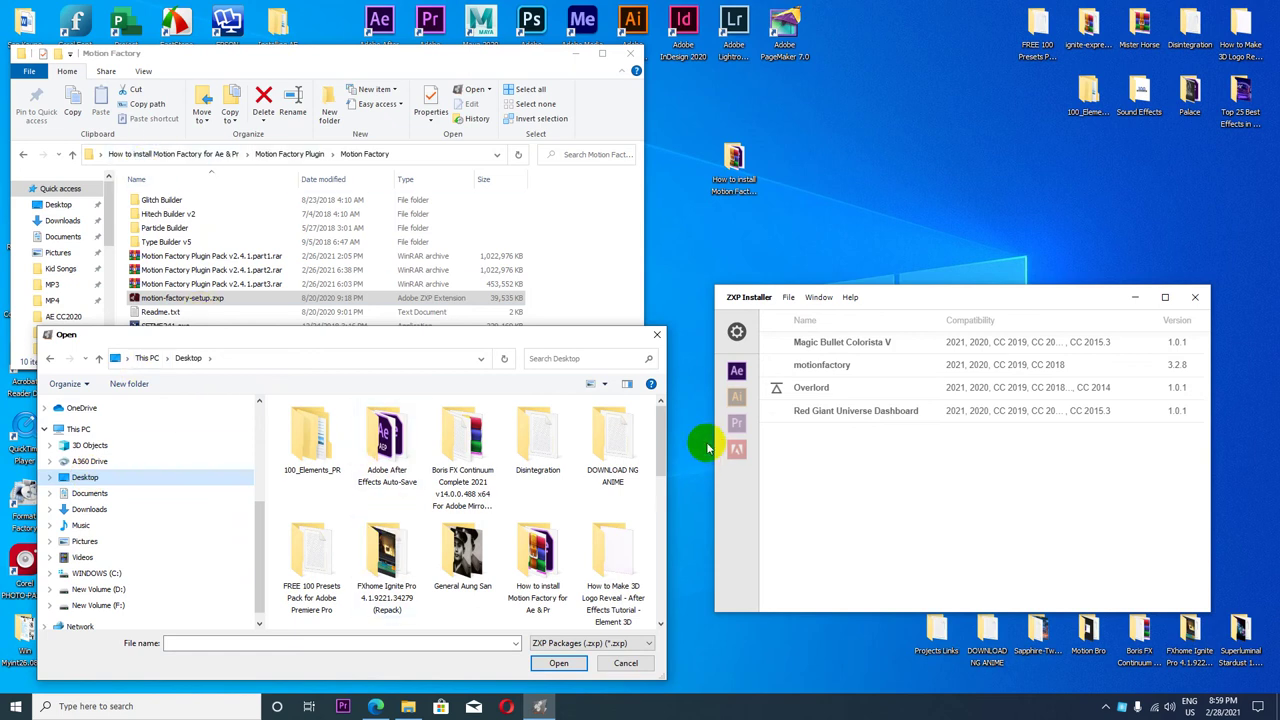
{"action": "left_click_drag", "start_coordinate": [659, 424], "coordinate": [660, 537]}
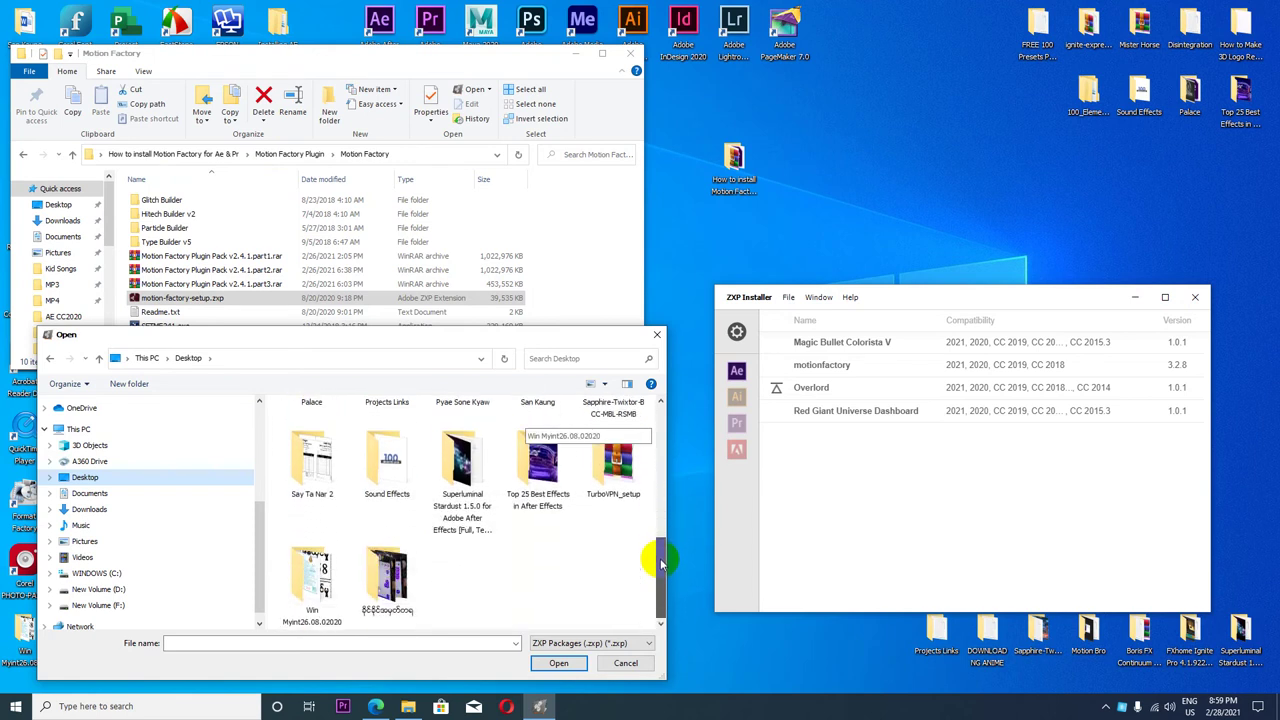
{"action": "left_click_drag", "start_coordinate": [660, 537], "coordinate": [657, 462]}
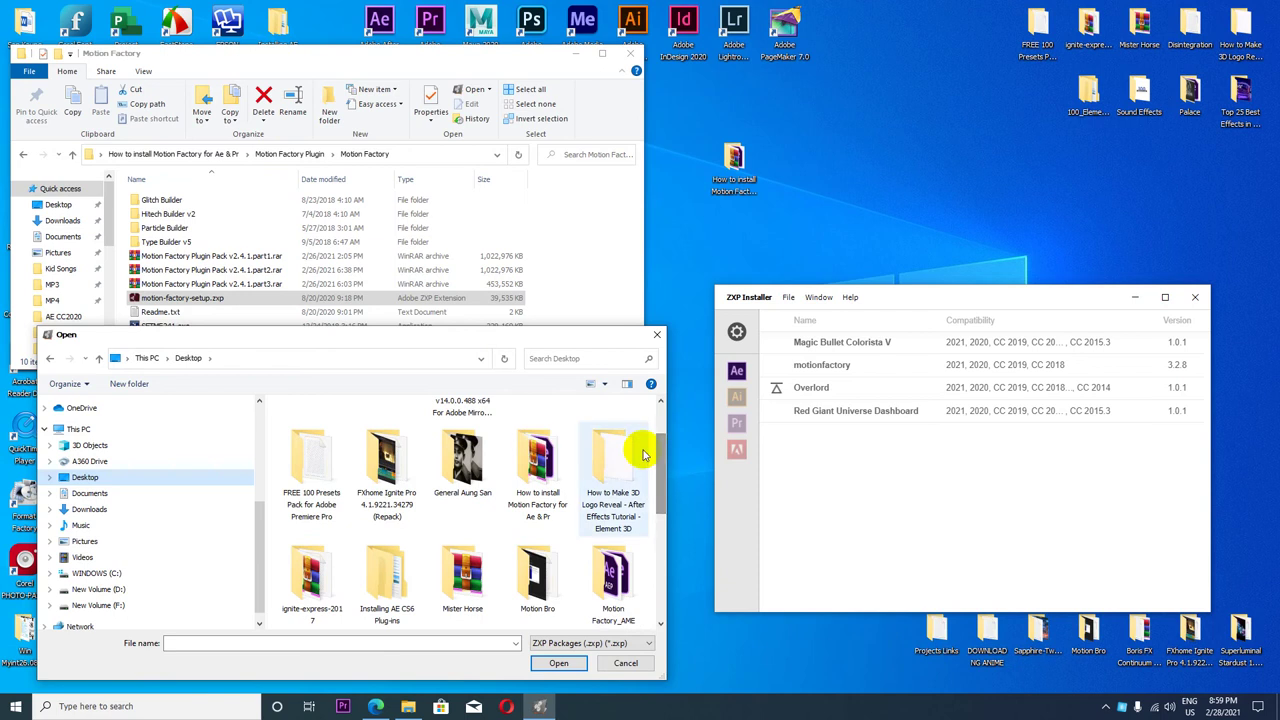
{"action": "double_click", "coordinate": [542, 467]}
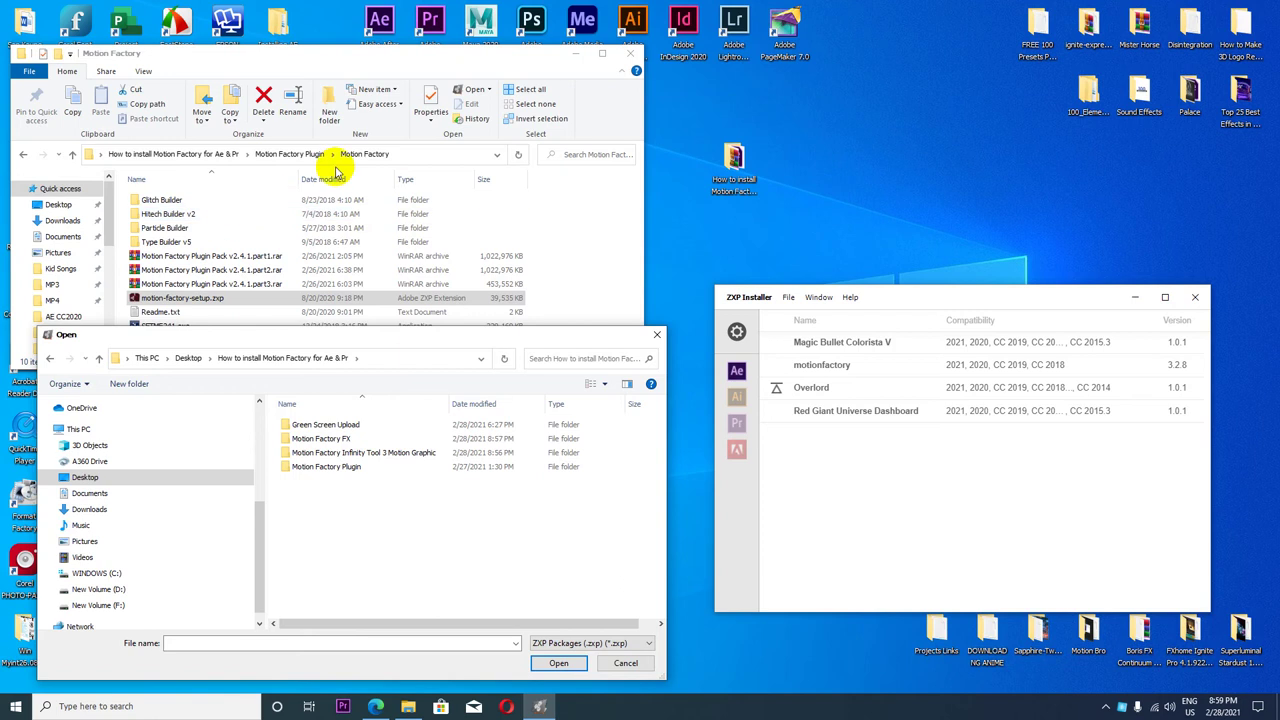
{"action": "double_click", "coordinate": [330, 466]}
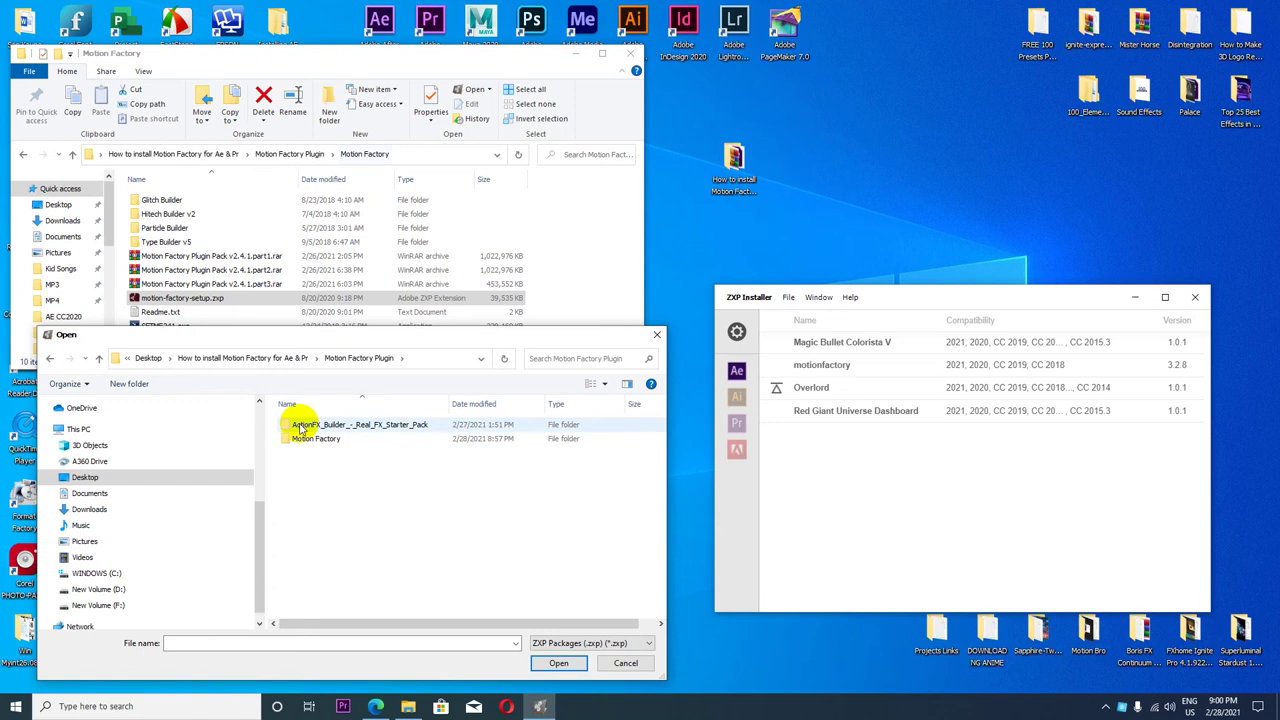
{"action": "double_click", "coordinate": [314, 441]}
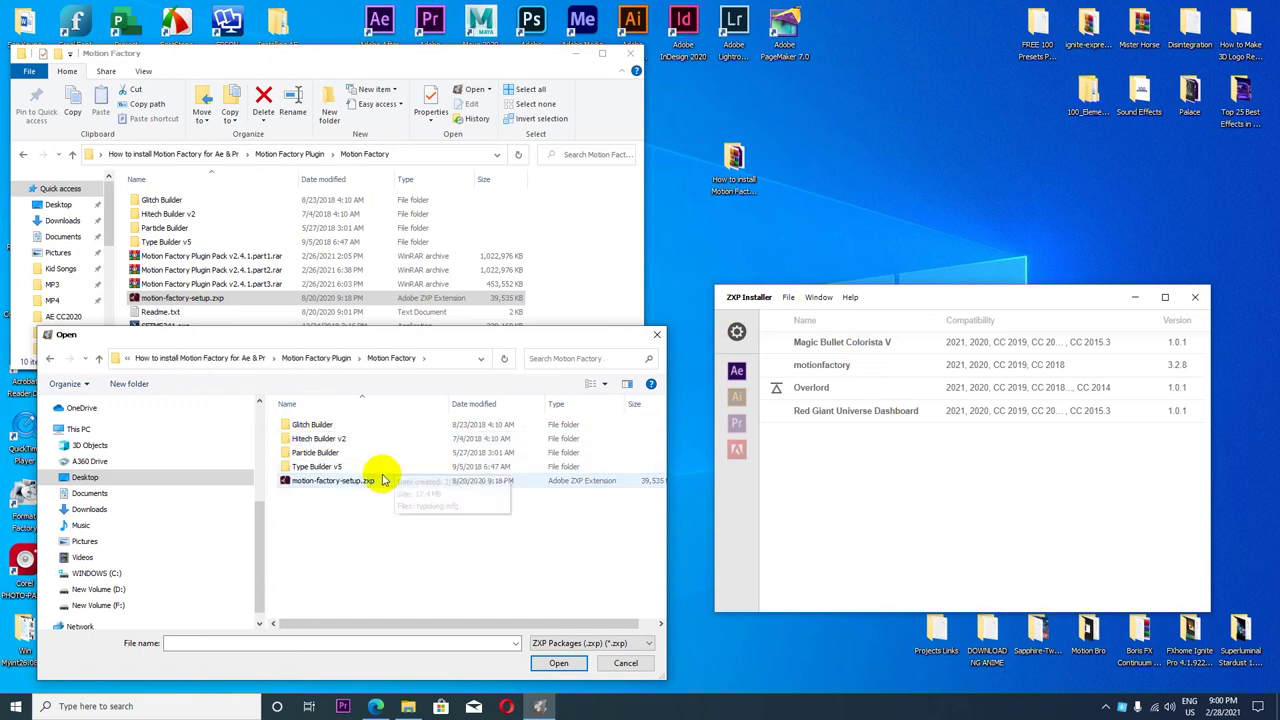
{"action": "left_click", "coordinate": [345, 481]}
{"action": "left_click", "coordinate": [558, 663]}
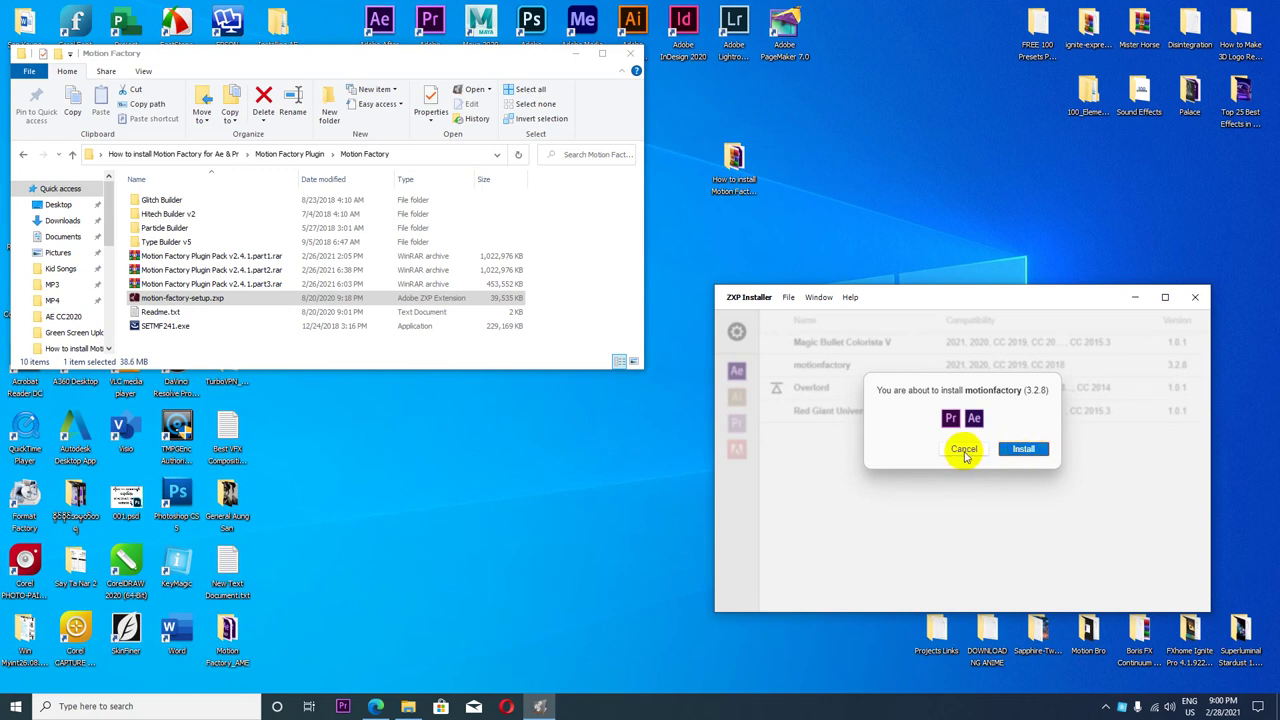
- Install motionfactory 3.2.8 and close the success message
{"action": "left_click", "coordinate": [1036, 455]}
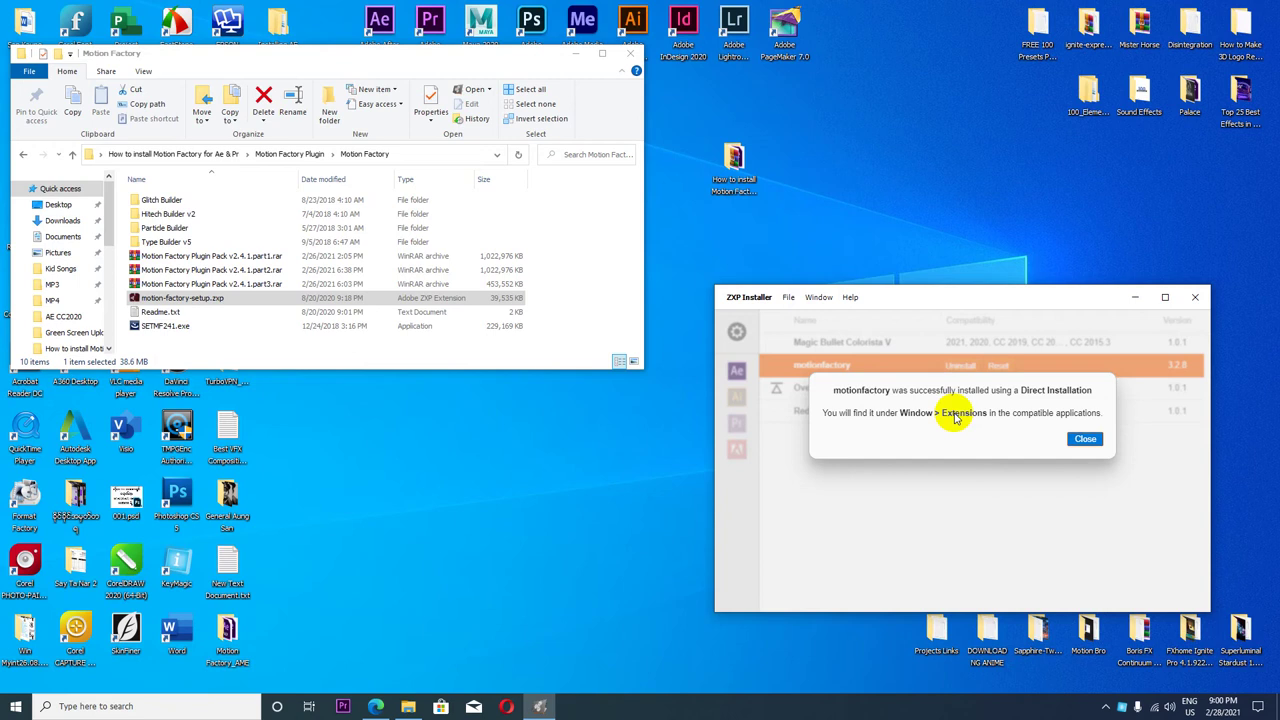
{"action": "left_click", "coordinate": [1087, 440]}
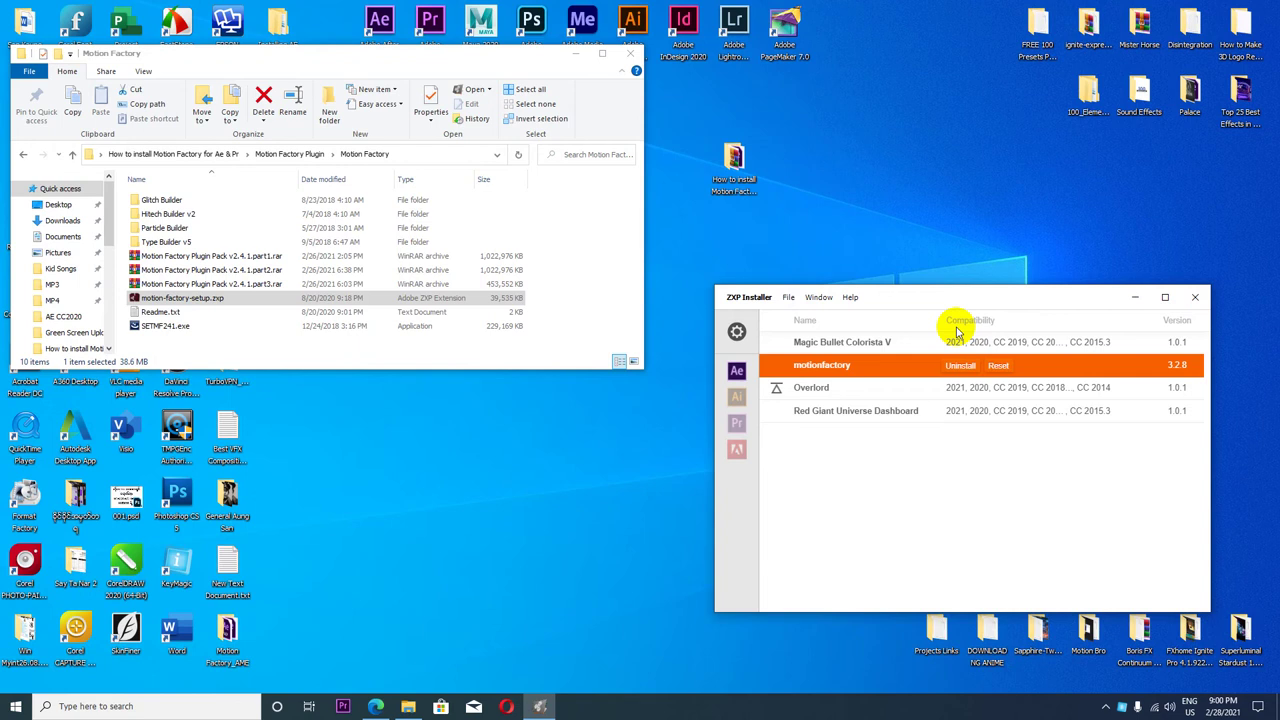
{"action": "left_click", "coordinate": [858, 466]}
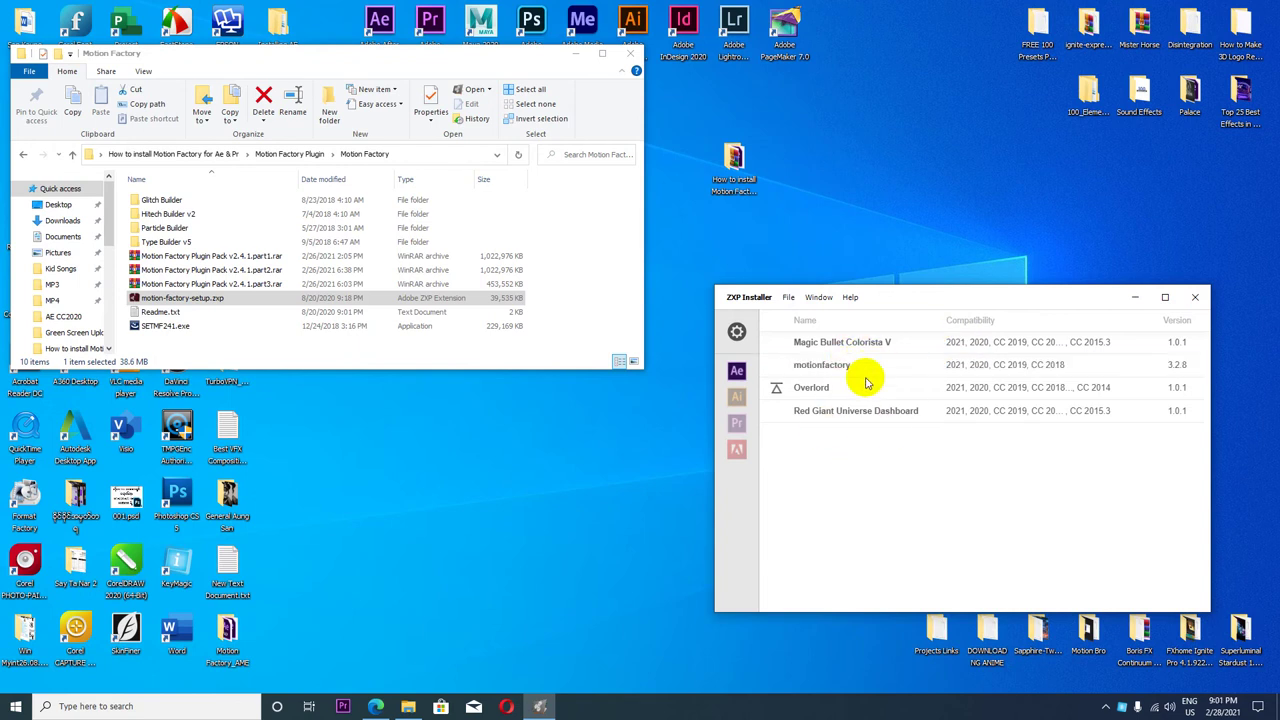
{"action": "left_click", "coordinate": [686, 337]}
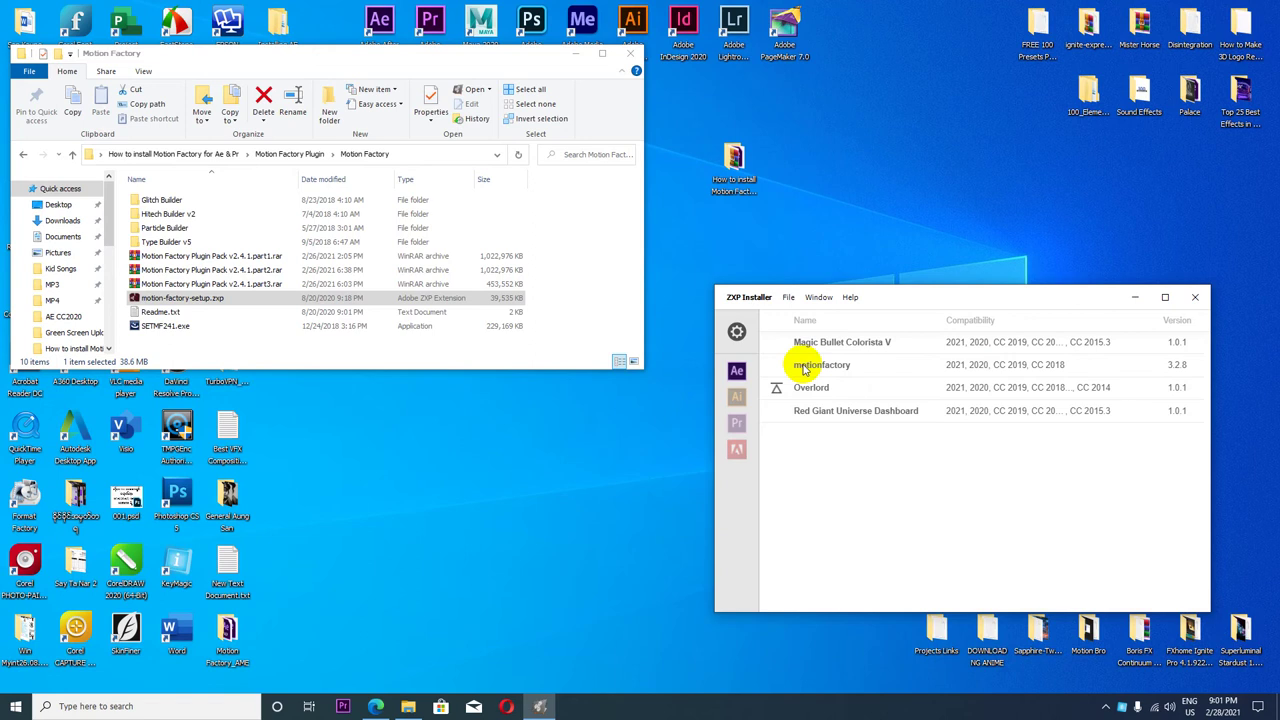
{"action": "mouse_move", "coordinate": [757, 333]}
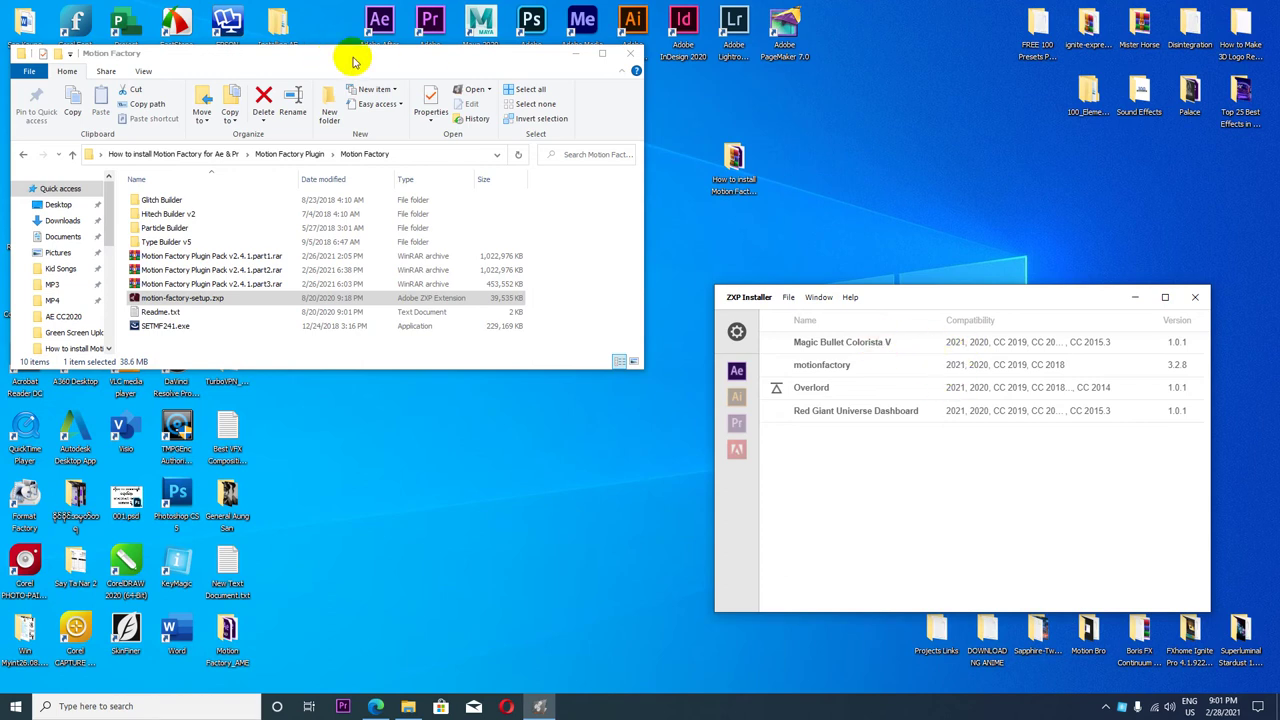
- Delete motion-factory-setup.zxp from the Motion Factory folder
{"action": "left_click_drag", "start_coordinate": [350, 56], "coordinate": [352, 90]}
{"action": "left_click", "coordinate": [380, 30]}
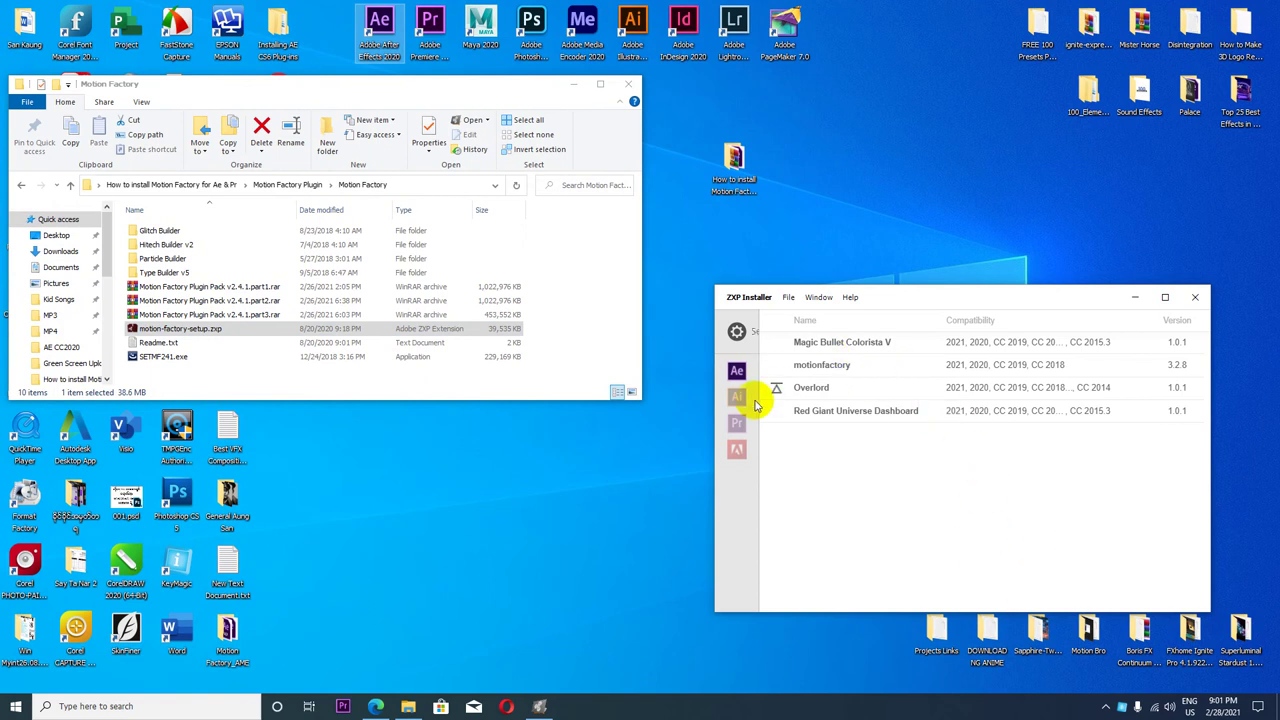
{"action": "mouse_move", "coordinate": [735, 432]}
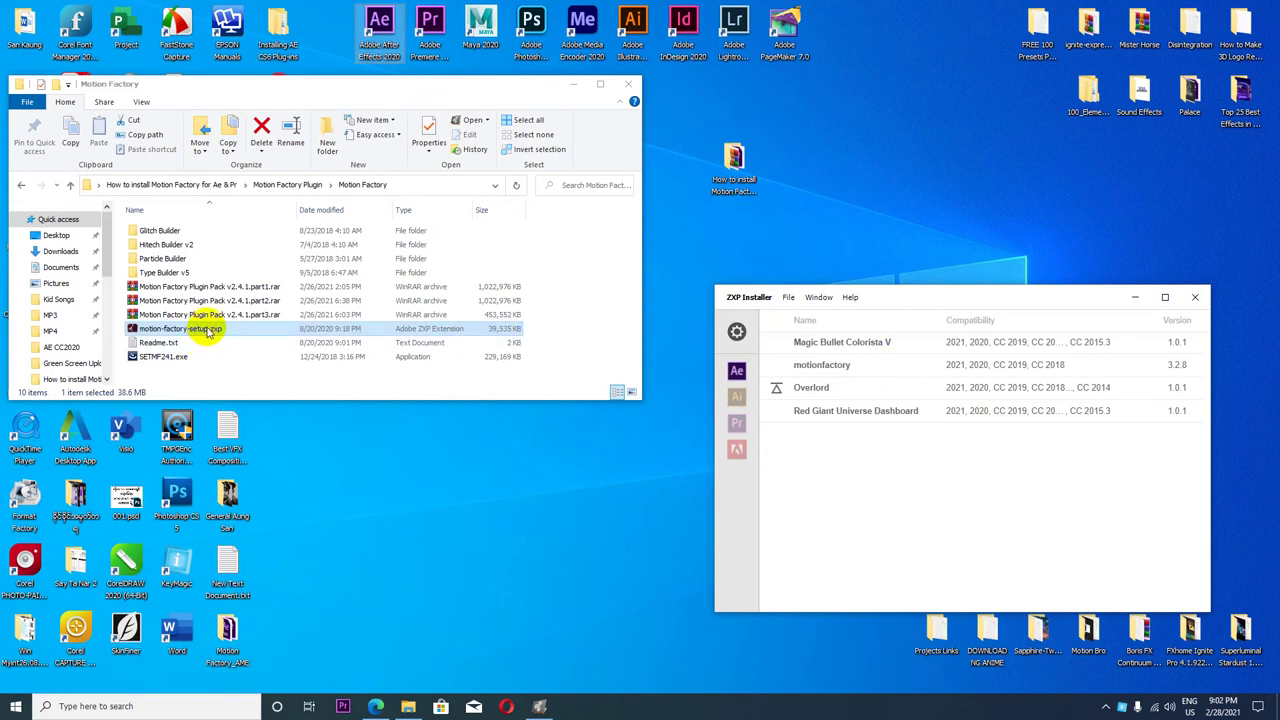
{"action": "left_click", "coordinate": [265, 128]}
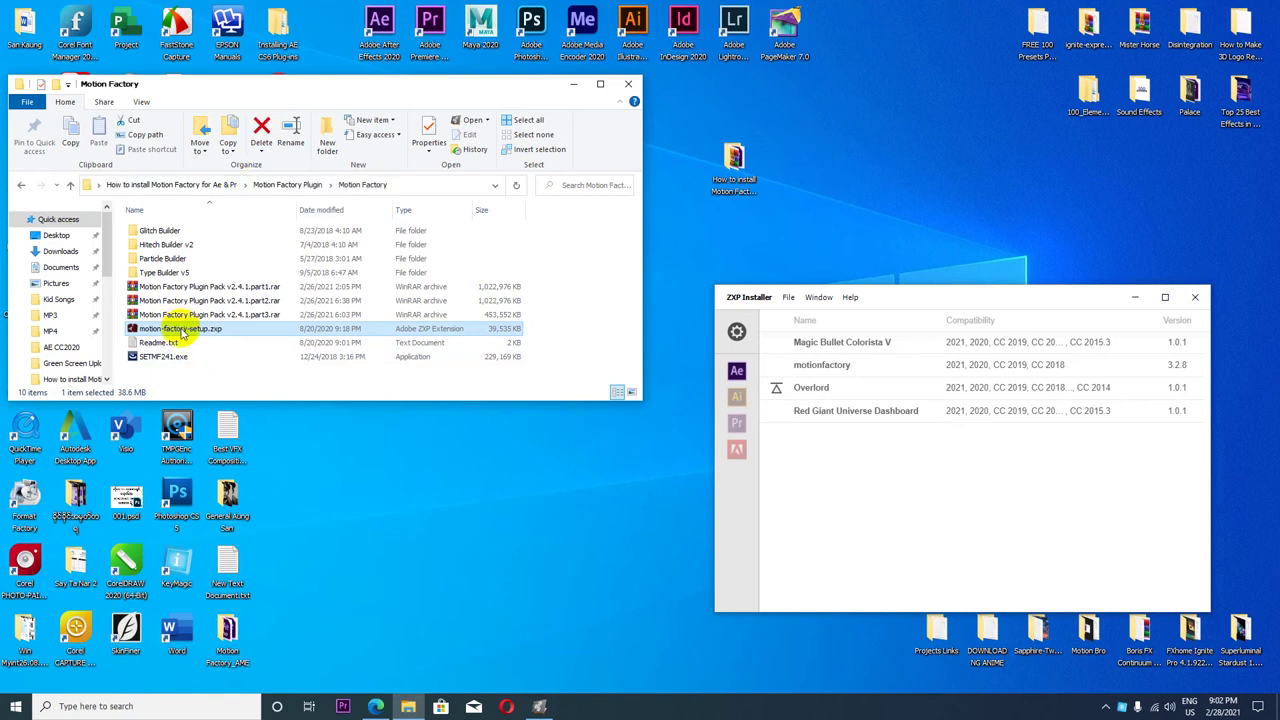
{"action": "left_click", "coordinate": [262, 125]}
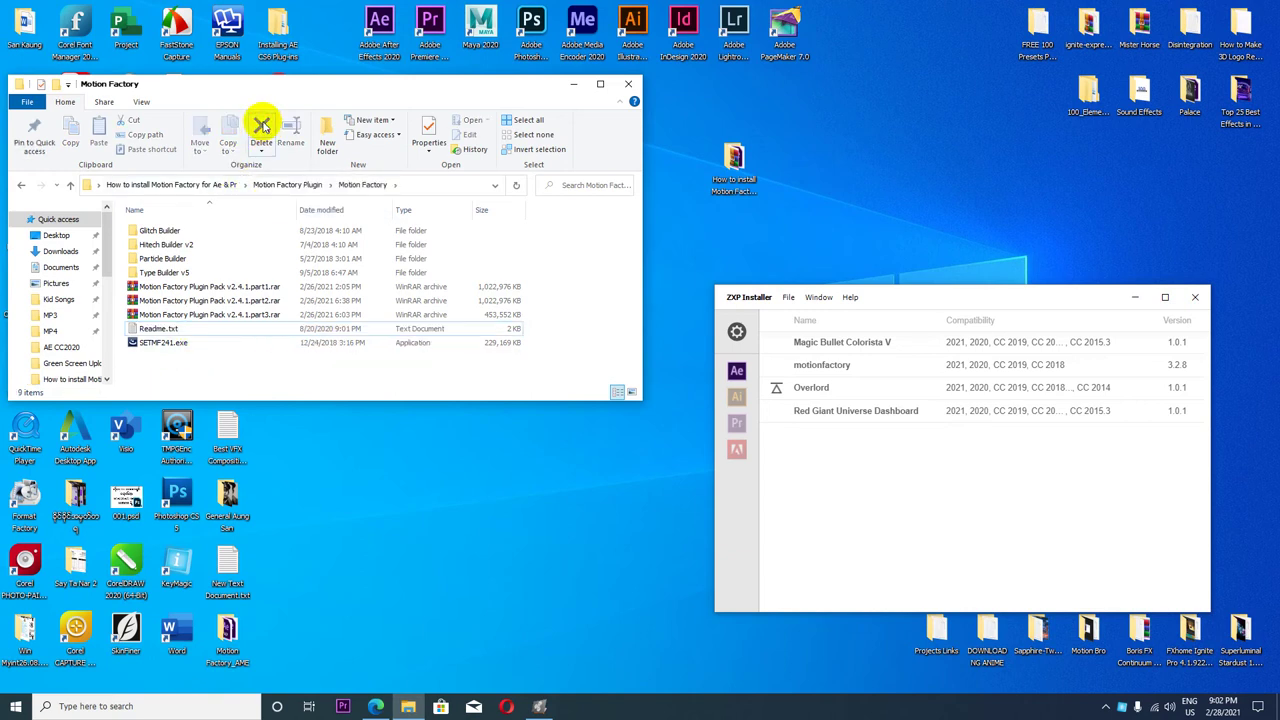
- Run SETMF241.exe as administrator
{"action": "left_click", "coordinate": [150, 344]}
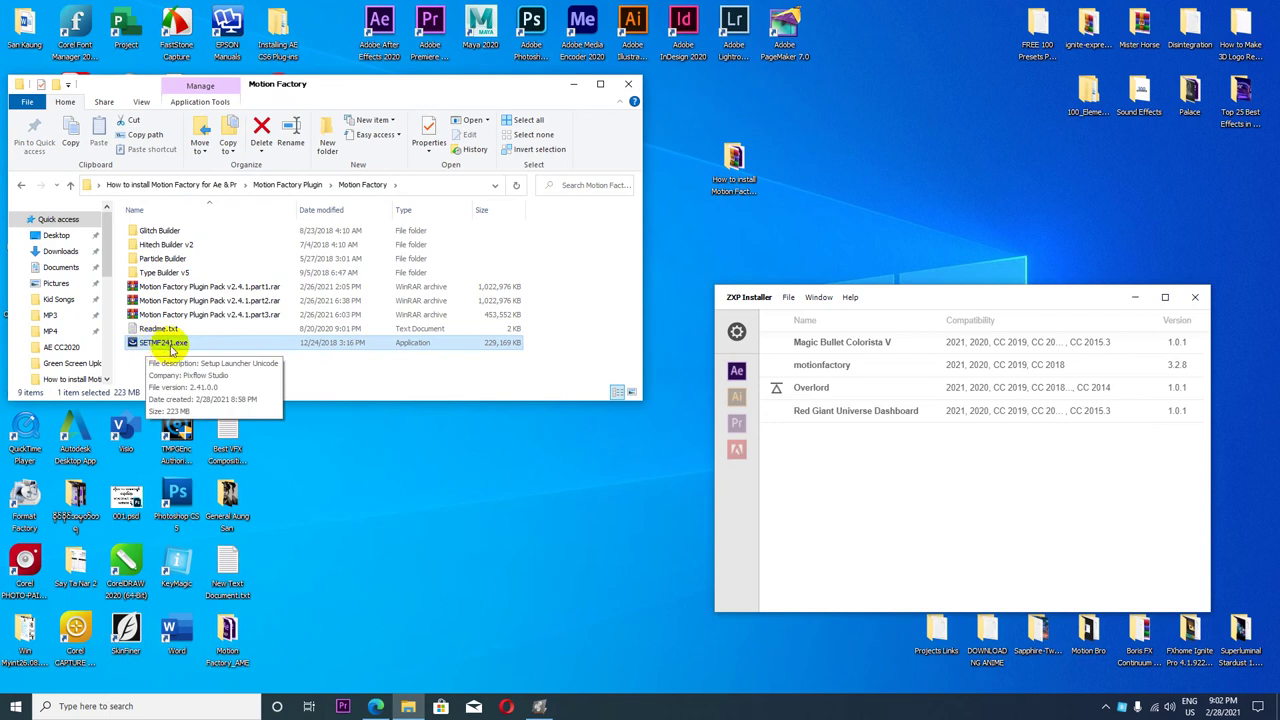
{"action": "right_click", "coordinate": [175, 345]}
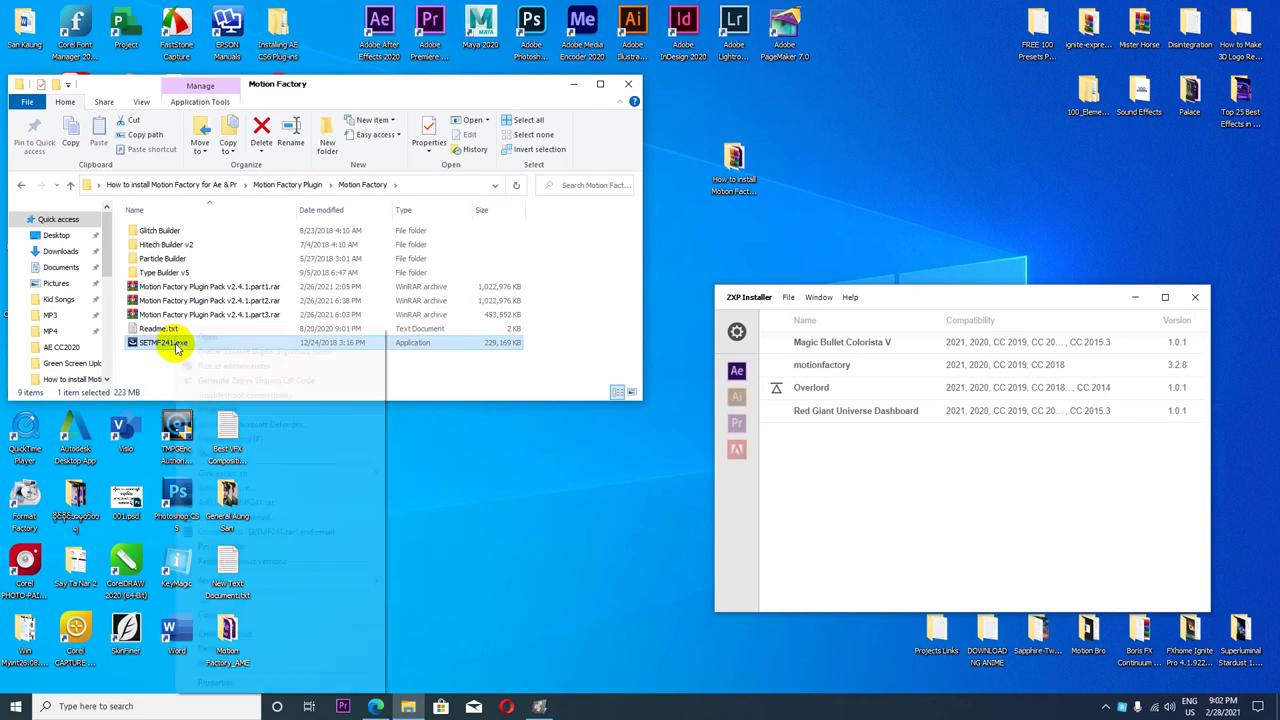
{"action": "left_click", "coordinate": [250, 366]}
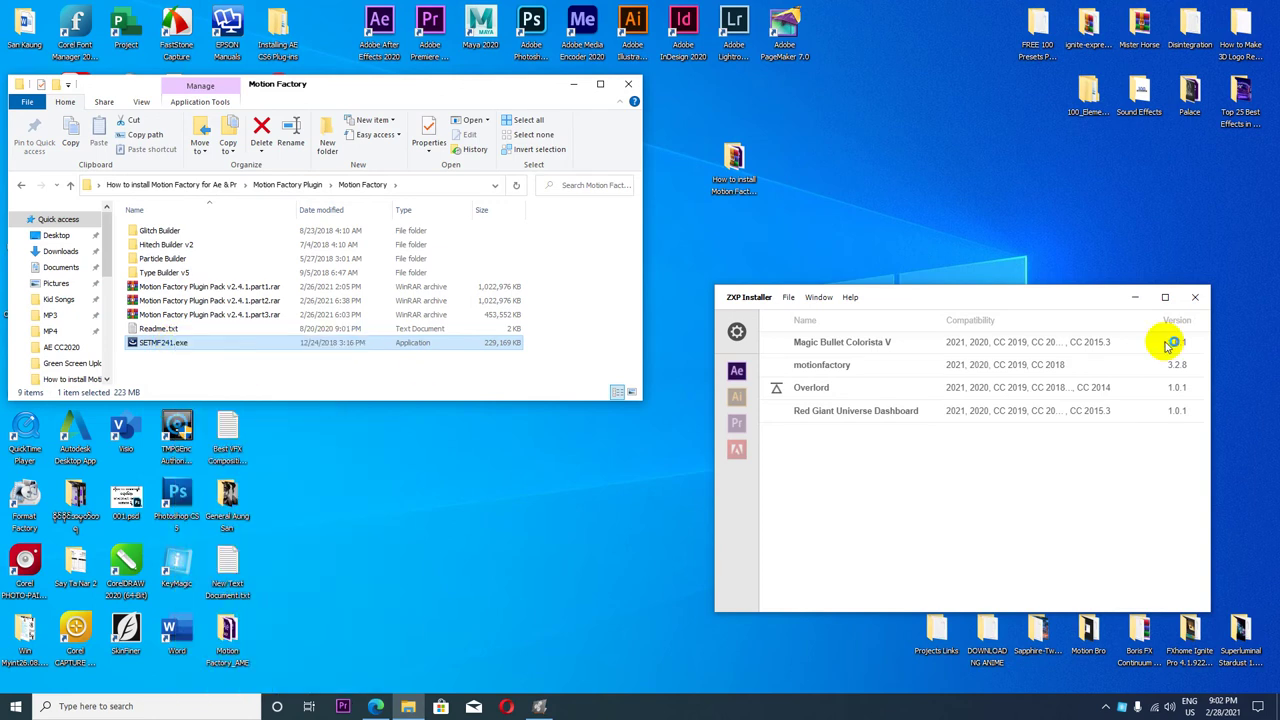
- Close ZXP Installer and run the Motion Factory wizard through its welcome page and Install
{"action": "left_click", "coordinate": [1194, 297]}
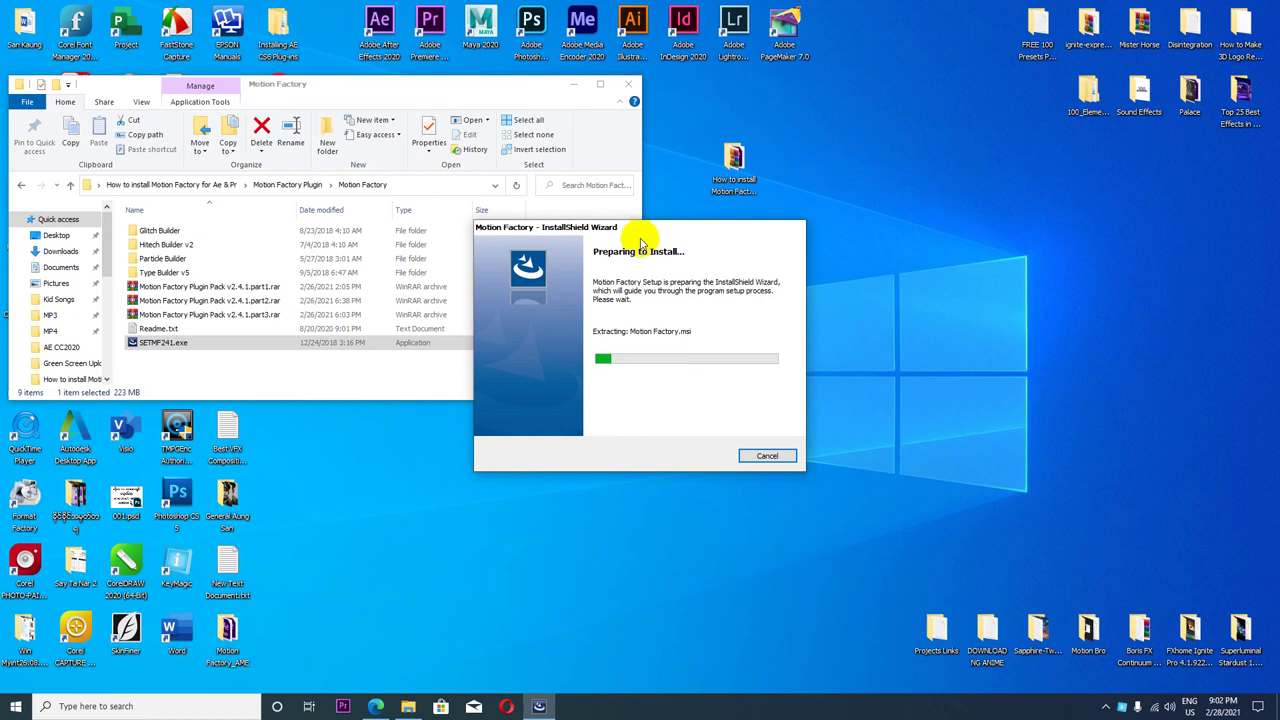
{"action": "left_click_drag", "start_coordinate": [651, 238], "coordinate": [866, 246]}
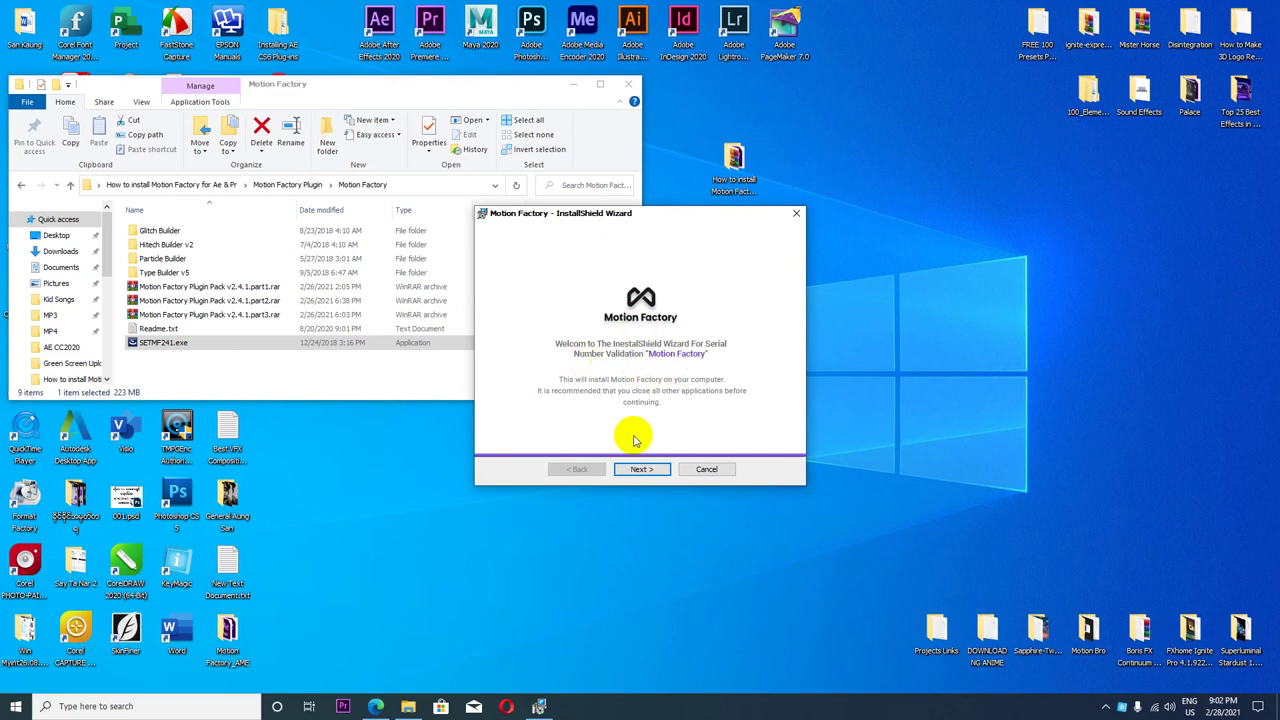
{"action": "left_click", "coordinate": [642, 470]}
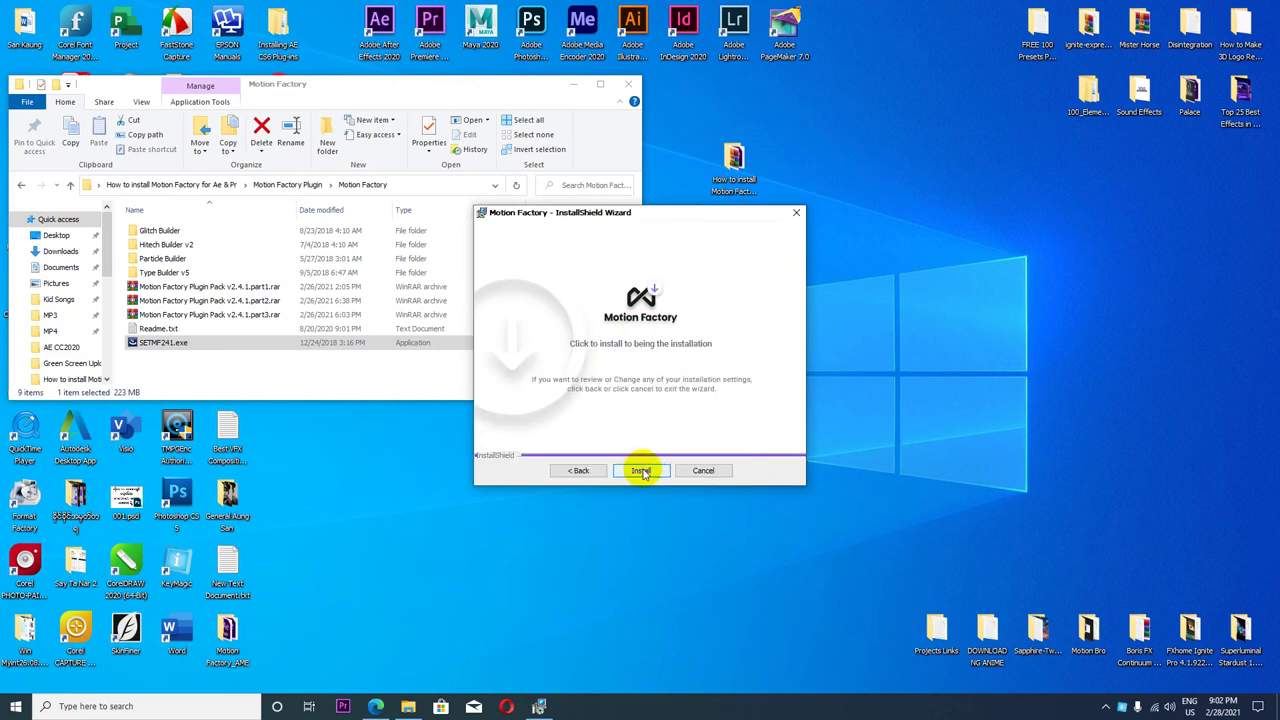
{"action": "left_click", "coordinate": [641, 471]}
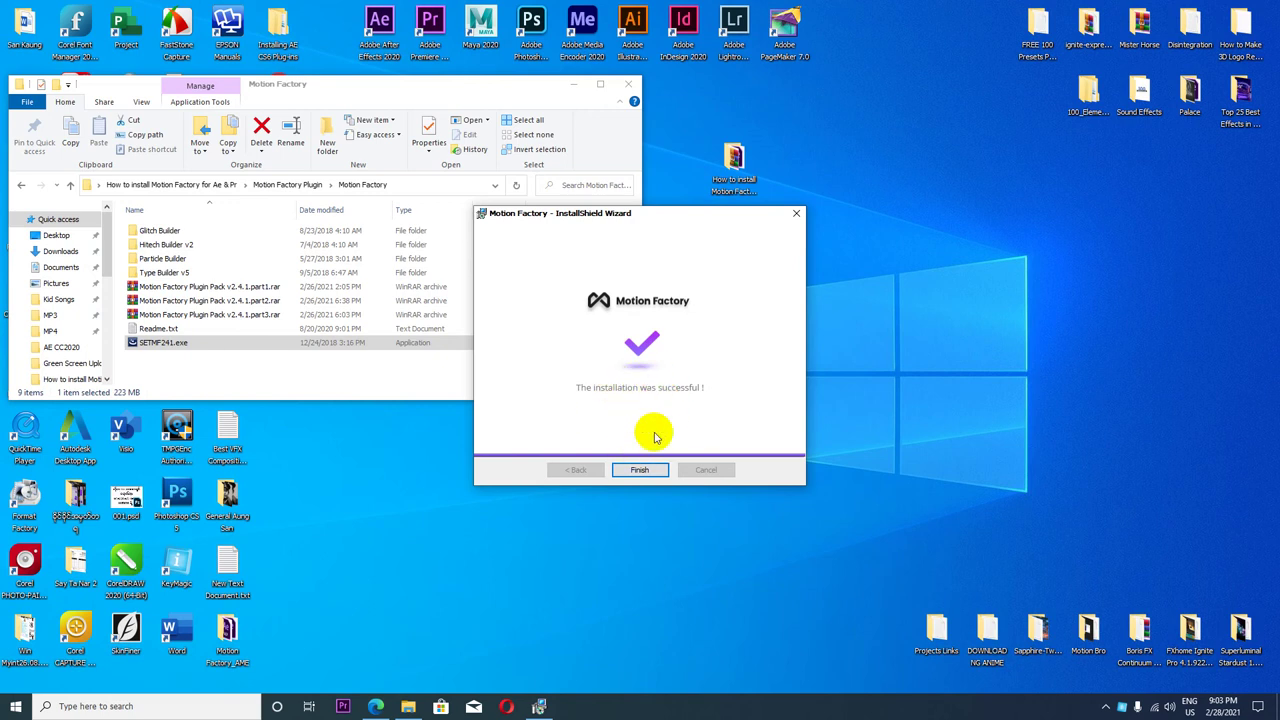
- Finish the wizard, centre the Explorer window and delete SETMF241.exe
{"action": "left_click", "coordinate": [640, 470]}
{"action": "left_click_drag", "start_coordinate": [734, 160], "coordinate": [1140, 230]}
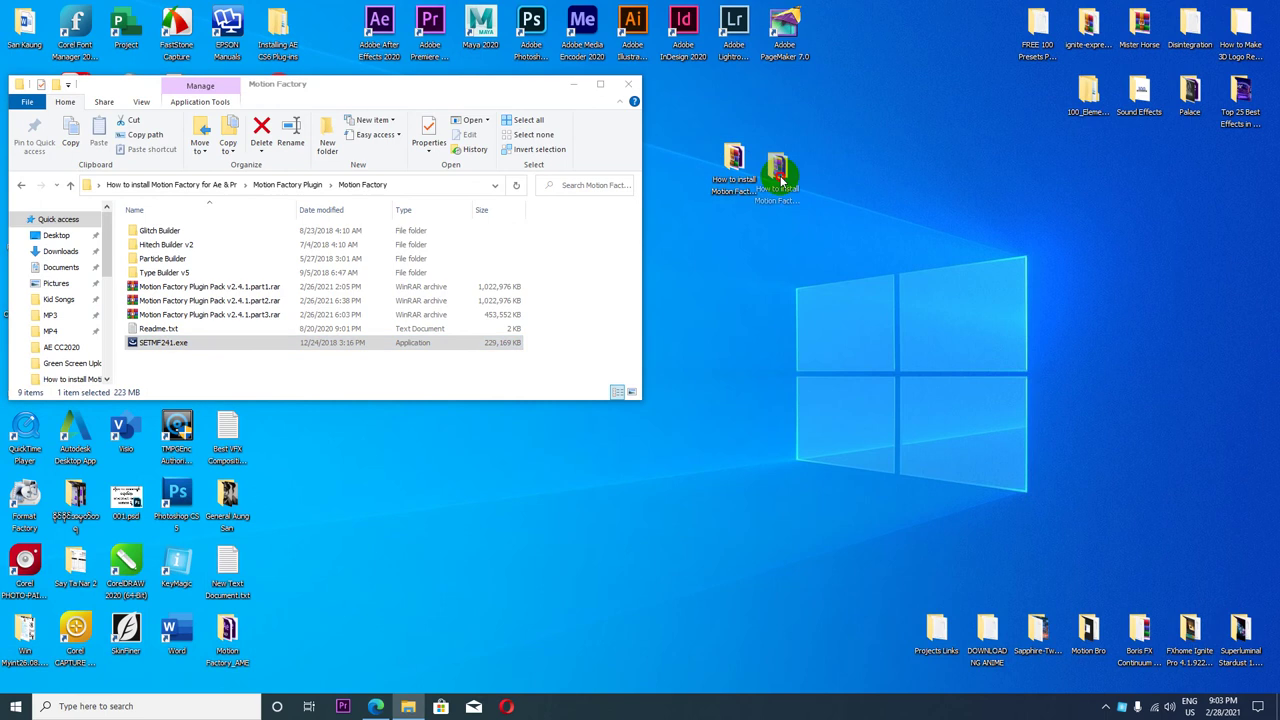
{"action": "left_click_drag", "start_coordinate": [445, 88], "coordinate": [824, 154]}
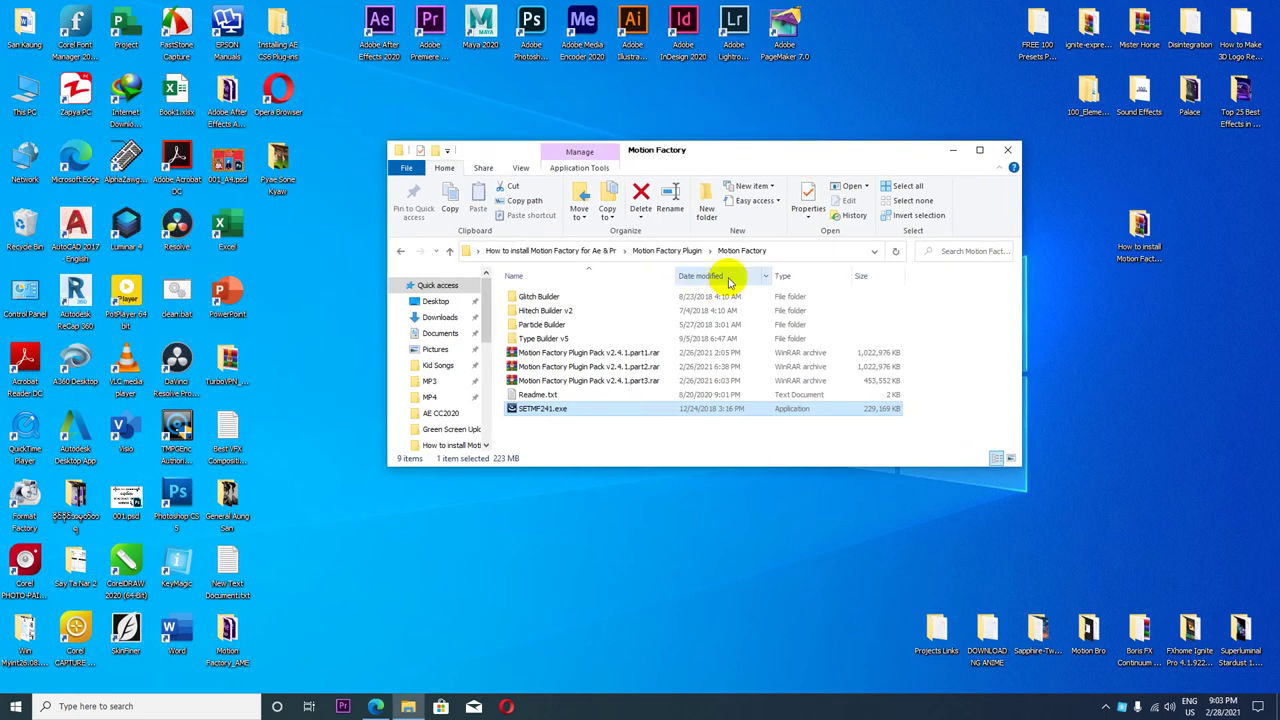
{"action": "left_click", "coordinate": [643, 197]}
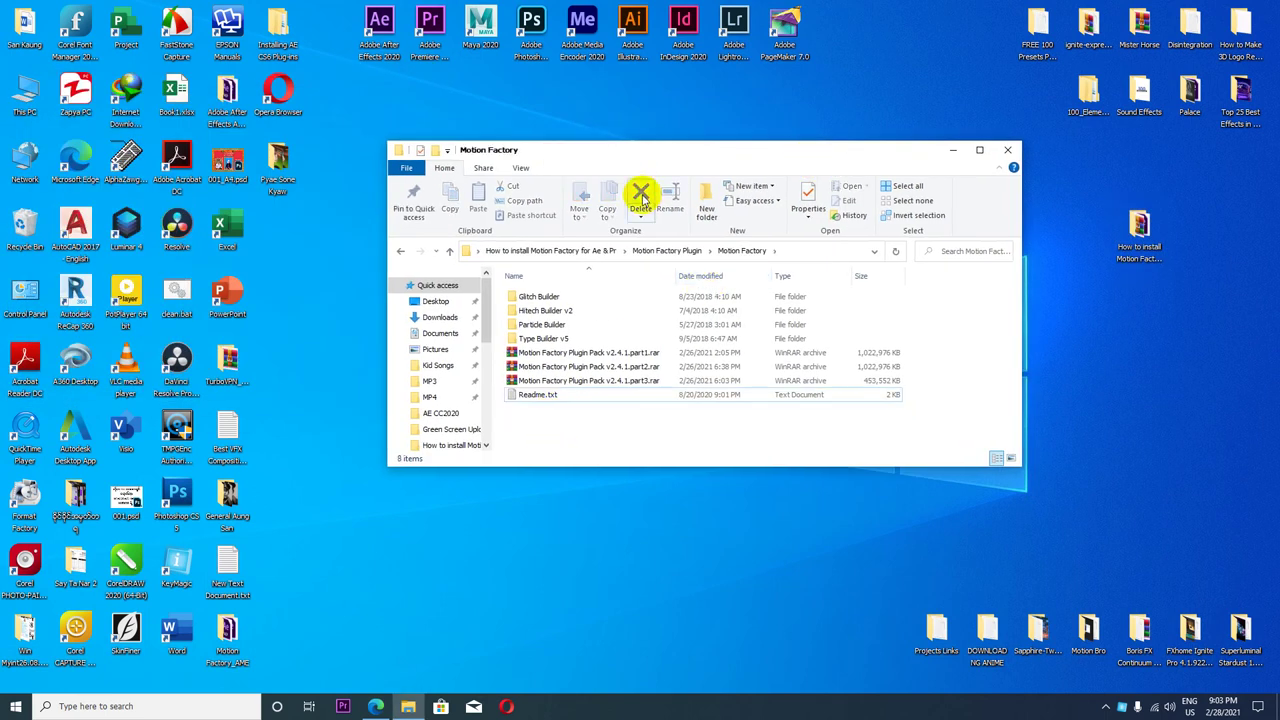
- Open Readme.txt in Notepad and scroll through its installation steps
{"action": "double_click", "coordinate": [535, 395]}
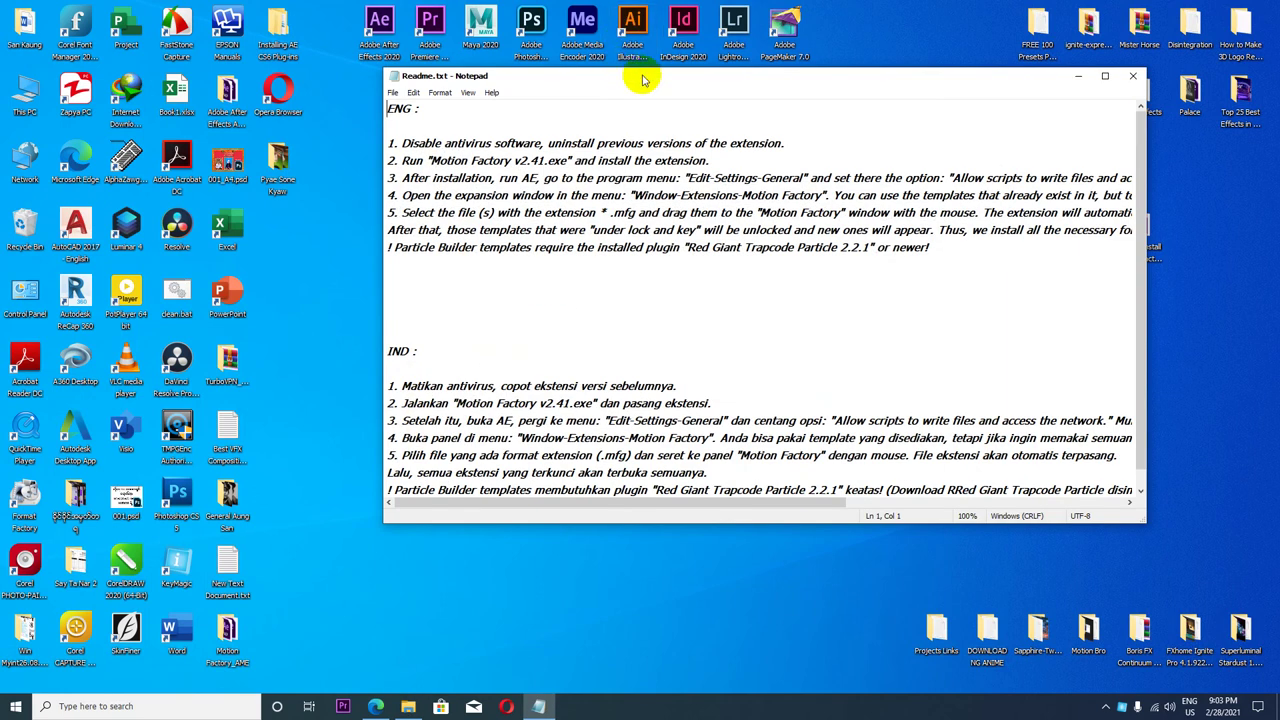
{"action": "left_click_drag", "start_coordinate": [643, 80], "coordinate": [440, 103]}
{"action": "scroll", "coordinate": [311, 290], "scroll_direction": "down", "scroll_amount": 1}
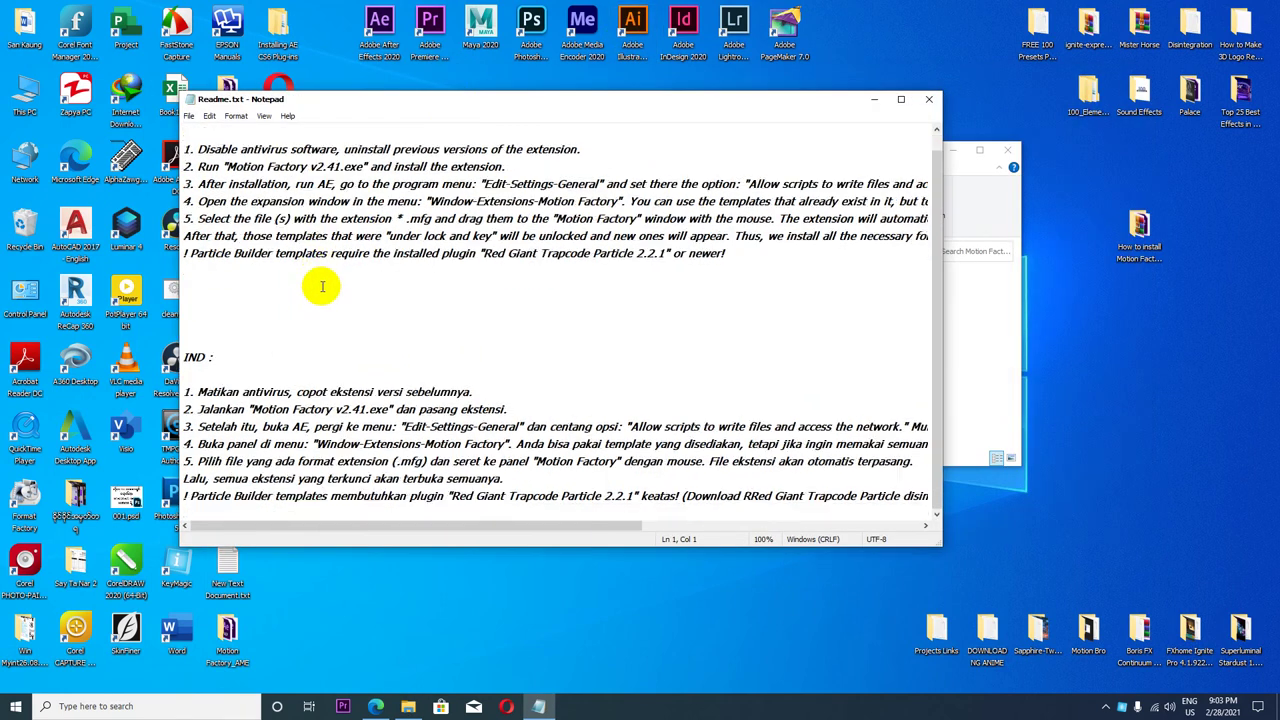
{"action": "scroll", "coordinate": [322, 287], "scroll_direction": "up", "scroll_amount": 1}
{"action": "scroll", "coordinate": [322, 287], "scroll_direction": "down", "scroll_amount": 1}
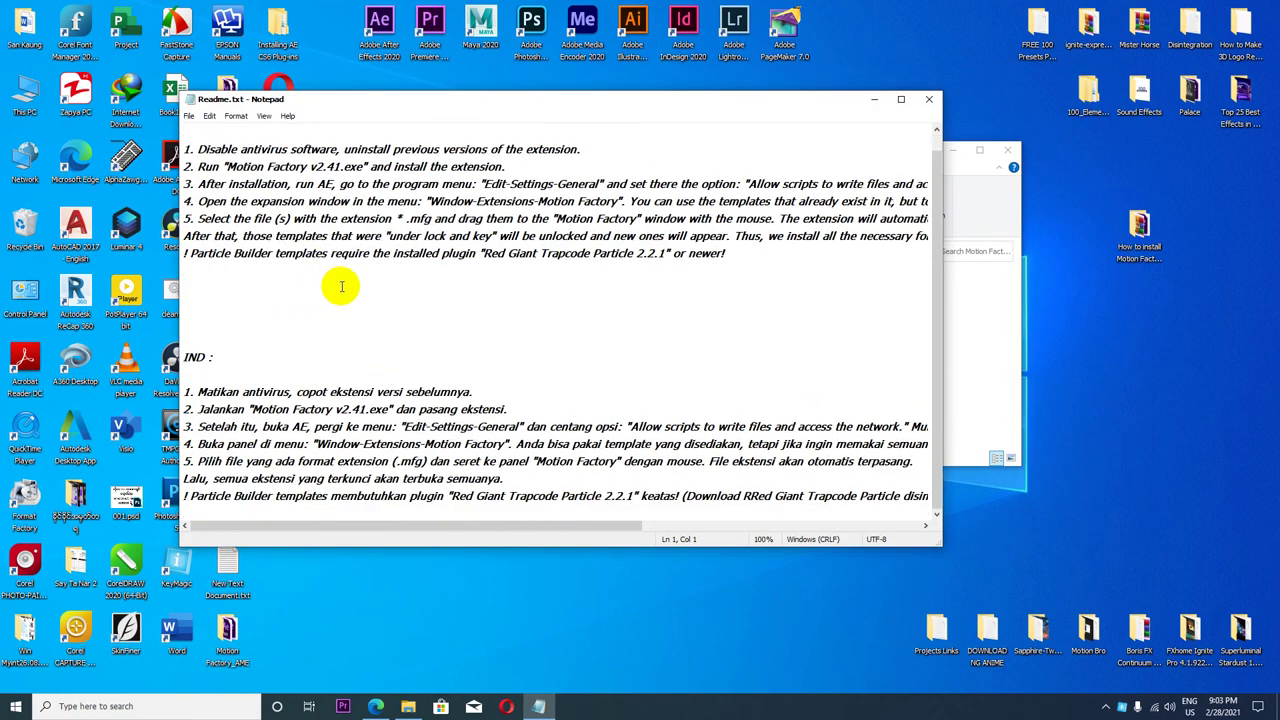
{"action": "scroll", "coordinate": [341, 287], "scroll_direction": "up", "scroll_amount": 1}
{"action": "scroll", "coordinate": [341, 287], "scroll_direction": "down", "scroll_amount": 1}
{"action": "scroll", "coordinate": [341, 287], "scroll_direction": "up", "scroll_amount": 1}
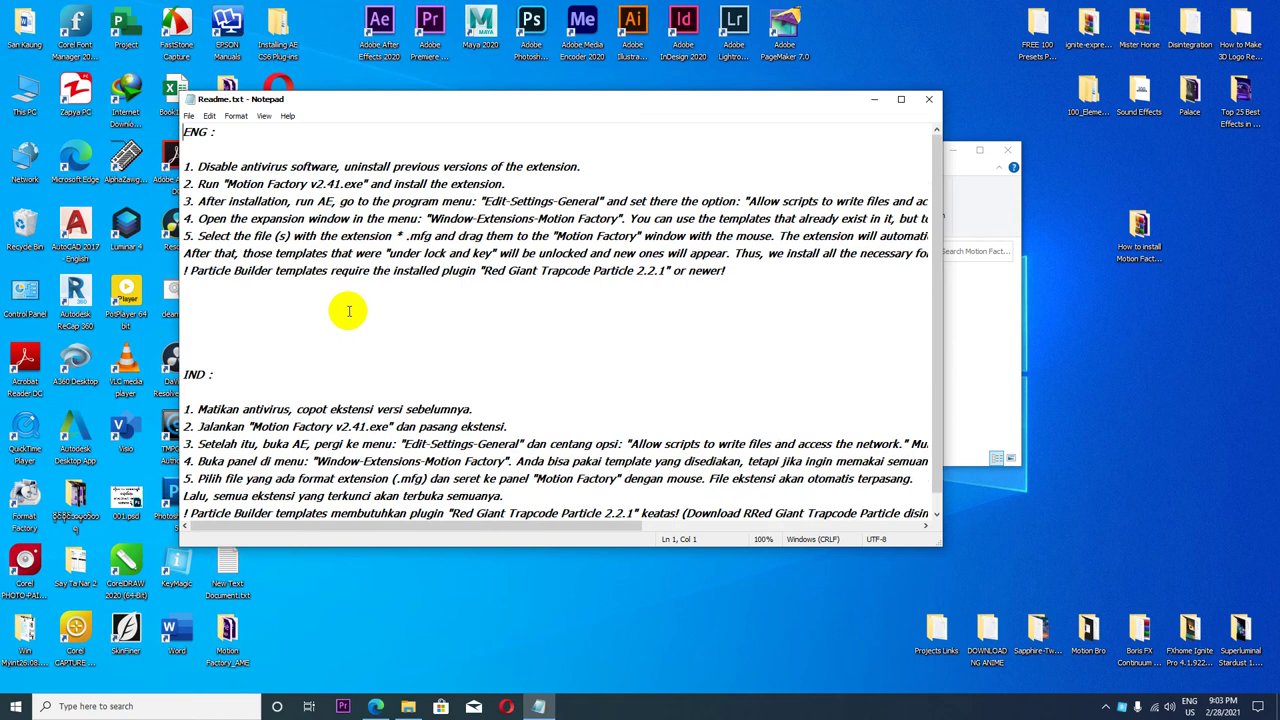
- Close and delete Readme.txt, then go back to the How to install Motion Factory for Ae & Pr folder
{"action": "left_click", "coordinate": [932, 98]}
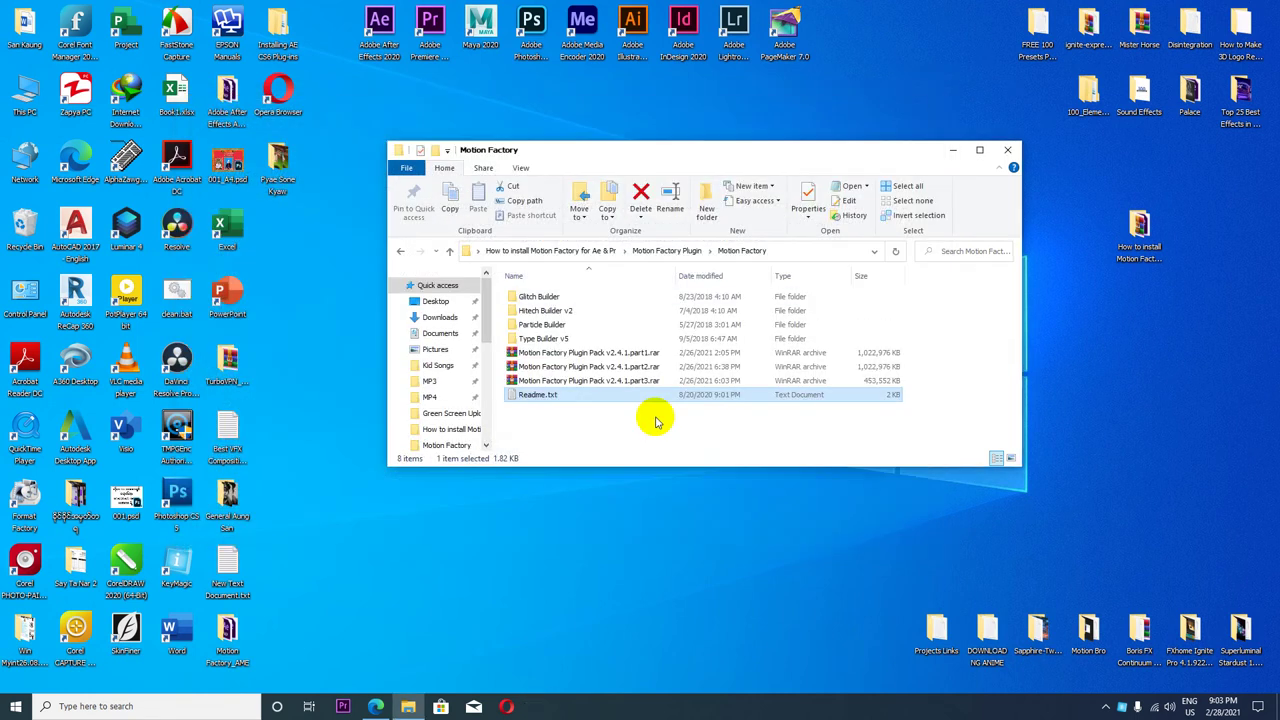
{"action": "left_click", "coordinate": [640, 197]}
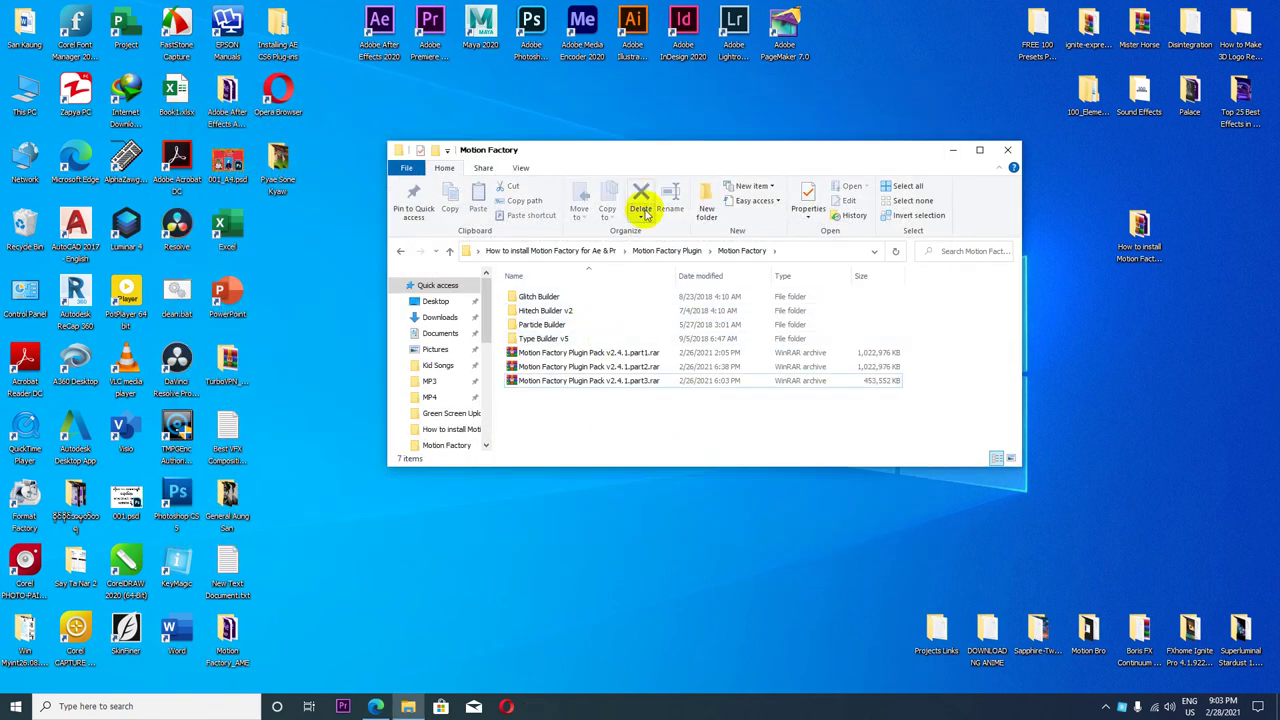
{"action": "mouse_move", "coordinate": [680, 155]}
{"action": "left_mouse_down"}
{"action": "mouse_move", "coordinate": [653, 153]}
{"action": "mouse_move", "coordinate": [708, 82]}
{"action": "left_mouse_up"}
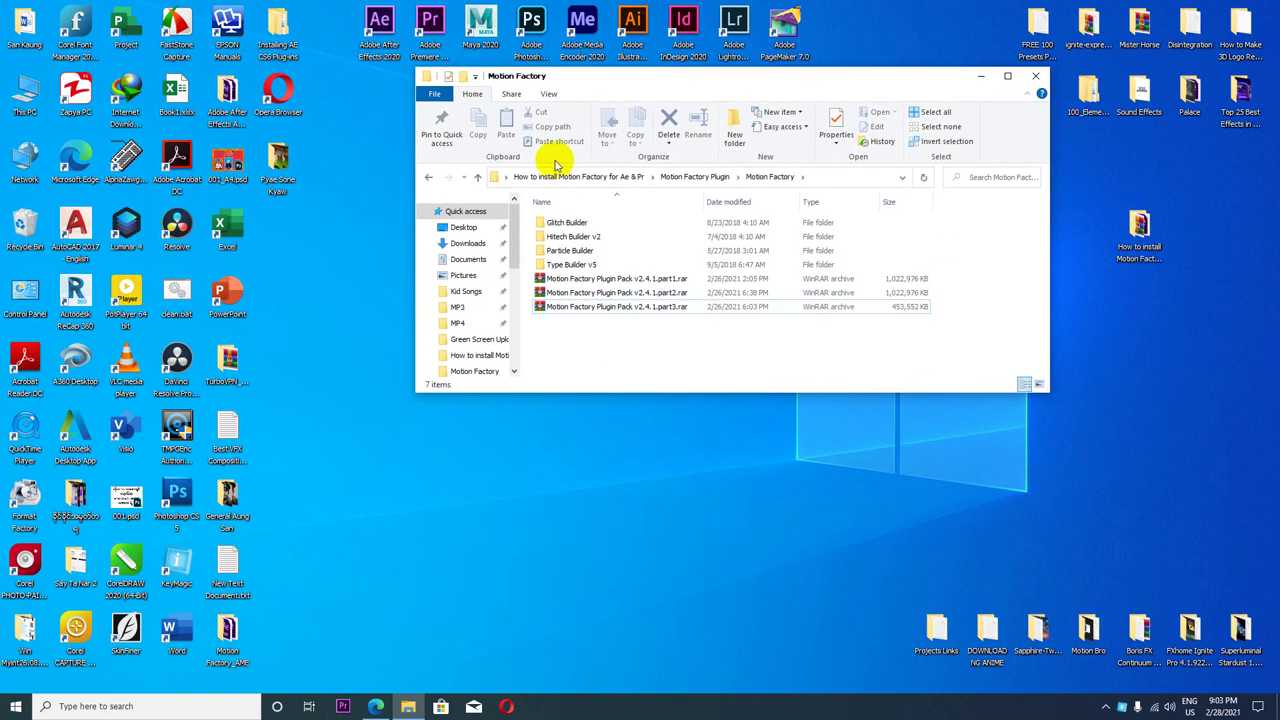
{"action": "left_click", "coordinate": [429, 179]}
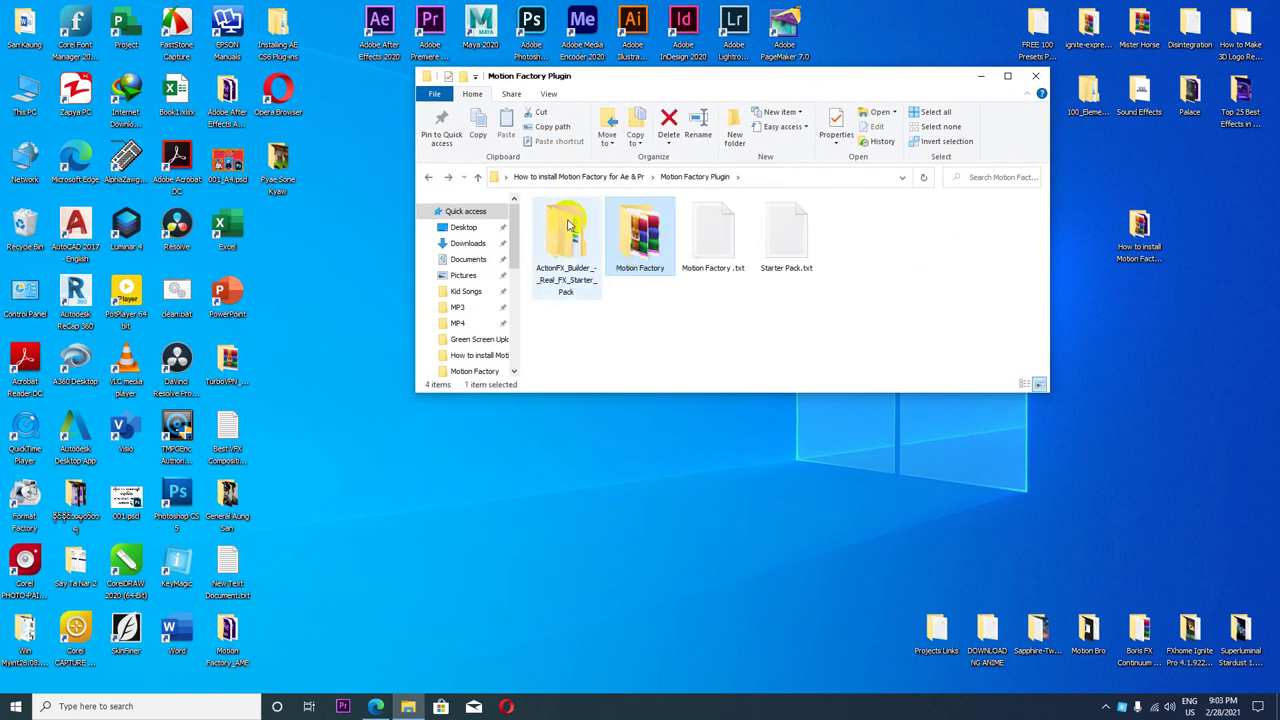
{"action": "left_click", "coordinate": [429, 177]}
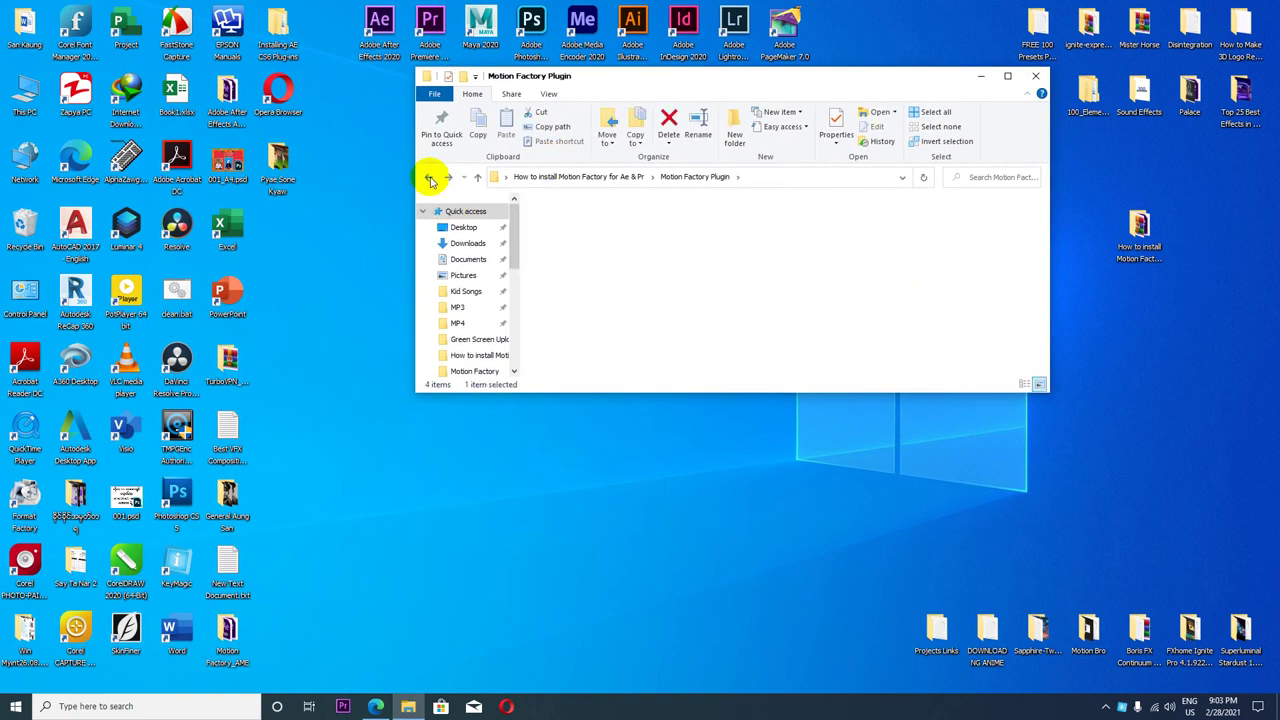
- Browse the Motion Factory Infinity Tool 3 folder and its three folders, then go back
{"action": "left_click", "coordinate": [710, 250]}
{"action": "double_click", "coordinate": [710, 250]}
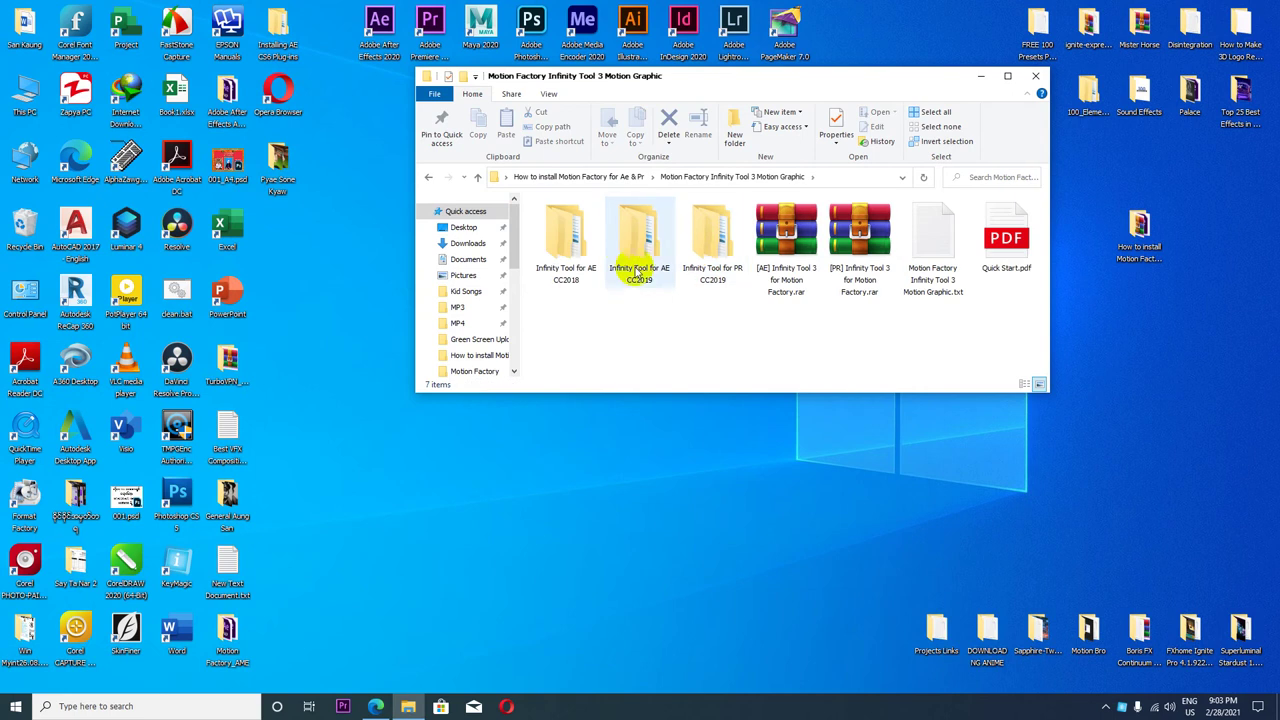
{"action": "left_click_drag", "start_coordinate": [758, 318], "coordinate": [560, 234]}
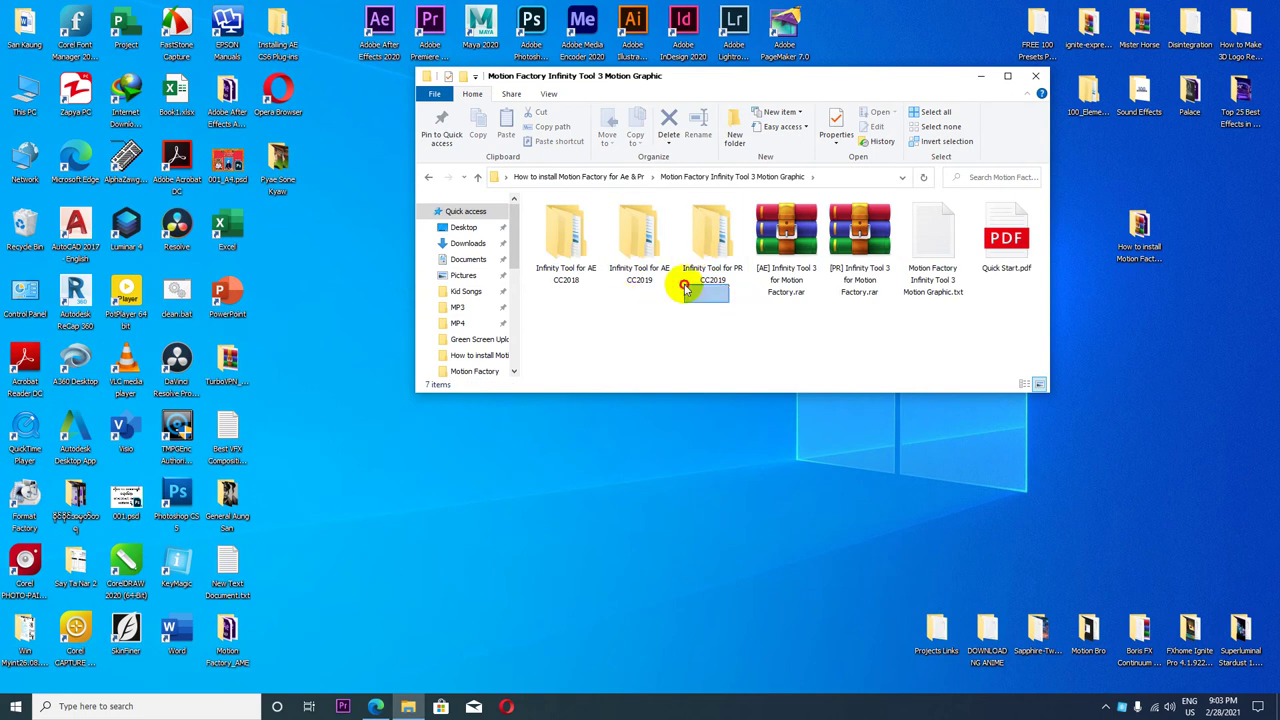
{"action": "left_click", "coordinate": [429, 177]}
- Browse the Motion Factory FX folder's FX Master items, then return and reposition the window
{"action": "double_click", "coordinate": [634, 255]}
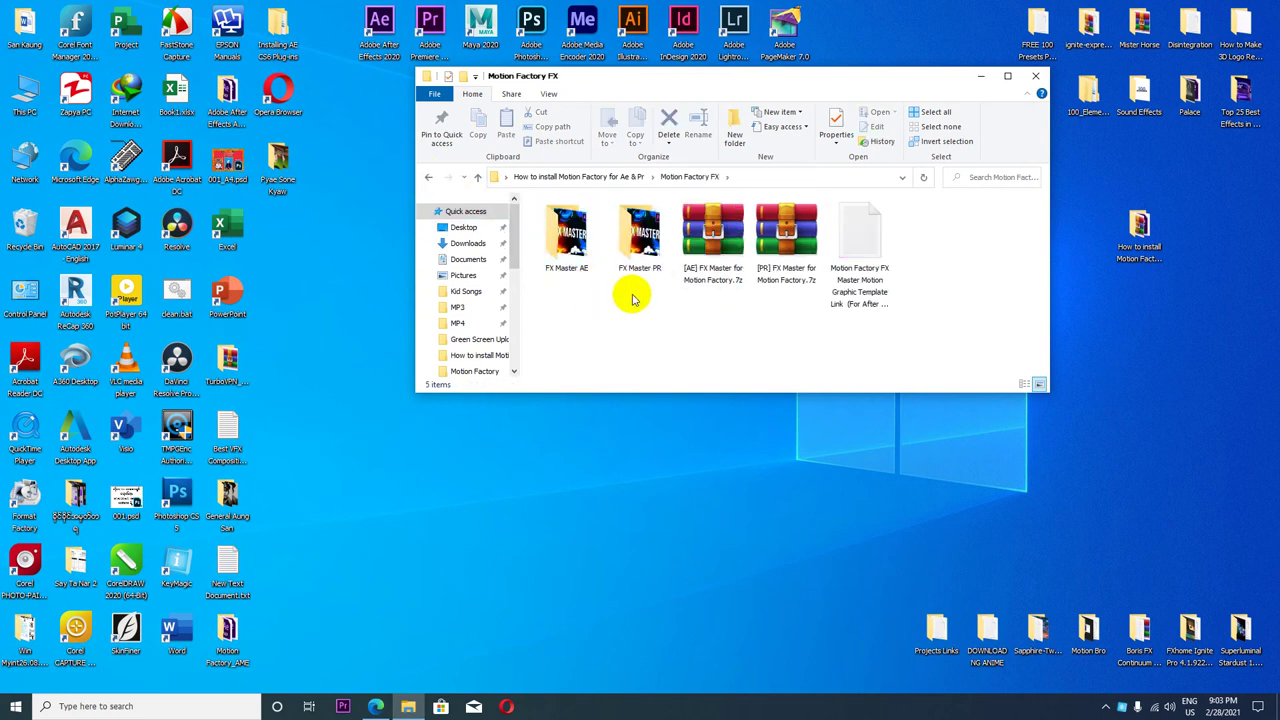
{"action": "left_click_drag", "start_coordinate": [640, 294], "coordinate": [549, 257]}
{"action": "left_click", "coordinate": [643, 296]}
{"action": "left_click_drag", "start_coordinate": [643, 296], "coordinate": [594, 257]}
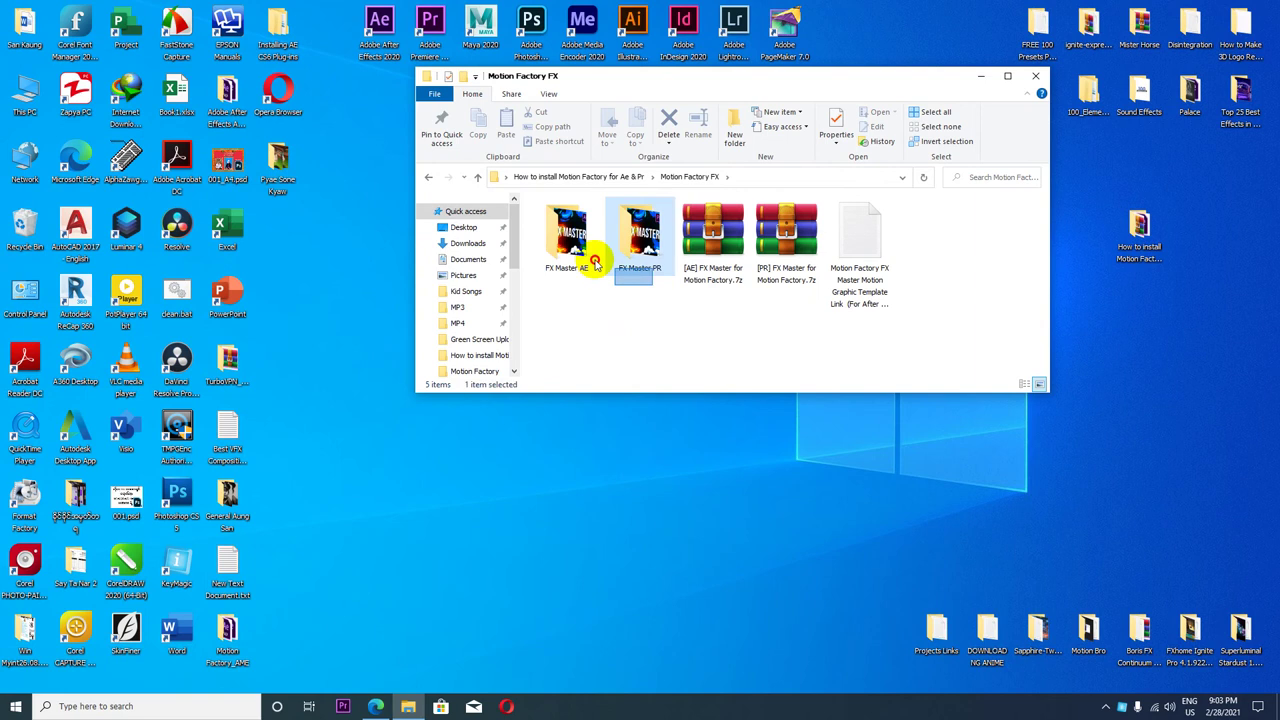
{"action": "left_click", "coordinate": [429, 177]}
{"action": "left_click", "coordinate": [447, 32]}
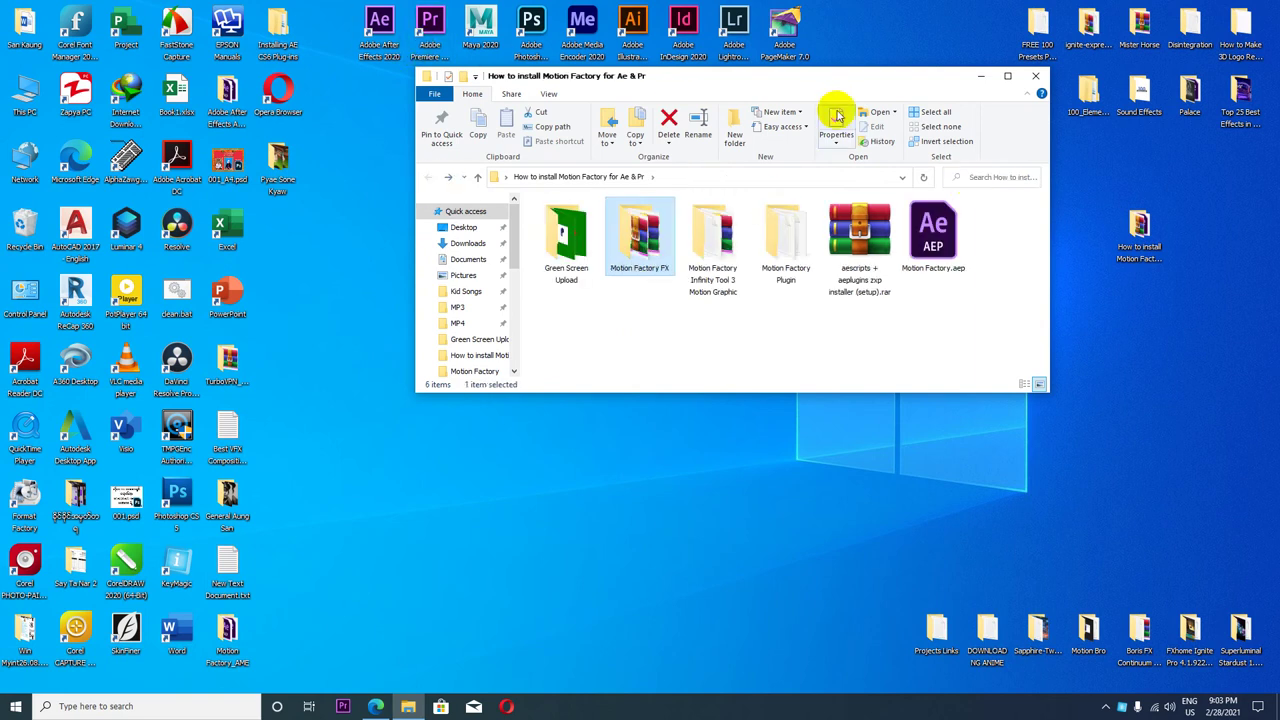
{"action": "left_click_drag", "start_coordinate": [859, 80], "coordinate": [769, 138]}
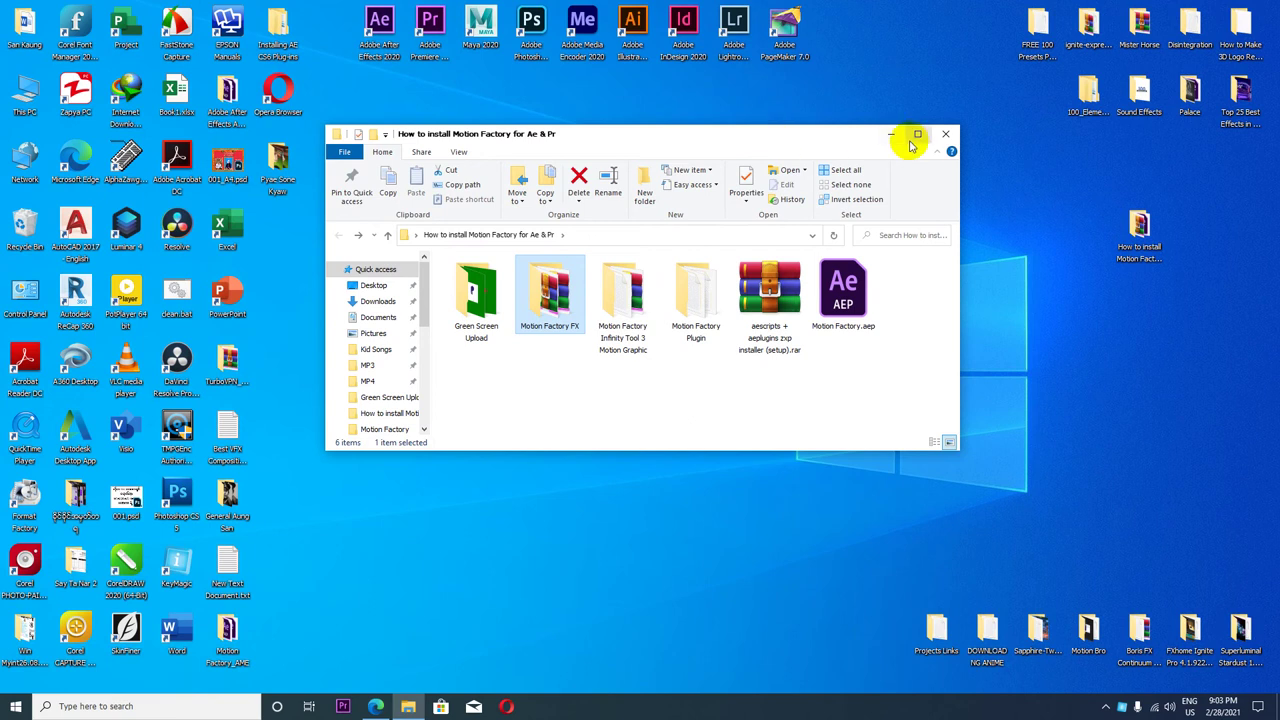
{"action": "left_click_drag", "start_coordinate": [752, 141], "coordinate": [858, 151]}
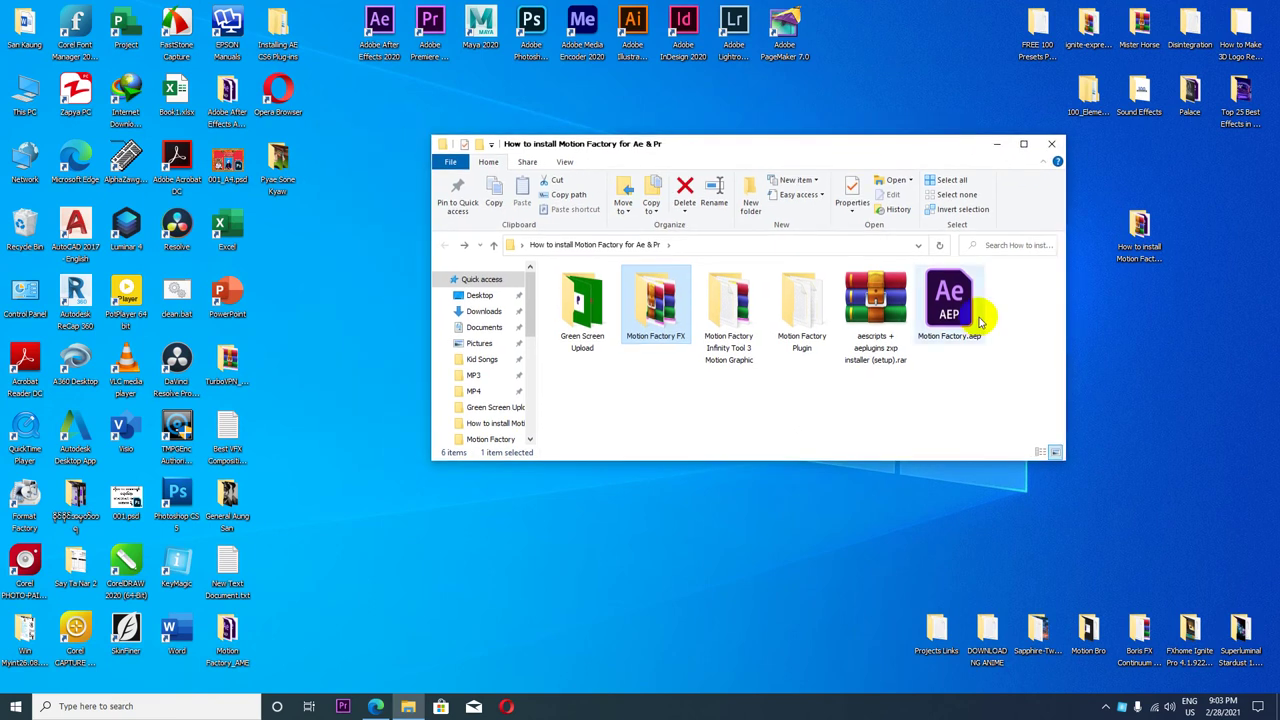
- Launch After Effects 2020 from the desktop shortcut and select Motion Factory.aep in the folder
{"action": "left_click", "coordinate": [386, 38]}
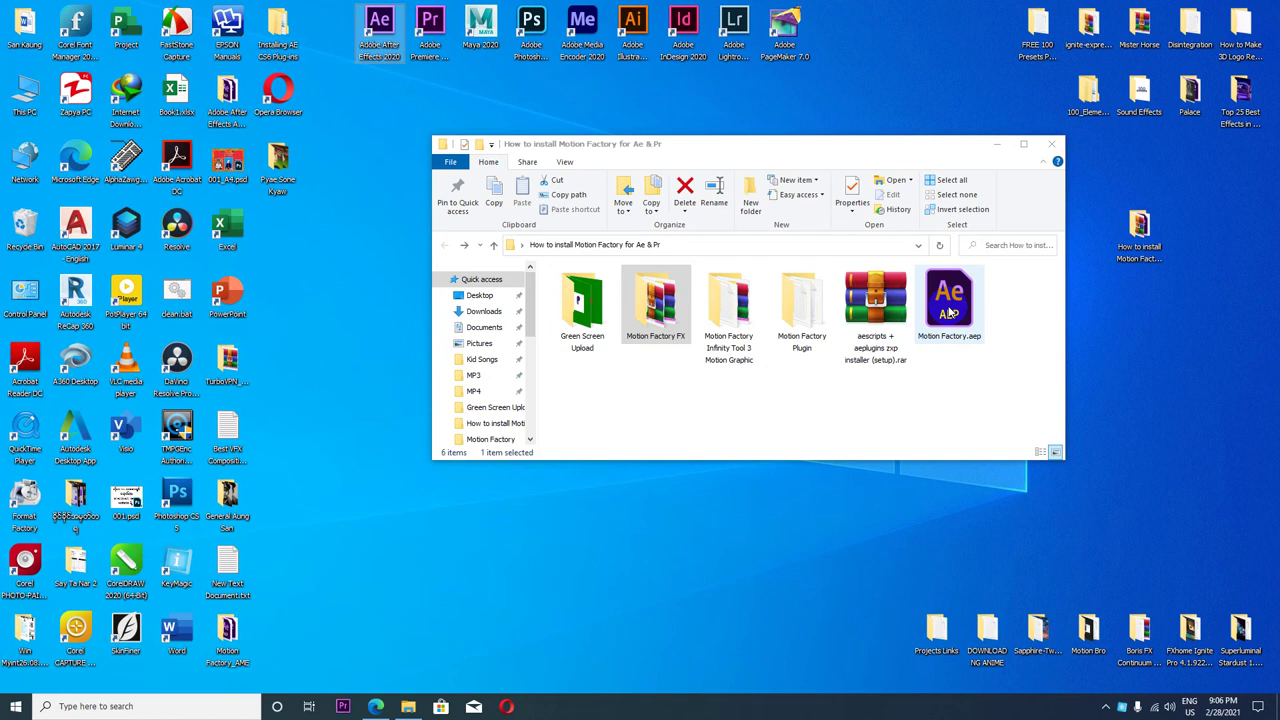
{"action": "left_click", "coordinate": [952, 313]}
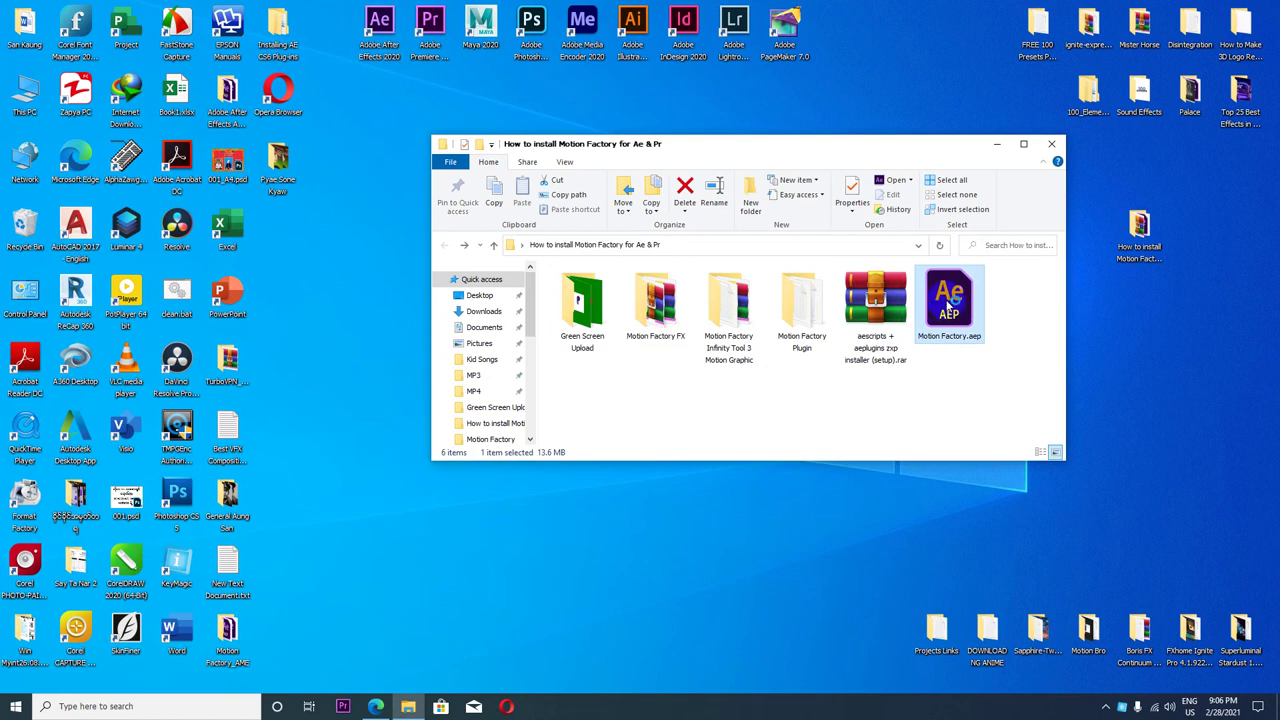
{"action": "mouse_move", "coordinate": [862, 145]}
{"action": "left_mouse_down"}
{"action": "mouse_move", "coordinate": [800, 120]}
{"action": "mouse_move", "coordinate": [958, 77]}
{"action": "left_mouse_up"}
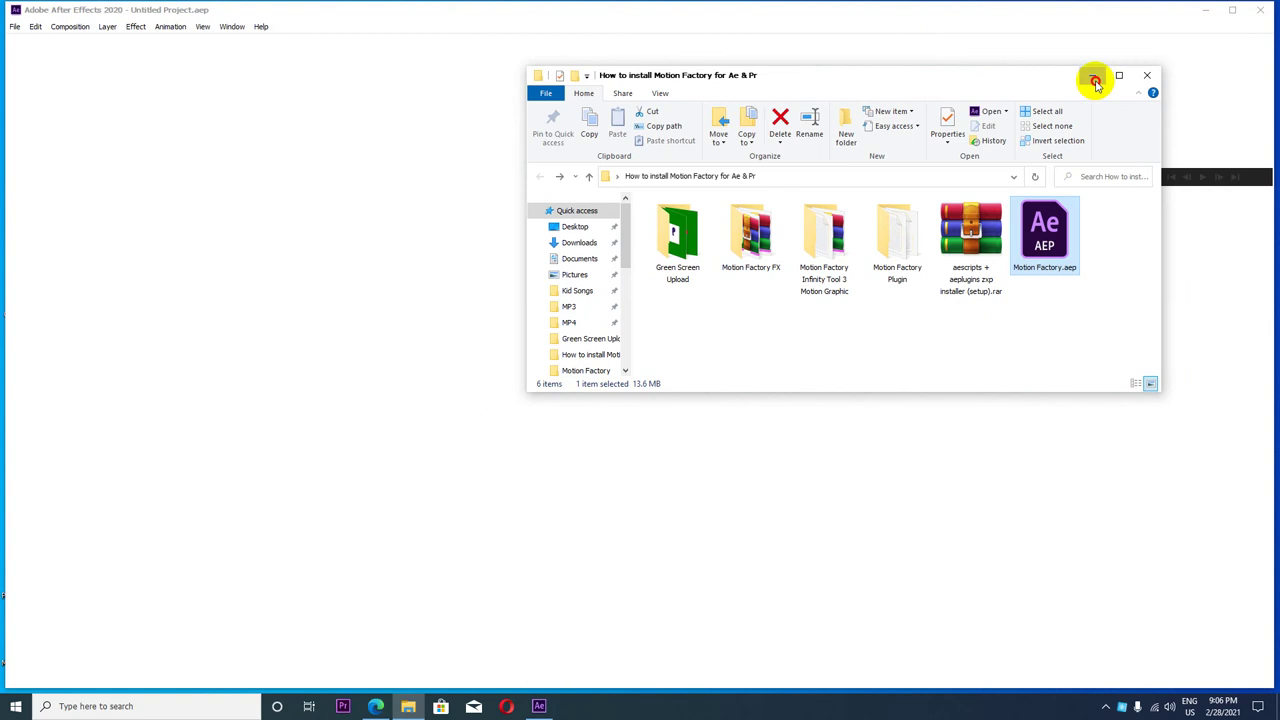
- Open Motion Factory.aep, dismissing the script errors, Adobe Fonts warning and Resolve Fonts dialog
{"action": "left_click", "coordinate": [1095, 80]}
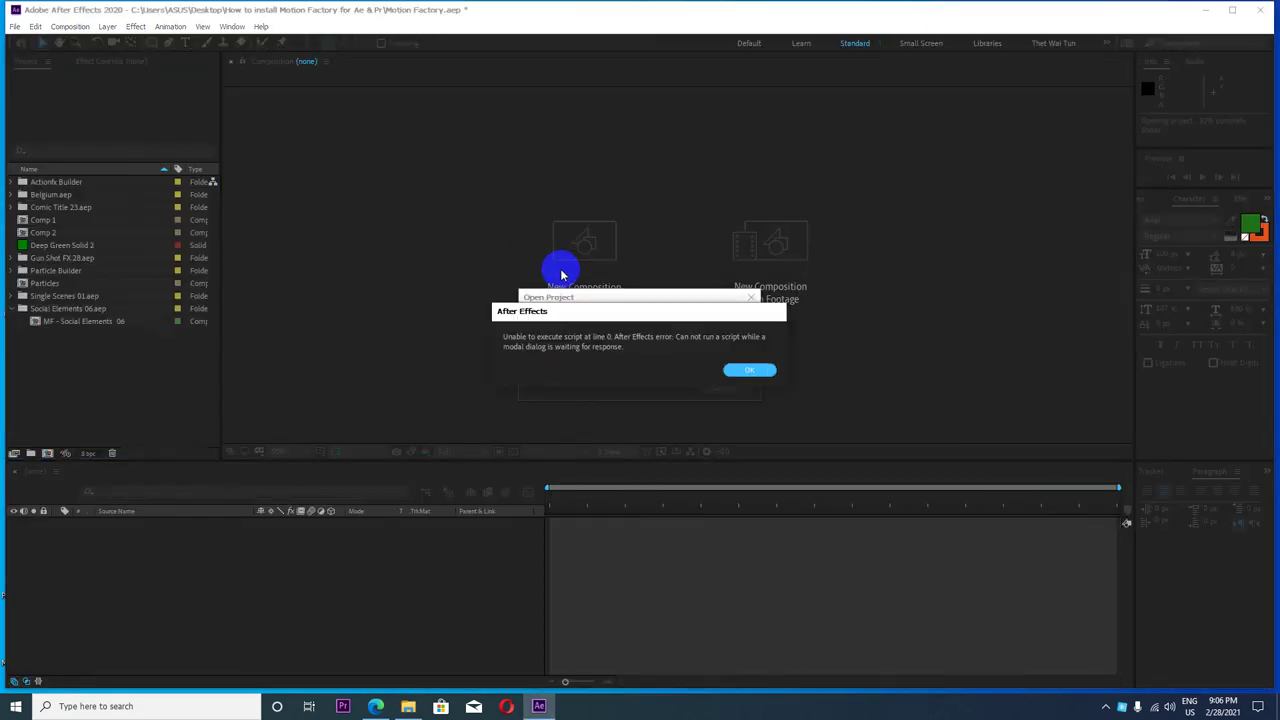
{"action": "left_click", "coordinate": [731, 374]}
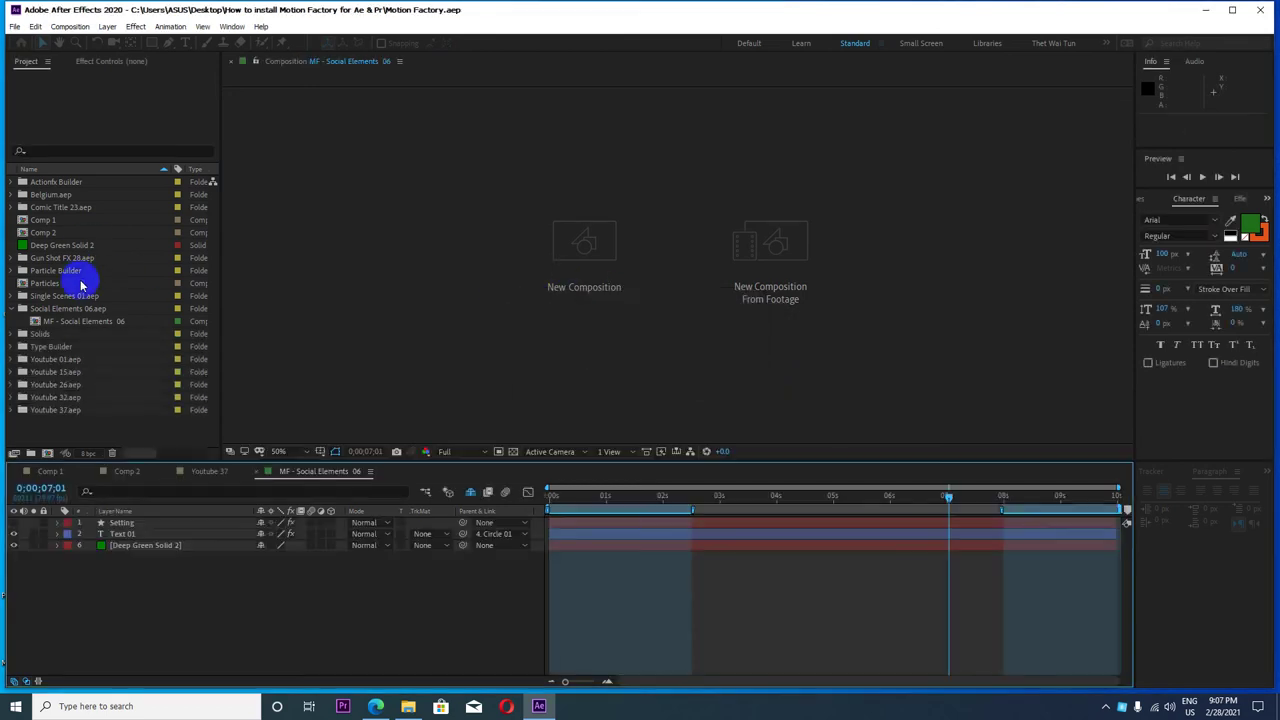
{"action": "left_click", "coordinate": [760, 370]}
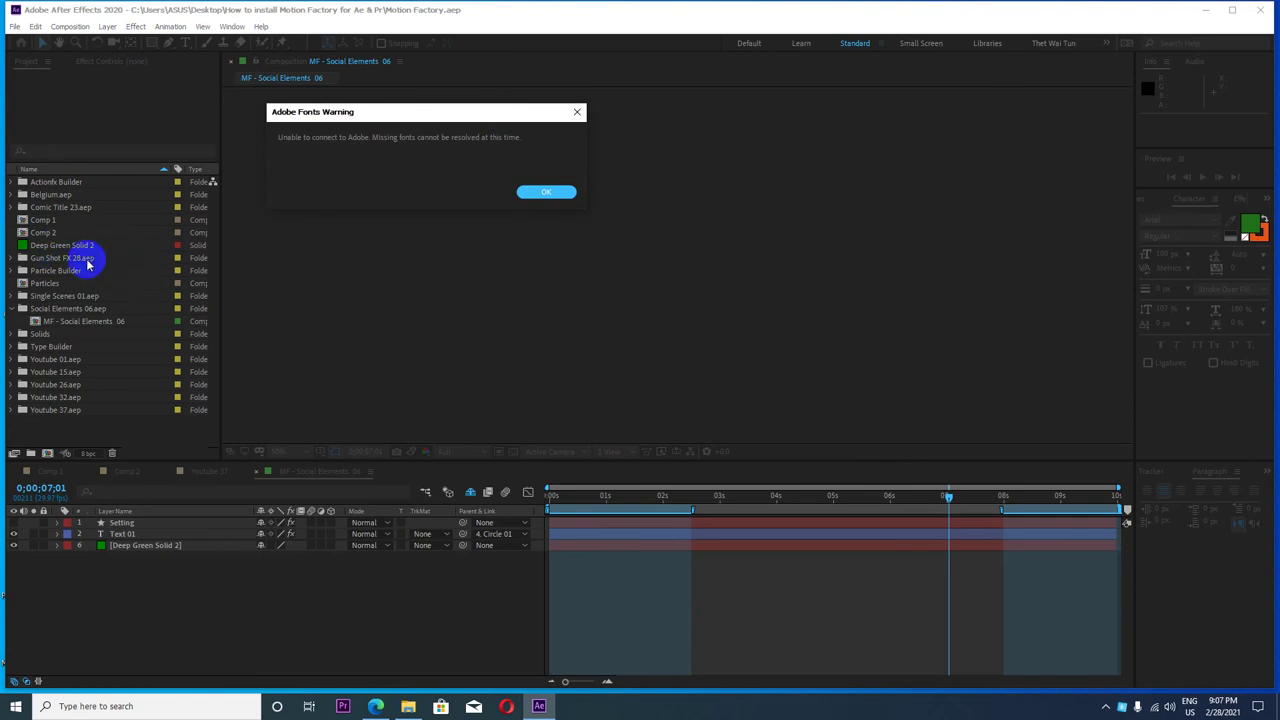
{"action": "left_click", "coordinate": [544, 191]}
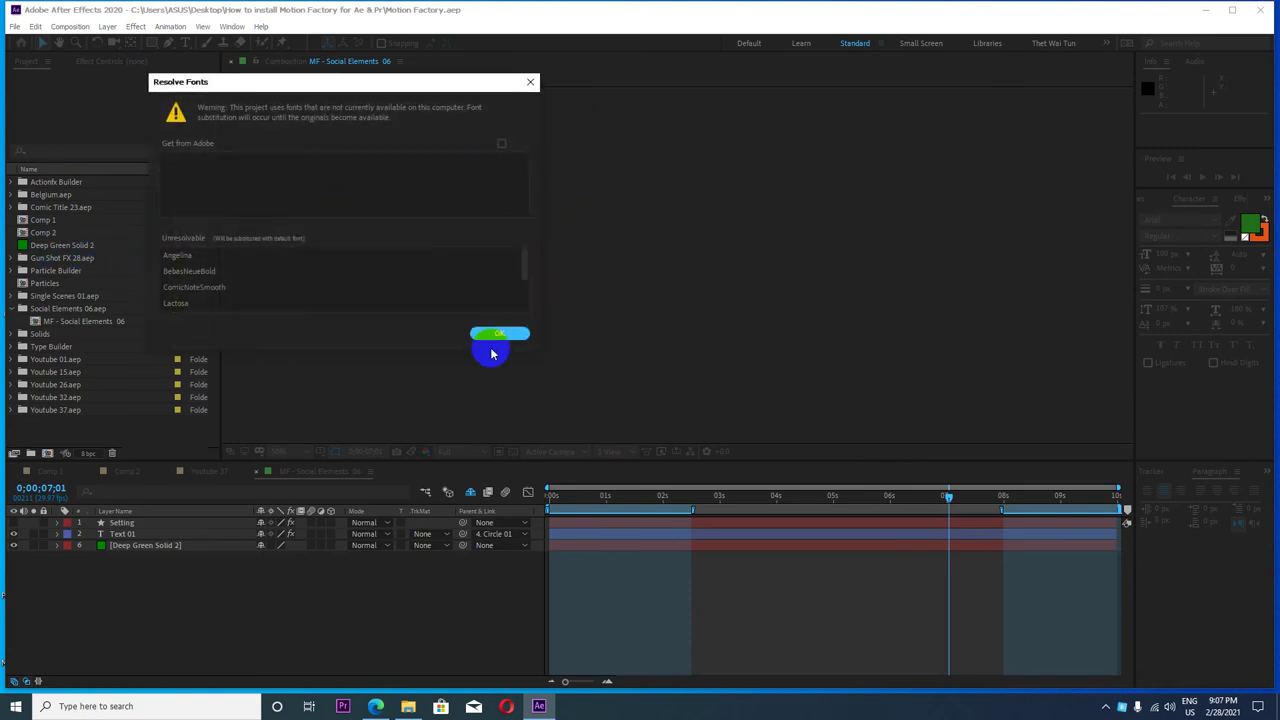
{"action": "left_click", "coordinate": [491, 350]}
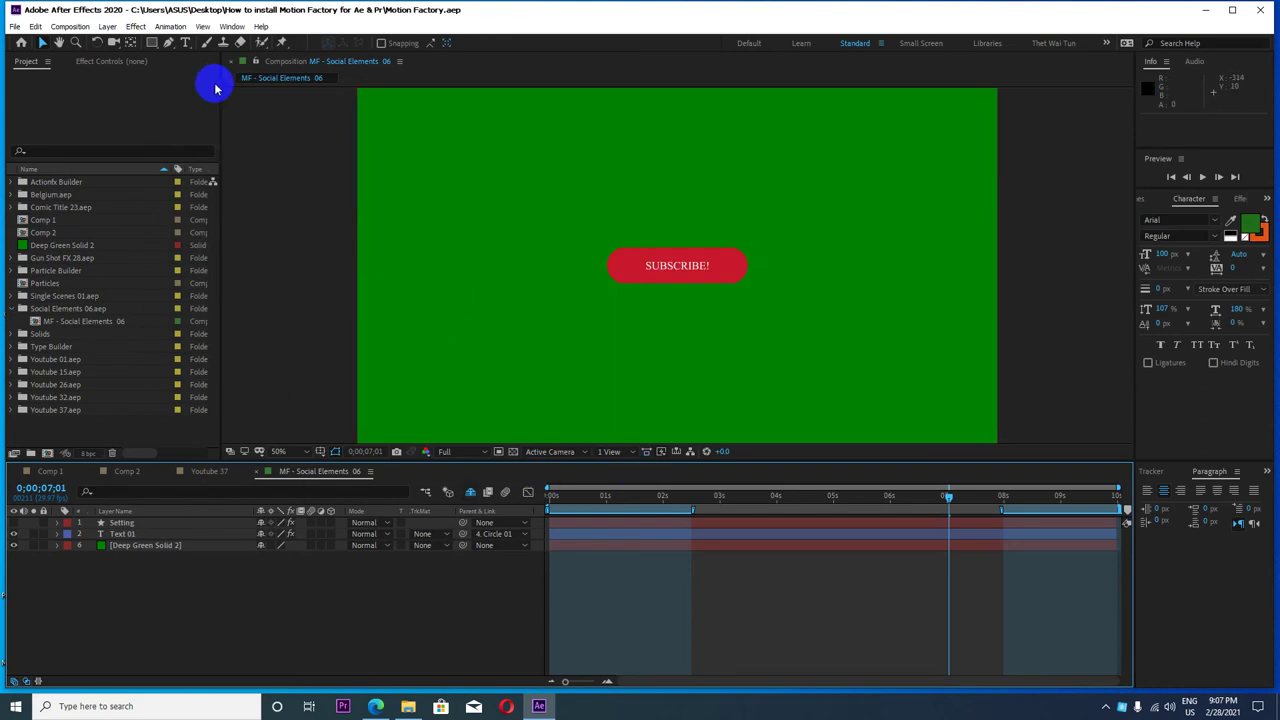
- Open Window > Extensions > Motion Factory, then narrow the panel and move it right
{"action": "left_click", "coordinate": [231, 27]}
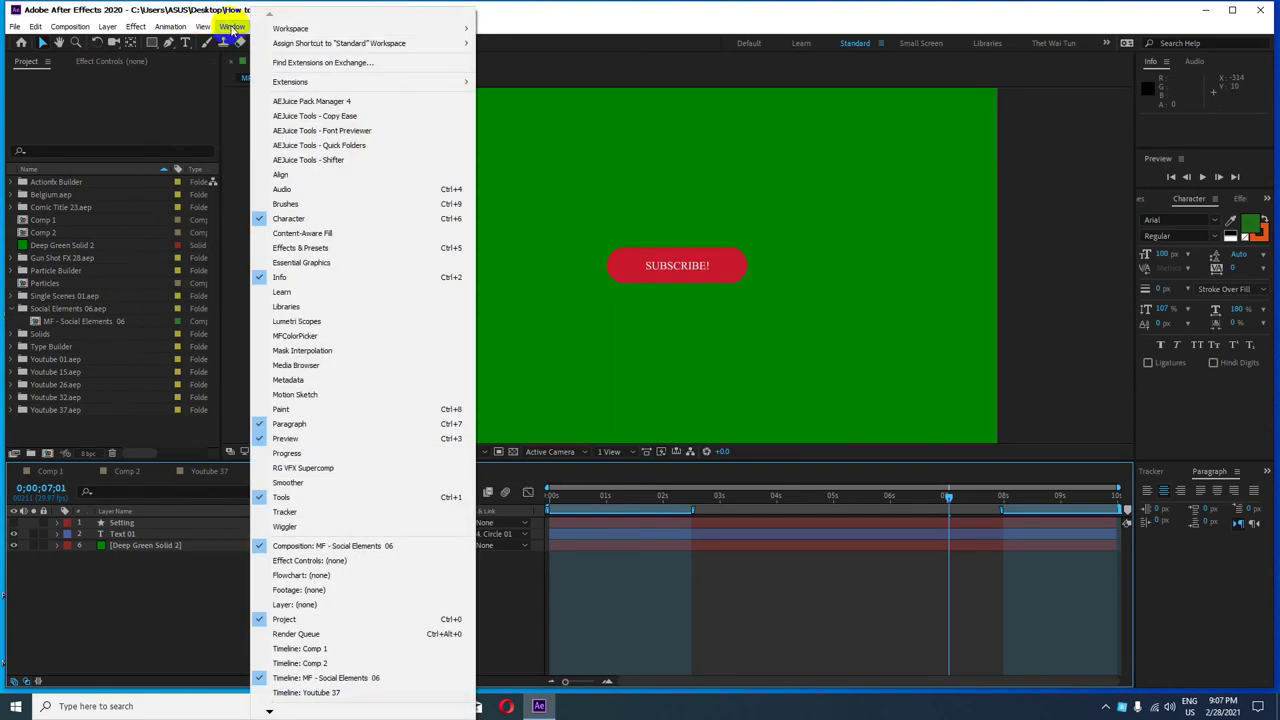
{"action": "mouse_move", "coordinate": [434, 81]}
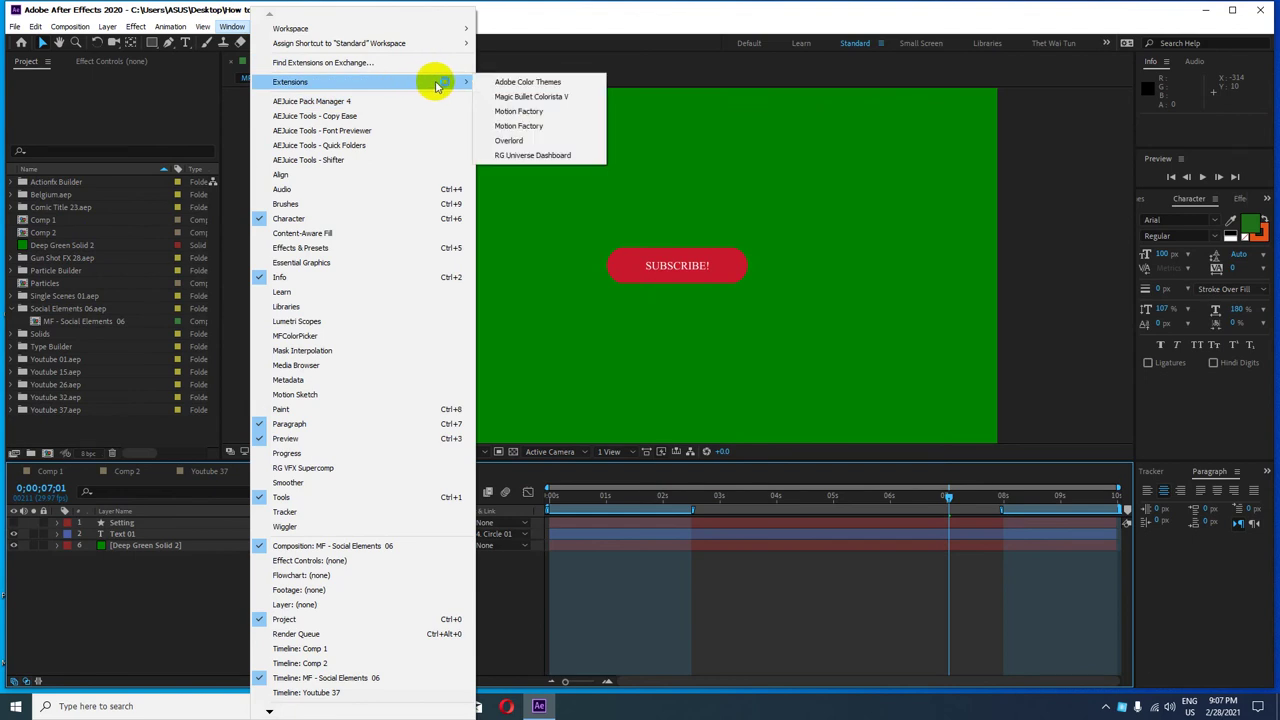
{"action": "left_click", "coordinate": [524, 127]}
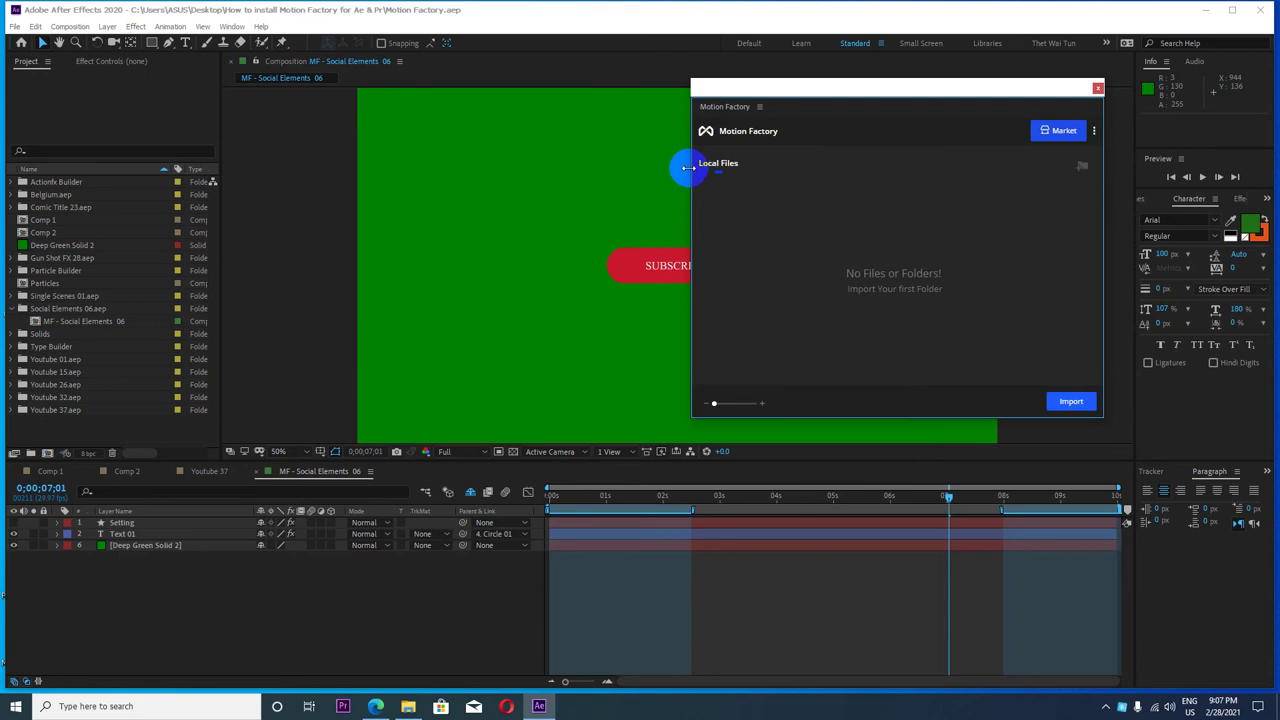
{"action": "left_click_drag", "start_coordinate": [688, 169], "coordinate": [832, 173]}
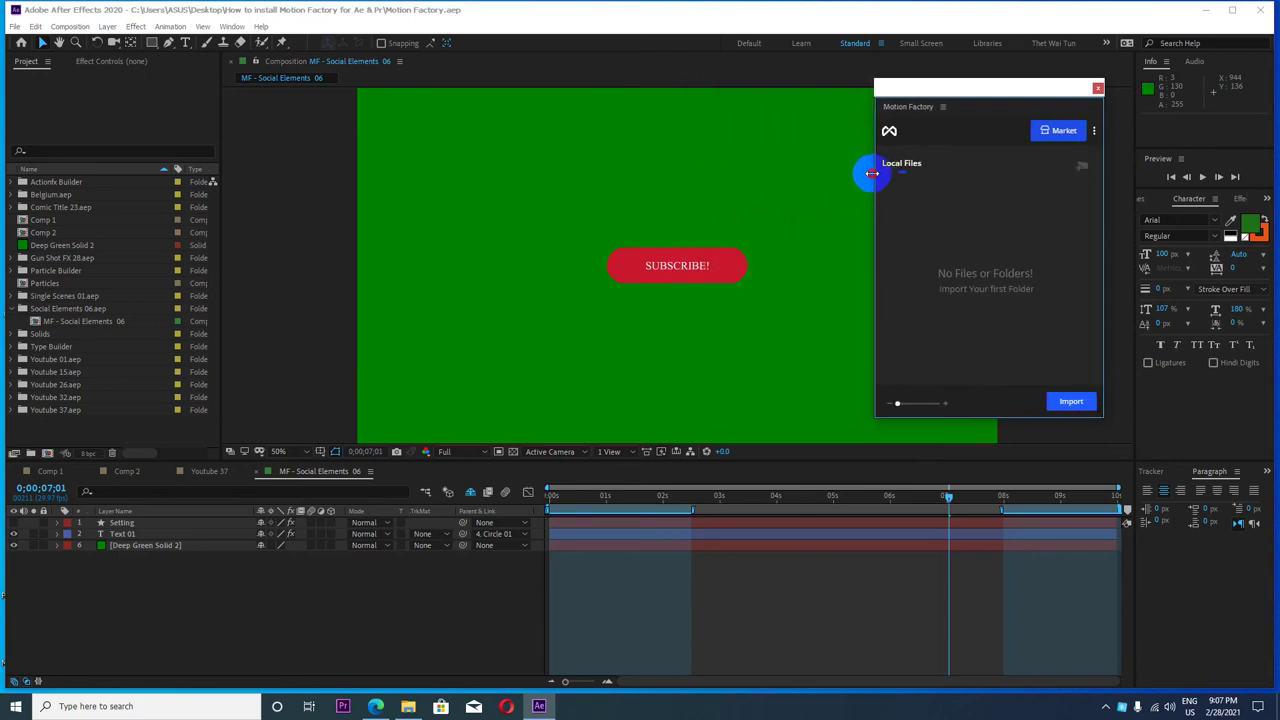
{"action": "left_click_drag", "start_coordinate": [957, 88], "coordinate": [1078, 81]}
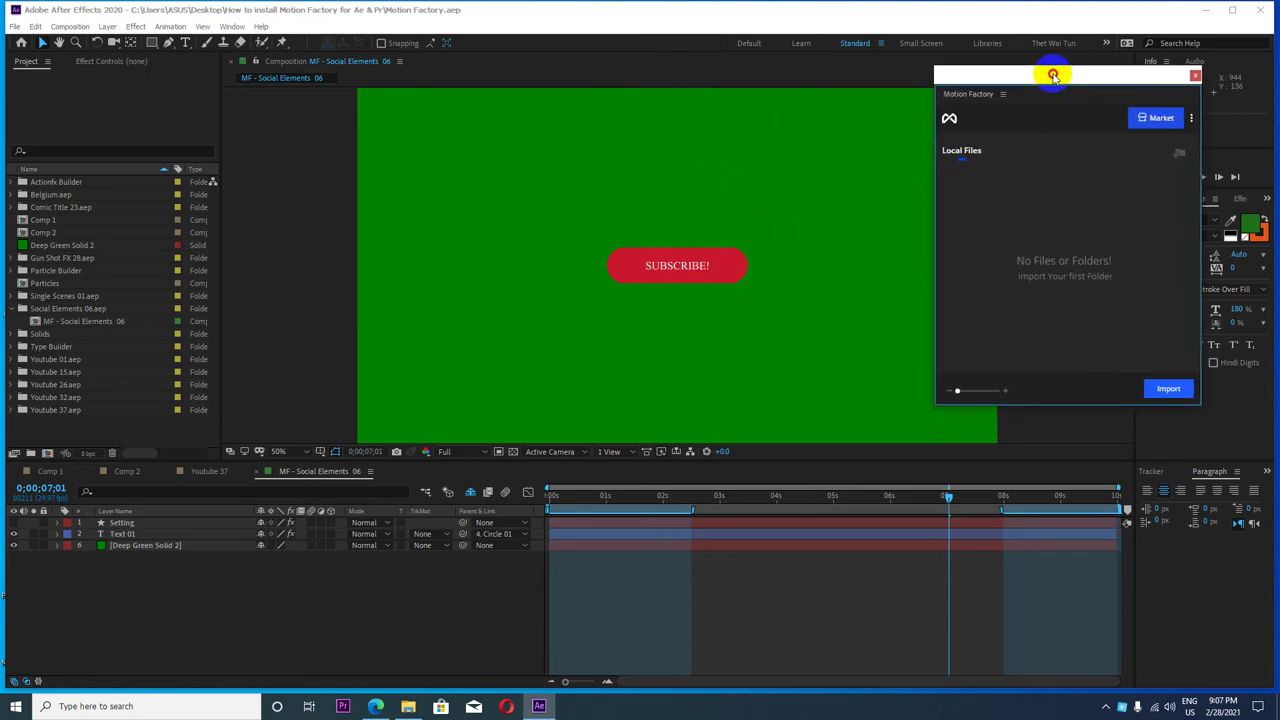
- View the Motion Factory Plugin > Motion Factory builder folder, then close it and return to After Effects
{"action": "left_click", "coordinate": [1212, 10]}
{"action": "double_click", "coordinate": [1141, 238]}
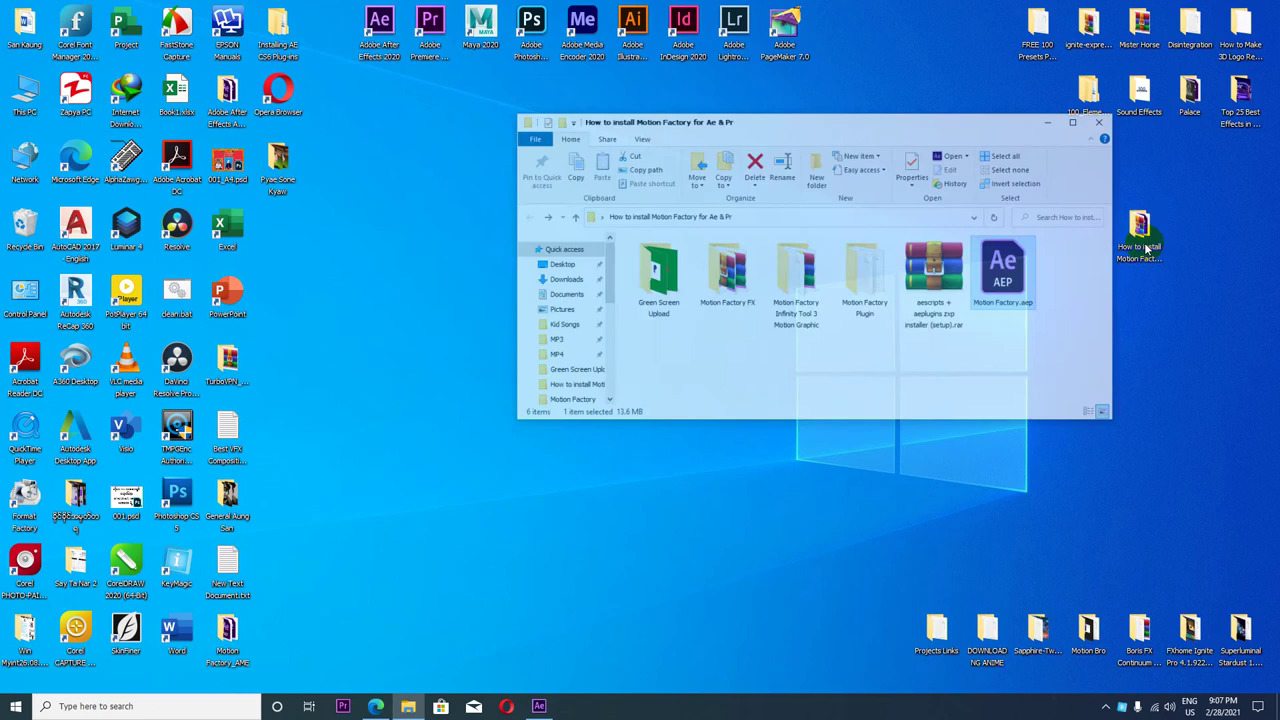
{"action": "double_click", "coordinate": [890, 248]}
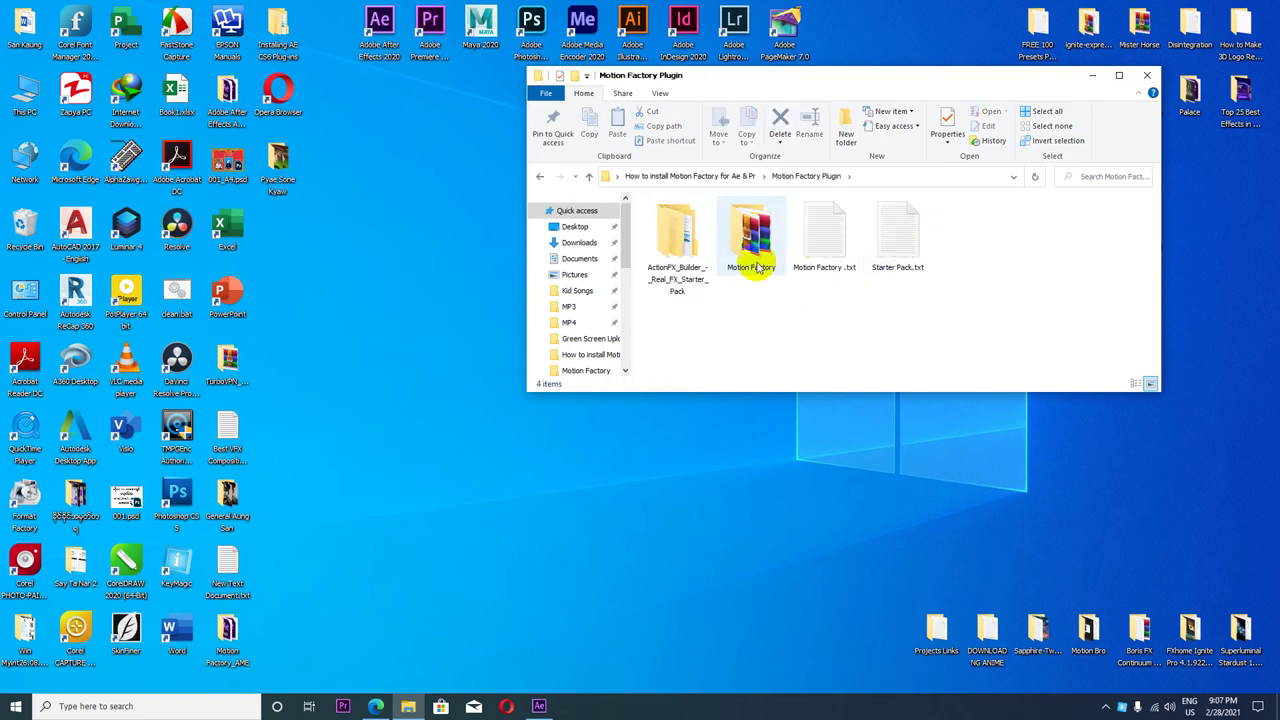
{"action": "double_click", "coordinate": [750, 265]}
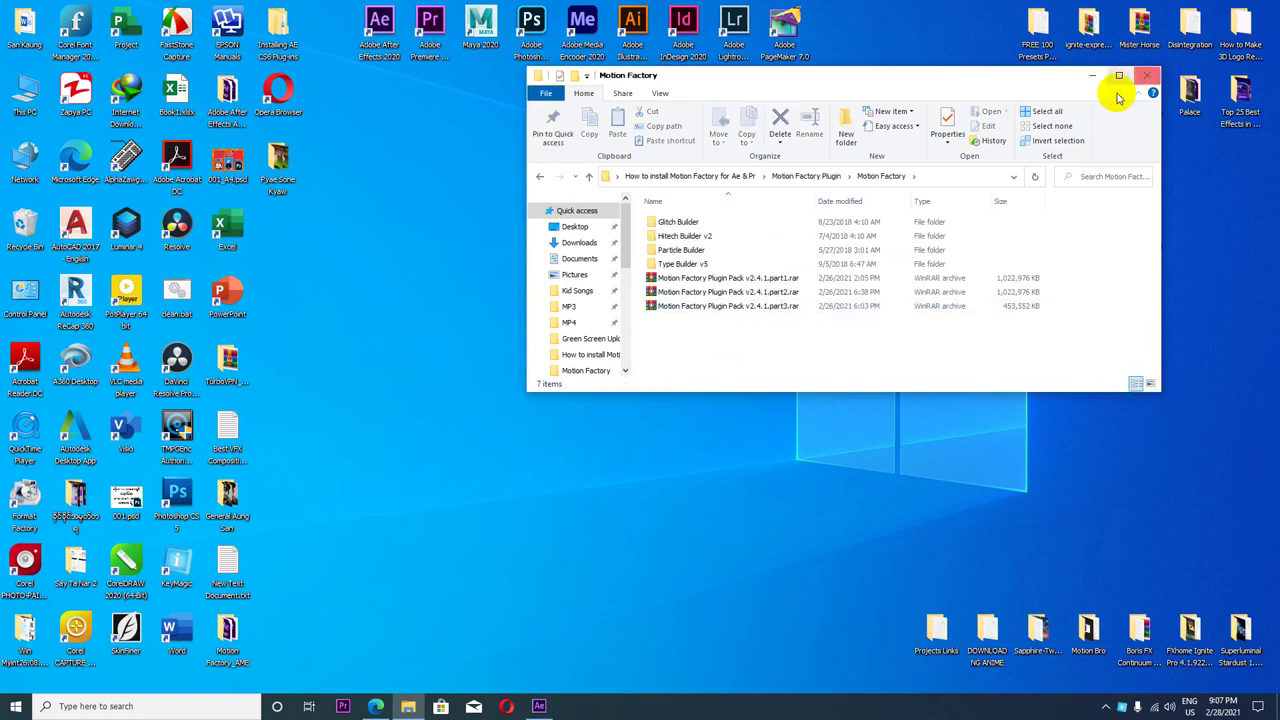
{"action": "left_click", "coordinate": [1146, 76]}
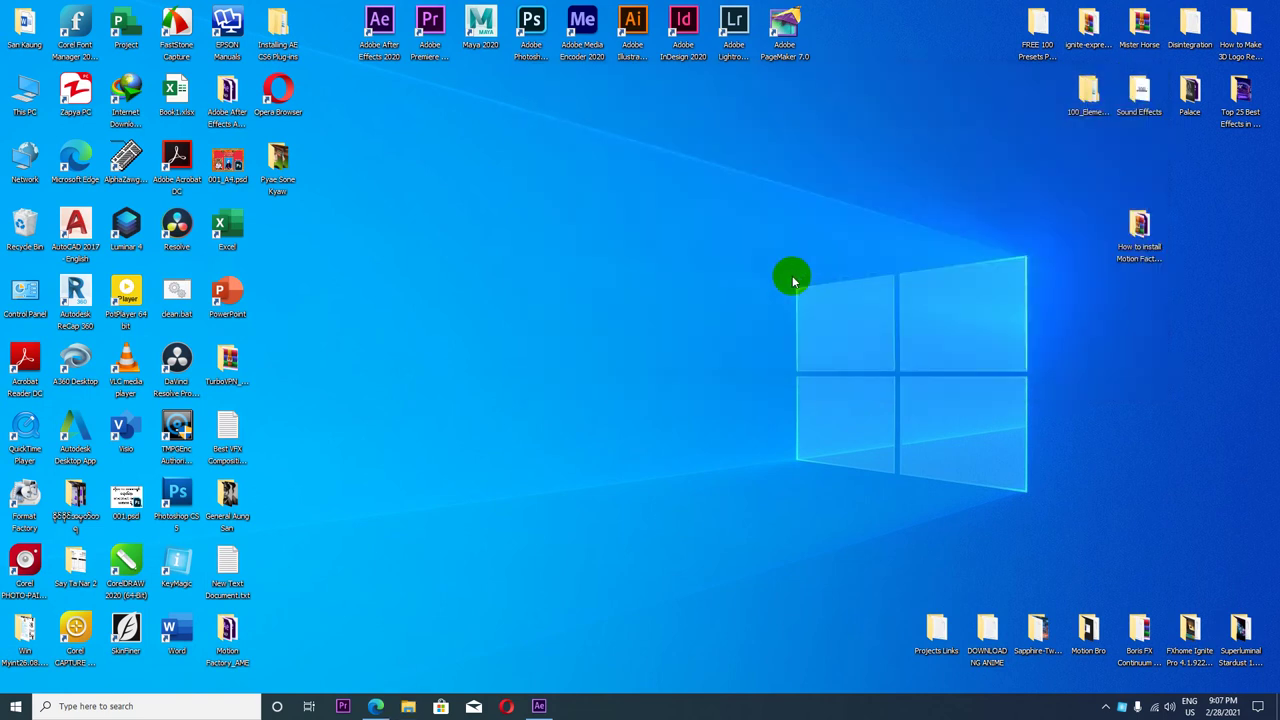
{"action": "left_click", "coordinate": [539, 706]}
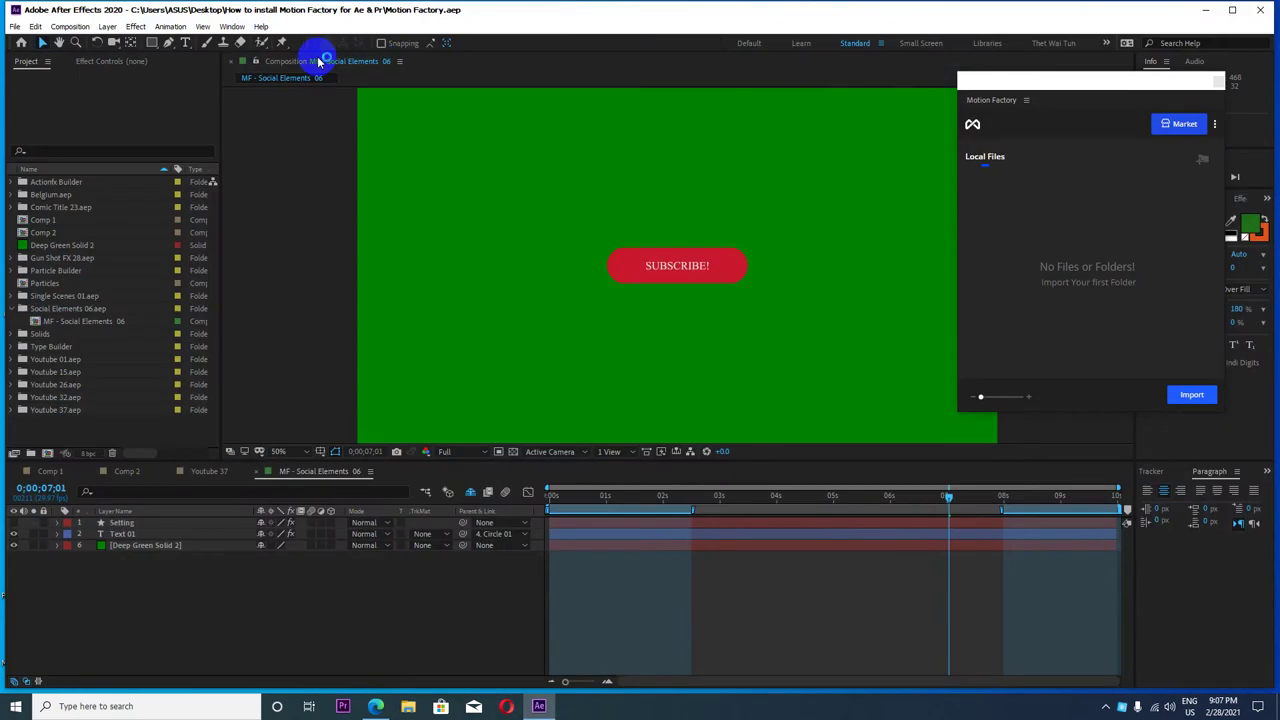
- Reopen the Motion Factory panel from Window > Extensions and scroll through the Type Builder templates
{"action": "left_click", "coordinate": [232, 26]}
{"action": "mouse_move", "coordinate": [434, 81]}
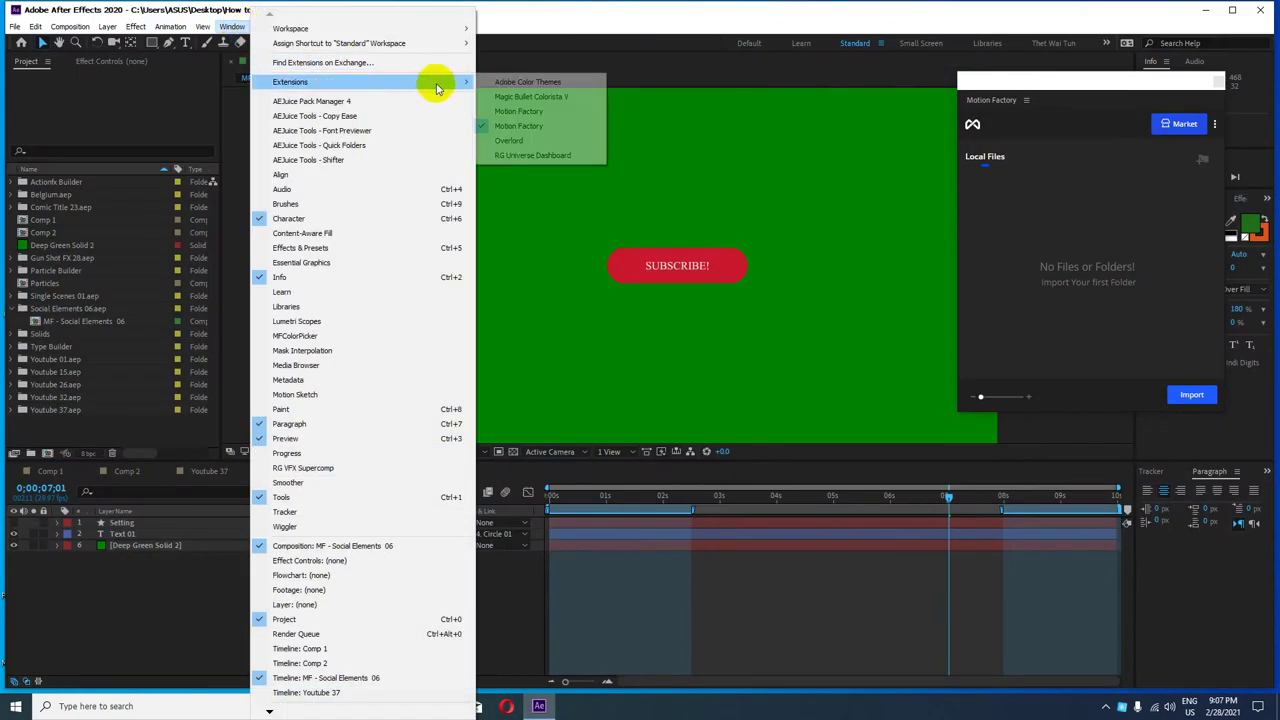
{"action": "left_click", "coordinate": [530, 113]}
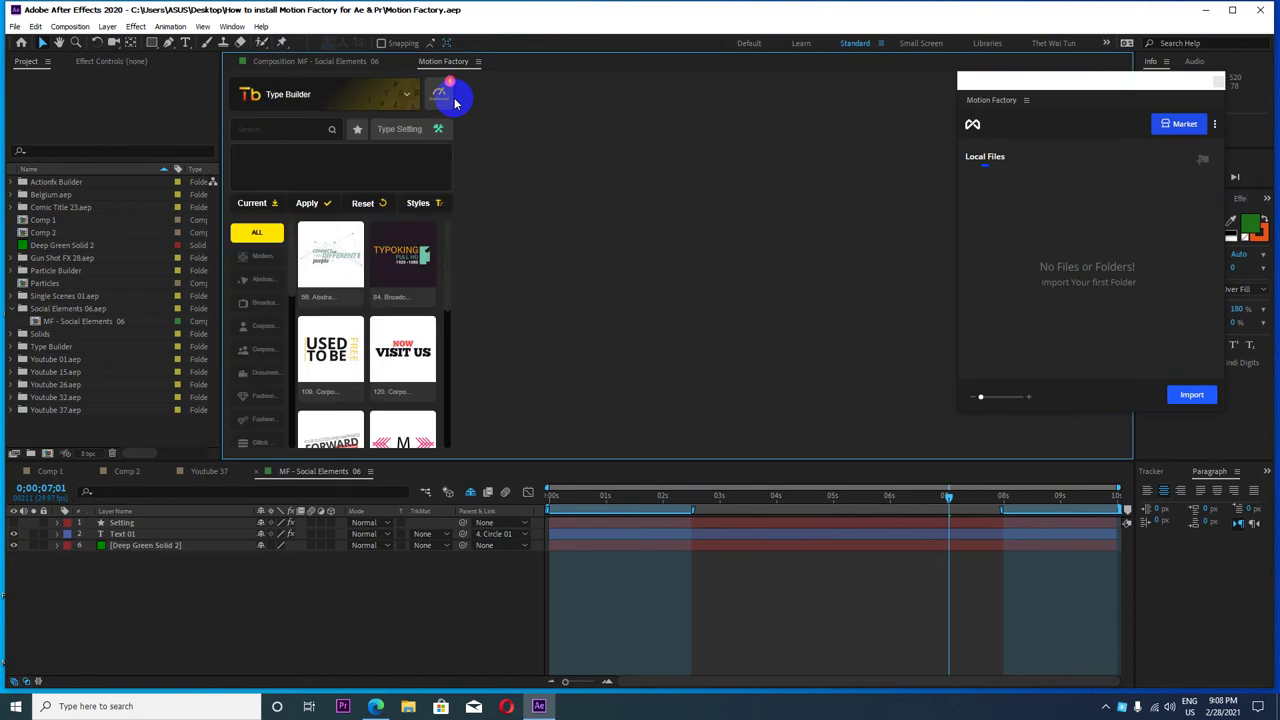
{"action": "scroll", "coordinate": [375, 320], "scroll_direction": "down", "scroll_amount": 3}
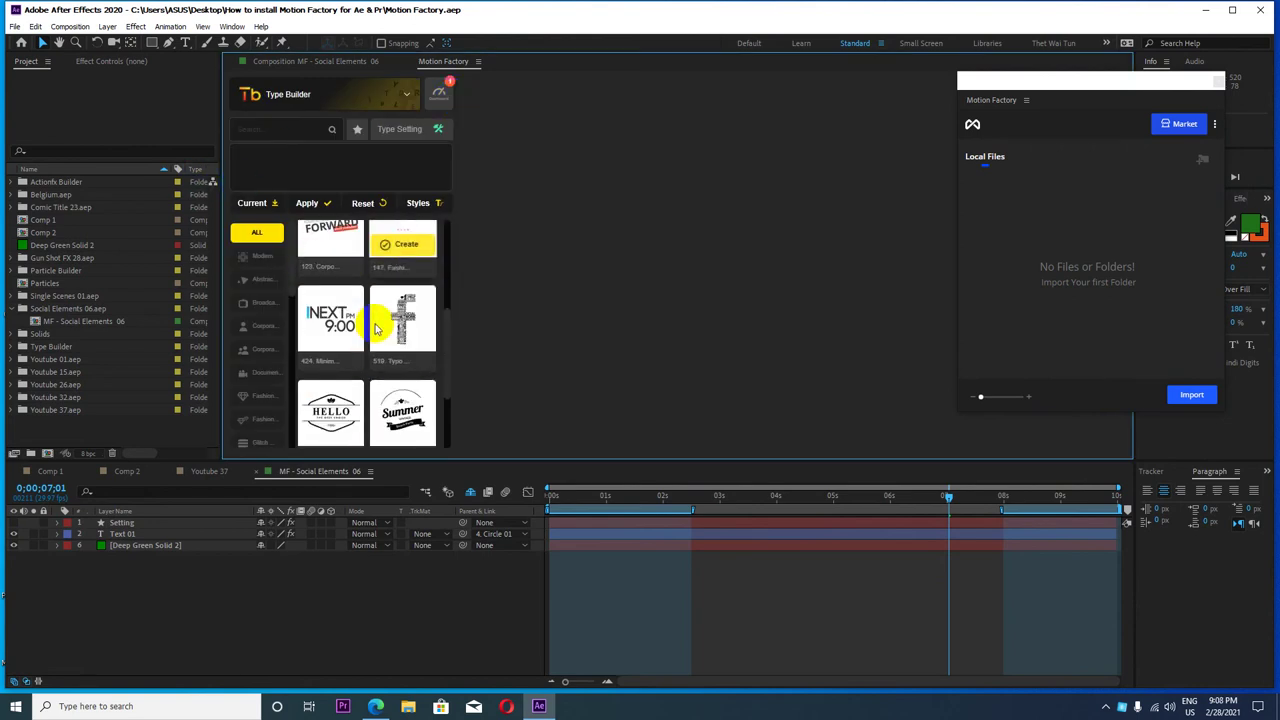
{"action": "scroll", "coordinate": [375, 325], "scroll_direction": "down", "scroll_amount": 2}
{"action": "scroll", "coordinate": [375, 325], "scroll_direction": "down", "scroll_amount": 2}
{"action": "scroll", "coordinate": [370, 320], "scroll_direction": "up", "scroll_amount": 2}
{"action": "scroll", "coordinate": [368, 318], "scroll_direction": "up", "scroll_amount": 2}
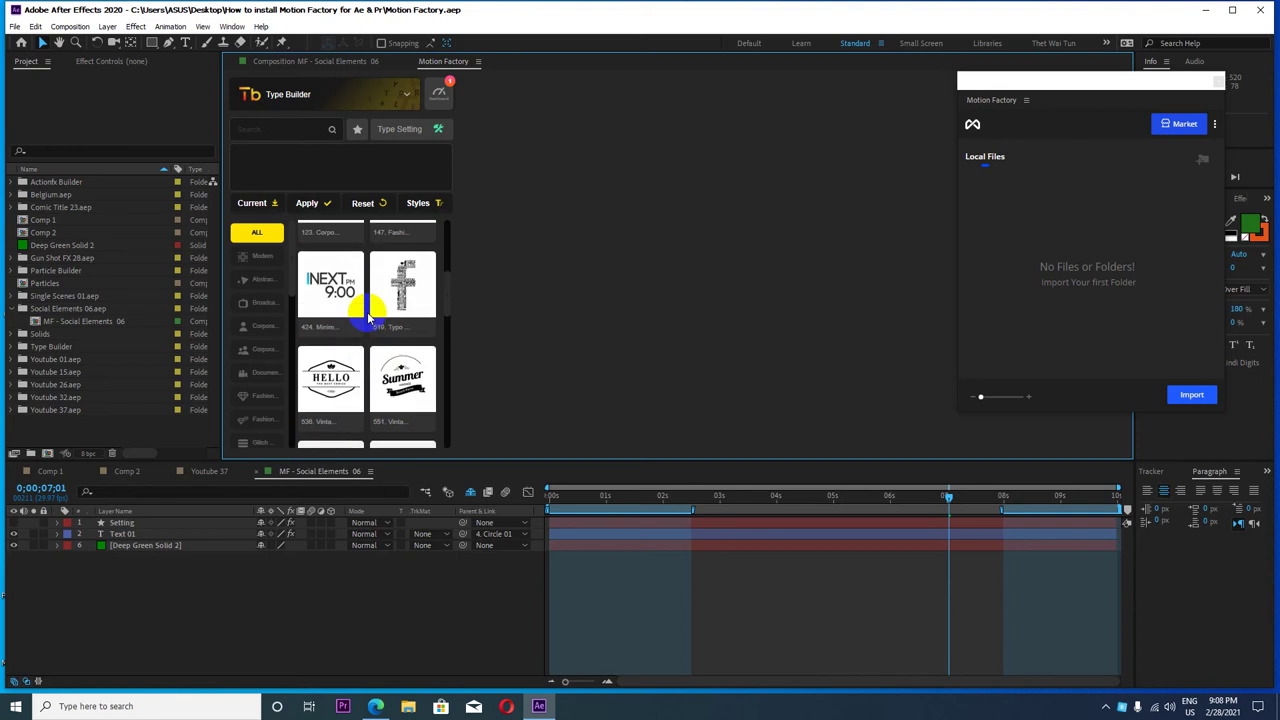
{"action": "scroll", "coordinate": [368, 318], "scroll_direction": "up", "scroll_amount": 3}
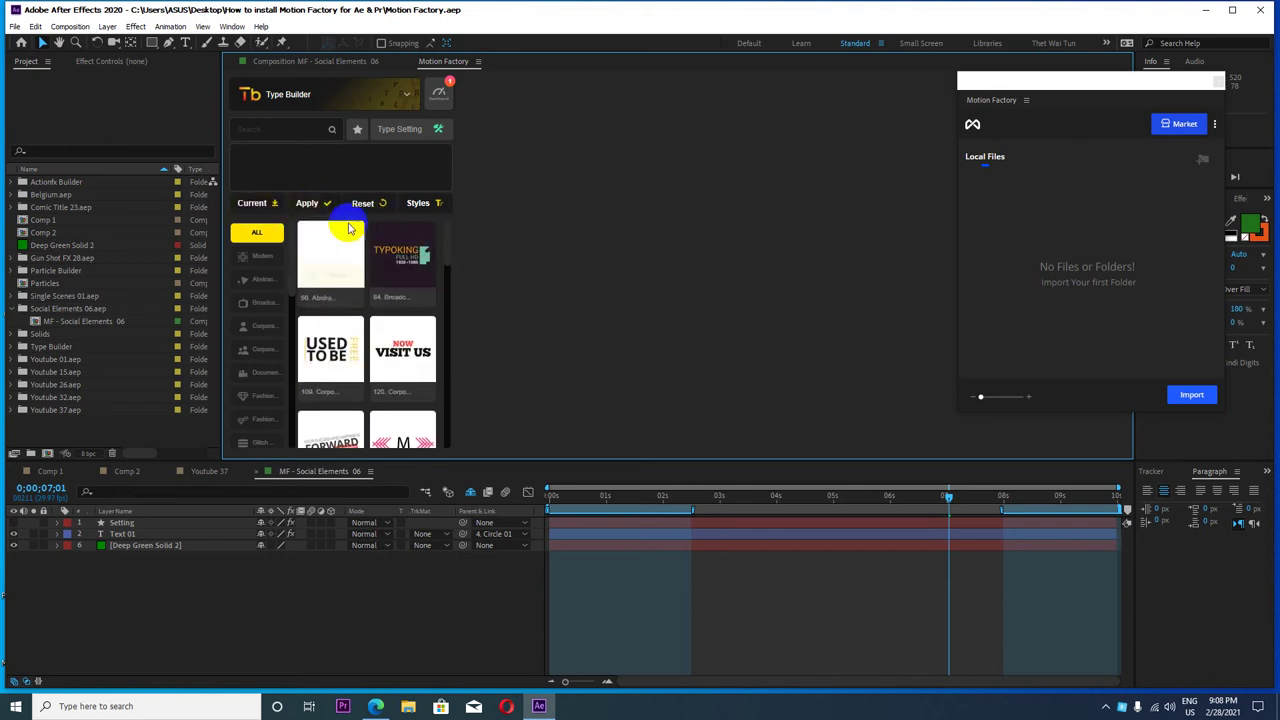
- Try applying a Type Builder template, dismiss the not-in-project warning, and open the builder list
{"action": "left_click", "coordinate": [310, 204]}
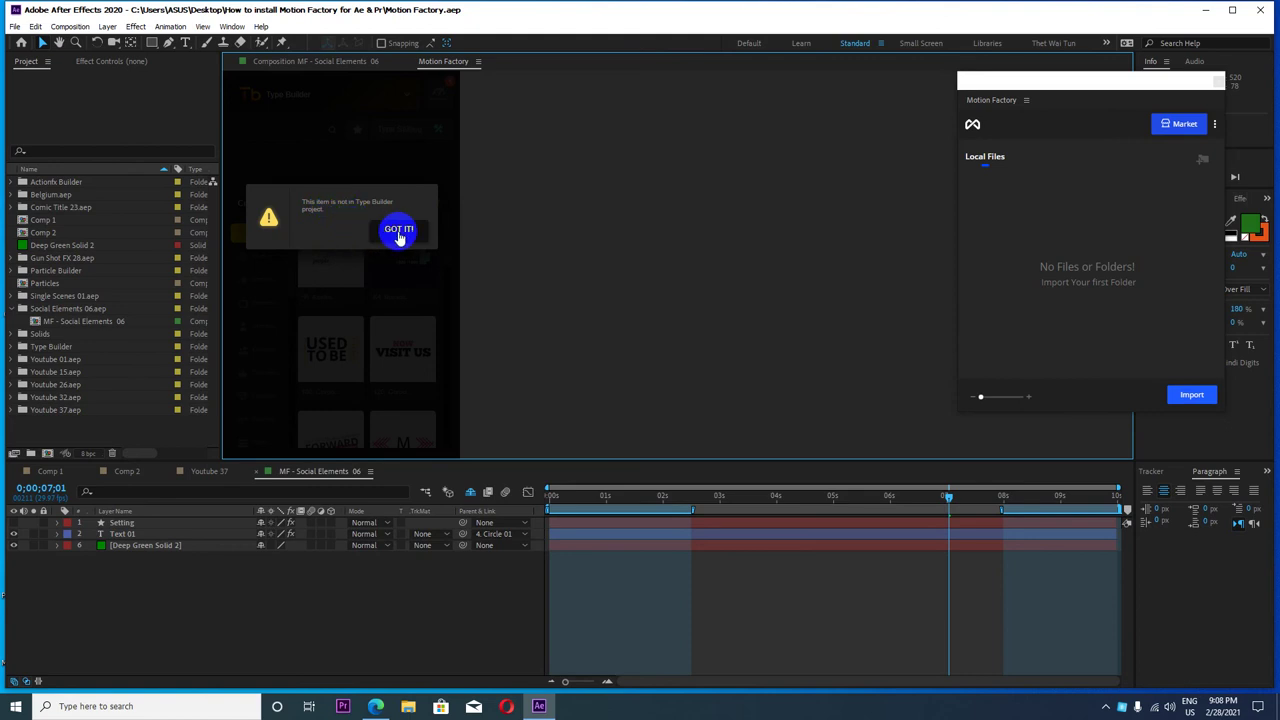
{"action": "left_click", "coordinate": [398, 232]}
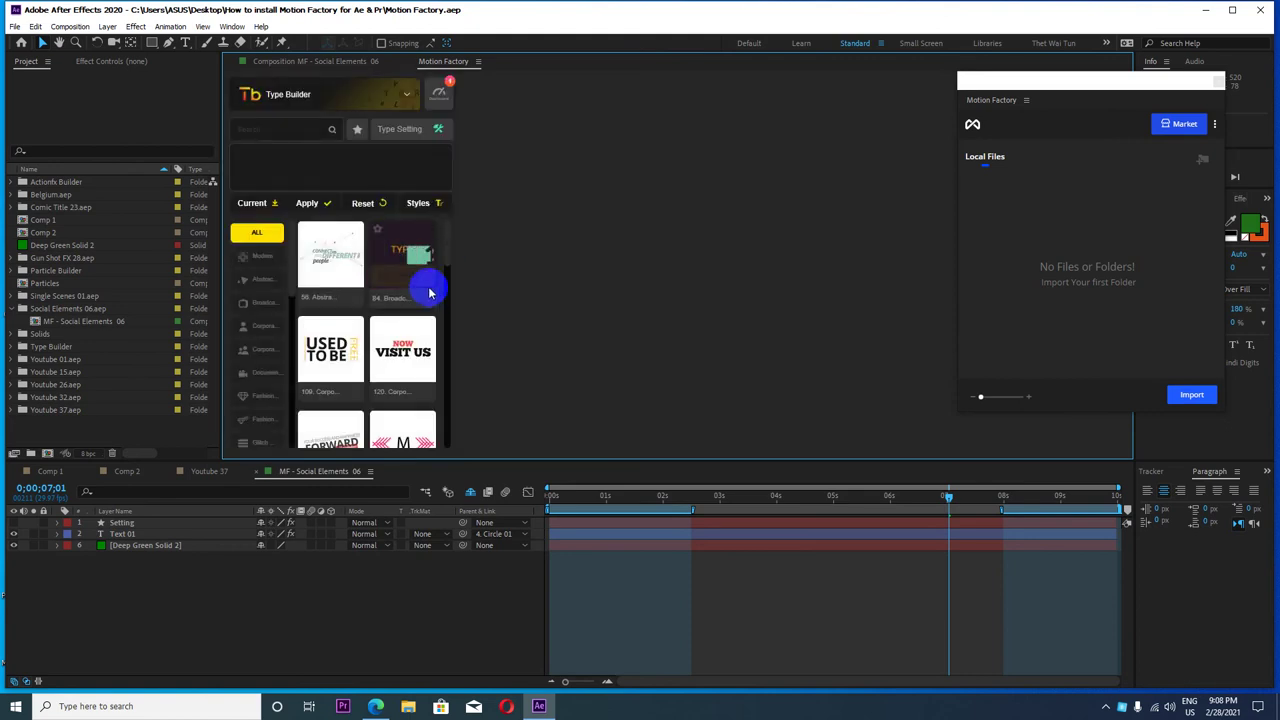
{"action": "left_click", "coordinate": [338, 100]}
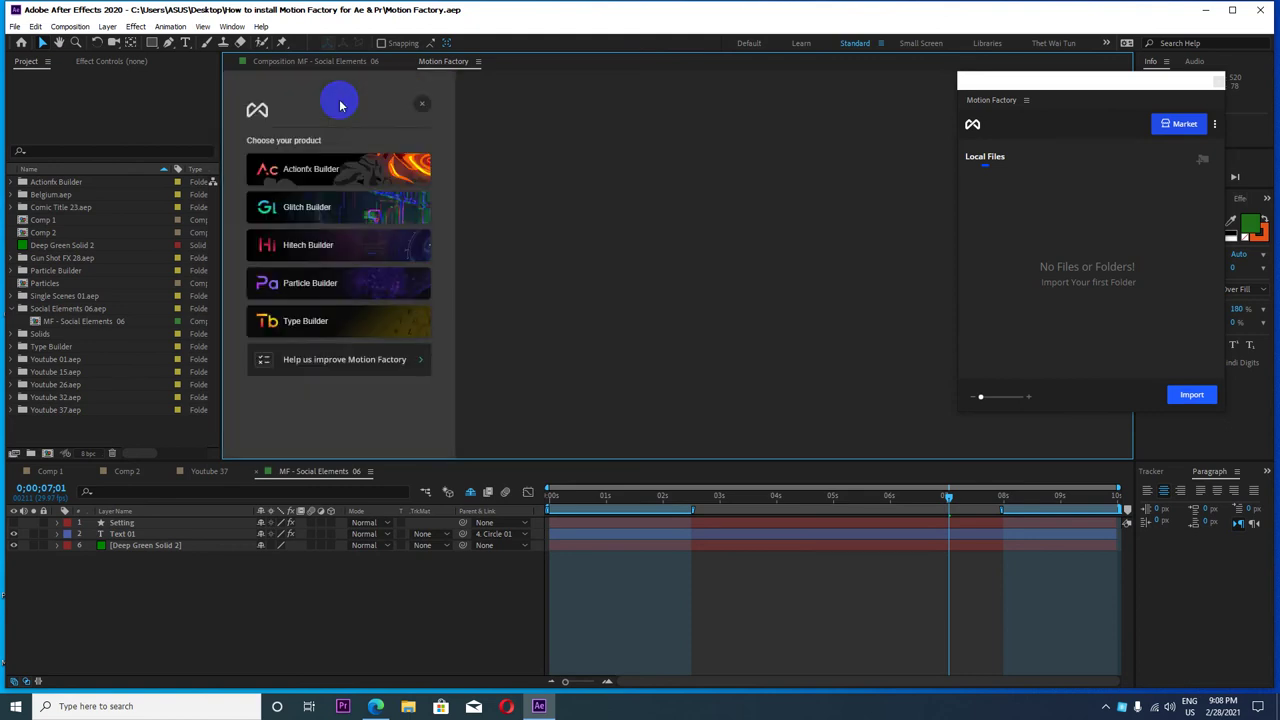
{"action": "left_click", "coordinate": [332, 280]}
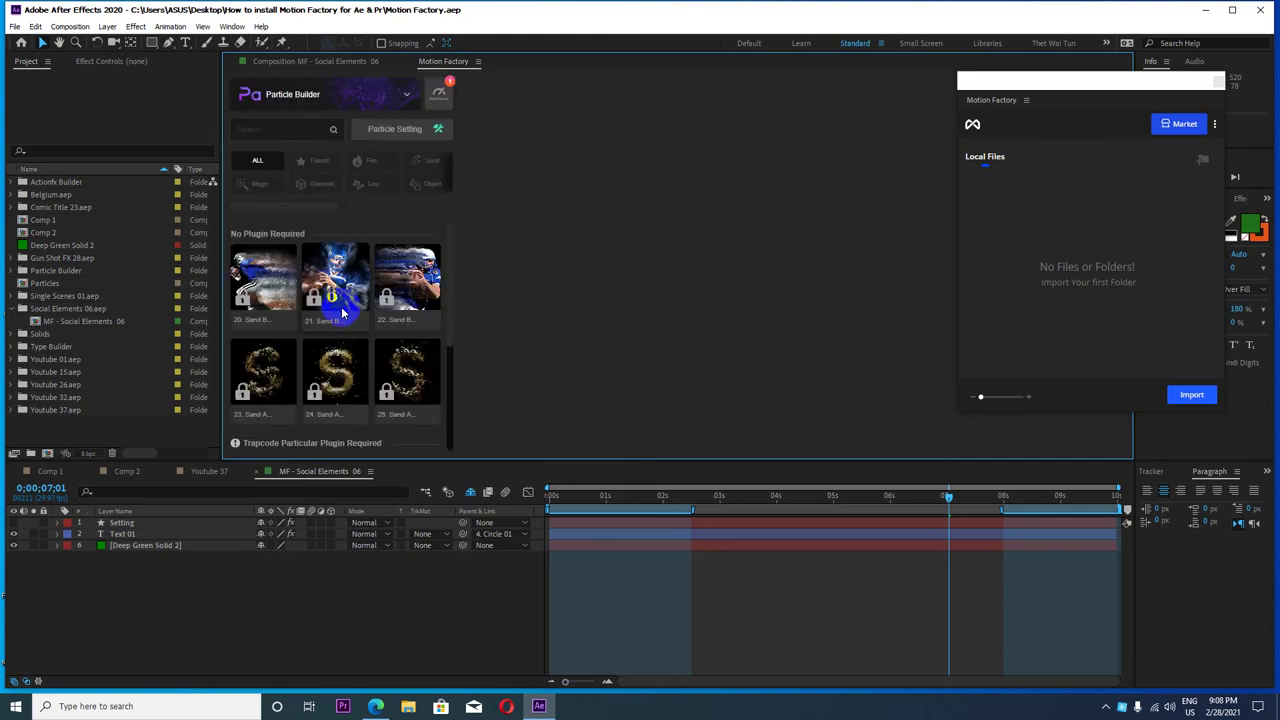
{"action": "scroll", "coordinate": [350, 262], "scroll_direction": "down", "scroll_amount": 2}
{"action": "scroll", "coordinate": [352, 261], "scroll_direction": "down", "scroll_amount": 2}
{"action": "scroll", "coordinate": [350, 270], "scroll_direction": "down", "scroll_amount": 3}
{"action": "scroll", "coordinate": [343, 290], "scroll_direction": "down", "scroll_amount": 3}
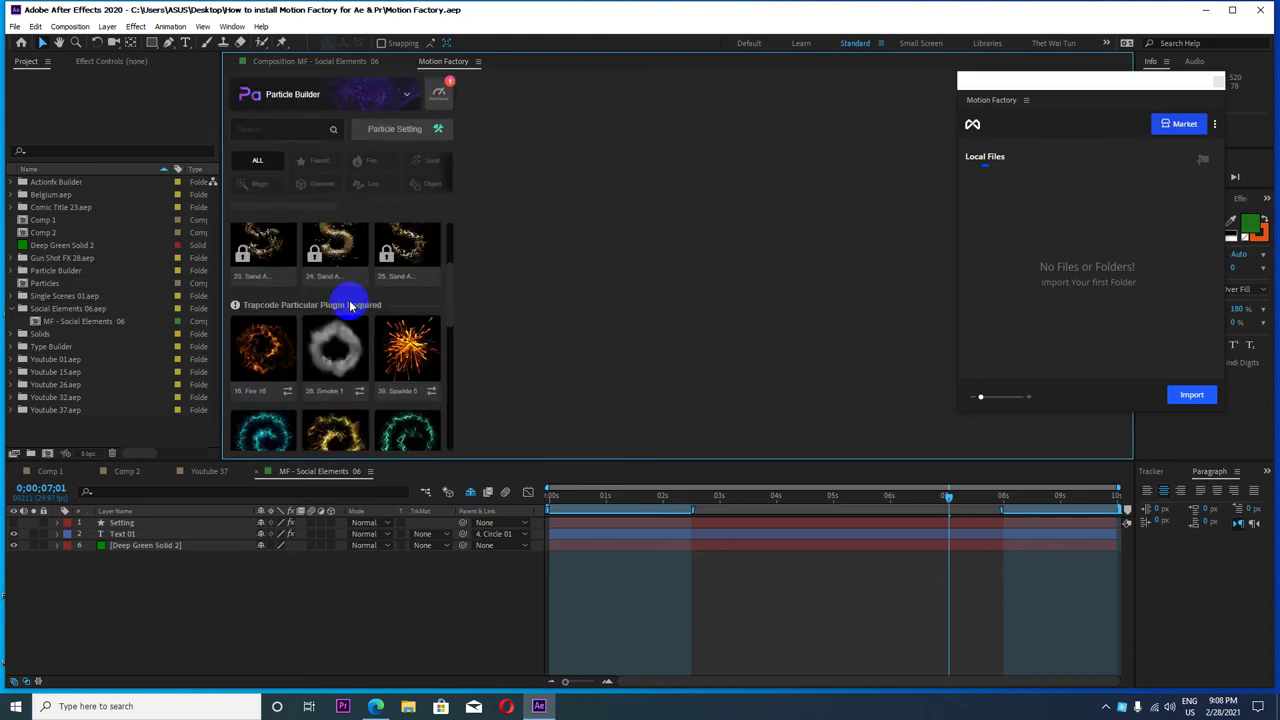
{"action": "scroll", "coordinate": [290, 290], "scroll_direction": "down", "scroll_amount": 3}
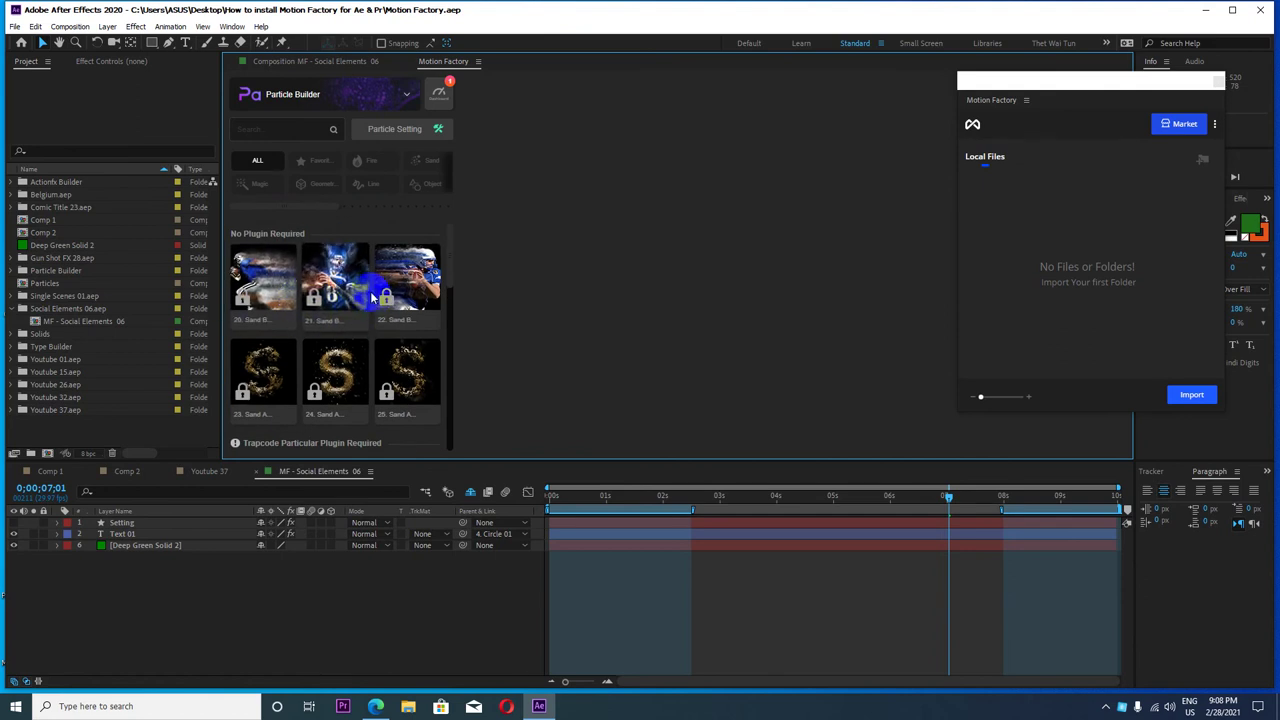
{"action": "scroll", "coordinate": [375, 300], "scroll_direction": "down", "scroll_amount": 5}
{"action": "scroll", "coordinate": [380, 309], "scroll_direction": "down", "scroll_amount": 5}
{"action": "scroll", "coordinate": [380, 300], "scroll_direction": "down", "scroll_amount": 5}
{"action": "scroll", "coordinate": [383, 309], "scroll_direction": "down", "scroll_amount": 5}
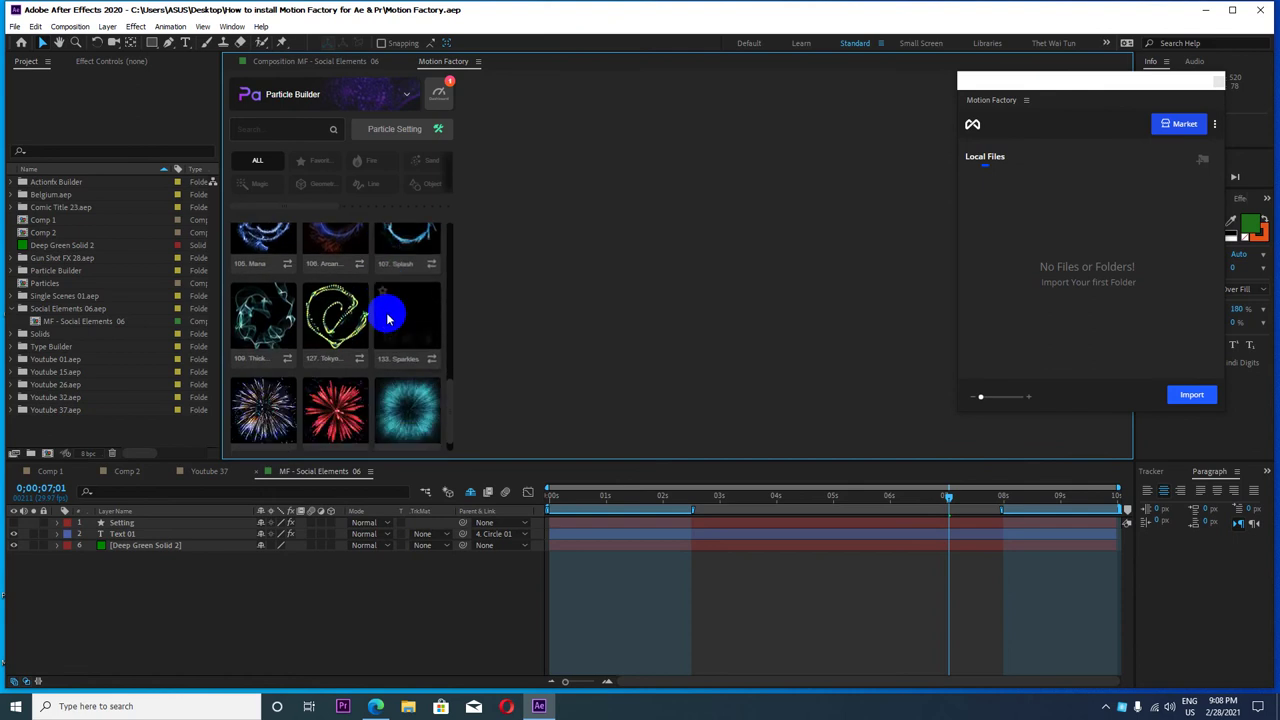
{"action": "scroll", "coordinate": [388, 319], "scroll_direction": "down", "scroll_amount": 5}
{"action": "scroll", "coordinate": [390, 315], "scroll_direction": "down", "scroll_amount": 5}
{"action": "scroll", "coordinate": [390, 312], "scroll_direction": "down", "scroll_amount": 5}
{"action": "scroll", "coordinate": [392, 310], "scroll_direction": "down", "scroll_amount": 2}
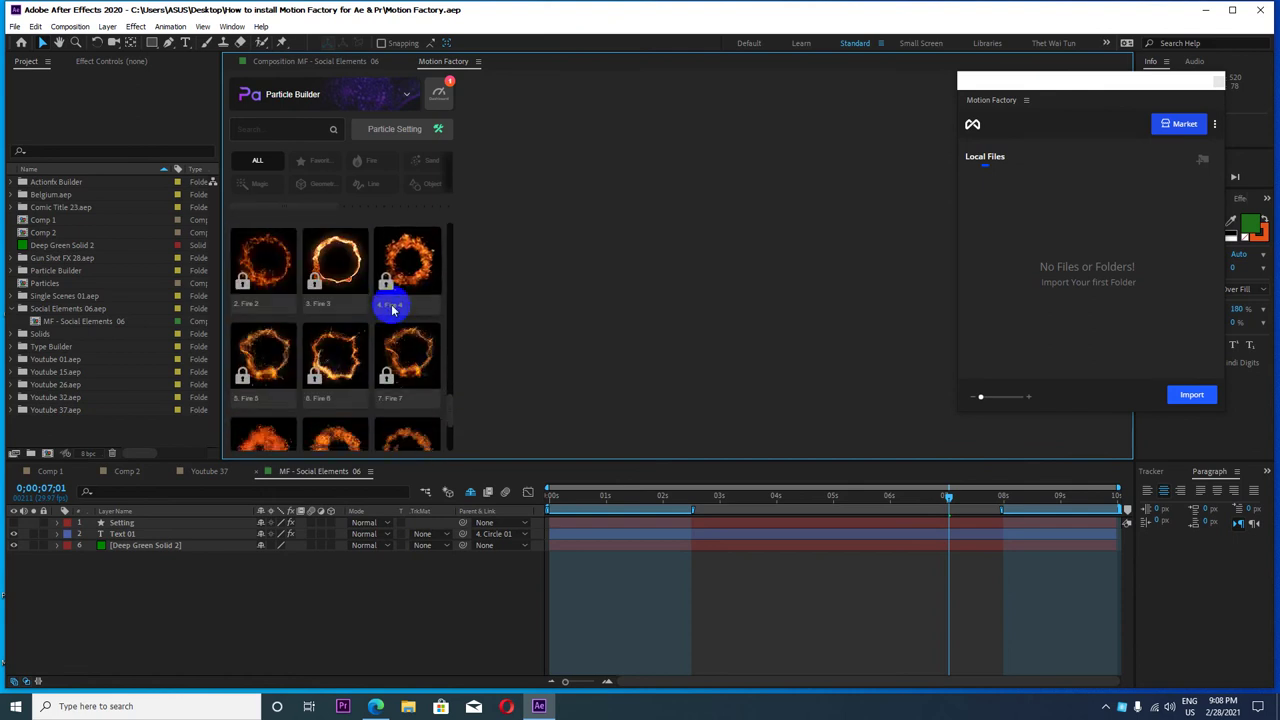
{"action": "scroll", "coordinate": [363, 314], "scroll_direction": "down", "scroll_amount": 3}
{"action": "scroll", "coordinate": [365, 320], "scroll_direction": "down", "scroll_amount": 5}
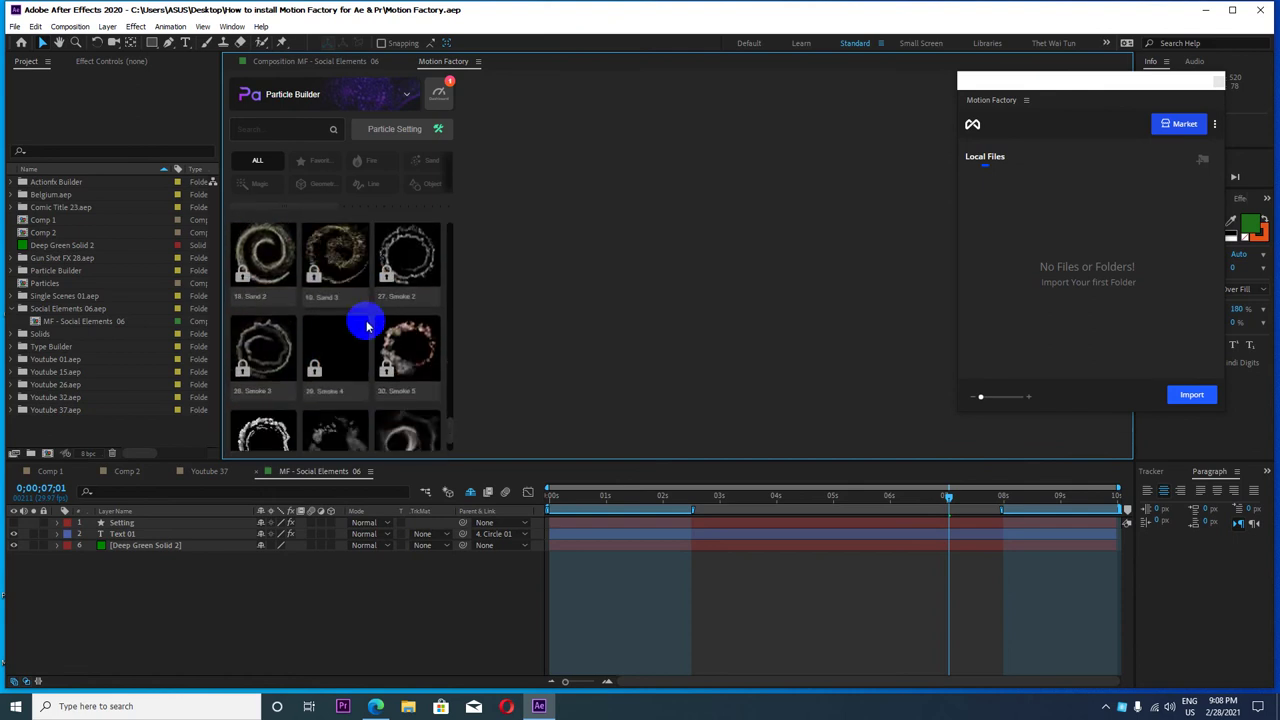
{"action": "scroll", "coordinate": [367, 320], "scroll_direction": "down", "scroll_amount": 3}
{"action": "scroll", "coordinate": [370, 305], "scroll_direction": "down", "scroll_amount": 3}
{"action": "scroll", "coordinate": [372, 294], "scroll_direction": "down", "scroll_amount": 3}
{"action": "scroll", "coordinate": [373, 296], "scroll_direction": "down", "scroll_amount": 3}
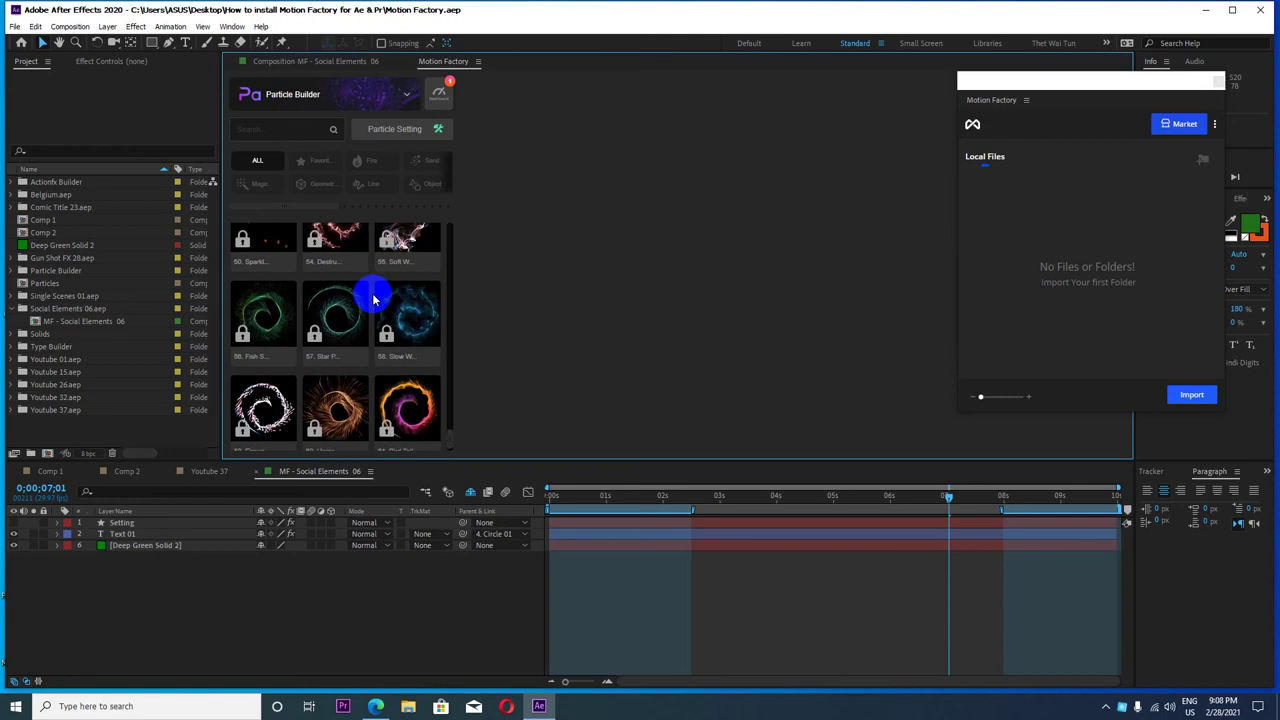
{"action": "scroll", "coordinate": [370, 290], "scroll_direction": "down", "scroll_amount": 2}
{"action": "scroll", "coordinate": [374, 294], "scroll_direction": "down", "scroll_amount": 2}
{"action": "scroll", "coordinate": [374, 294], "scroll_direction": "down", "scroll_amount": 2}
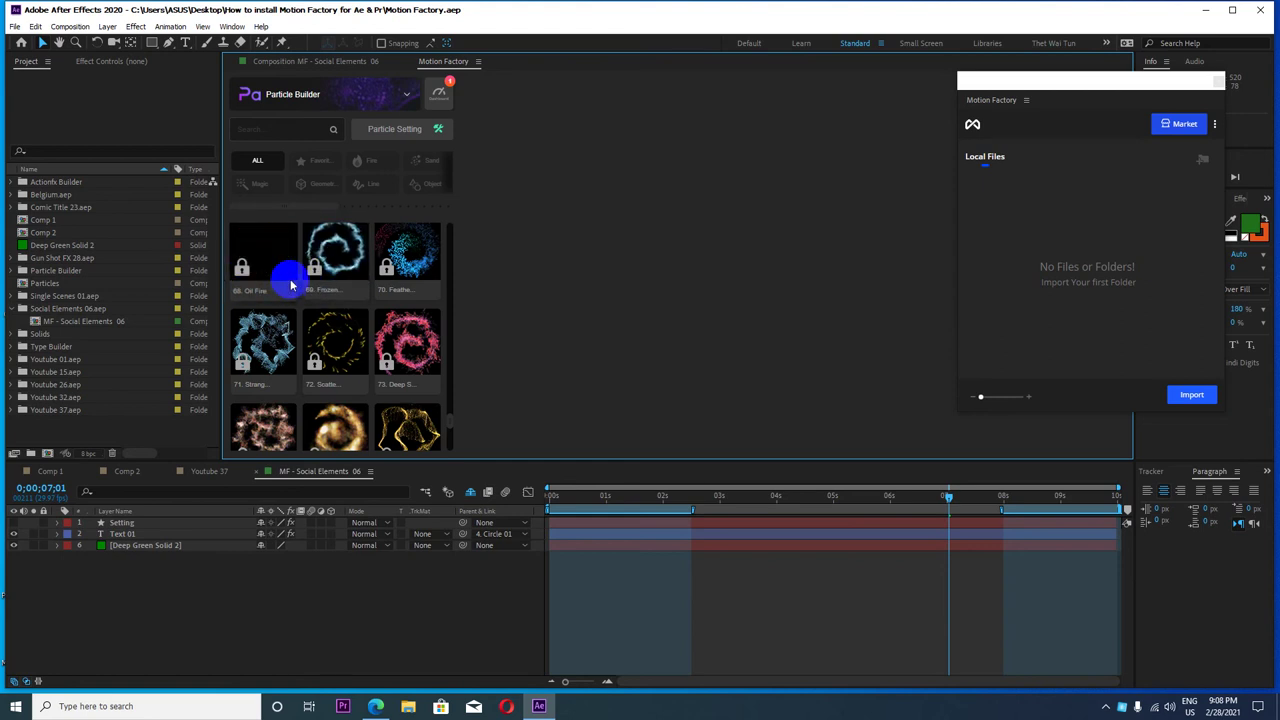
{"action": "scroll", "coordinate": [291, 286], "scroll_direction": "down", "scroll_amount": 3}
{"action": "left_click", "coordinate": [300, 92]}
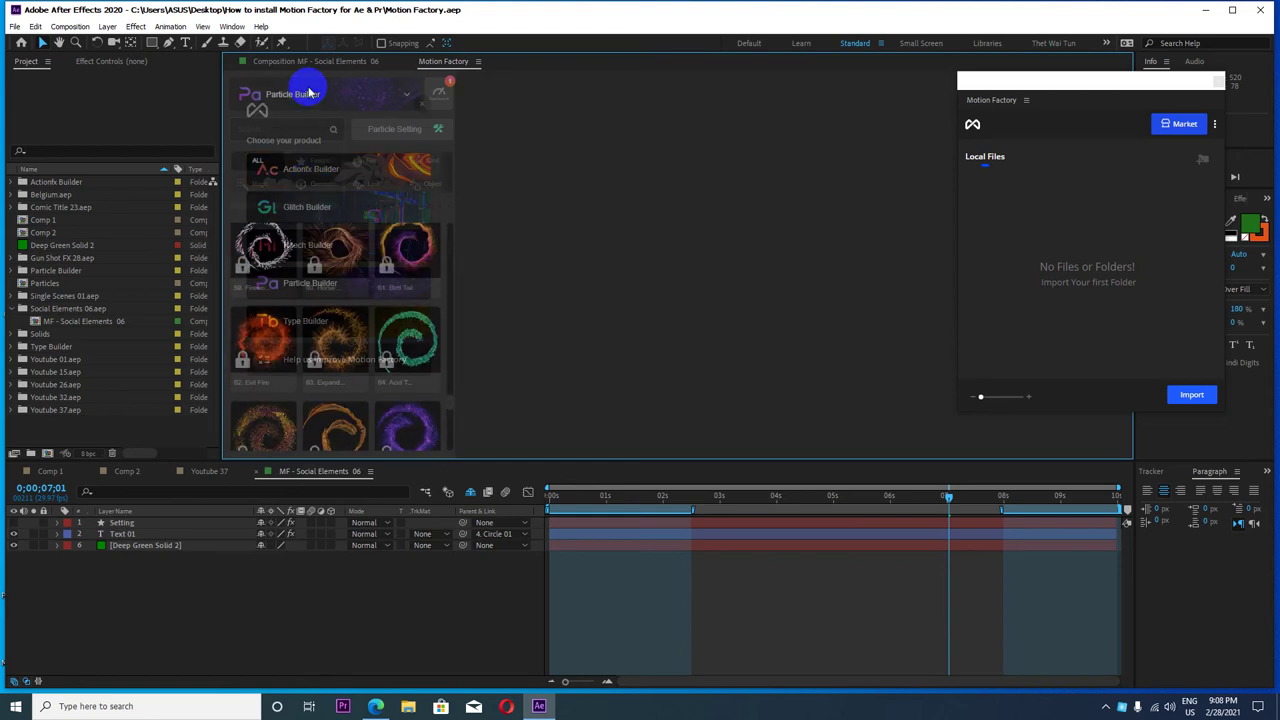
- Open Actionfx Builder and scroll through its Cartoon FX effects
{"action": "left_click", "coordinate": [313, 172]}
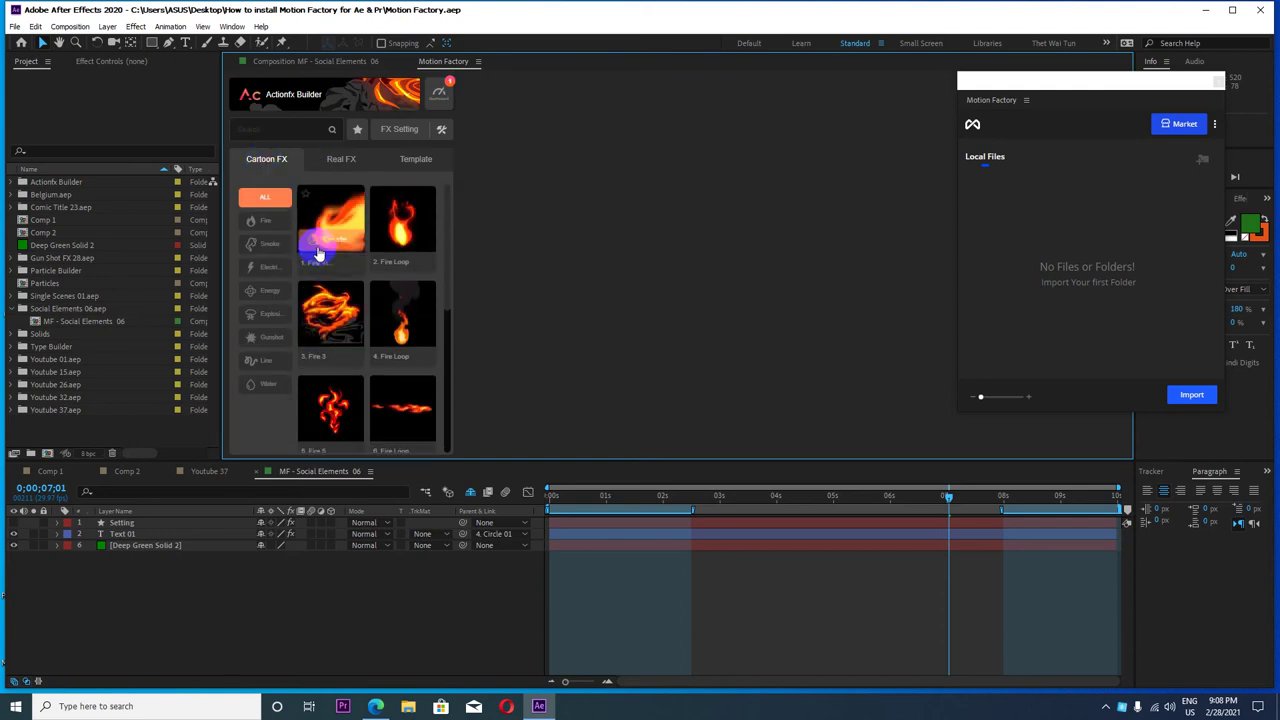
{"action": "scroll", "coordinate": [322, 258], "scroll_direction": "down", "scroll_amount": 2}
{"action": "scroll", "coordinate": [322, 262], "scroll_direction": "down", "scroll_amount": 2}
{"action": "scroll", "coordinate": [324, 280], "scroll_direction": "down", "scroll_amount": 2}
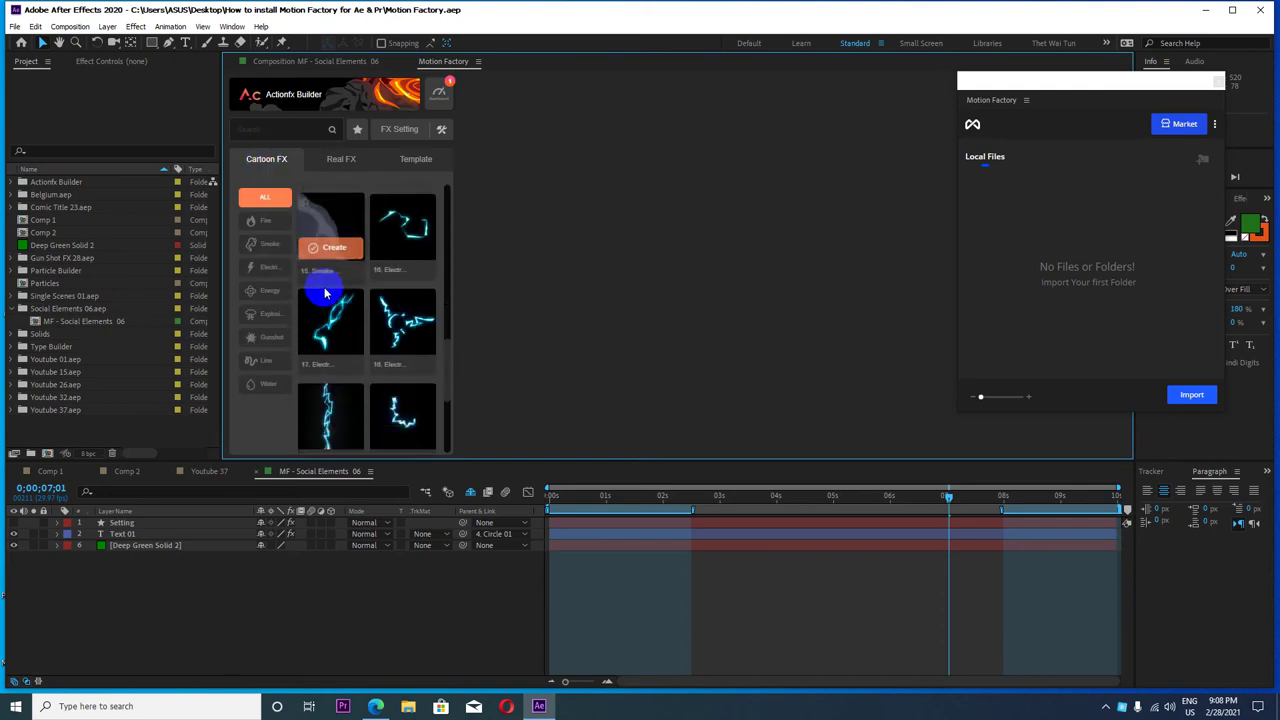
{"action": "scroll", "coordinate": [325, 288], "scroll_direction": "down", "scroll_amount": 2}
{"action": "scroll", "coordinate": [320, 270], "scroll_direction": "down", "scroll_amount": 1}
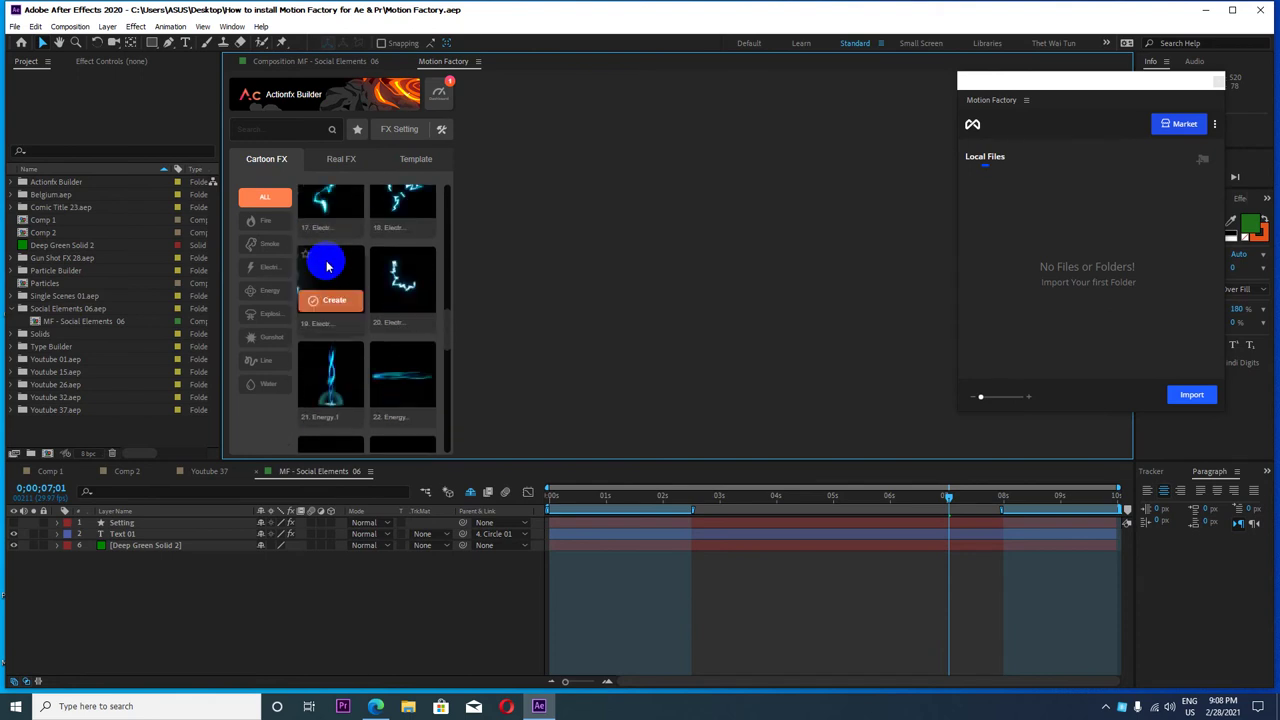
- Browse the Real FX Fire presets, then bring the YouTube channel's browser window forward
{"action": "left_click", "coordinate": [340, 162]}
{"action": "left_click", "coordinate": [265, 221]}
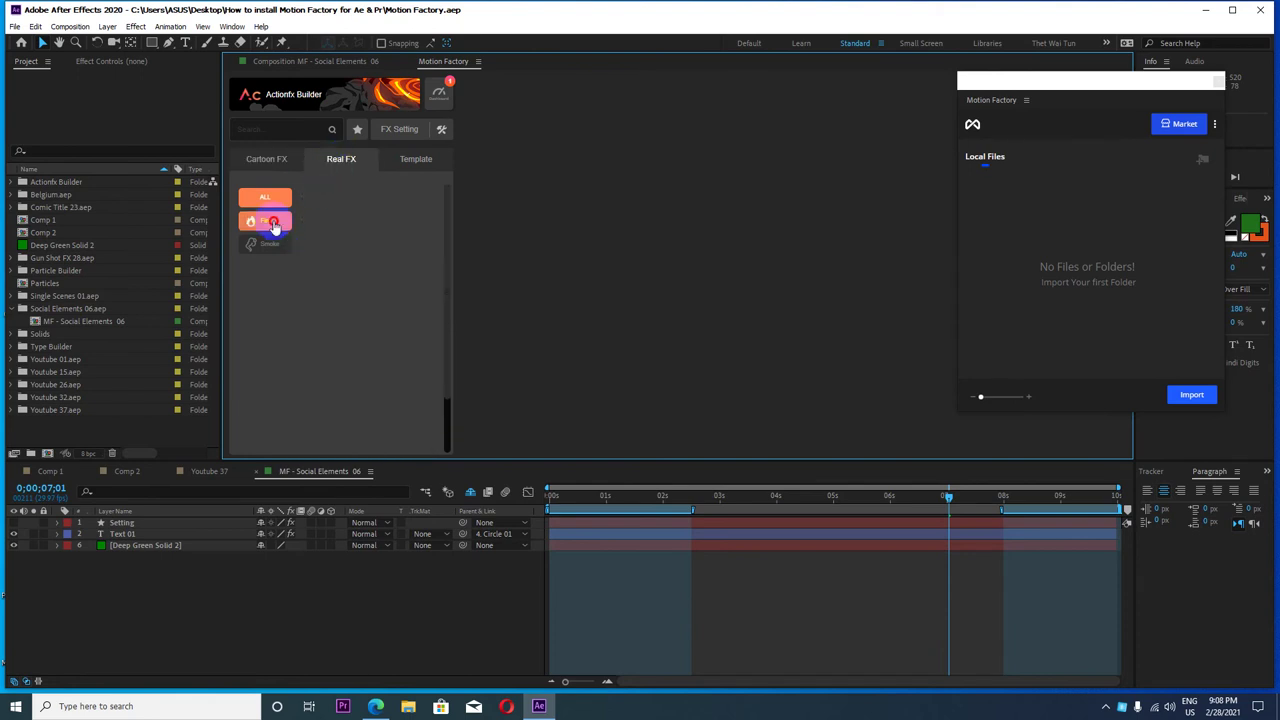
{"action": "scroll", "coordinate": [349, 260], "scroll_direction": "down", "scroll_amount": 2}
{"action": "scroll", "coordinate": [358, 264], "scroll_direction": "up", "scroll_amount": 2}
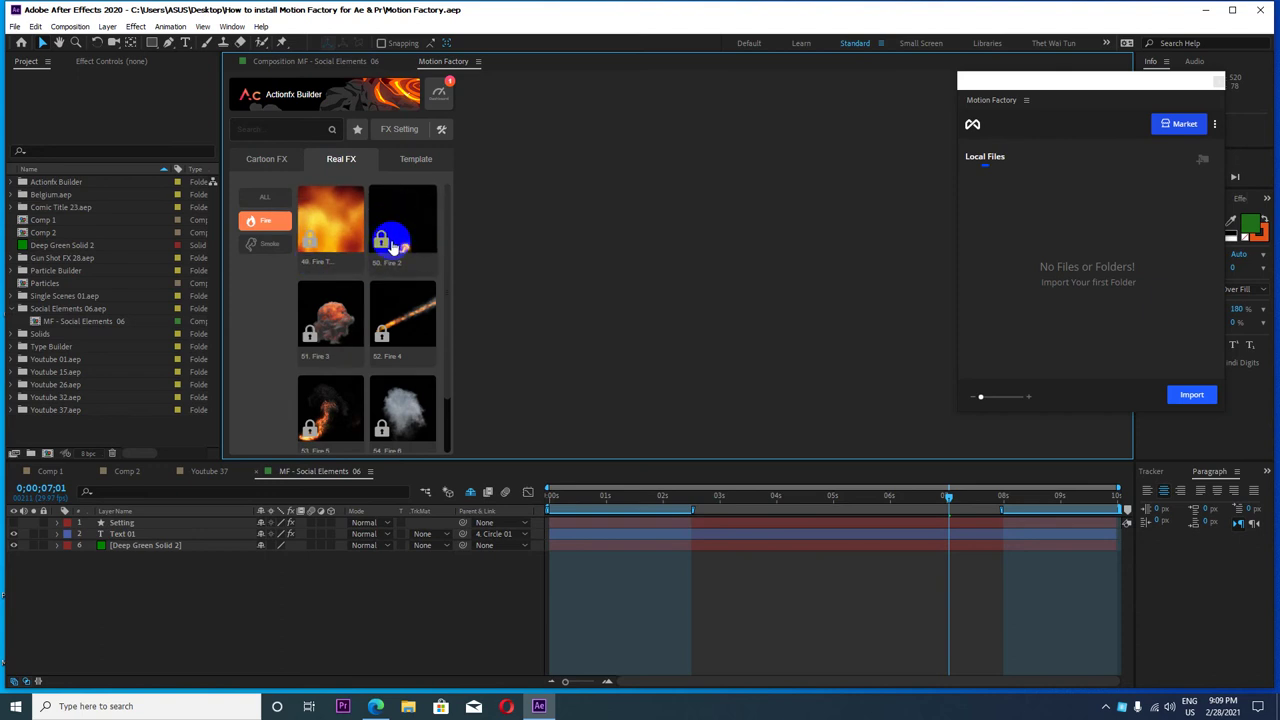
{"action": "scroll", "coordinate": [391, 288], "scroll_direction": "down", "scroll_amount": 2}
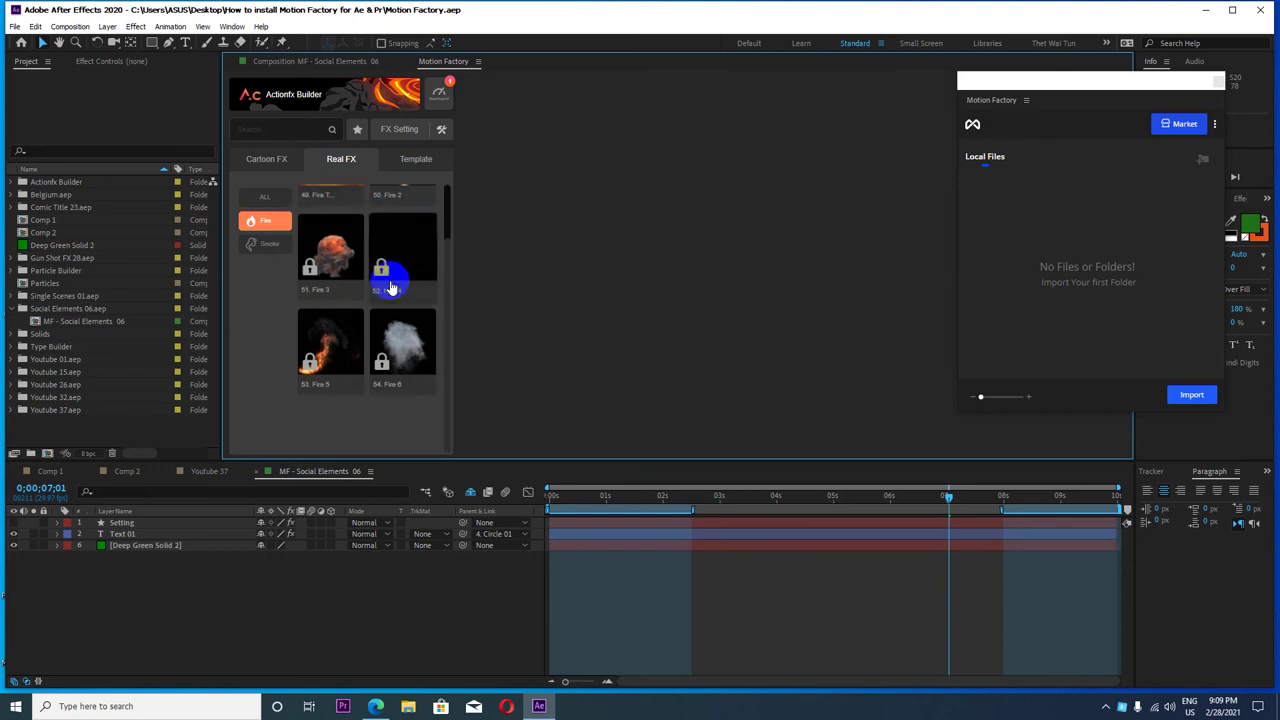
{"action": "scroll", "coordinate": [391, 288], "scroll_direction": "up", "scroll_amount": 2}
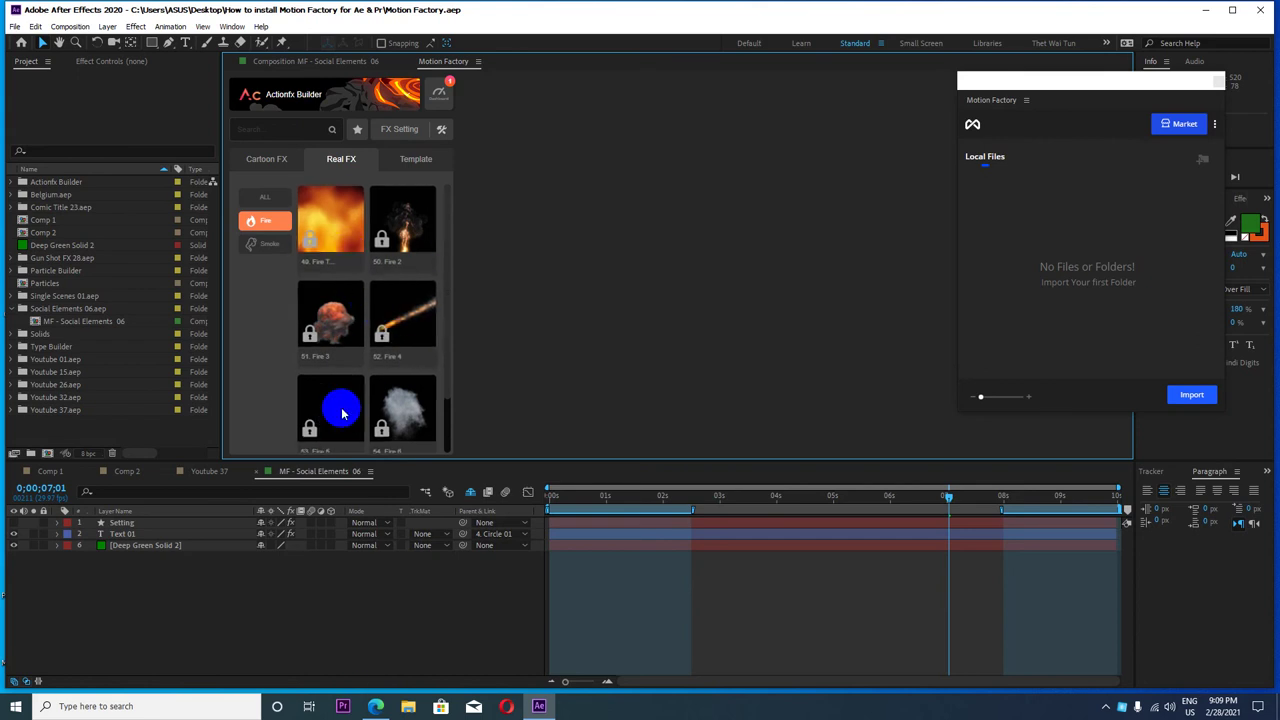
{"action": "left_click", "coordinate": [375, 710]}
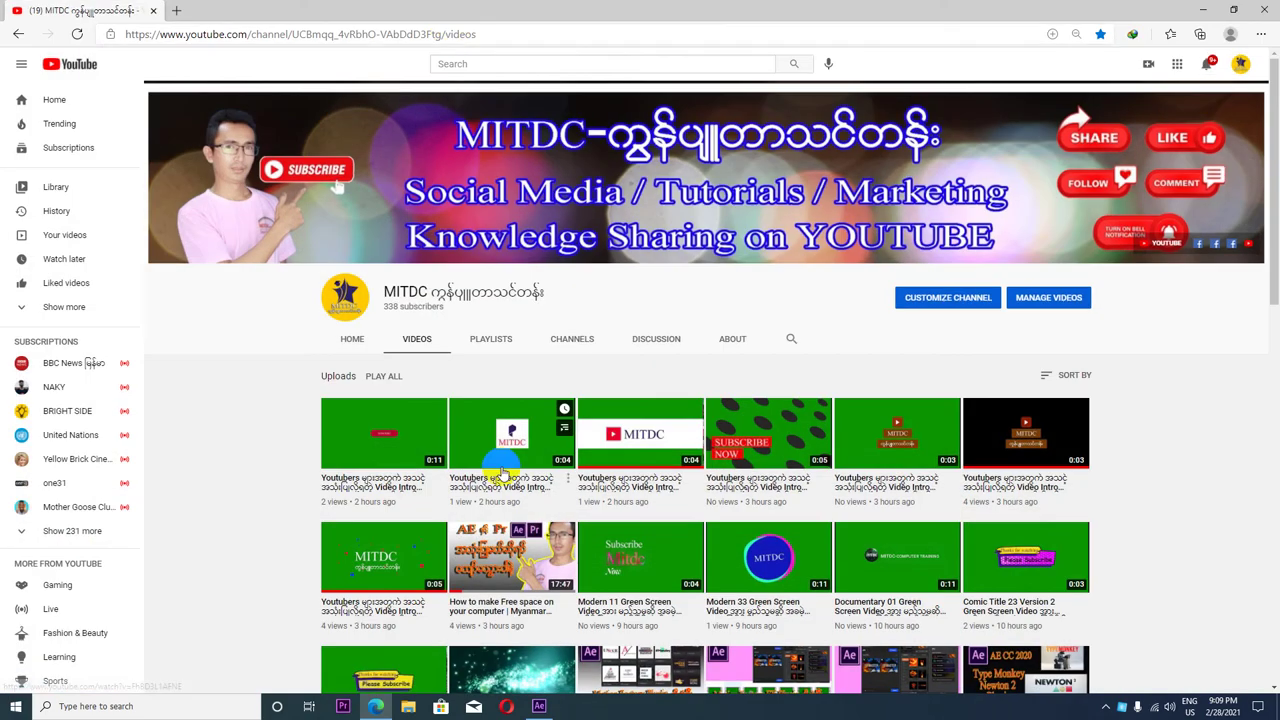
- Scroll down the YouTube Videos page, then minimize the browser to return to After Effects
{"action": "scroll", "coordinate": [500, 460], "scroll_direction": "down", "scroll_amount": 5}
{"action": "scroll", "coordinate": [535, 442], "scroll_direction": "down", "scroll_amount": 2}
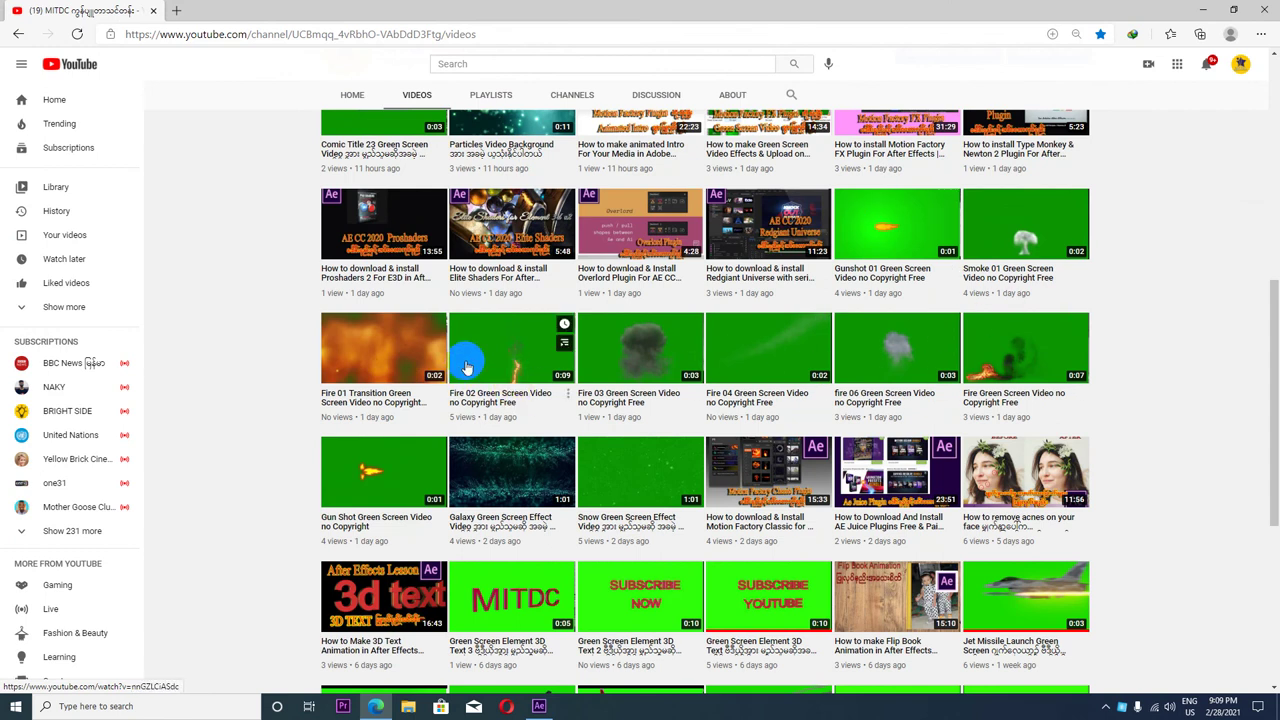
{"action": "left_click", "coordinate": [1203, 9]}
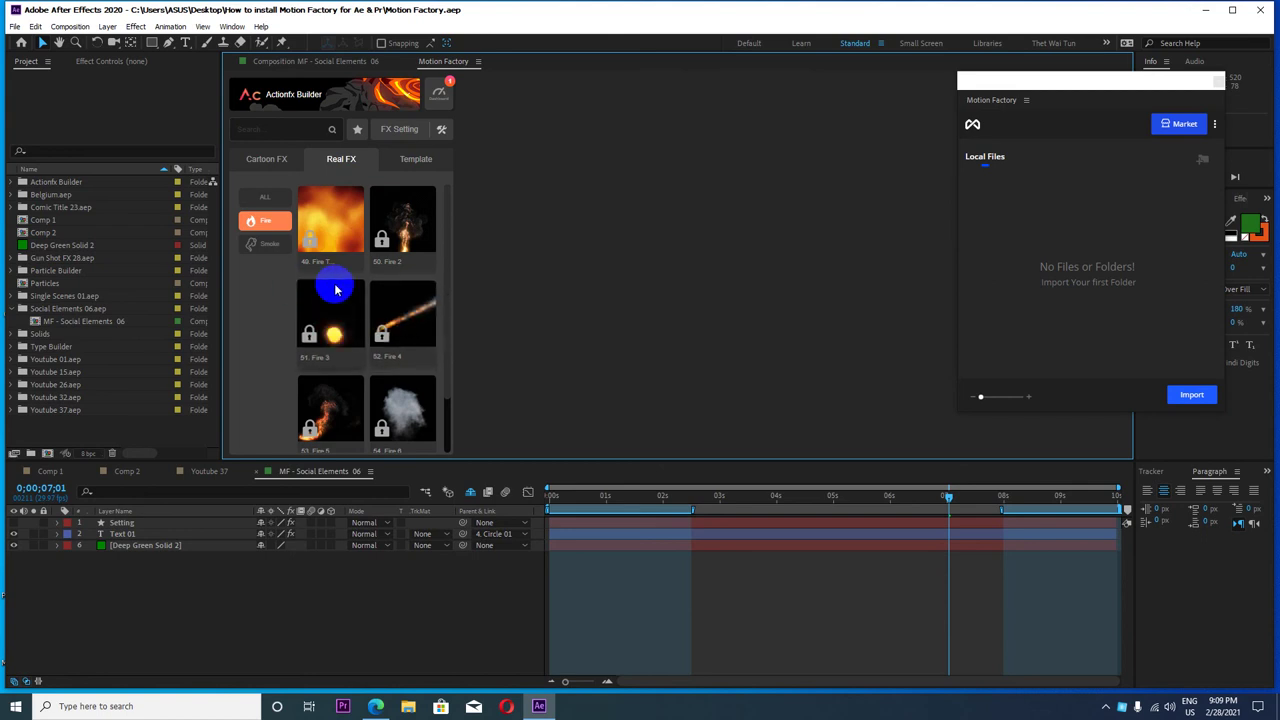
- Browse the Actionfx Builder's Real FX Smoke presets, Template items and Cartoon FX effects
{"action": "left_click", "coordinate": [265, 243]}
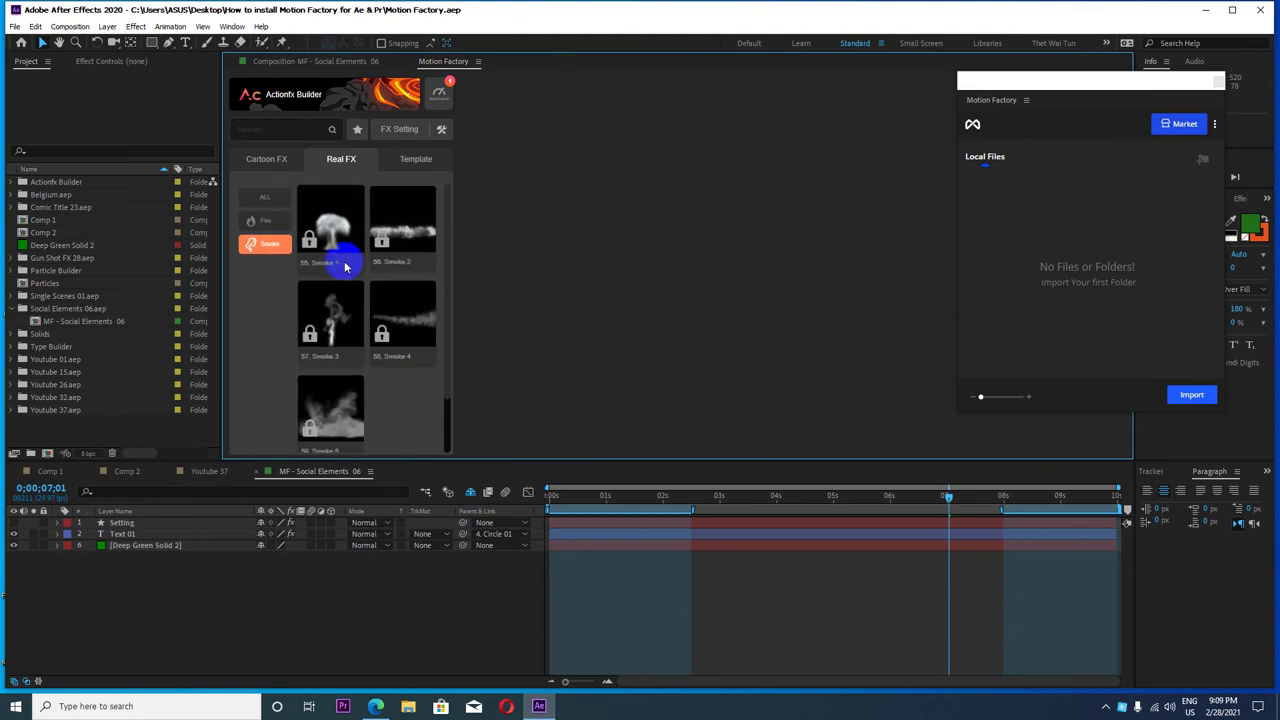
{"action": "left_click", "coordinate": [415, 160]}
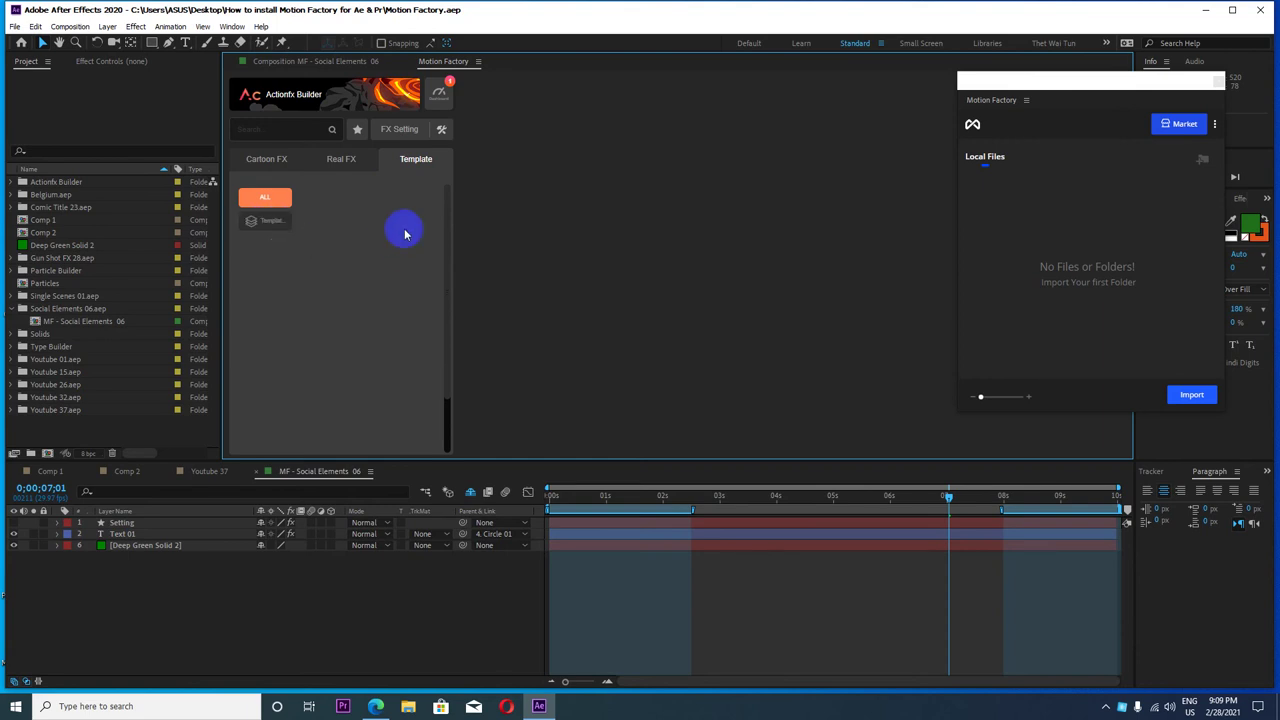
{"action": "left_click", "coordinate": [263, 165]}
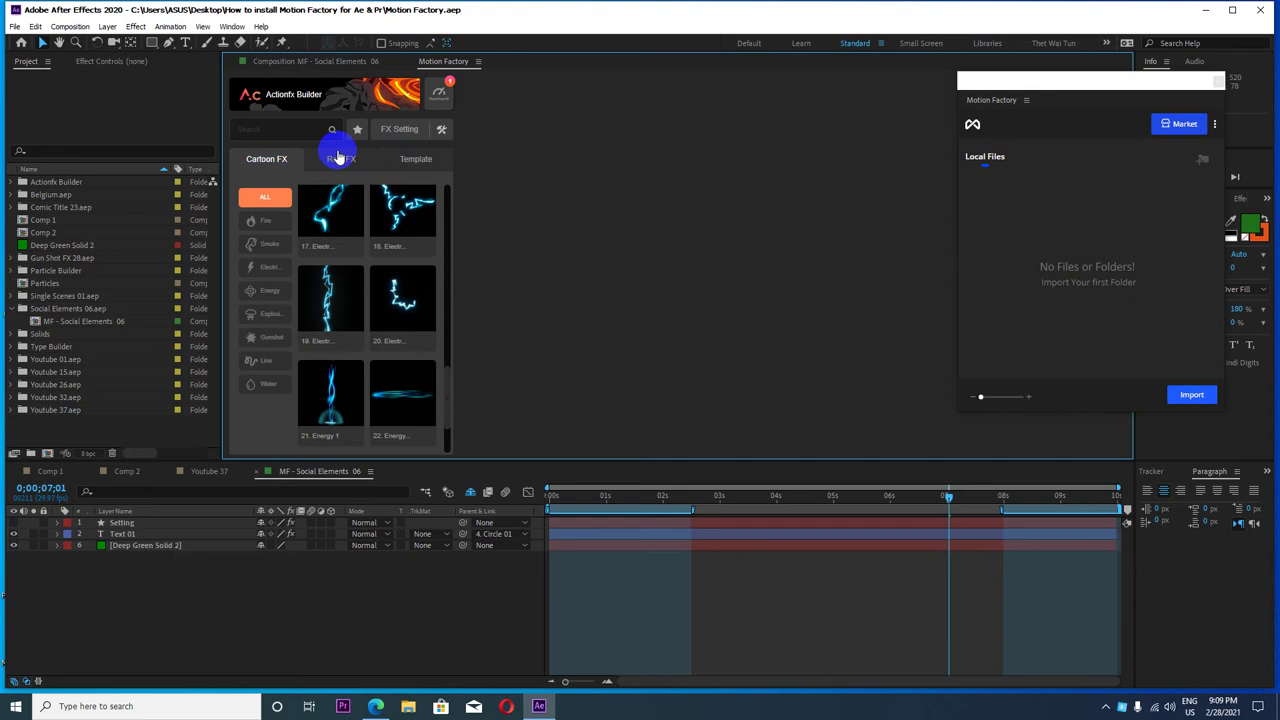
{"action": "left_click", "coordinate": [338, 158]}
{"action": "left_click", "coordinate": [417, 160]}
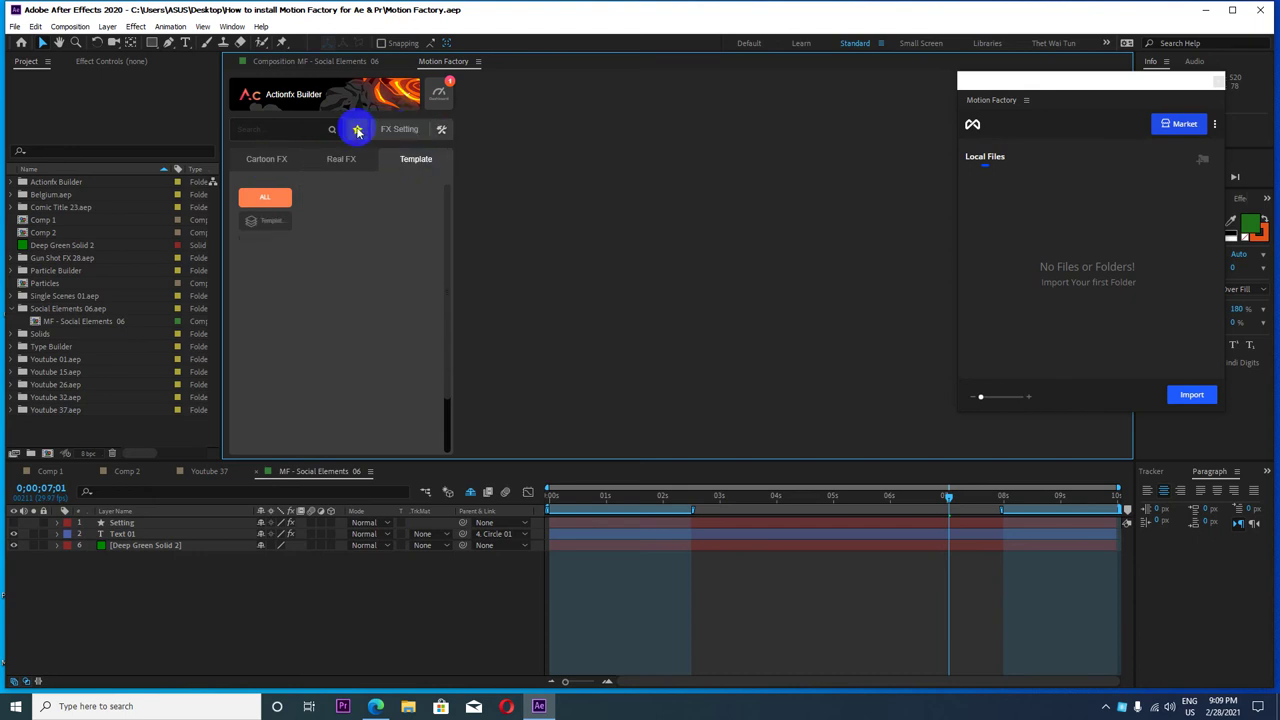
- Reopen Actionfx Builder, review the Real FX Fire presets, then return to the product list
{"action": "left_click", "coordinate": [328, 94]}
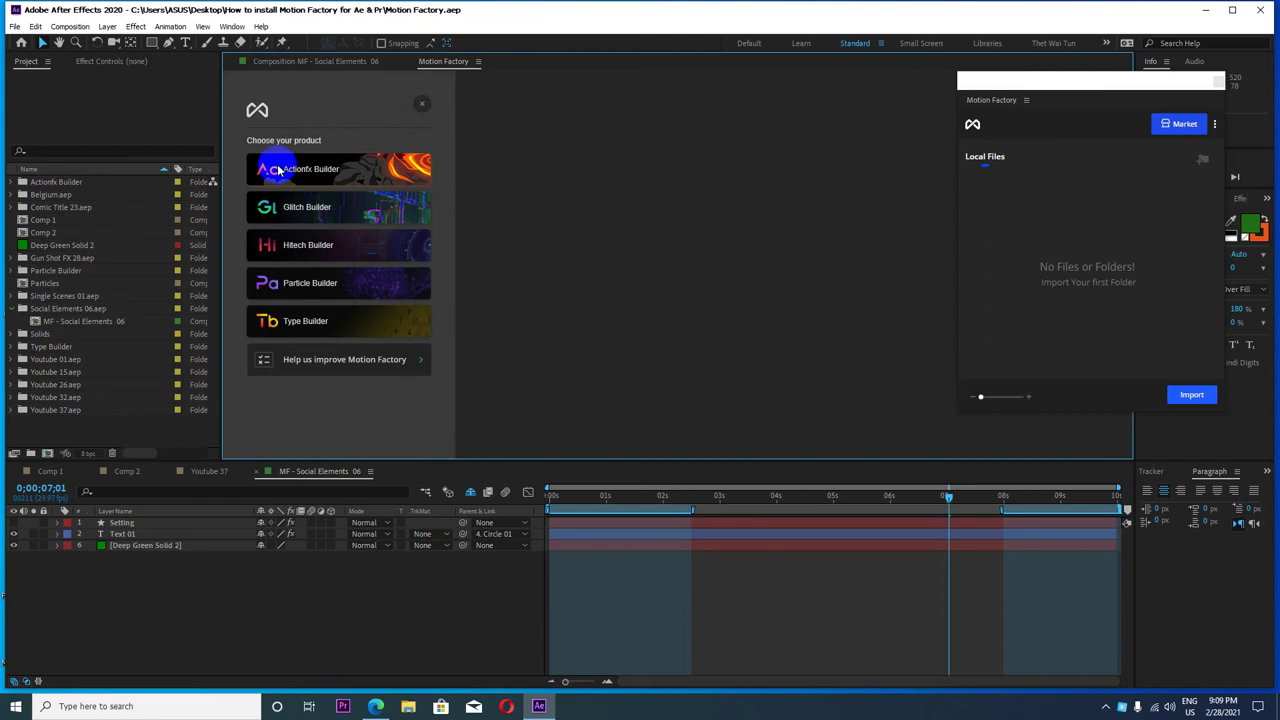
{"action": "left_click", "coordinate": [316, 170]}
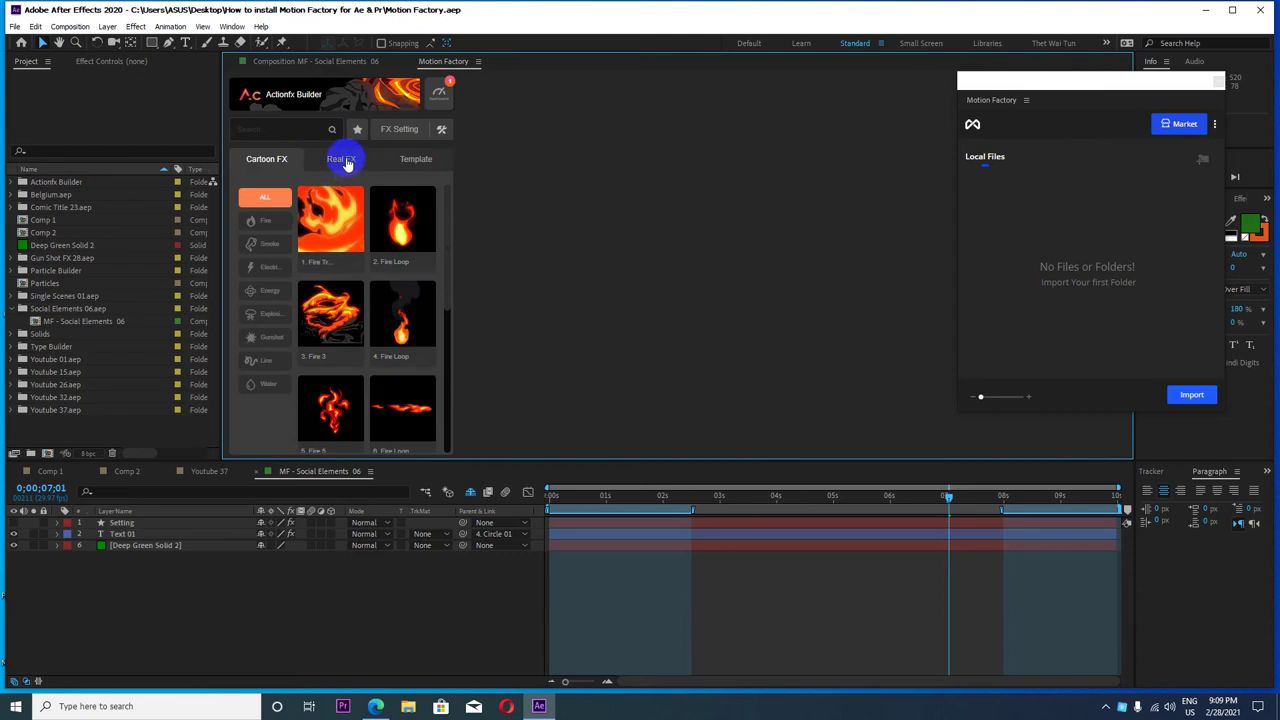
{"action": "left_click", "coordinate": [343, 159]}
{"action": "left_click", "coordinate": [271, 222]}
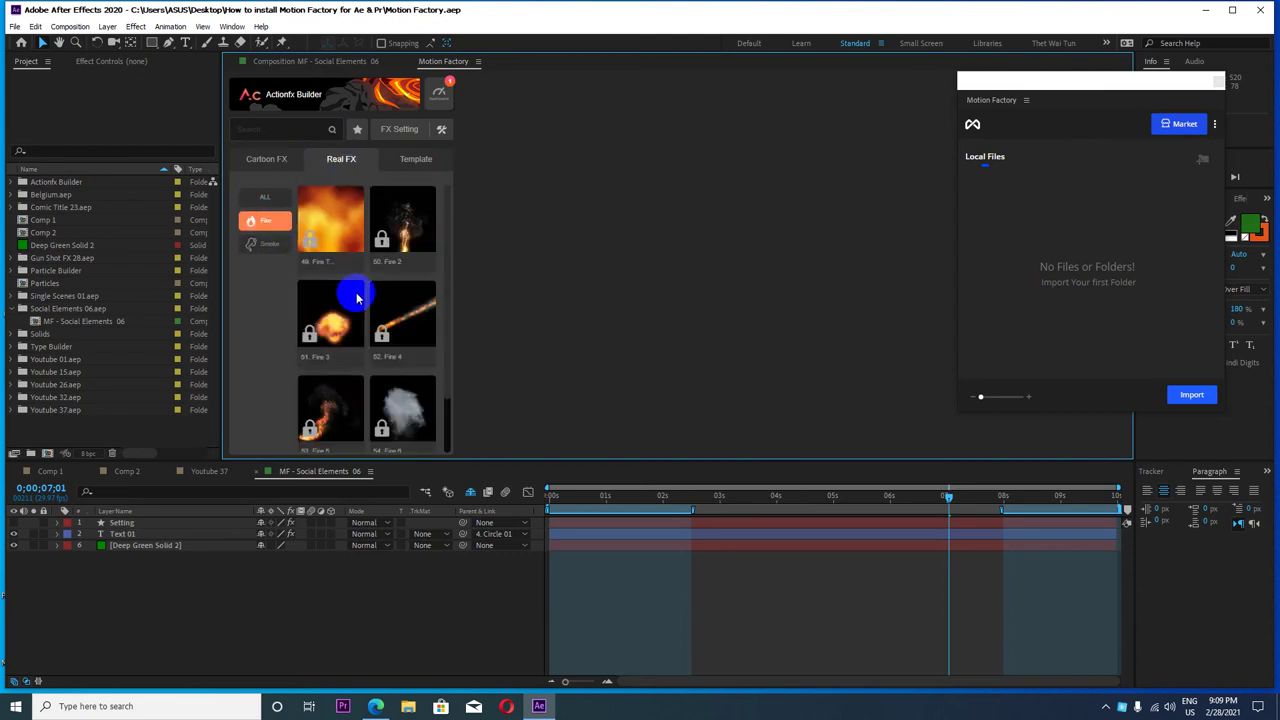
{"action": "scroll", "coordinate": [380, 290], "scroll_direction": "down", "scroll_amount": 2}
{"action": "scroll", "coordinate": [381, 275], "scroll_direction": "up", "scroll_amount": 1}
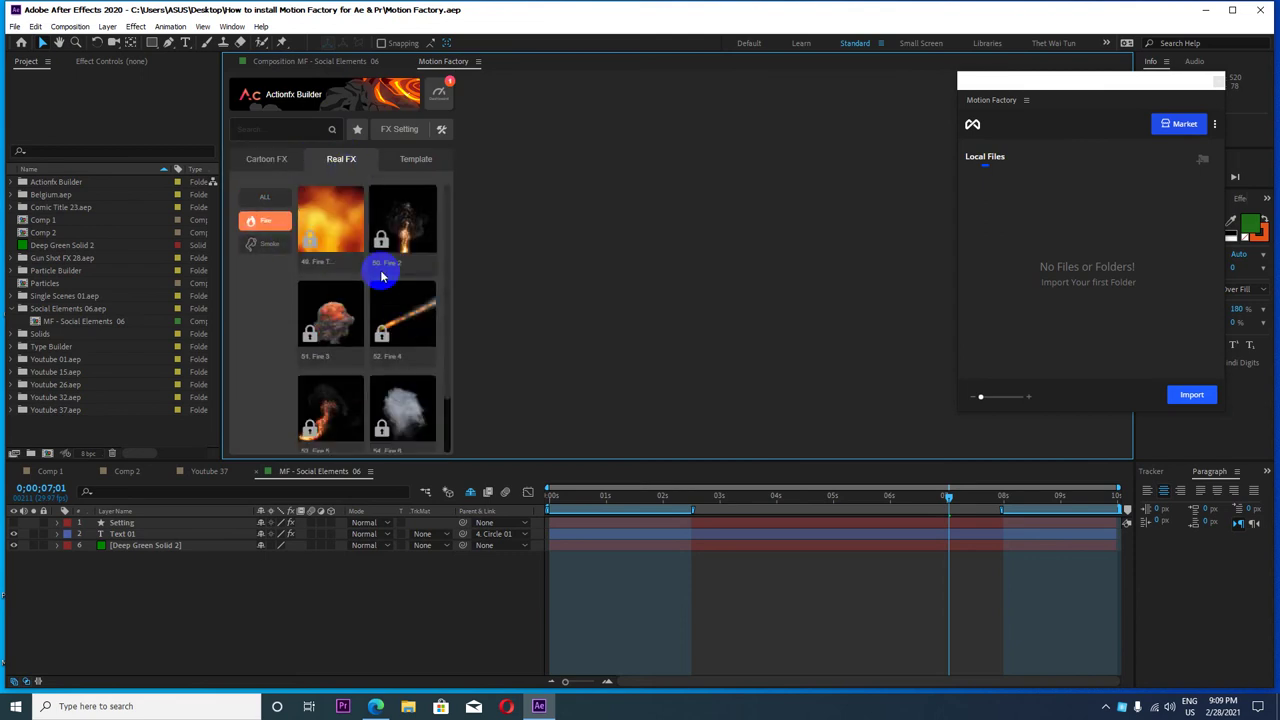
{"action": "left_click", "coordinate": [296, 95]}
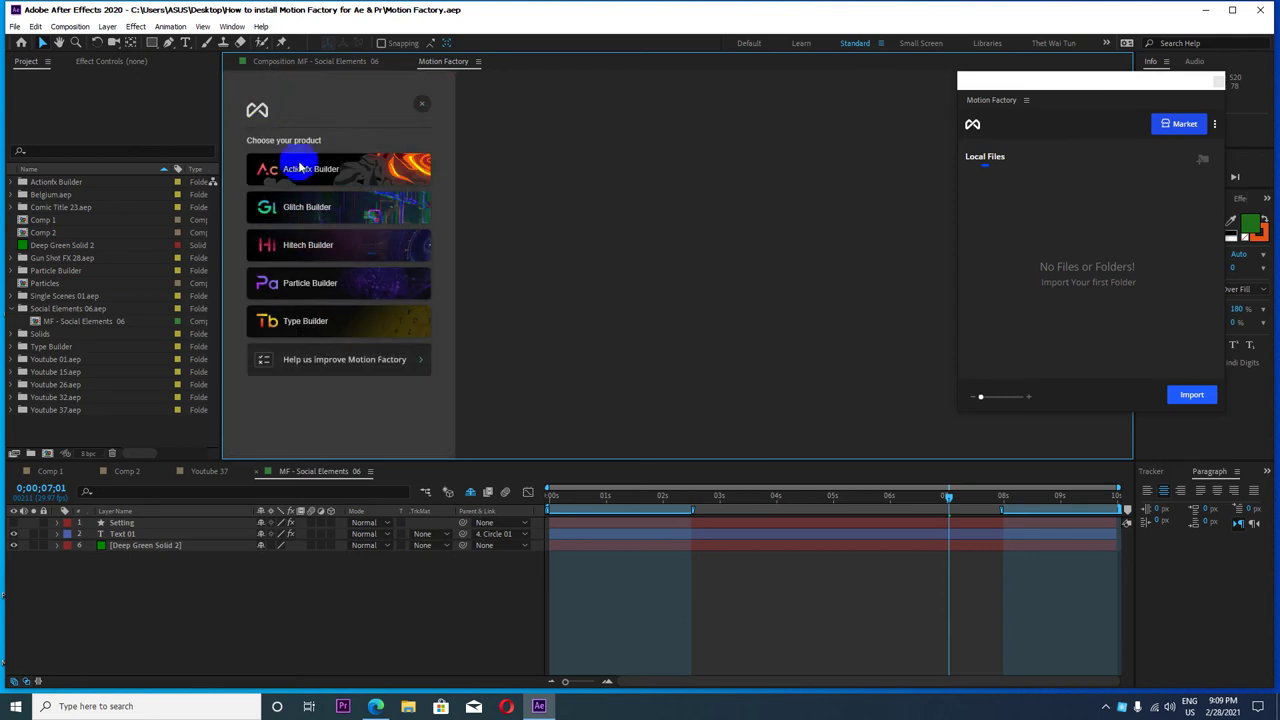
{"action": "left_click", "coordinate": [307, 208]}
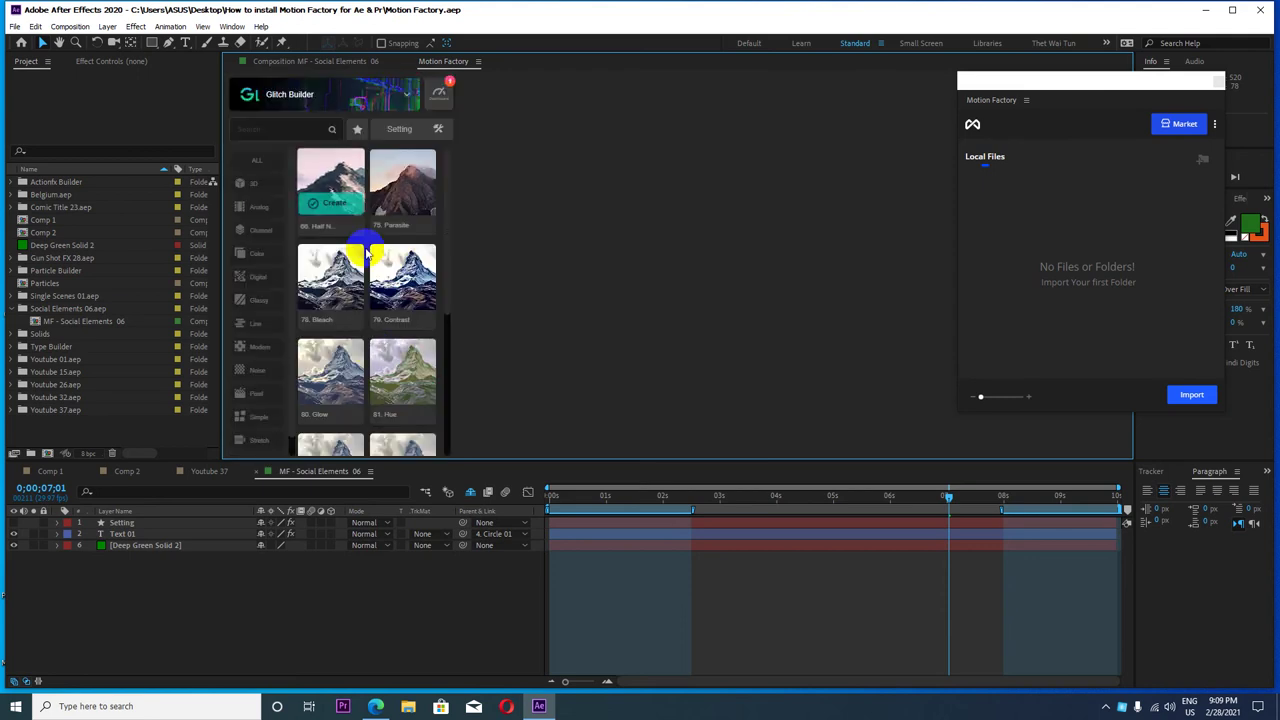
{"action": "scroll", "coordinate": [343, 403], "scroll_direction": "down", "scroll_amount": 10}
{"action": "scroll", "coordinate": [343, 403], "scroll_direction": "down", "scroll_amount": 2}
{"action": "scroll", "coordinate": [345, 400], "scroll_direction": "down", "scroll_amount": 1}
{"action": "scroll", "coordinate": [347, 396], "scroll_direction": "down", "scroll_amount": 1}
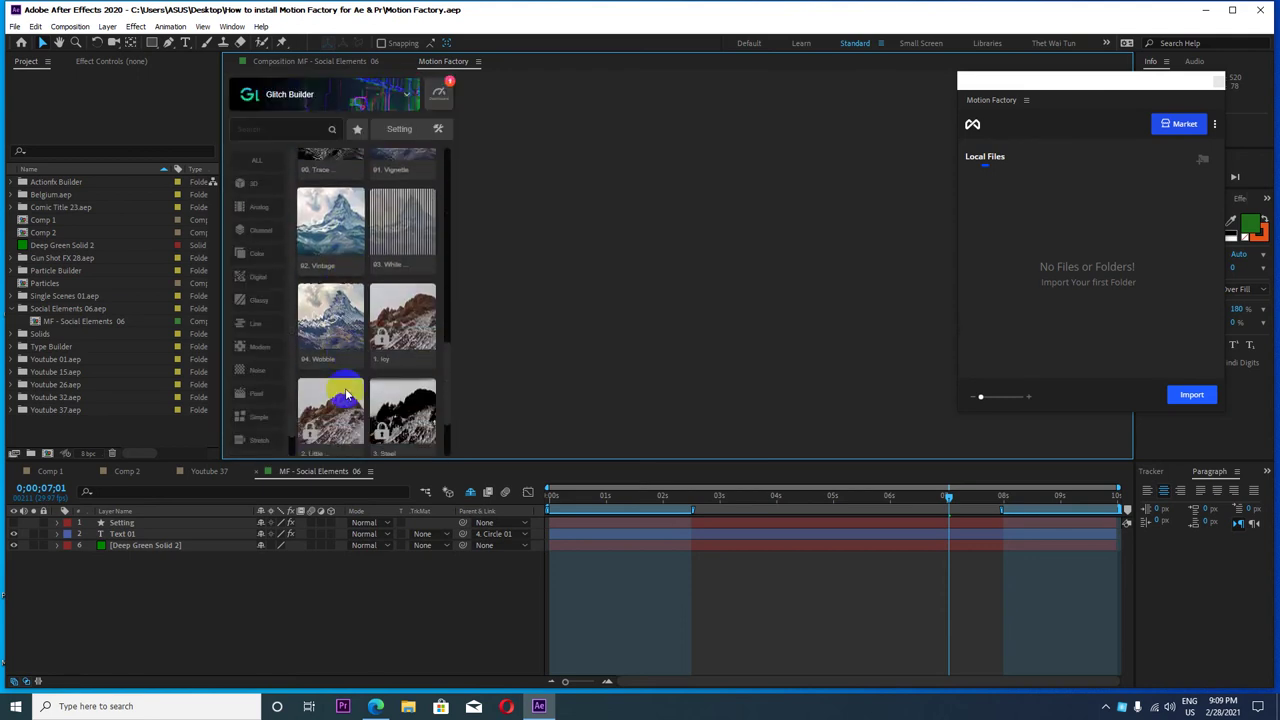
{"action": "scroll", "coordinate": [349, 393], "scroll_direction": "down", "scroll_amount": 1}
{"action": "scroll", "coordinate": [345, 380], "scroll_direction": "down", "scroll_amount": 1}
{"action": "scroll", "coordinate": [409, 347], "scroll_direction": "up", "scroll_amount": 1}
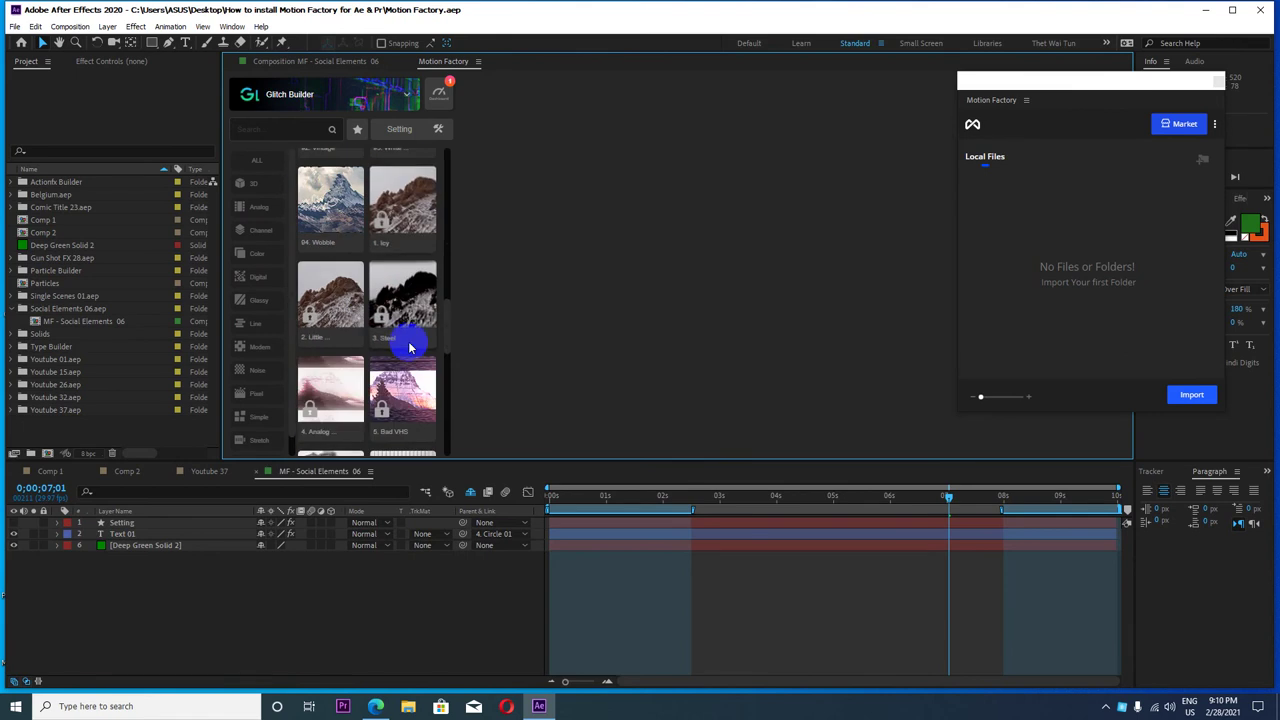
{"action": "scroll", "coordinate": [405, 340], "scroll_direction": "up", "scroll_amount": 2}
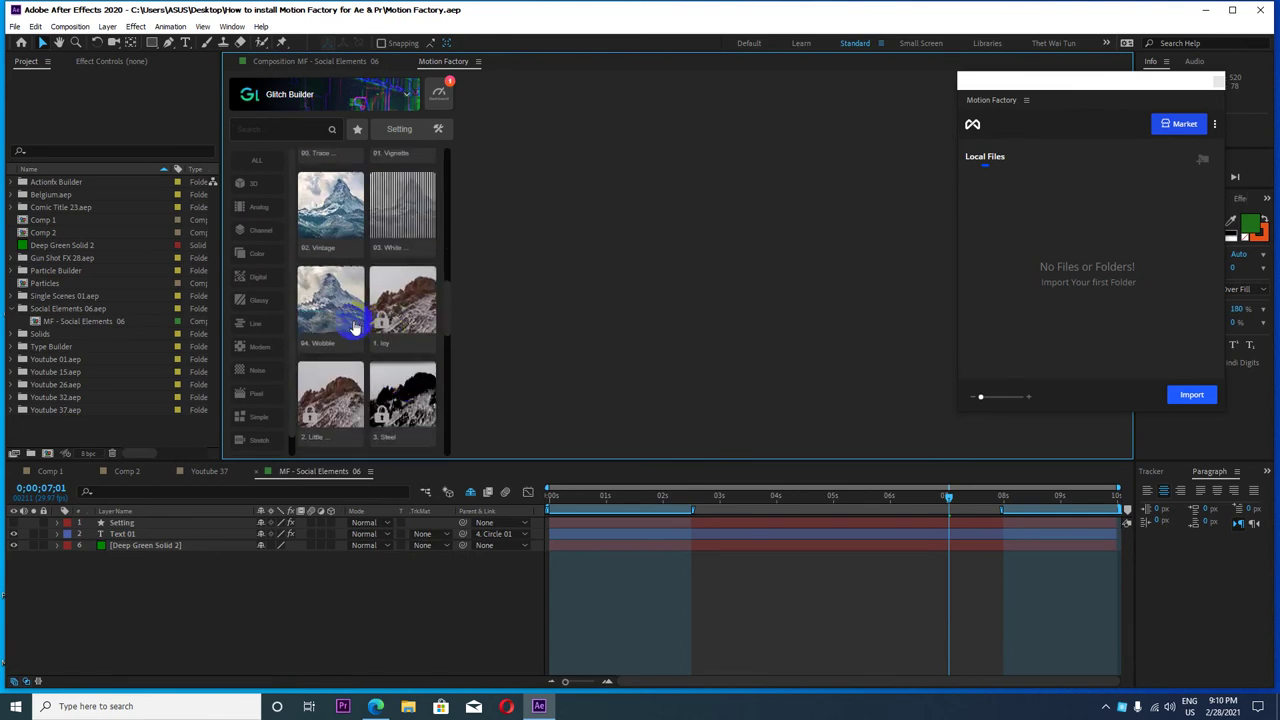
{"action": "mouse_move", "coordinate": [360, 327]}
{"action": "left_click", "coordinate": [257, 183]}
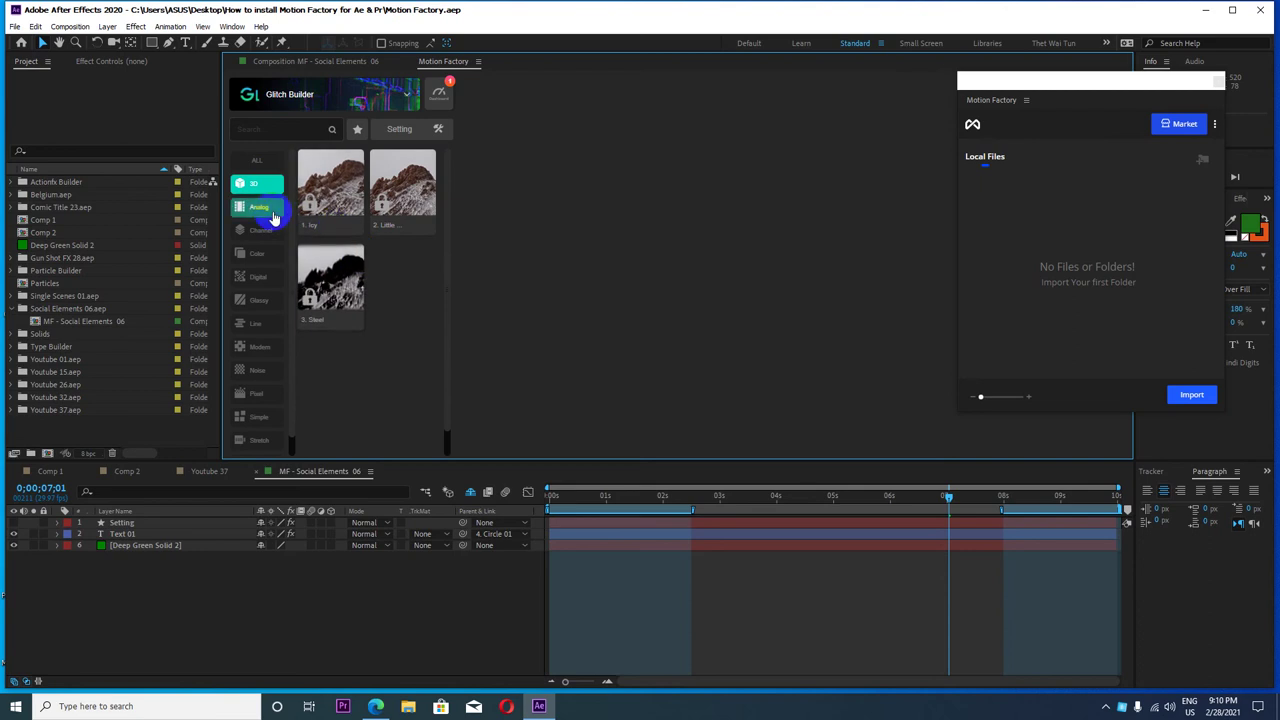
{"action": "left_click", "coordinate": [257, 206]}
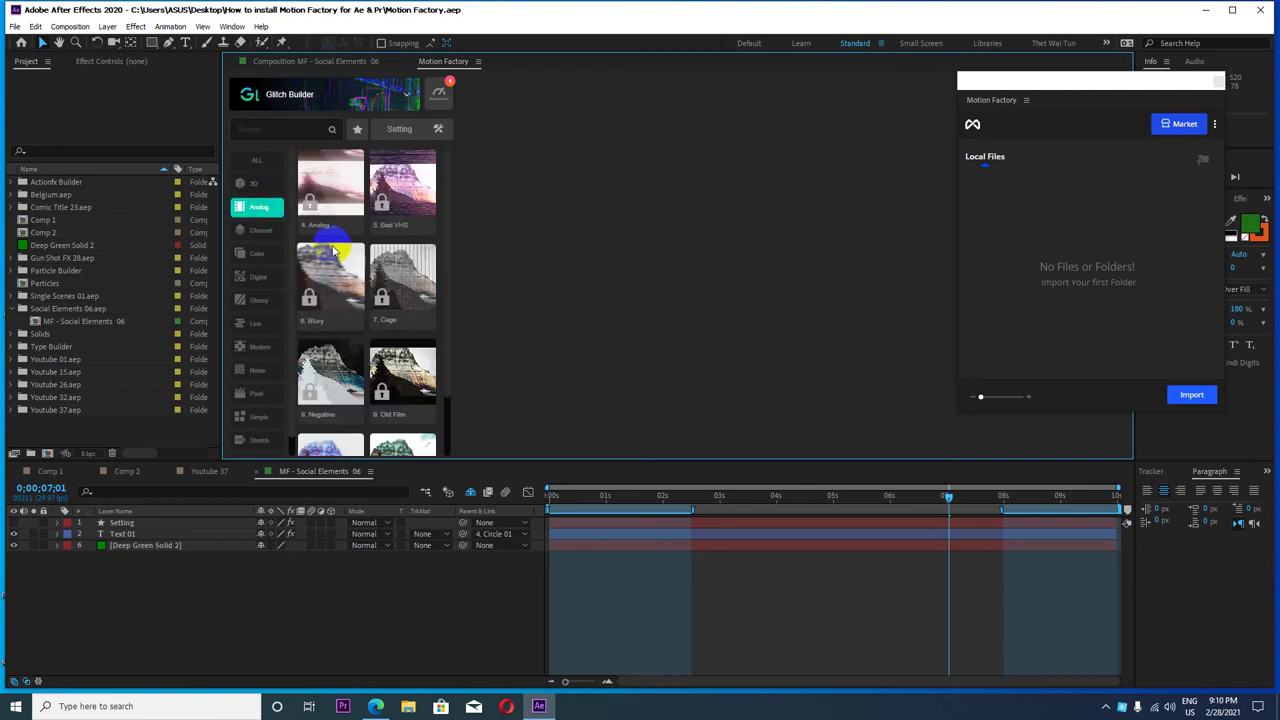
{"action": "left_click", "coordinate": [255, 231]}
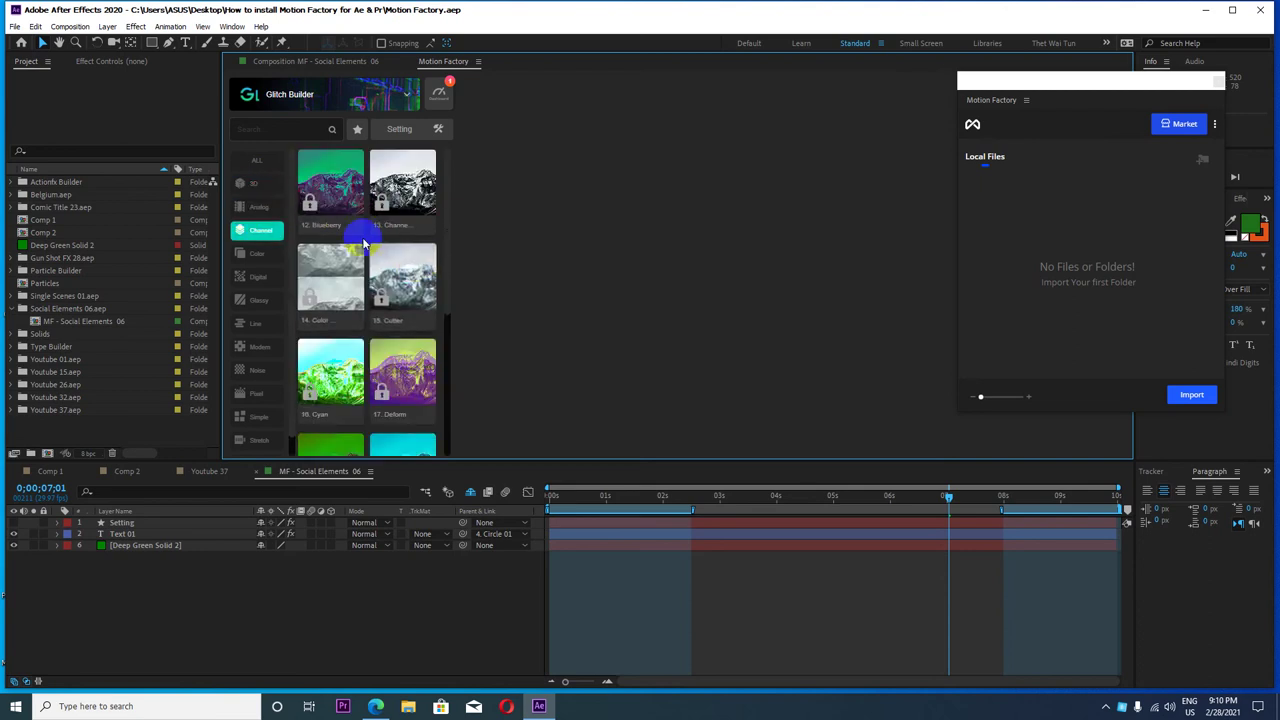
{"action": "left_click", "coordinate": [255, 253]}
{"action": "left_click", "coordinate": [278, 278]}
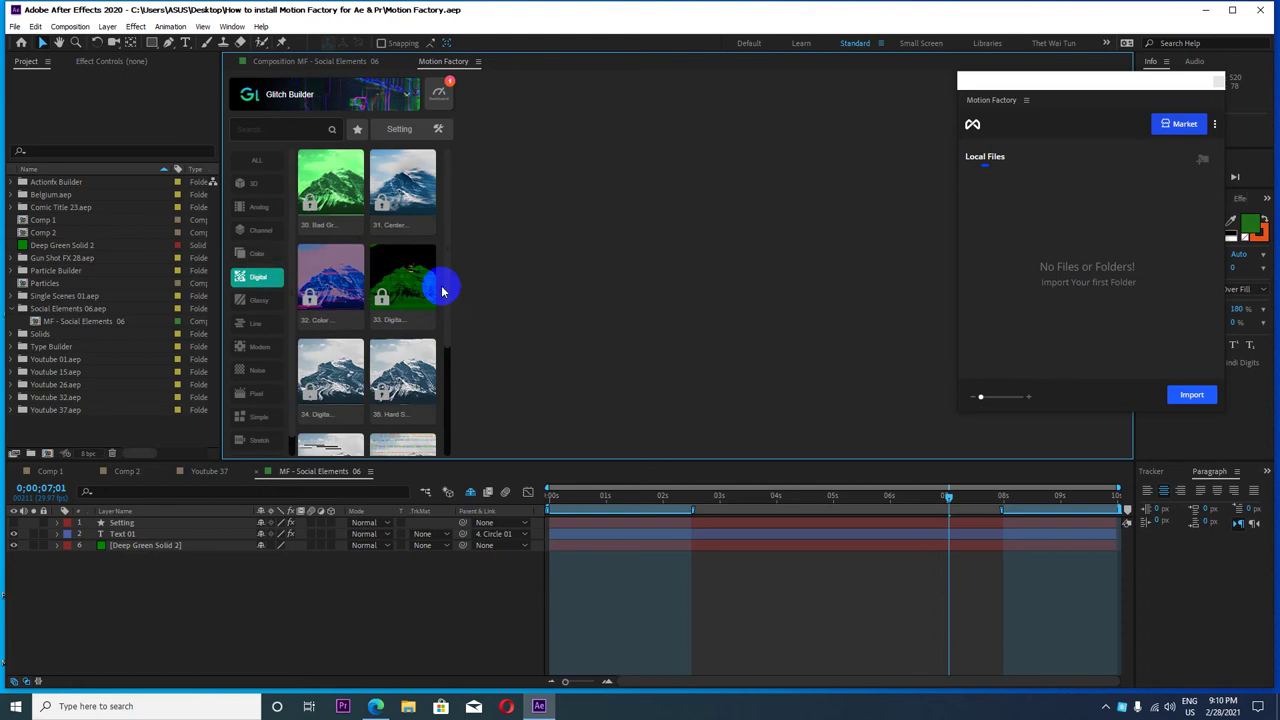
{"action": "scroll", "coordinate": [390, 305], "scroll_direction": "down", "scroll_amount": 3}
{"action": "scroll", "coordinate": [360, 320], "scroll_direction": "down", "scroll_amount": 3}
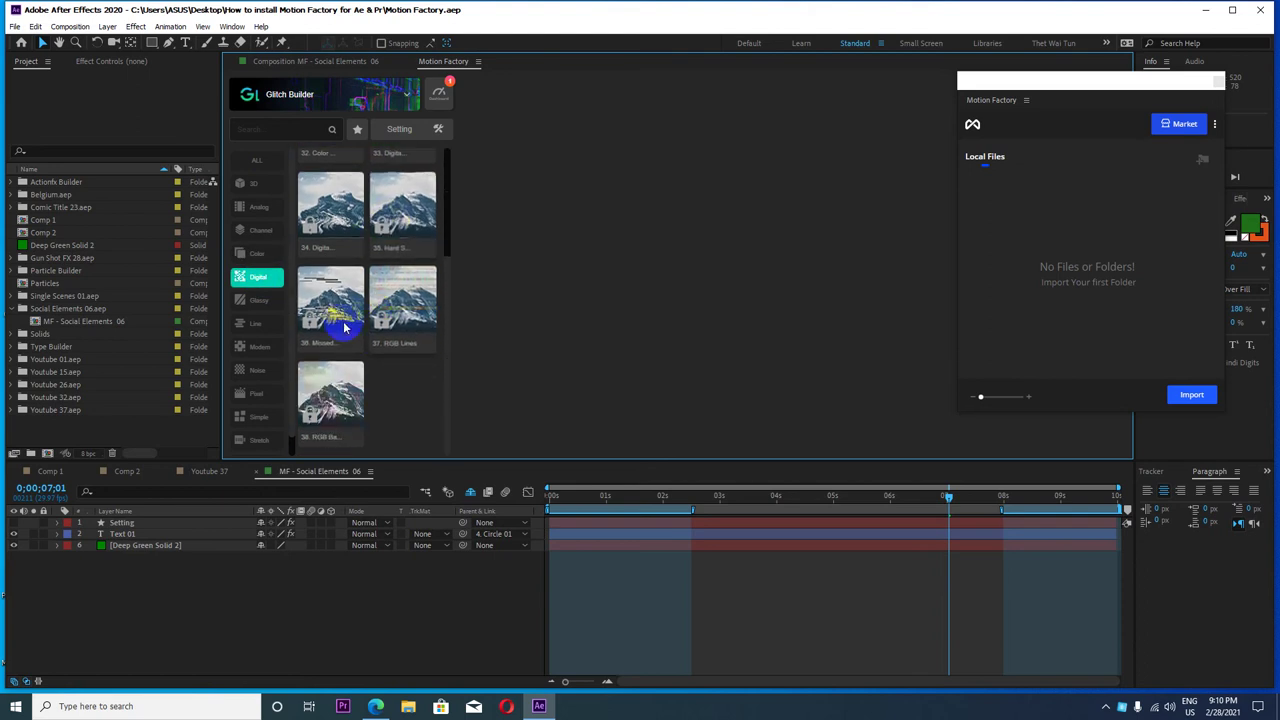
{"action": "left_click", "coordinate": [258, 300]}
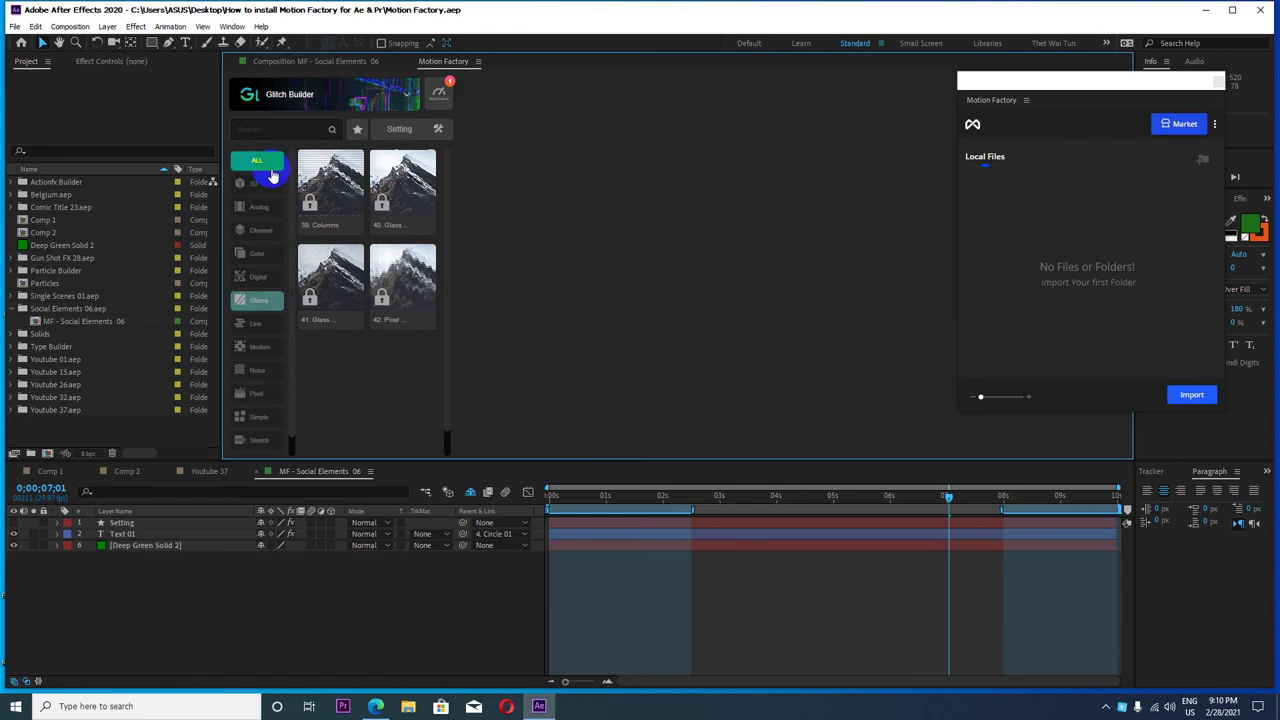
{"action": "left_click", "coordinate": [272, 176]}
{"action": "mouse_move", "coordinate": [430, 298]}
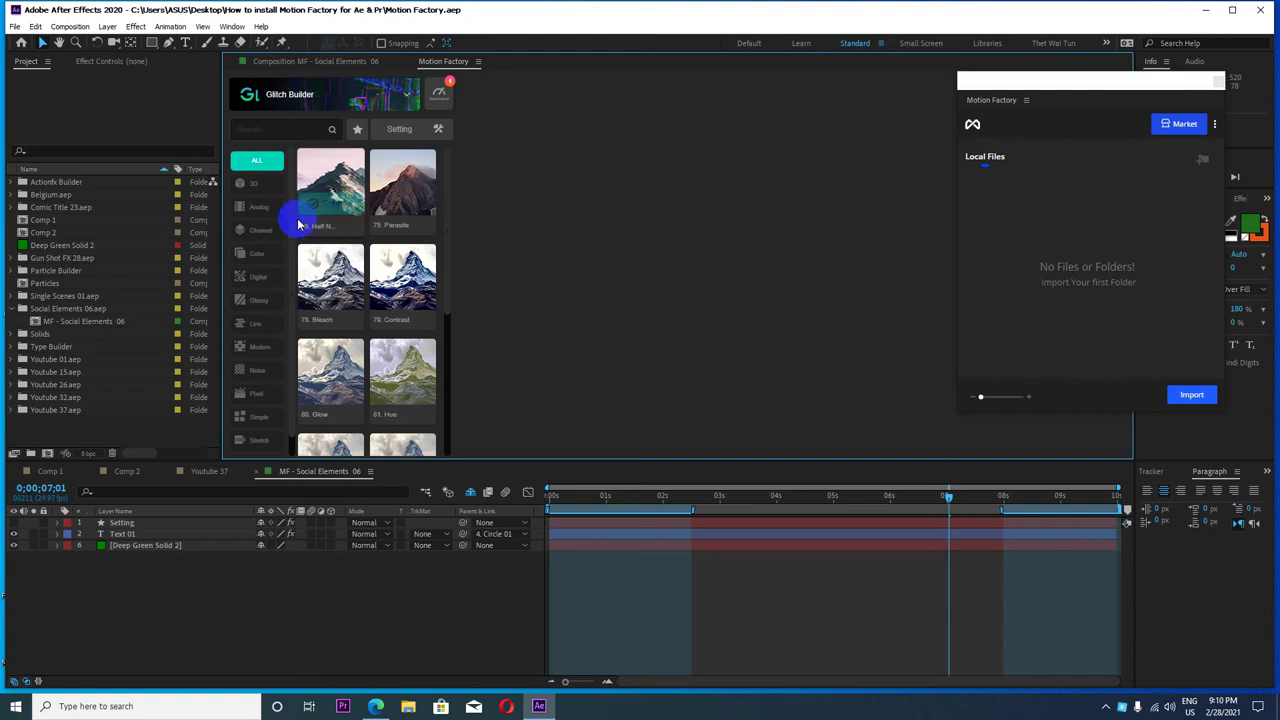
{"action": "mouse_move", "coordinate": [323, 213]}
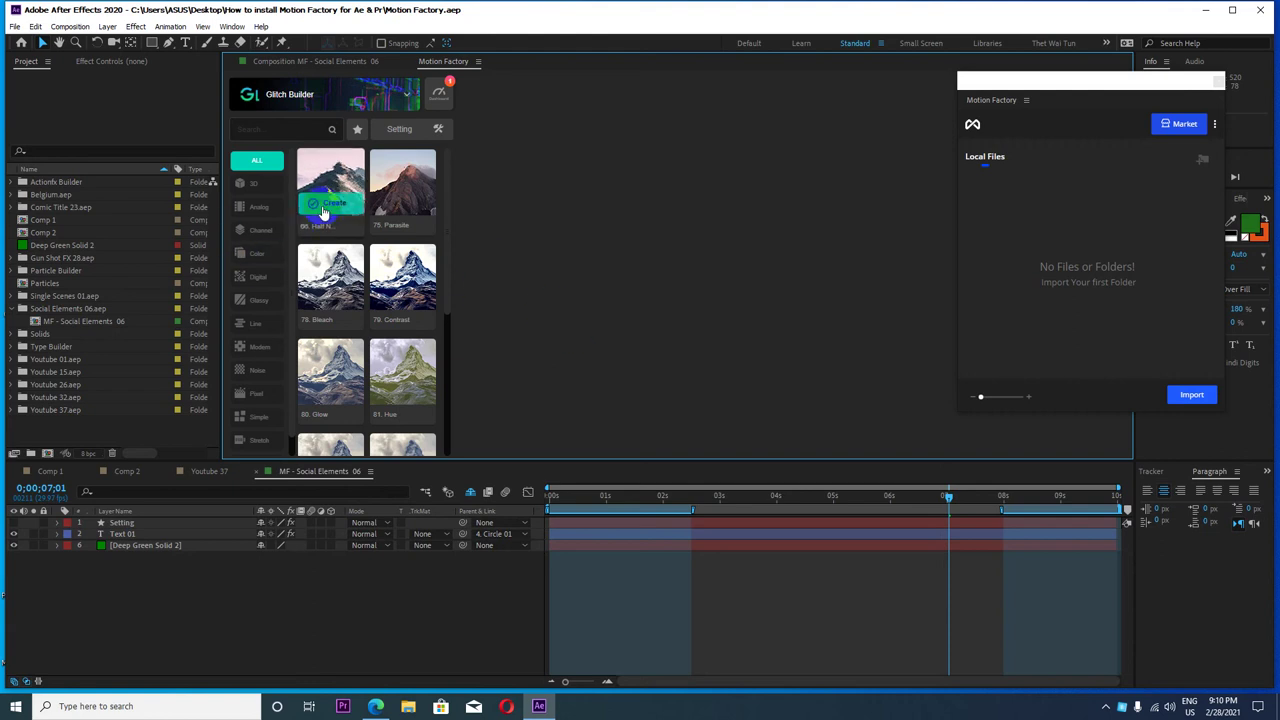
{"action": "left_click", "coordinate": [412, 97]}
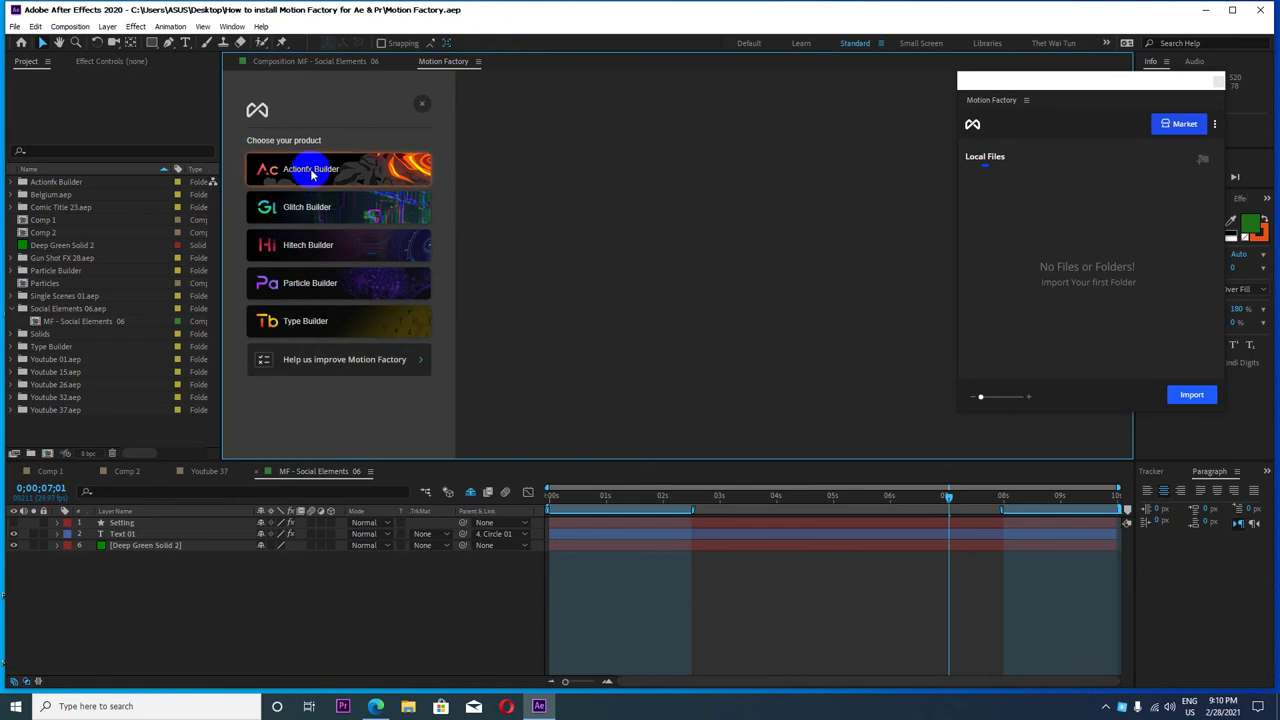
- Open Actionfx Builder and scroll through its Cartoon FX presets
{"action": "left_click", "coordinate": [311, 172]}
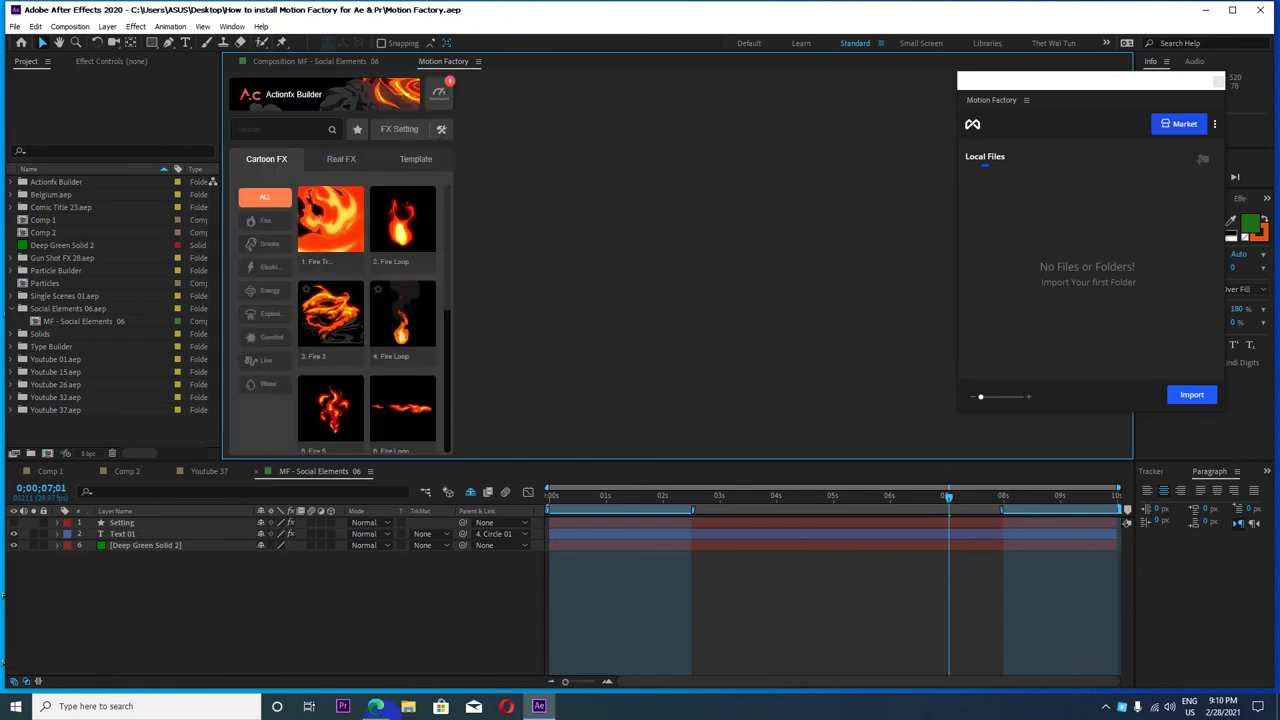
{"action": "scroll", "coordinate": [343, 306], "scroll_direction": "down", "scroll_amount": 2}
{"action": "scroll", "coordinate": [343, 306], "scroll_direction": "down", "scroll_amount": 1}
{"action": "scroll", "coordinate": [343, 306], "scroll_direction": "down", "scroll_amount": 2}
{"action": "scroll", "coordinate": [347, 308], "scroll_direction": "down", "scroll_amount": 2}
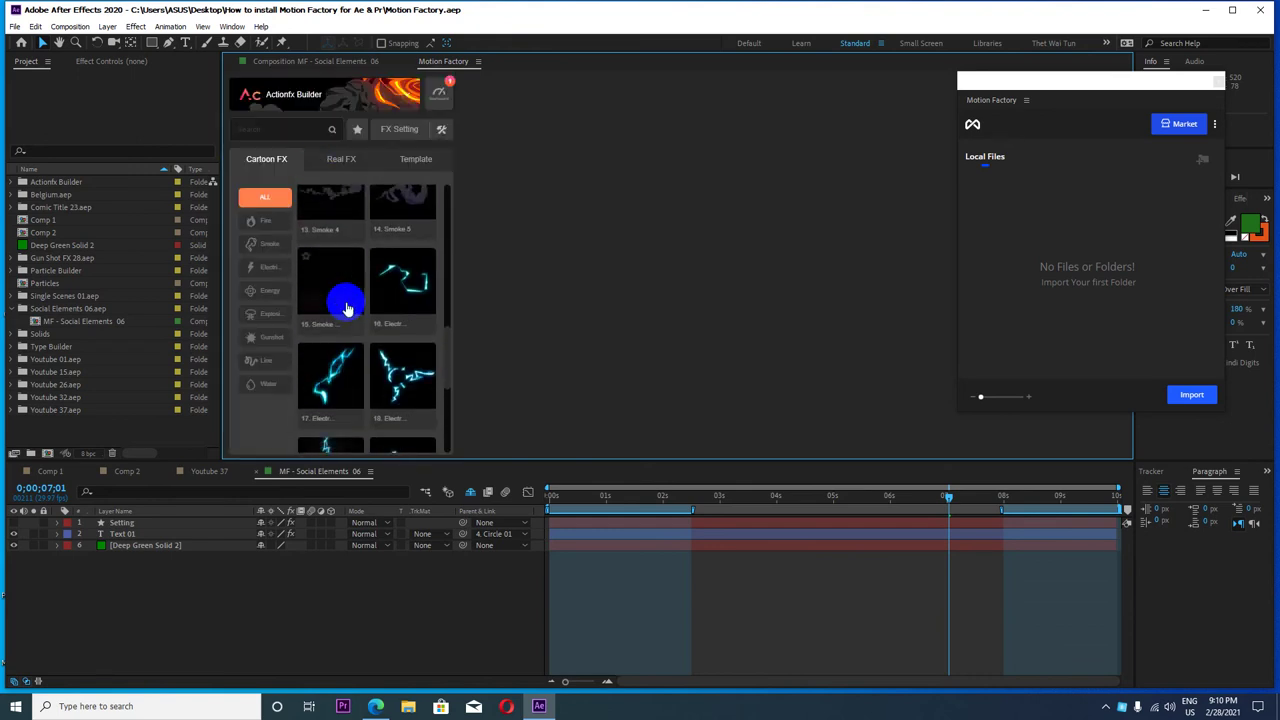
{"action": "scroll", "coordinate": [345, 300], "scroll_direction": "down", "scroll_amount": 3}
{"action": "scroll", "coordinate": [334, 255], "scroll_direction": "down", "scroll_amount": 2}
{"action": "scroll", "coordinate": [337, 257], "scroll_direction": "down", "scroll_amount": 2}
{"action": "scroll", "coordinate": [349, 253], "scroll_direction": "down", "scroll_amount": 1}
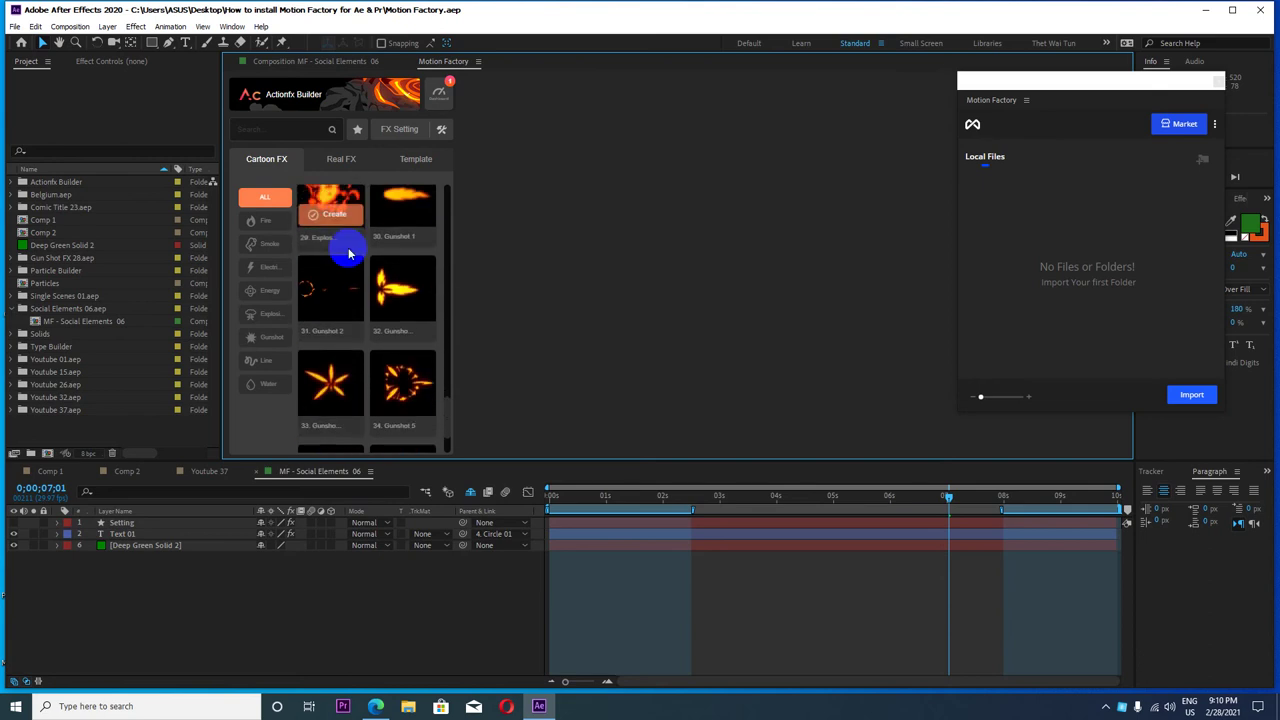
{"action": "scroll", "coordinate": [349, 250], "scroll_direction": "down", "scroll_amount": 2}
{"action": "scroll", "coordinate": [355, 245], "scroll_direction": "up", "scroll_amount": 2}
{"action": "scroll", "coordinate": [363, 249], "scroll_direction": "up", "scroll_amount": 3}
{"action": "scroll", "coordinate": [365, 250], "scroll_direction": "up", "scroll_amount": 2}
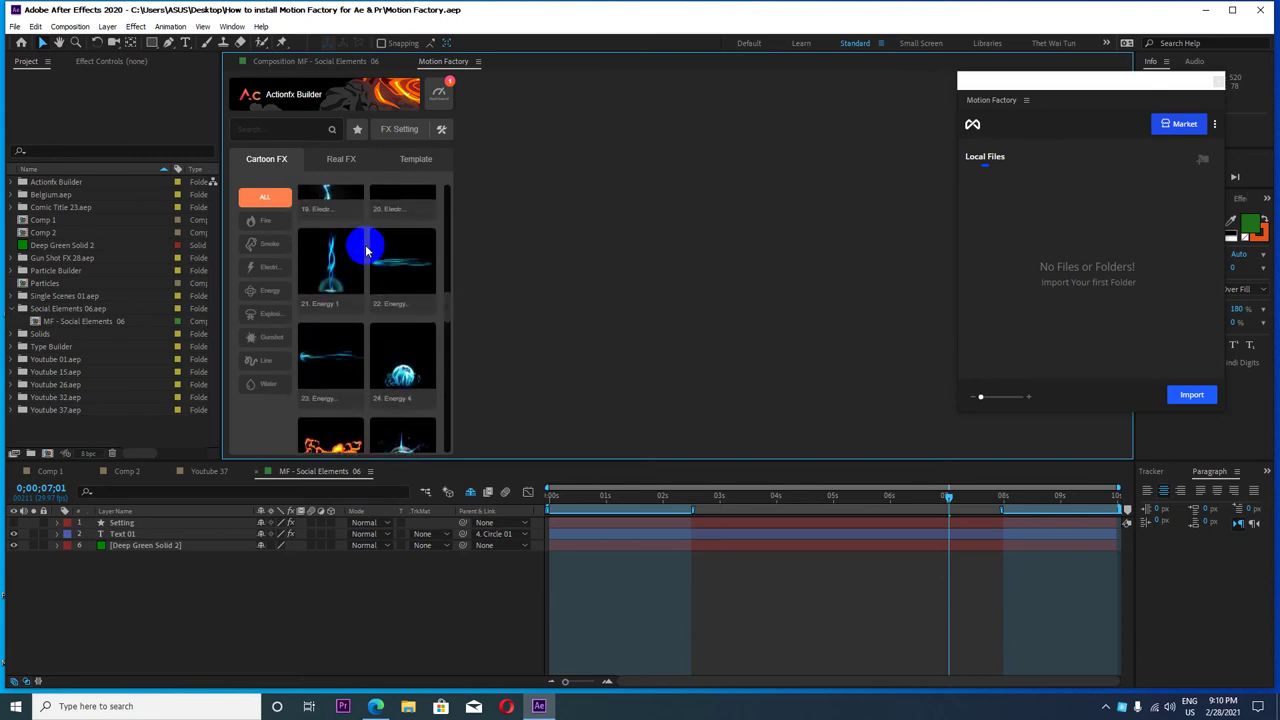
{"action": "scroll", "coordinate": [365, 250], "scroll_direction": "up", "scroll_amount": 2}
{"action": "mouse_move", "coordinate": [350, 308]}
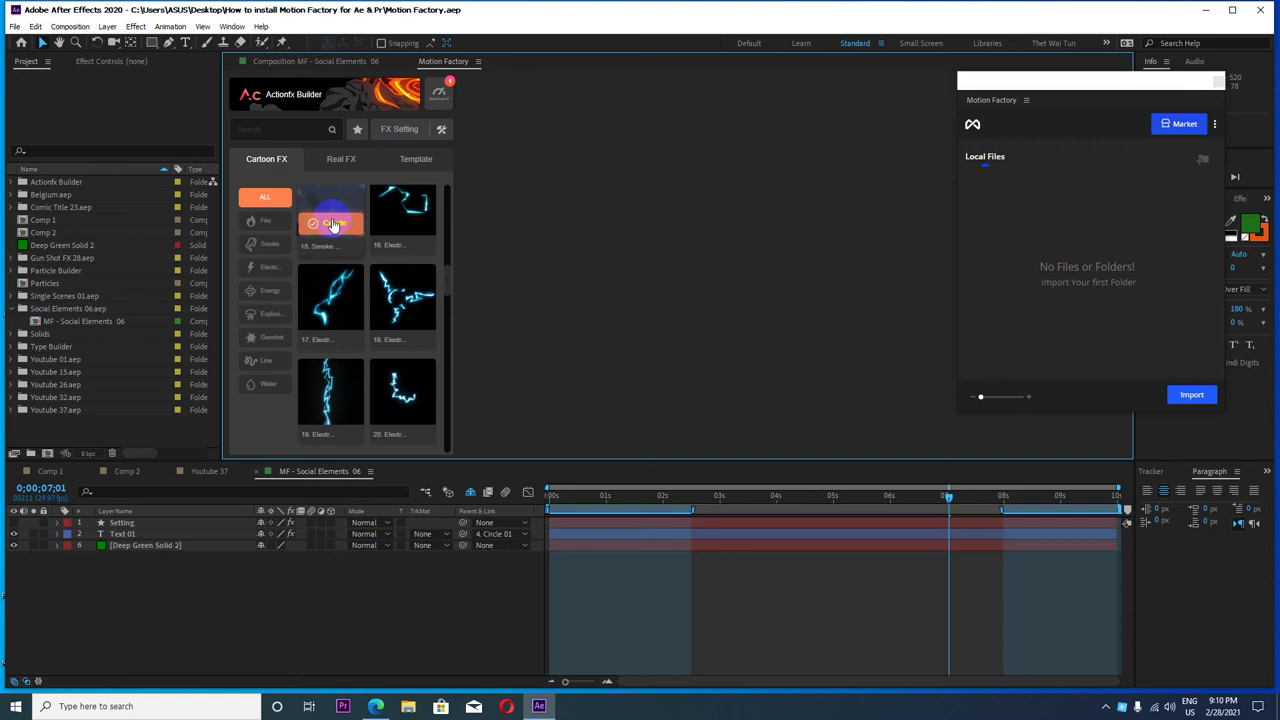
{"action": "scroll", "coordinate": [361, 287], "scroll_direction": "up", "scroll_amount": 2}
{"action": "scroll", "coordinate": [361, 285], "scroll_direction": "up", "scroll_amount": 5}
- View the Real FX Fire and Smoke presets, then the Template section, and shift the panel left
{"action": "left_click", "coordinate": [339, 158]}
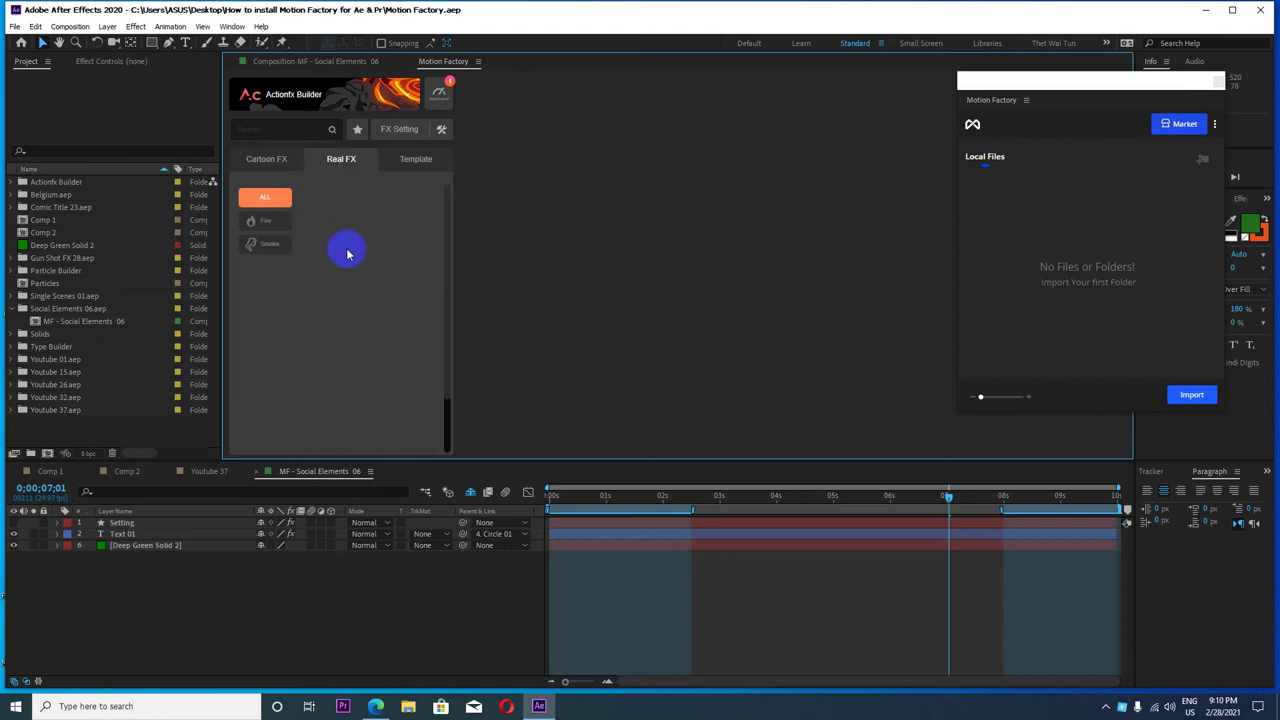
{"action": "left_click", "coordinate": [278, 220]}
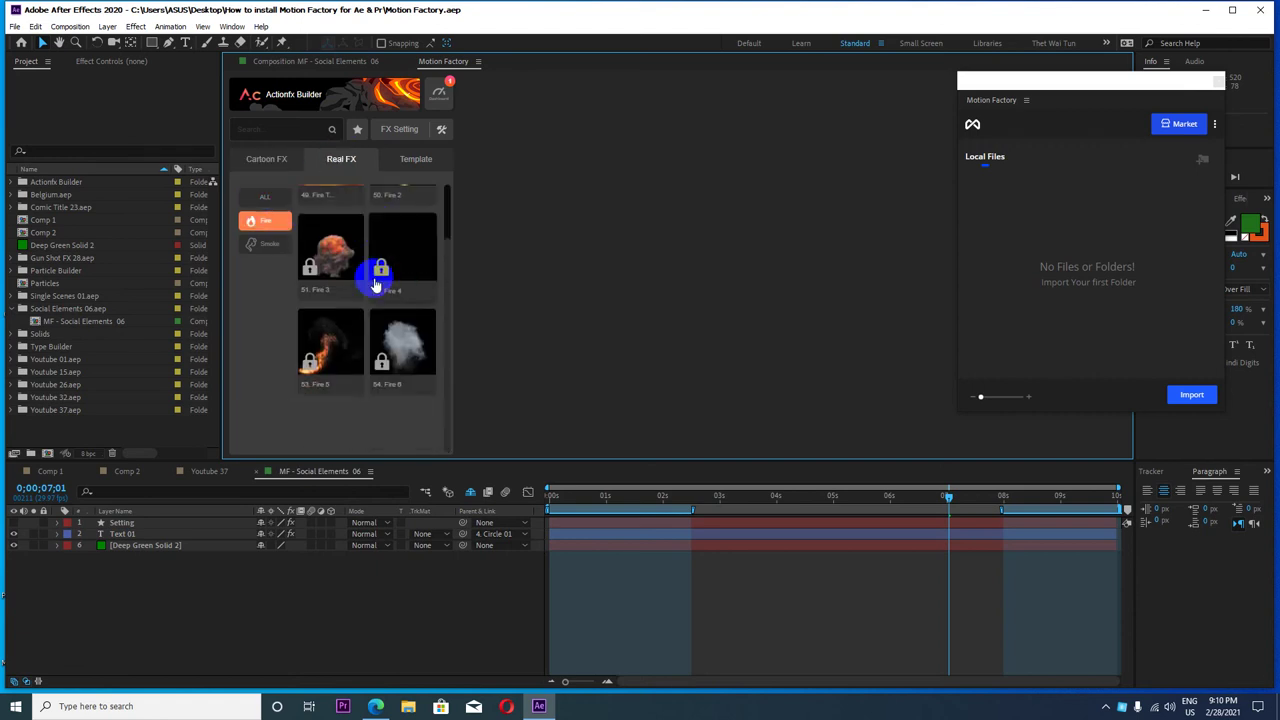
{"action": "left_click", "coordinate": [265, 243]}
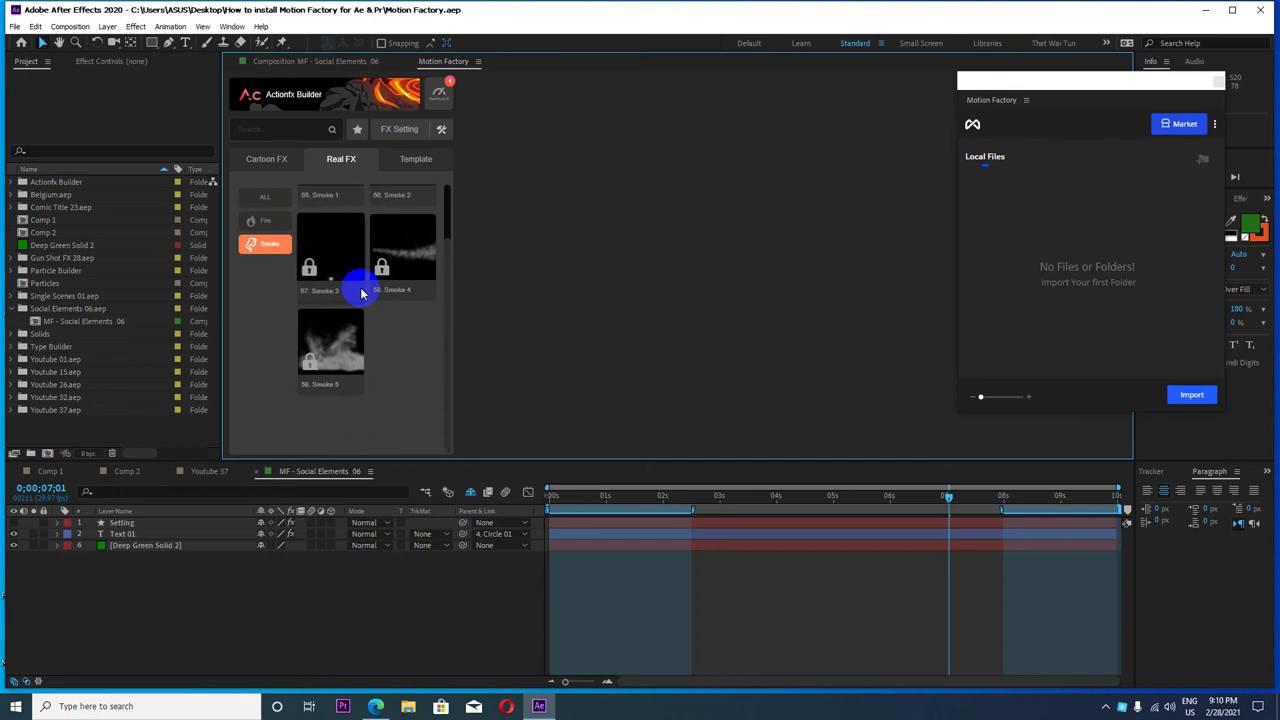
{"action": "left_click", "coordinate": [407, 166]}
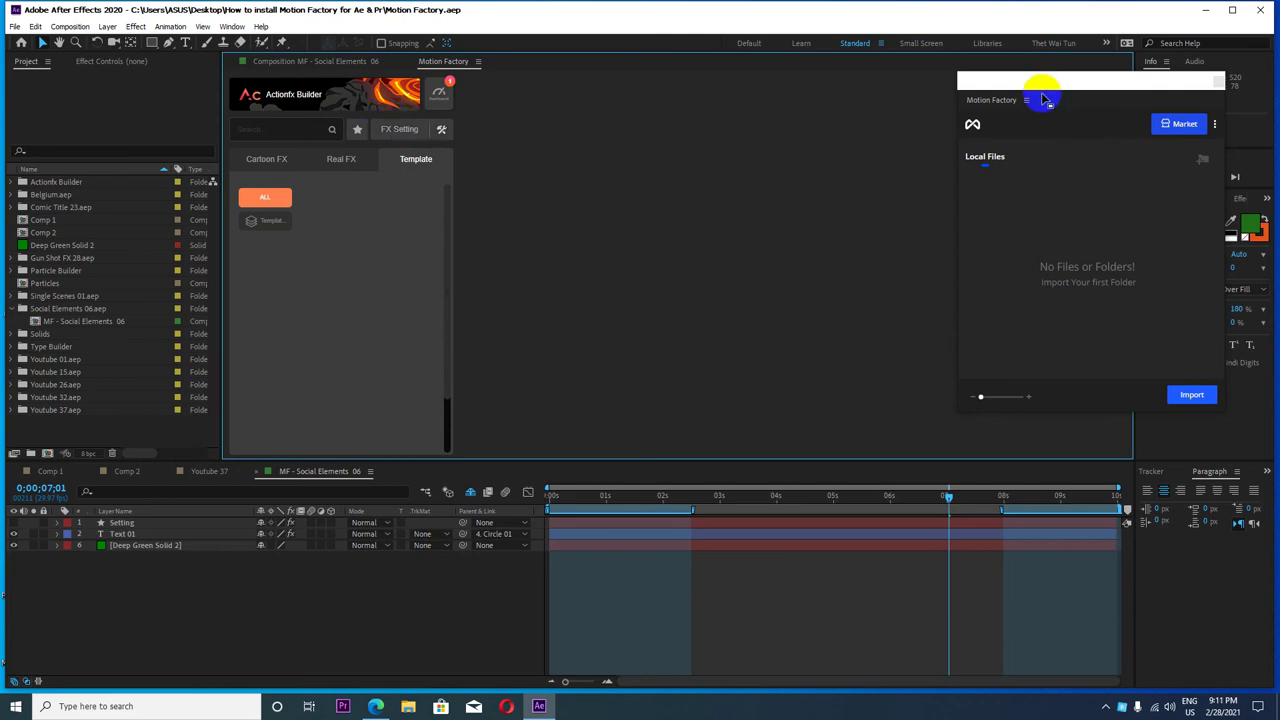
{"action": "left_click_drag", "start_coordinate": [1045, 85], "coordinate": [1017, 87]}
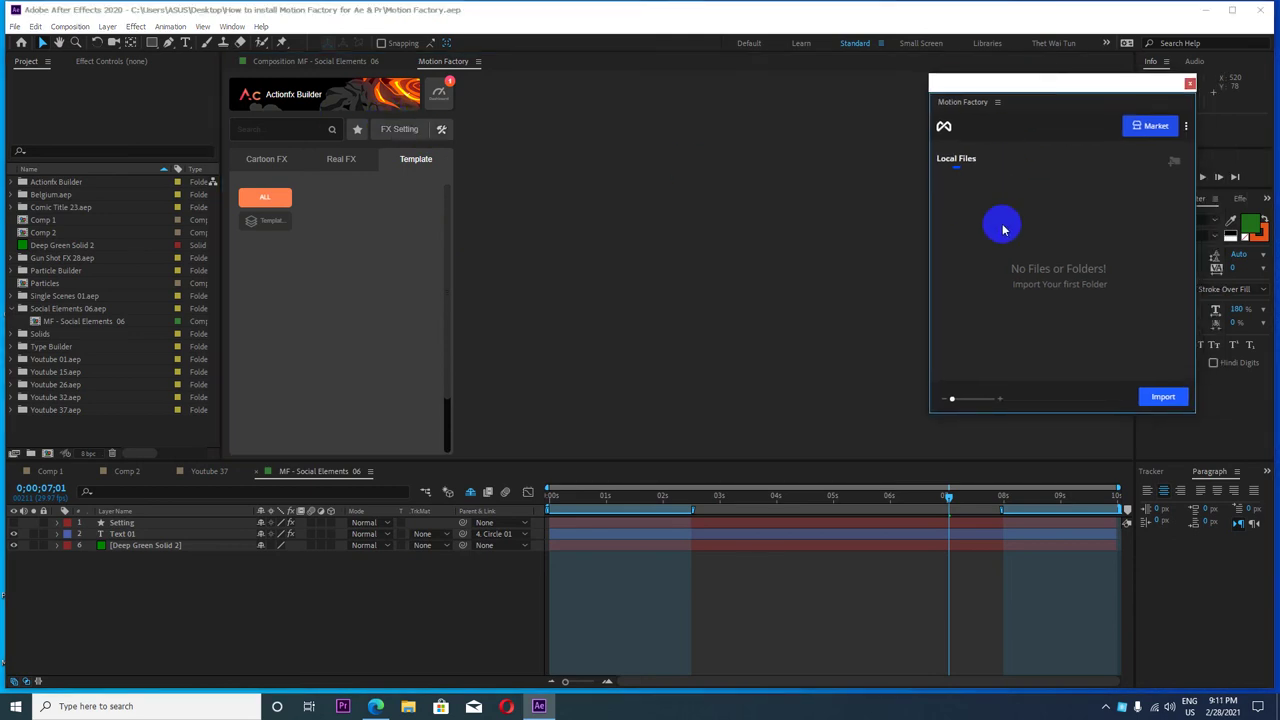
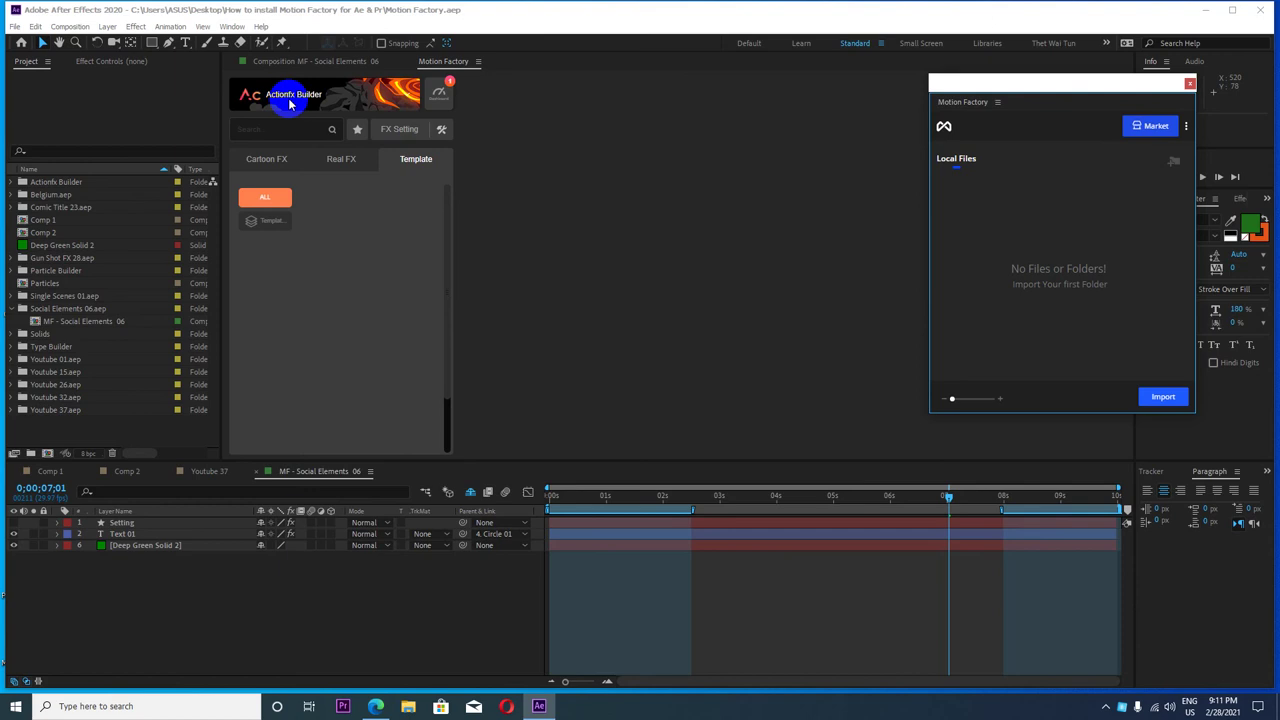
- Minimize After Effects and browse the install folder into Motion Factory Plugin and ActionFX Builder
{"action": "left_click", "coordinate": [1206, 10]}
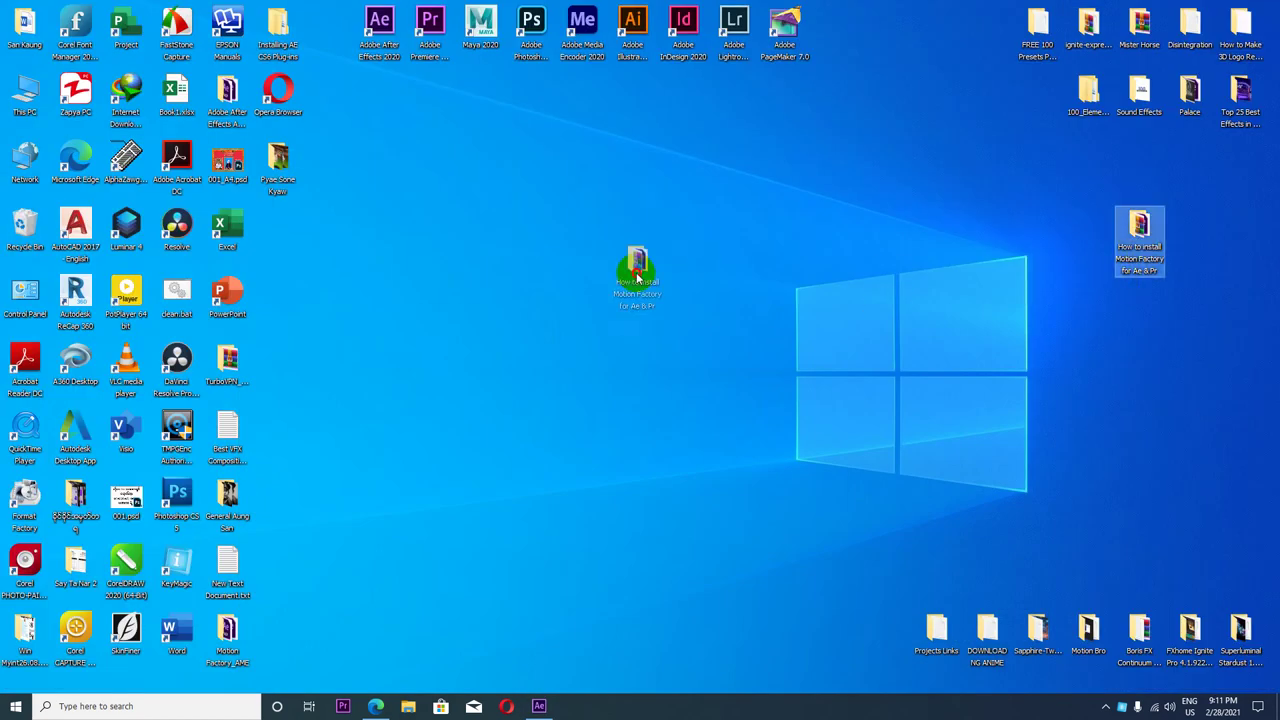
{"action": "left_click_drag", "start_coordinate": [1114, 265], "coordinate": [632, 292]}
{"action": "double_click", "coordinate": [645, 296]}
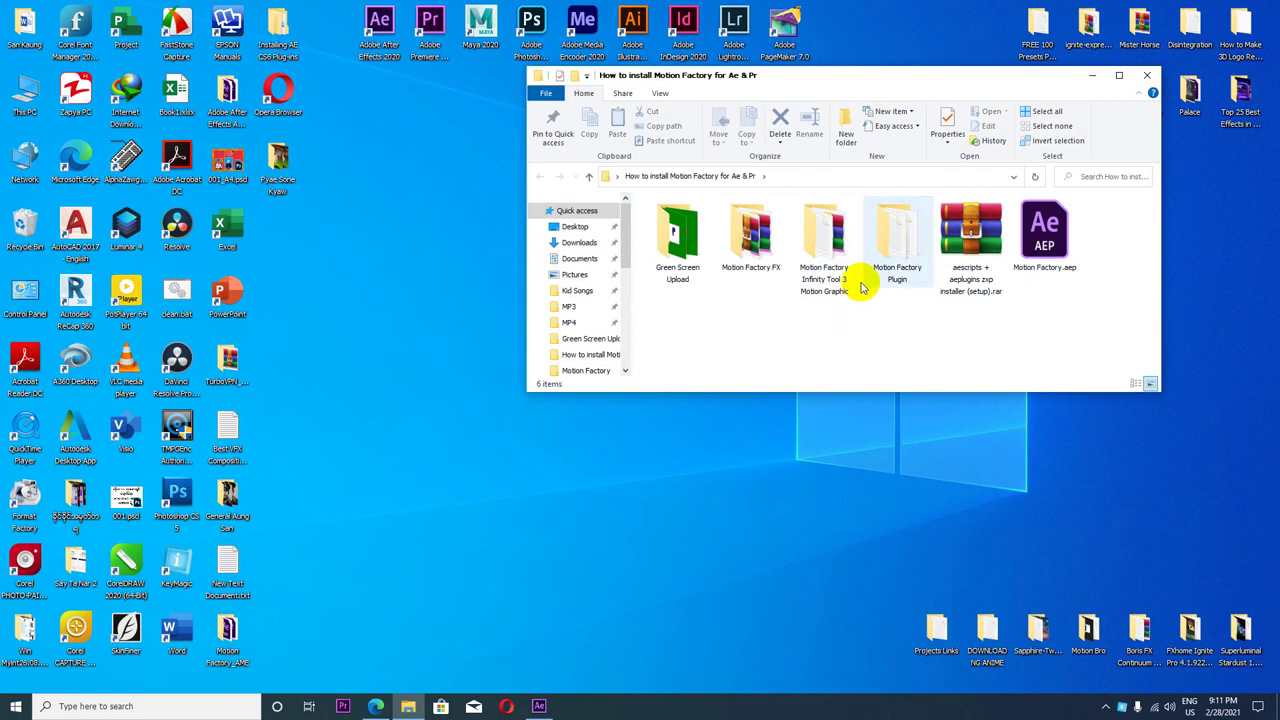
{"action": "double_click", "coordinate": [897, 245]}
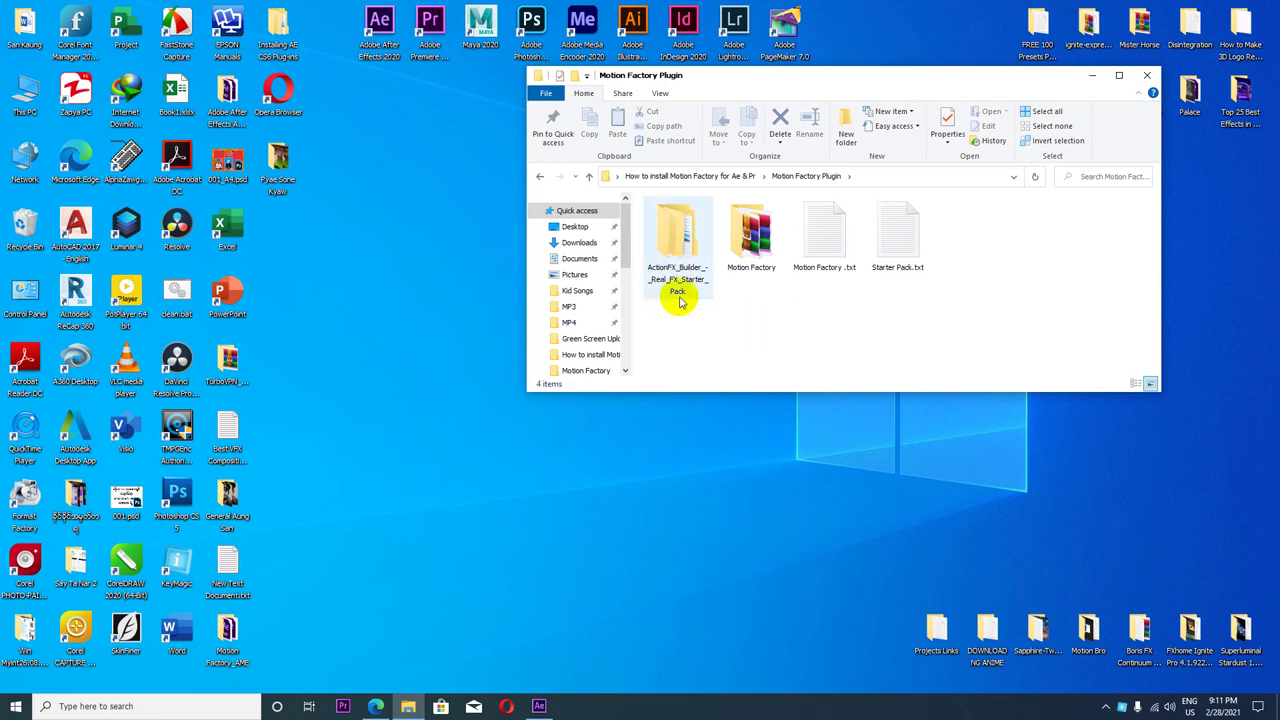
{"action": "left_click", "coordinate": [538, 177]}
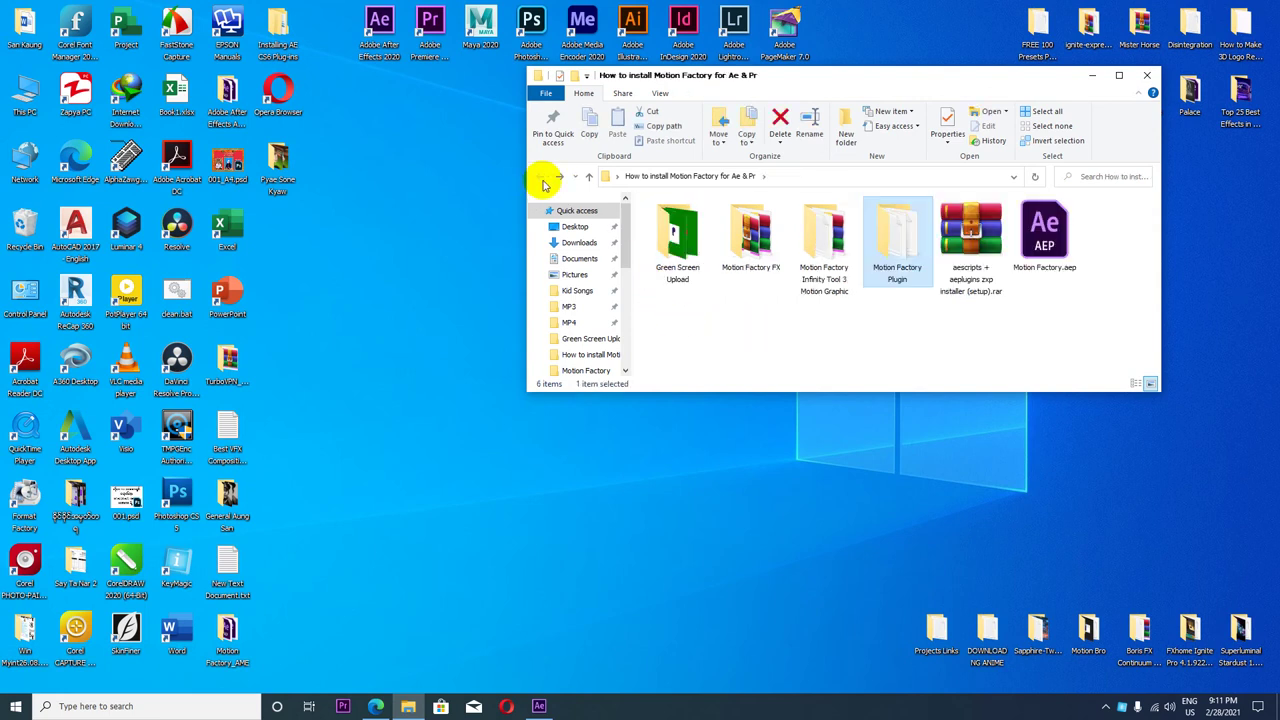
{"action": "double_click", "coordinate": [906, 245]}
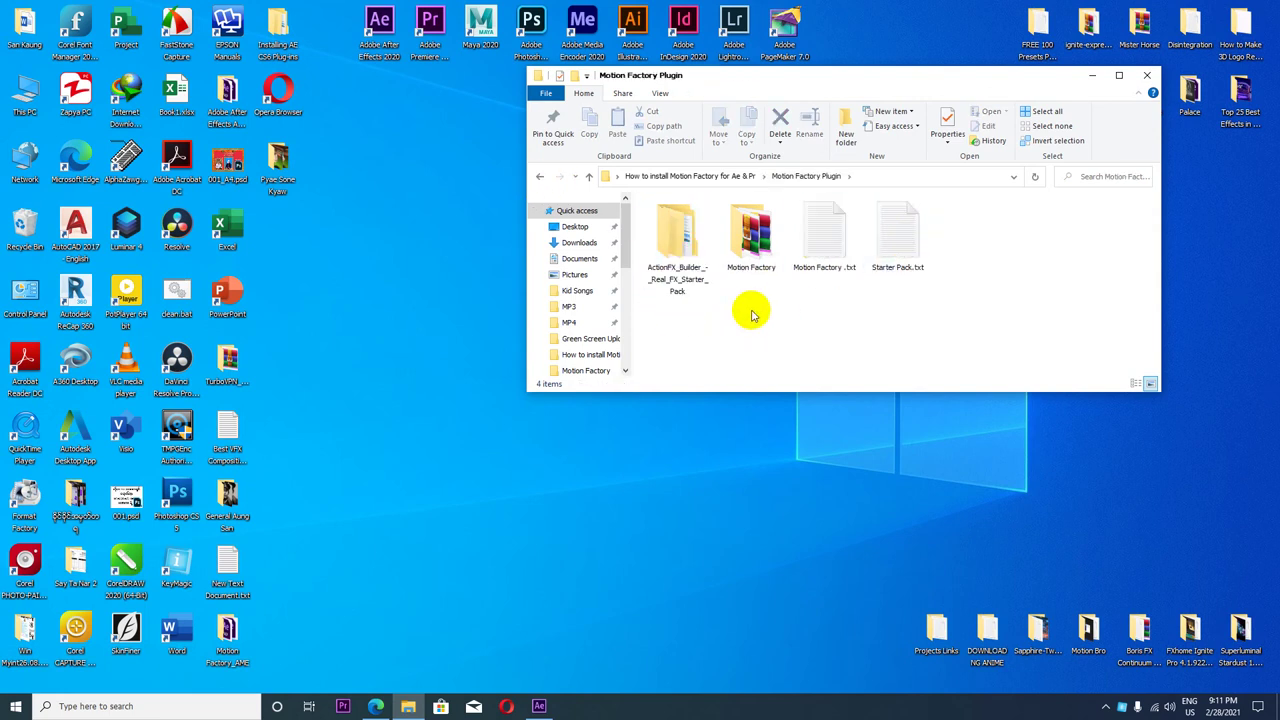
{"action": "left_click", "coordinate": [682, 240]}
{"action": "double_click", "coordinate": [676, 240]}
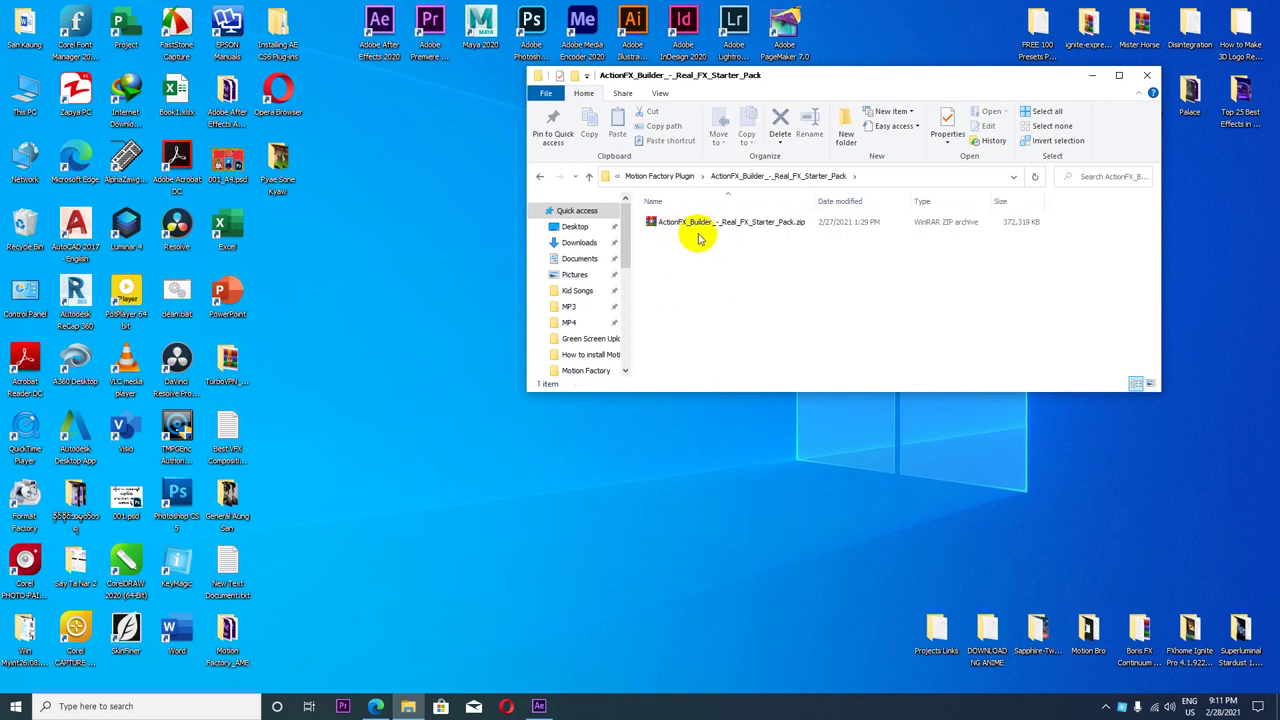
{"action": "left_click", "coordinate": [540, 177]}
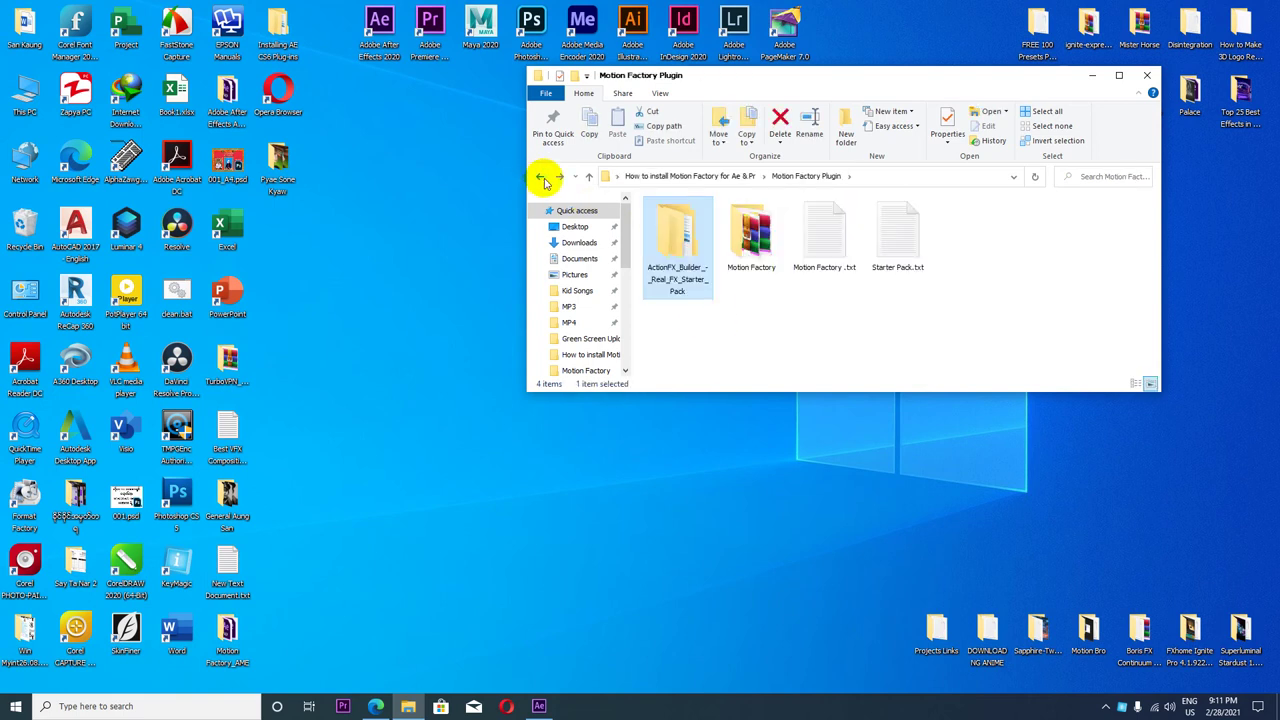
{"action": "left_click", "coordinate": [1091, 75]}
- Refresh the desktop icons three times
{"action": "right_click", "coordinate": [751, 215]}
{"action": "left_click", "coordinate": [786, 251]}
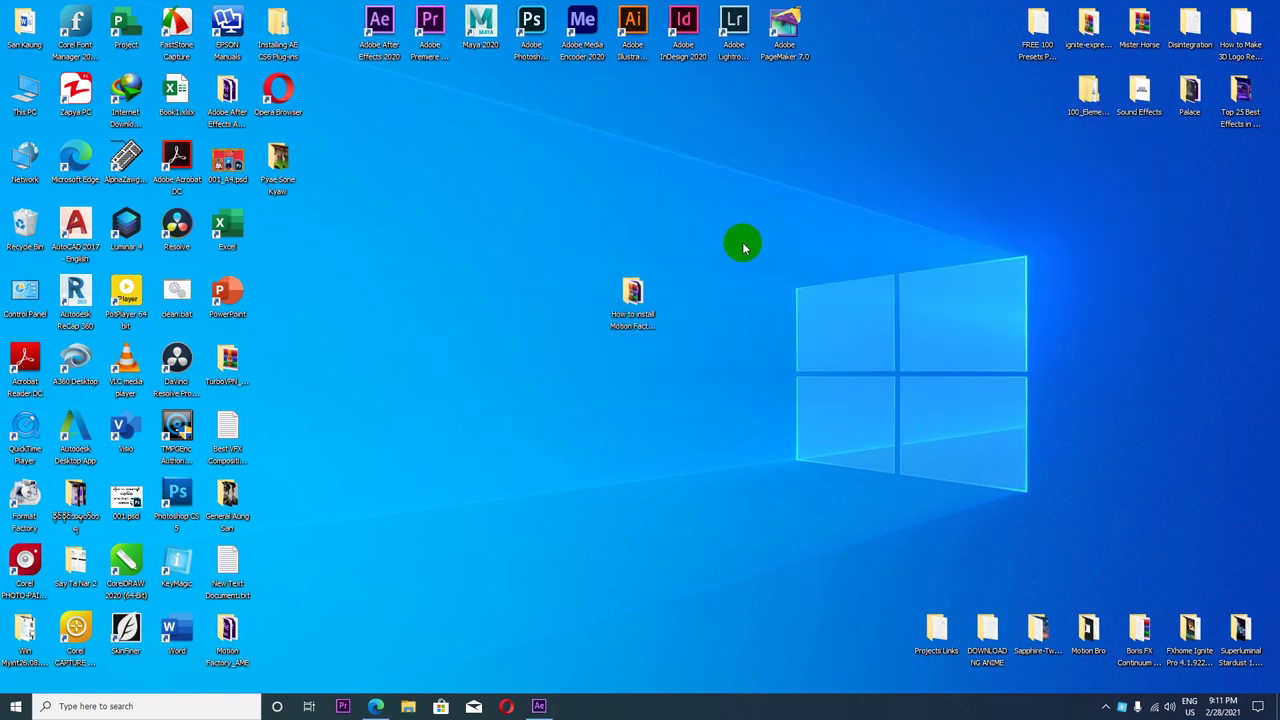
{"action": "right_click", "coordinate": [743, 246]}
{"action": "left_click", "coordinate": [751, 272]}
{"action": "right_click", "coordinate": [700, 223]}
{"action": "left_click", "coordinate": [714, 258]}
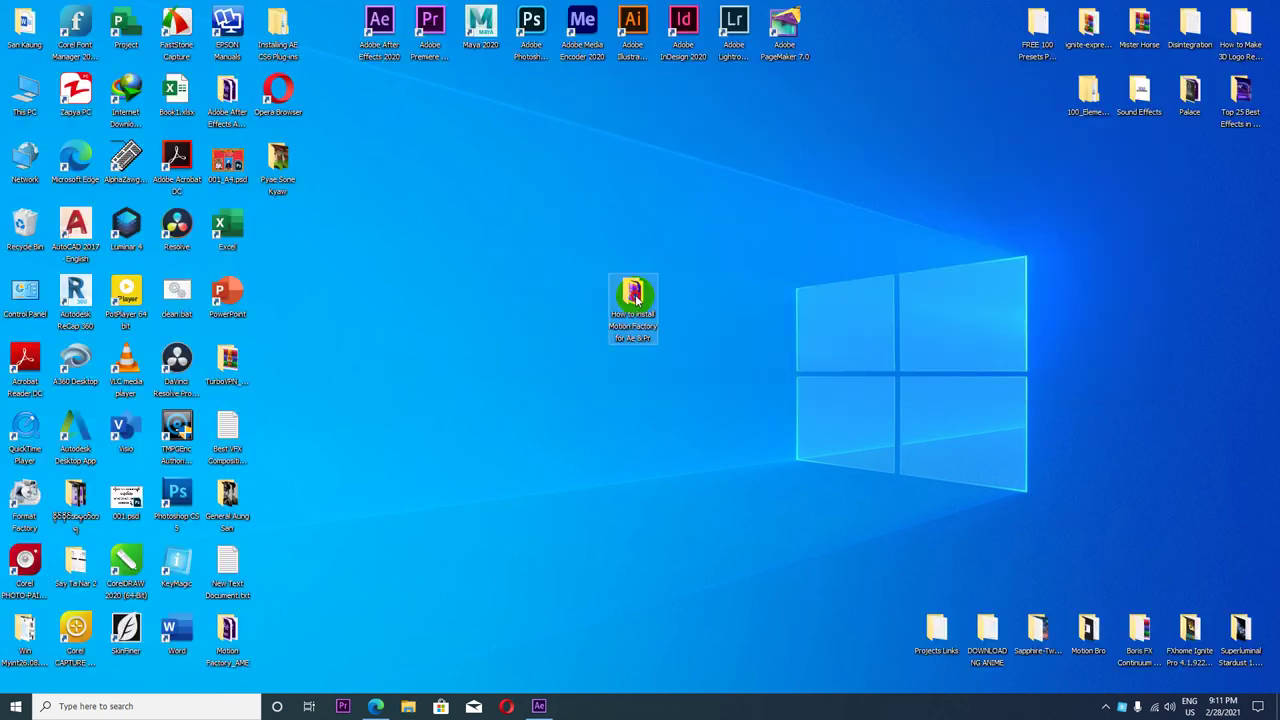
- Reopen the install folder and repeatedly select and deselect its six items
{"action": "double_click", "coordinate": [635, 297]}
{"action": "mouse_move", "coordinate": [1060, 326]}
{"action": "left_mouse_down"}
{"action": "mouse_move", "coordinate": [902, 307]}
{"action": "mouse_move", "coordinate": [690, 235]}
{"action": "left_mouse_up"}
{"action": "left_click", "coordinate": [686, 337]}
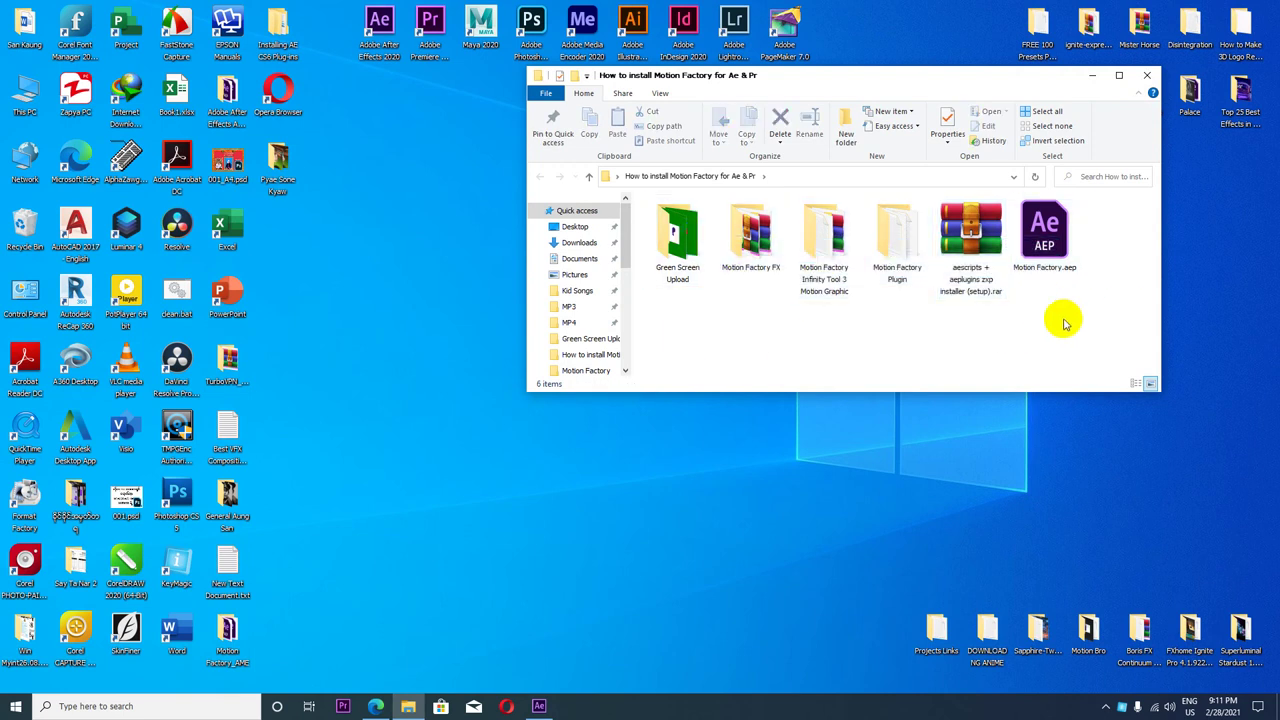
{"action": "left_click_drag", "start_coordinate": [1065, 323], "coordinate": [672, 232]}
{"action": "left_click", "coordinate": [688, 312]}
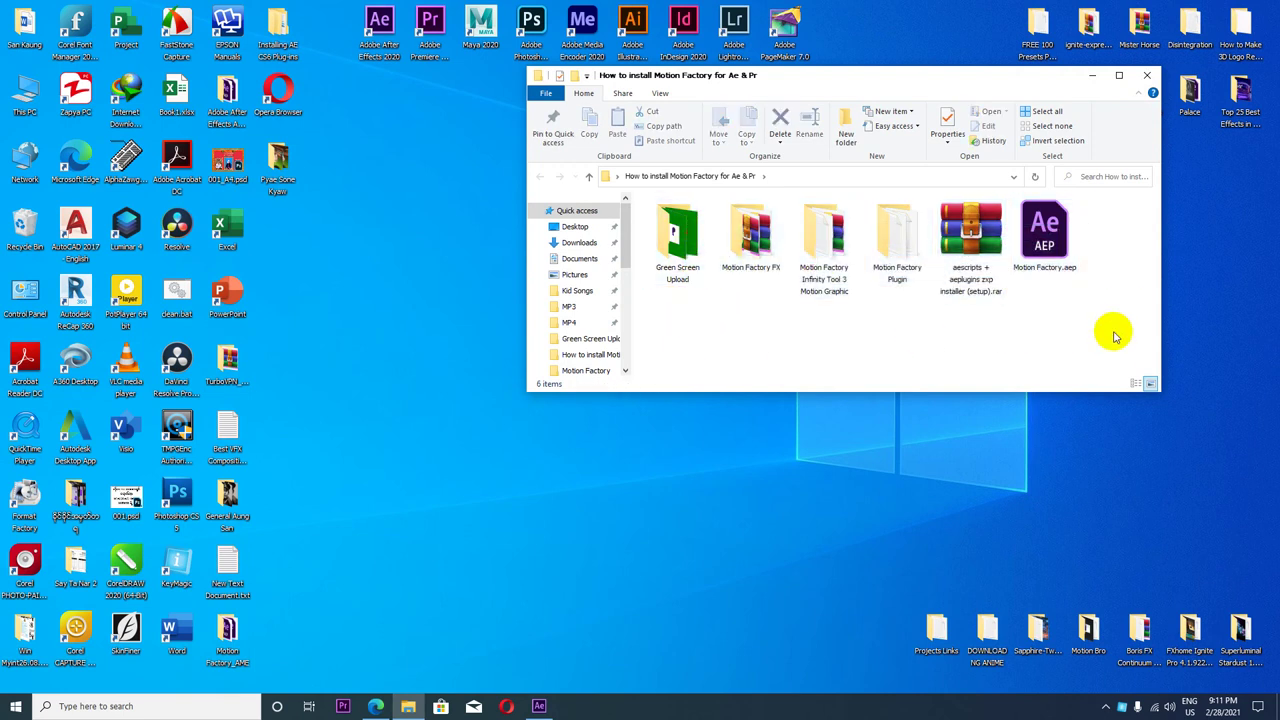
{"action": "left_click_drag", "start_coordinate": [1110, 333], "coordinate": [690, 240]}
{"action": "left_click", "coordinate": [1053, 320]}
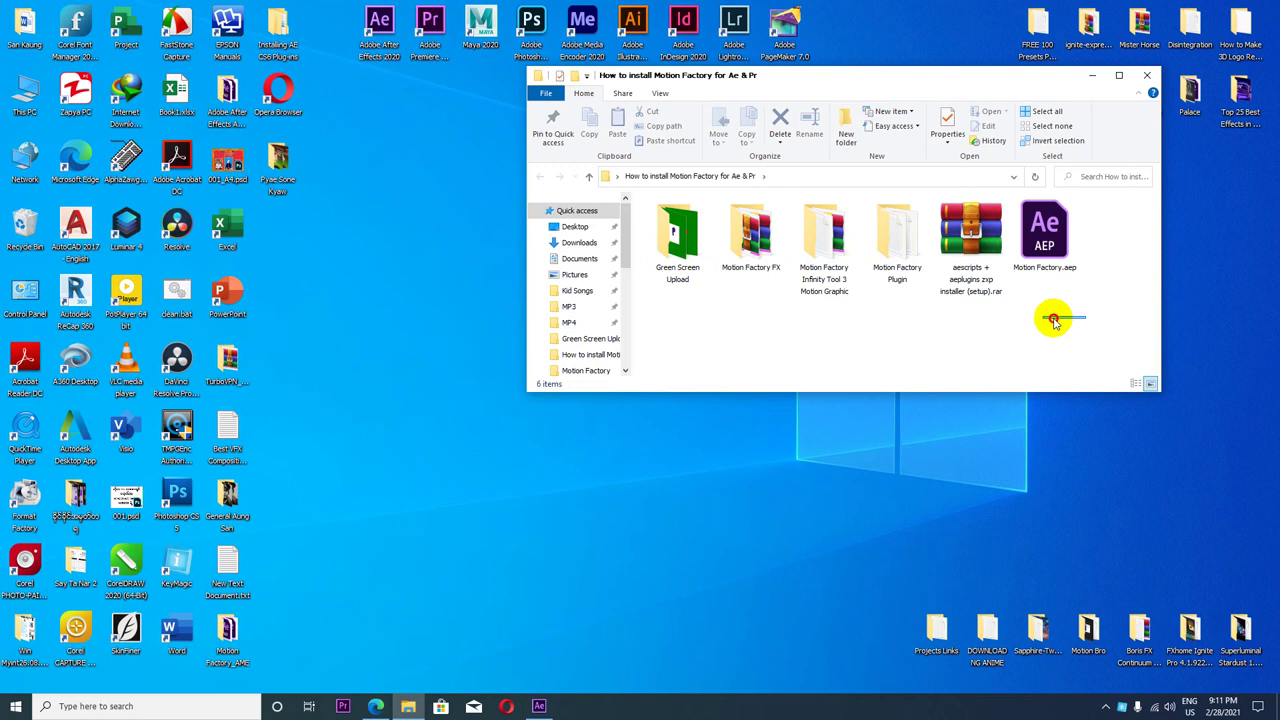
{"action": "left_click_drag", "start_coordinate": [1053, 320], "coordinate": [690, 240]}
{"action": "left_click", "coordinate": [746, 342]}
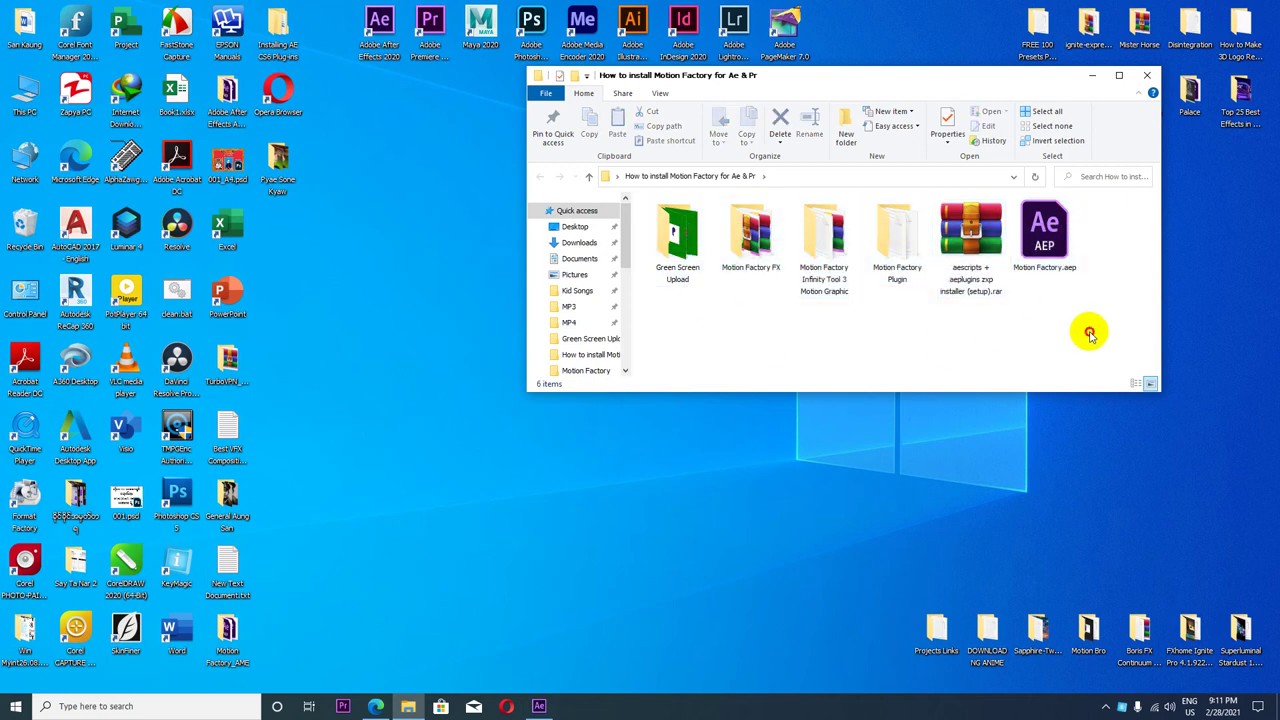
{"action": "left_click_drag", "start_coordinate": [1090, 335], "coordinate": [645, 205]}
{"action": "left_click", "coordinate": [1034, 329]}
{"action": "mouse_move", "coordinate": [1105, 333]}
{"action": "left_mouse_down"}
{"action": "mouse_move", "coordinate": [815, 278]}
{"action": "mouse_move", "coordinate": [680, 214]}
{"action": "left_mouse_up"}
{"action": "left_click", "coordinate": [714, 286]}
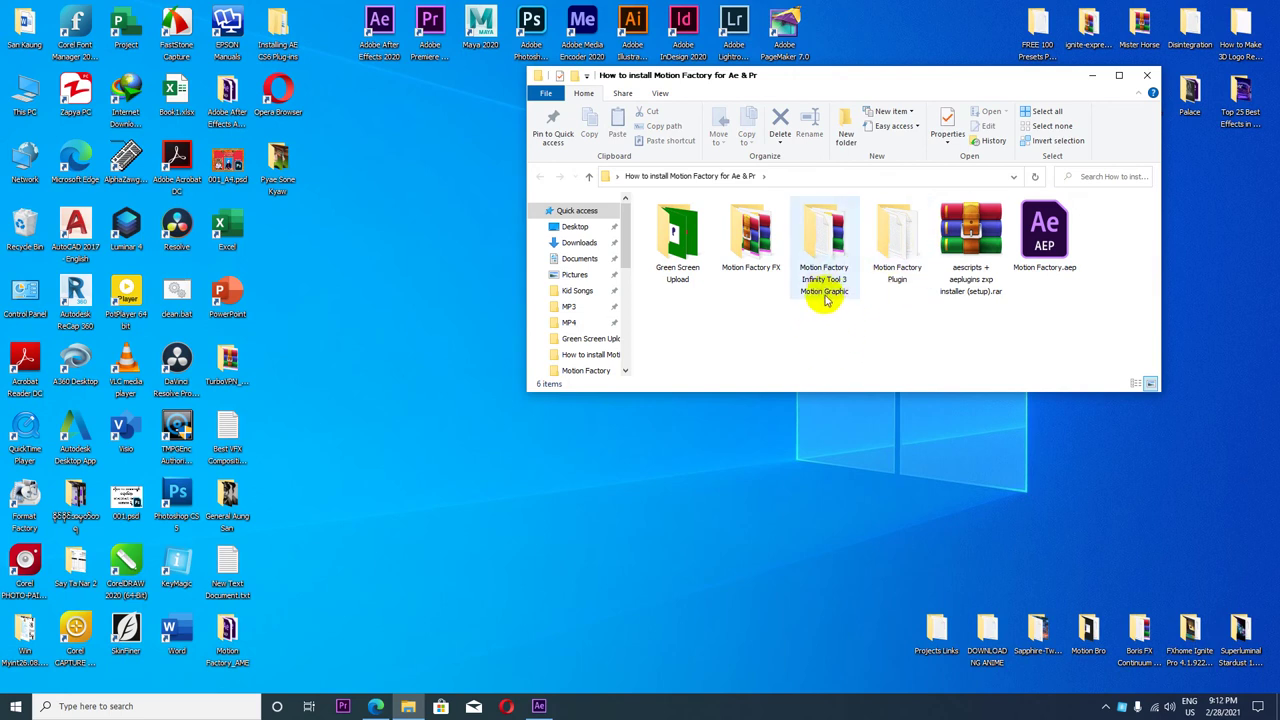
- Close the install folder, move its desktop icon higher, and refresh the desktop
{"action": "left_click", "coordinate": [1147, 75]}
{"action": "right_click", "coordinate": [860, 216]}
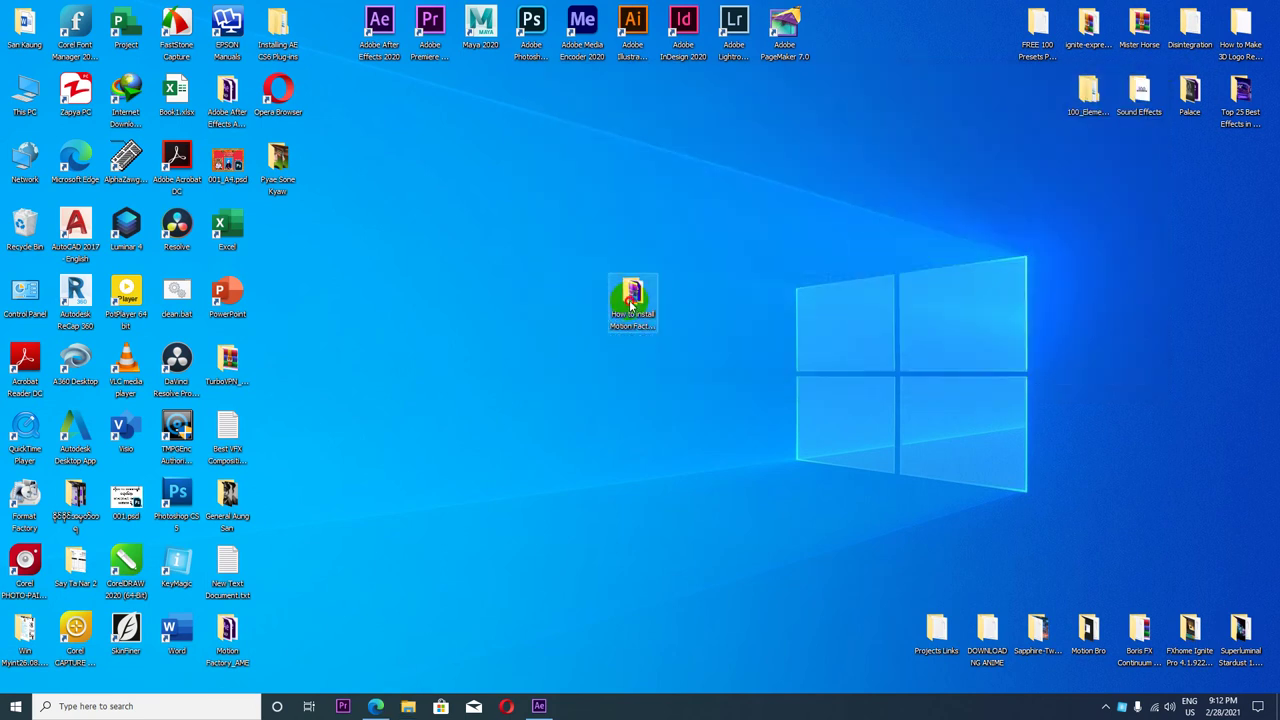
{"action": "left_click_drag", "start_coordinate": [629, 298], "coordinate": [784, 235]}
{"action": "right_click", "coordinate": [872, 263]}
{"action": "left_click", "coordinate": [910, 303]}
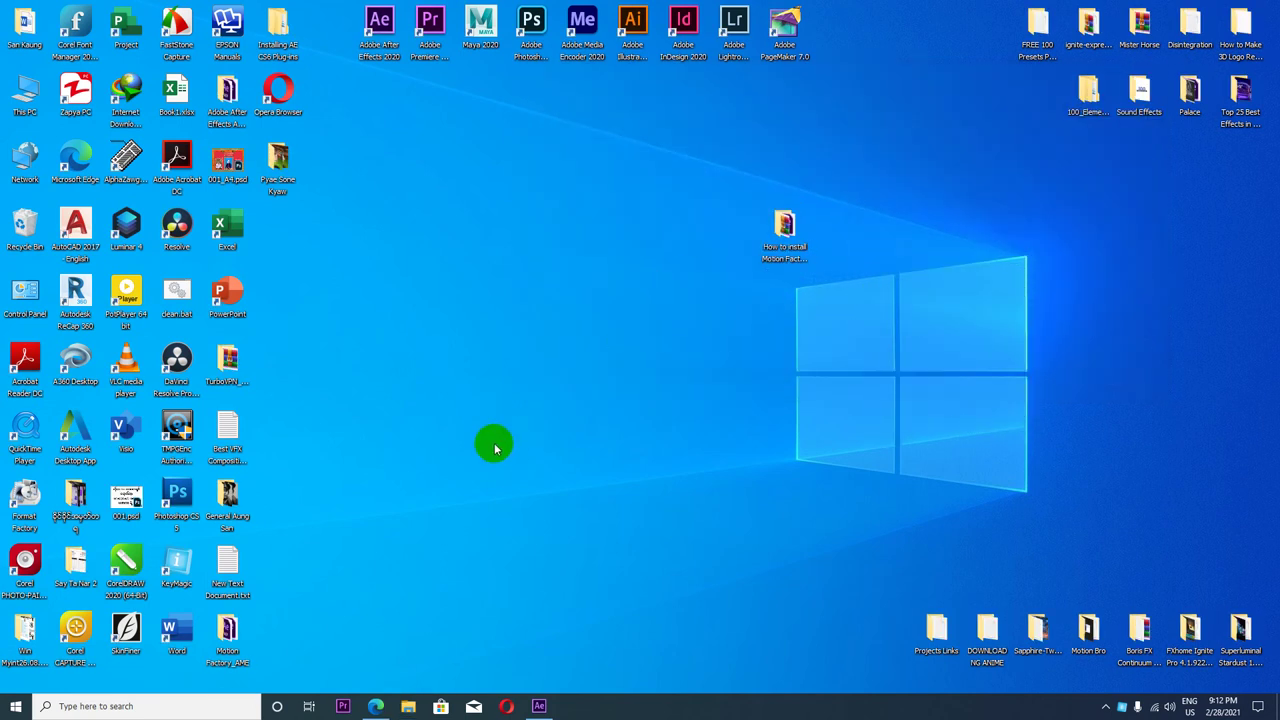
- Restore After Effects and open the Motion Factory window, placed at the upper left
{"action": "left_click", "coordinate": [539, 706]}
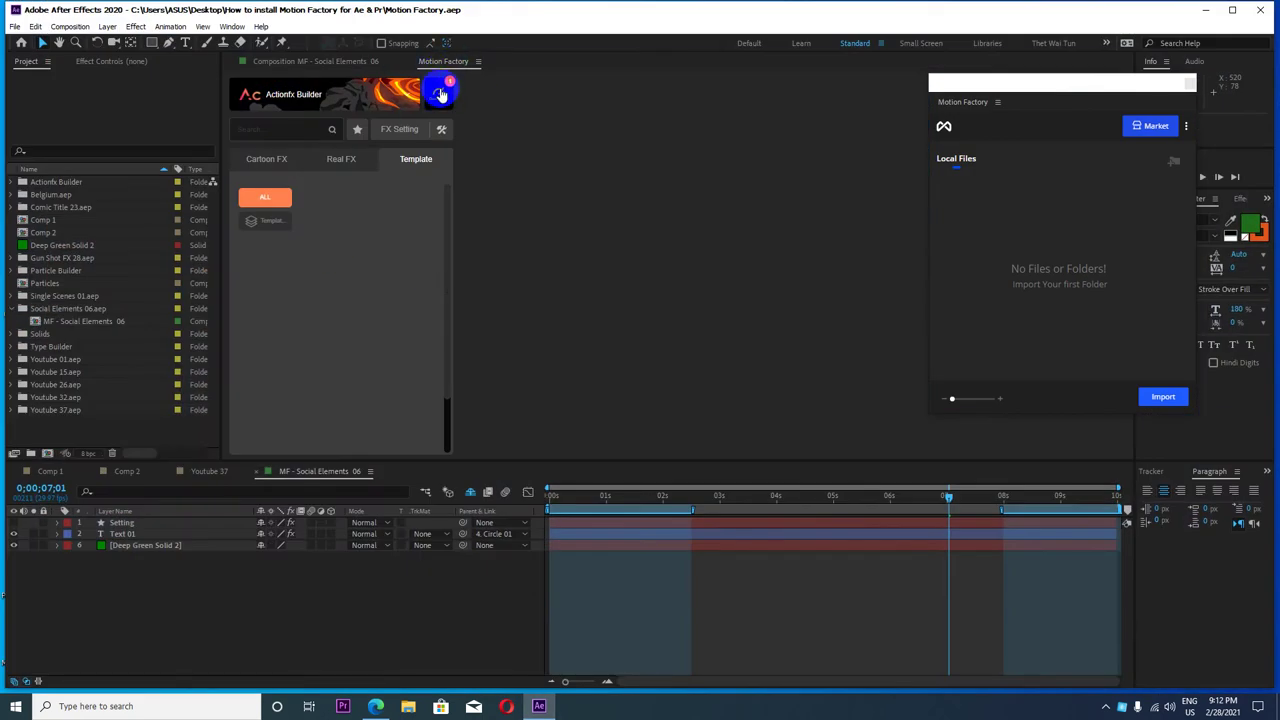
{"action": "left_click", "coordinate": [441, 95]}
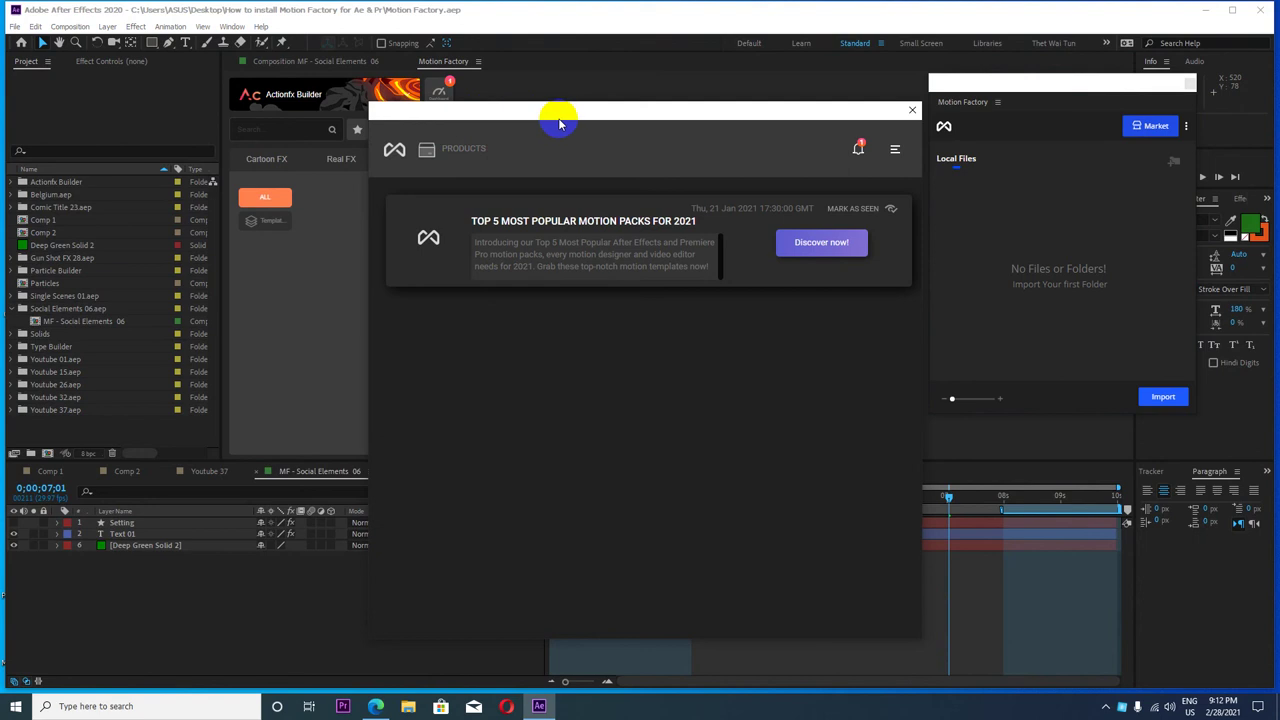
{"action": "left_click_drag", "start_coordinate": [563, 117], "coordinate": [286, 39]}
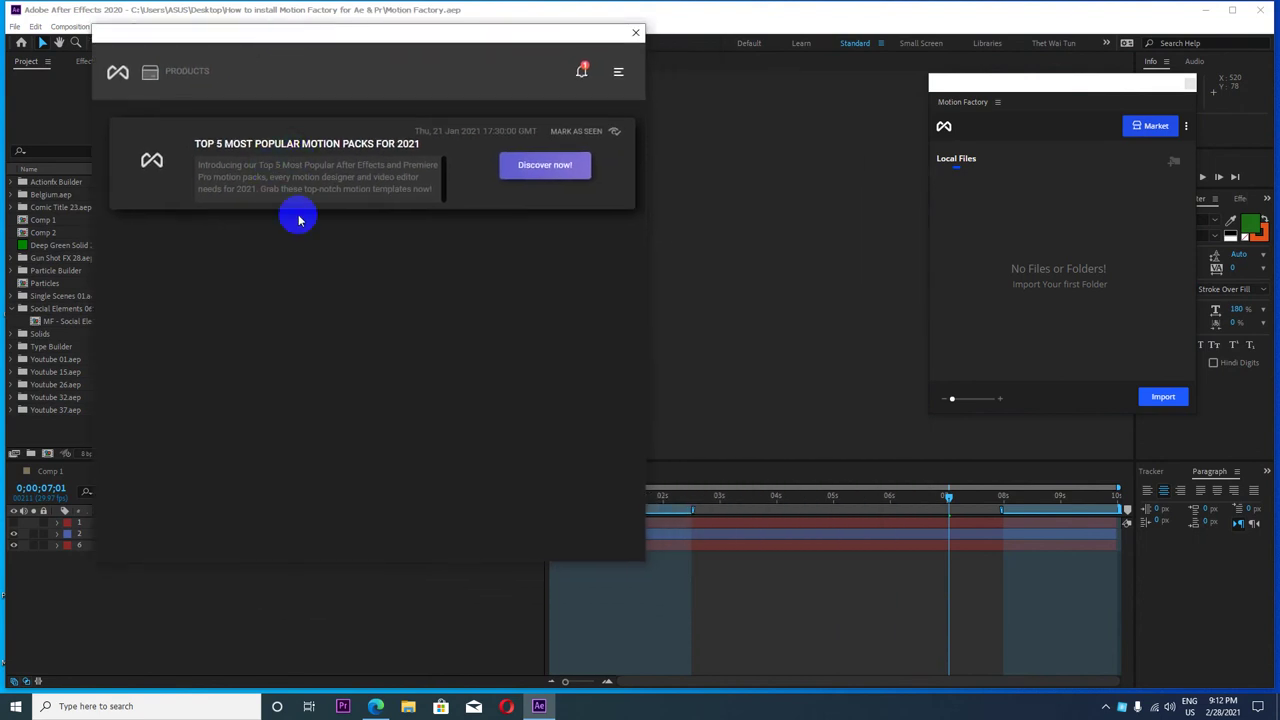
- Show the Motion Factory Products page and move the window to the lower right
{"action": "left_click", "coordinate": [183, 70]}
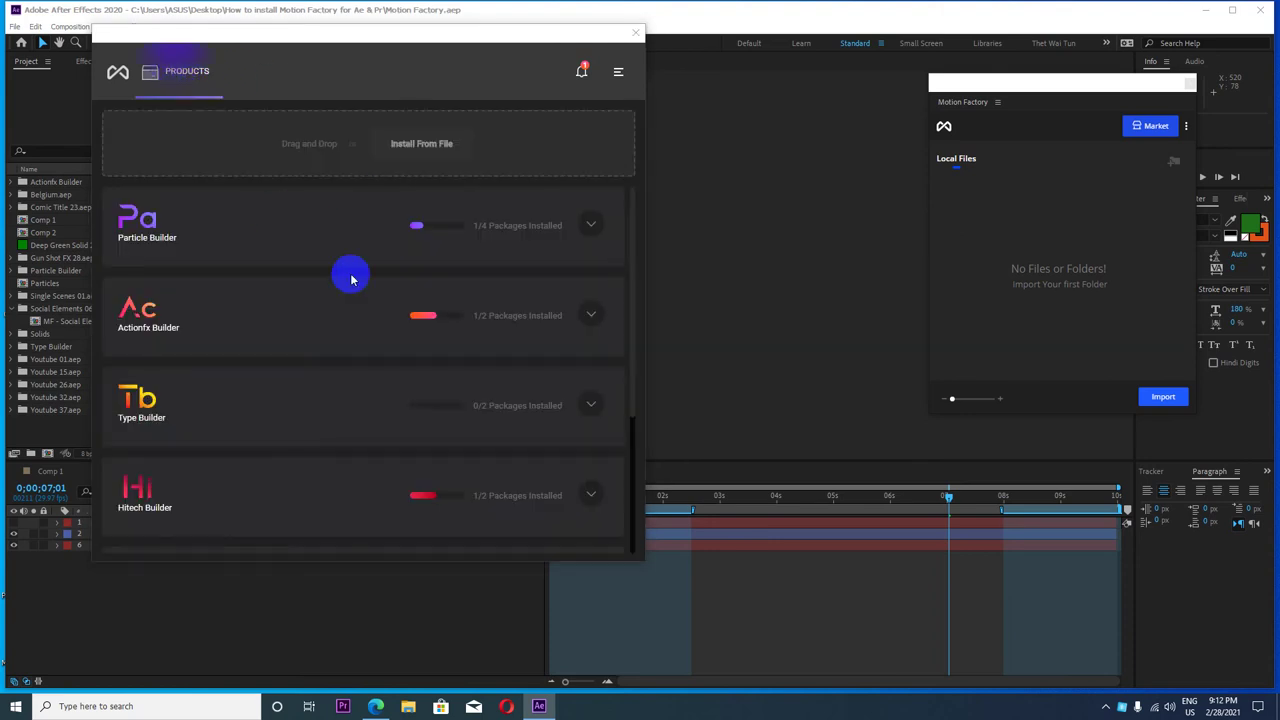
{"action": "scroll", "coordinate": [351, 284], "scroll_direction": "down", "scroll_amount": 3}
{"action": "scroll", "coordinate": [351, 286], "scroll_direction": "up", "scroll_amount": 3}
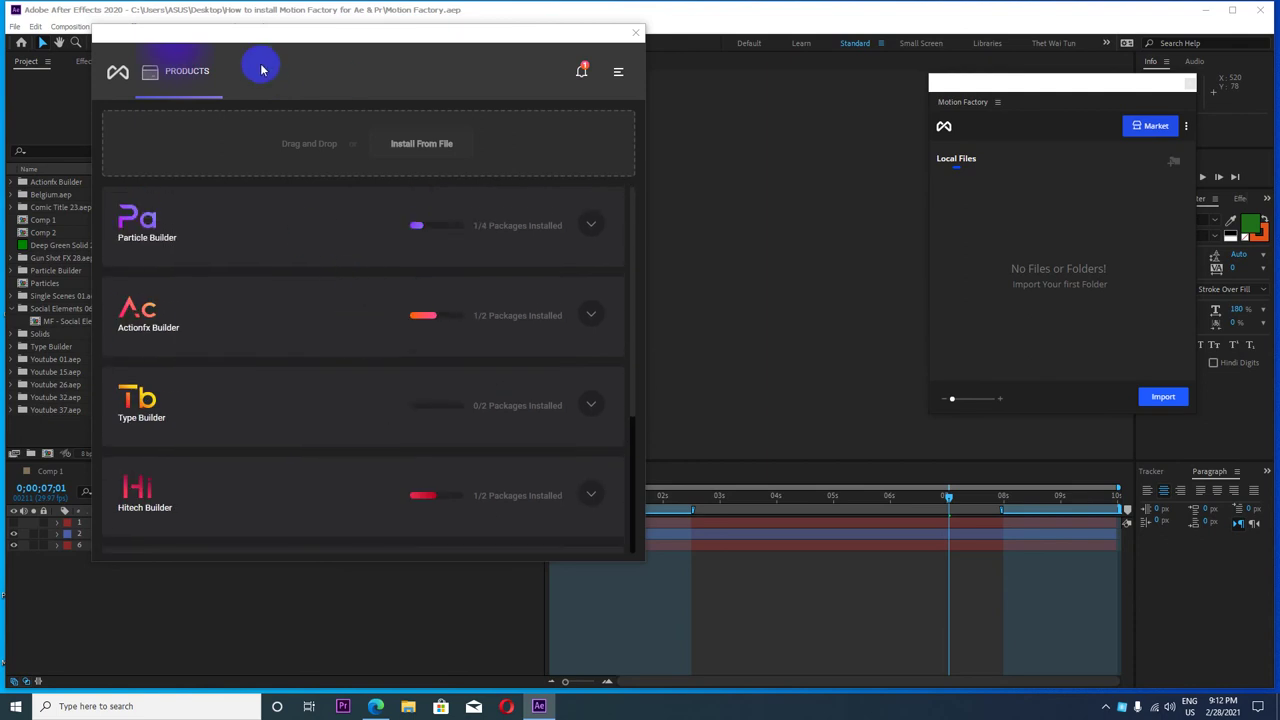
{"action": "left_click_drag", "start_coordinate": [262, 70], "coordinate": [911, 253]}
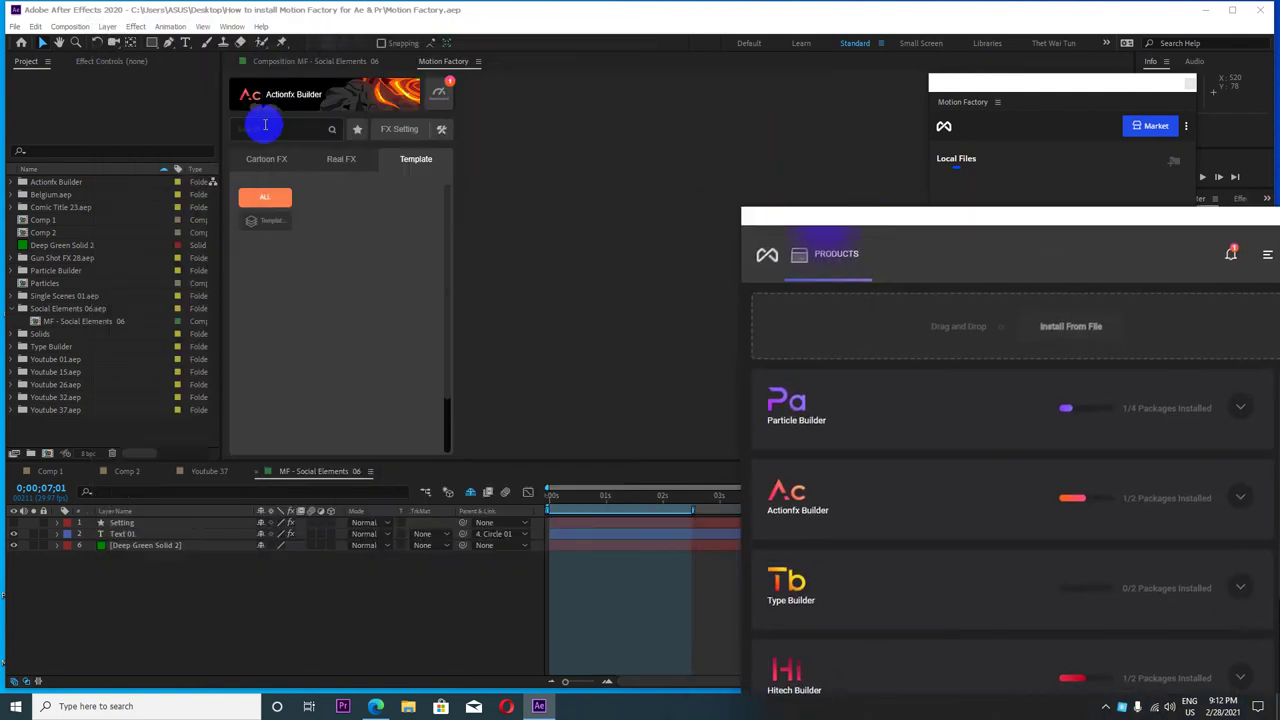
- Open Actionfx Builder filtered to Real FX > Fire, and move Motion Factory up
{"action": "left_click", "coordinate": [343, 101]}
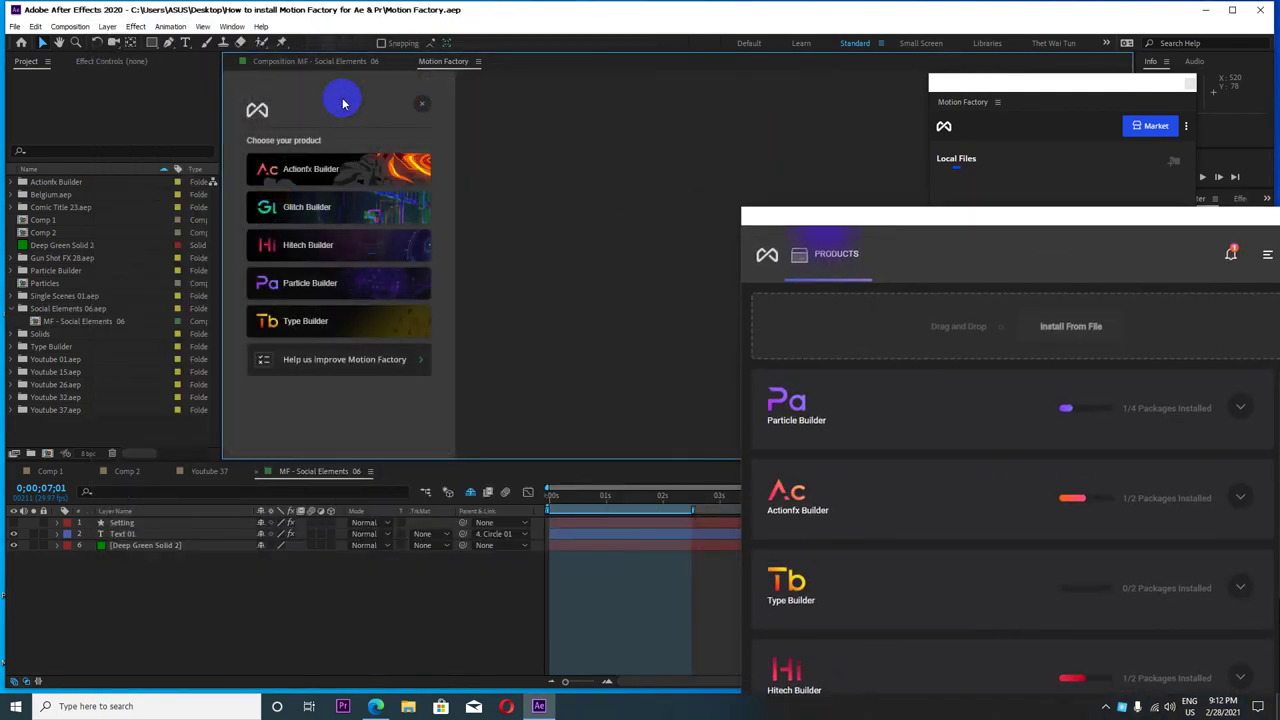
{"action": "left_click", "coordinate": [333, 172]}
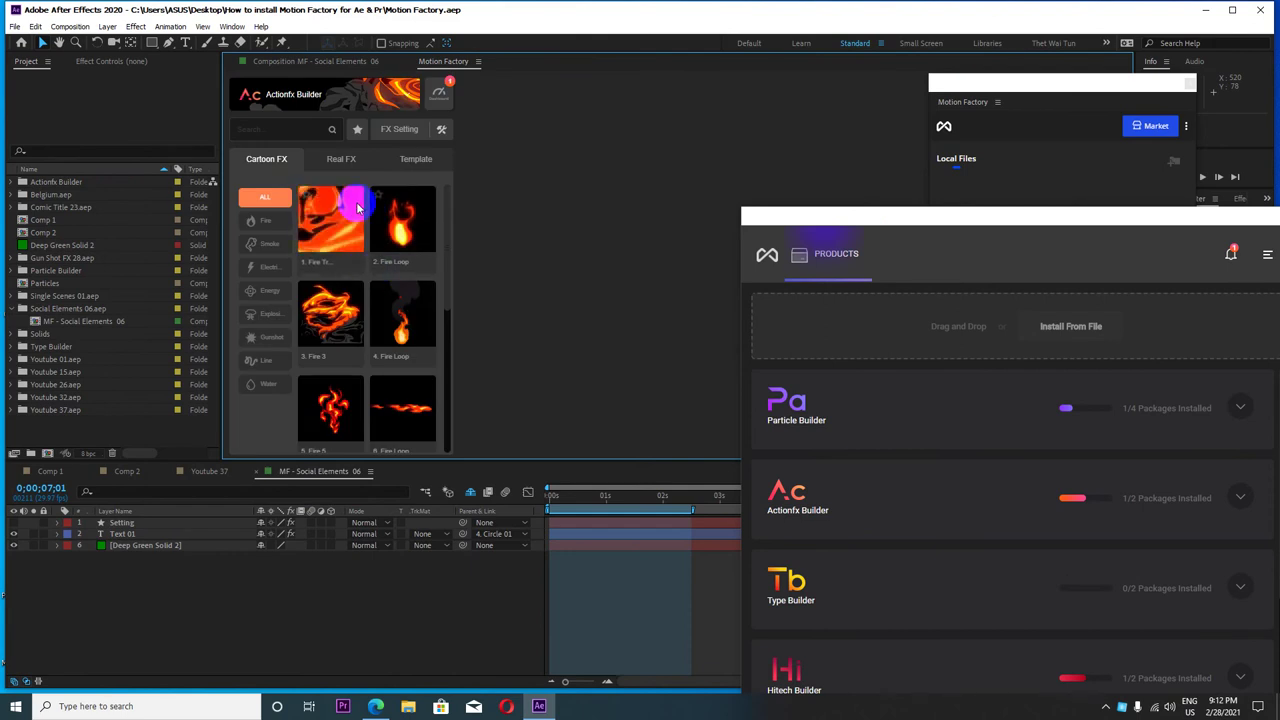
{"action": "left_click", "coordinate": [341, 159]}
{"action": "left_click", "coordinate": [265, 220]}
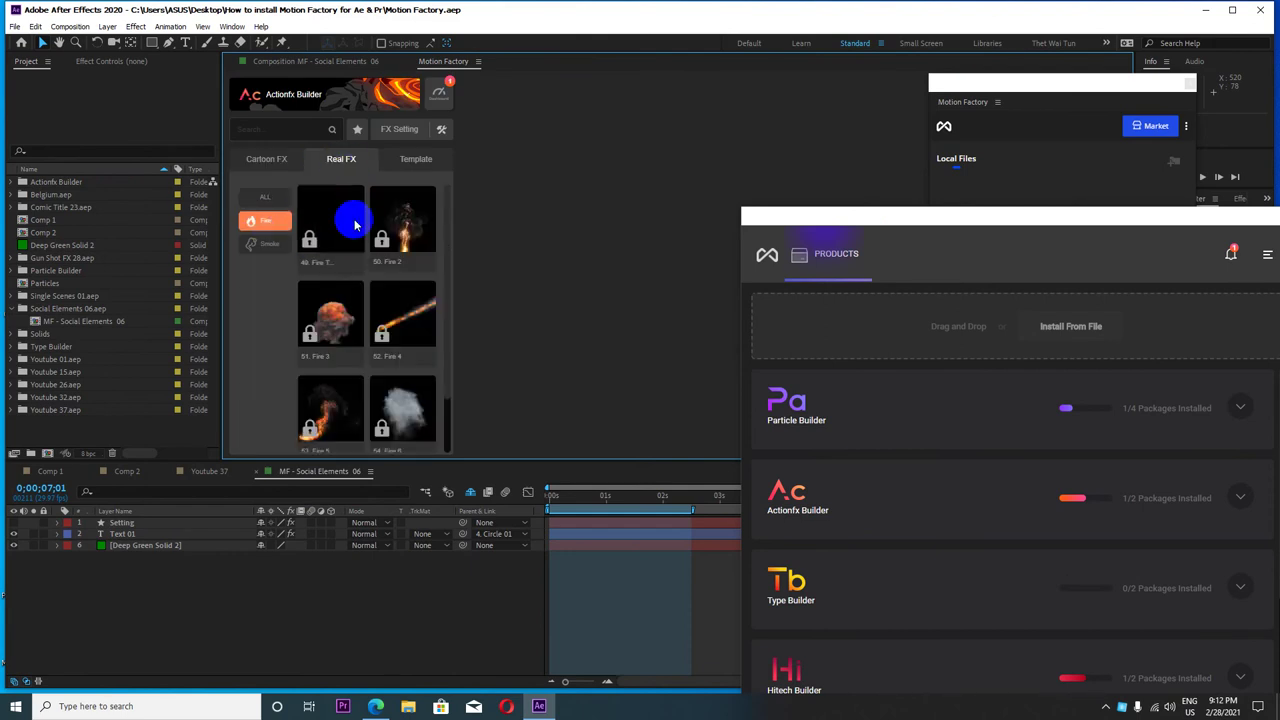
{"action": "left_click_drag", "start_coordinate": [910, 217], "coordinate": [711, 60]}
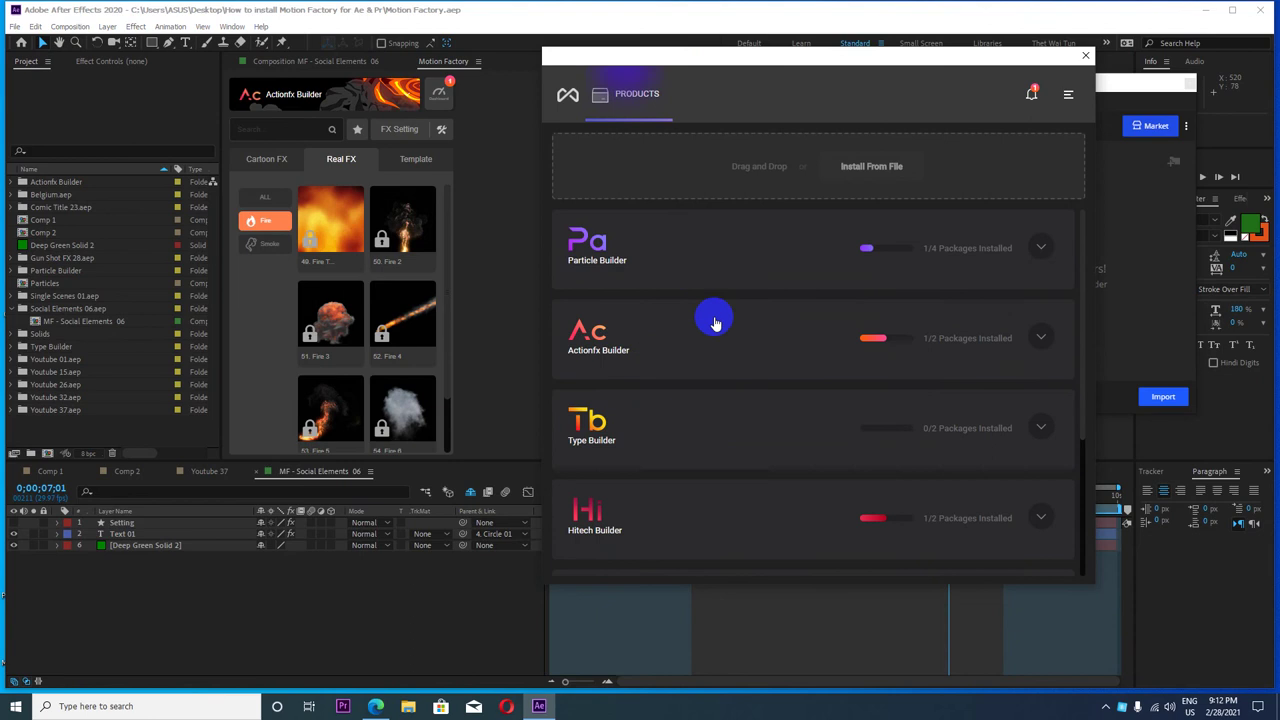
- Scroll the builder list and view Glitch Builder and Hitech Builder details
{"action": "scroll", "coordinate": [718, 323], "scroll_direction": "down", "scroll_amount": 3}
{"action": "scroll", "coordinate": [722, 324], "scroll_direction": "up", "scroll_amount": 3}
{"action": "scroll", "coordinate": [720, 323], "scroll_direction": "down", "scroll_amount": 2}
{"action": "scroll", "coordinate": [720, 323], "scroll_direction": "down", "scroll_amount": 1}
{"action": "scroll", "coordinate": [720, 323], "scroll_direction": "up", "scroll_amount": 3}
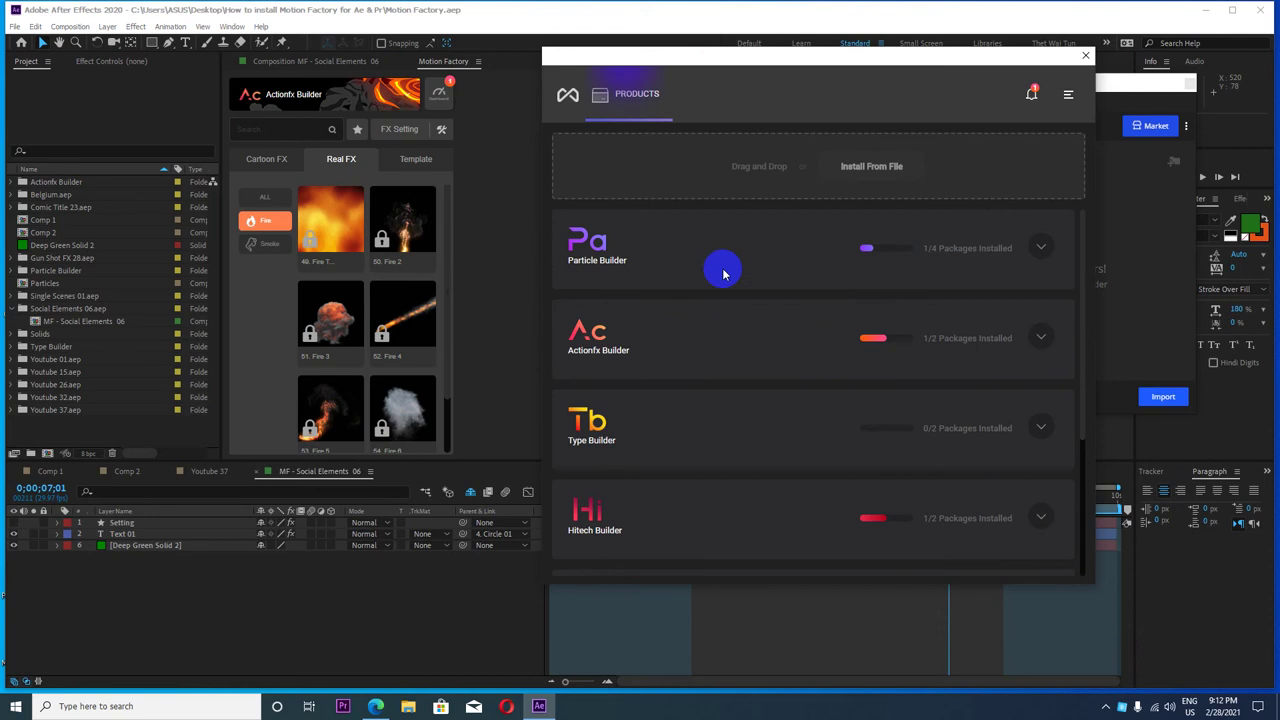
{"action": "scroll", "coordinate": [828, 346], "scroll_direction": "down", "scroll_amount": 3}
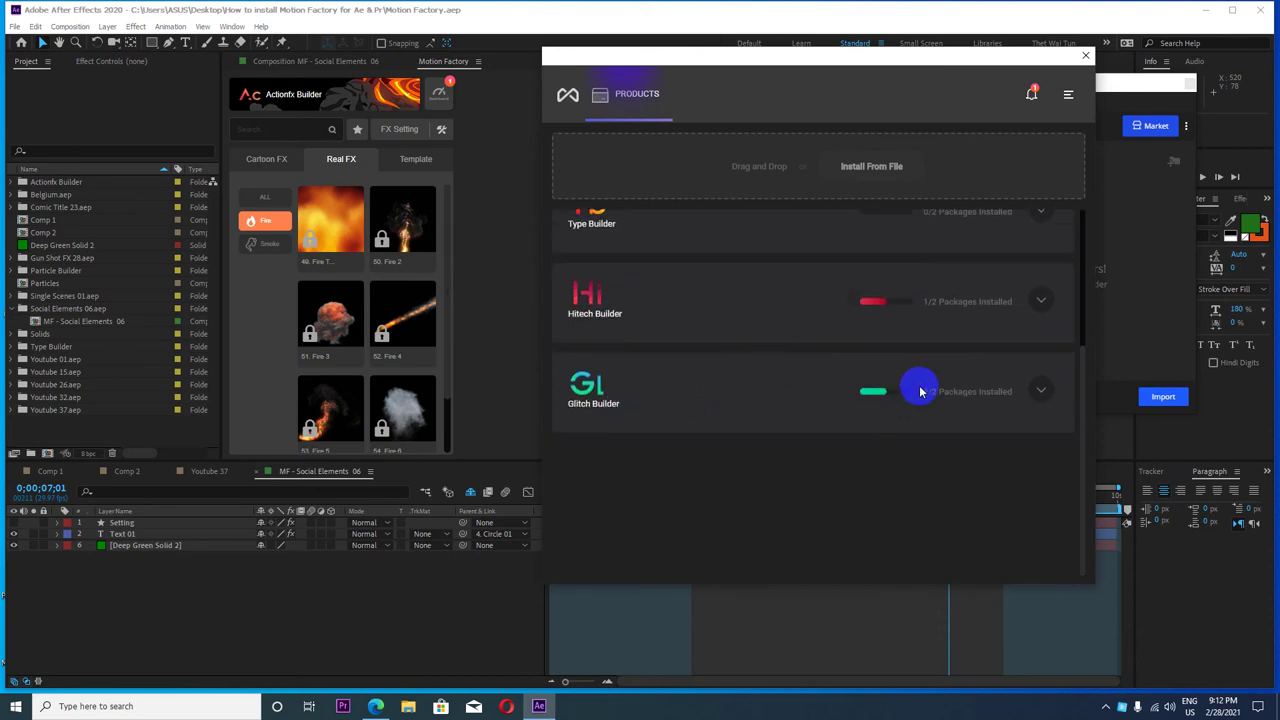
{"action": "left_click", "coordinate": [1041, 390]}
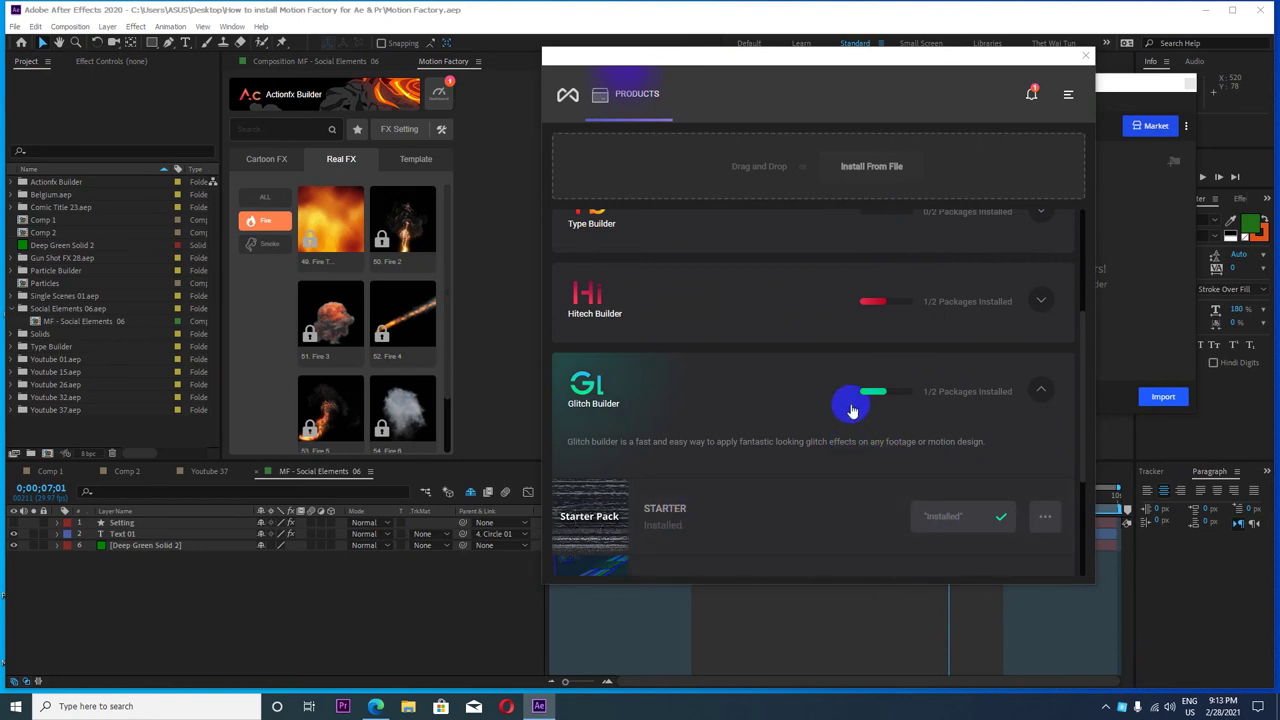
{"action": "left_click", "coordinate": [1053, 310]}
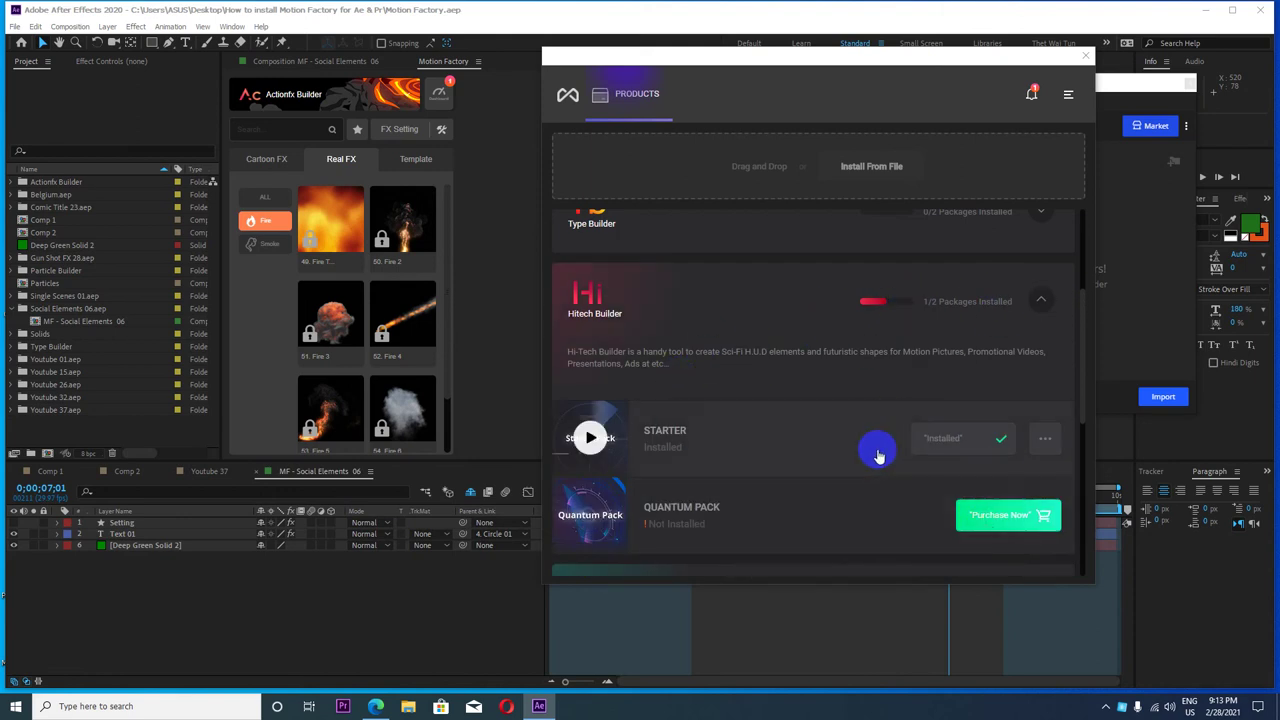
- Expand Type Builder and review its uninstalled Starter and Typoking packs
{"action": "scroll", "coordinate": [705, 420], "scroll_direction": "up", "scroll_amount": 1}
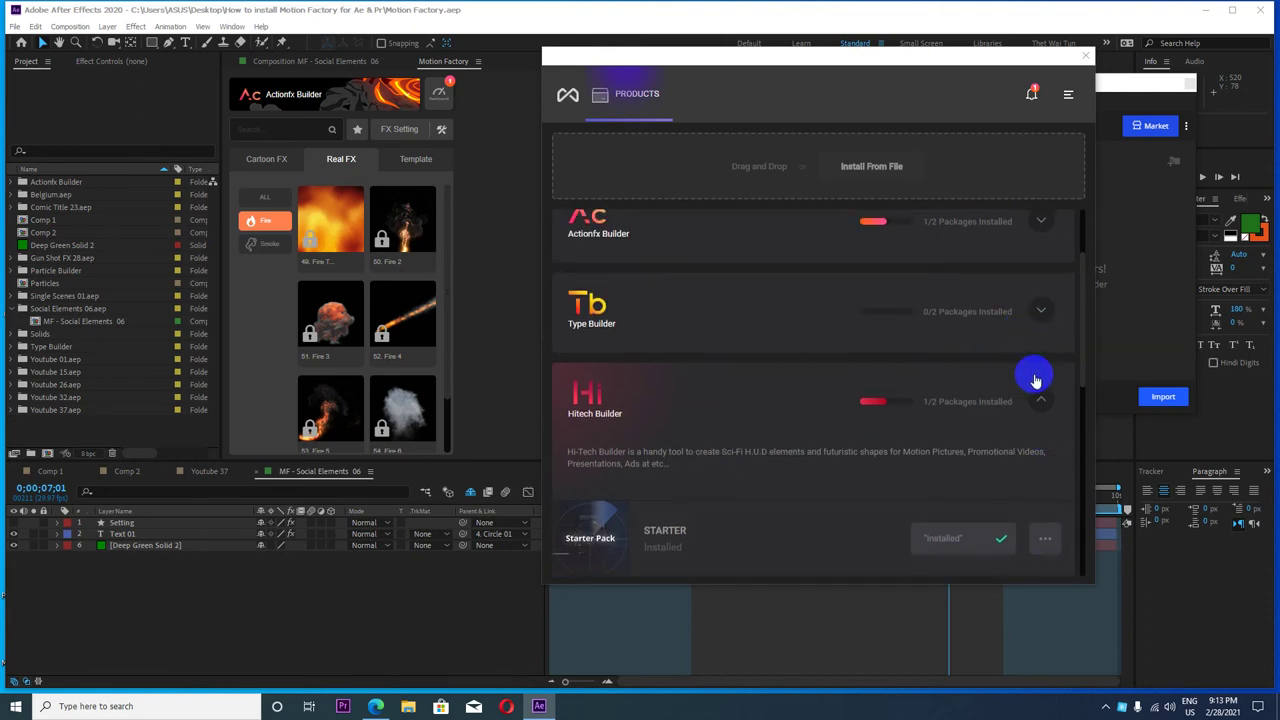
{"action": "left_click", "coordinate": [1040, 310]}
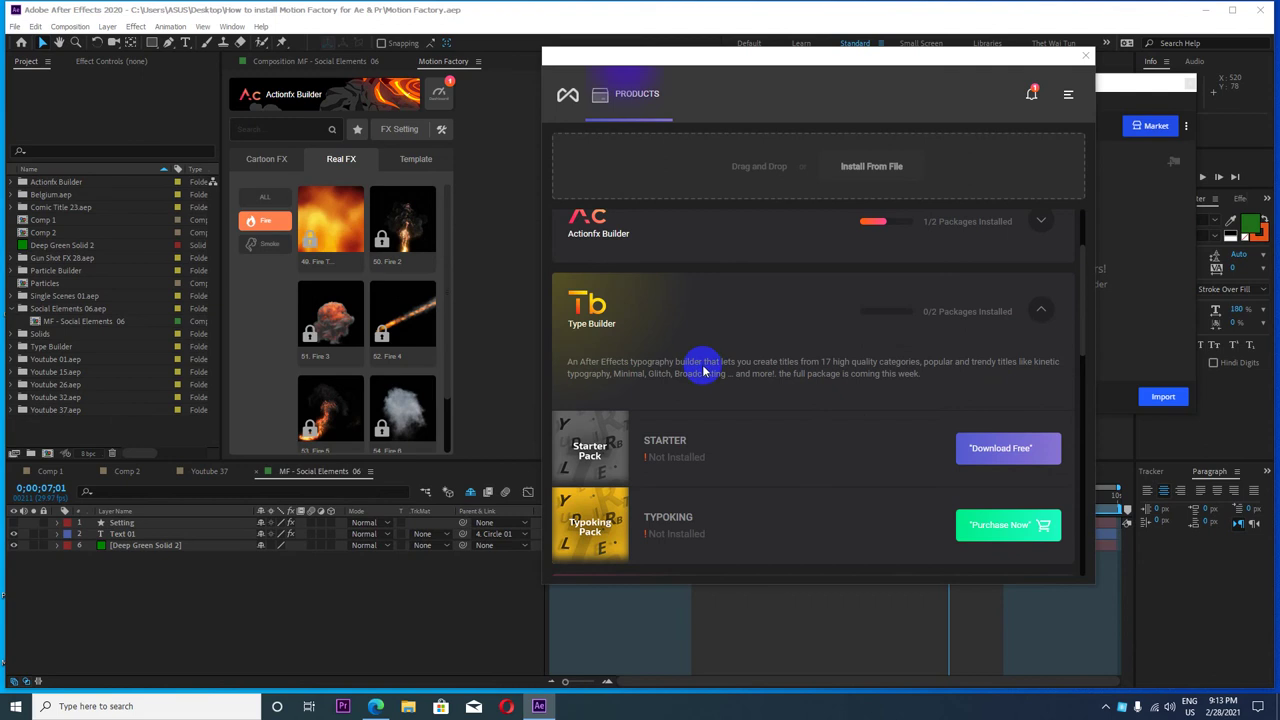
{"action": "scroll", "coordinate": [706, 371], "scroll_direction": "down", "scroll_amount": 2}
{"action": "scroll", "coordinate": [706, 365], "scroll_direction": "down", "scroll_amount": 3}
{"action": "scroll", "coordinate": [706, 363], "scroll_direction": "up", "scroll_amount": 3}
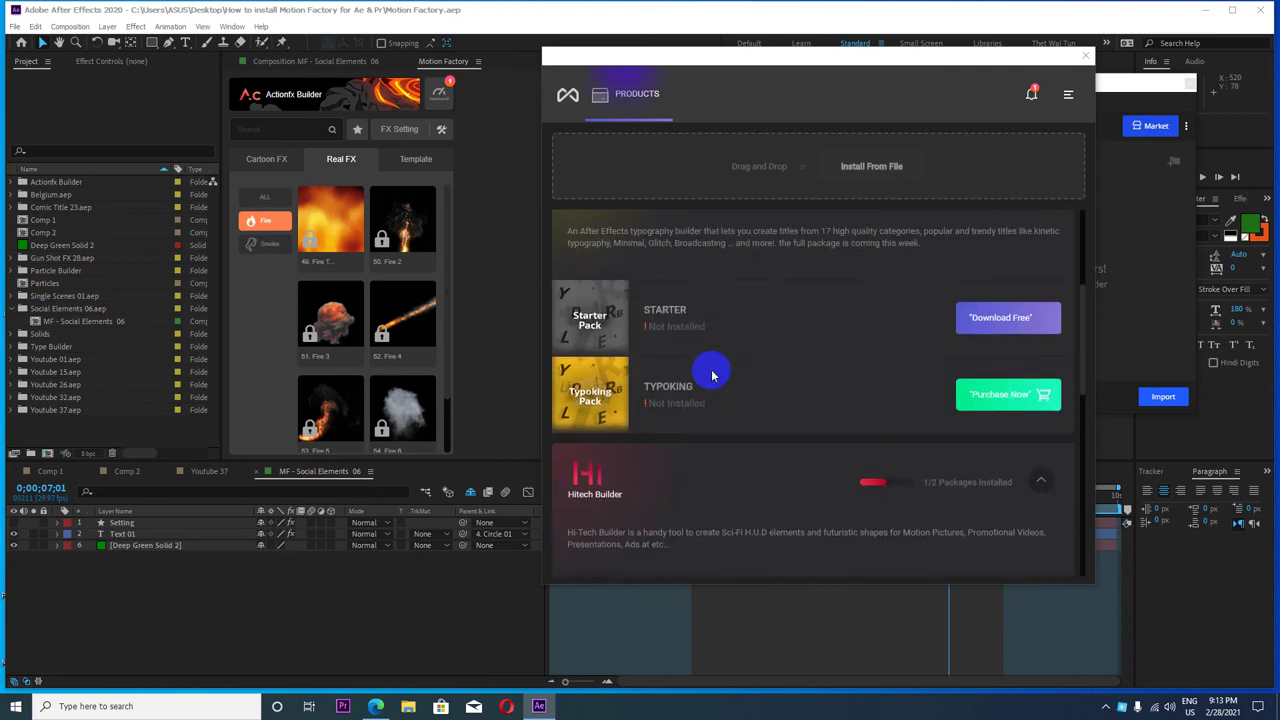
{"action": "scroll", "coordinate": [711, 371], "scroll_direction": "up", "scroll_amount": 2}
{"action": "scroll", "coordinate": [905, 360], "scroll_direction": "up", "scroll_amount": 2}
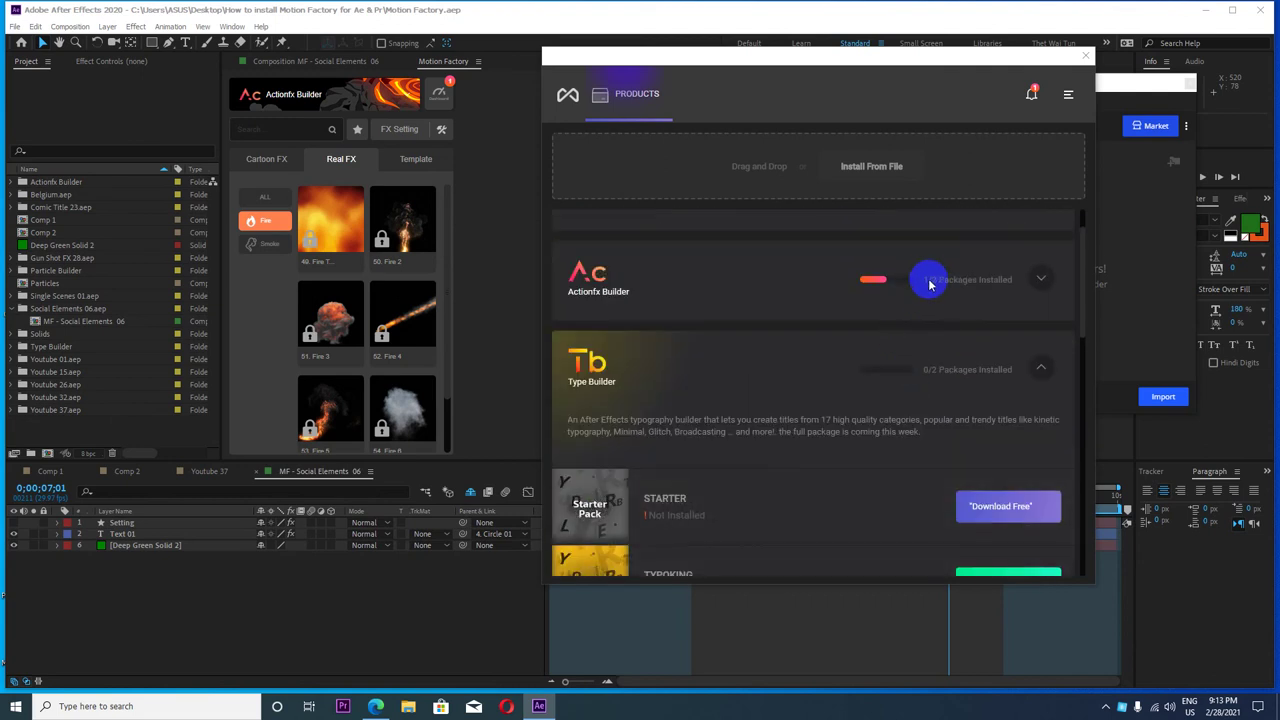
{"action": "scroll", "coordinate": [800, 380], "scroll_direction": "down", "scroll_amount": 1}
{"action": "scroll", "coordinate": [934, 420], "scroll_direction": "down", "scroll_amount": 2}
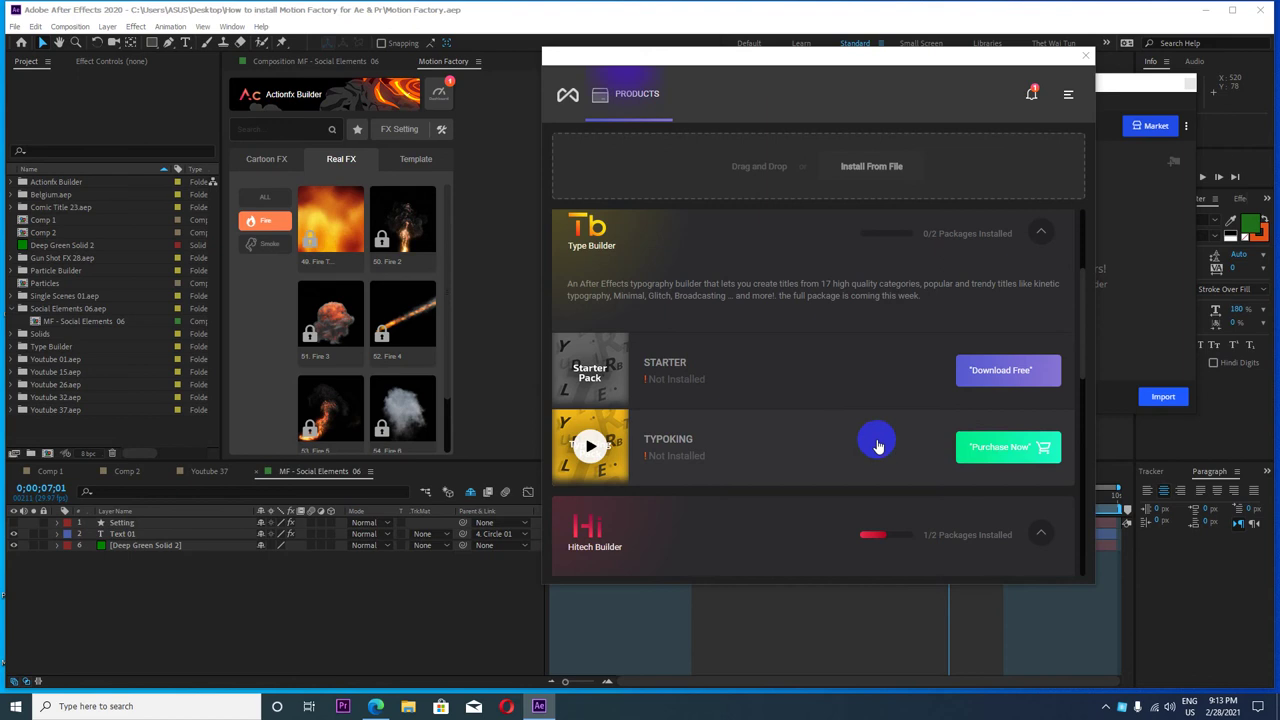
{"action": "scroll", "coordinate": [850, 438], "scroll_direction": "up", "scroll_amount": 2}
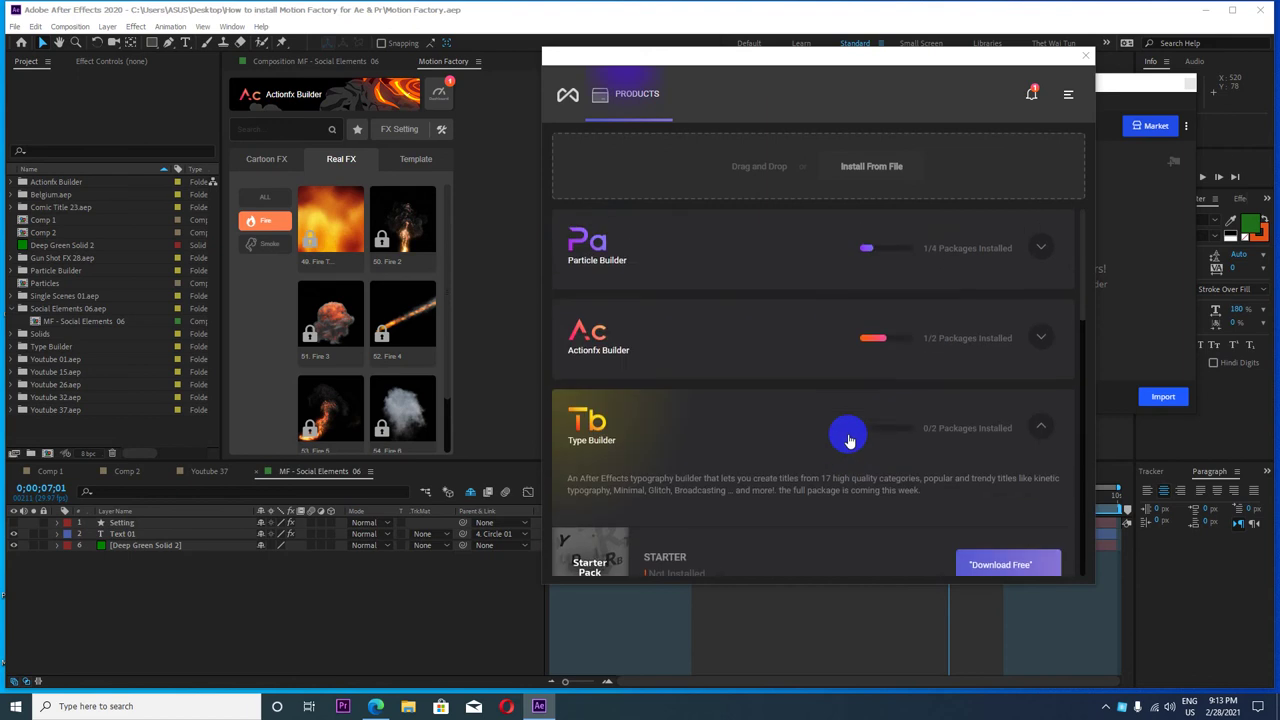
- Expand Actionfx Builder and Particle Builder to review their packs
{"action": "left_click", "coordinate": [1040, 337]}
{"action": "scroll", "coordinate": [920, 410], "scroll_direction": "down", "scroll_amount": 1}
{"action": "scroll", "coordinate": [918, 418], "scroll_direction": "down", "scroll_amount": 1}
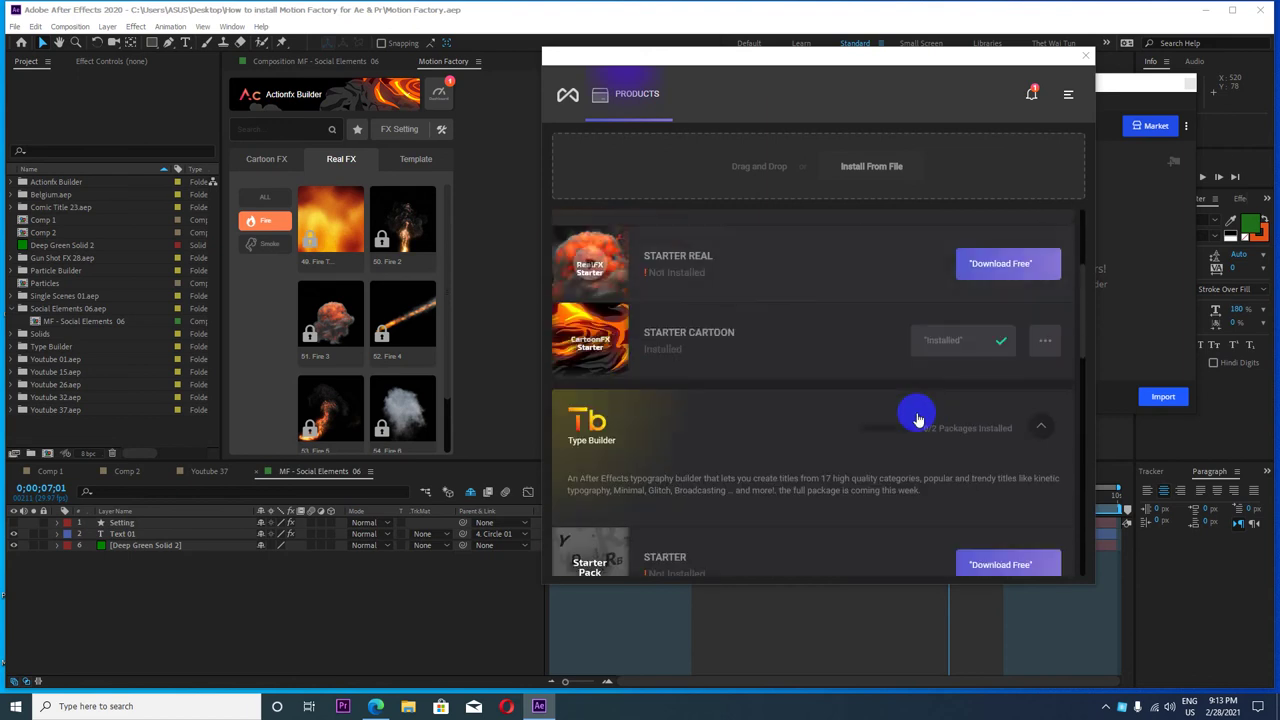
{"action": "scroll", "coordinate": [777, 391], "scroll_direction": "up", "scroll_amount": 1}
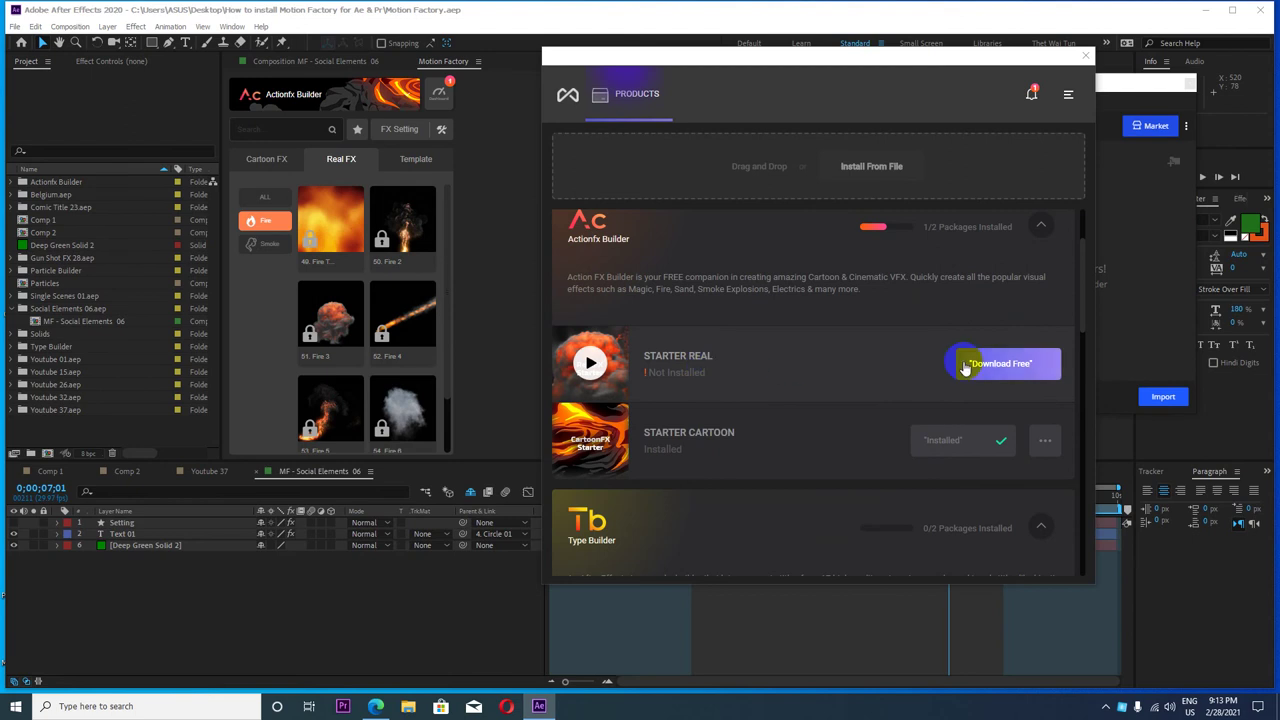
{"action": "scroll", "coordinate": [754, 402], "scroll_direction": "down", "scroll_amount": 1}
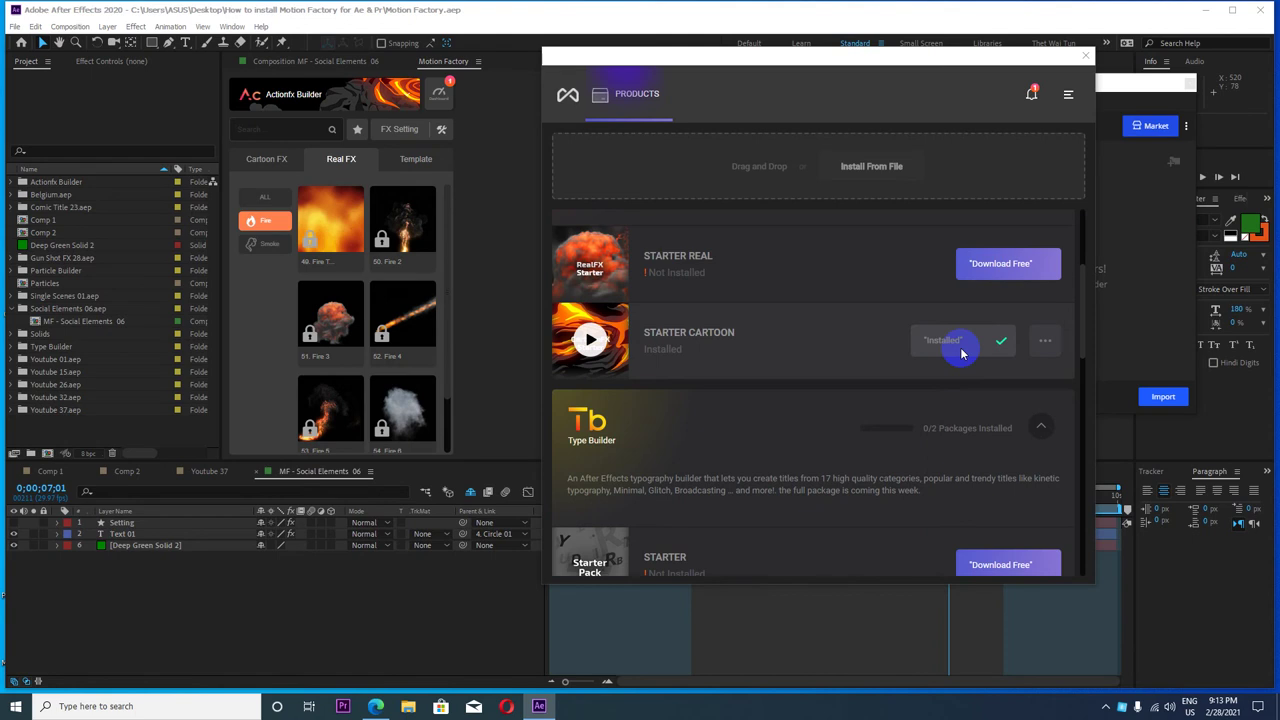
{"action": "scroll", "coordinate": [962, 350], "scroll_direction": "up", "scroll_amount": 1}
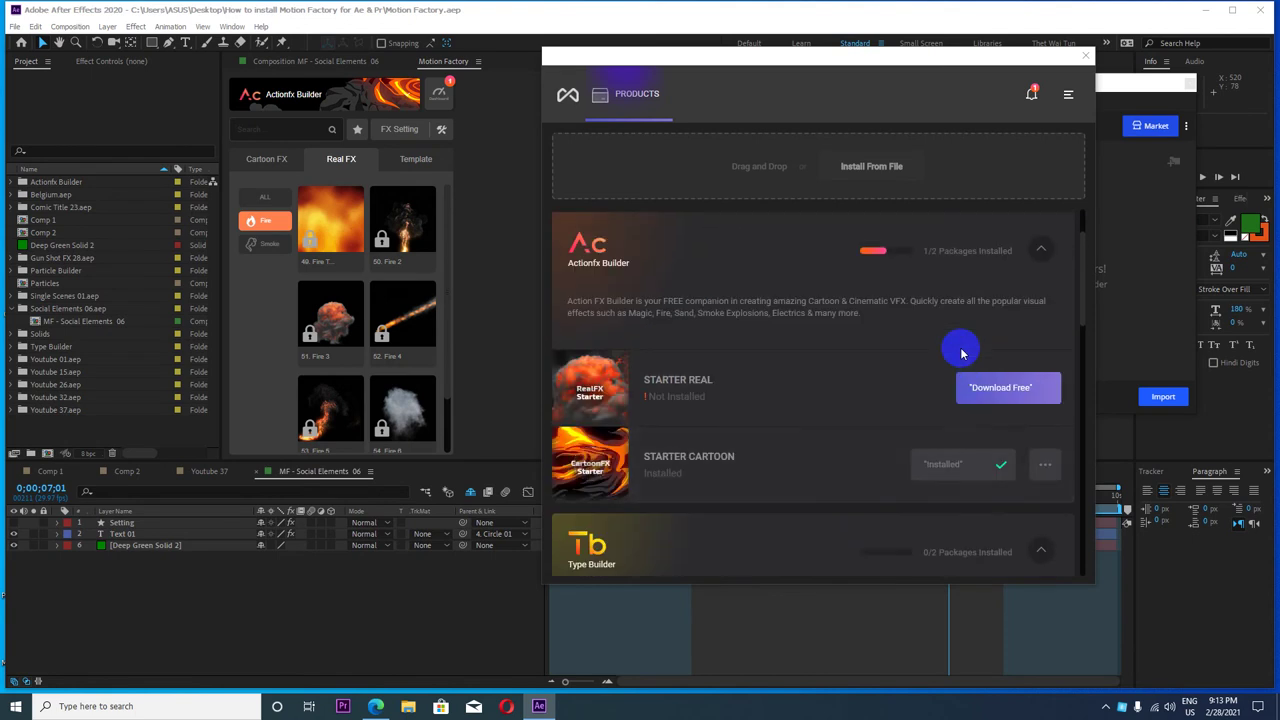
{"action": "scroll", "coordinate": [960, 340], "scroll_direction": "up", "scroll_amount": 1}
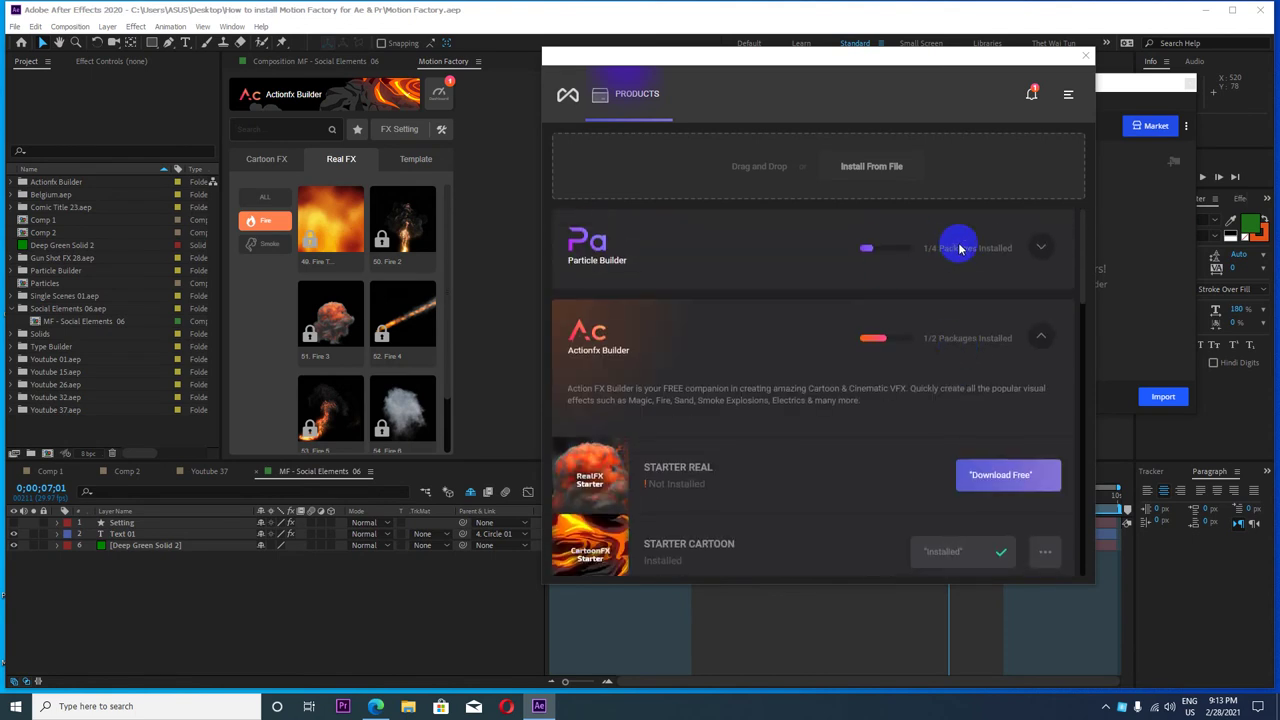
{"action": "left_click", "coordinate": [1041, 249]}
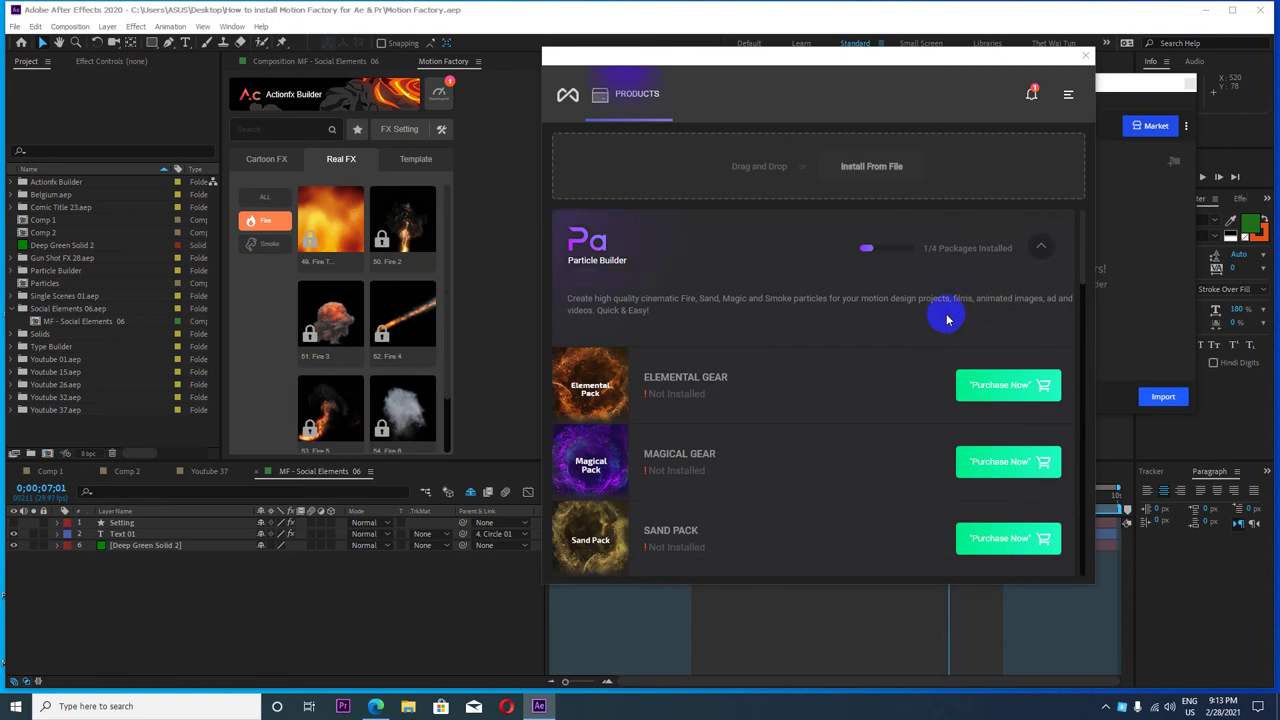
{"action": "scroll", "coordinate": [920, 325], "scroll_direction": "down", "scroll_amount": 2}
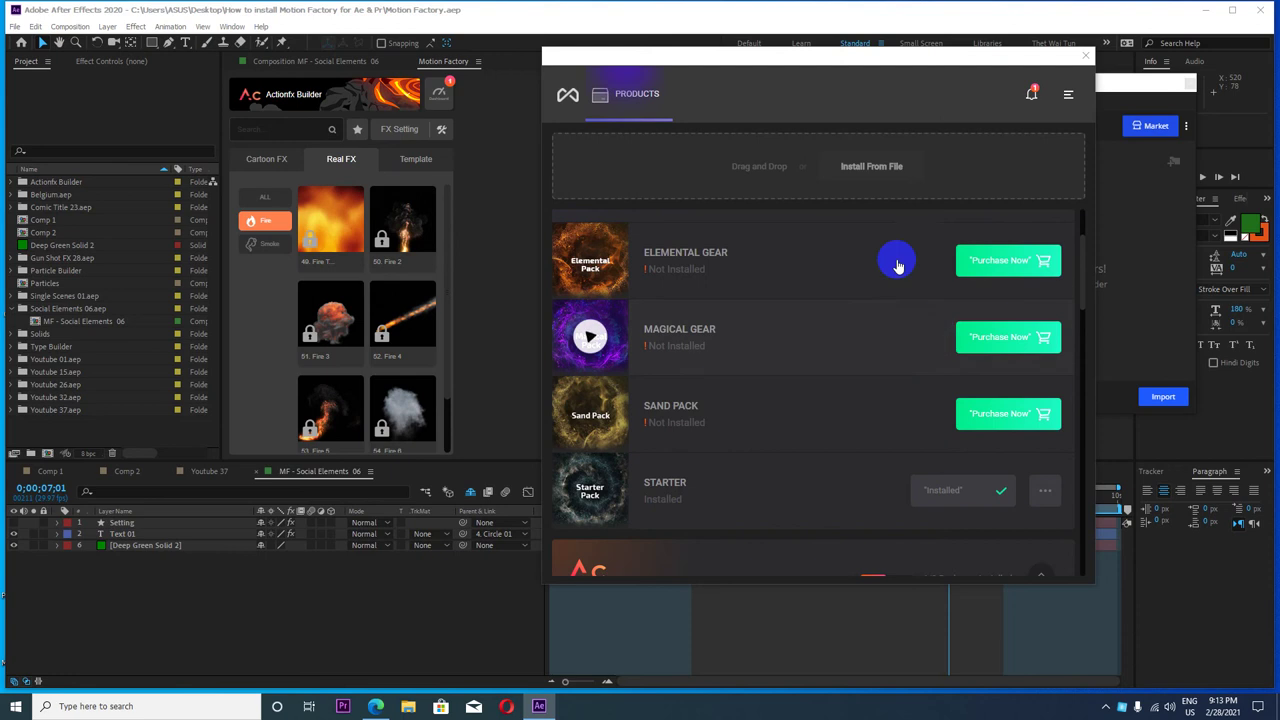
{"action": "scroll", "coordinate": [786, 414], "scroll_direction": "up", "scroll_amount": 3}
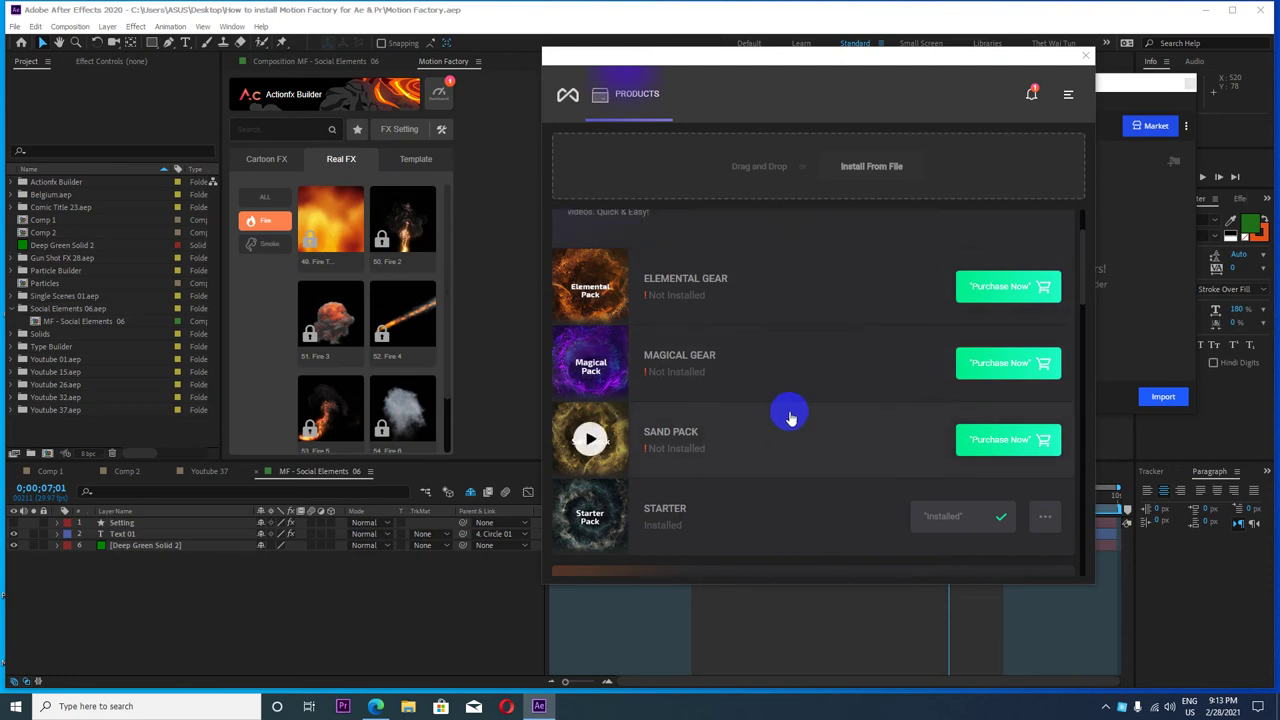
{"action": "left_click_drag", "start_coordinate": [834, 58], "coordinate": [803, 54]}
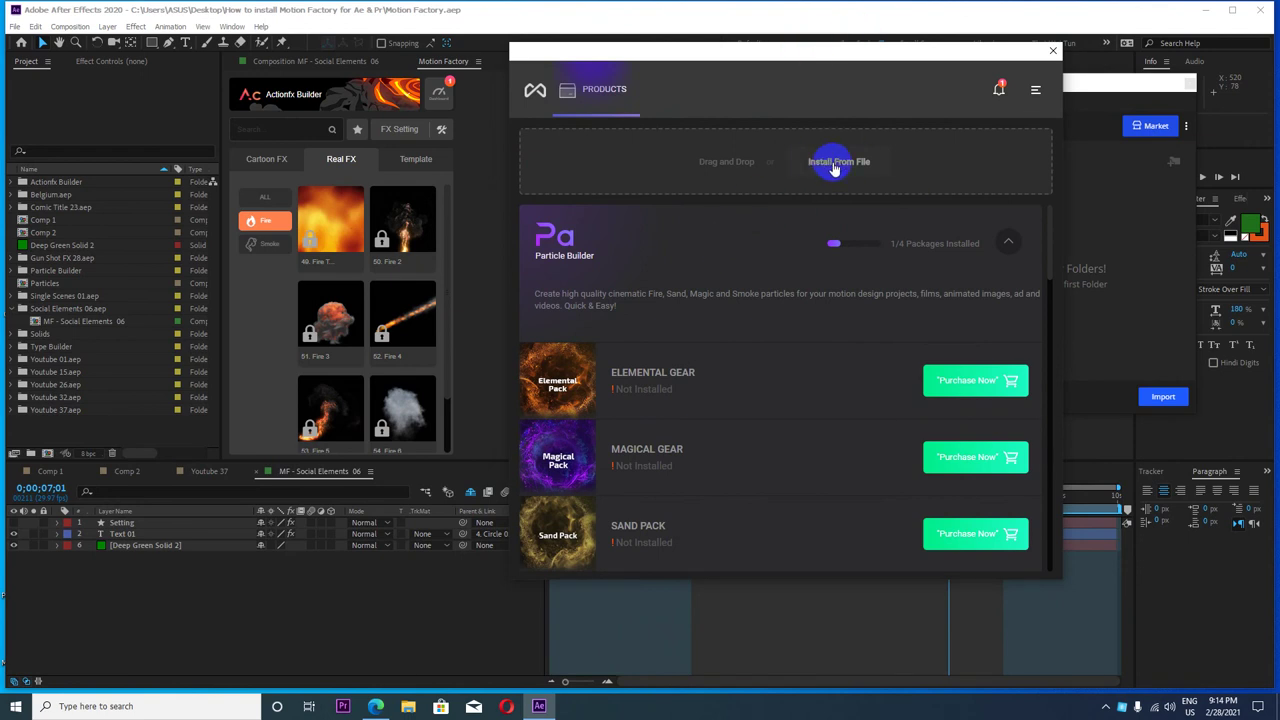
- Collapse the Particle, Actionfx, Type, Hitech and Glitch Builder sections
{"action": "left_click", "coordinate": [1002, 245]}
{"action": "left_click", "coordinate": [1000, 337]}
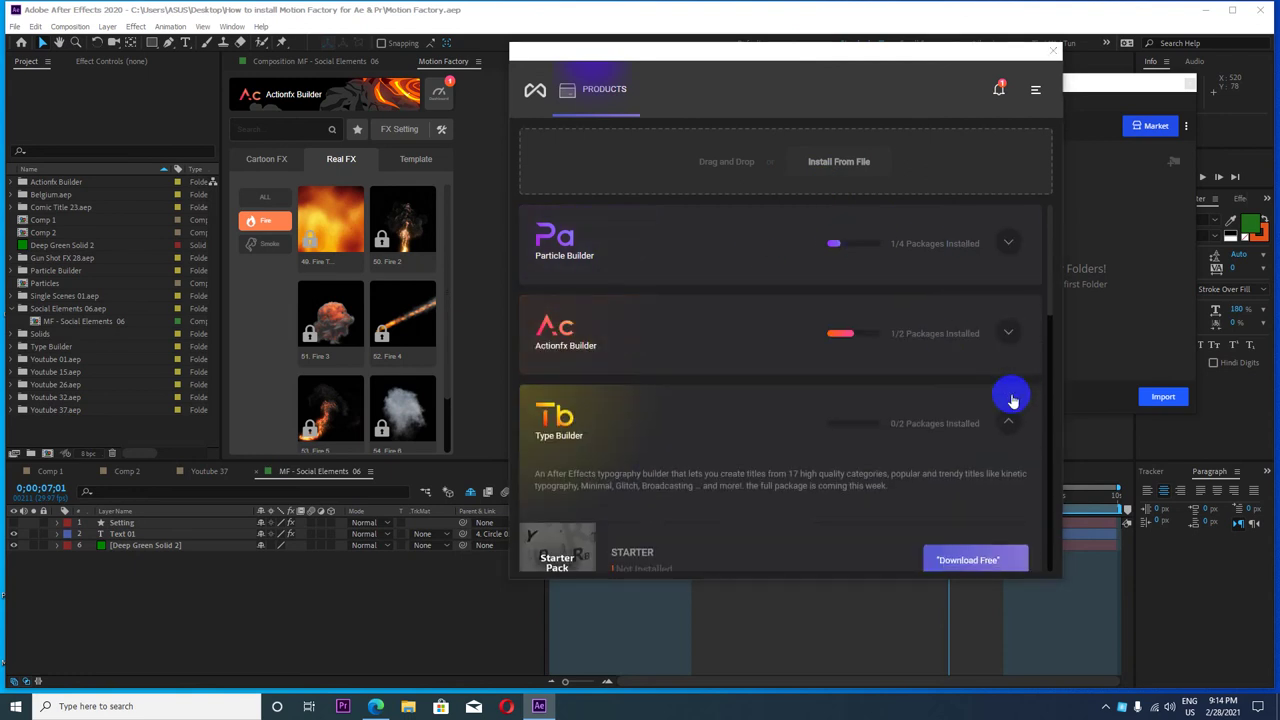
{"action": "left_click", "coordinate": [1008, 421]}
{"action": "left_click", "coordinate": [1010, 516]}
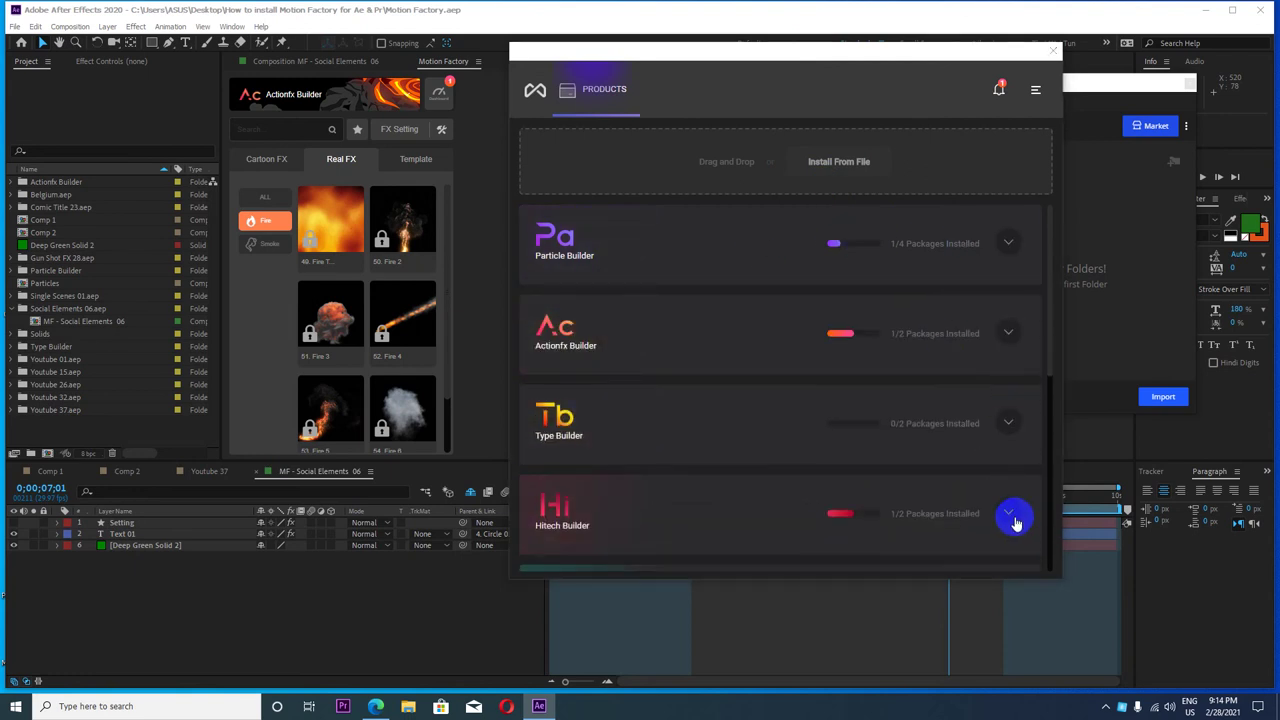
{"action": "scroll", "coordinate": [968, 378], "scroll_direction": "down", "scroll_amount": 1}
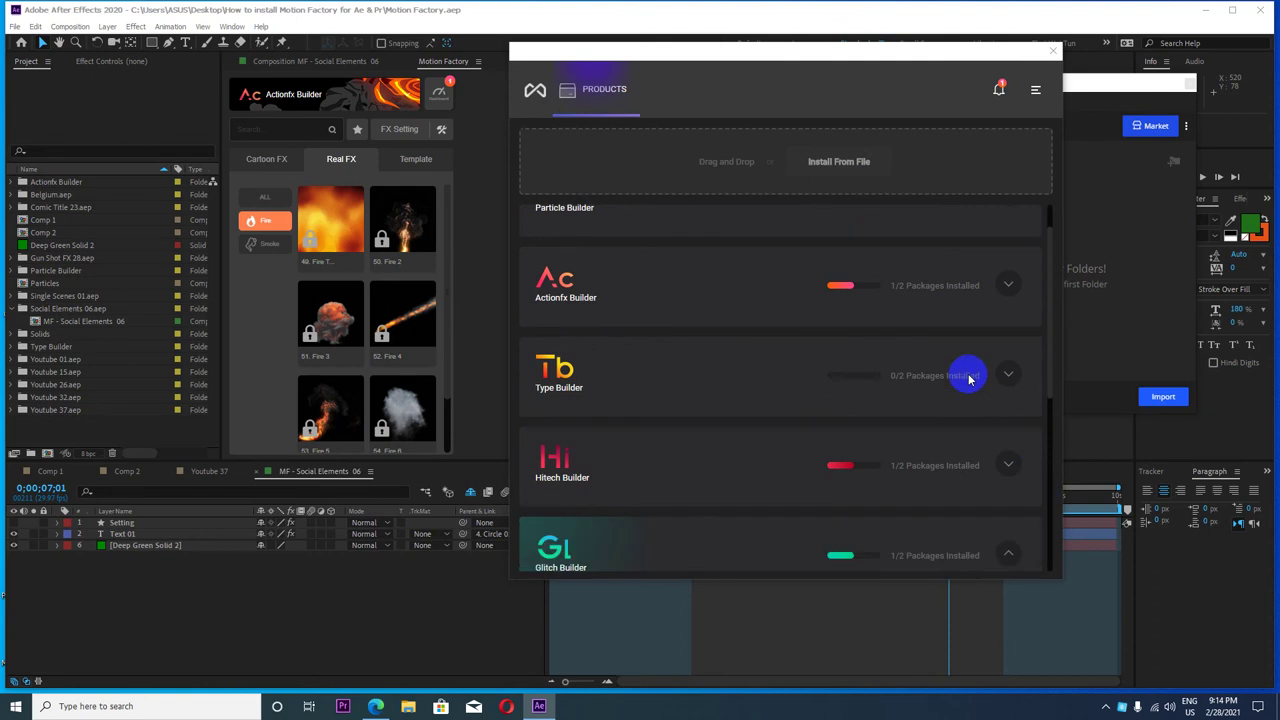
{"action": "scroll", "coordinate": [968, 378], "scroll_direction": "down", "scroll_amount": 2}
{"action": "scroll", "coordinate": [966, 371], "scroll_direction": "down", "scroll_amount": 3}
{"action": "scroll", "coordinate": [971, 434], "scroll_direction": "down", "scroll_amount": 2}
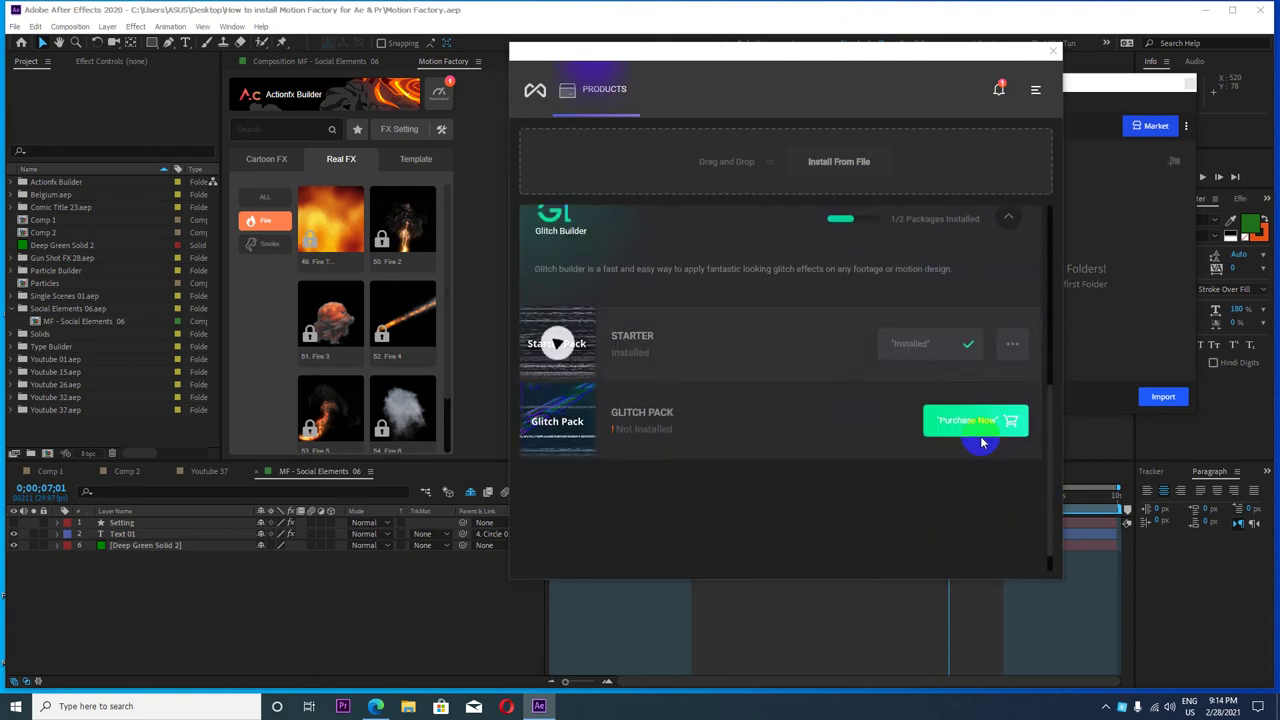
{"action": "scroll", "coordinate": [985, 410], "scroll_direction": "up", "scroll_amount": 2}
{"action": "left_click", "coordinate": [1007, 318]}
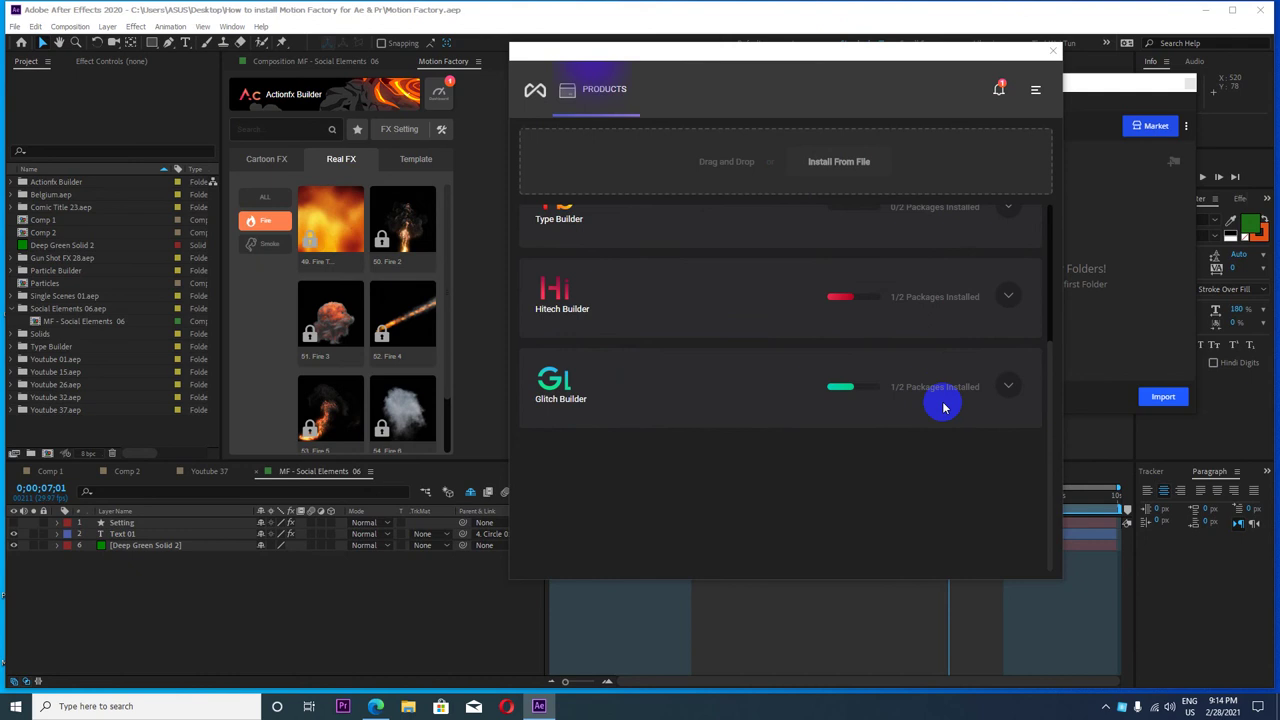
{"action": "scroll", "coordinate": [793, 392], "scroll_direction": "up", "scroll_amount": 3}
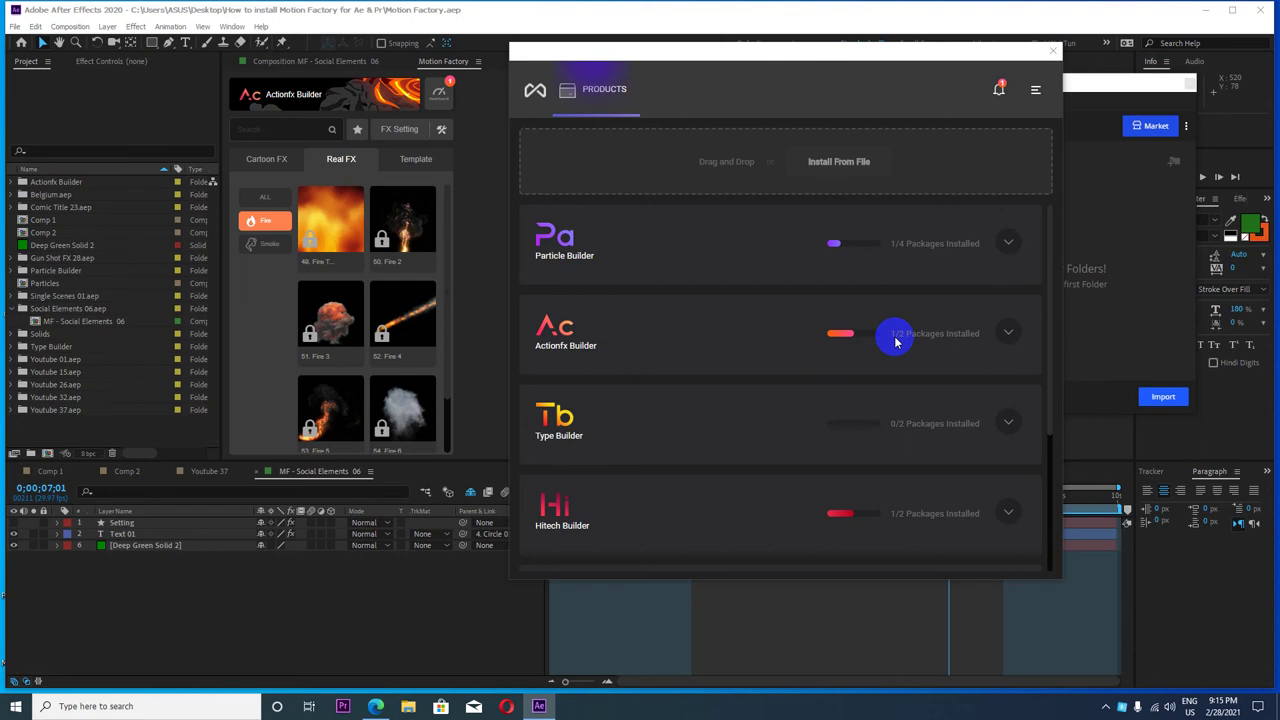
{"action": "scroll", "coordinate": [895, 342], "scroll_direction": "down", "scroll_amount": 1}
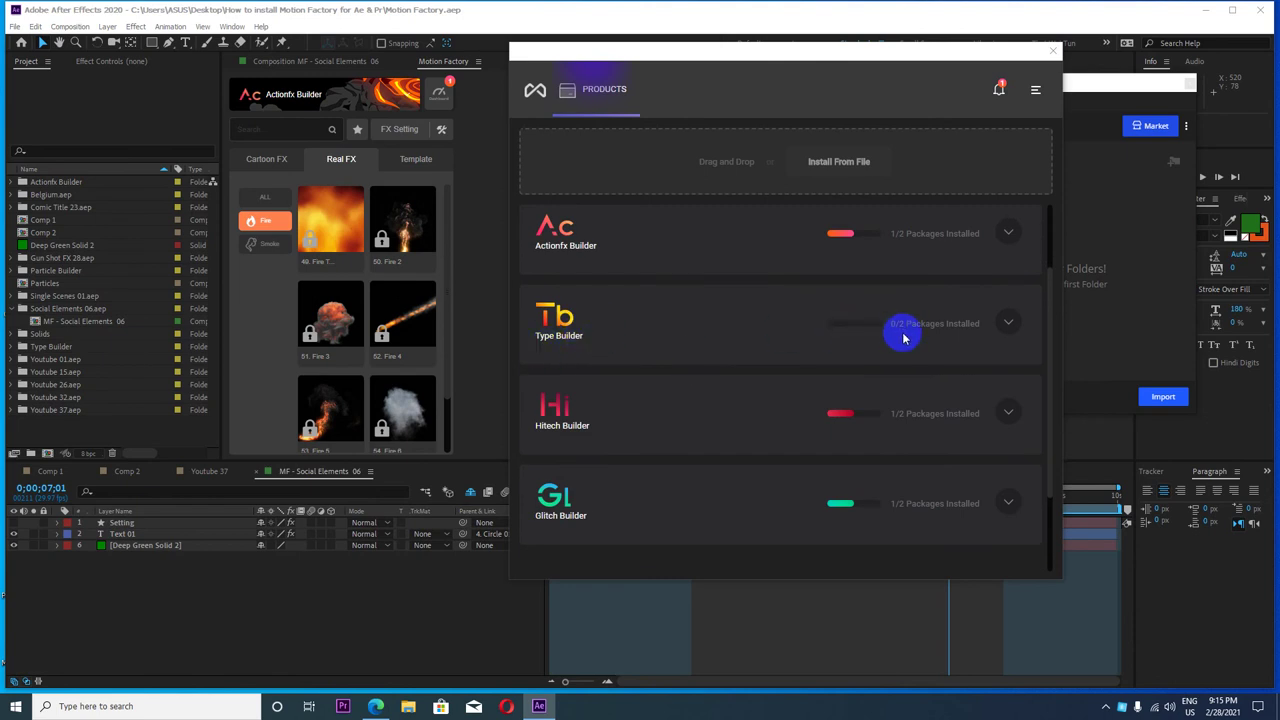
{"action": "scroll", "coordinate": [903, 338], "scroll_direction": "down", "scroll_amount": 1}
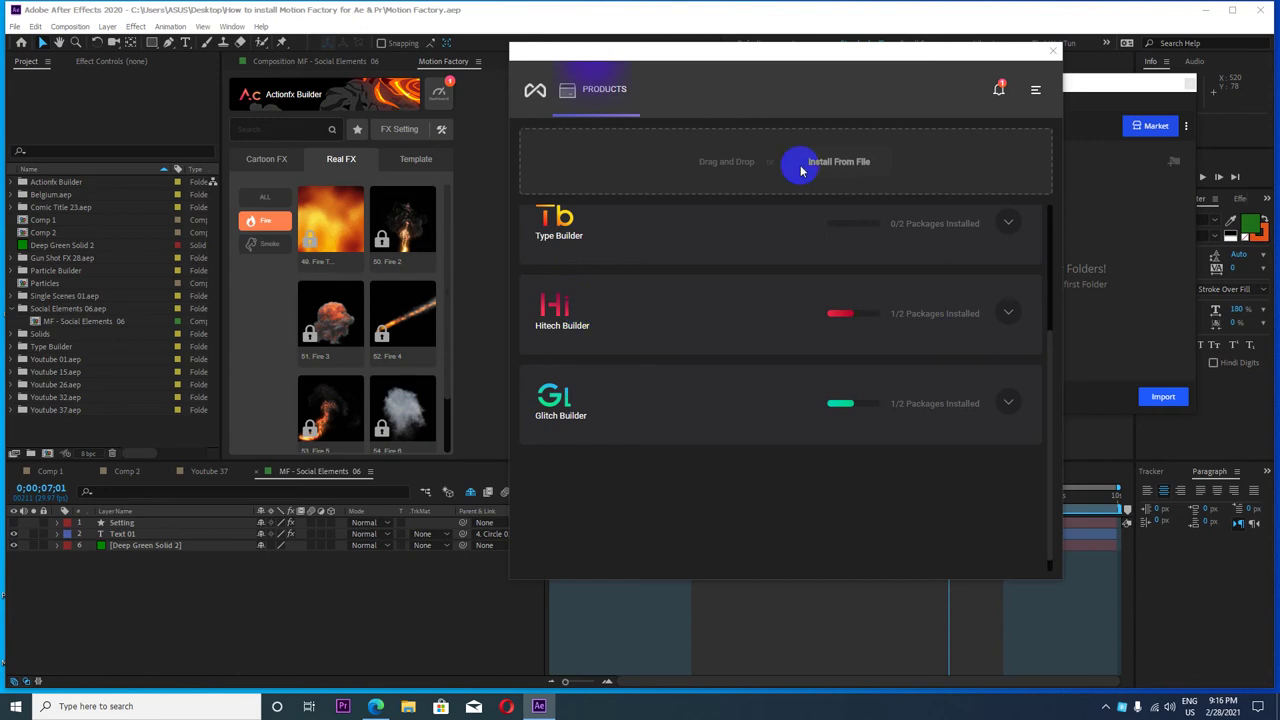
- Start Install From File and browse Desktop > install folder > Motion Factory Plugin > Motion Factory
{"action": "left_click_drag", "start_coordinate": [700, 58], "coordinate": [723, 70]}
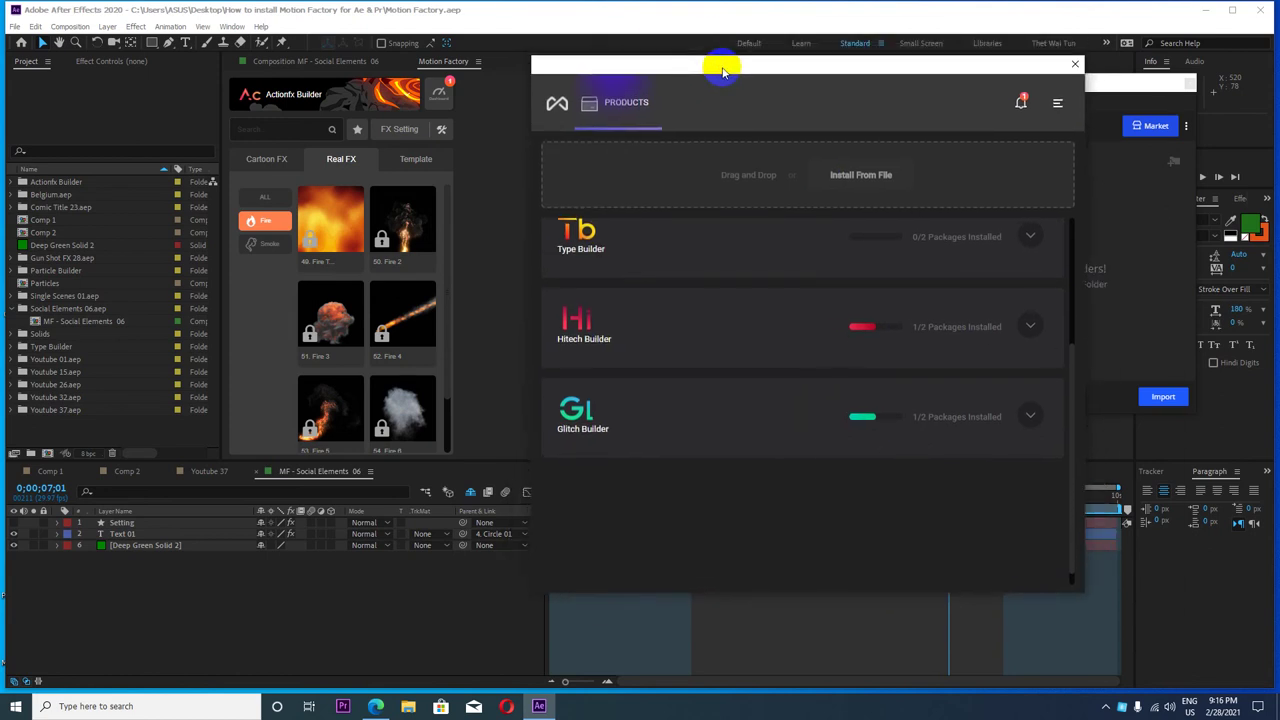
{"action": "left_click", "coordinate": [830, 172]}
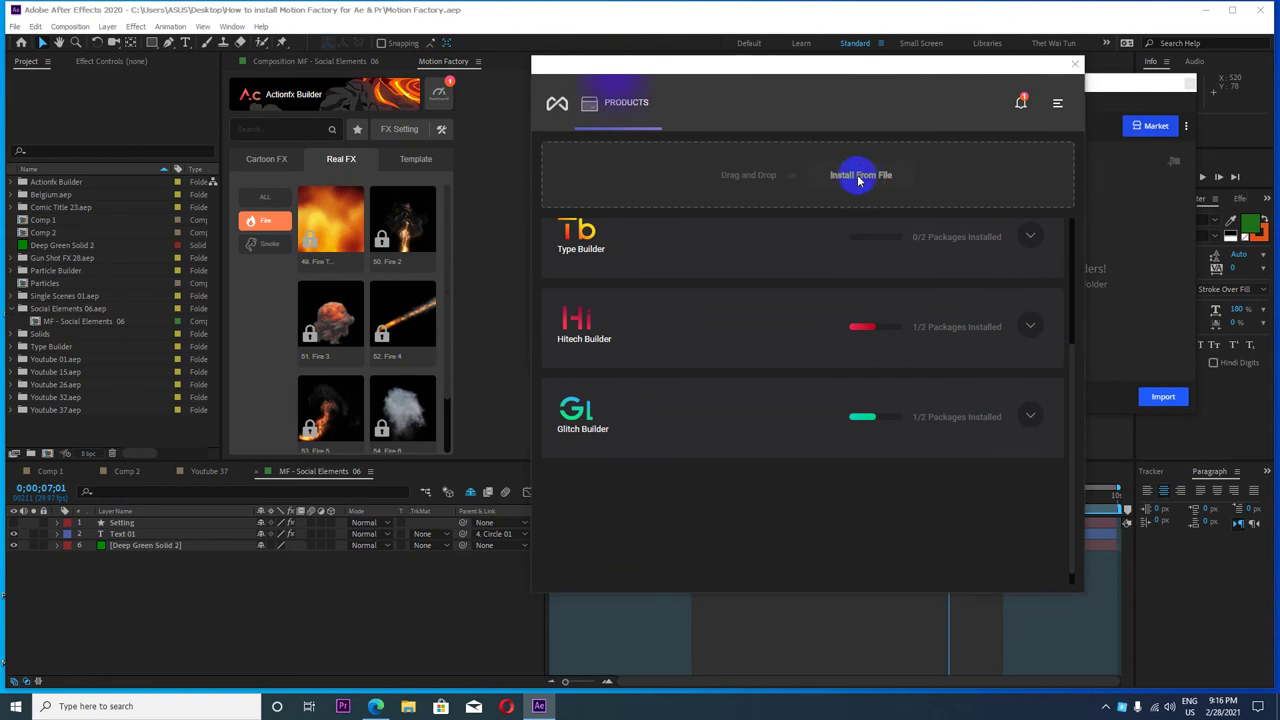
{"action": "left_click_drag", "start_coordinate": [474, 100], "coordinate": [467, 101]}
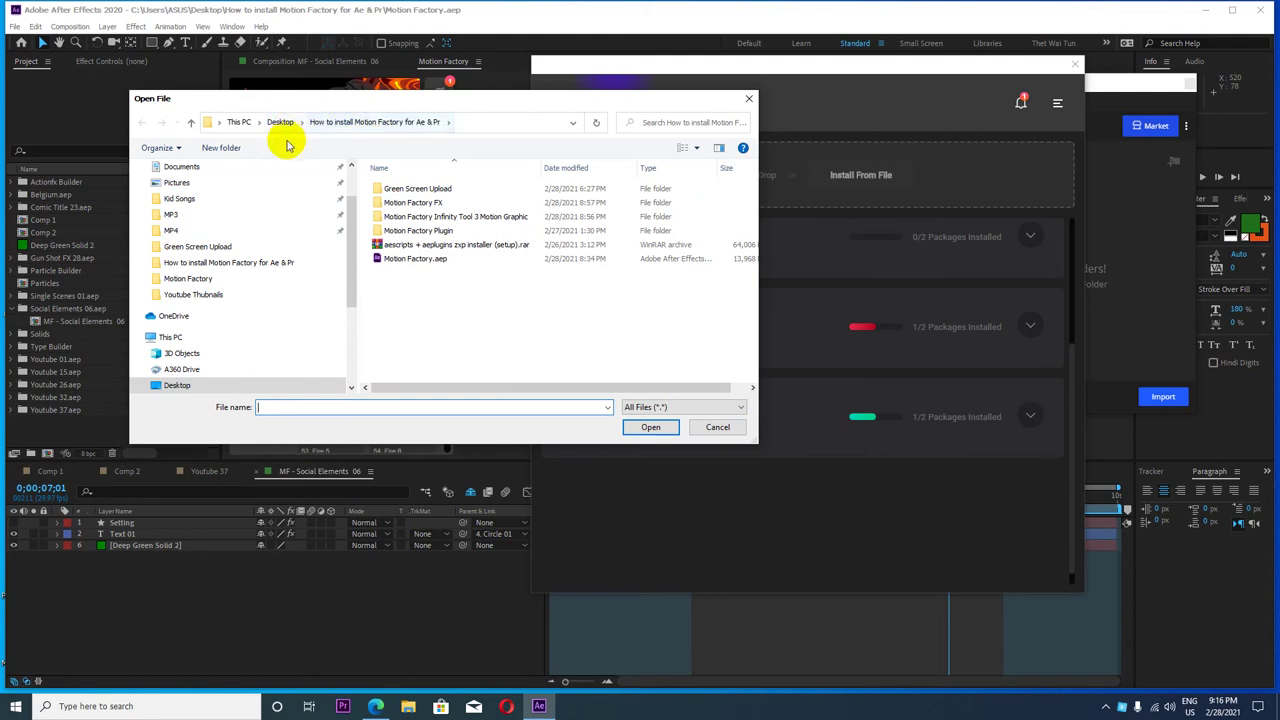
{"action": "left_click", "coordinate": [182, 385]}
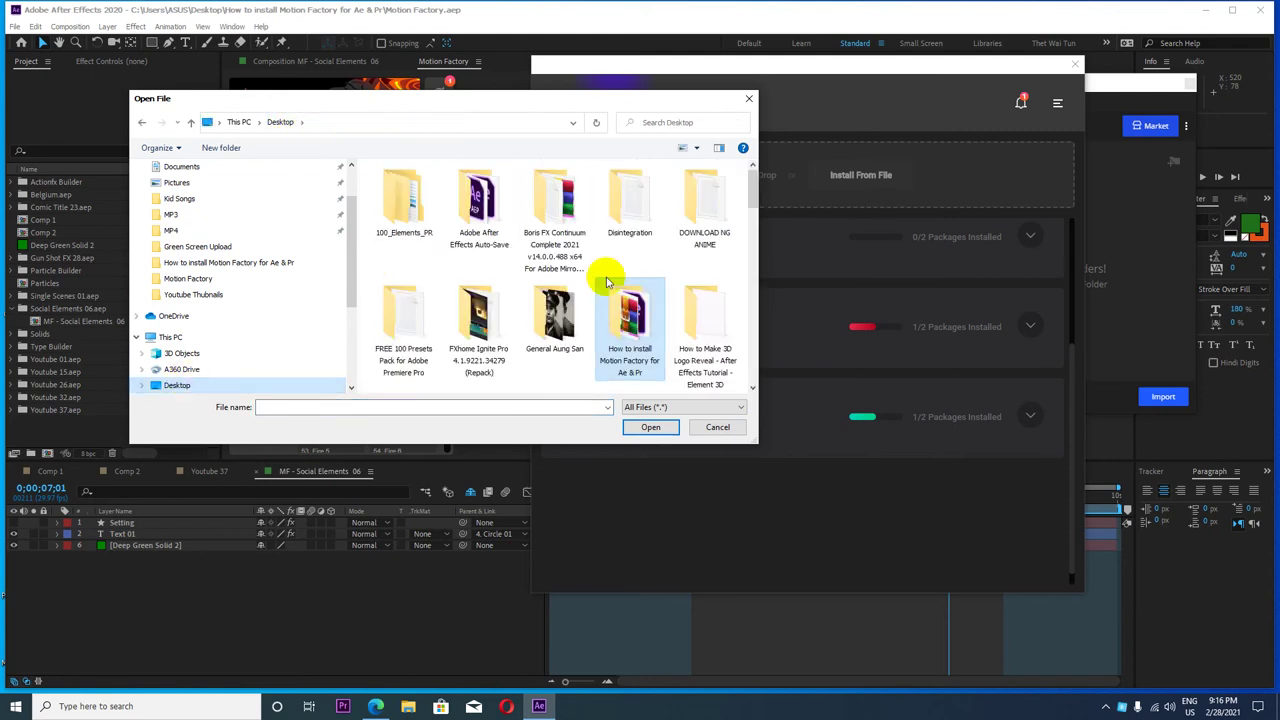
{"action": "double_click", "coordinate": [629, 320]}
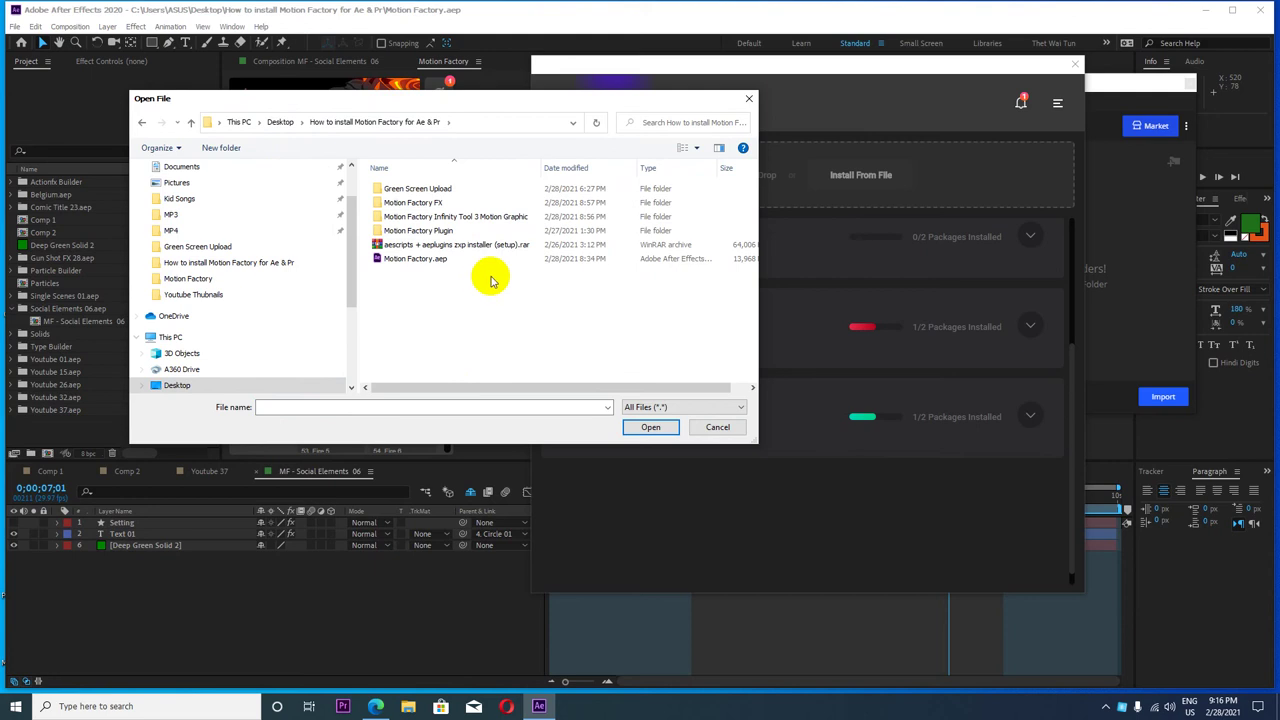
{"action": "left_click_drag", "start_coordinate": [551, 103], "coordinate": [530, 142]}
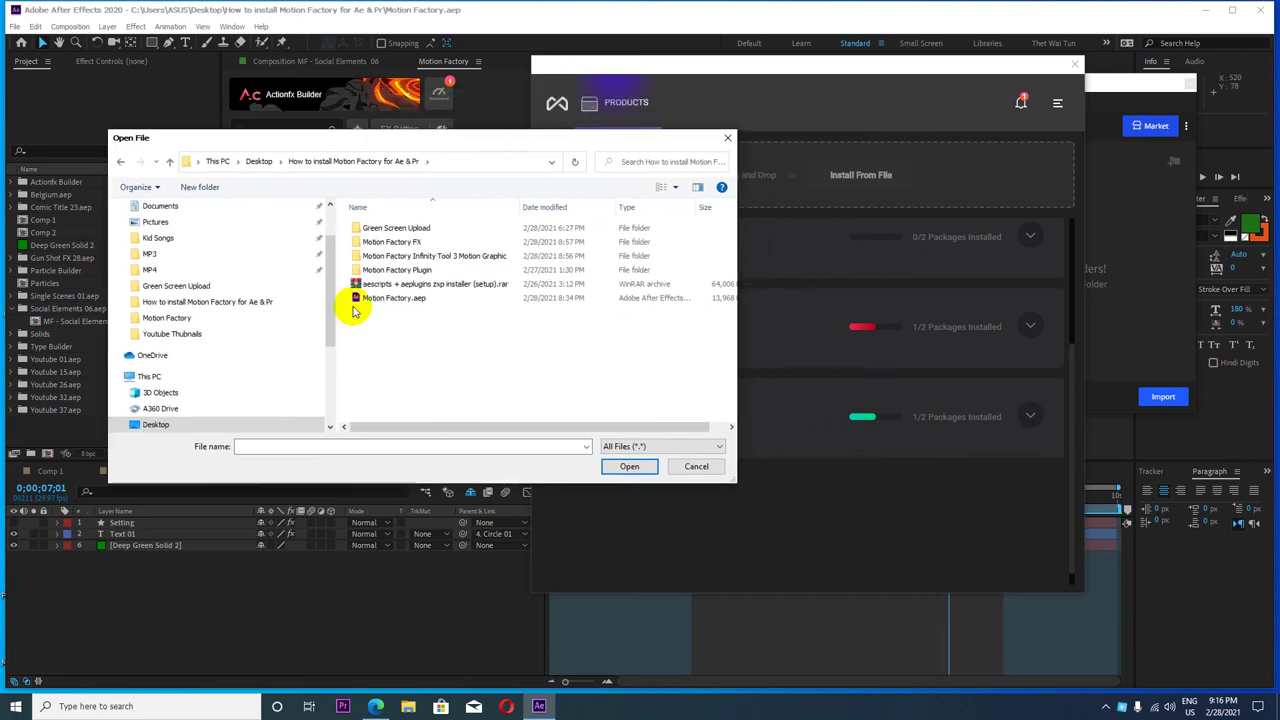
{"action": "double_click", "coordinate": [400, 271]}
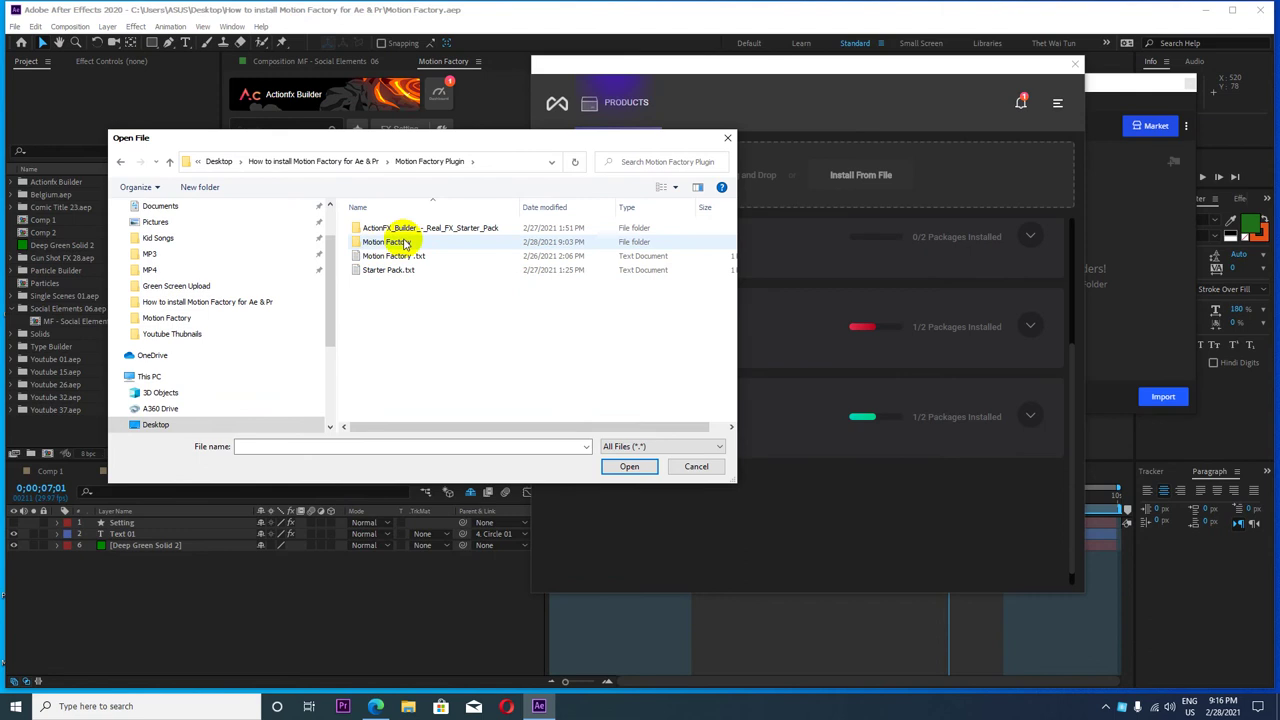
{"action": "double_click", "coordinate": [390, 242]}
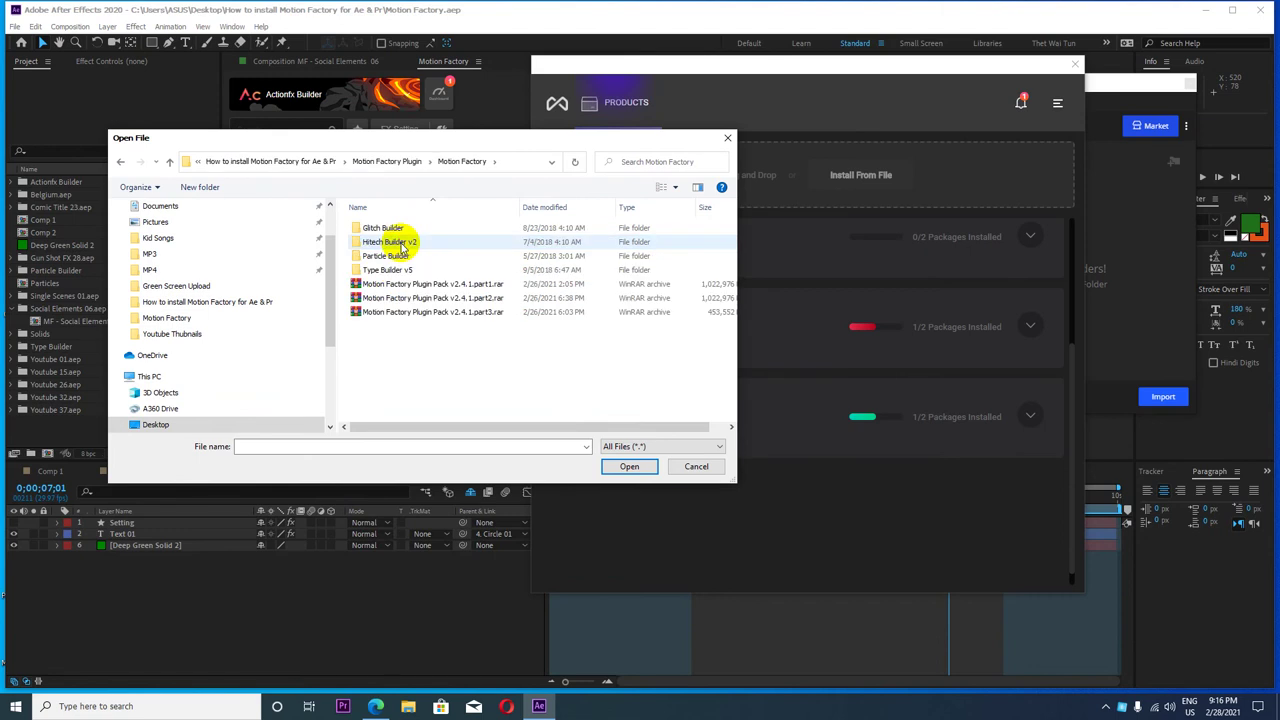
- Install glitch-pack.mfg from the Glitch Builder folder
{"action": "mouse_move", "coordinate": [430, 144]}
{"action": "left_mouse_down"}
{"action": "mouse_move", "coordinate": [279, 160]}
{"action": "mouse_move", "coordinate": [175, 114]}
{"action": "left_mouse_up"}
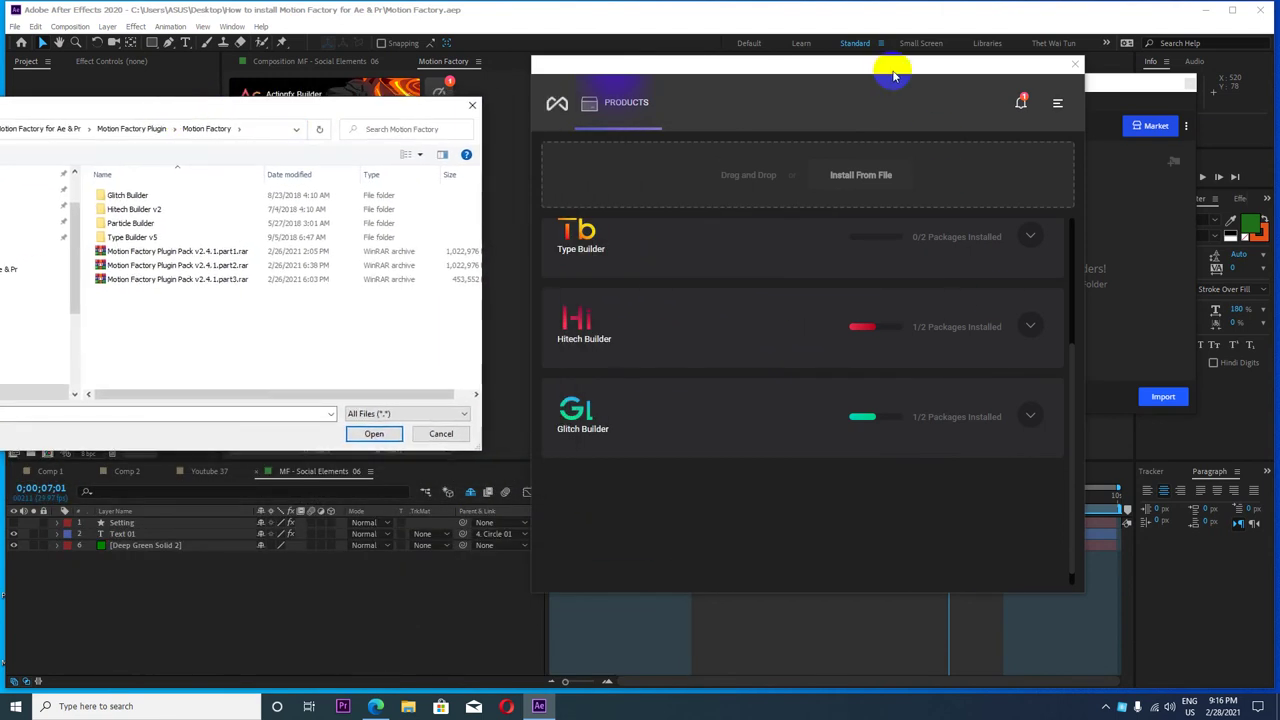
{"action": "left_click_drag", "start_coordinate": [895, 75], "coordinate": [1033, 76]}
{"action": "left_click_drag", "start_coordinate": [362, 106], "coordinate": [502, 71]}
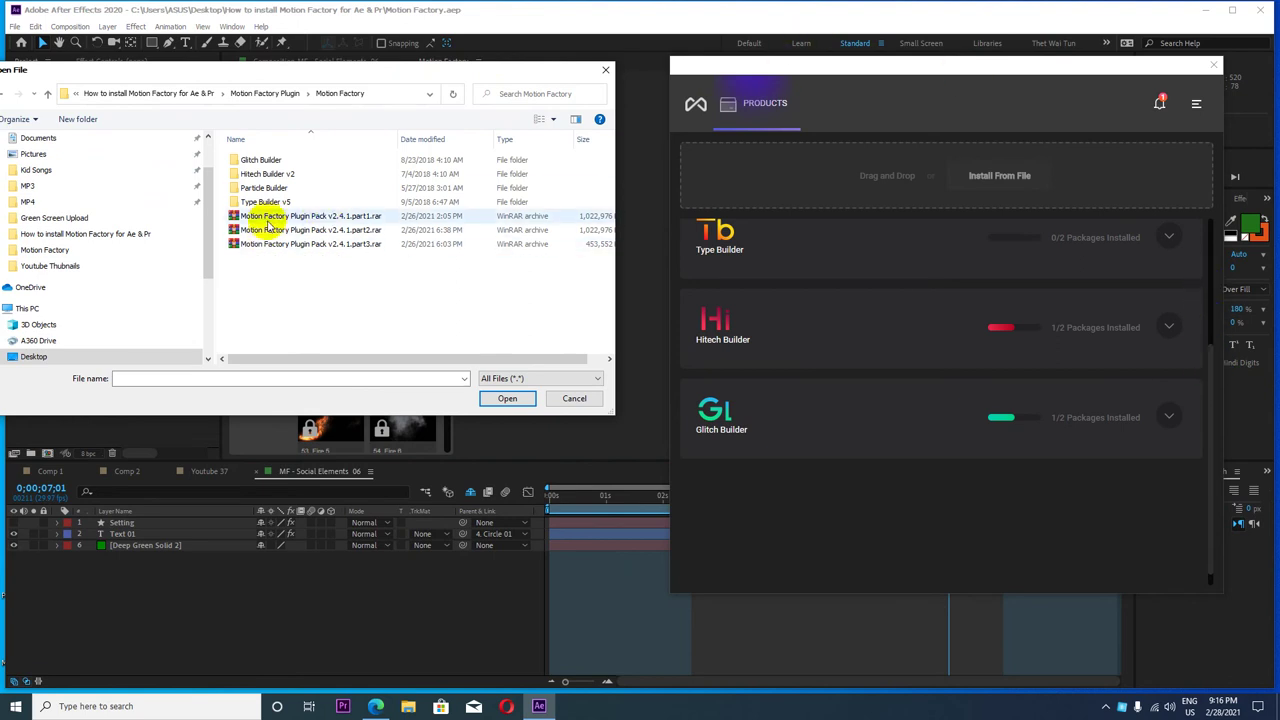
{"action": "double_click", "coordinate": [298, 163]}
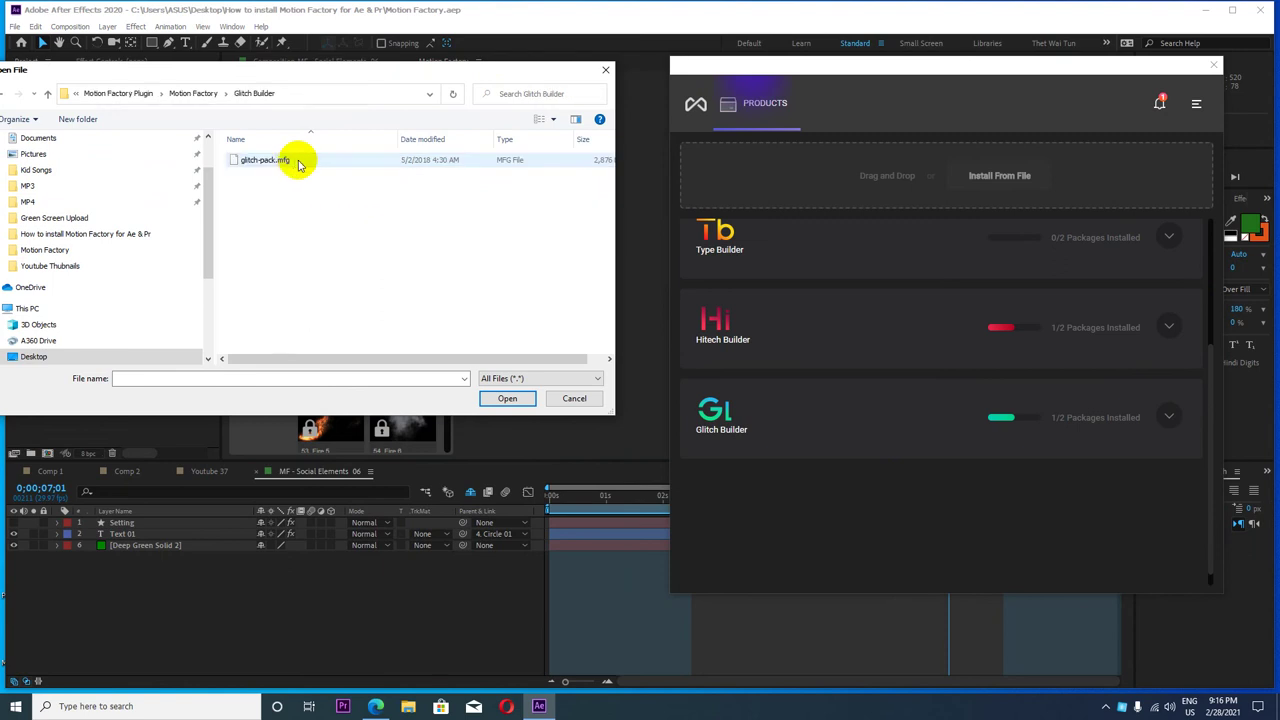
{"action": "left_click", "coordinate": [293, 161]}
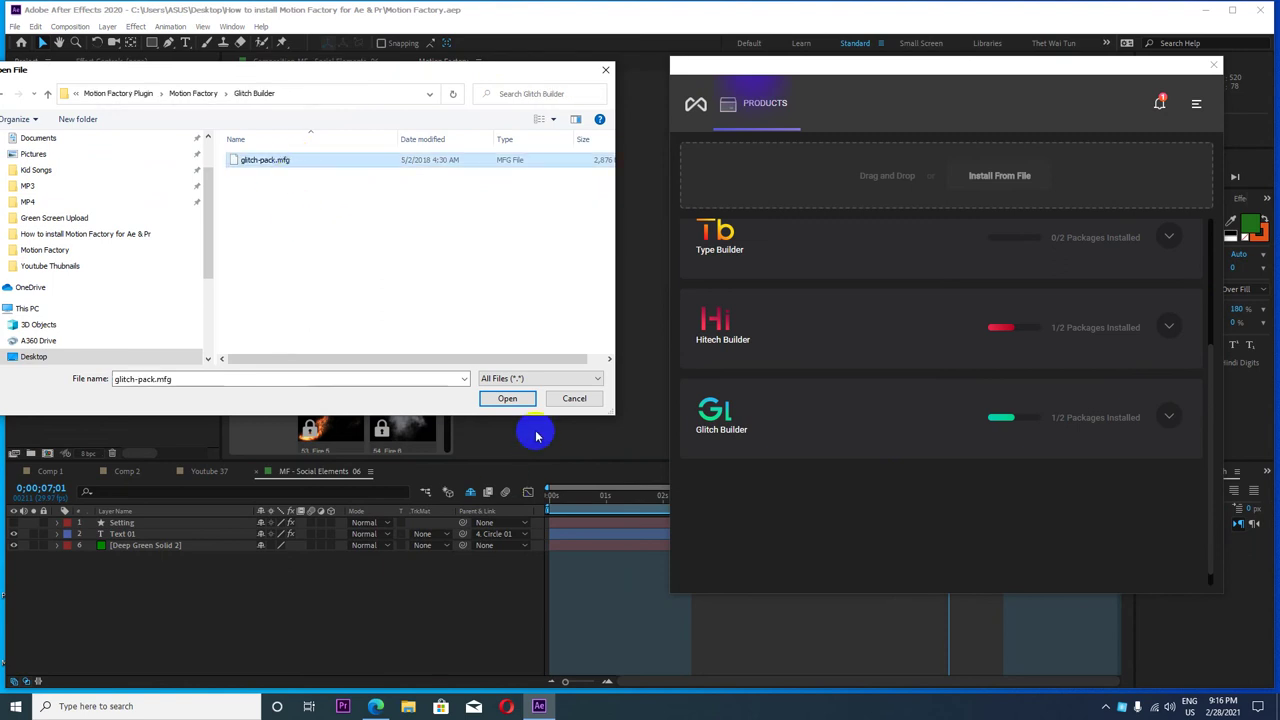
{"action": "left_click", "coordinate": [510, 398]}
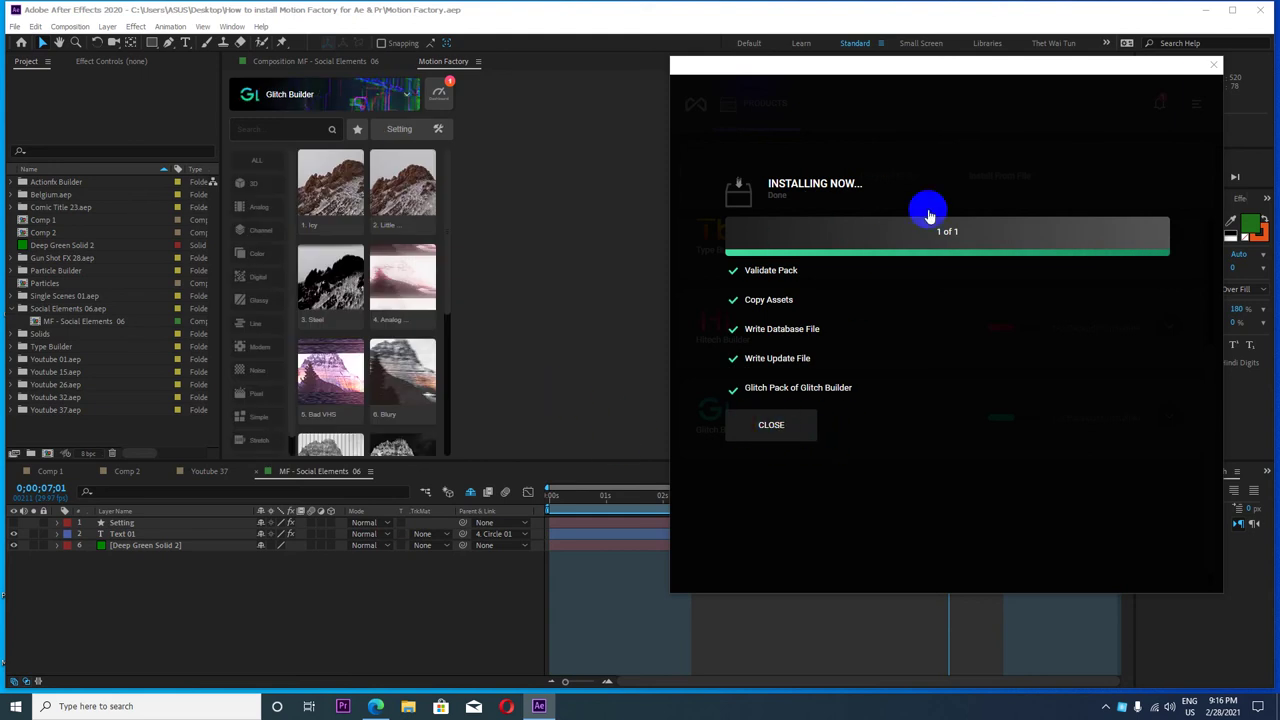
- Close the install summary and confirm Glitch Builder shows Starter and Glitch Pack installed
{"action": "left_click", "coordinate": [772, 428]}
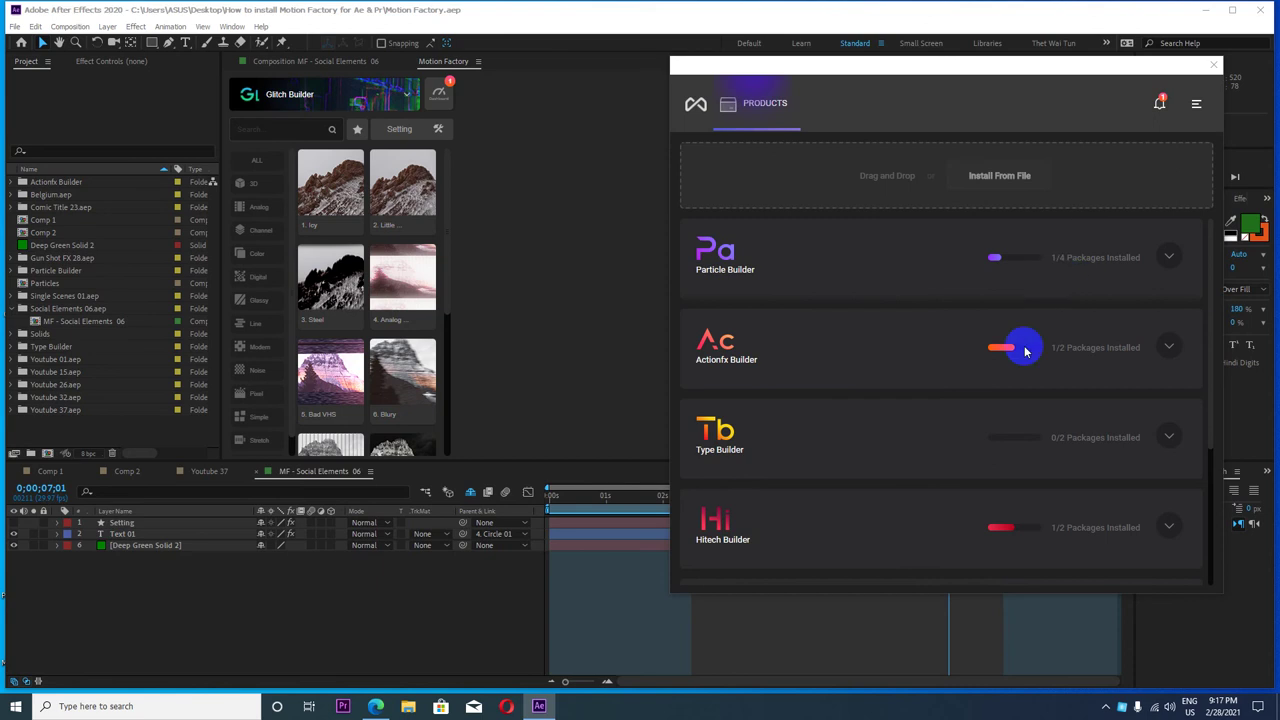
{"action": "scroll", "coordinate": [1022, 370], "scroll_direction": "down", "scroll_amount": 2}
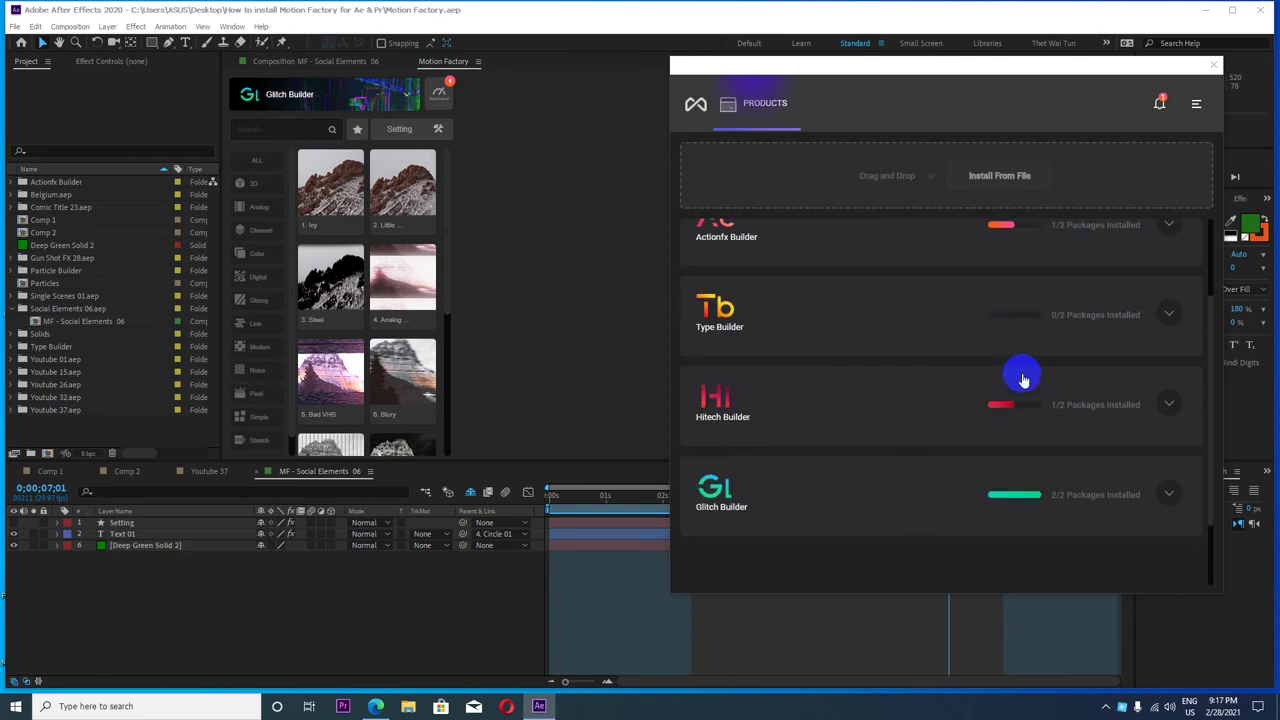
{"action": "left_click", "coordinate": [1168, 493]}
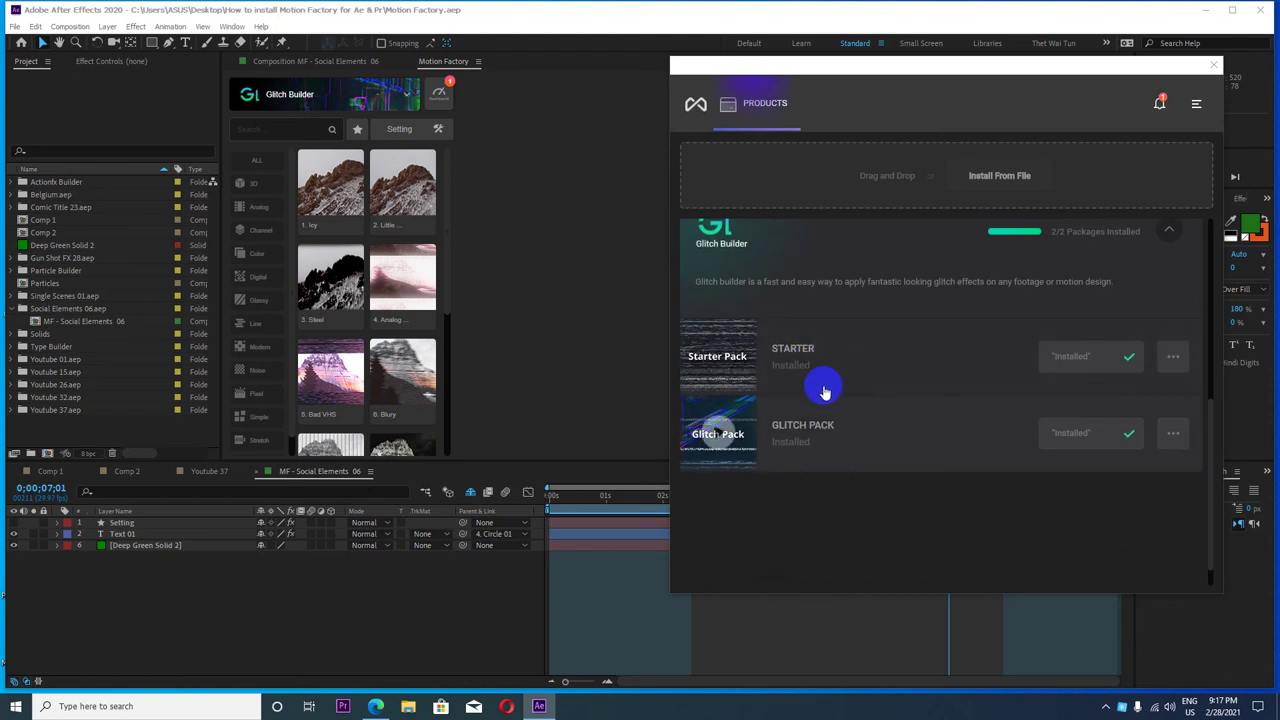
{"action": "scroll", "coordinate": [938, 368], "scroll_direction": "up", "scroll_amount": 1}
{"action": "scroll", "coordinate": [938, 370], "scroll_direction": "up", "scroll_amount": 3}
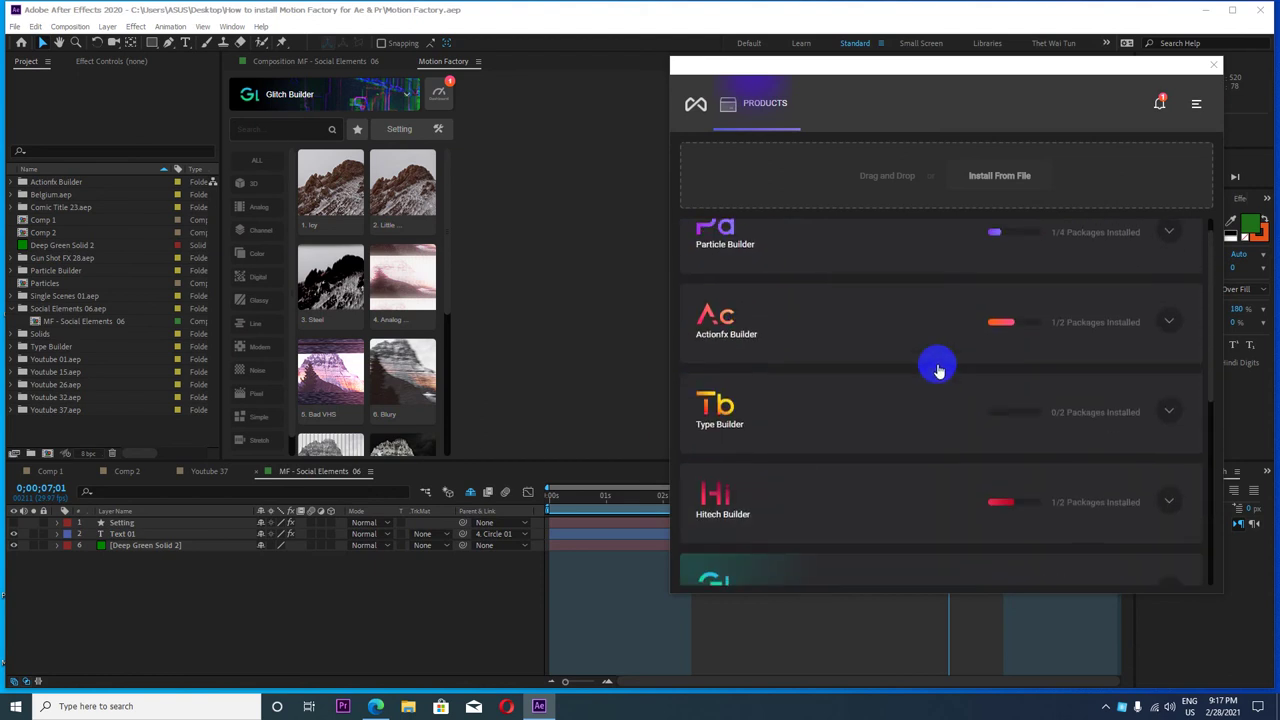
{"action": "scroll", "coordinate": [940, 369], "scroll_direction": "down", "scroll_amount": 3}
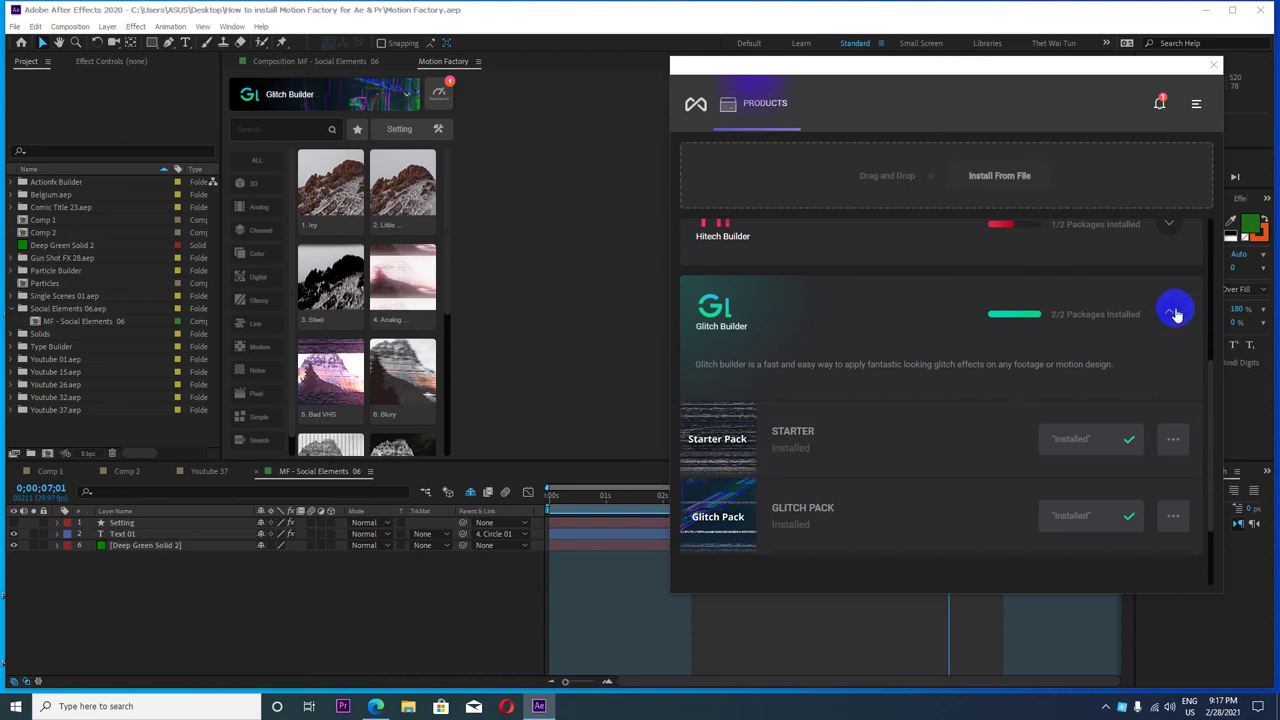
{"action": "left_click", "coordinate": [1170, 316]}
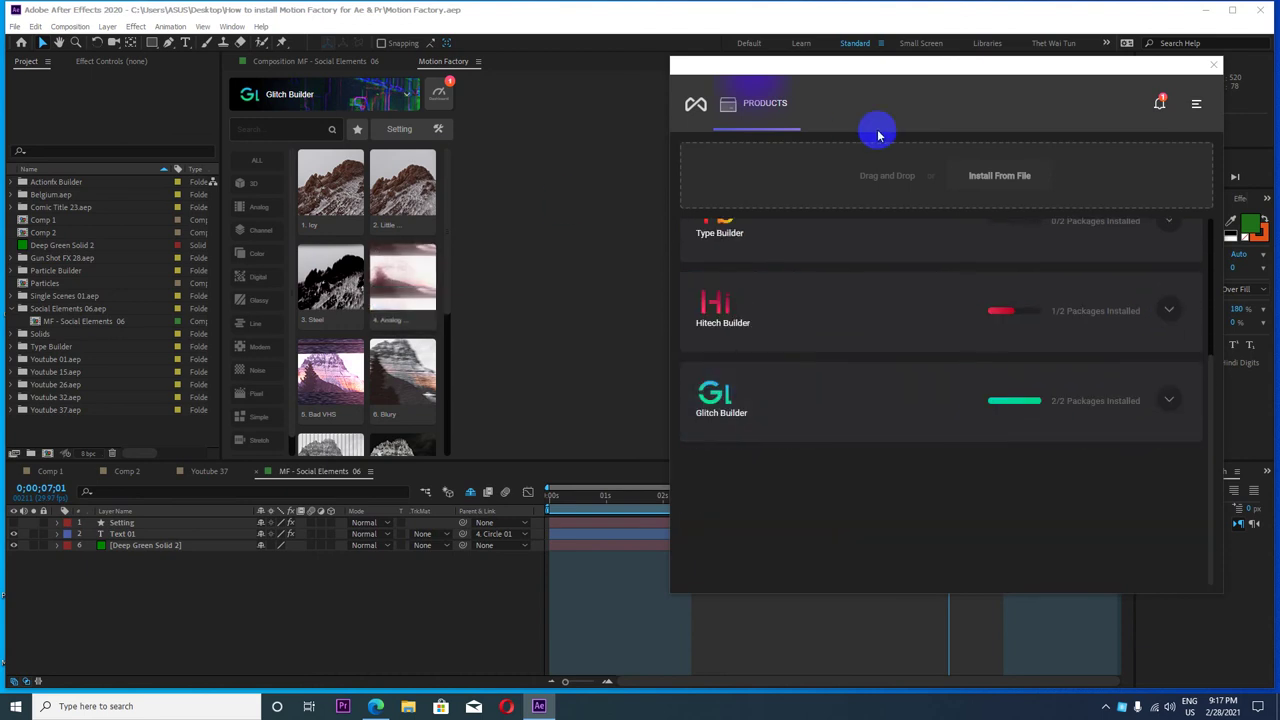
- Install quantum-pack01.mfg from the Hitech Builder v2 folder
{"action": "left_click", "coordinate": [995, 180]}
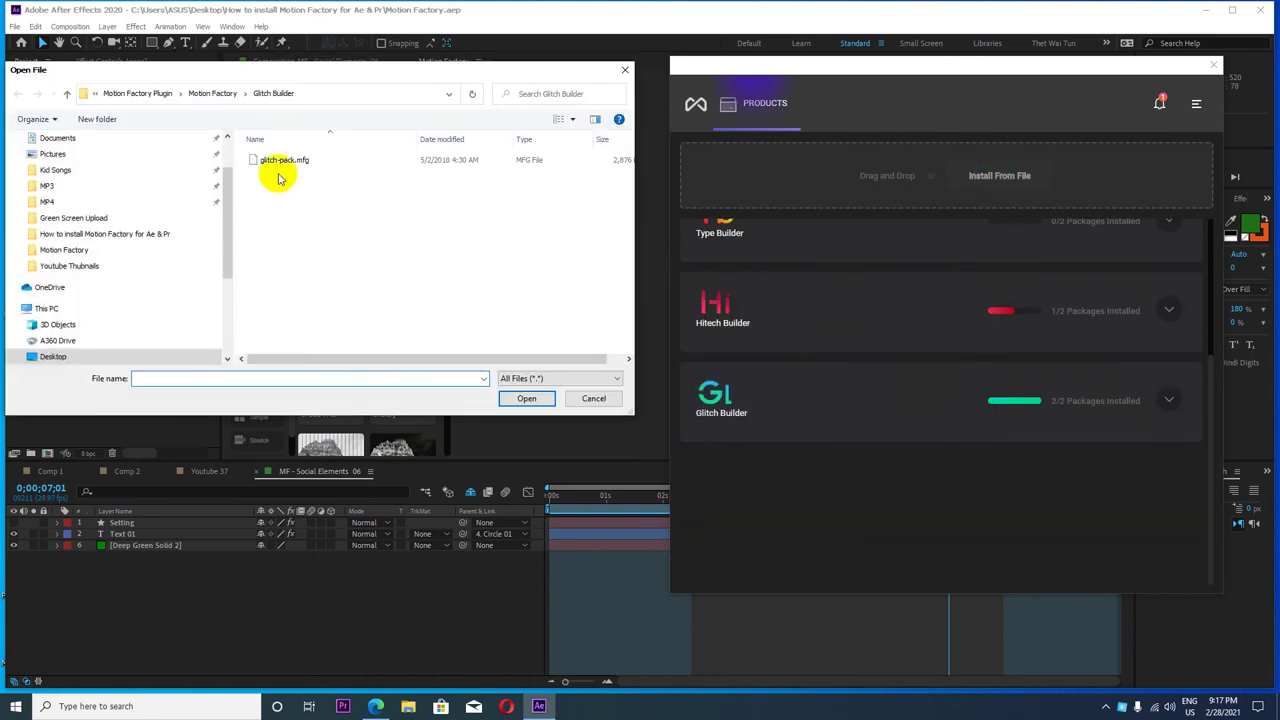
{"action": "left_click", "coordinate": [67, 94]}
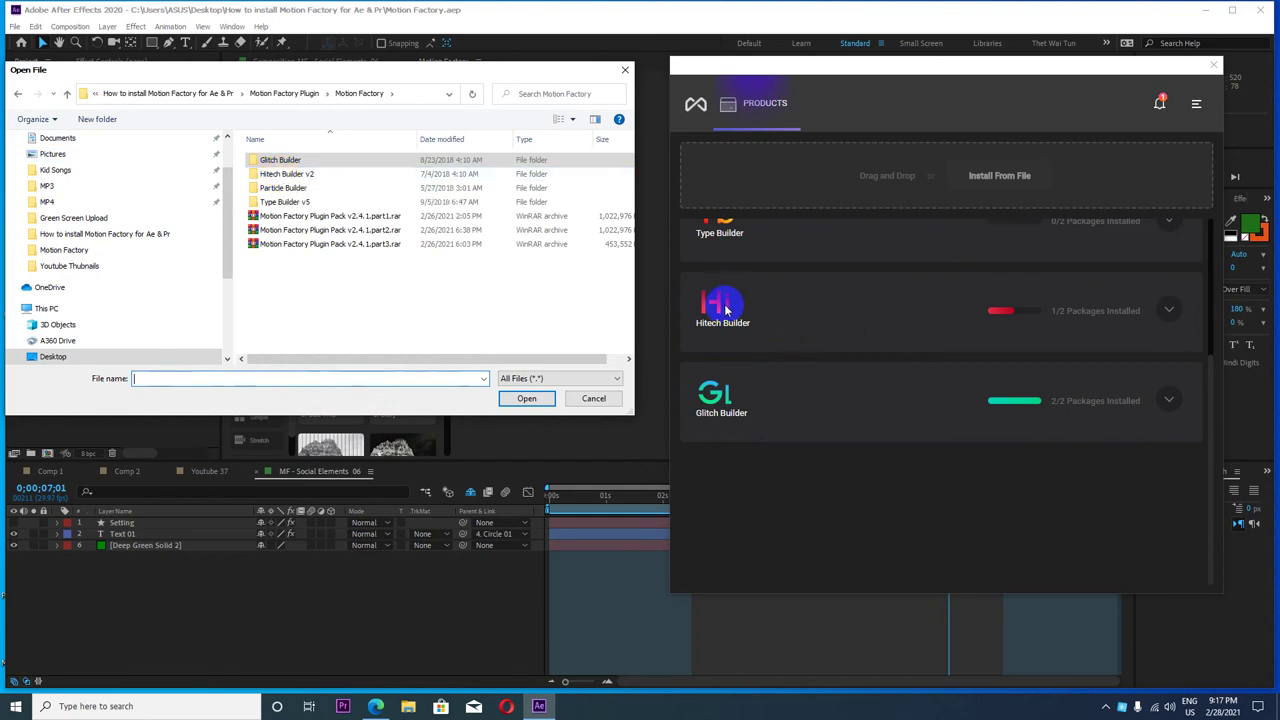
{"action": "double_click", "coordinate": [287, 174]}
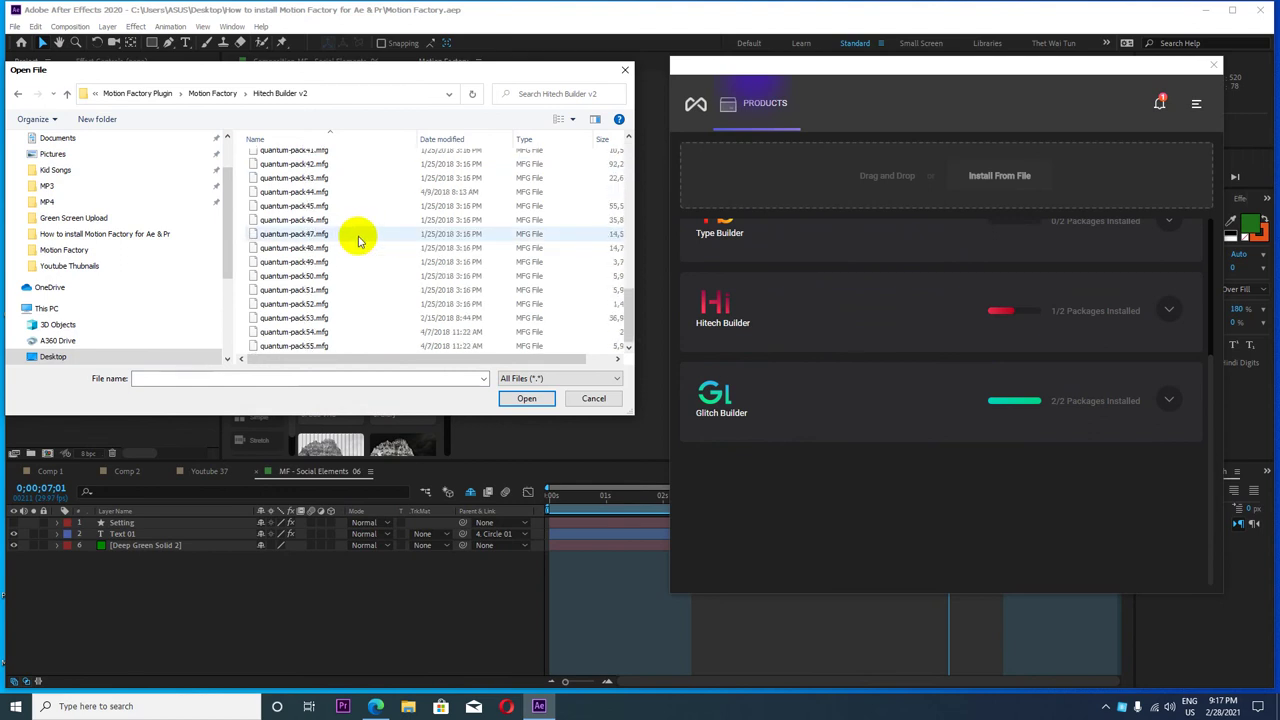
{"action": "scroll", "coordinate": [358, 238], "scroll_direction": "down", "scroll_amount": 9}
{"action": "scroll", "coordinate": [362, 240], "scroll_direction": "down", "scroll_amount": 4}
{"action": "scroll", "coordinate": [365, 235], "scroll_direction": "up", "scroll_amount": 9}
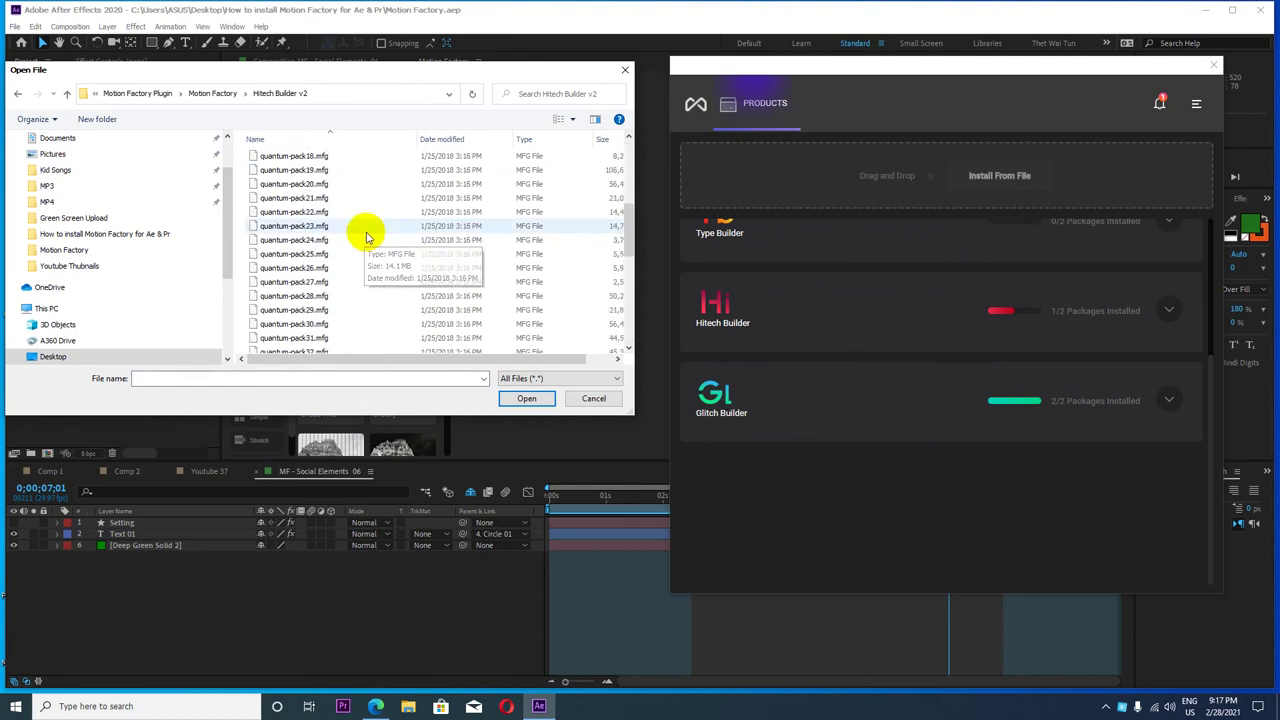
{"action": "scroll", "coordinate": [365, 235], "scroll_direction": "up", "scroll_amount": 4}
{"action": "left_click", "coordinate": [310, 161]}
{"action": "left_click", "coordinate": [524, 396]}
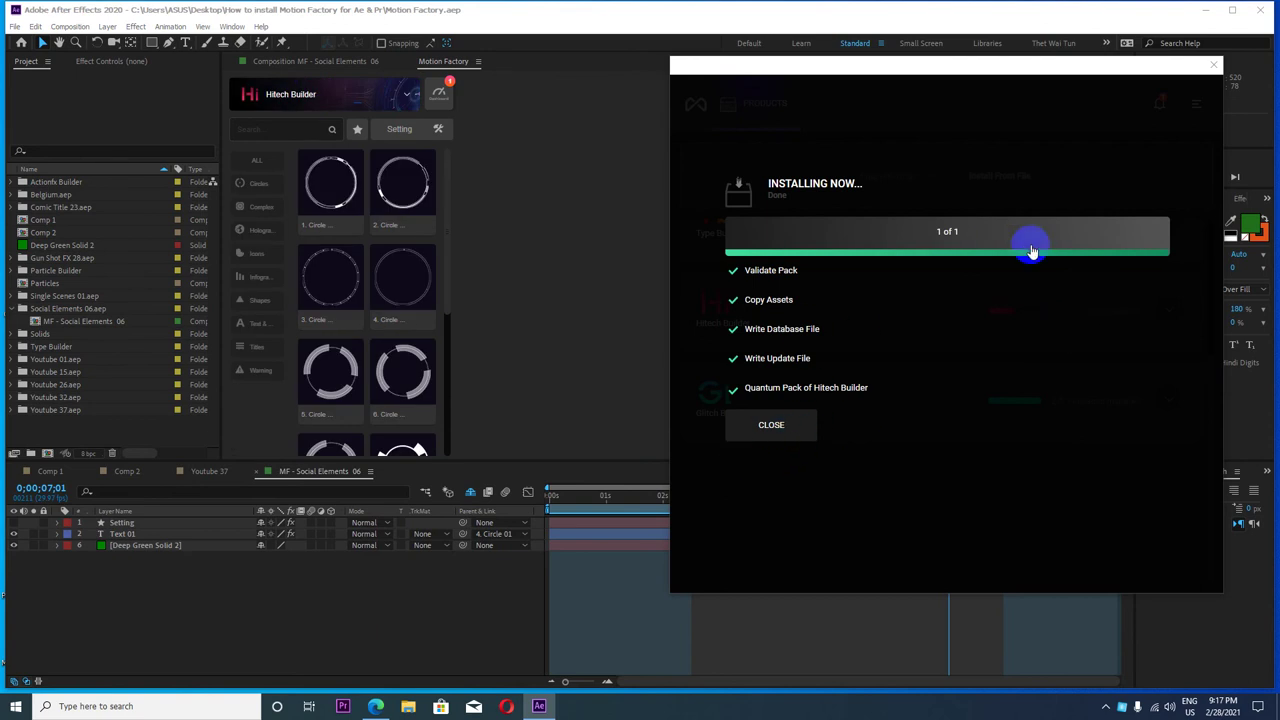
- Close the install summary and confirm Hitech Builder now shows 2/2 packages
{"action": "left_click", "coordinate": [769, 426]}
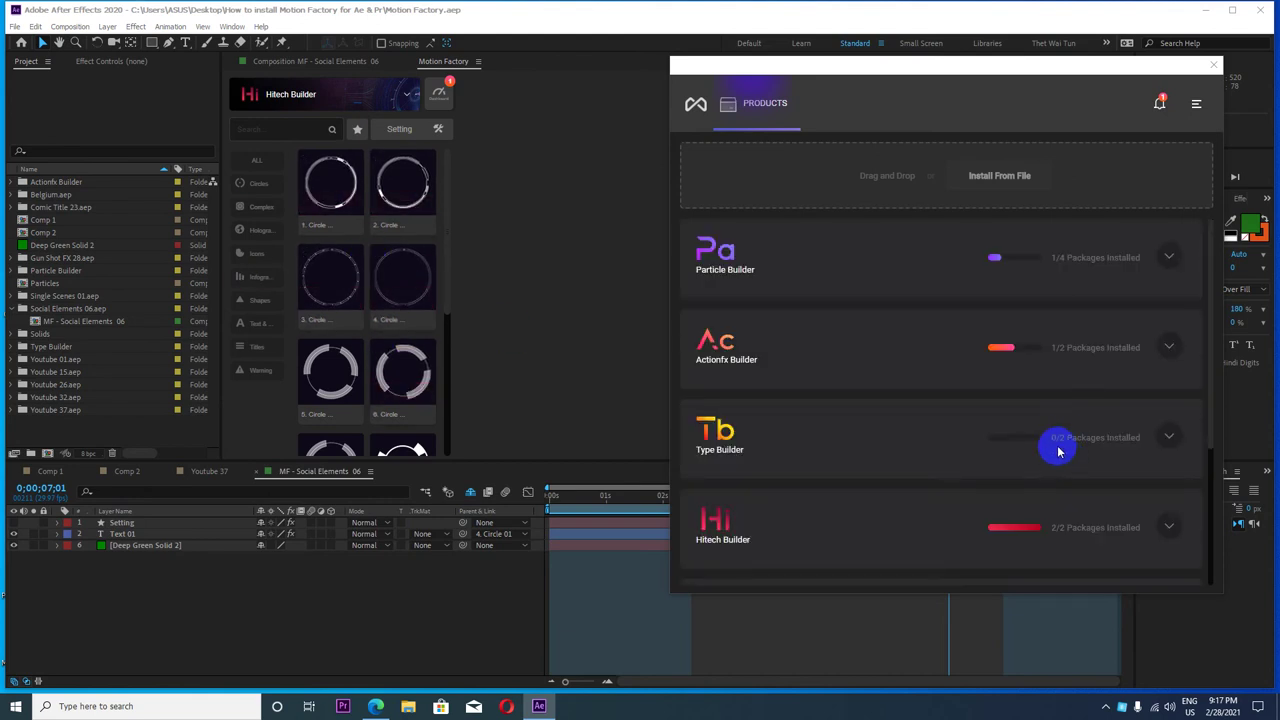
{"action": "scroll", "coordinate": [994, 420], "scroll_direction": "down", "scroll_amount": 3}
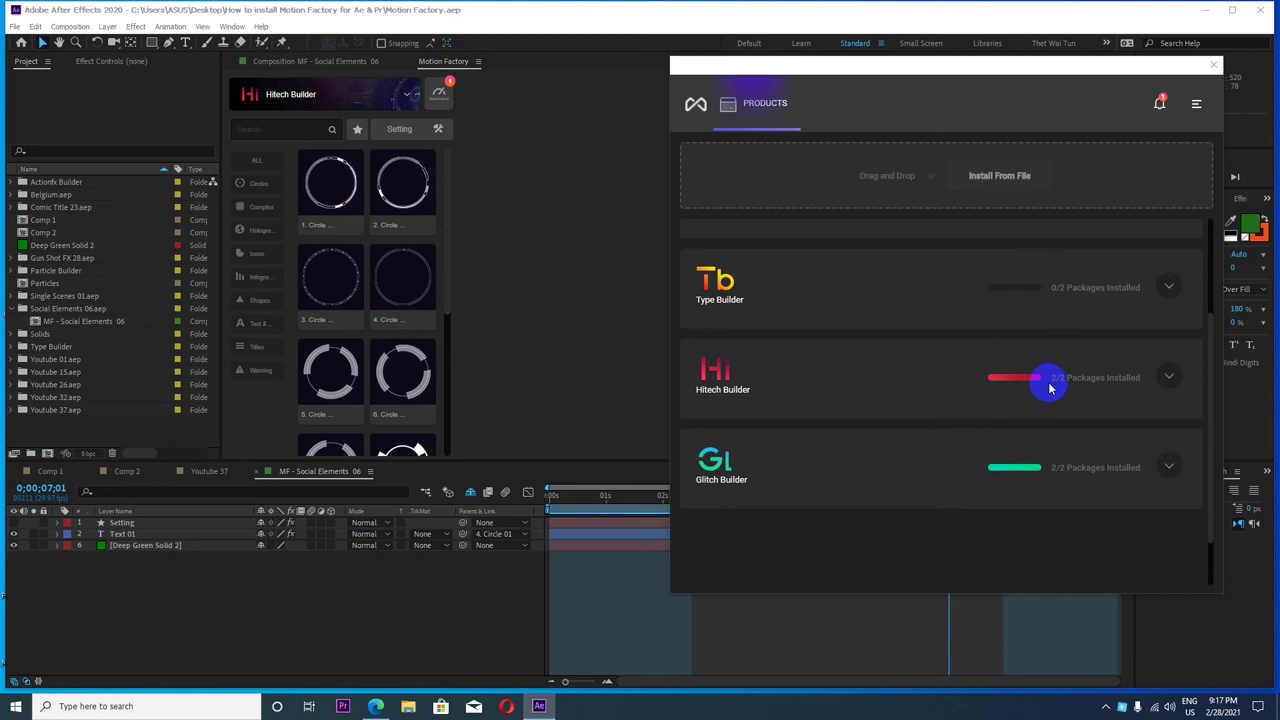
{"action": "left_click", "coordinate": [1155, 380]}
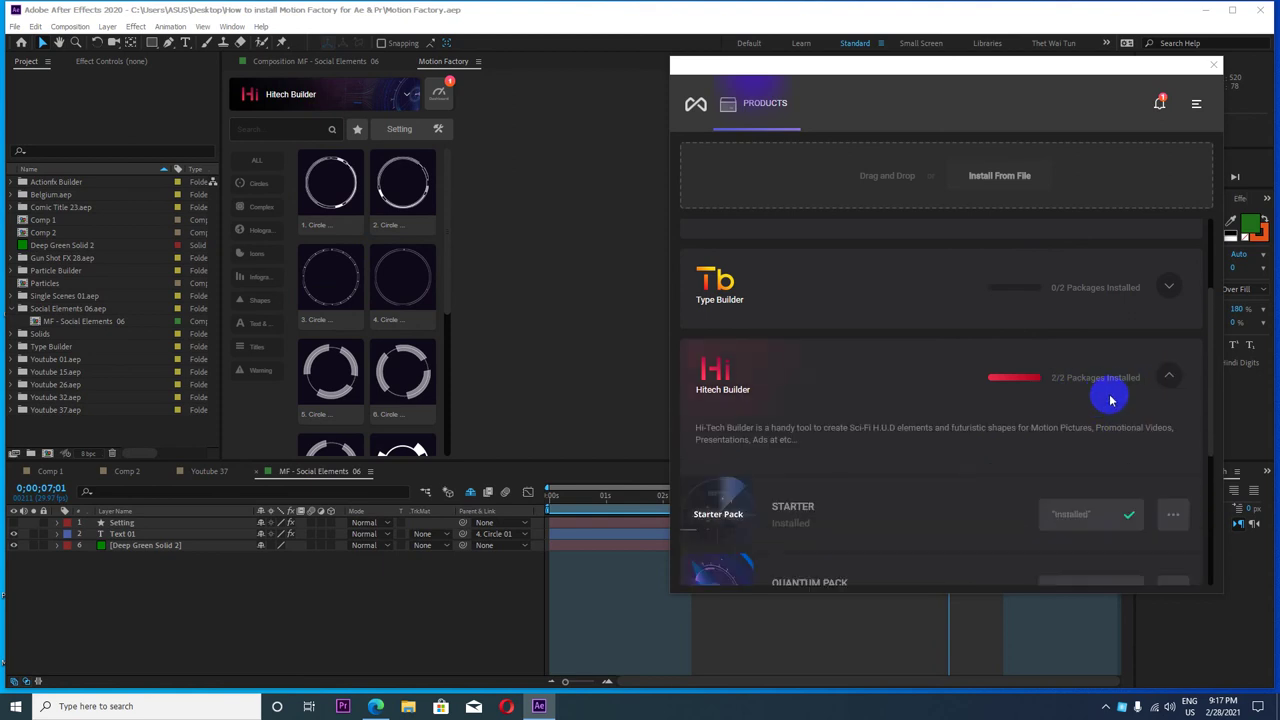
{"action": "scroll", "coordinate": [1120, 430], "scroll_direction": "down", "scroll_amount": 2}
{"action": "scroll", "coordinate": [1100, 405], "scroll_direction": "up", "scroll_amount": 1}
{"action": "scroll", "coordinate": [1150, 435], "scroll_direction": "up", "scroll_amount": 2}
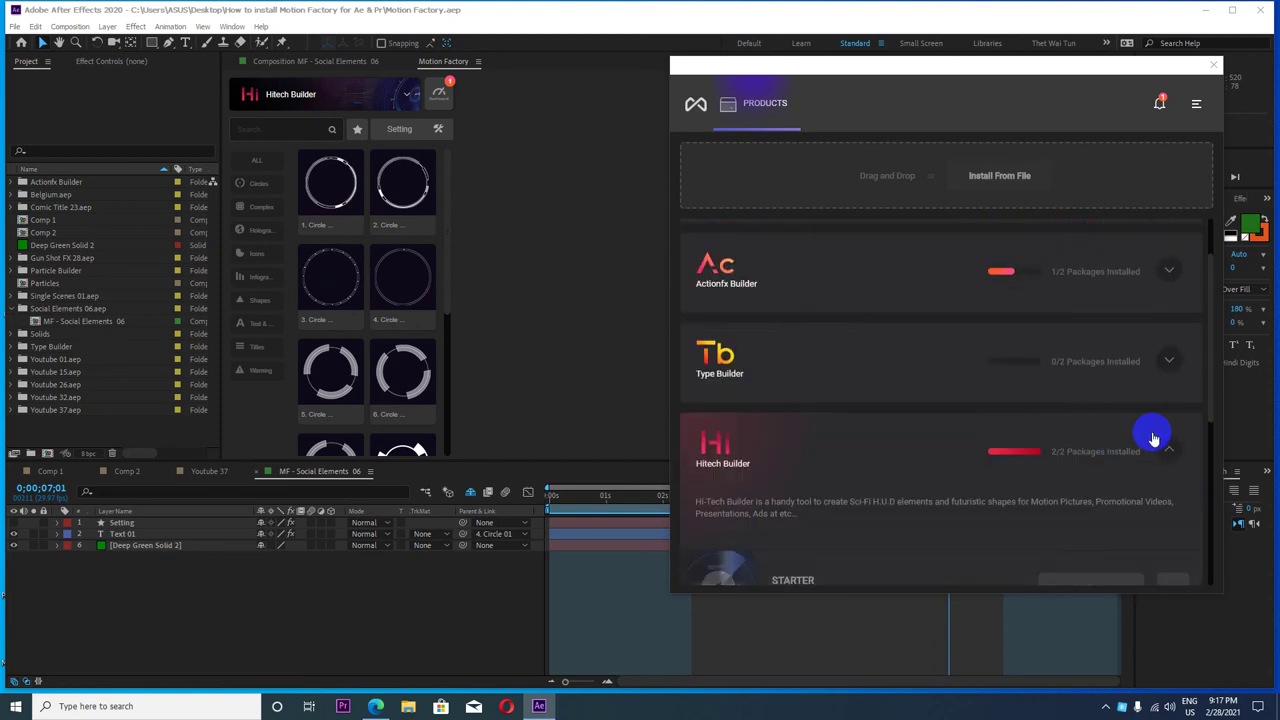
{"action": "left_click", "coordinate": [1166, 455]}
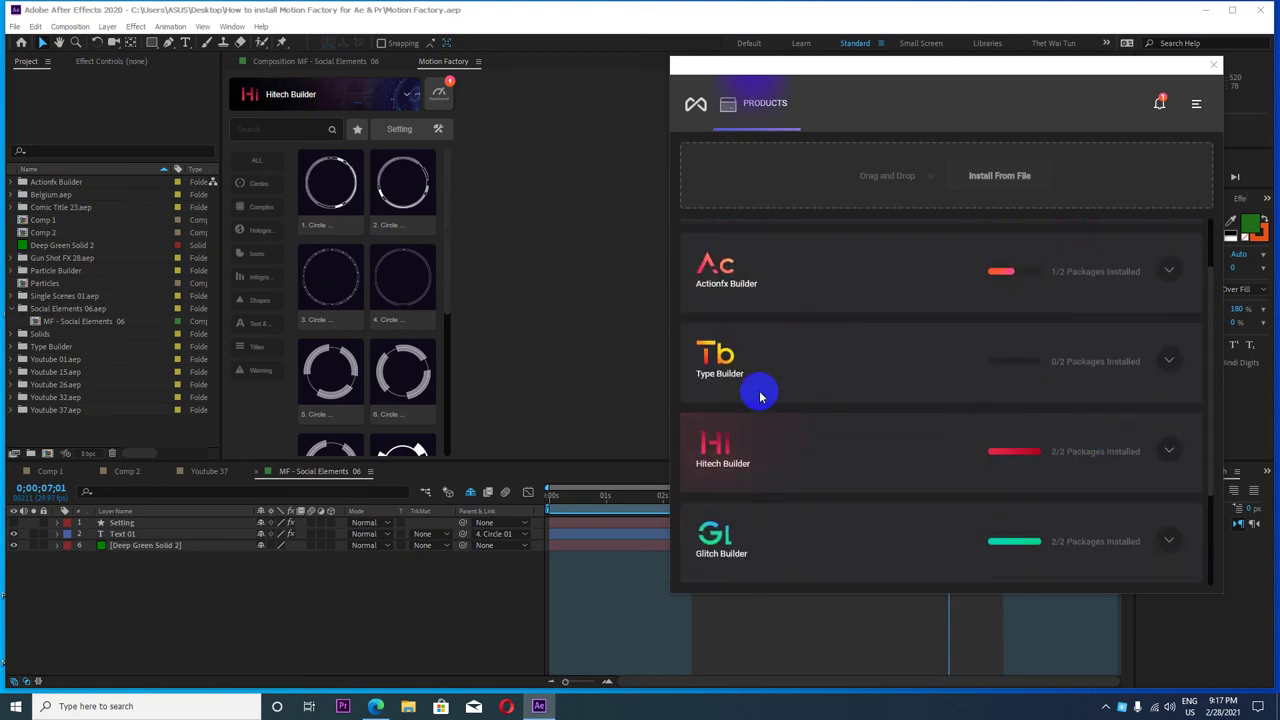
- Install elemental.mfg from Particle Builder > Elemental > Trapcode Particle v2.x folder
{"action": "left_click", "coordinate": [993, 178]}
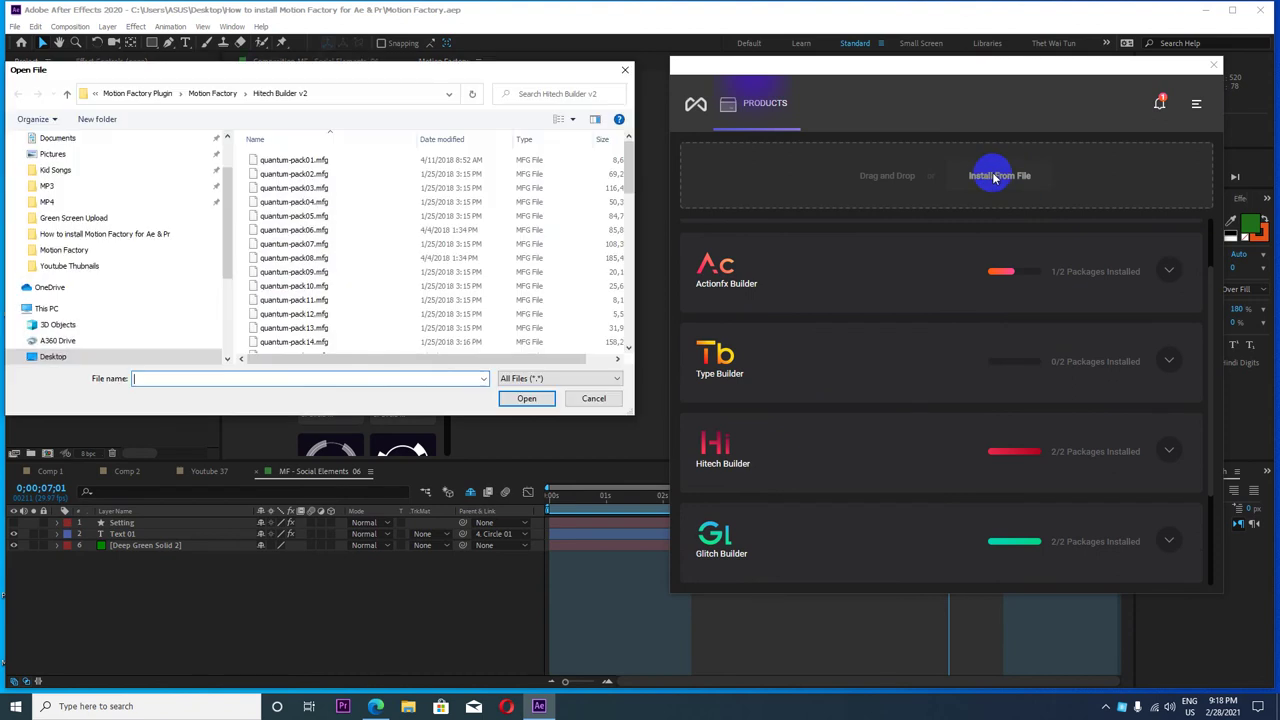
{"action": "left_click", "coordinate": [65, 94]}
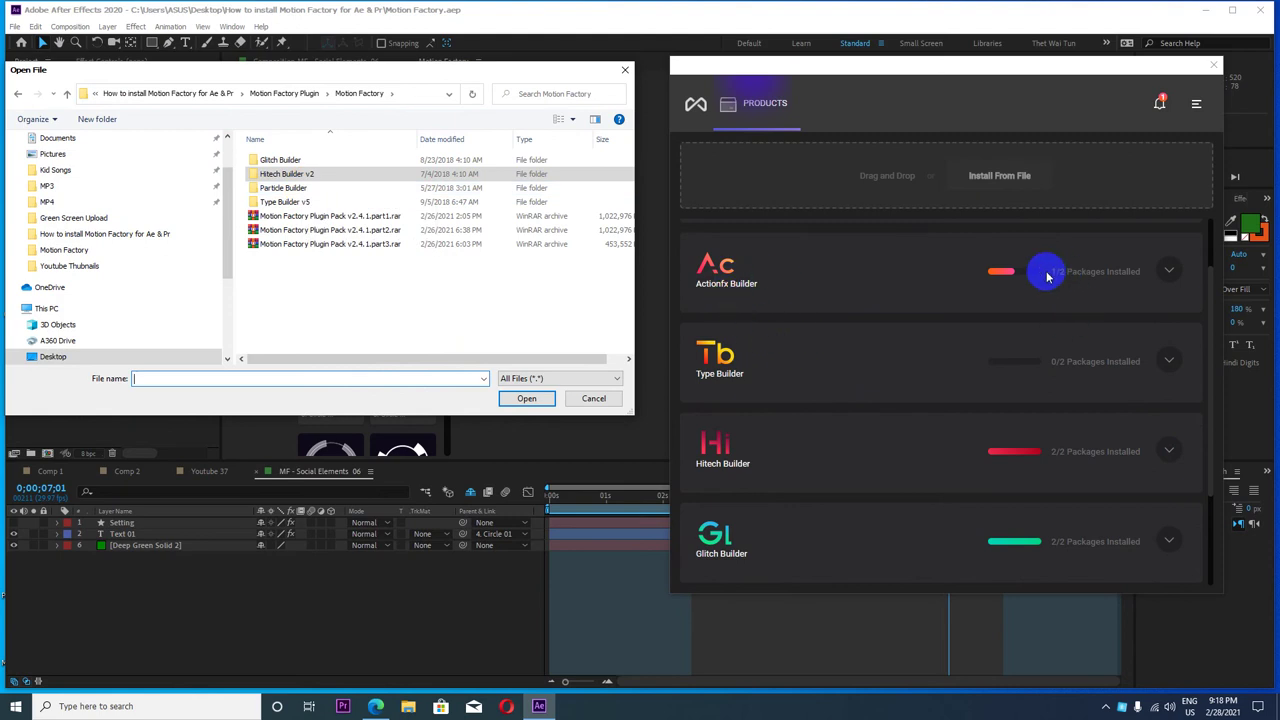
{"action": "double_click", "coordinate": [310, 188]}
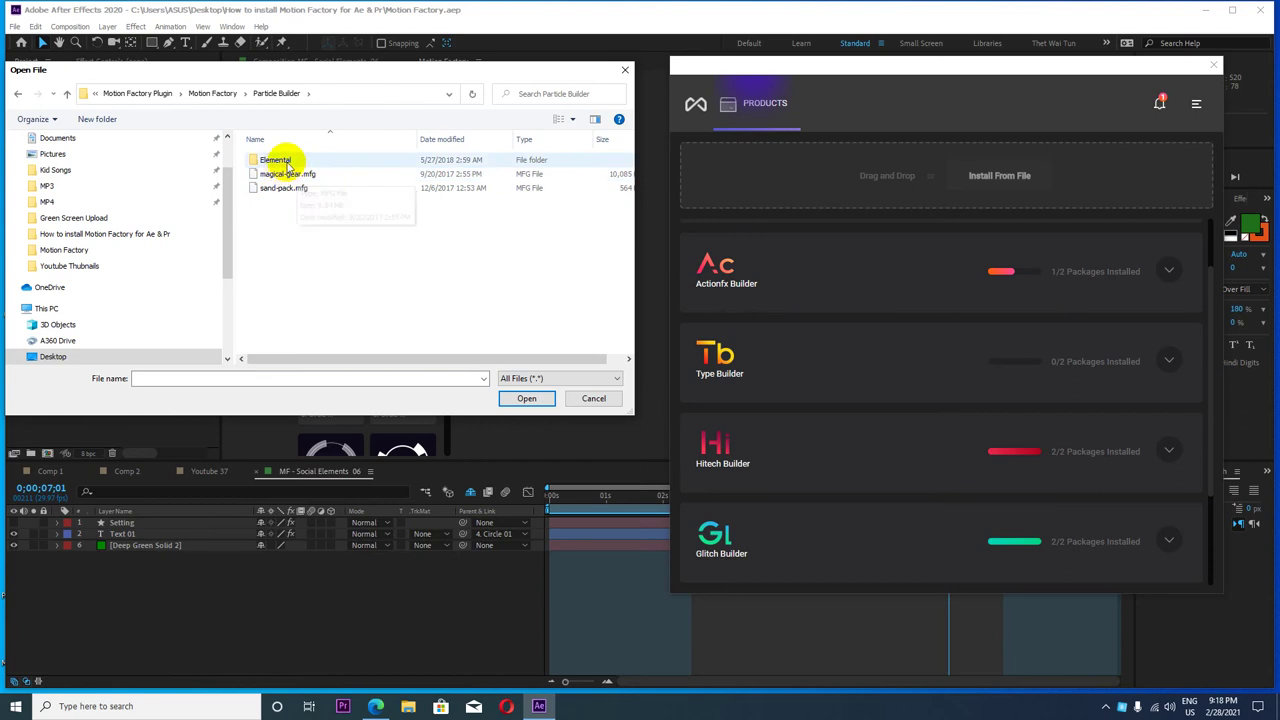
{"action": "double_click", "coordinate": [288, 161]}
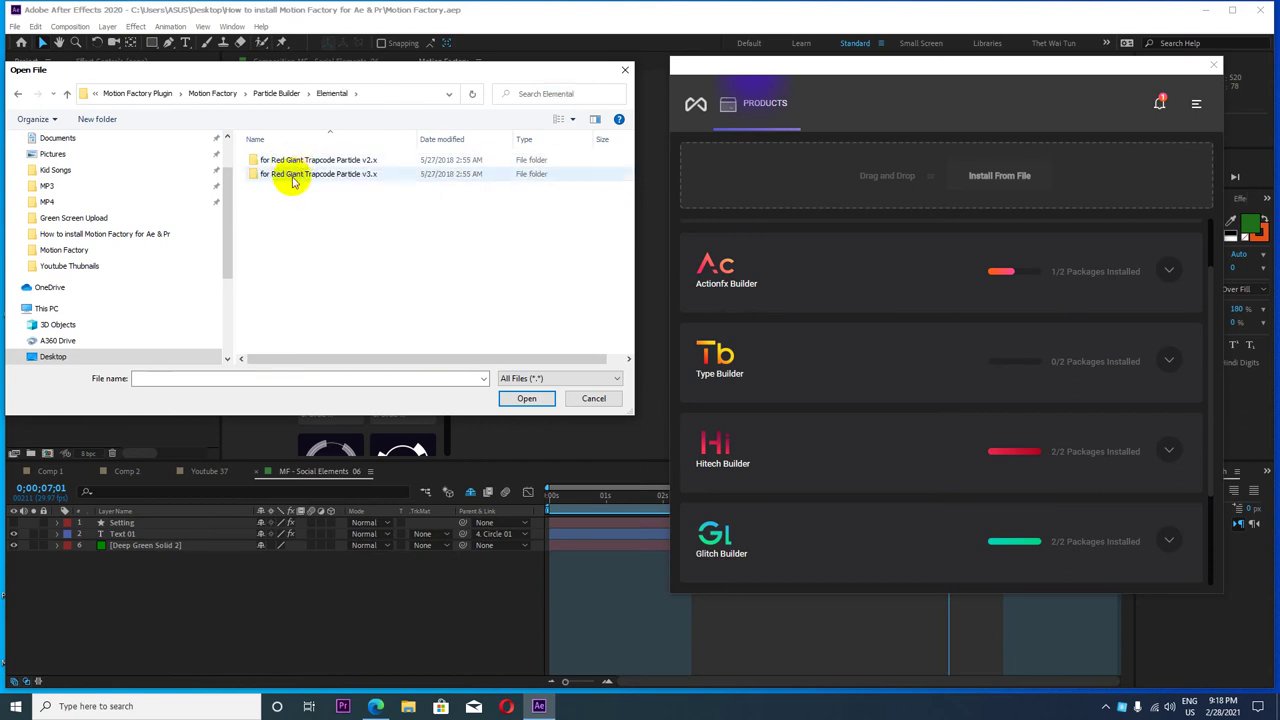
{"action": "double_click", "coordinate": [288, 162]}
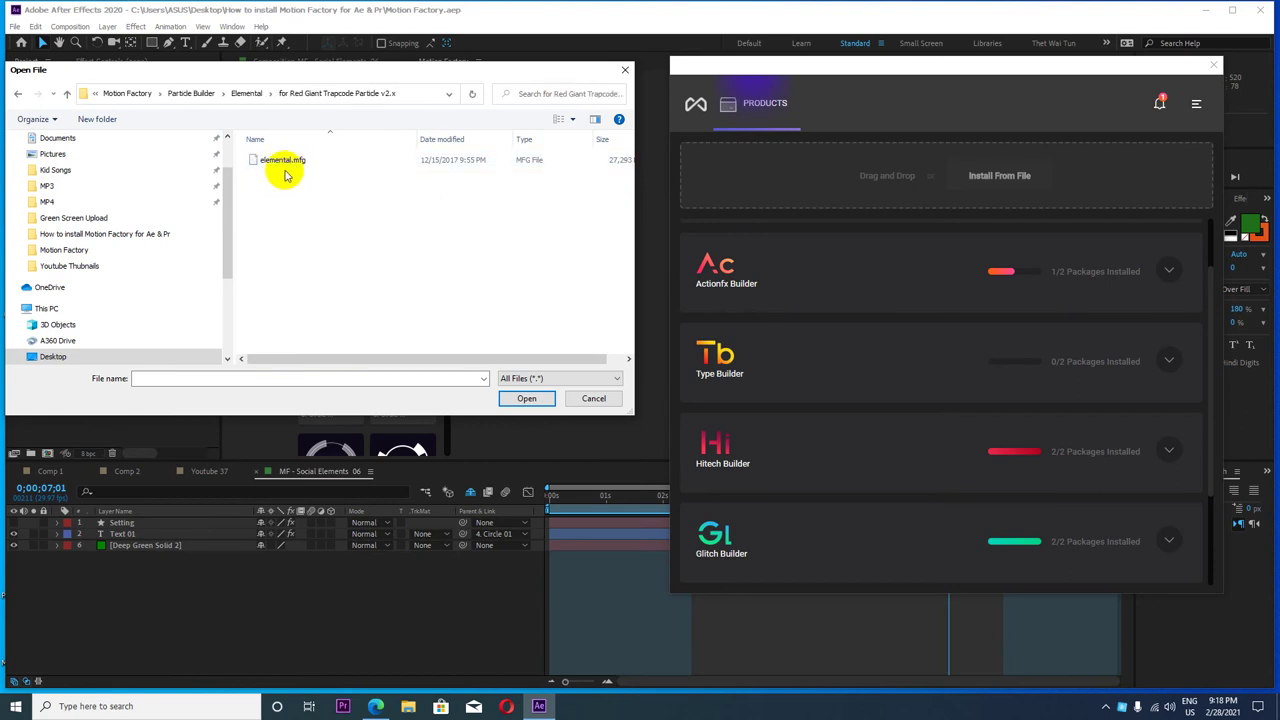
{"action": "left_click", "coordinate": [17, 93]}
{"action": "left_click", "coordinate": [17, 93]}
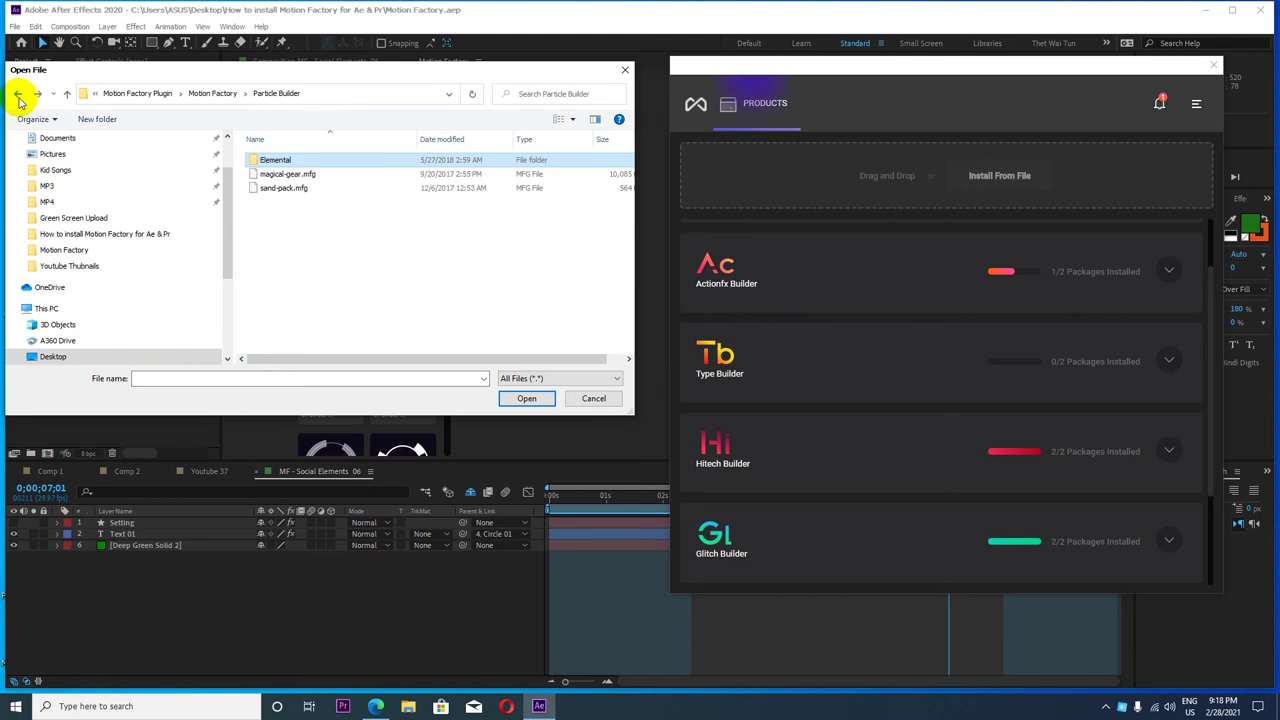
{"action": "double_click", "coordinate": [268, 161]}
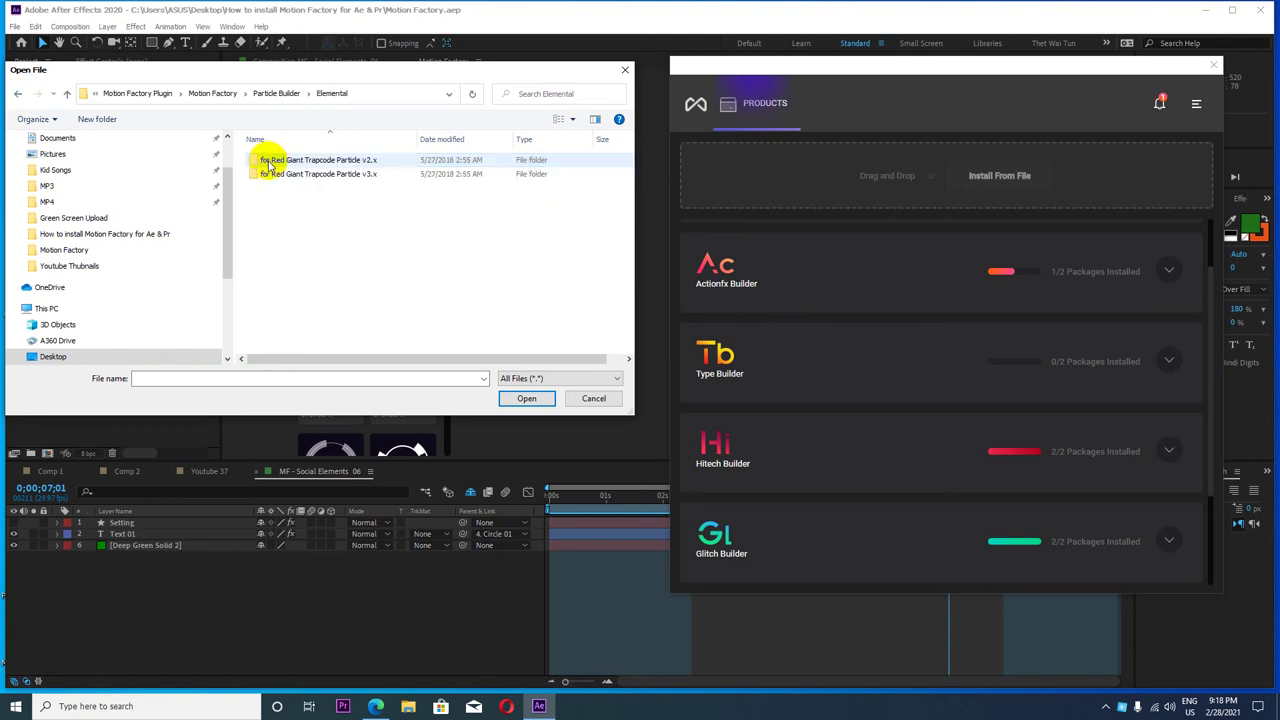
{"action": "double_click", "coordinate": [271, 162]}
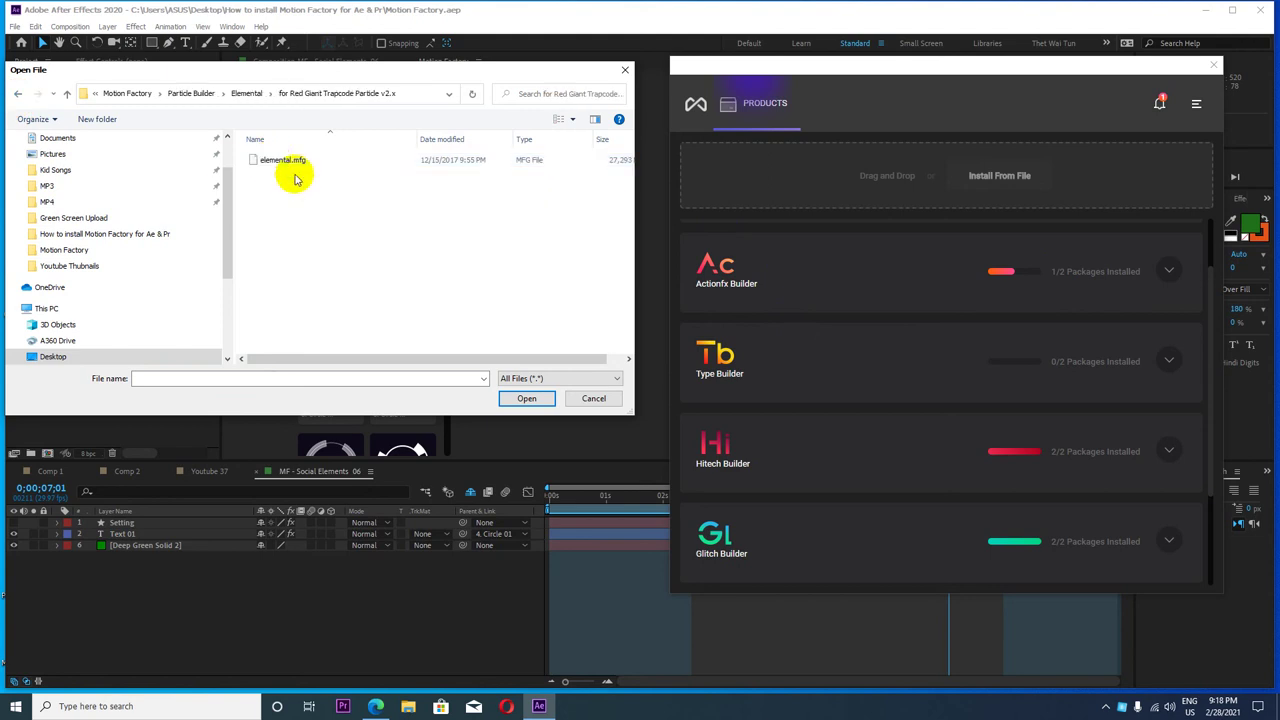
{"action": "left_click", "coordinate": [284, 163]}
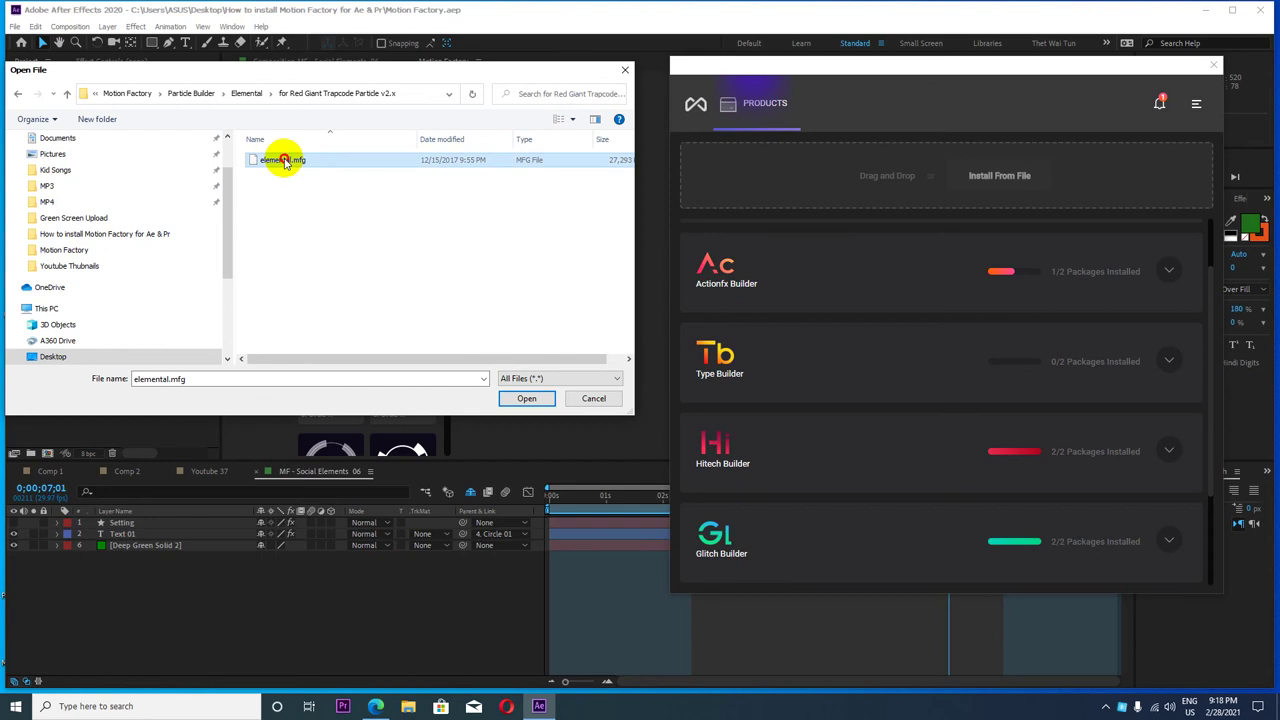
{"action": "left_click", "coordinate": [527, 399]}
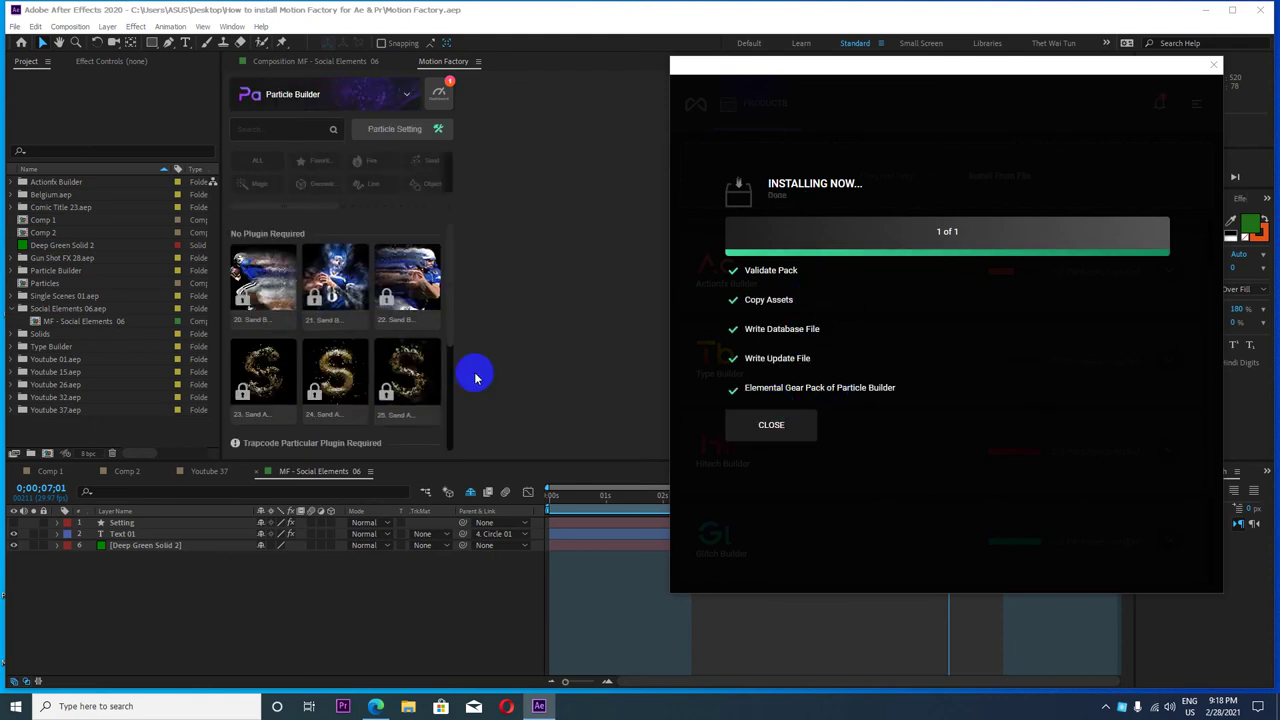
- Close the previous install summary and browse the pack folders up to Particle Builder
{"action": "left_click", "coordinate": [770, 425]}
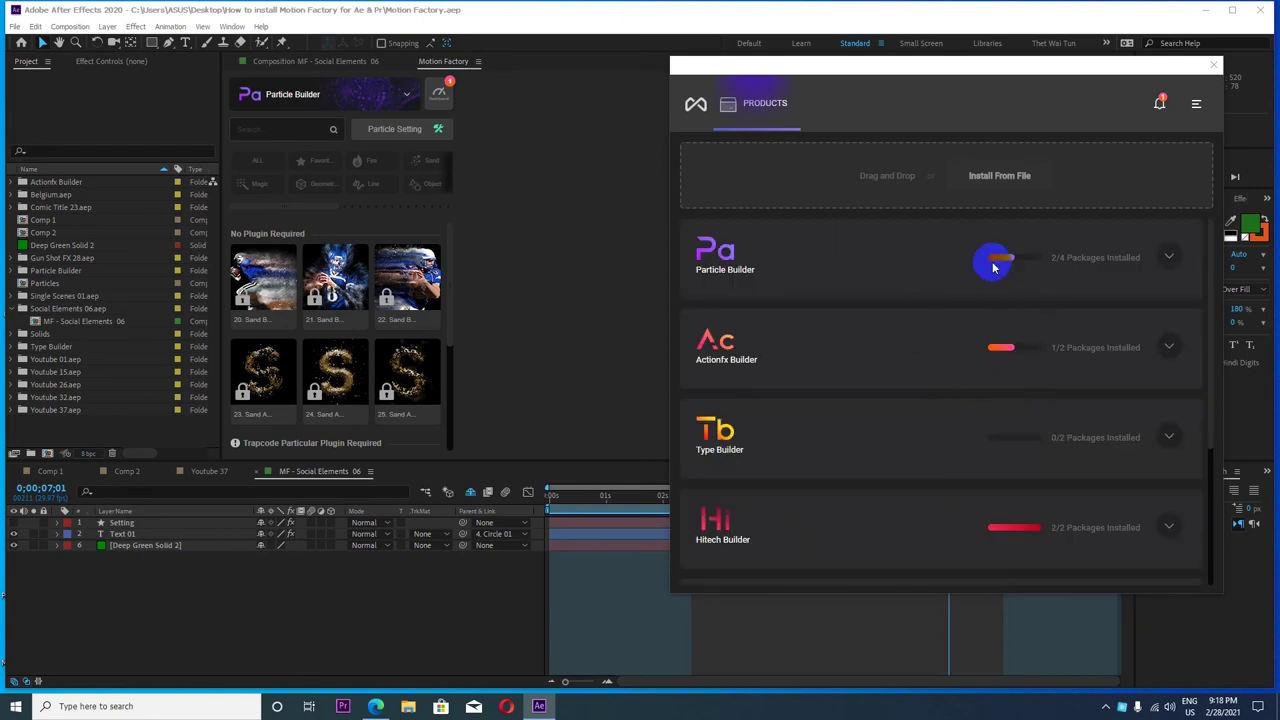
{"action": "left_click", "coordinate": [1013, 177]}
{"action": "left_click", "coordinate": [65, 93]}
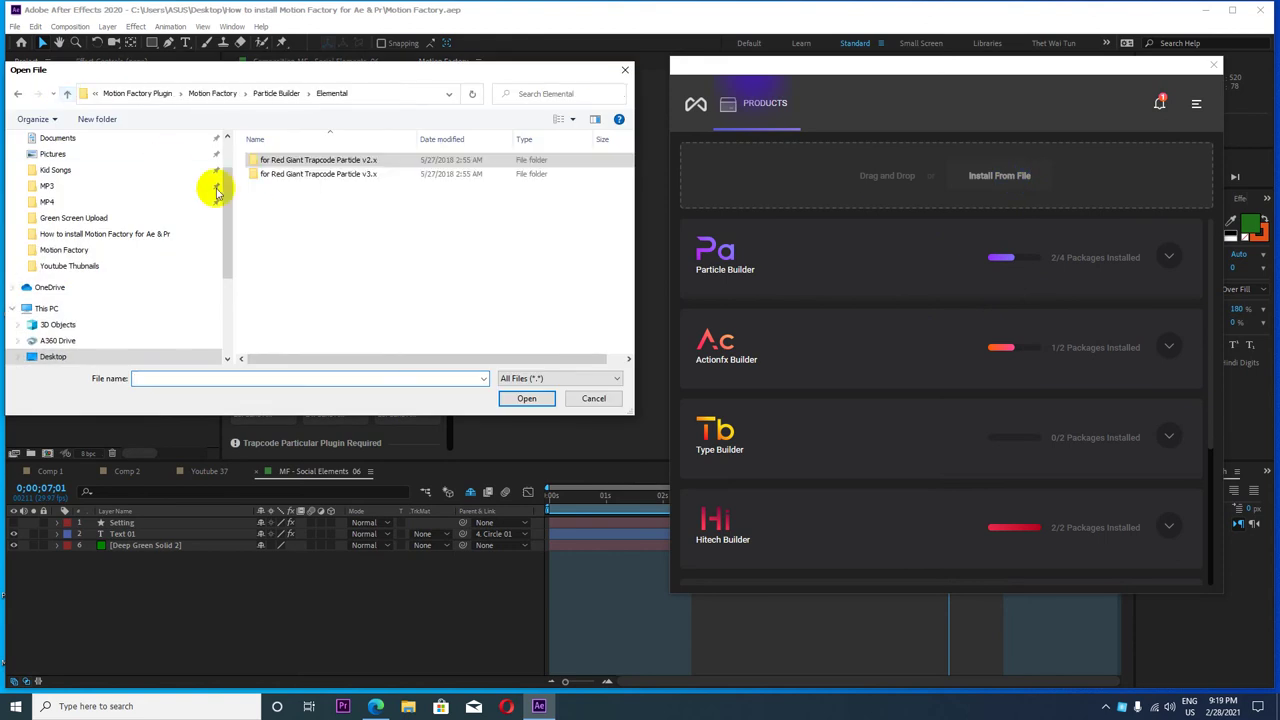
{"action": "double_click", "coordinate": [352, 176]}
{"action": "left_click", "coordinate": [70, 95]}
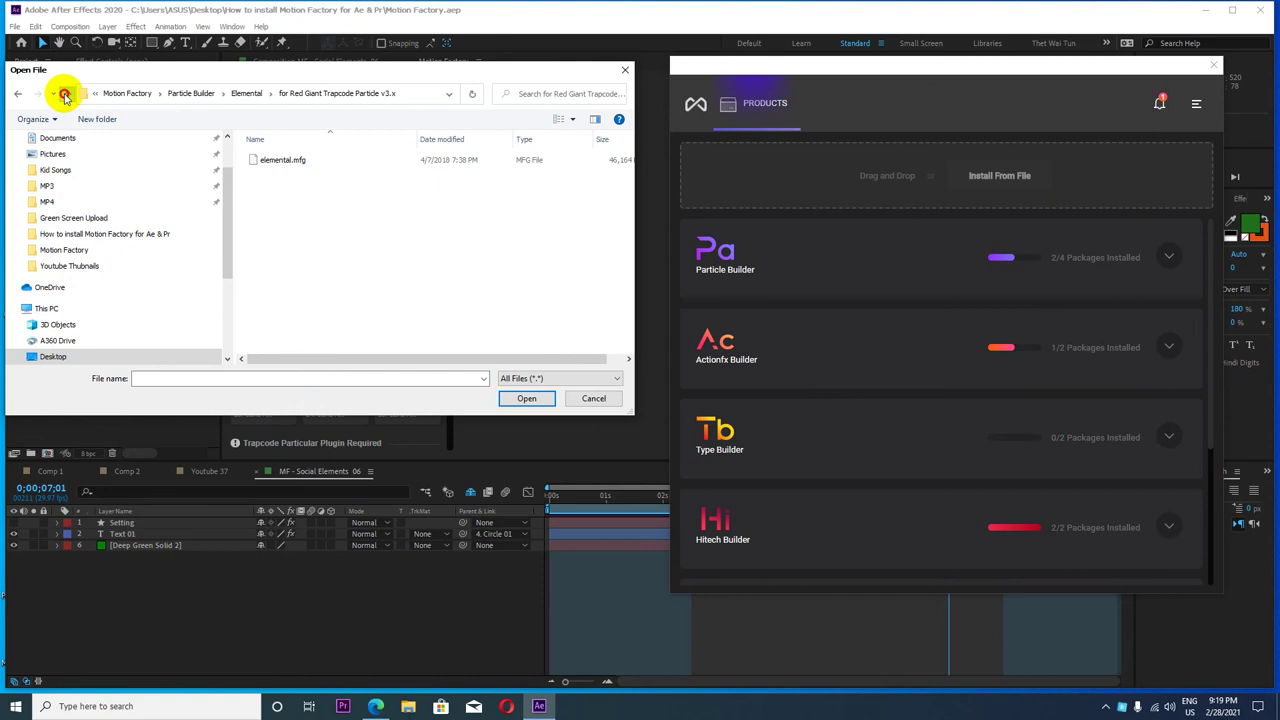
{"action": "double_click", "coordinate": [277, 160]}
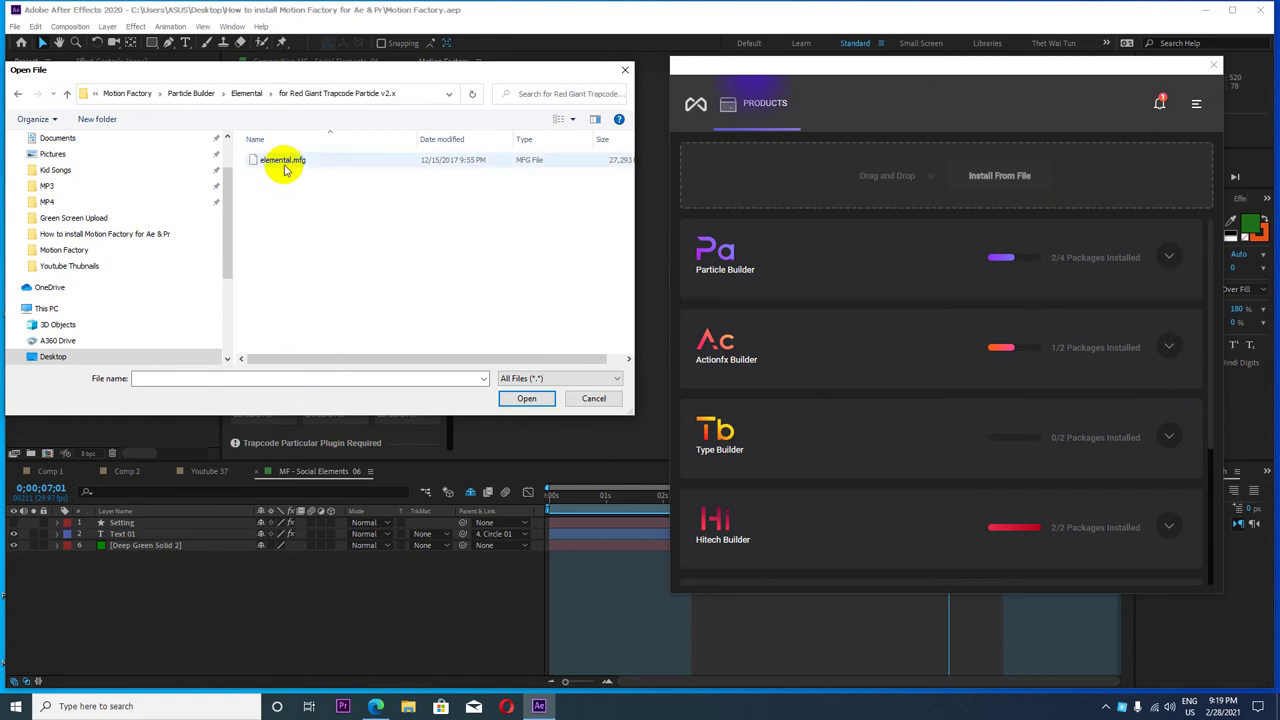
{"action": "left_click", "coordinate": [67, 93]}
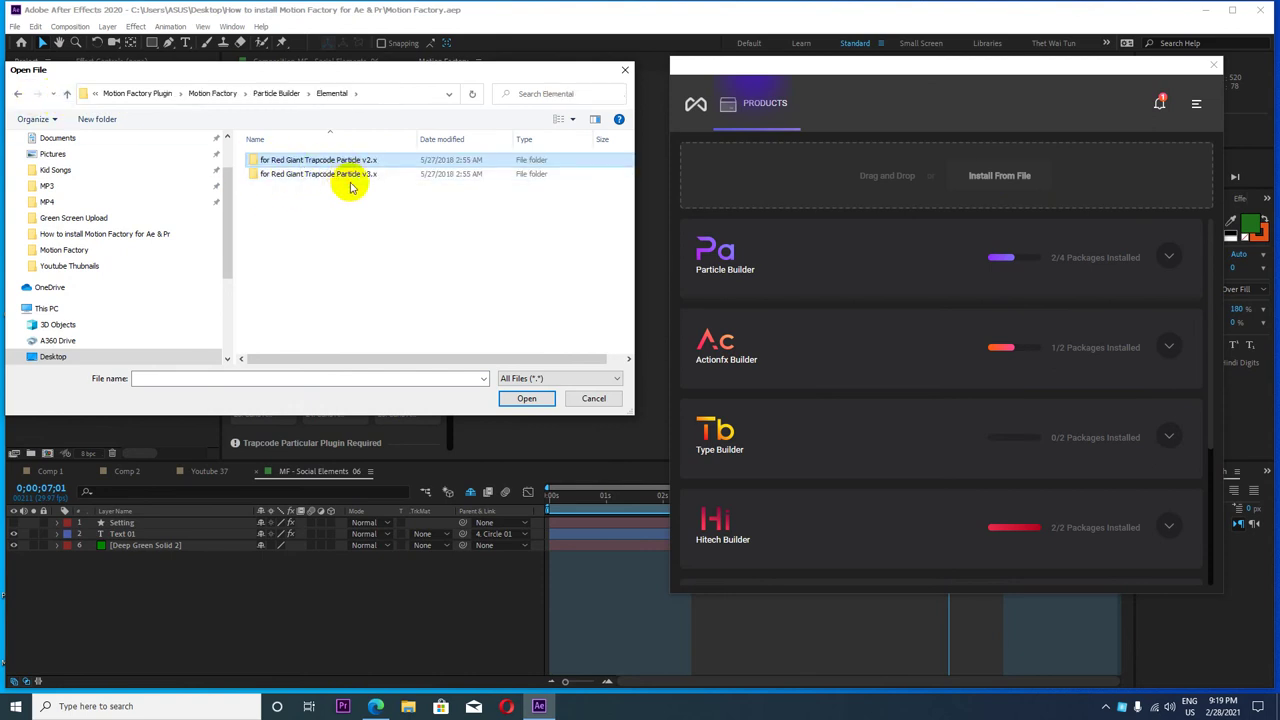
{"action": "left_click", "coordinate": [67, 94]}
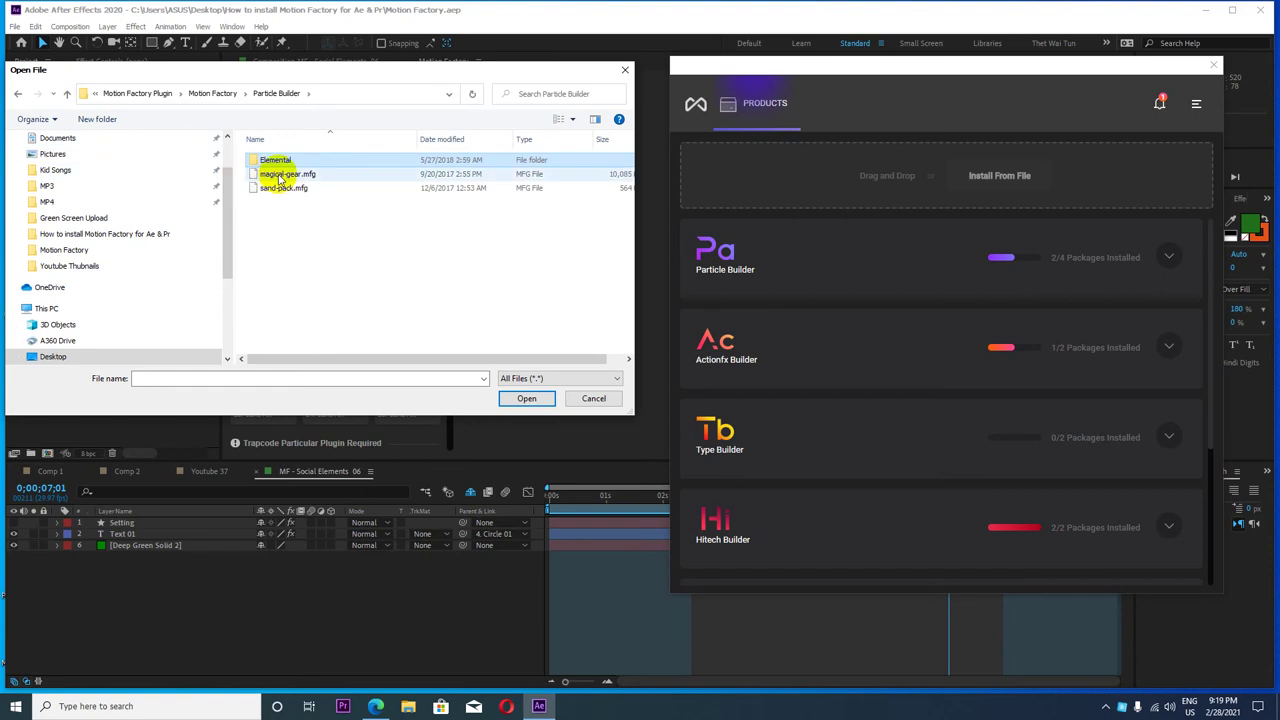
- Install magical-gear.mfg from the Particle Builder folder and close the finished summary
{"action": "left_click_drag", "start_coordinate": [354, 71], "coordinate": [619, 449]}
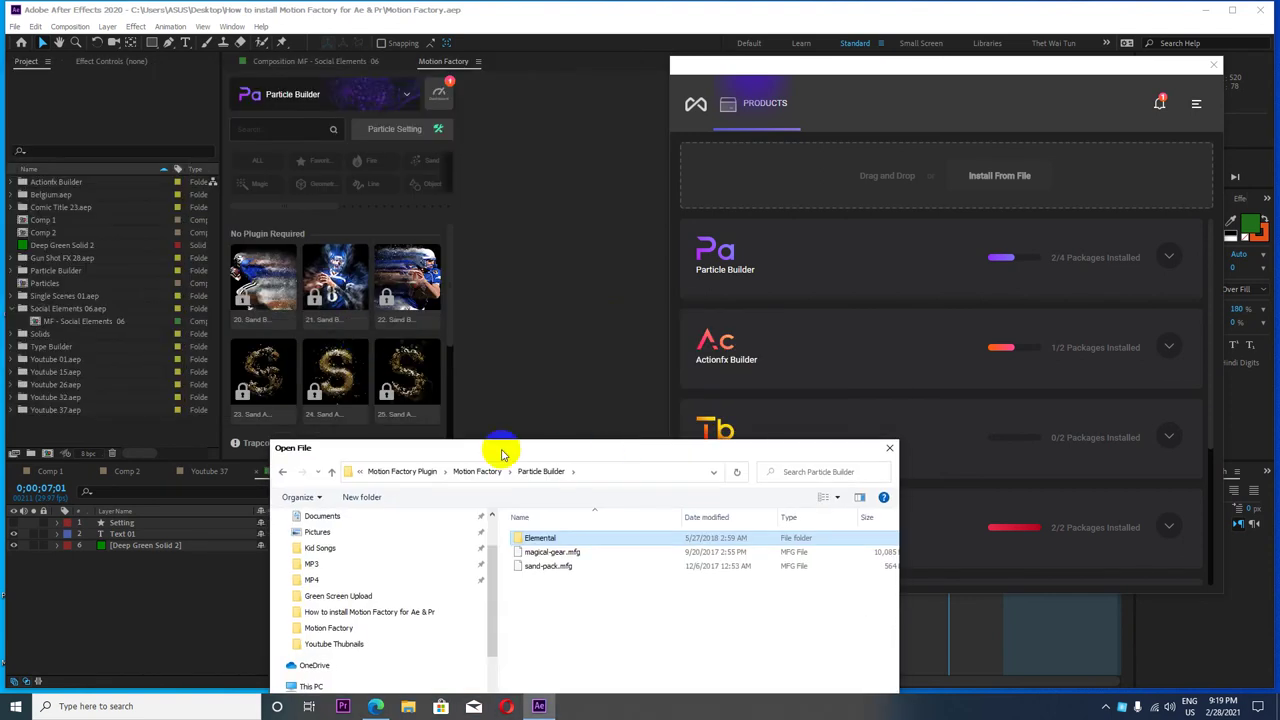
{"action": "left_click_drag", "start_coordinate": [500, 450], "coordinate": [602, 124]}
{"action": "left_click", "coordinate": [652, 227]}
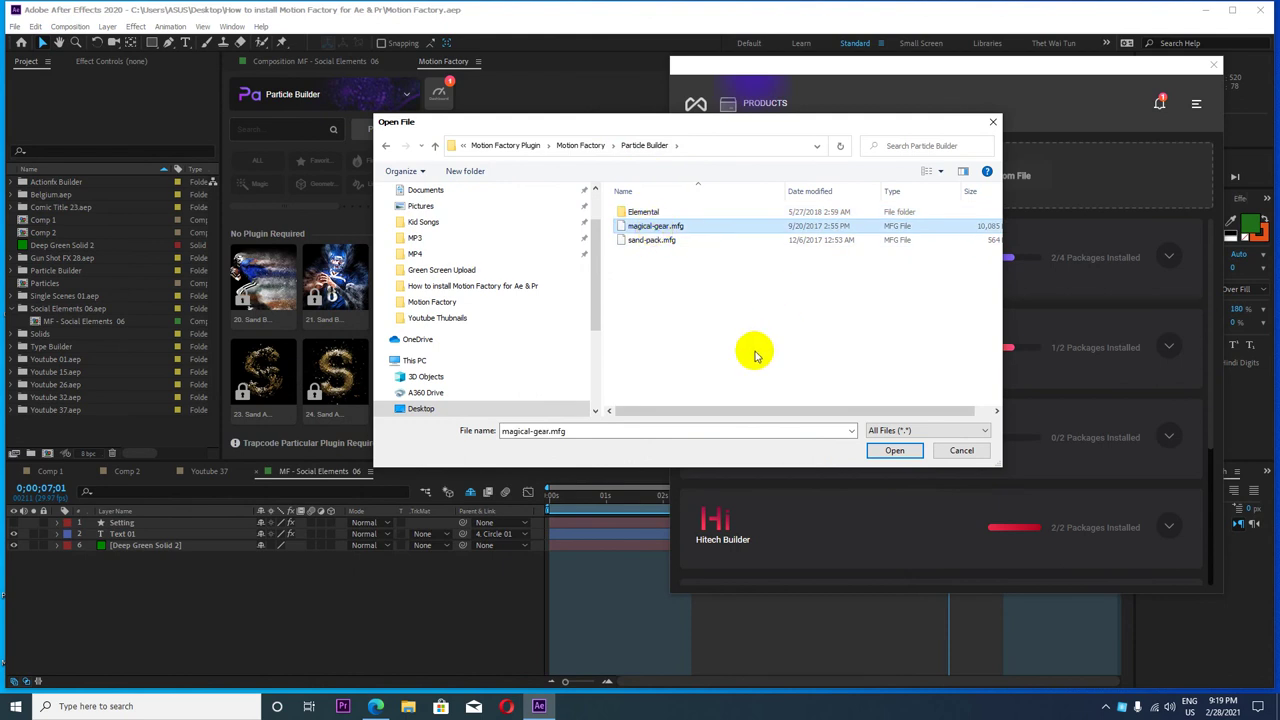
{"action": "left_click", "coordinate": [894, 450]}
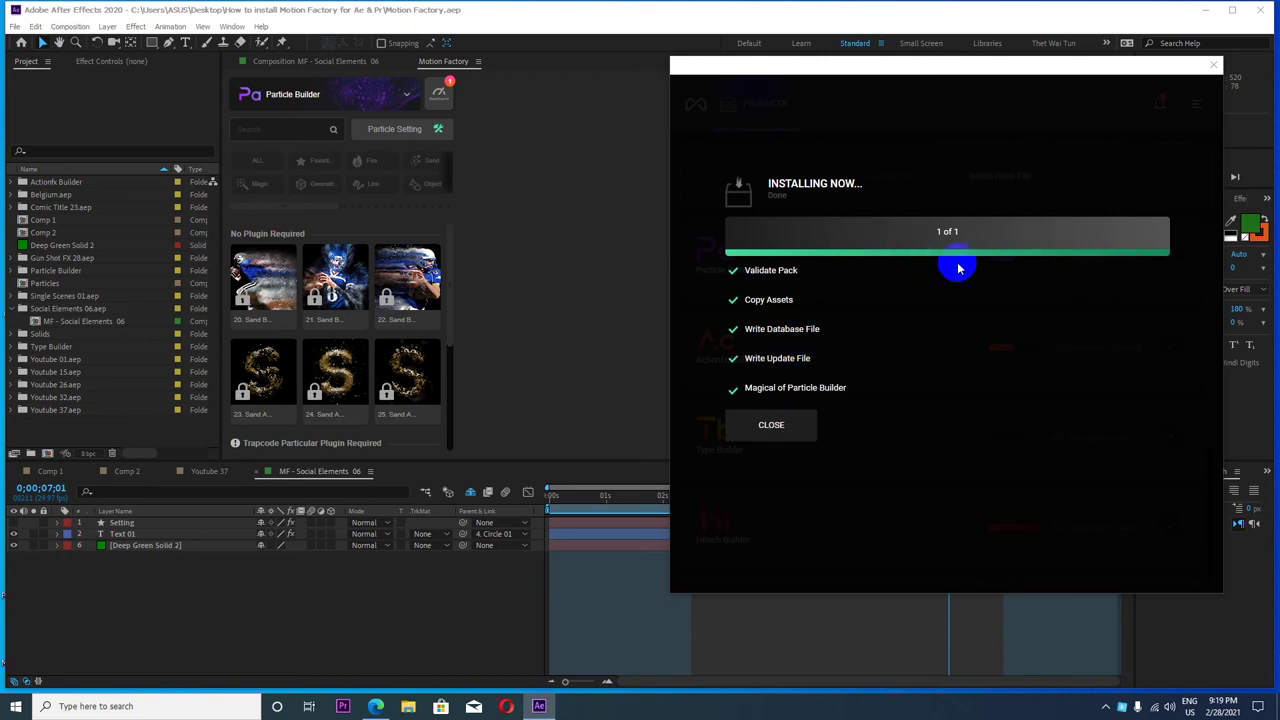
{"action": "left_click", "coordinate": [767, 425]}
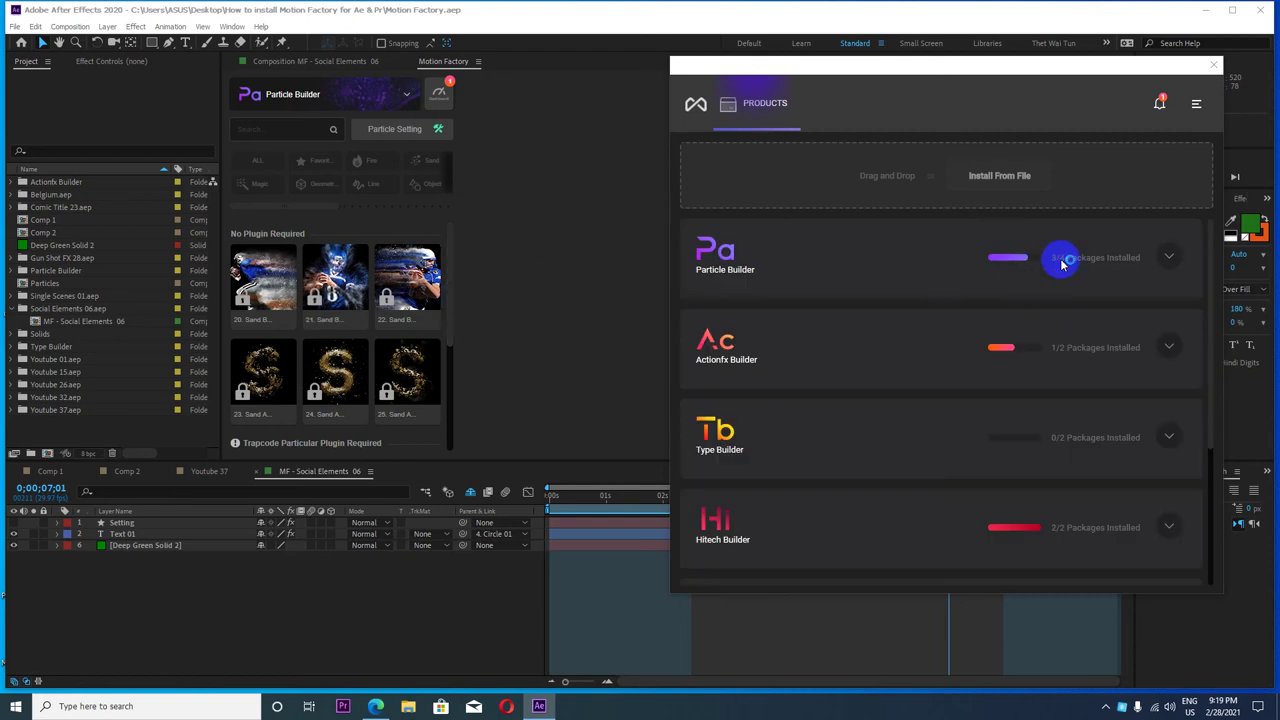
- Install sand-pack.mfg from file and close the finished installation summary
{"action": "left_click", "coordinate": [1003, 178]}
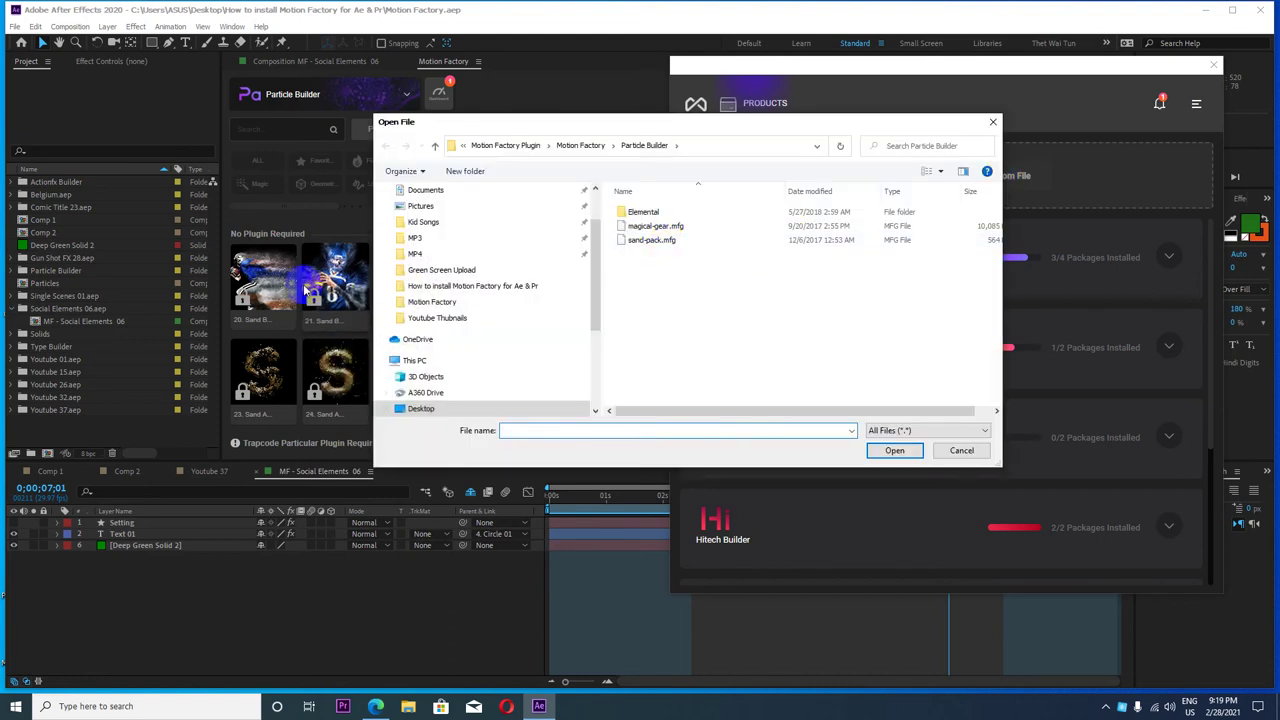
{"action": "left_click", "coordinate": [655, 240]}
{"action": "left_click", "coordinate": [894, 450]}
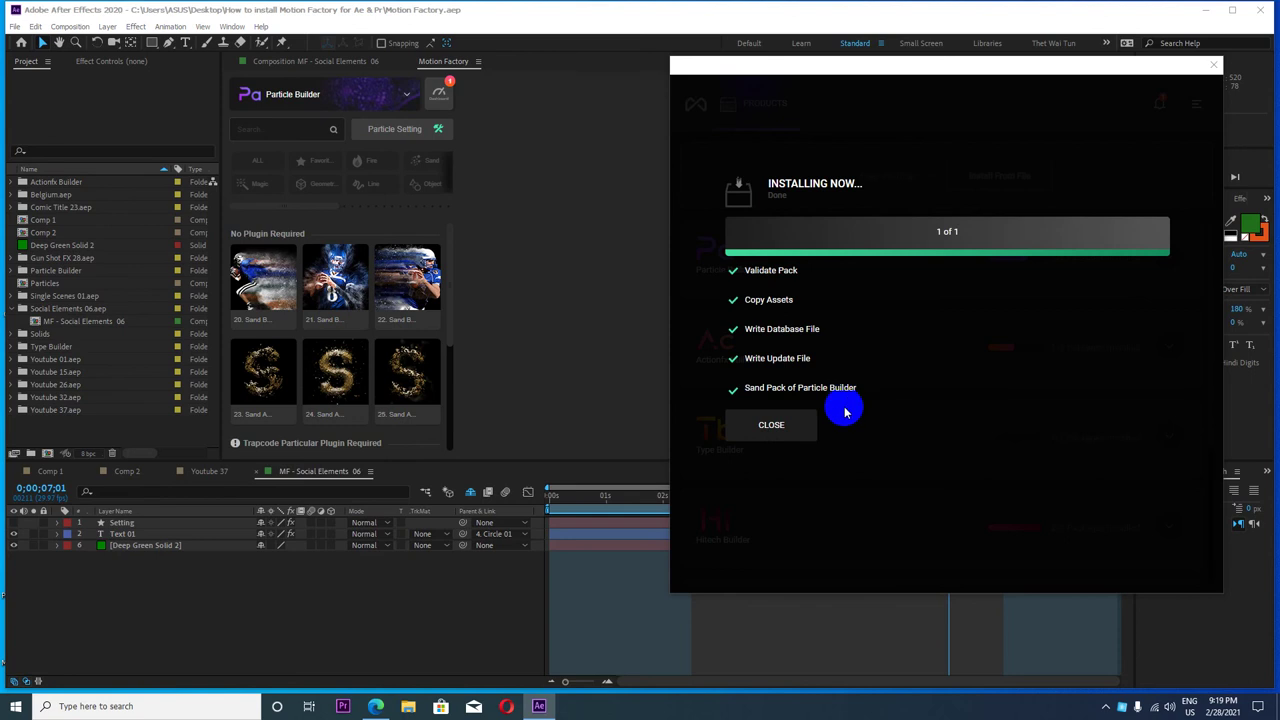
{"action": "left_click", "coordinate": [771, 426]}
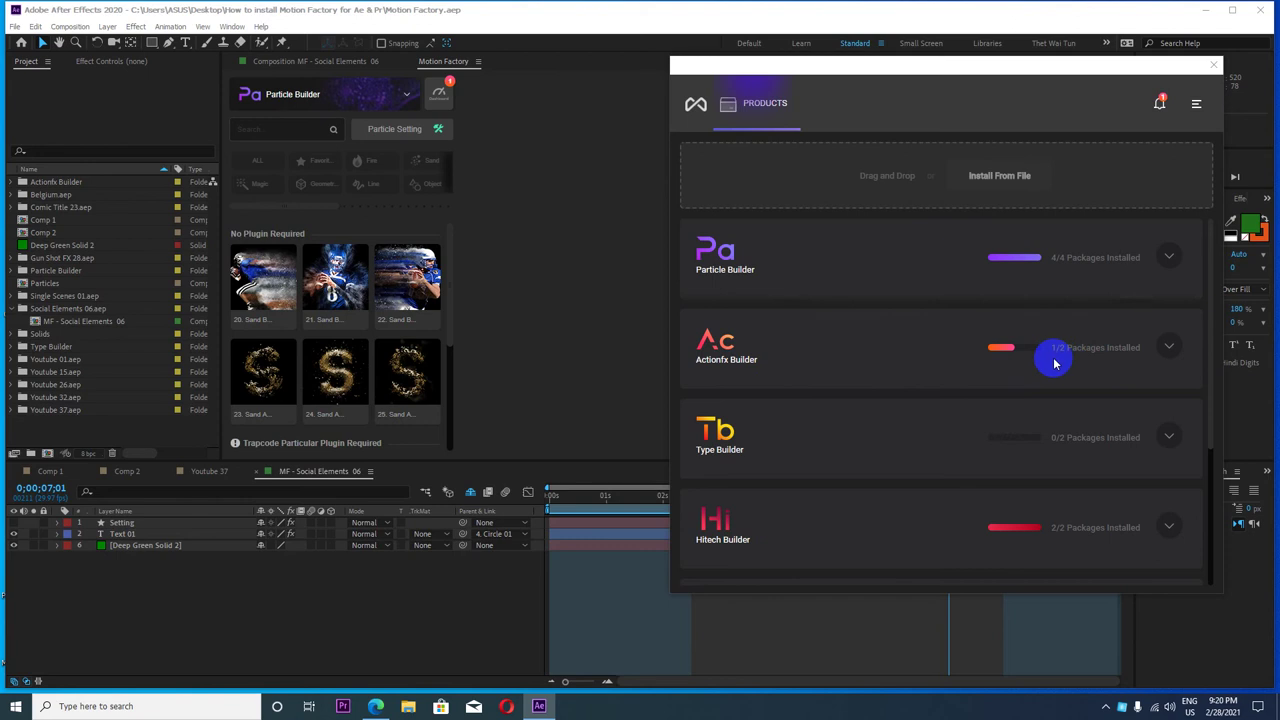
- Install typoking.mfg from the Type Builder v5 folder and close the summary
{"action": "left_click", "coordinate": [1003, 179]}
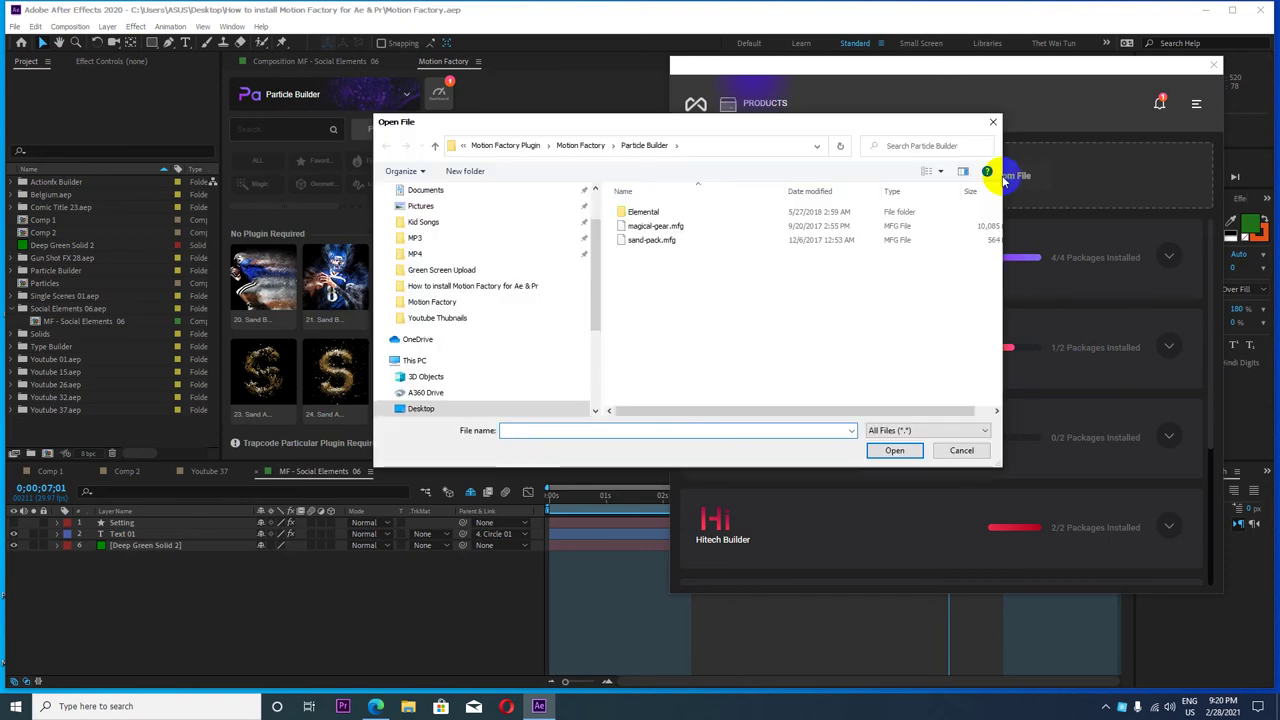
{"action": "left_click", "coordinate": [435, 146]}
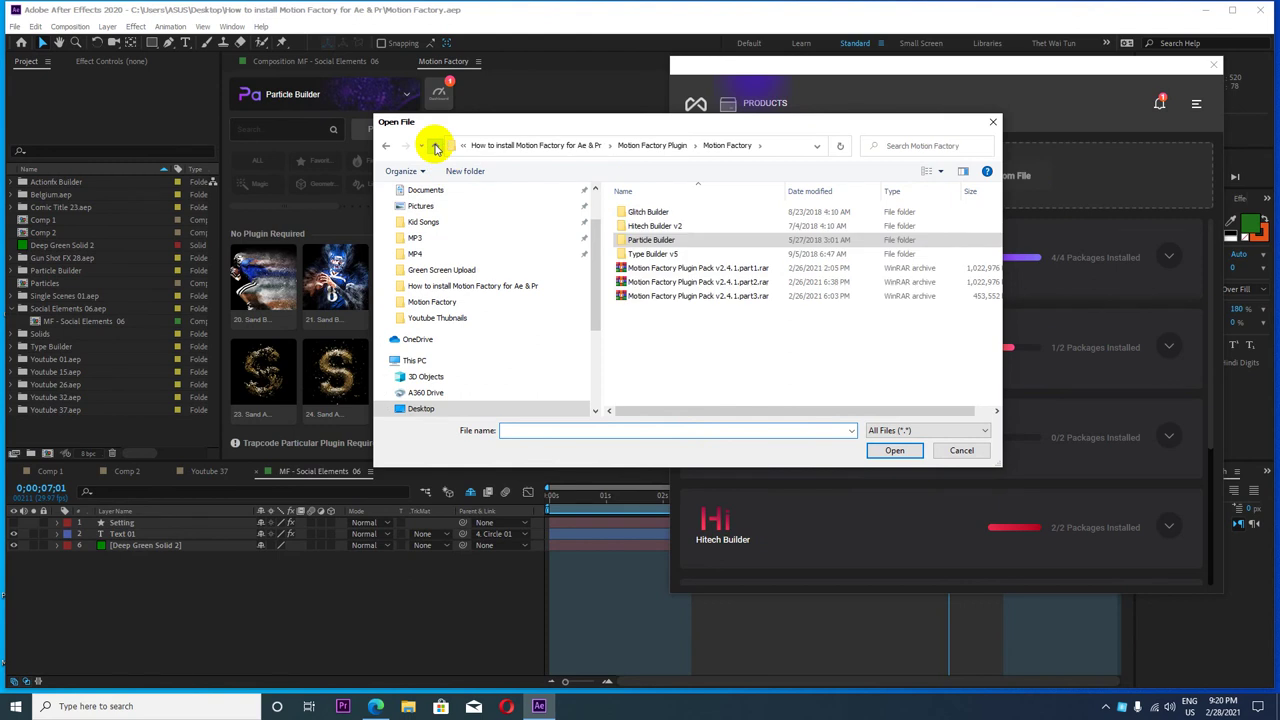
{"action": "double_click", "coordinate": [655, 256]}
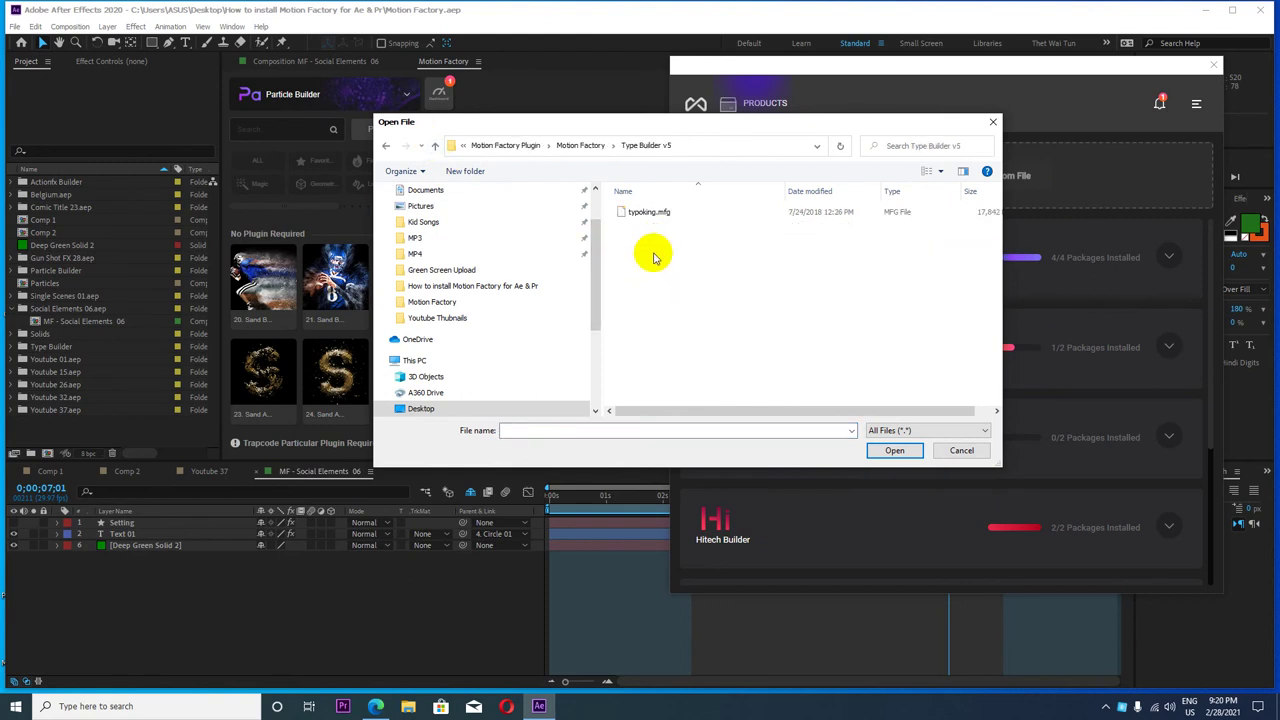
{"action": "left_click", "coordinate": [652, 213]}
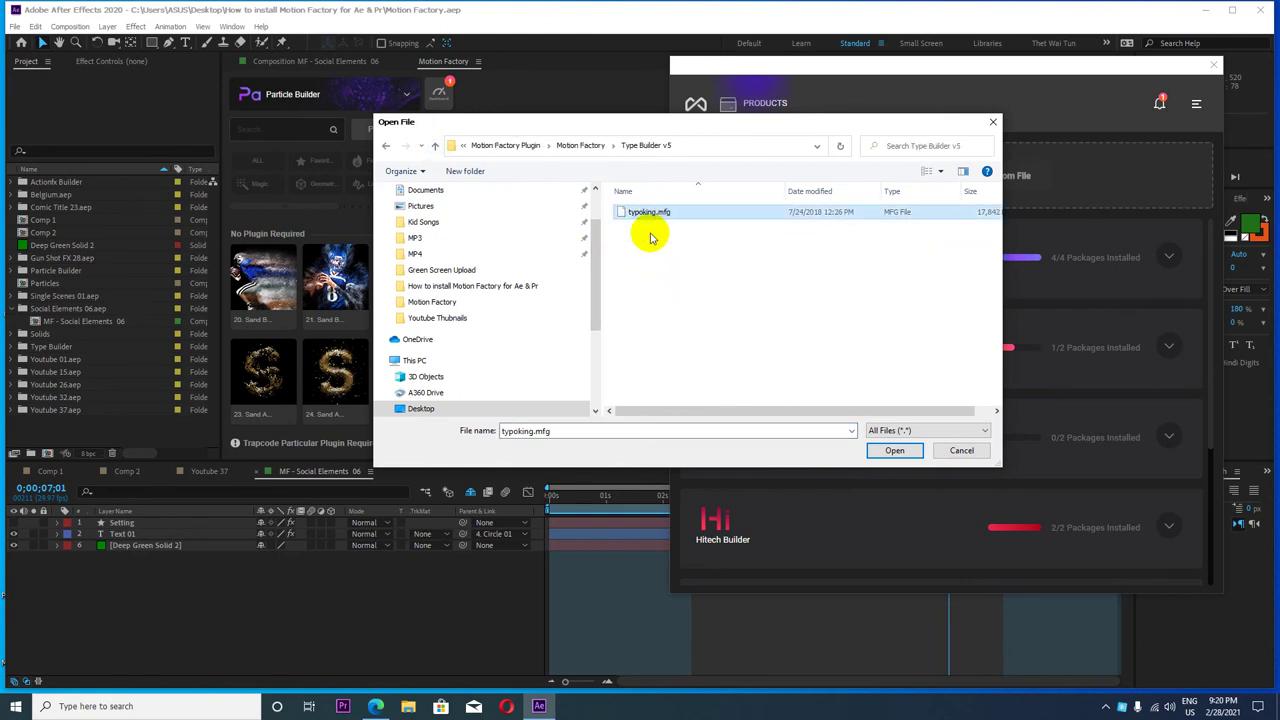
{"action": "left_click", "coordinate": [893, 452]}
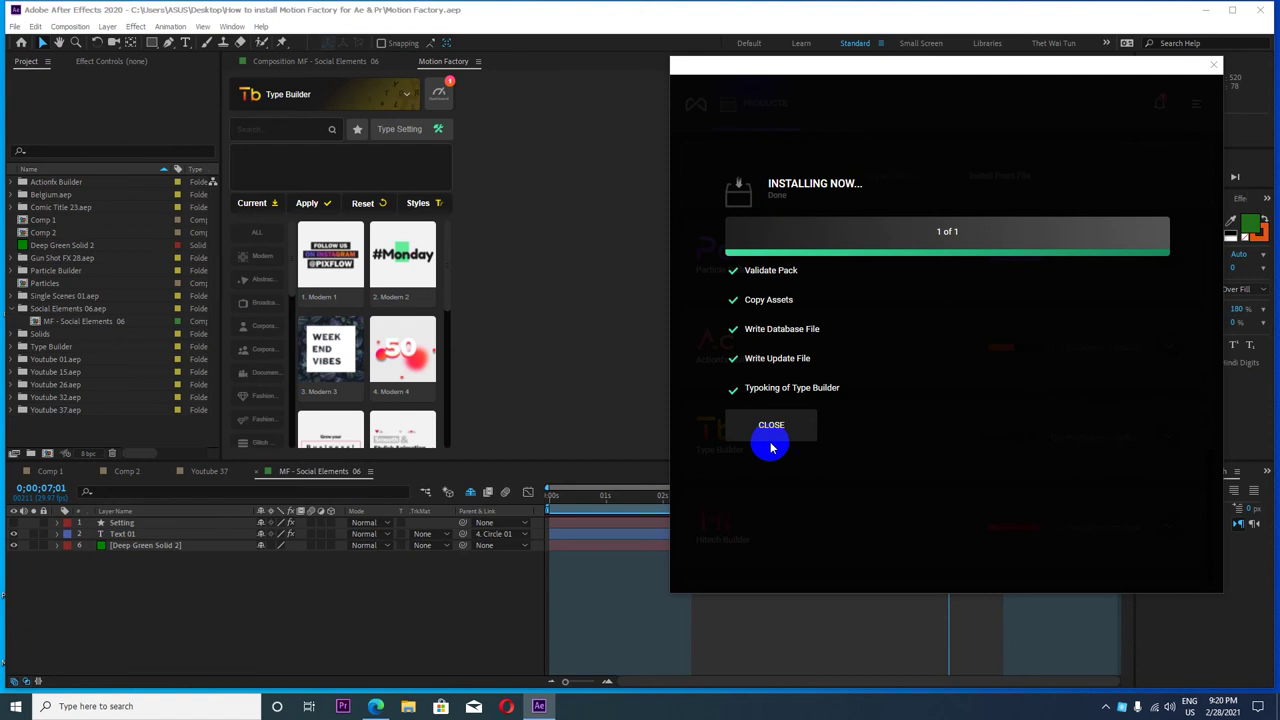
{"action": "left_click", "coordinate": [771, 426]}
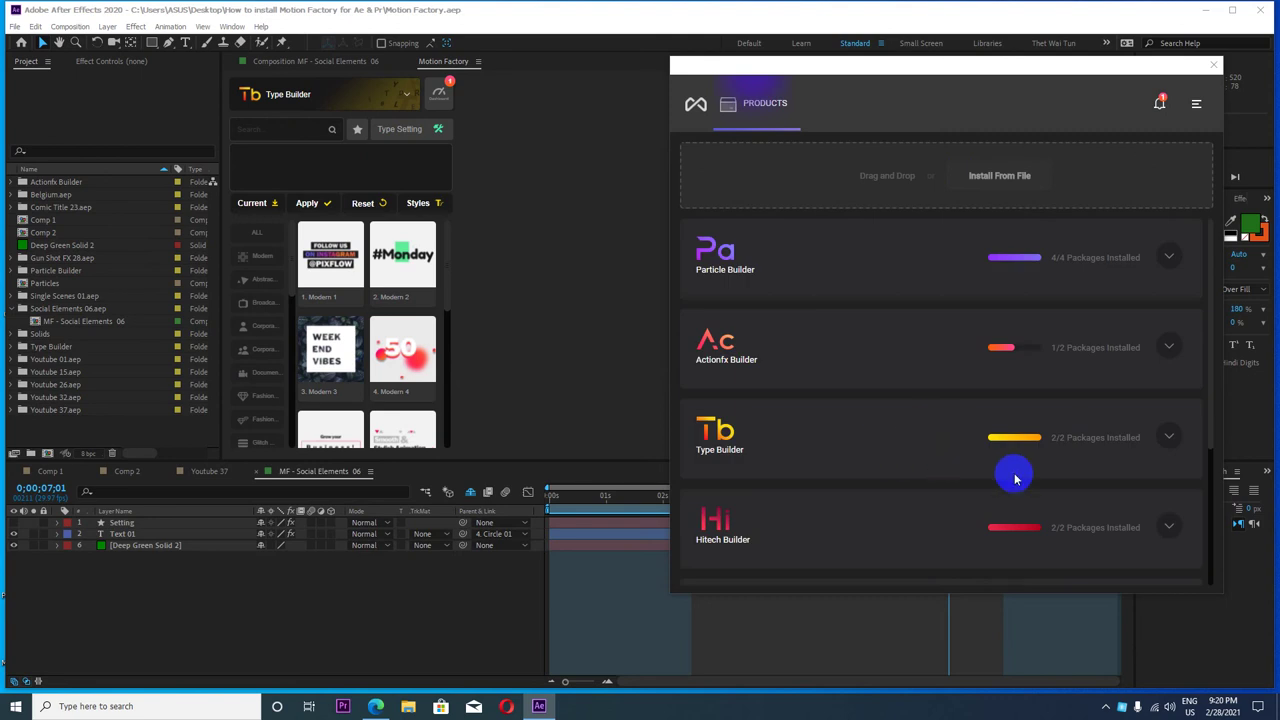
- Scroll the products list and switch the Motion Factory panel to Actionfx Builder
{"action": "scroll", "coordinate": [782, 541], "scroll_direction": "down", "scroll_amount": 1}
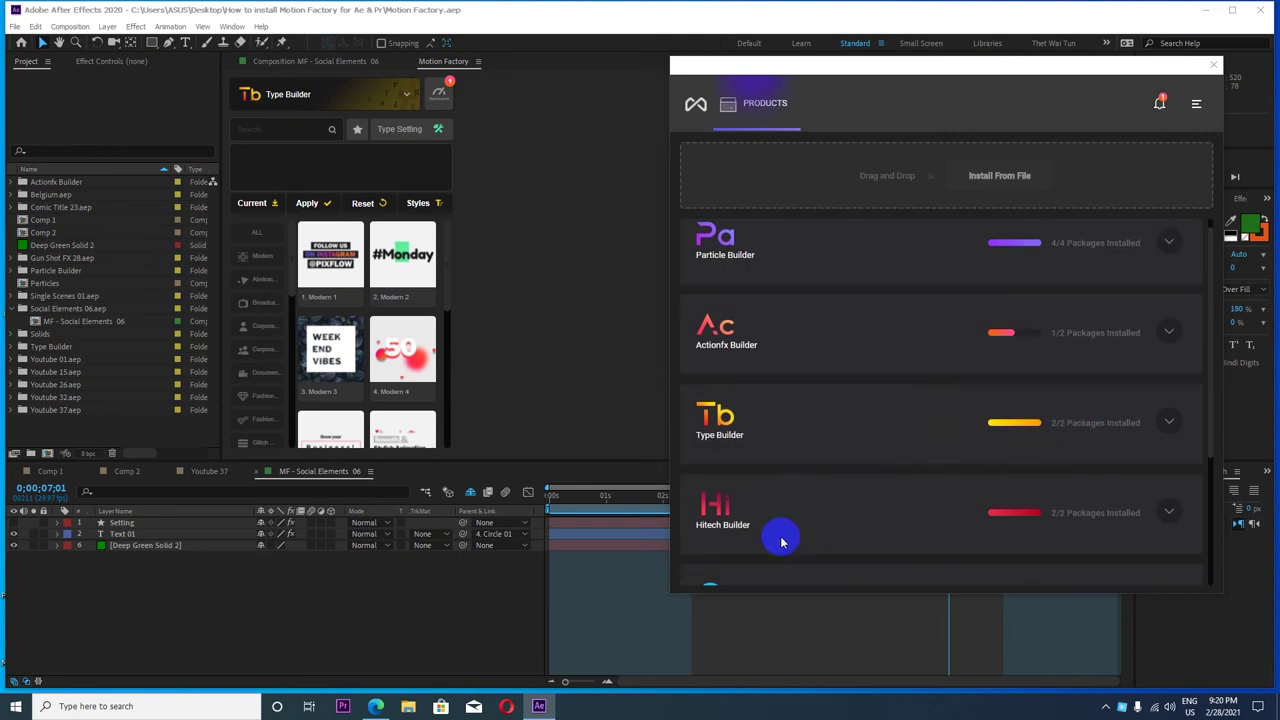
{"action": "scroll", "coordinate": [782, 541], "scroll_direction": "down", "scroll_amount": 3}
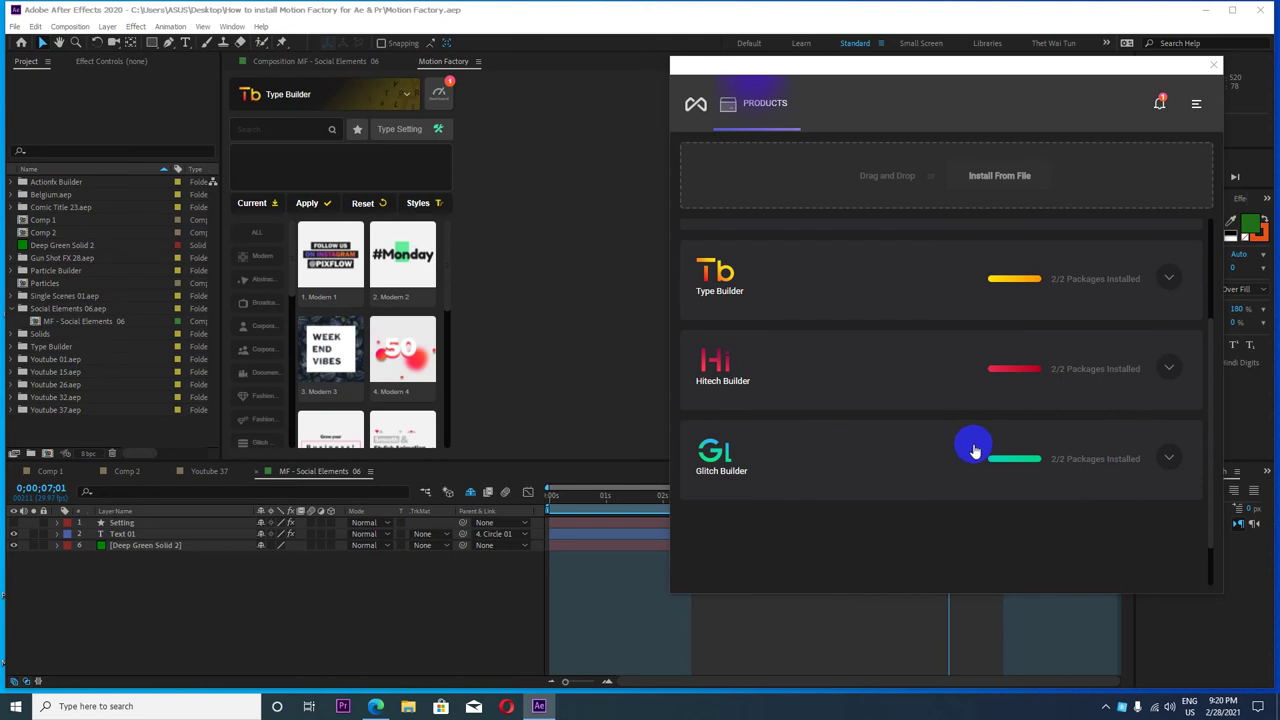
{"action": "scroll", "coordinate": [1067, 459], "scroll_direction": "up", "scroll_amount": 3}
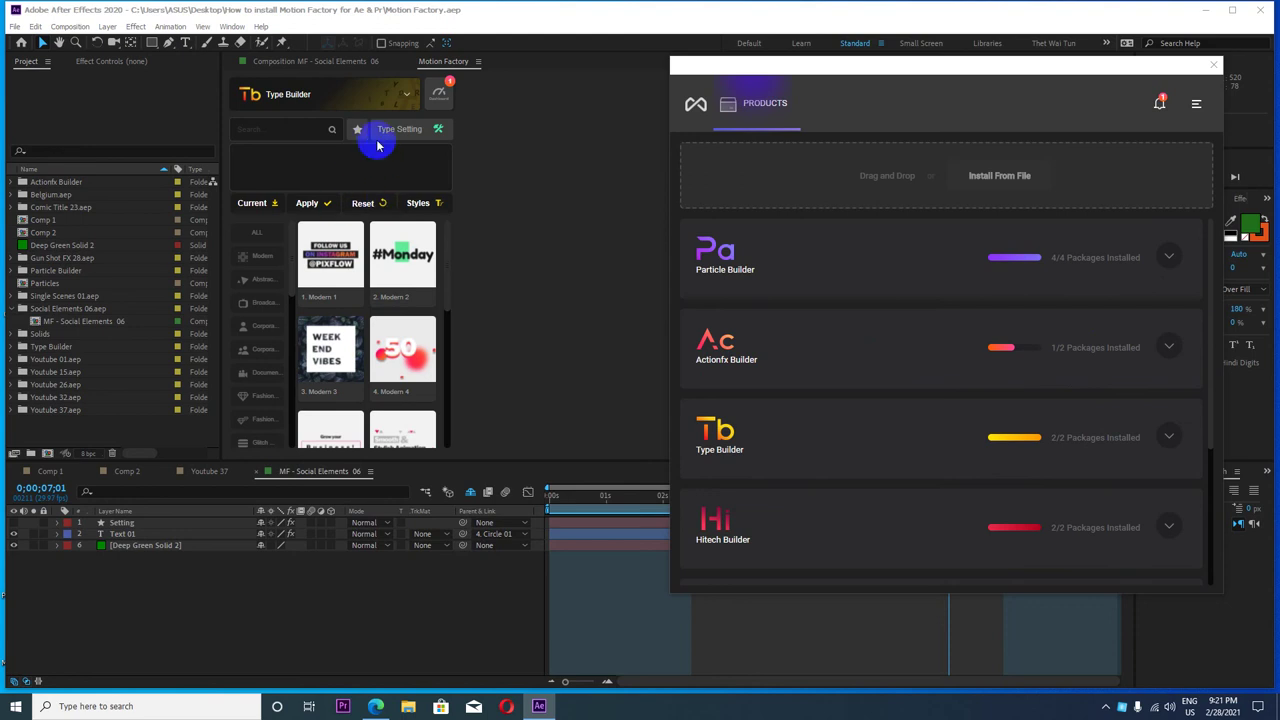
{"action": "left_click", "coordinate": [320, 97]}
{"action": "left_click", "coordinate": [297, 170]}
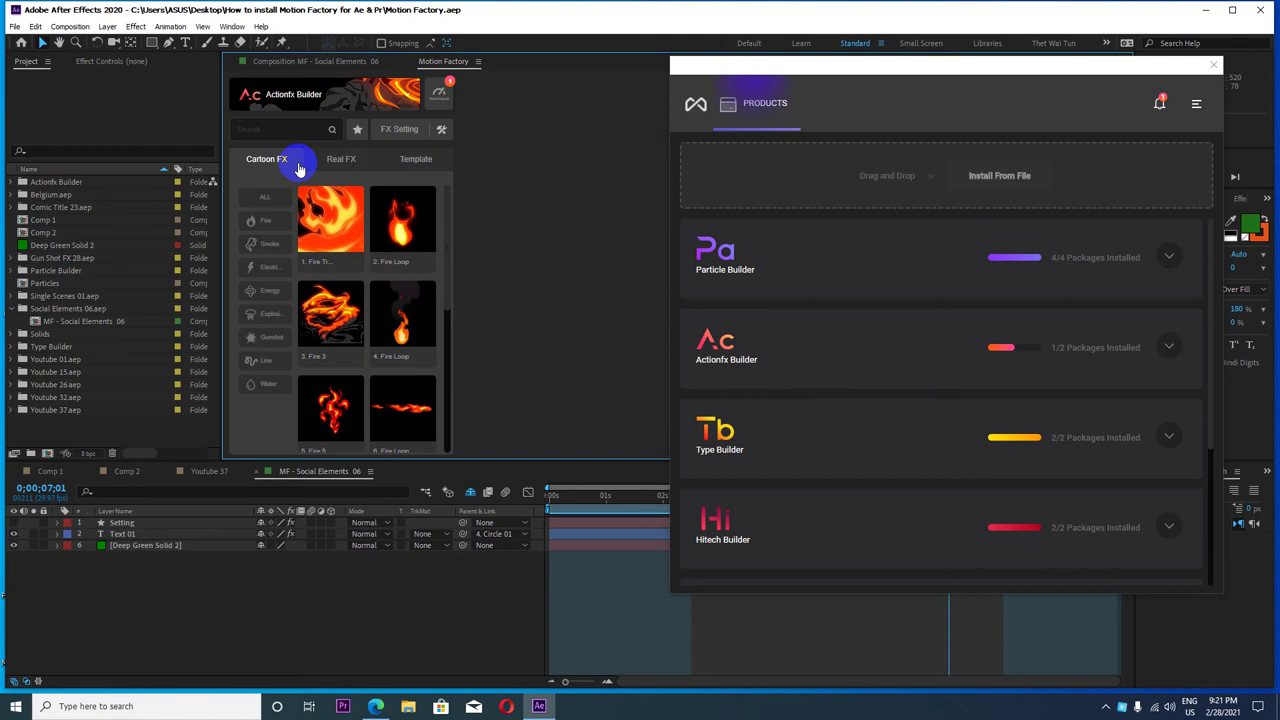
- Show the locked Real FX Fire effects, then minimize After Effects
{"action": "left_click", "coordinate": [341, 158]}
{"action": "left_click", "coordinate": [265, 221]}
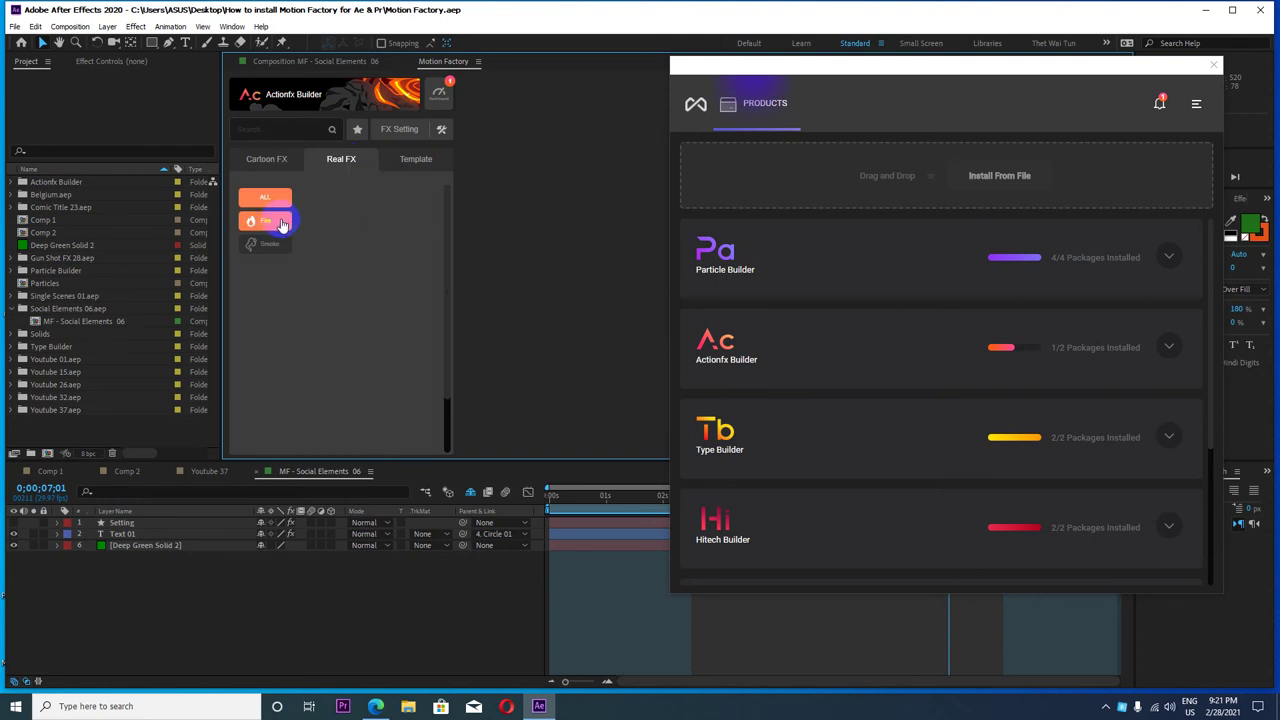
{"action": "scroll", "coordinate": [368, 316], "scroll_direction": "down", "scroll_amount": 3}
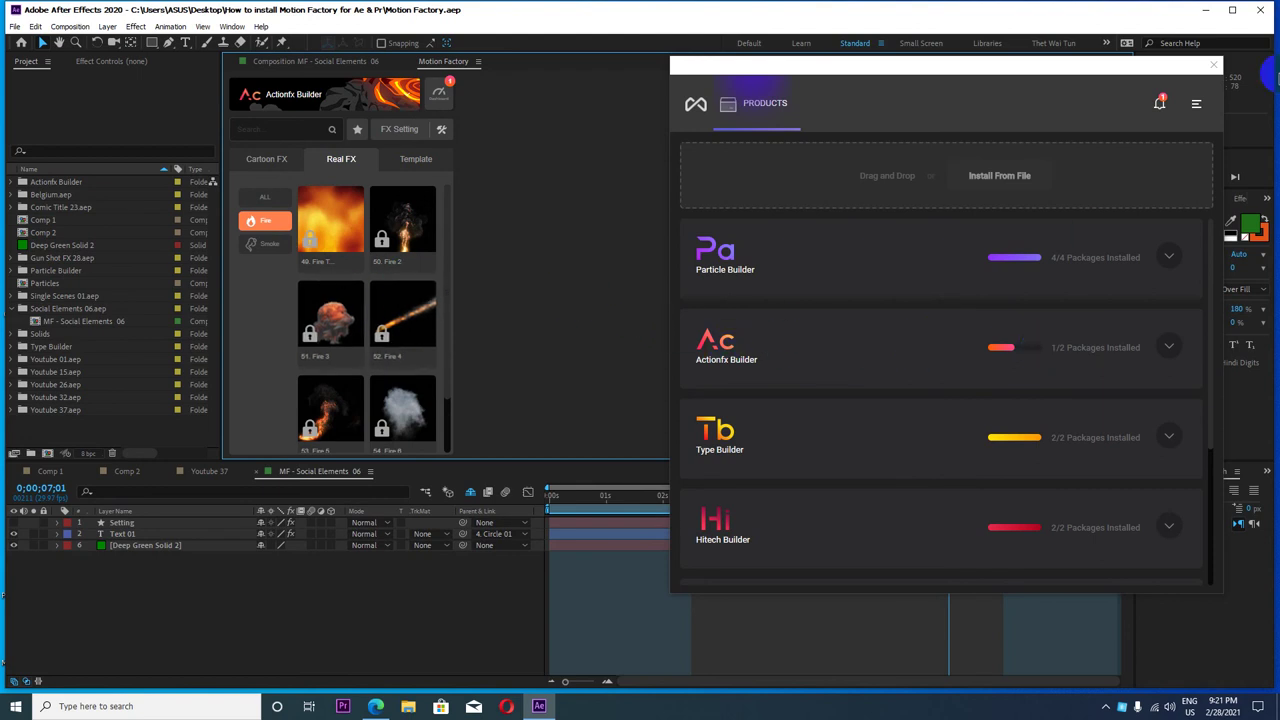
{"action": "left_click", "coordinate": [1206, 12]}
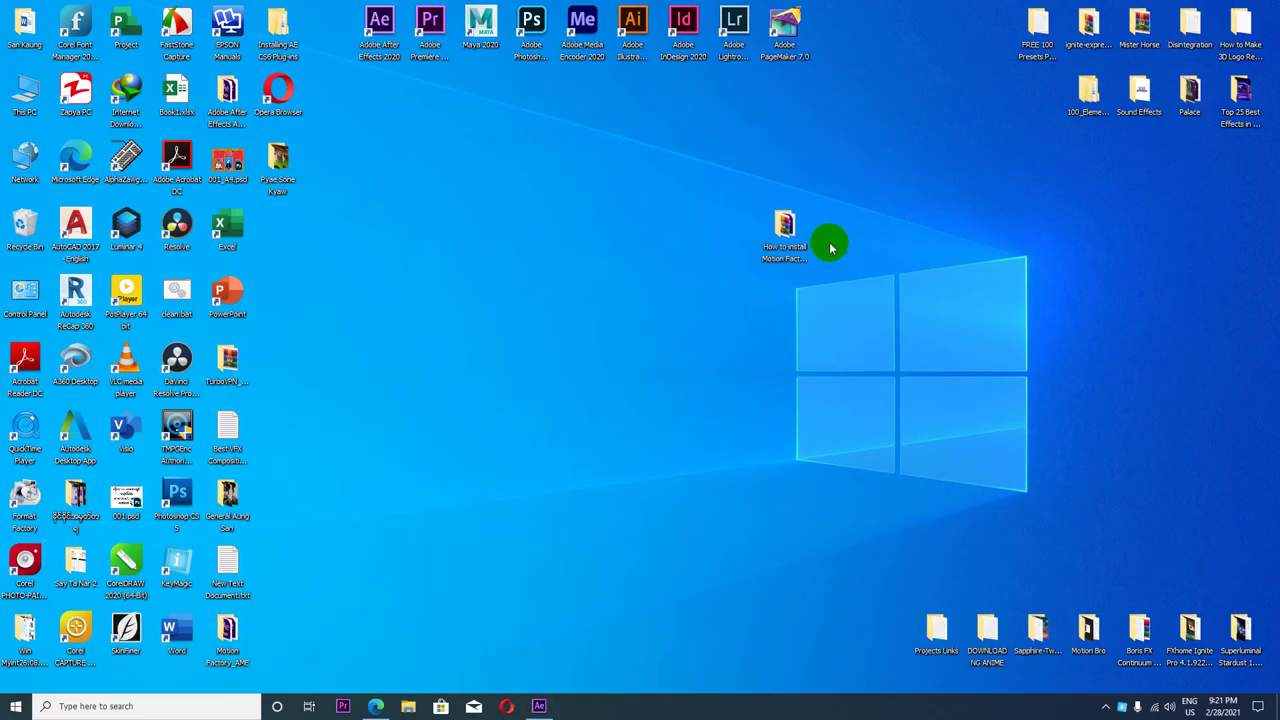
- Open the Motion Factory Plugin's ActionFX Builder starter pack folder
{"action": "double_click", "coordinate": [784, 232]}
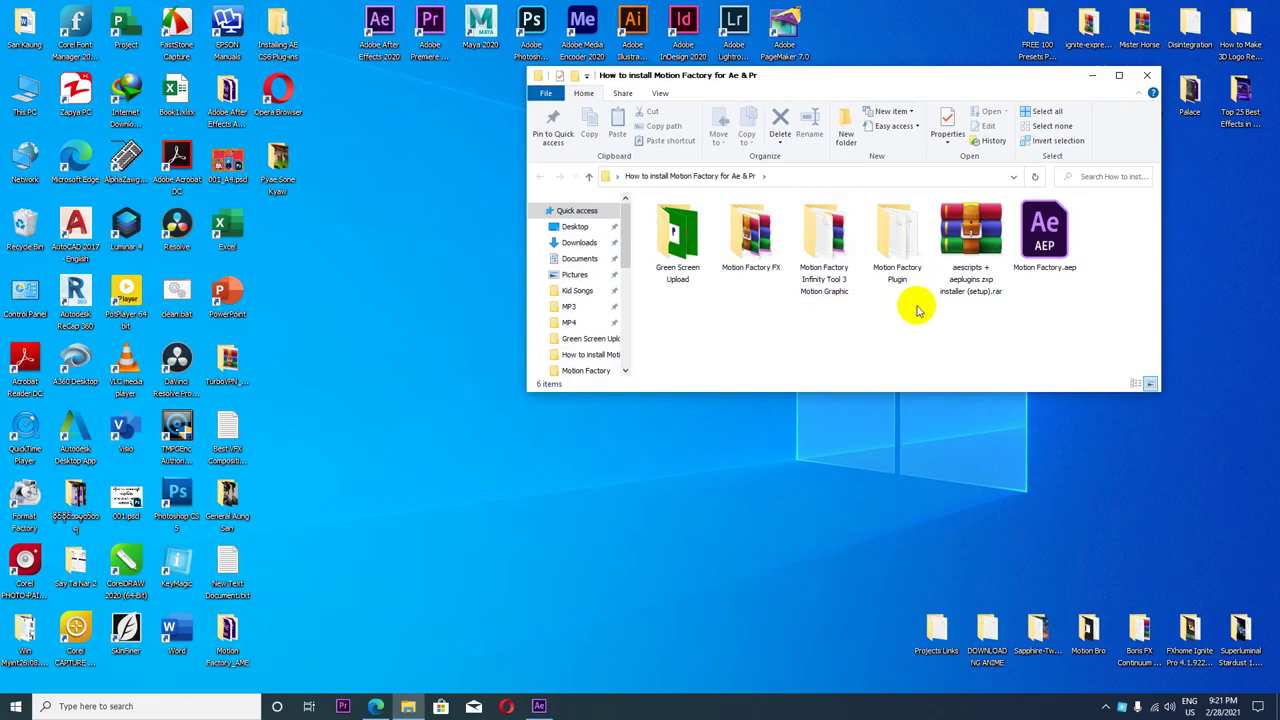
{"action": "double_click", "coordinate": [903, 250]}
{"action": "left_click", "coordinate": [686, 243]}
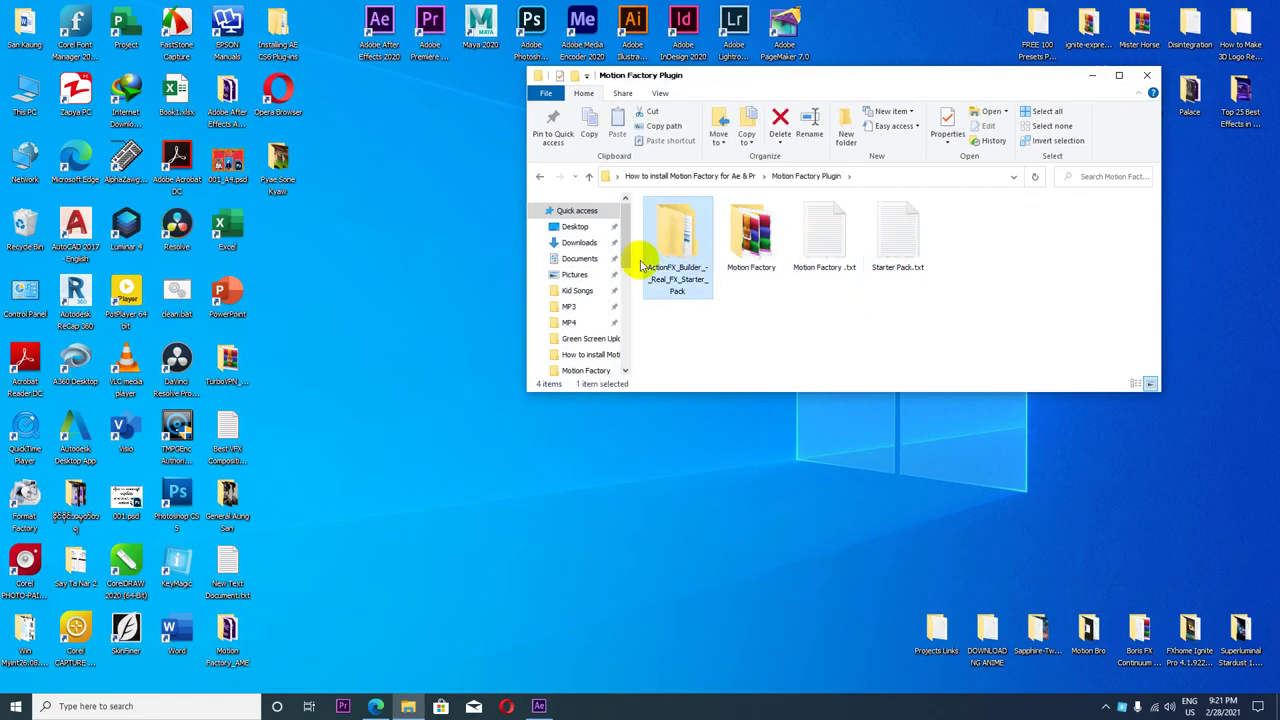
{"action": "double_click", "coordinate": [667, 252]}
- Extract the starter pack zip here to get starter-real.mfg, then return to After Effects
{"action": "left_click", "coordinate": [680, 224]}
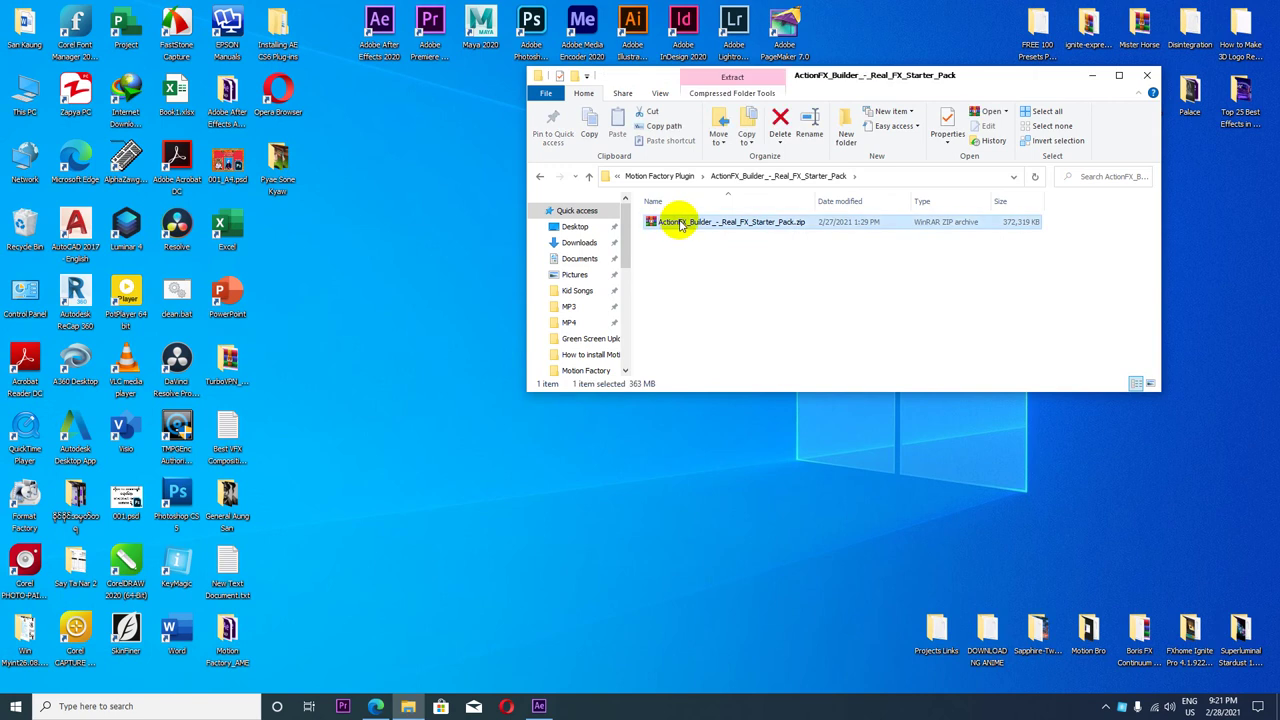
{"action": "right_click", "coordinate": [680, 224]}
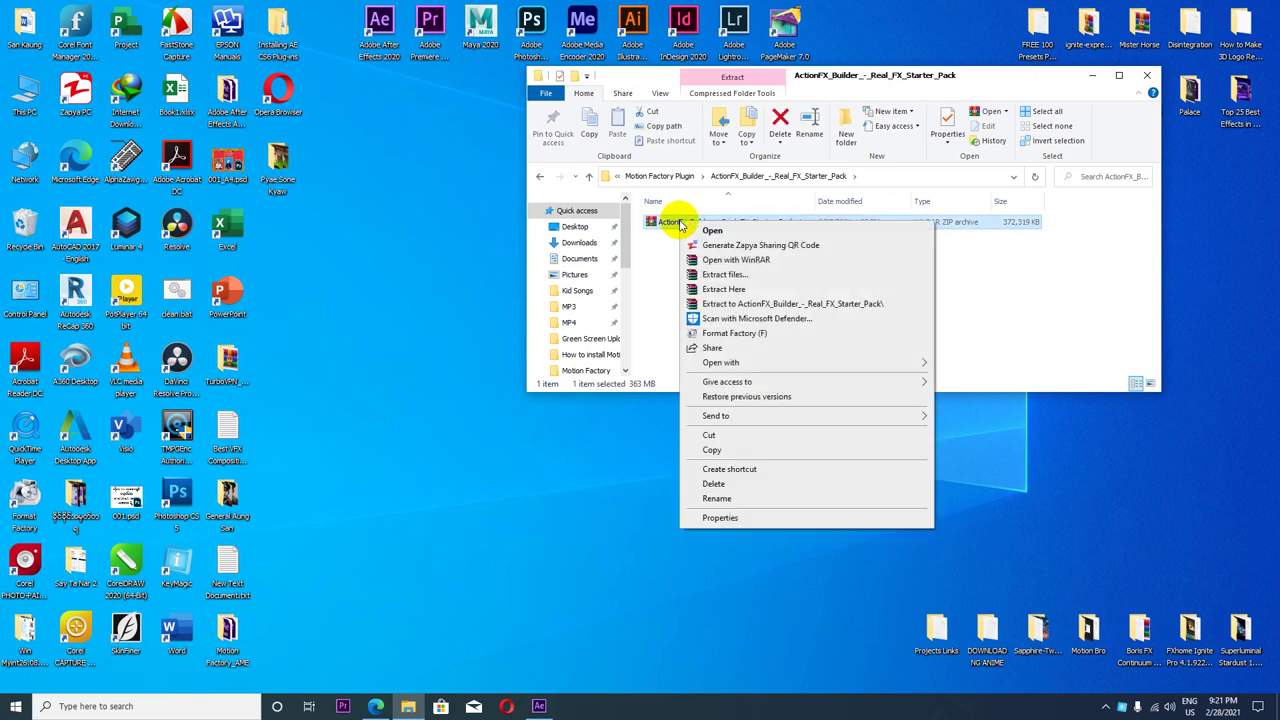
{"action": "left_click", "coordinate": [733, 288]}
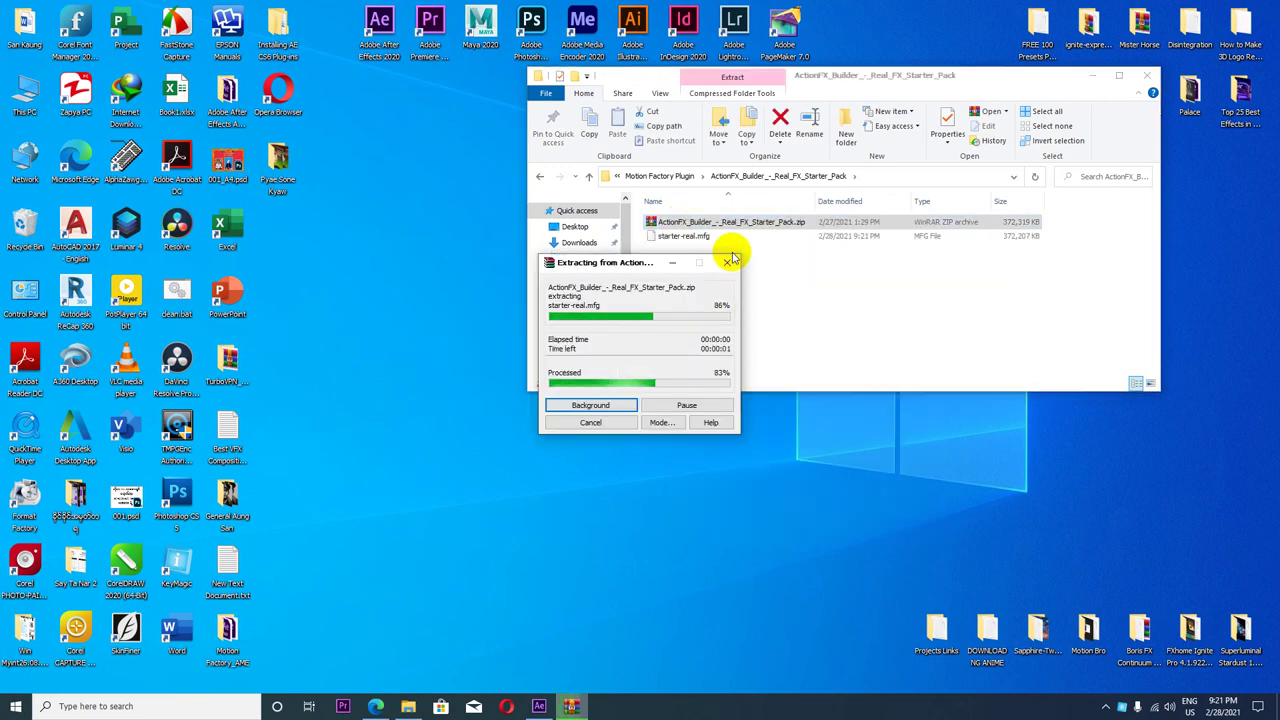
{"action": "left_click", "coordinate": [684, 238]}
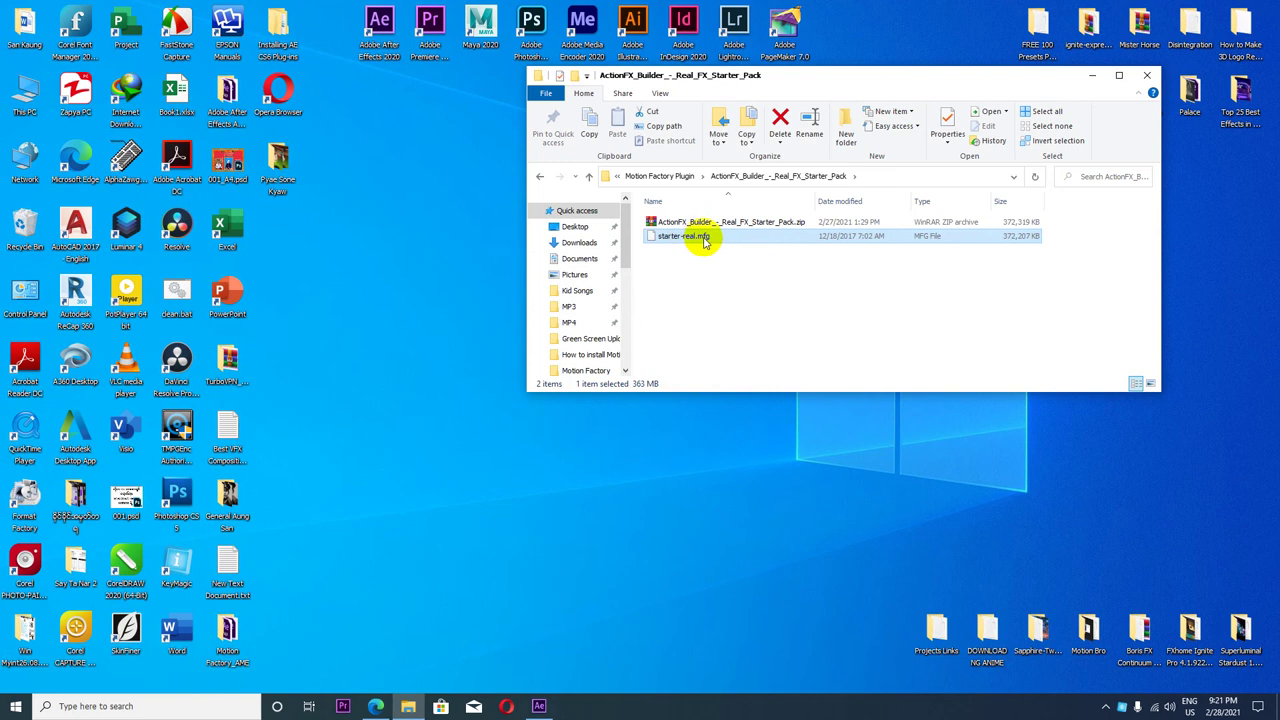
{"action": "left_click", "coordinate": [539, 706]}
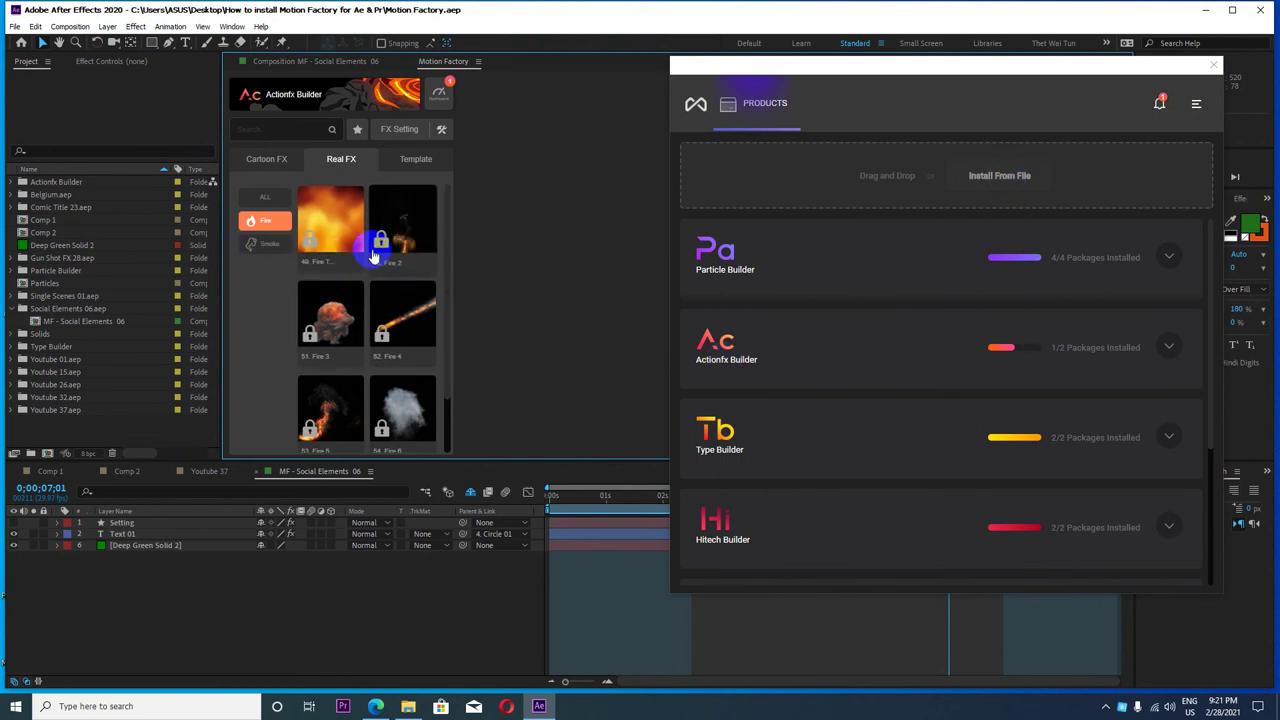
- Install starter-real.mfg from the Real FX starter pack folder
{"action": "left_click", "coordinate": [1013, 173]}
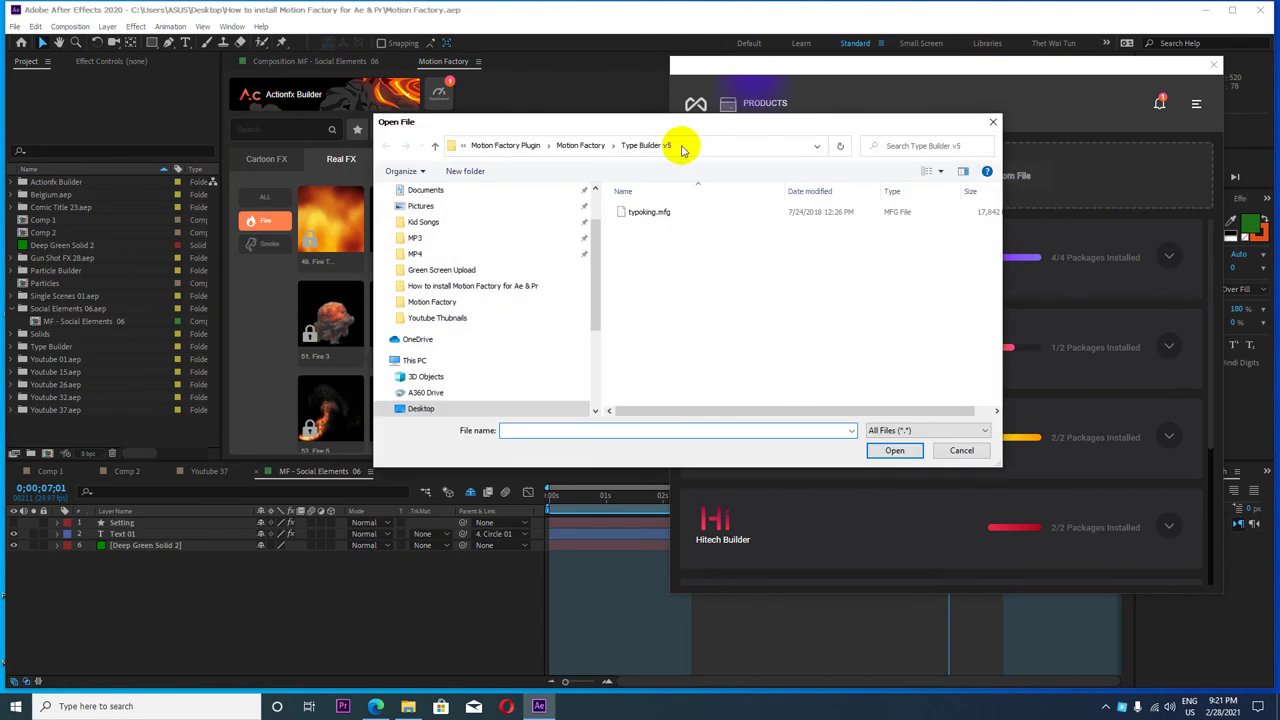
{"action": "left_click_drag", "start_coordinate": [693, 126], "coordinate": [871, 125]}
{"action": "left_click", "coordinate": [616, 144]}
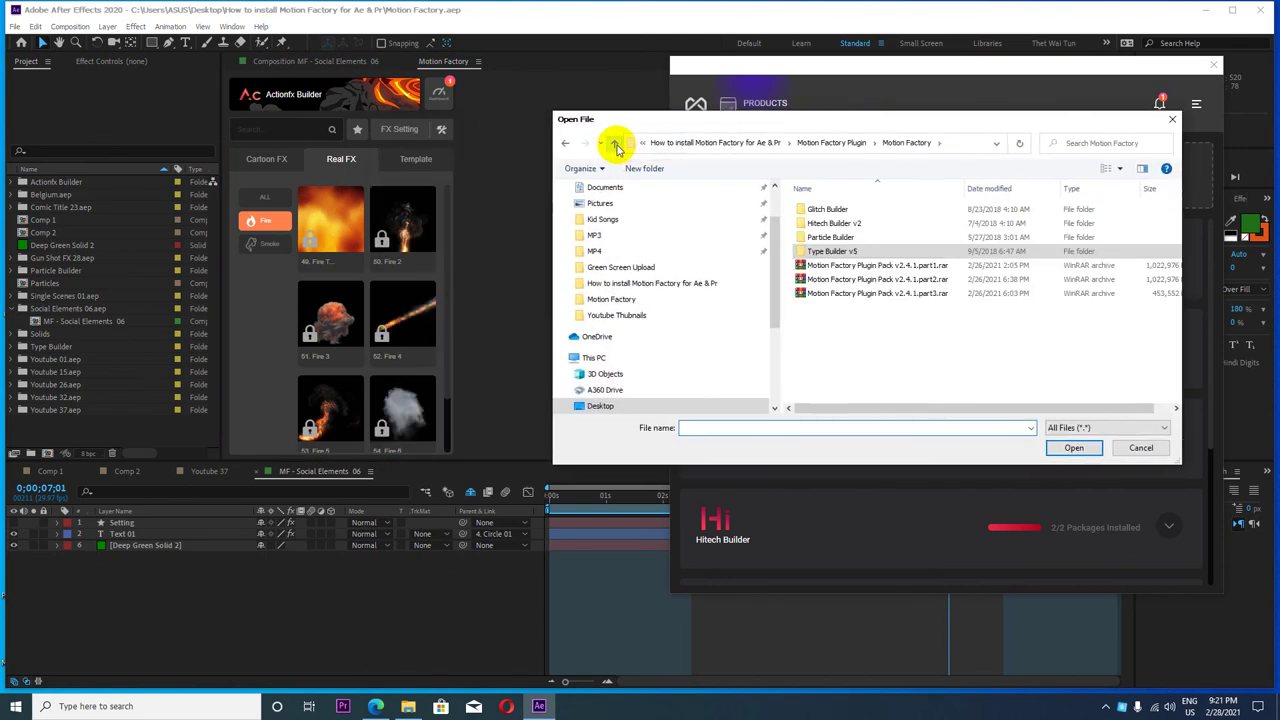
{"action": "left_click", "coordinate": [616, 144]}
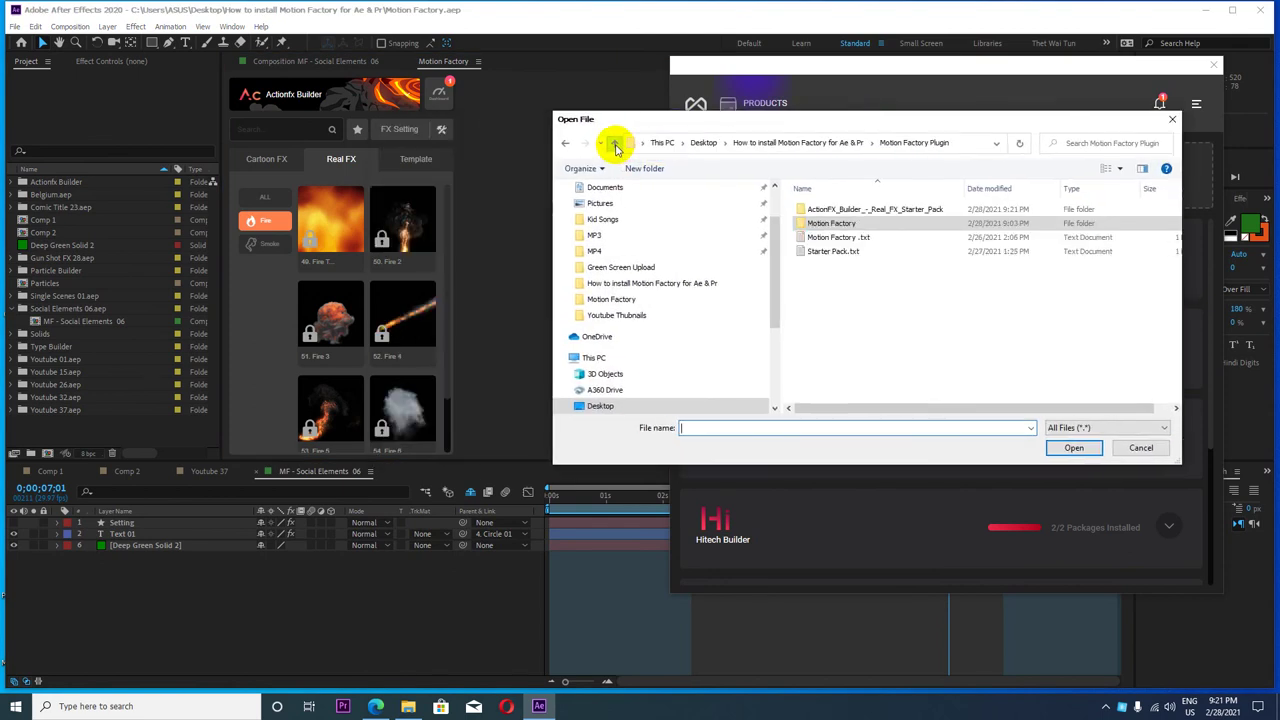
{"action": "double_click", "coordinate": [830, 212]}
{"action": "left_click", "coordinate": [813, 224]}
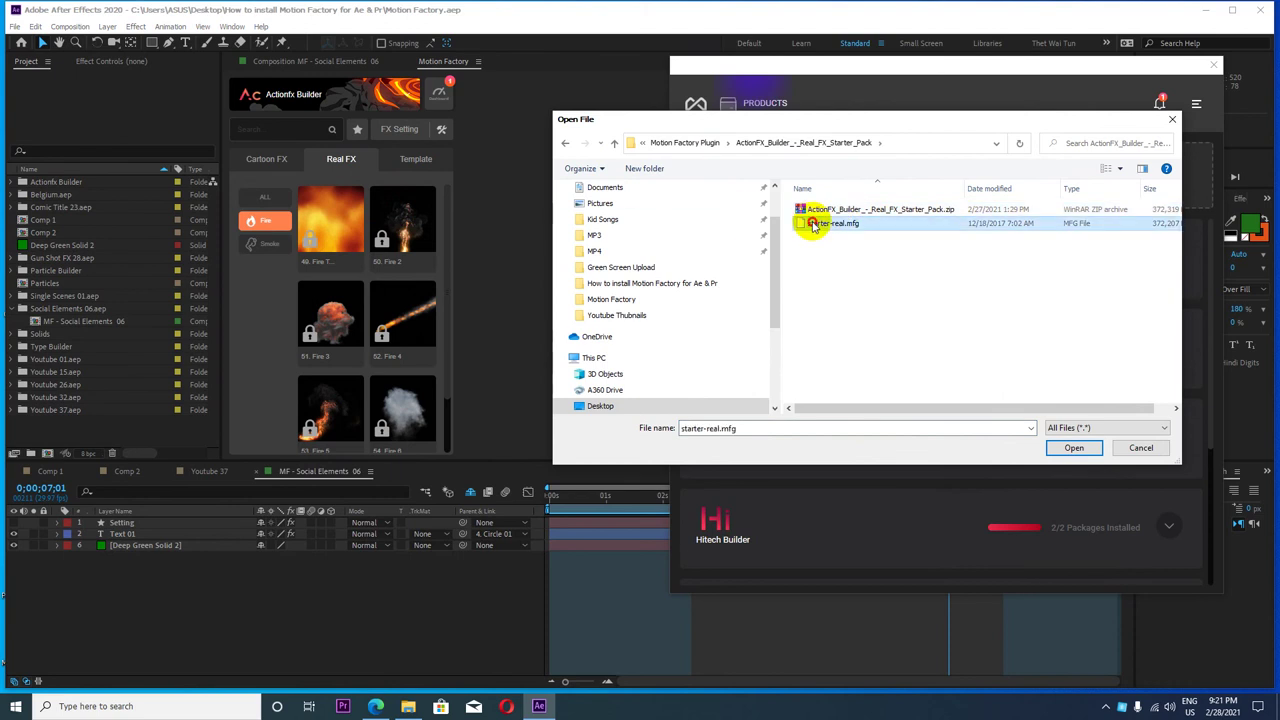
{"action": "left_click", "coordinate": [1073, 447]}
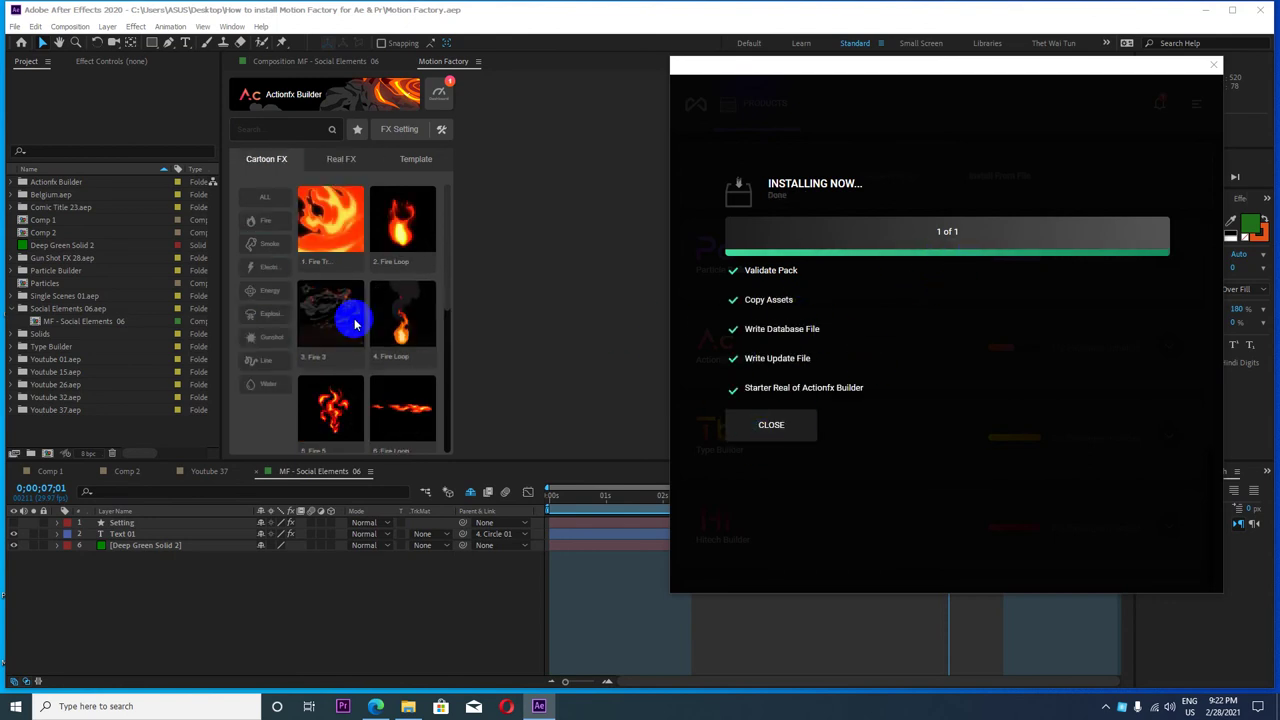
- Check the now-unlocked Real FX Fire effects and close the installation notice
{"action": "left_click", "coordinate": [338, 162]}
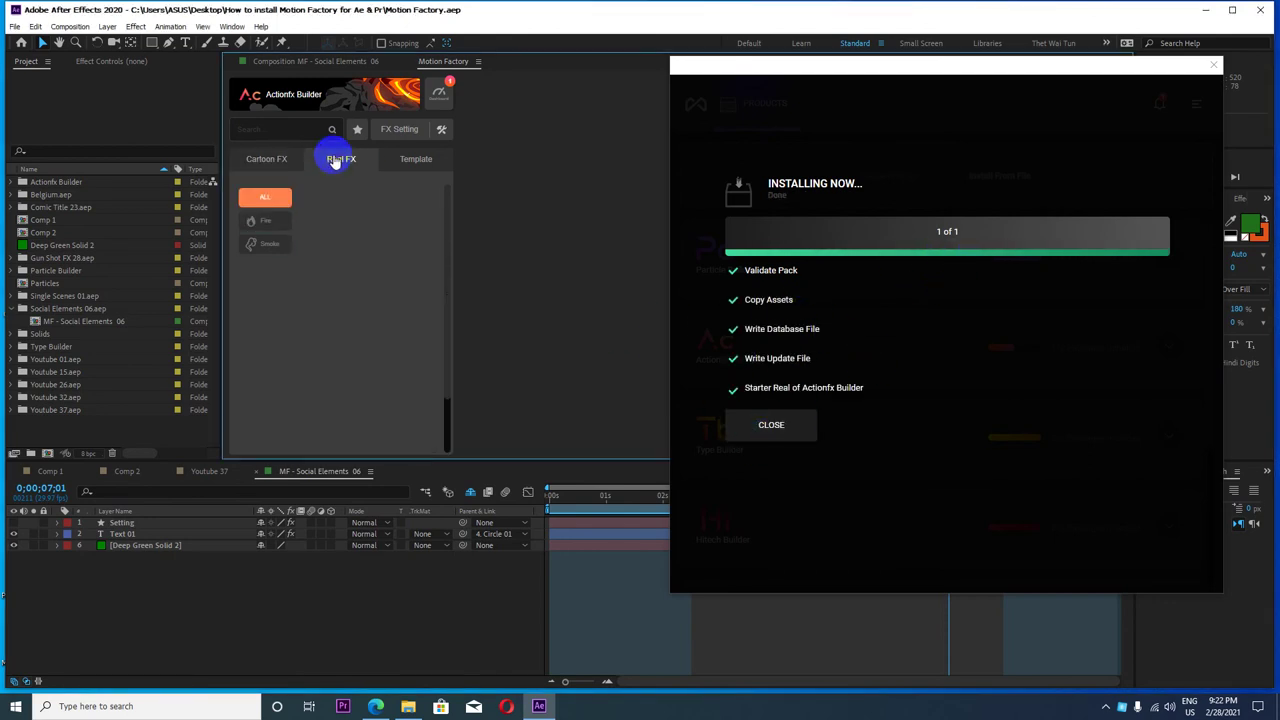
{"action": "left_click", "coordinate": [265, 221]}
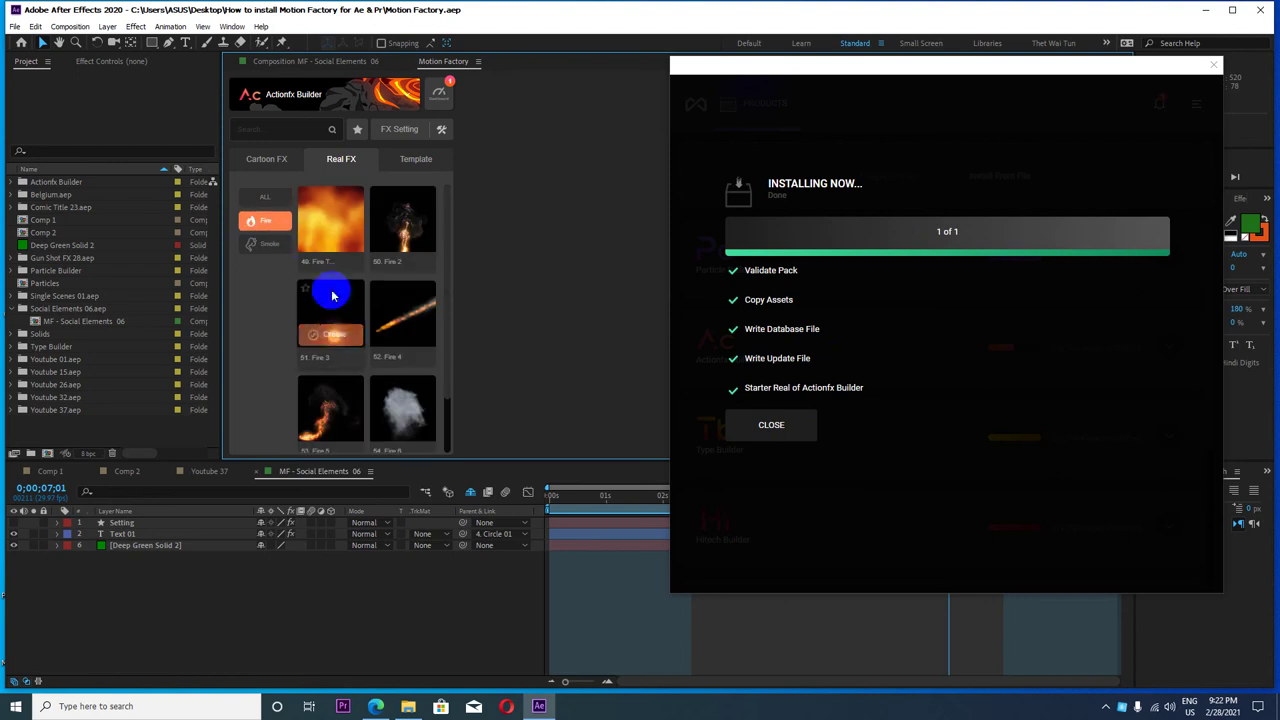
{"action": "left_click", "coordinate": [766, 432]}
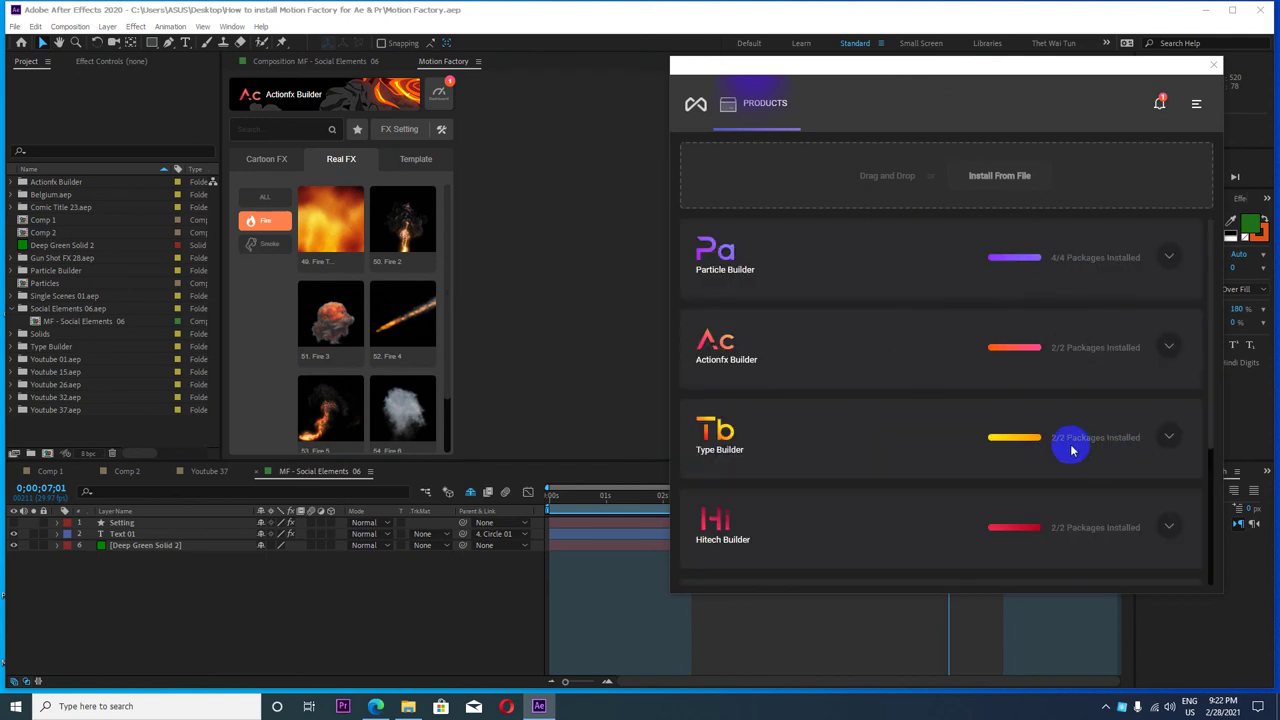
- Scroll the Motion Factory list and reposition the floating panel
{"action": "scroll", "coordinate": [1014, 443], "scroll_direction": "down", "scroll_amount": 2}
{"action": "scroll", "coordinate": [1128, 434], "scroll_direction": "down", "scroll_amount": 2}
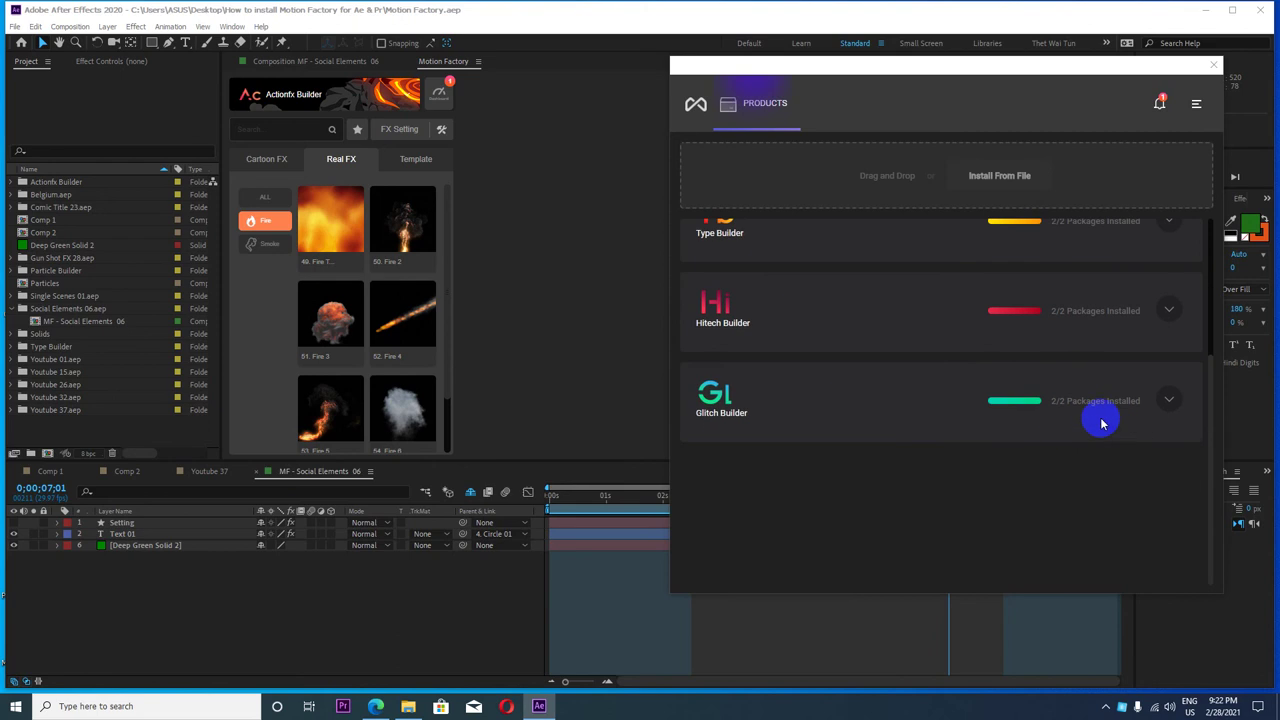
{"action": "scroll", "coordinate": [967, 425], "scroll_direction": "up", "scroll_amount": 3}
{"action": "scroll", "coordinate": [967, 425], "scroll_direction": "up", "scroll_amount": 1}
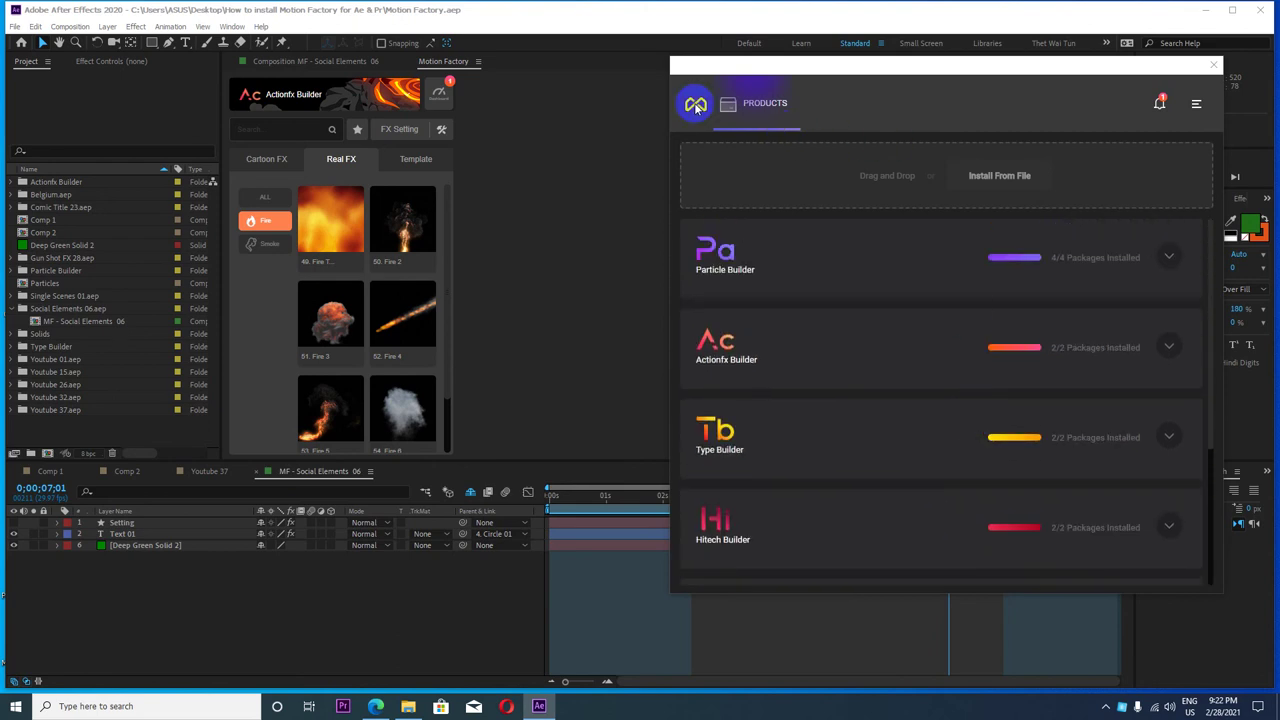
{"action": "left_click_drag", "start_coordinate": [1205, 63], "coordinate": [1110, 70]}
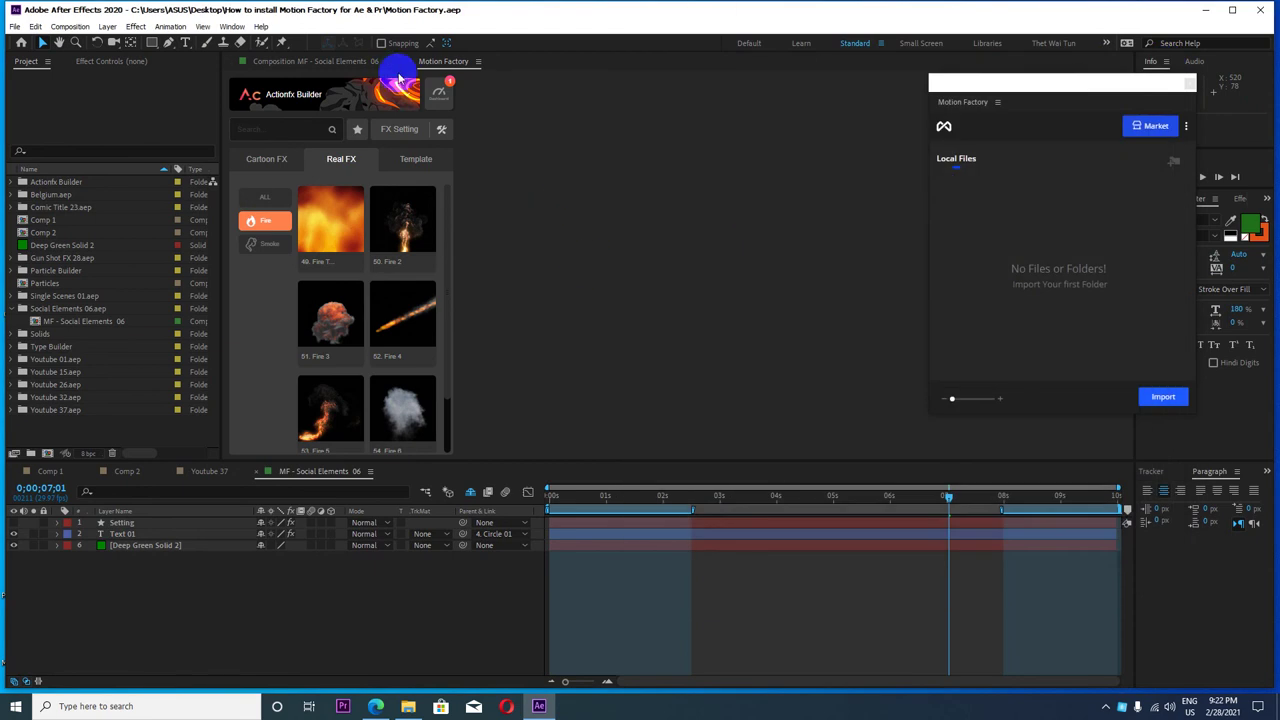
- Switch the viewer back to MF - Social Elements 06 and minimize After Effects
{"action": "left_click", "coordinate": [443, 63]}
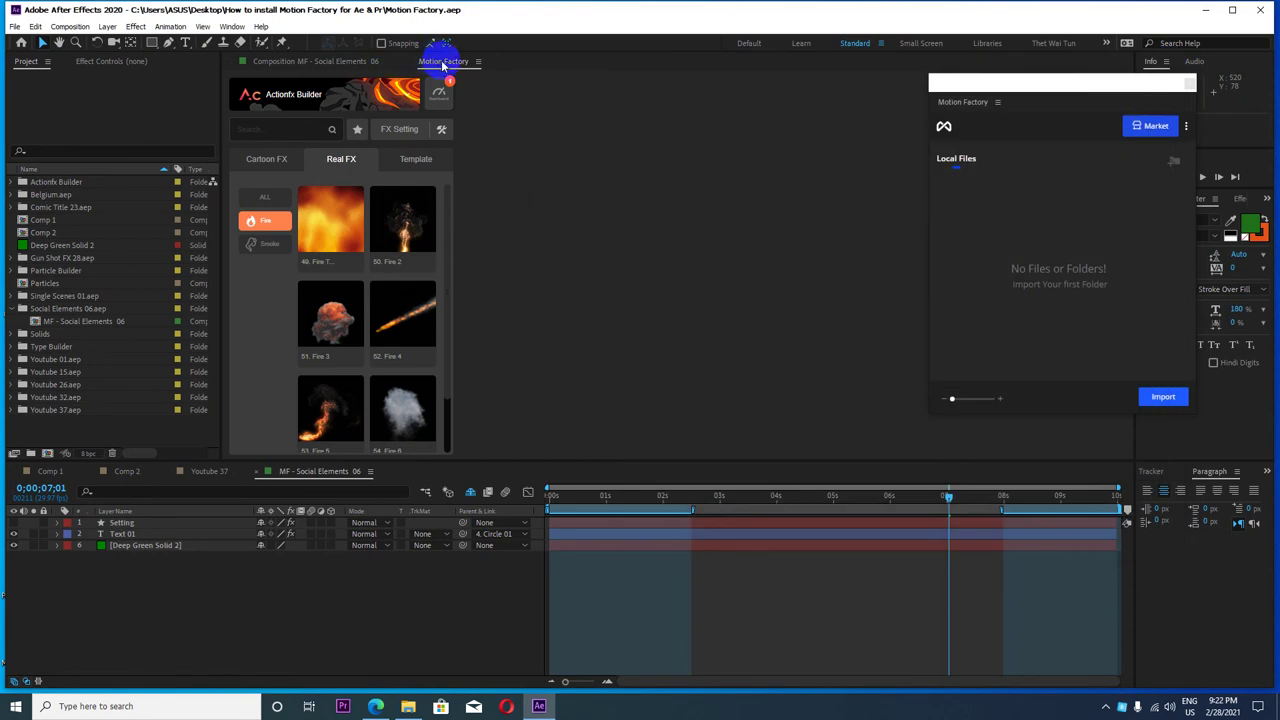
{"action": "left_click", "coordinate": [325, 61]}
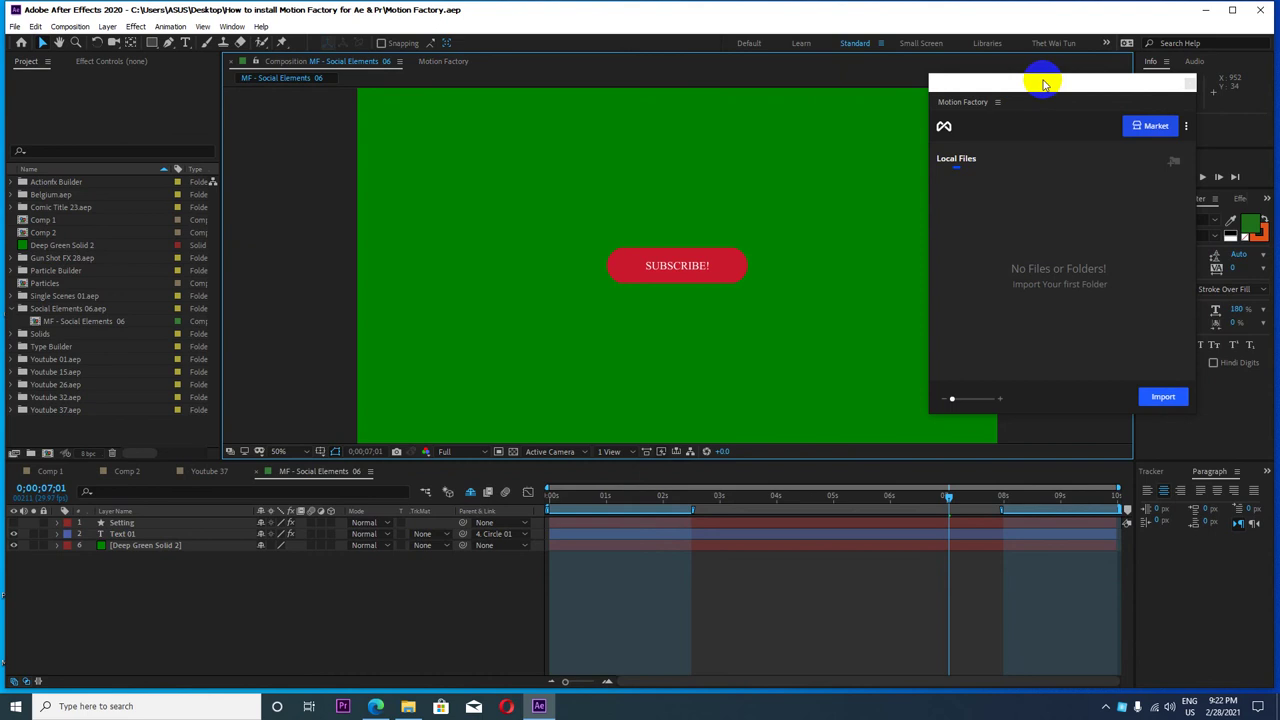
{"action": "left_click_drag", "start_coordinate": [1042, 84], "coordinate": [1026, 89]}
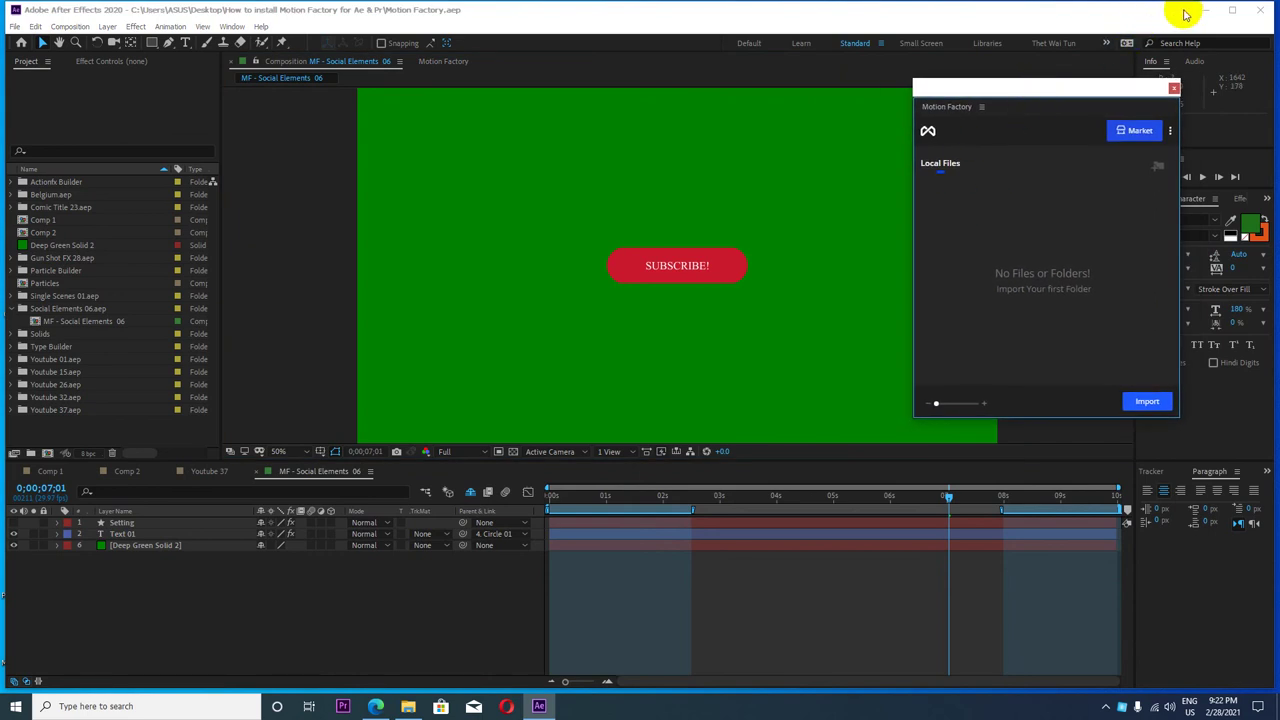
{"action": "left_click", "coordinate": [1204, 9]}
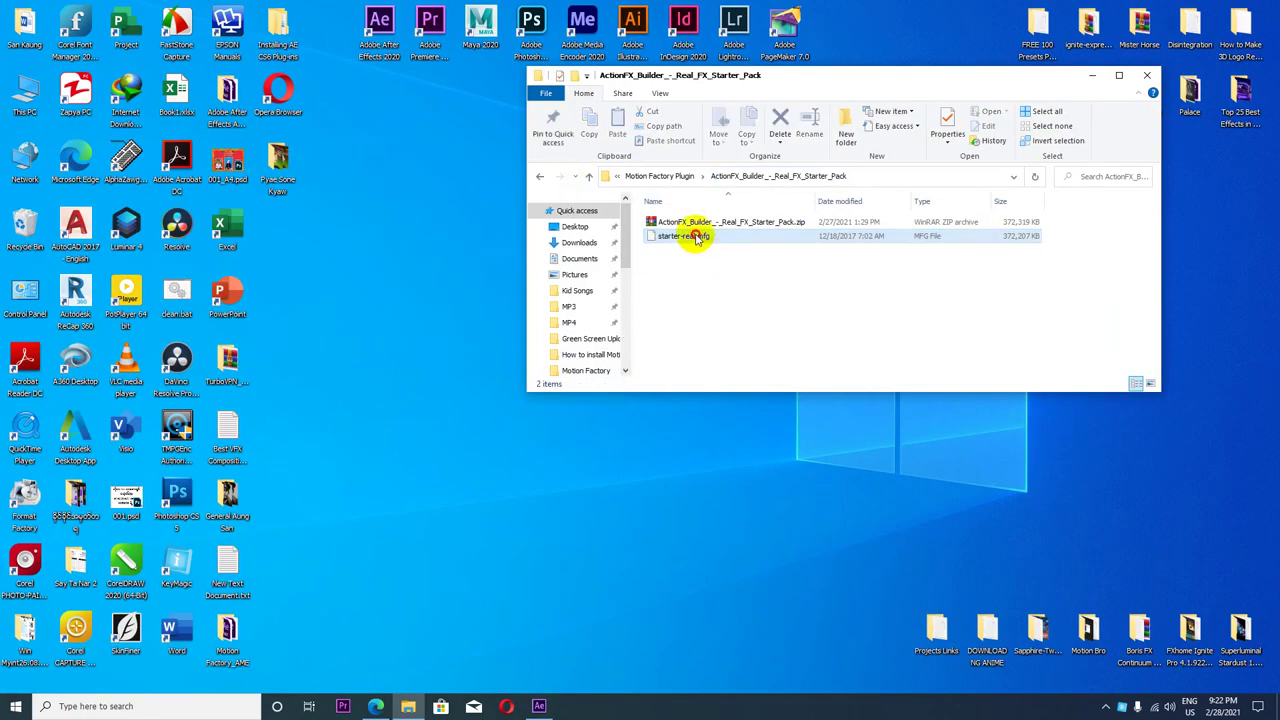
- Delete starter-real.mfg and go back to the How to install Motion Factory folder
{"action": "left_click", "coordinate": [779, 120]}
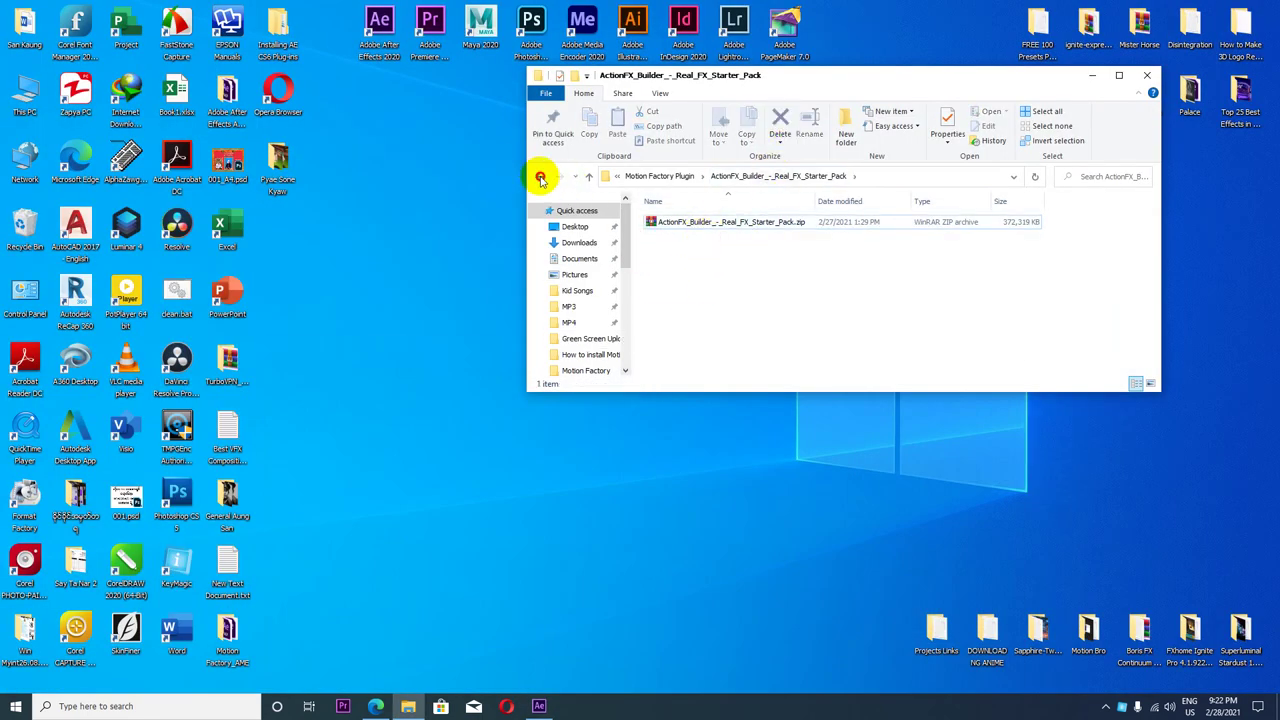
{"action": "left_click", "coordinate": [539, 176]}
{"action": "left_click", "coordinate": [539, 176]}
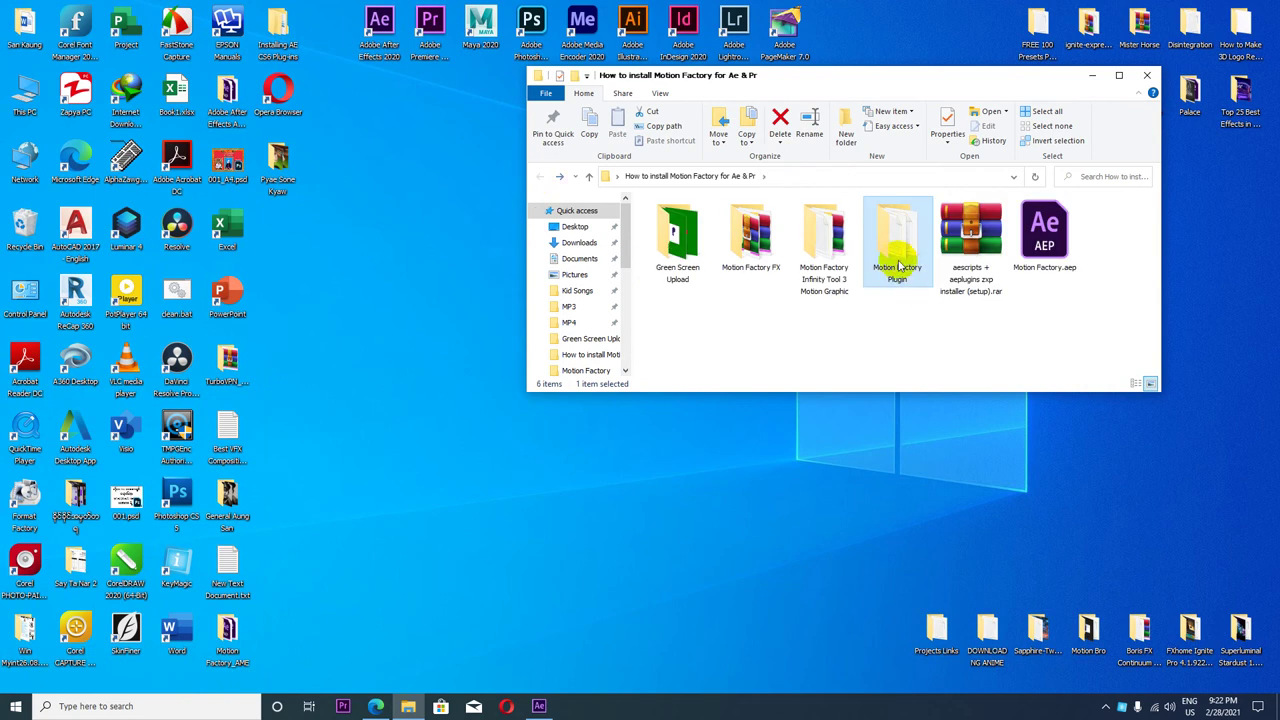
- Open Motion Factory Infinity Tool 3 Motion Graphic, select both CC2019 folders, and return to After Effects
{"action": "double_click", "coordinate": [823, 235]}
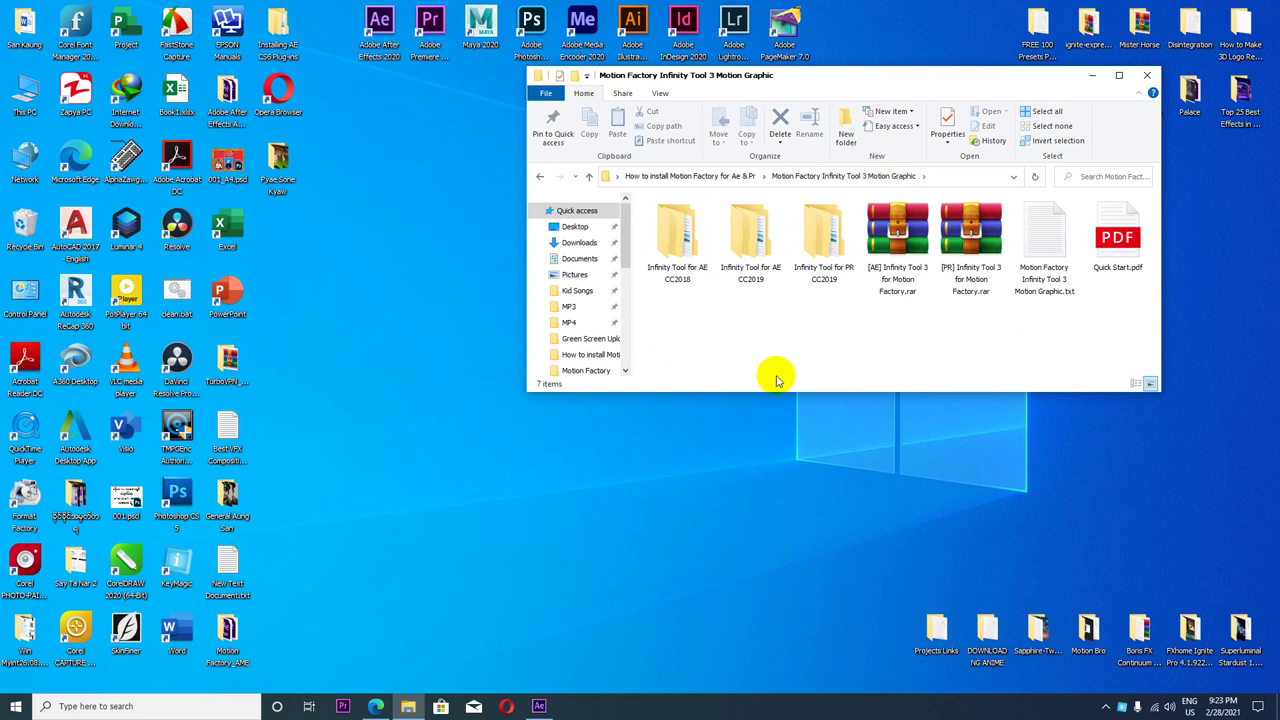
{"action": "left_click", "coordinate": [765, 281]}
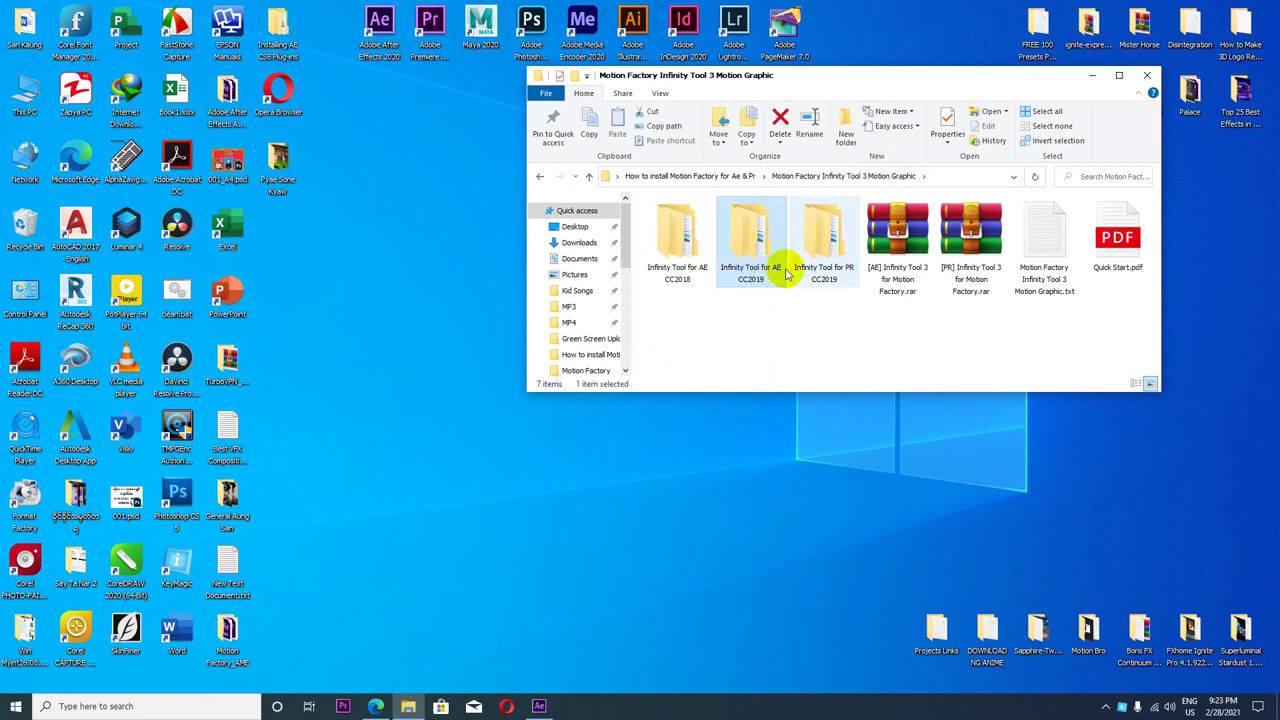
{"action": "left_click_drag", "start_coordinate": [837, 304], "coordinate": [741, 248]}
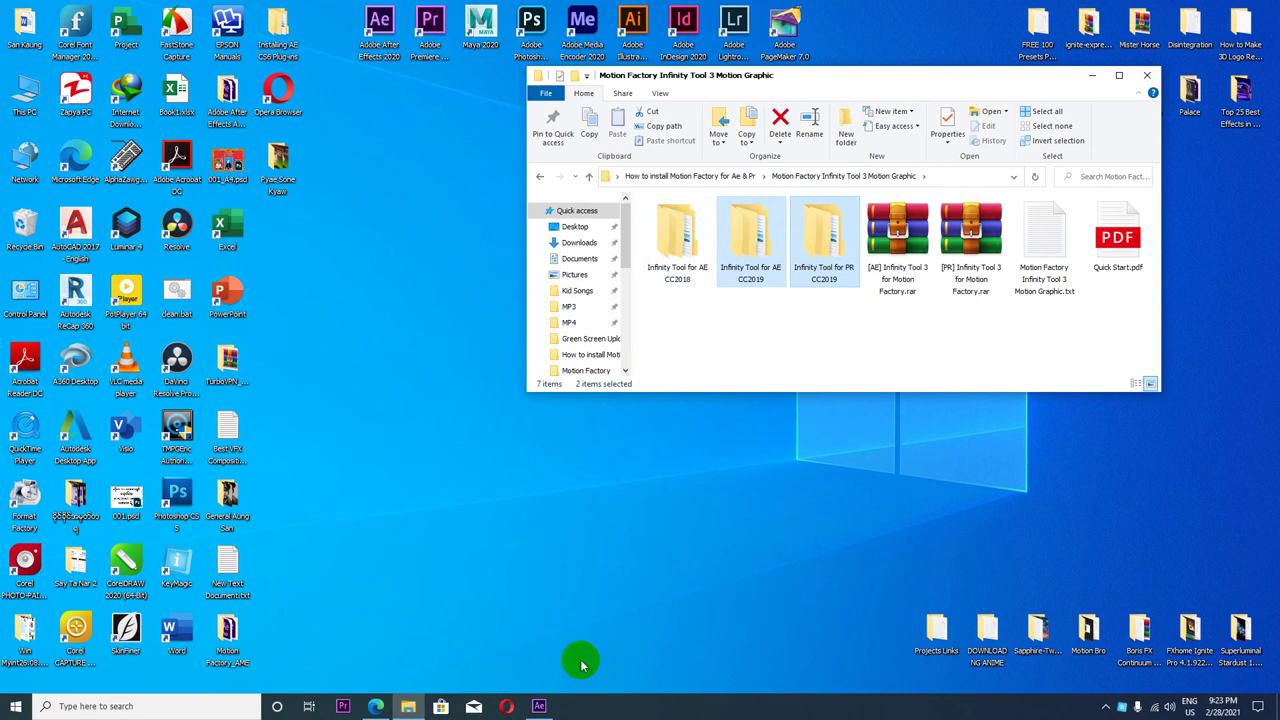
{"action": "left_click", "coordinate": [538, 703]}
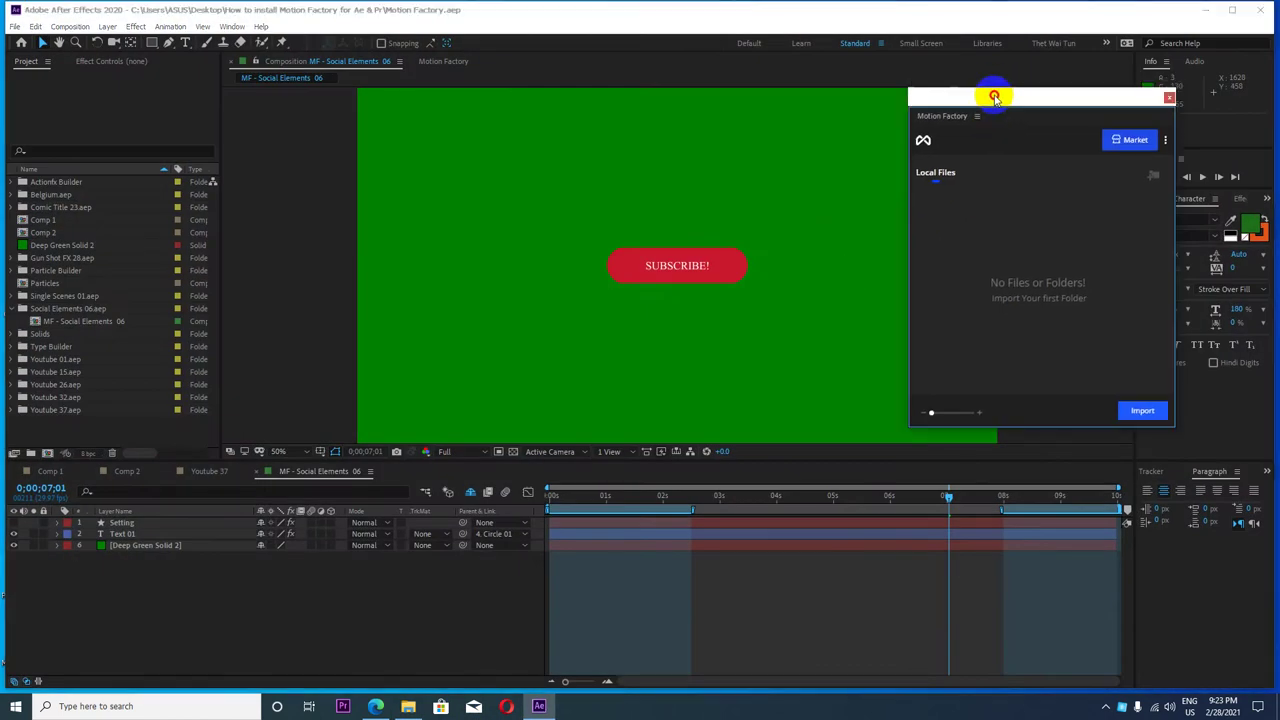
- Close the floating Motion Factory panel and check the composition viewer's menus
{"action": "left_click_drag", "start_coordinate": [993, 88], "coordinate": [999, 101]}
{"action": "left_click", "coordinate": [1179, 103]}
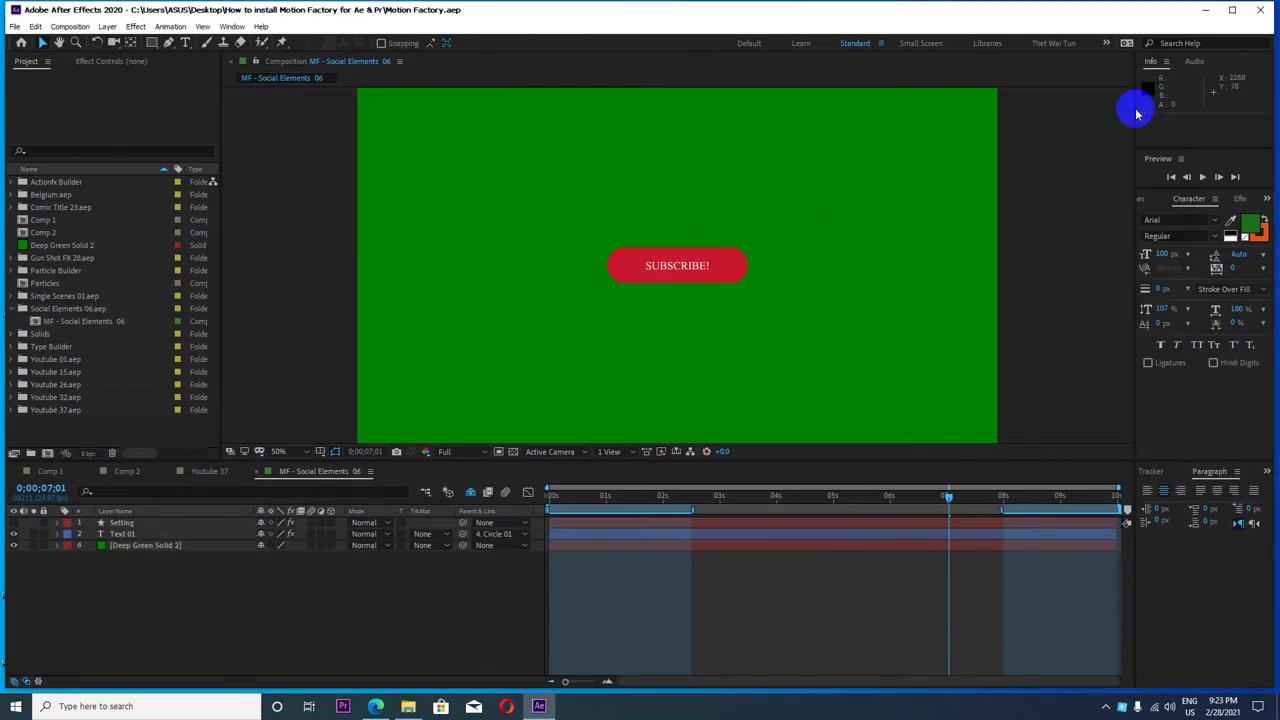
{"action": "left_click", "coordinate": [396, 62]}
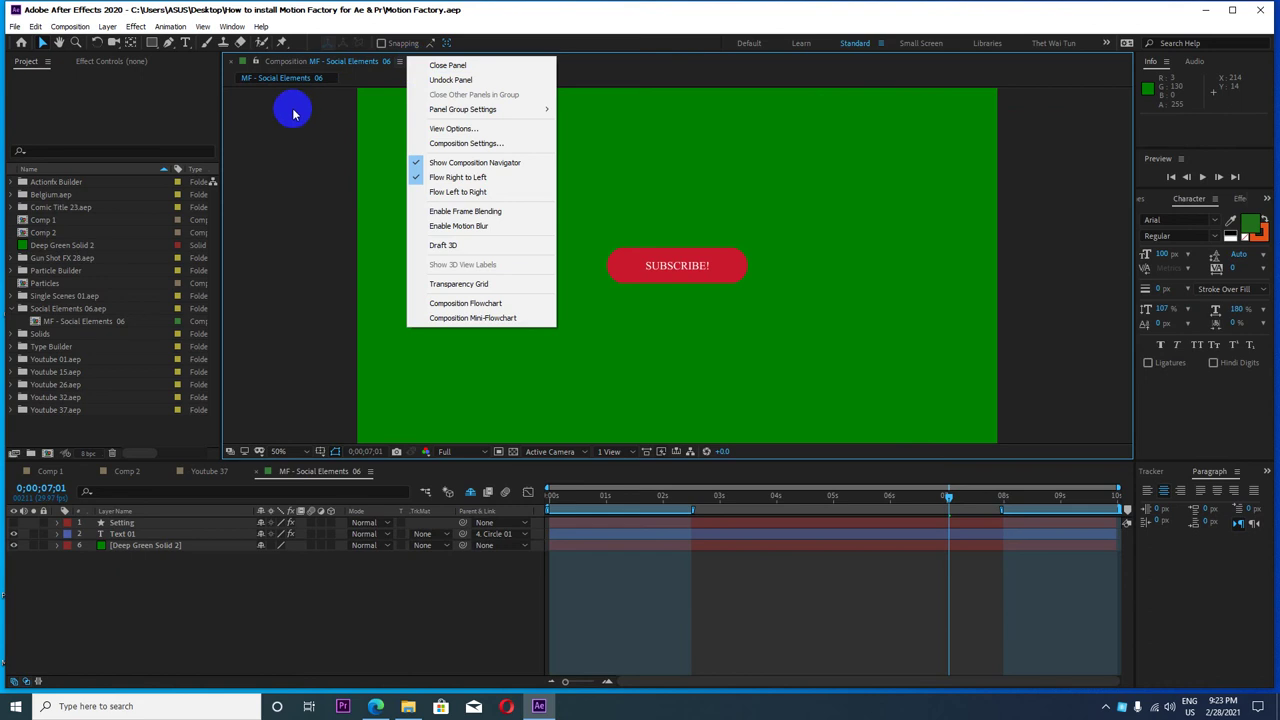
{"action": "left_click", "coordinate": [395, 78]}
{"action": "left_click", "coordinate": [335, 62]}
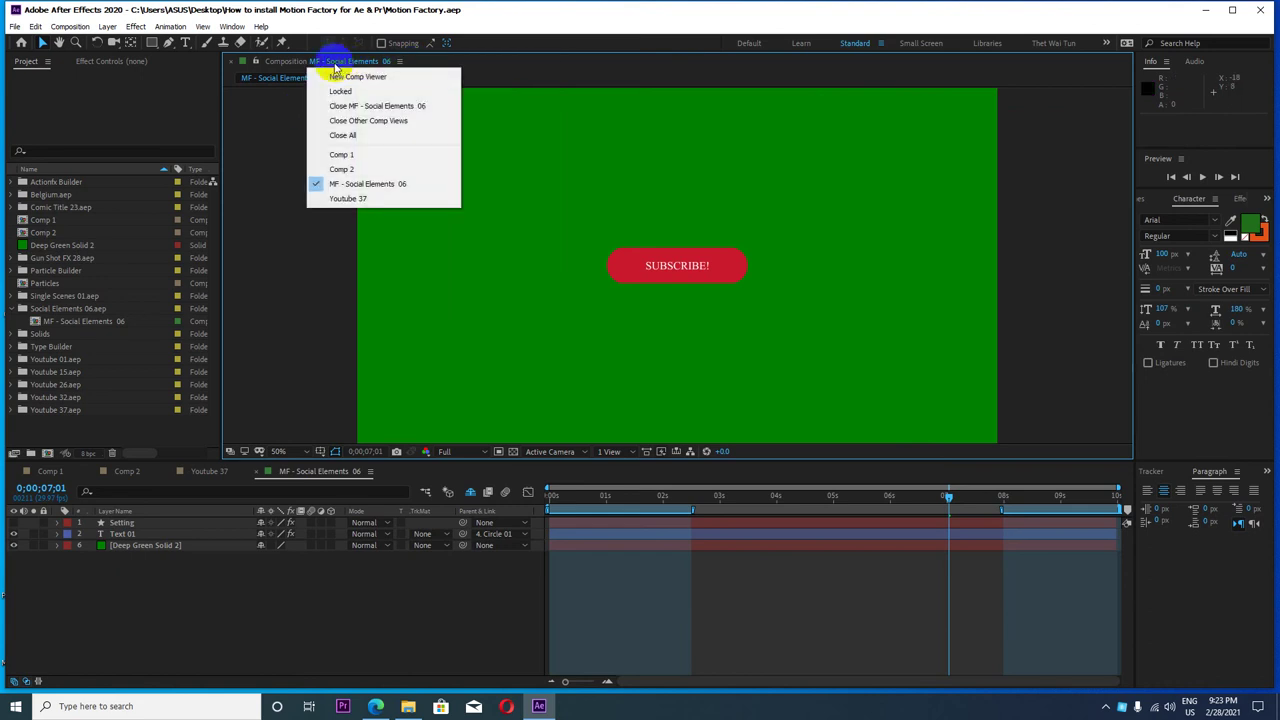
{"action": "left_click", "coordinate": [258, 62]}
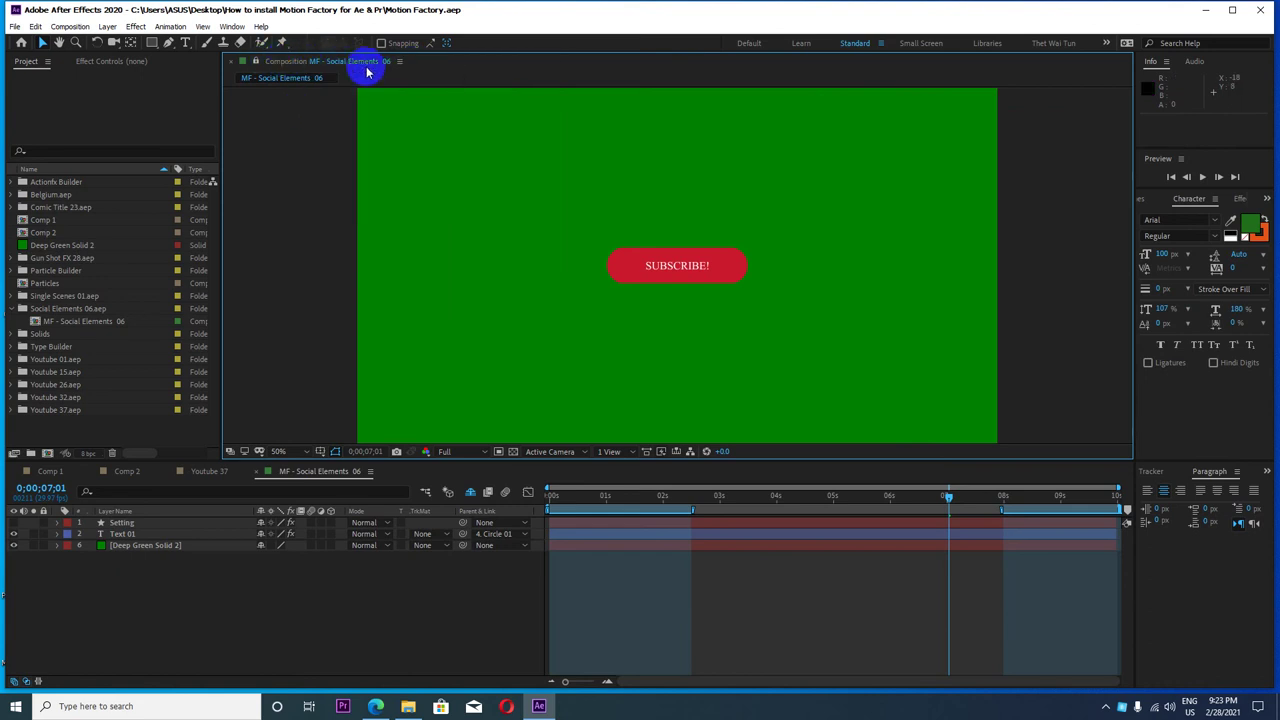
- Open the Motion Factory extension as a docked panel via Window > Extensions
{"action": "left_click", "coordinate": [232, 26]}
{"action": "mouse_move", "coordinate": [420, 92]}
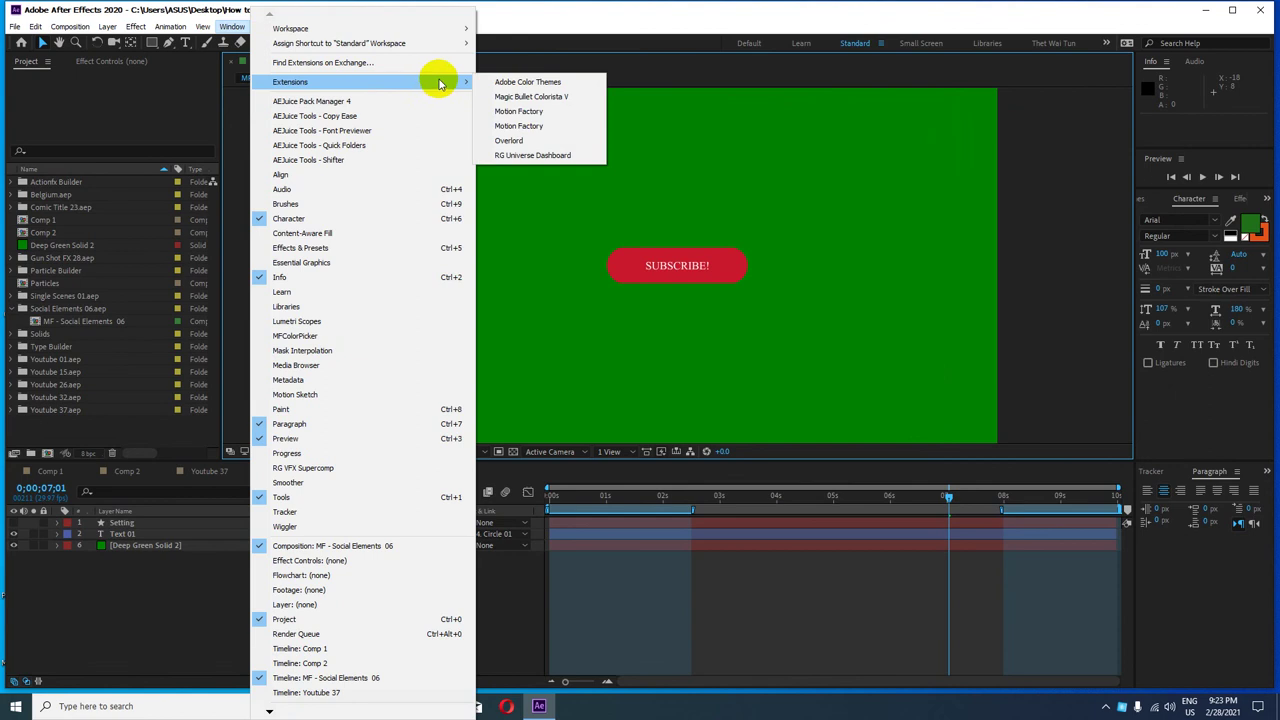
{"action": "left_click", "coordinate": [522, 110]}
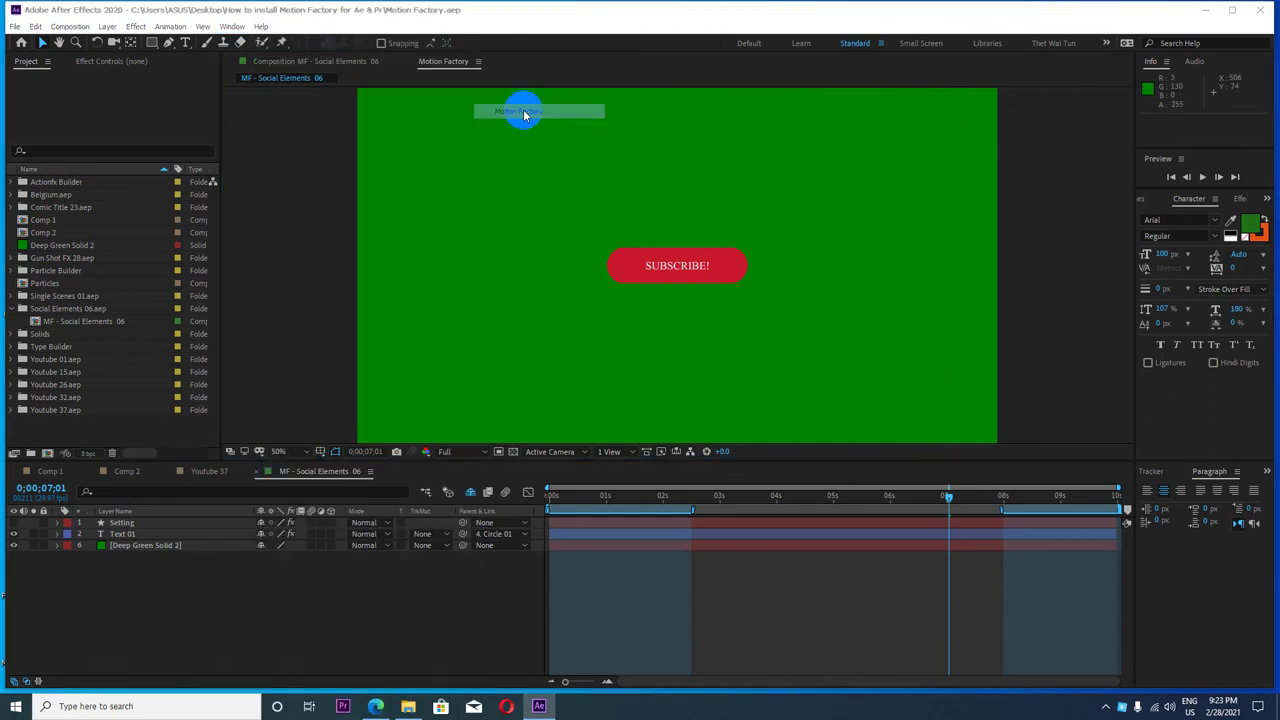
{"action": "left_click", "coordinate": [481, 61]}
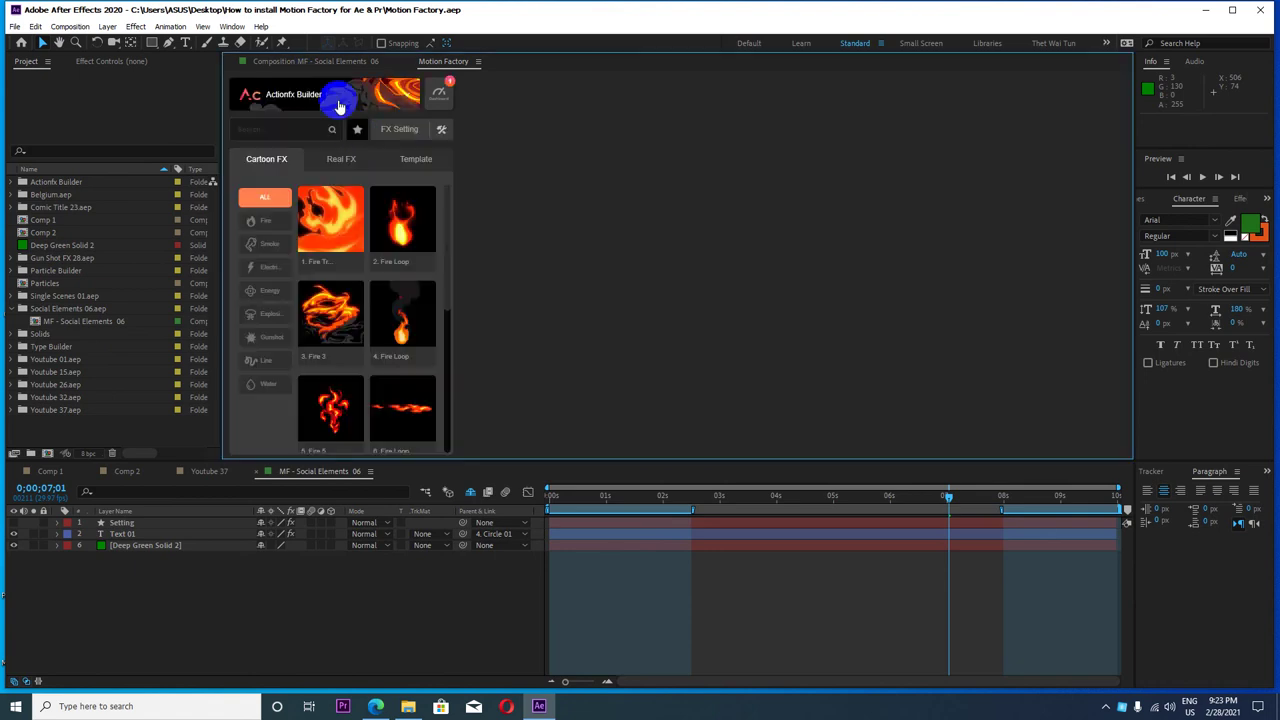
- Open a floating Motion Factory window, move it right, minimize, and select both CC2019 folders
{"action": "left_click", "coordinate": [235, 26]}
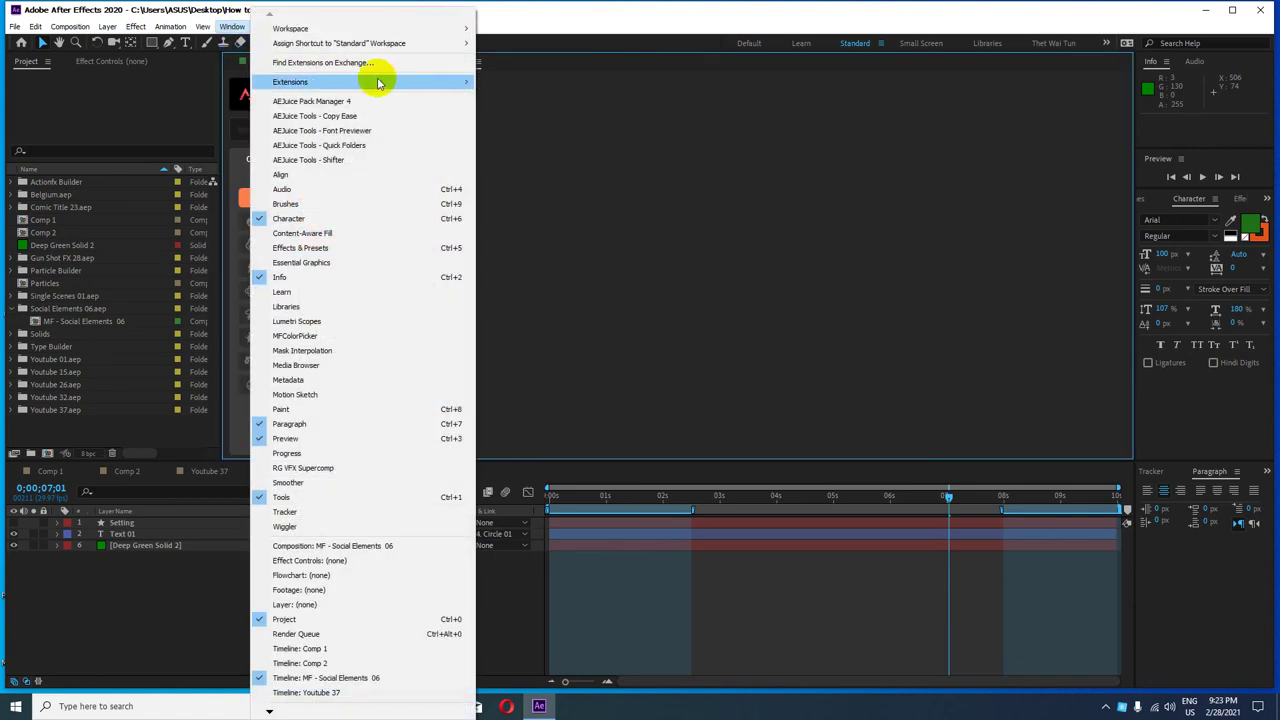
{"action": "mouse_move", "coordinate": [432, 80]}
{"action": "left_click", "coordinate": [510, 127]}
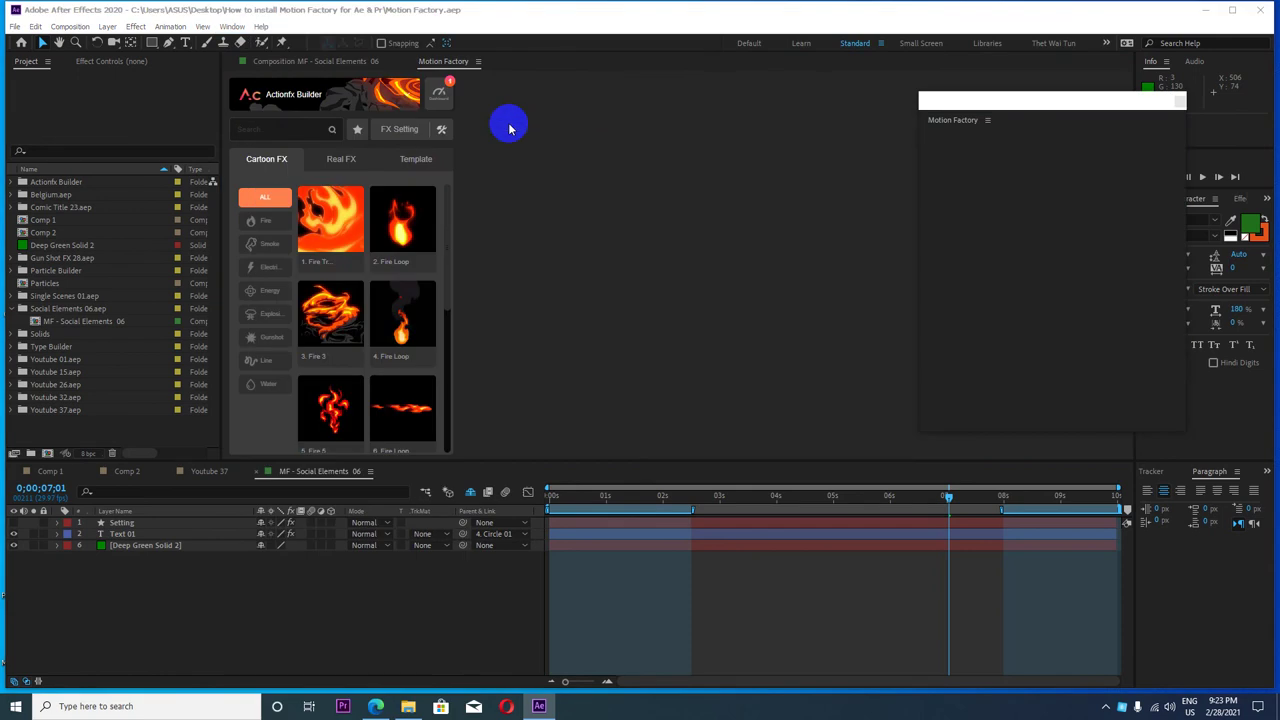
{"action": "left_click_drag", "start_coordinate": [1051, 114], "coordinate": [1085, 97]}
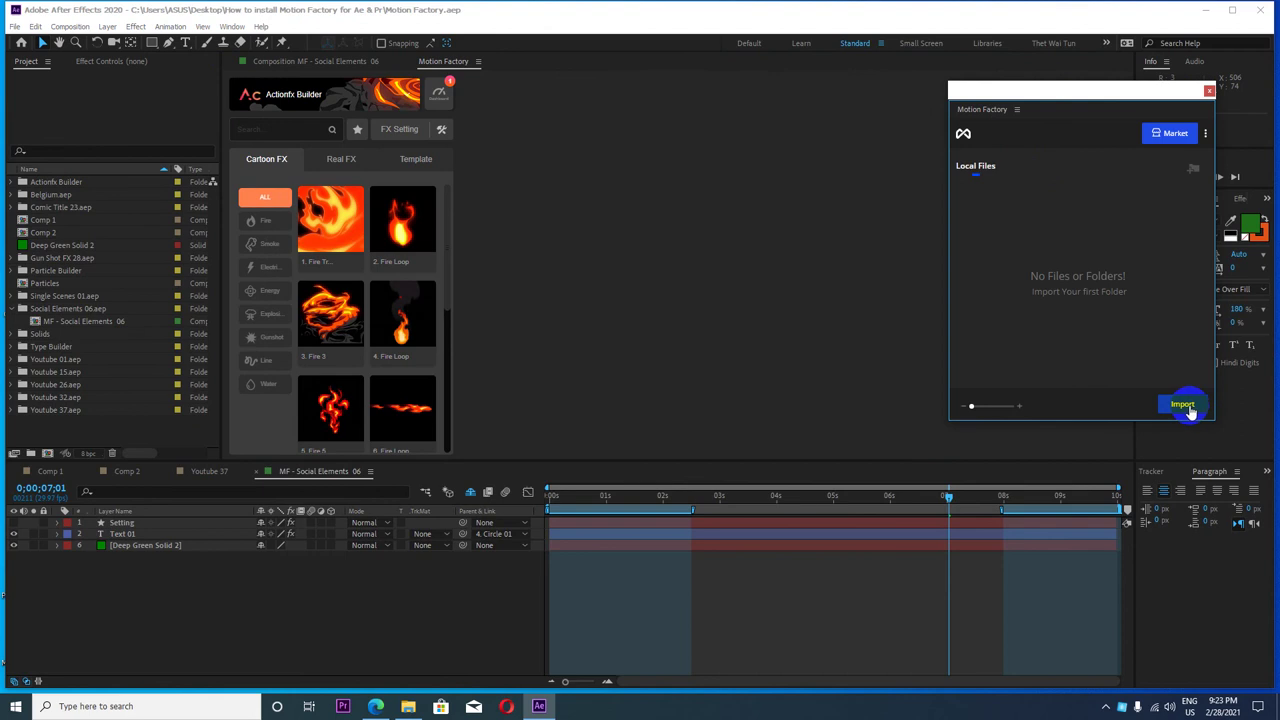
{"action": "left_click", "coordinate": [1213, 9]}
{"action": "left_click_drag", "start_coordinate": [737, 271], "coordinate": [816, 310]}
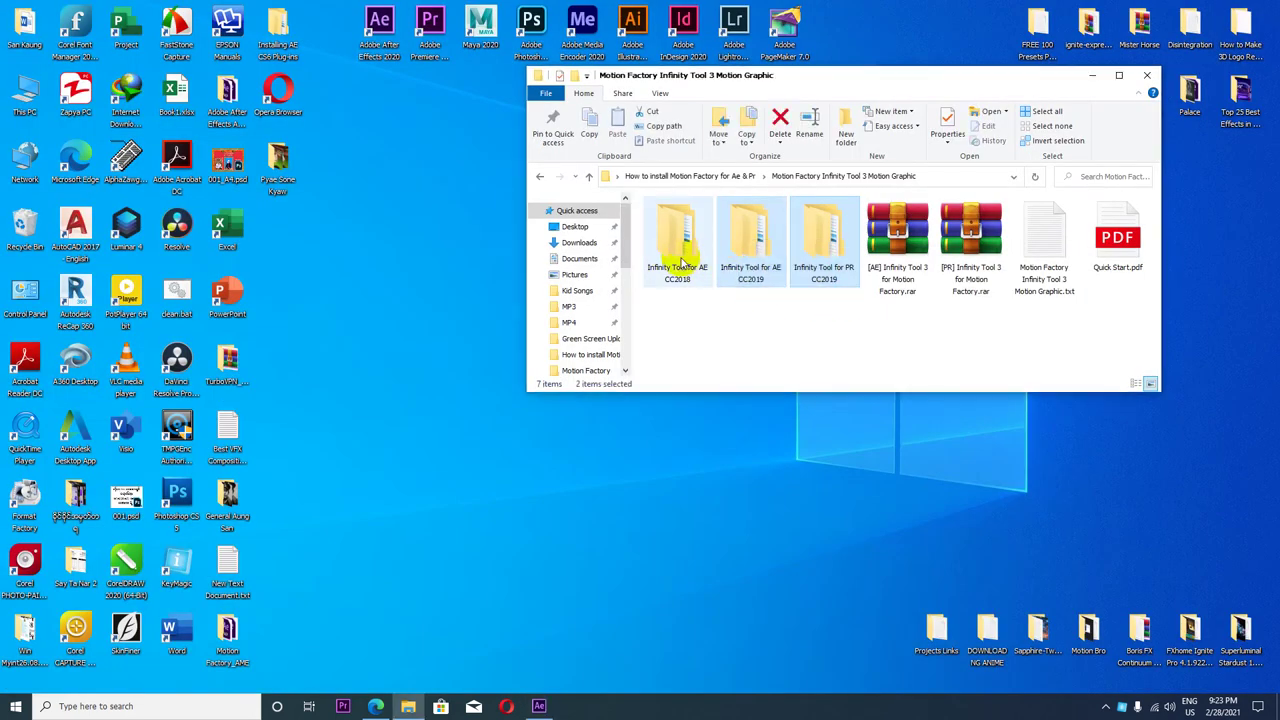
- Reselect the CC2019 folders, then open Motion Factory FX and select the FX Master folders
{"action": "left_click_drag", "start_coordinate": [829, 320], "coordinate": [755, 255]}
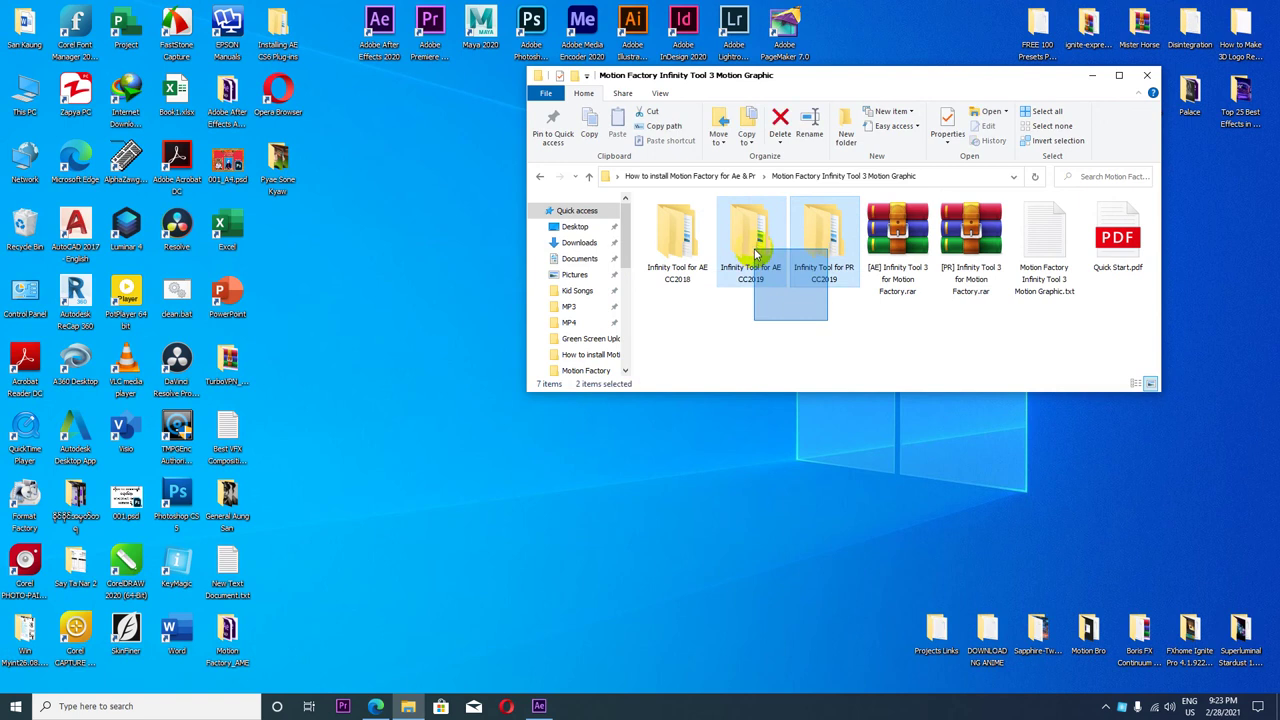
{"action": "left_click", "coordinate": [757, 253]}
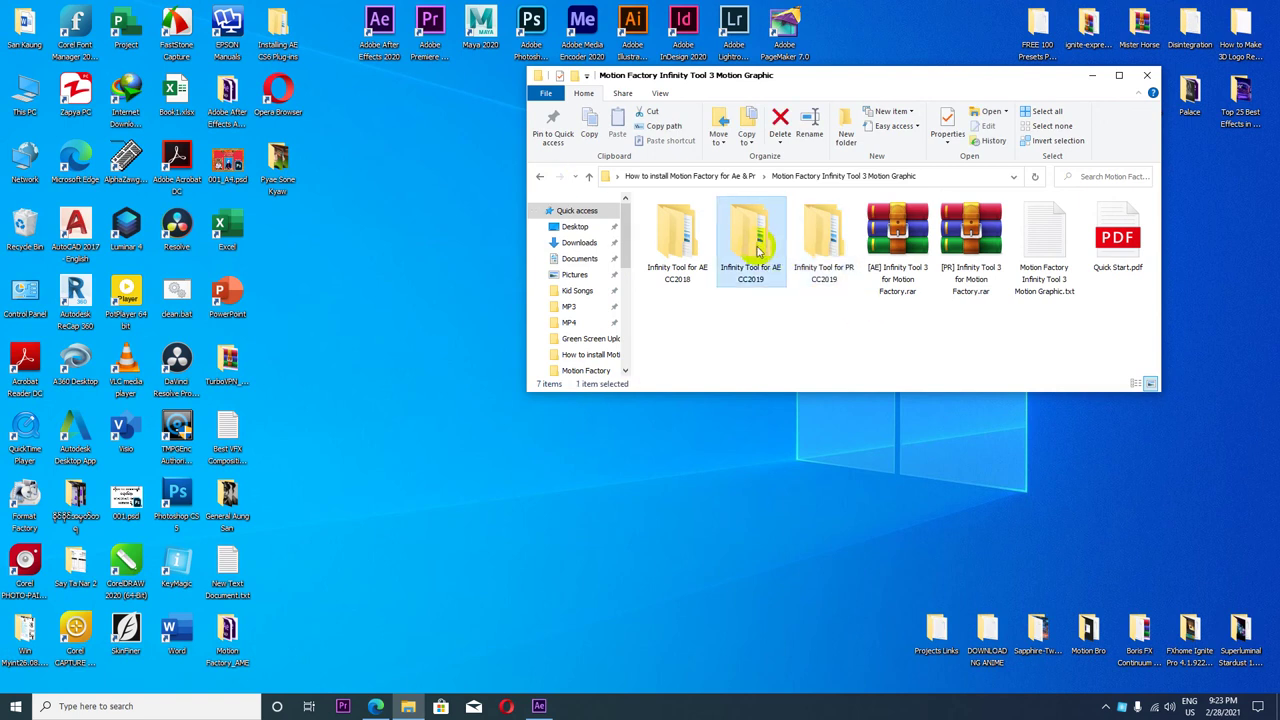
{"action": "left_click", "coordinate": [539, 176]}
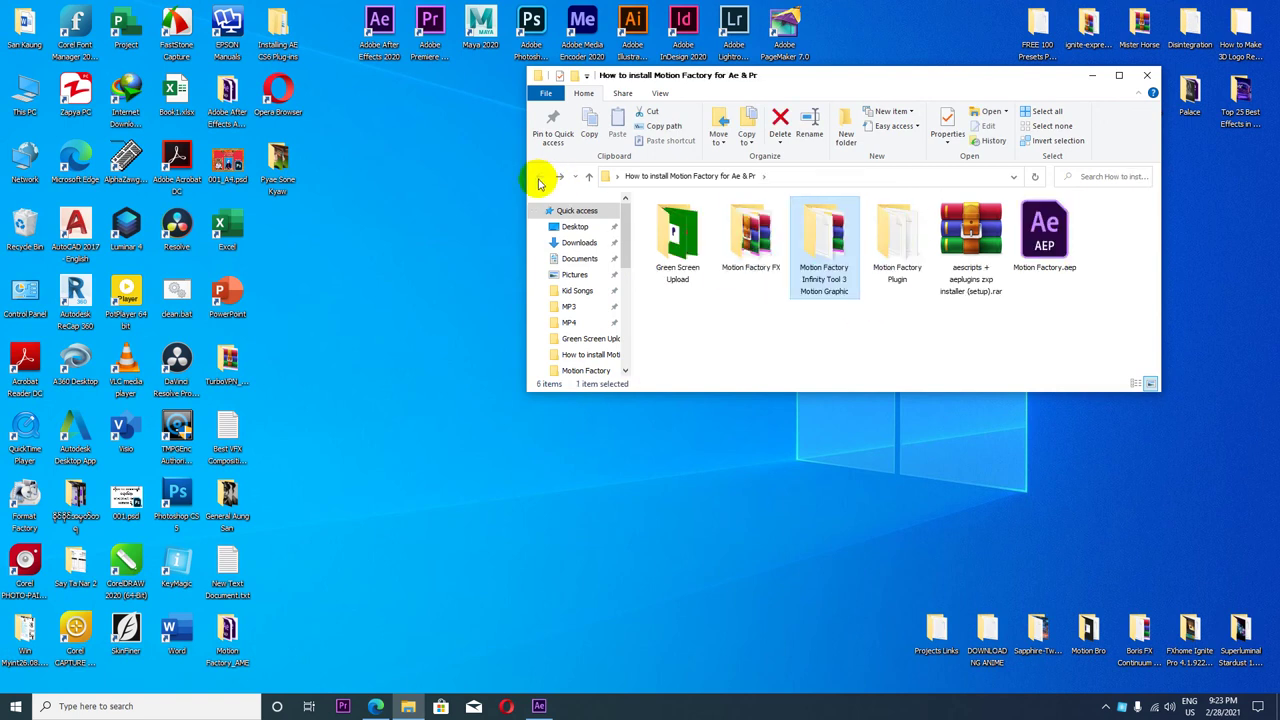
{"action": "double_click", "coordinate": [755, 237]}
{"action": "left_click_drag", "start_coordinate": [760, 289], "coordinate": [651, 229]}
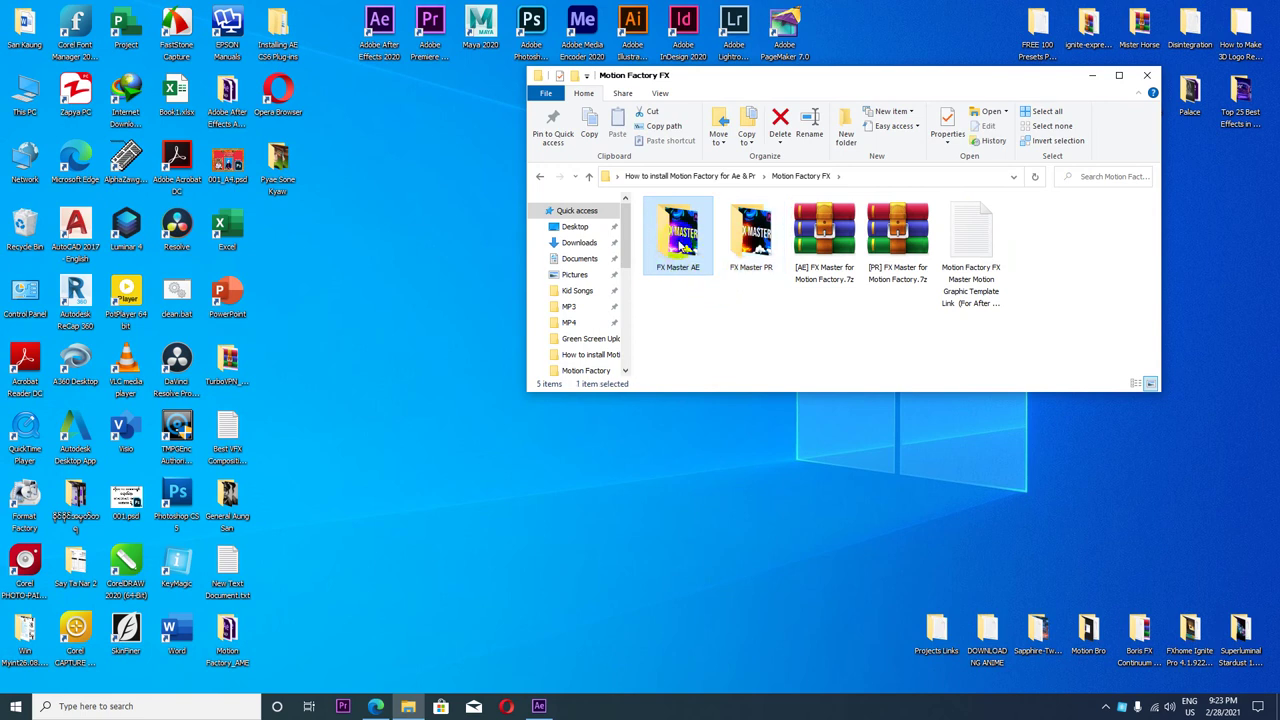
{"action": "left_click", "coordinate": [740, 245]}
- Reopen Motion Factory FX, select FX Master AE and PR, and switch back to After Effects
{"action": "left_click", "coordinate": [541, 178]}
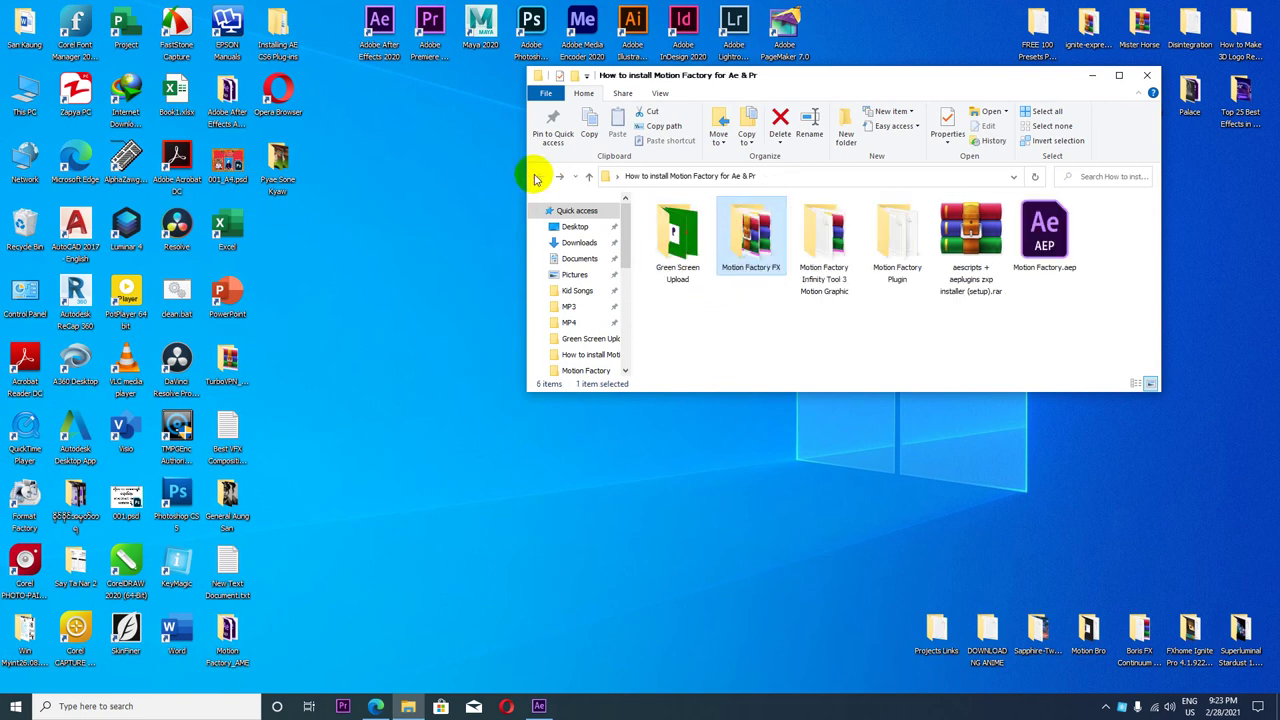
{"action": "double_click", "coordinate": [830, 235]}
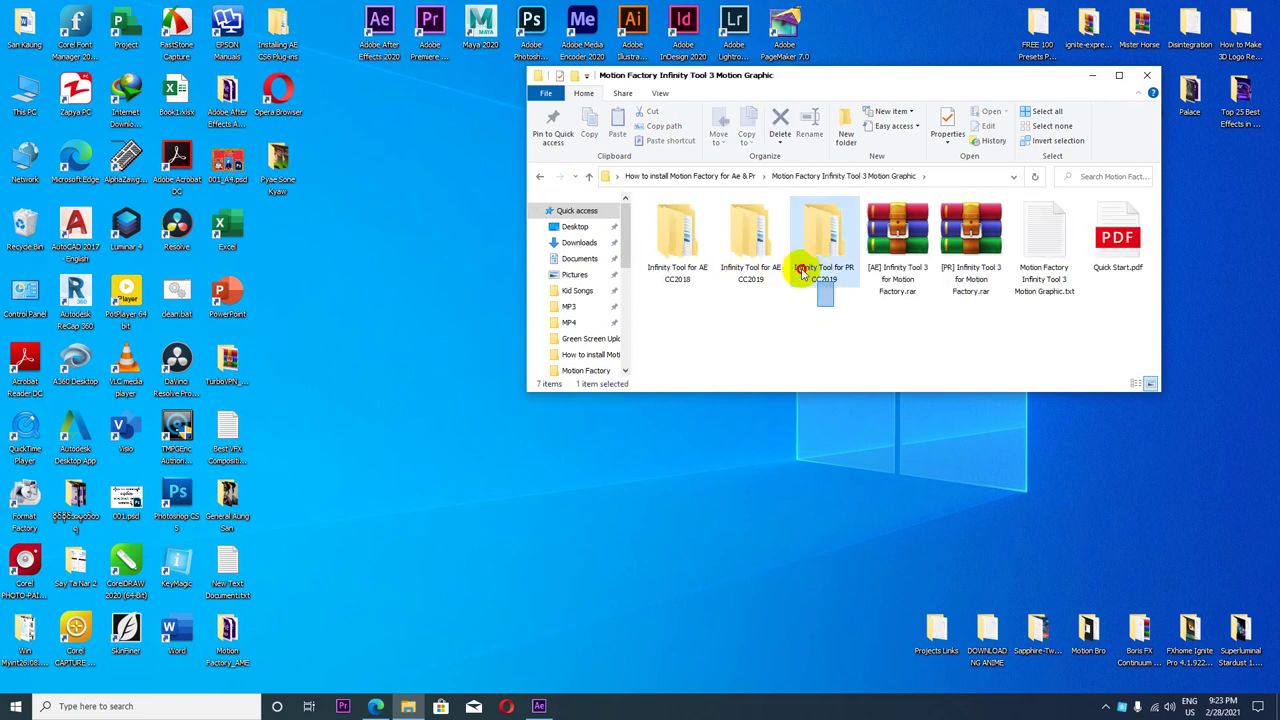
{"action": "left_click", "coordinate": [589, 176]}
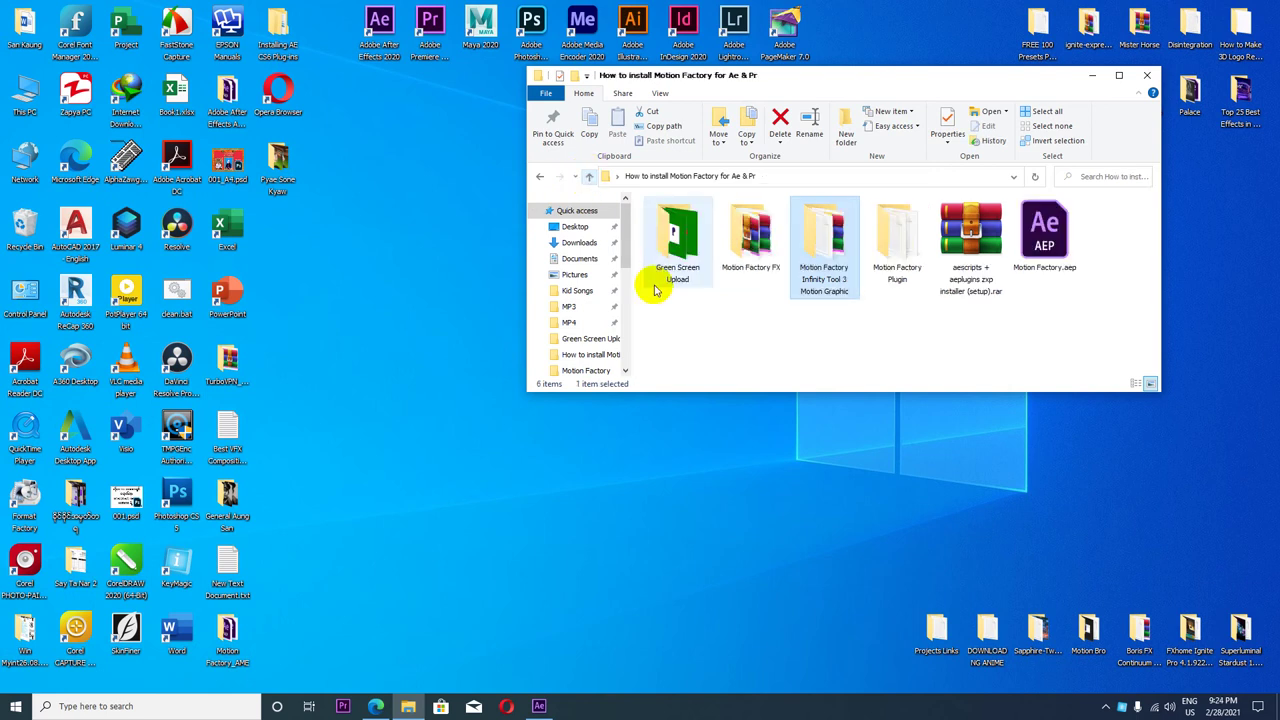
{"action": "double_click", "coordinate": [745, 250]}
{"action": "mouse_move", "coordinate": [775, 298]}
{"action": "left_mouse_down"}
{"action": "mouse_move", "coordinate": [690, 243]}
{"action": "mouse_move", "coordinate": [729, 320]}
{"action": "left_mouse_up"}
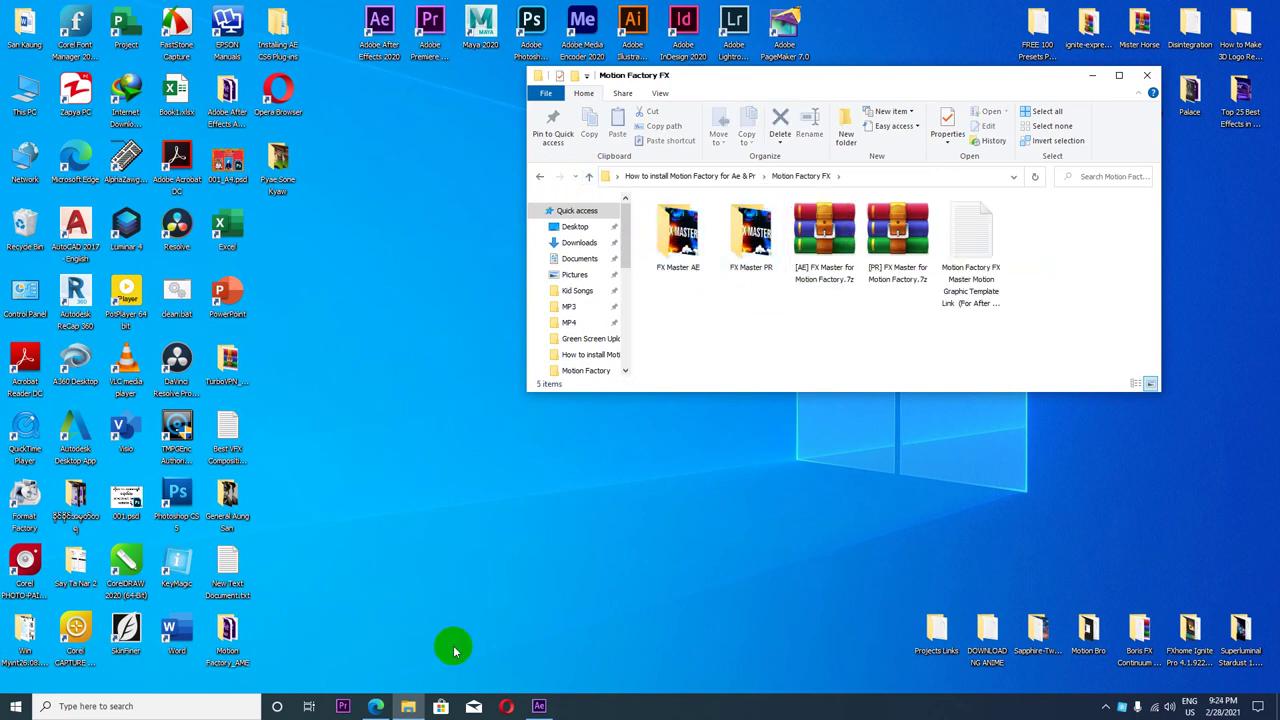
{"action": "left_click", "coordinate": [539, 706]}
- Import the Motion Factory FX > FX Master AE folder into Local Files and widen the panel
{"action": "left_click", "coordinate": [1167, 412]}
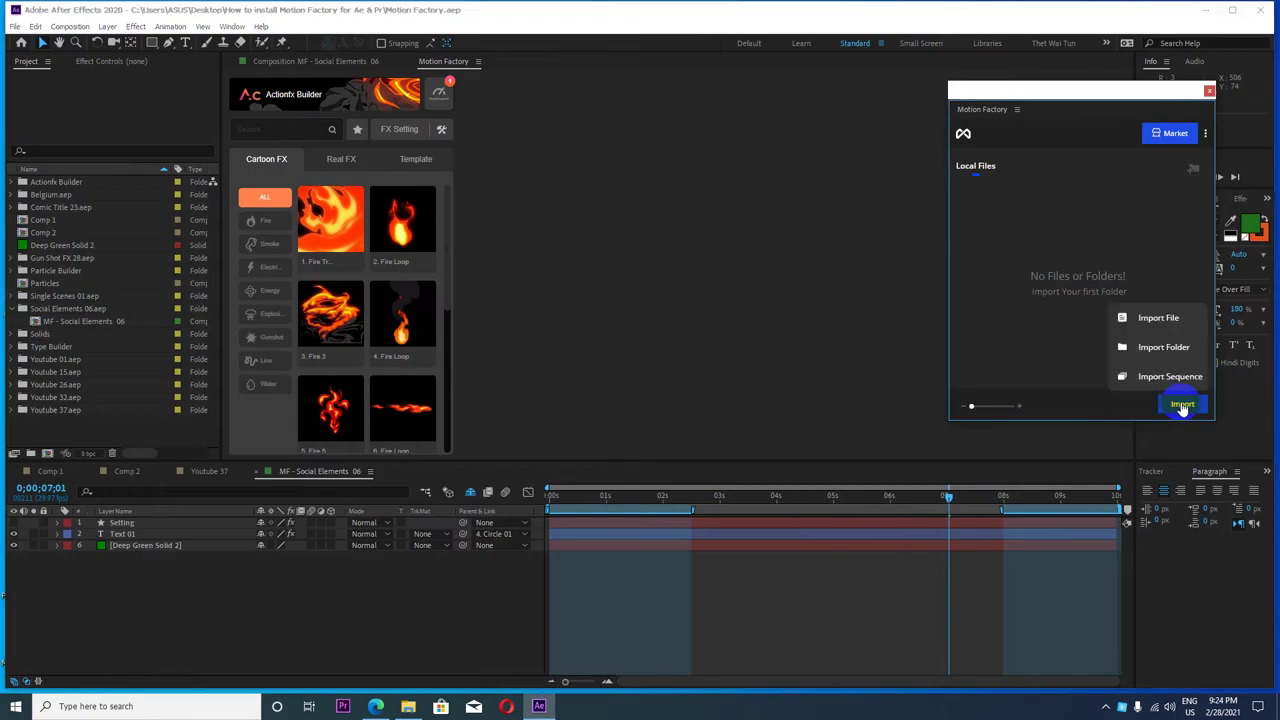
{"action": "left_click", "coordinate": [1163, 348]}
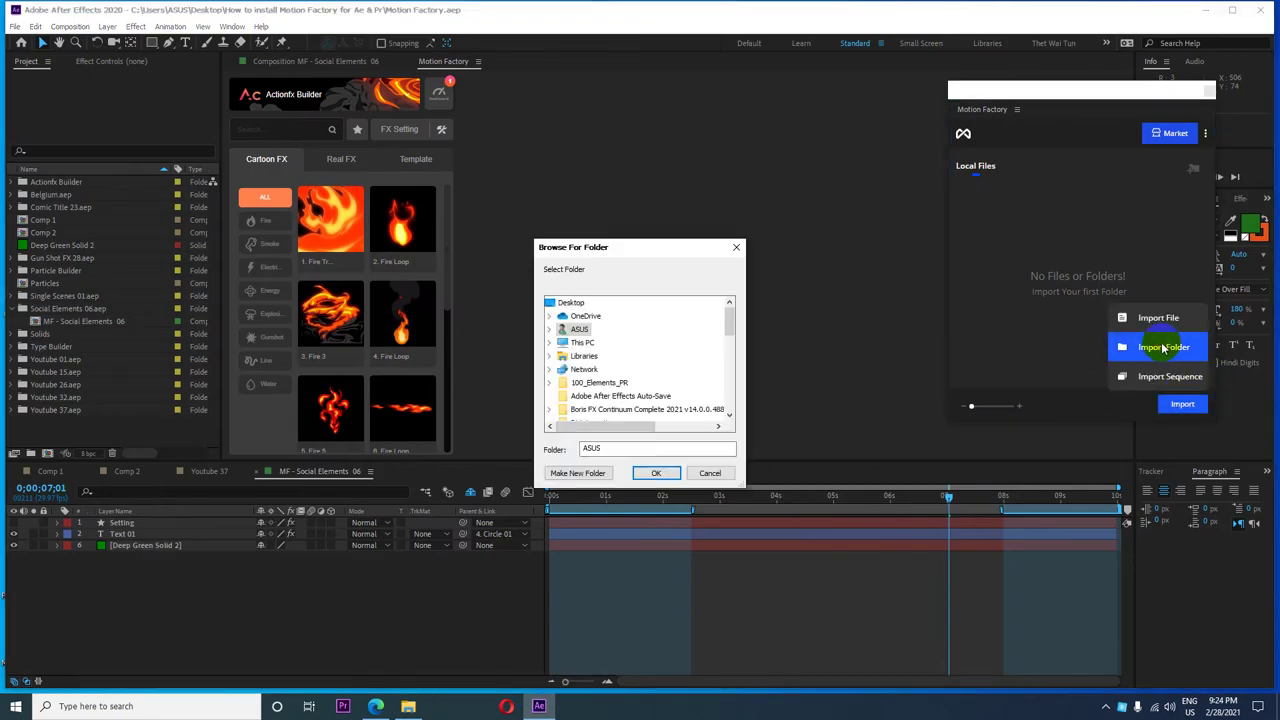
{"action": "left_click_drag", "start_coordinate": [669, 250], "coordinate": [654, 137]}
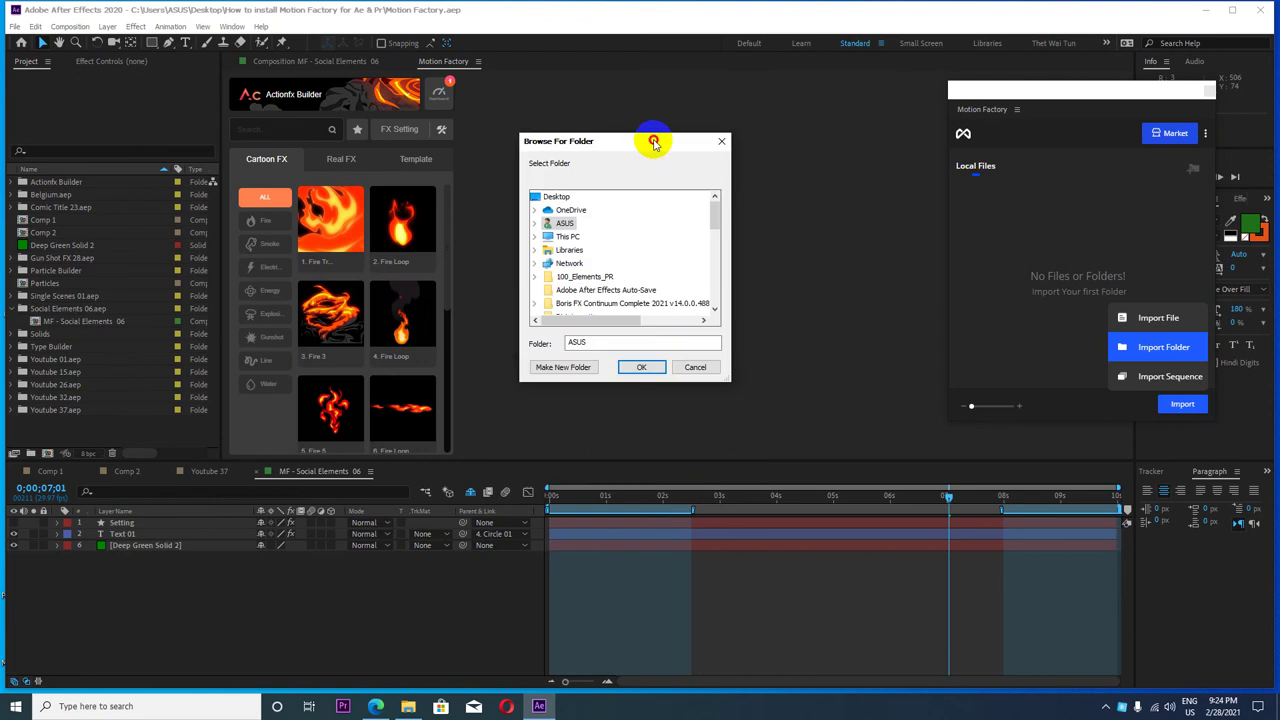
{"action": "scroll", "coordinate": [571, 277], "scroll_direction": "down", "scroll_amount": 10}
{"action": "scroll", "coordinate": [632, 279], "scroll_direction": "down", "scroll_amount": 5}
{"action": "scroll", "coordinate": [632, 272], "scroll_direction": "up", "scroll_amount": 1}
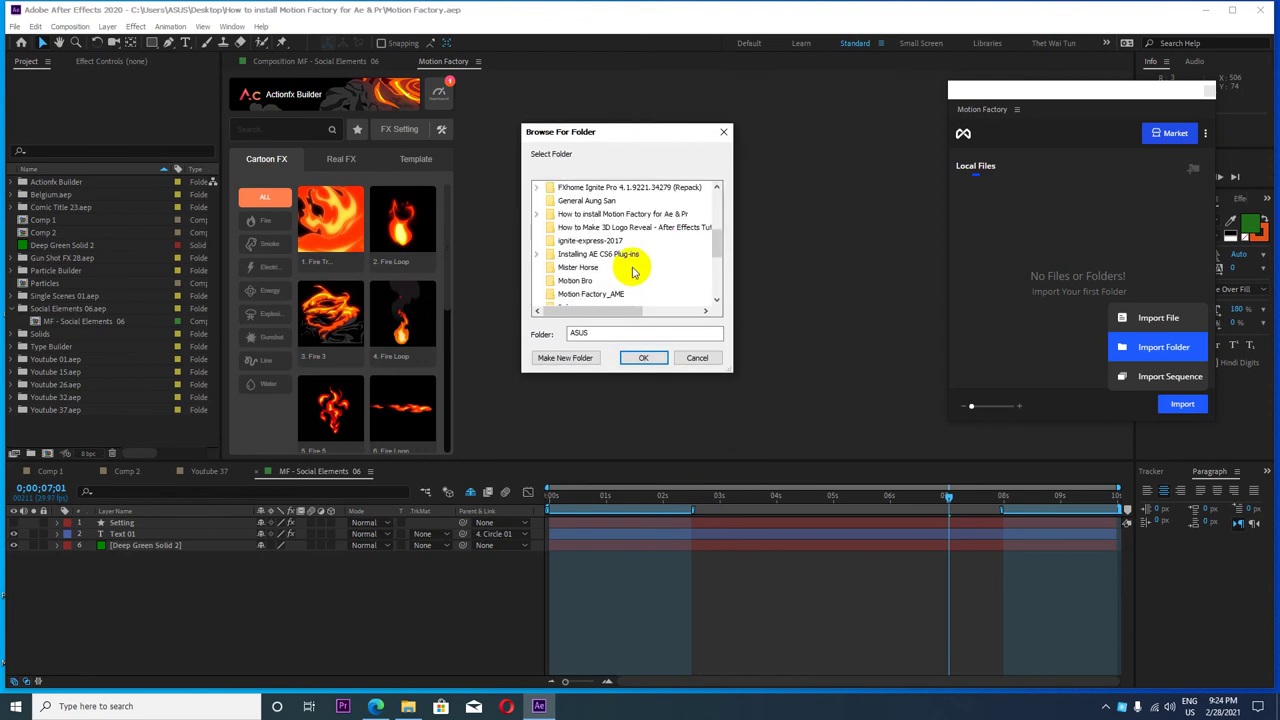
{"action": "double_click", "coordinate": [617, 215]}
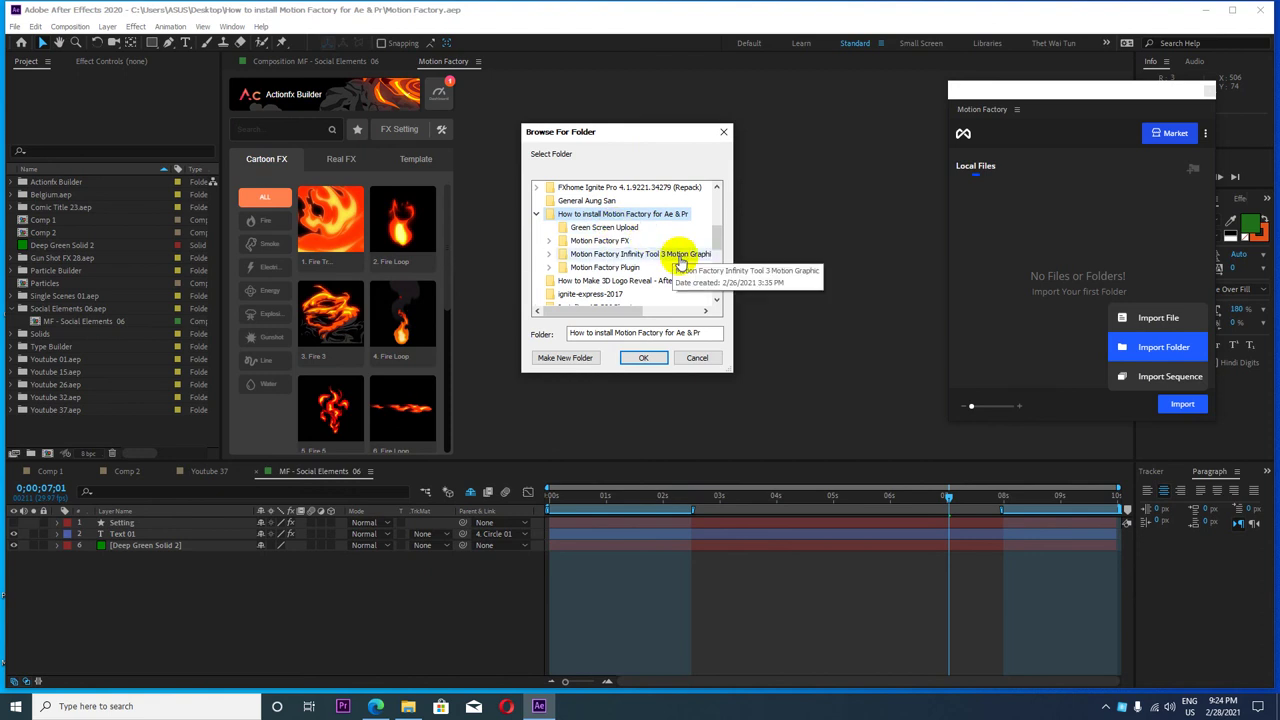
{"action": "double_click", "coordinate": [612, 242]}
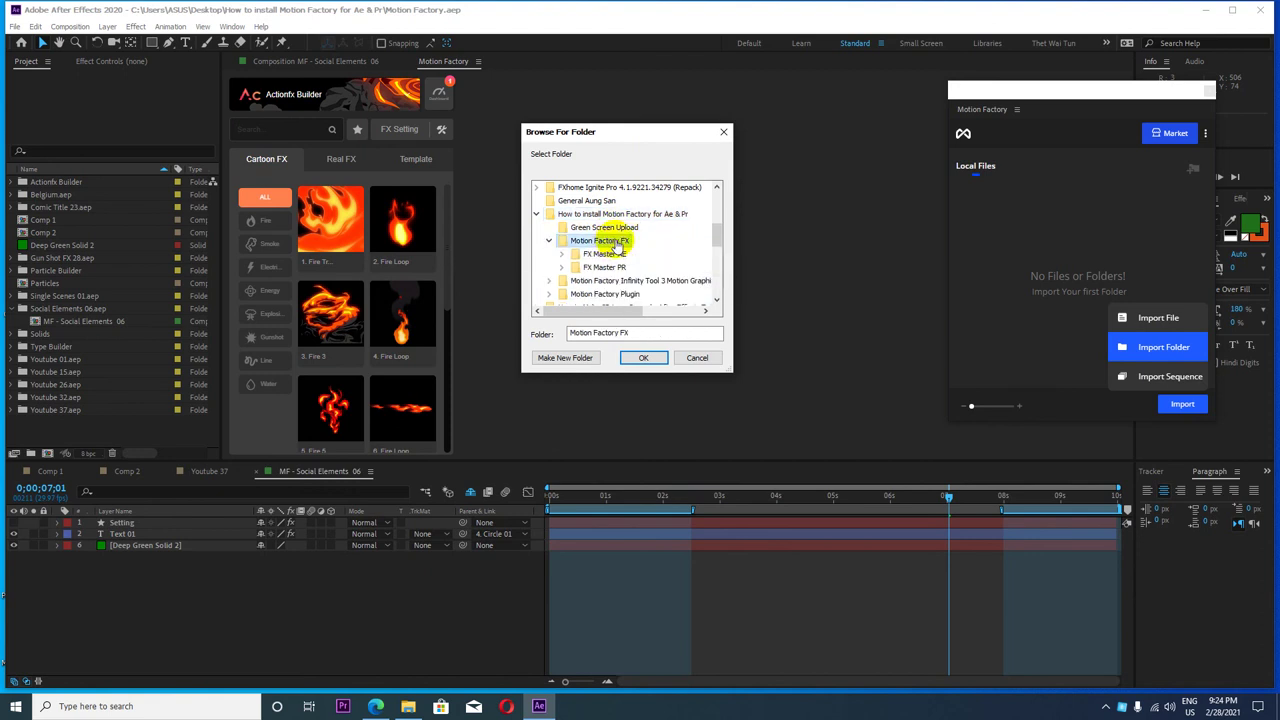
{"action": "double_click", "coordinate": [620, 253]}
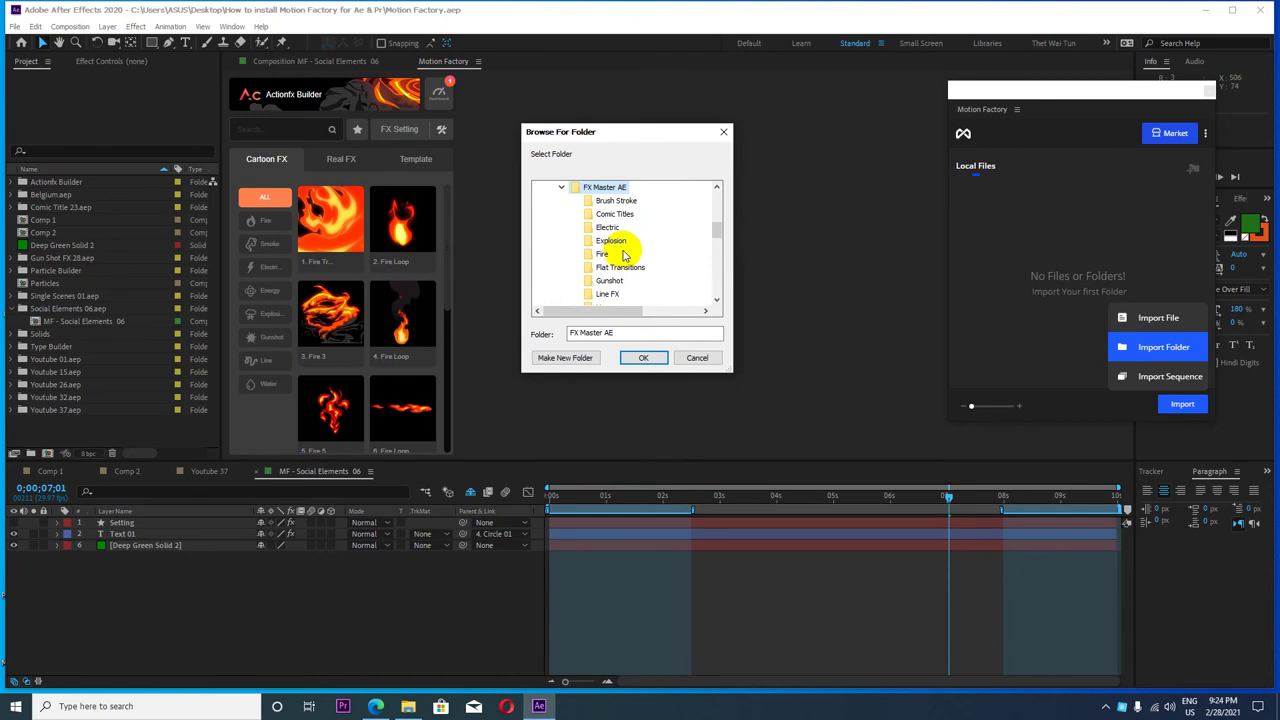
{"action": "left_click", "coordinate": [644, 357]}
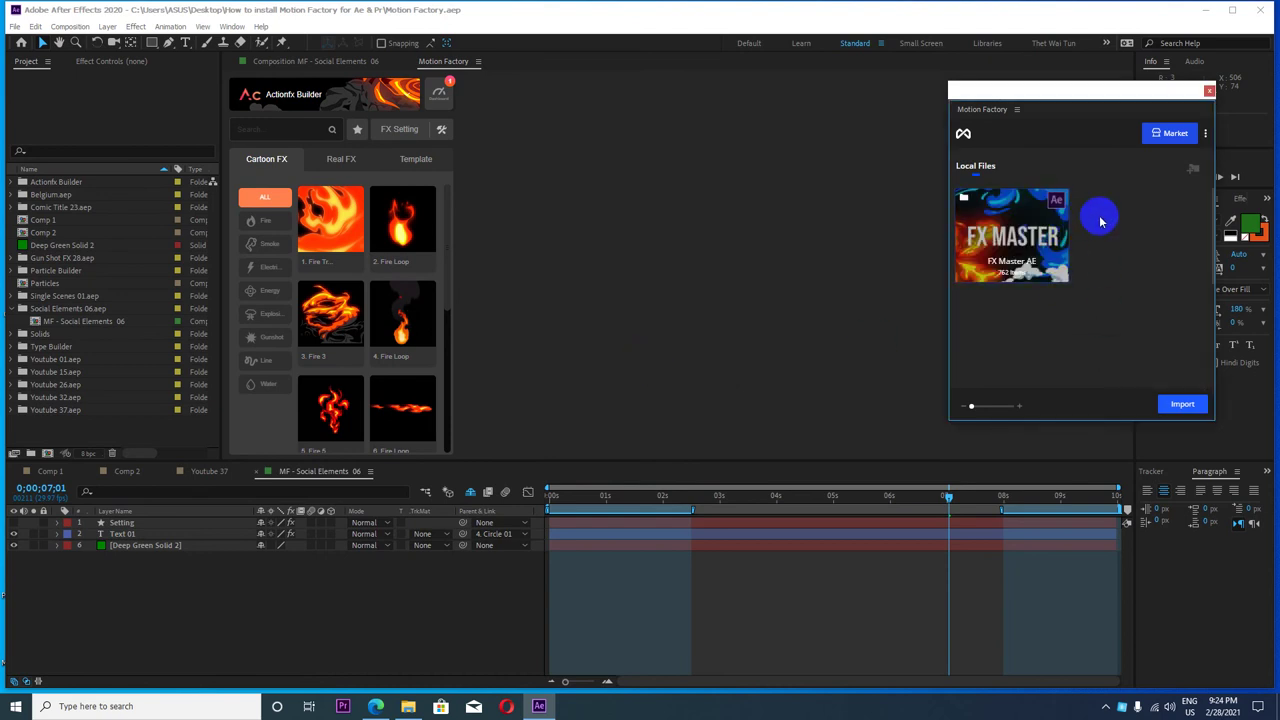
{"action": "left_click_drag", "start_coordinate": [944, 178], "coordinate": [693, 167]}
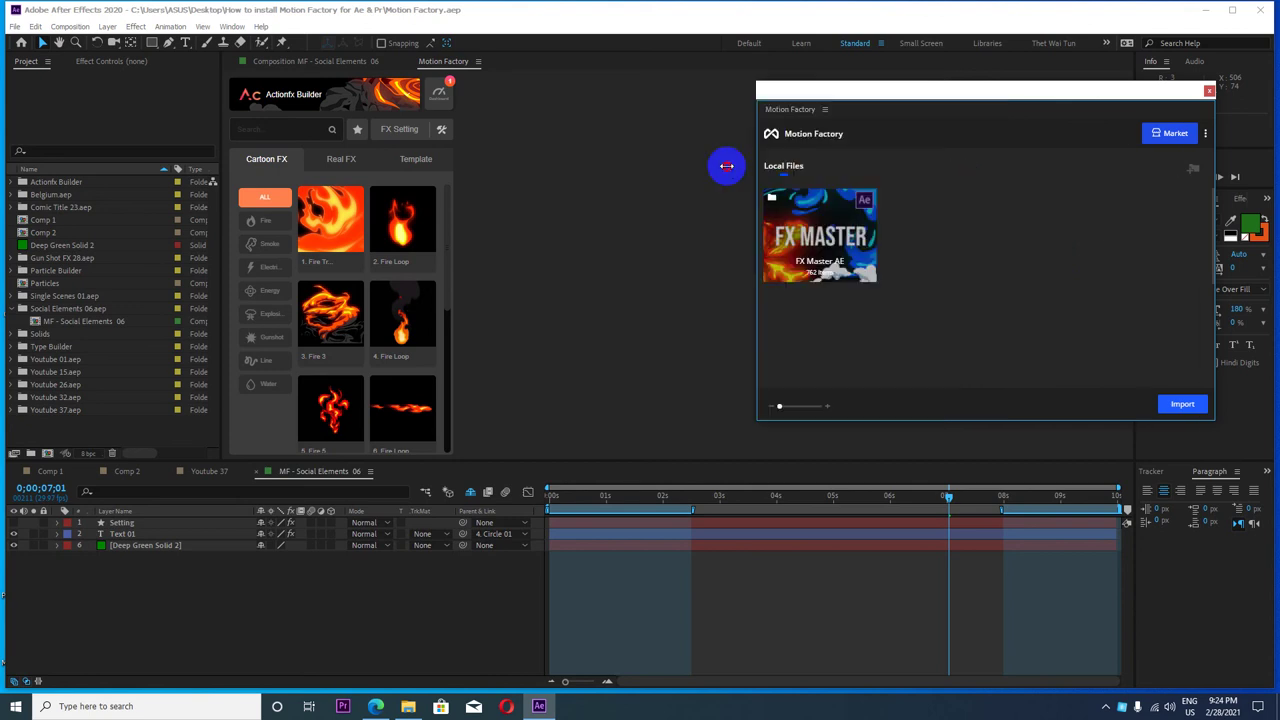
- Import the Motion Factory FX > FX Master PR folder into Motion Factory's Local Files
{"action": "left_click", "coordinate": [1197, 412]}
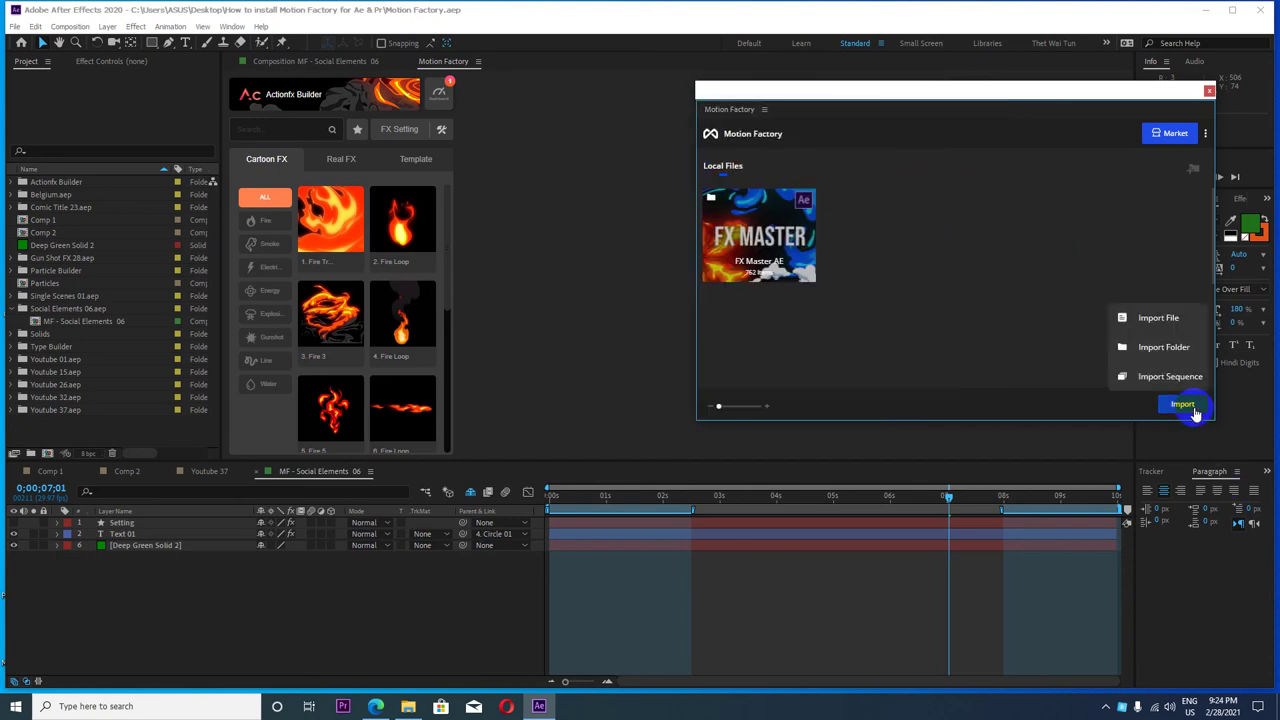
{"action": "left_click", "coordinate": [1168, 350]}
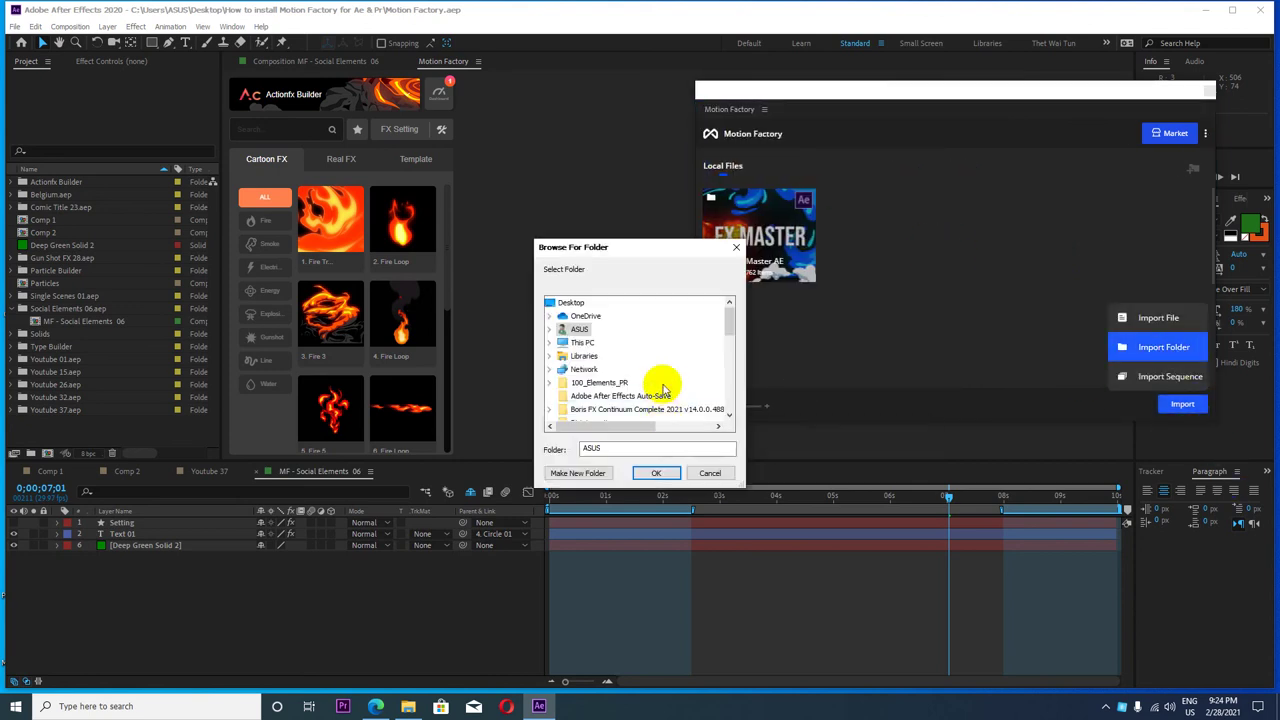
{"action": "scroll", "coordinate": [660, 386], "scroll_direction": "down", "scroll_amount": 4}
{"action": "double_click", "coordinate": [610, 369]}
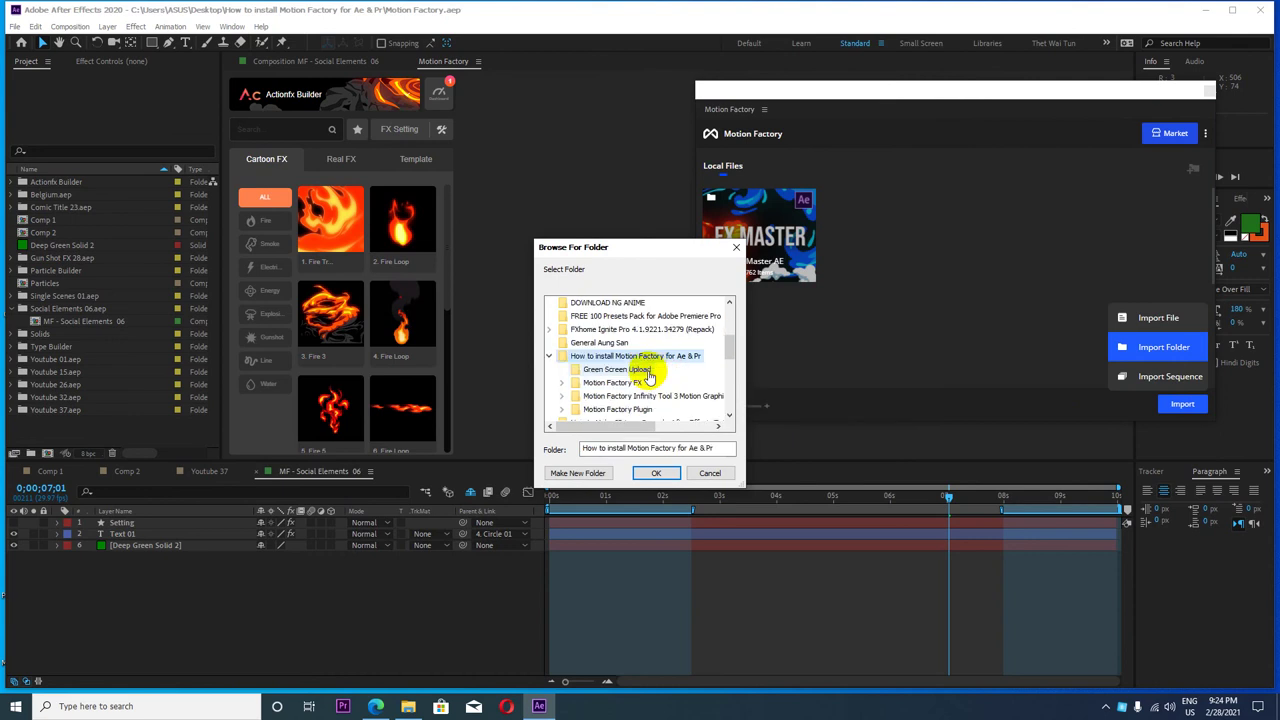
{"action": "double_click", "coordinate": [614, 383]}
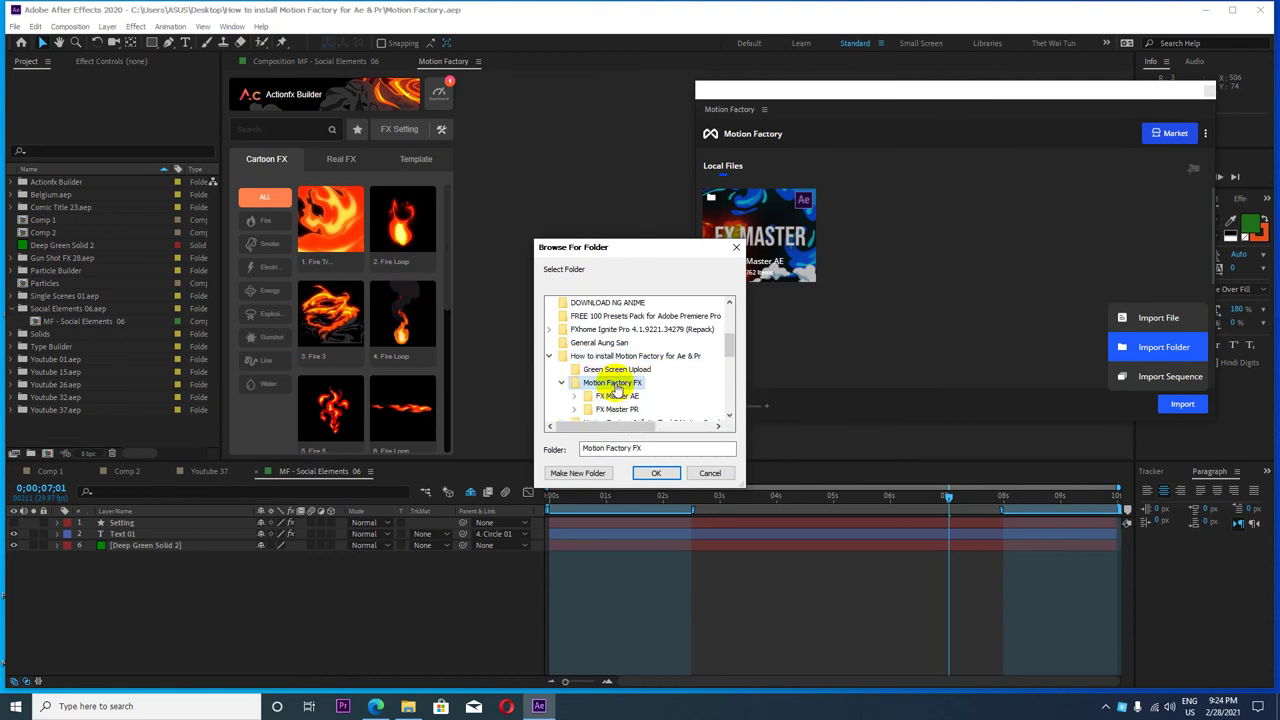
{"action": "double_click", "coordinate": [614, 410]}
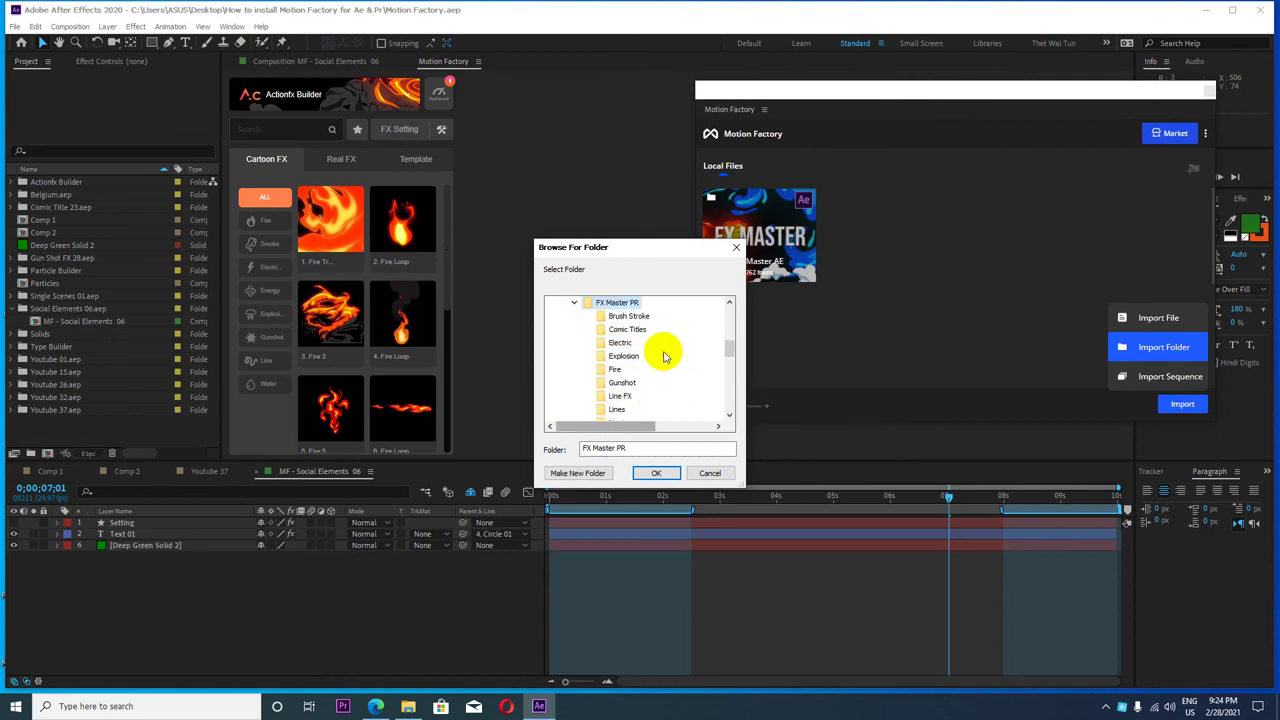
{"action": "left_click", "coordinate": [653, 472]}
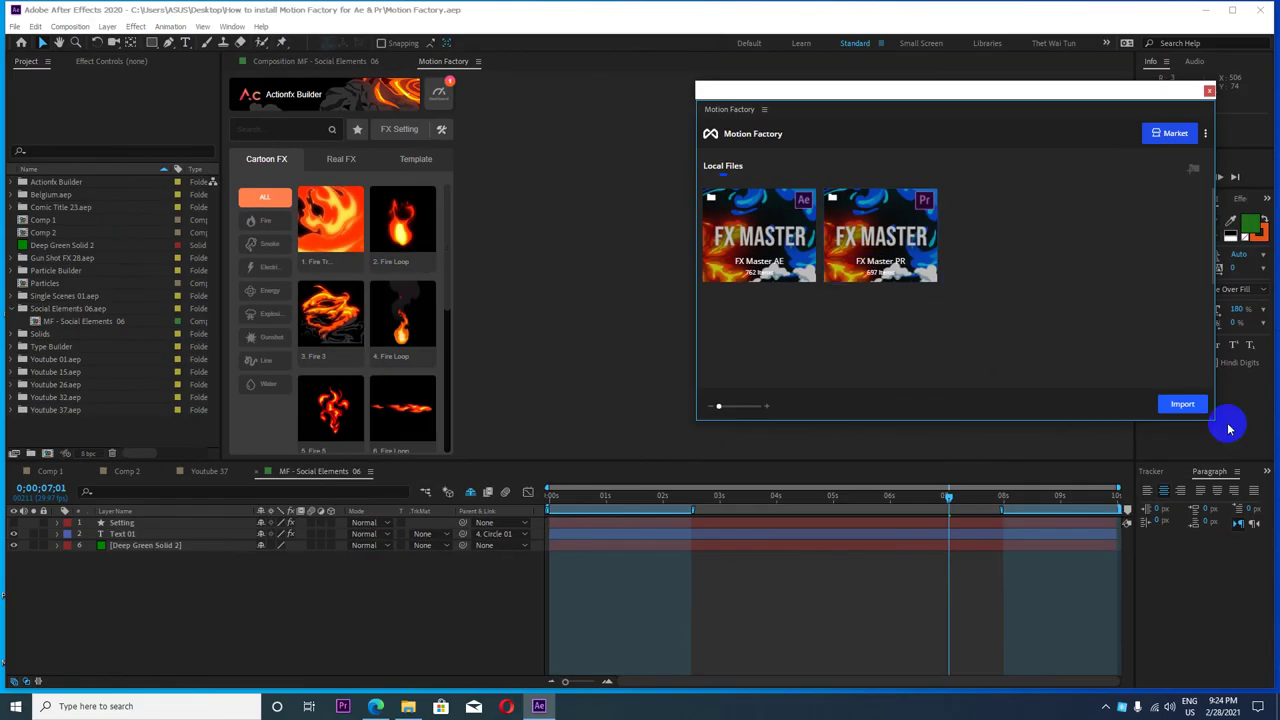
{"action": "left_click", "coordinate": [1186, 406]}
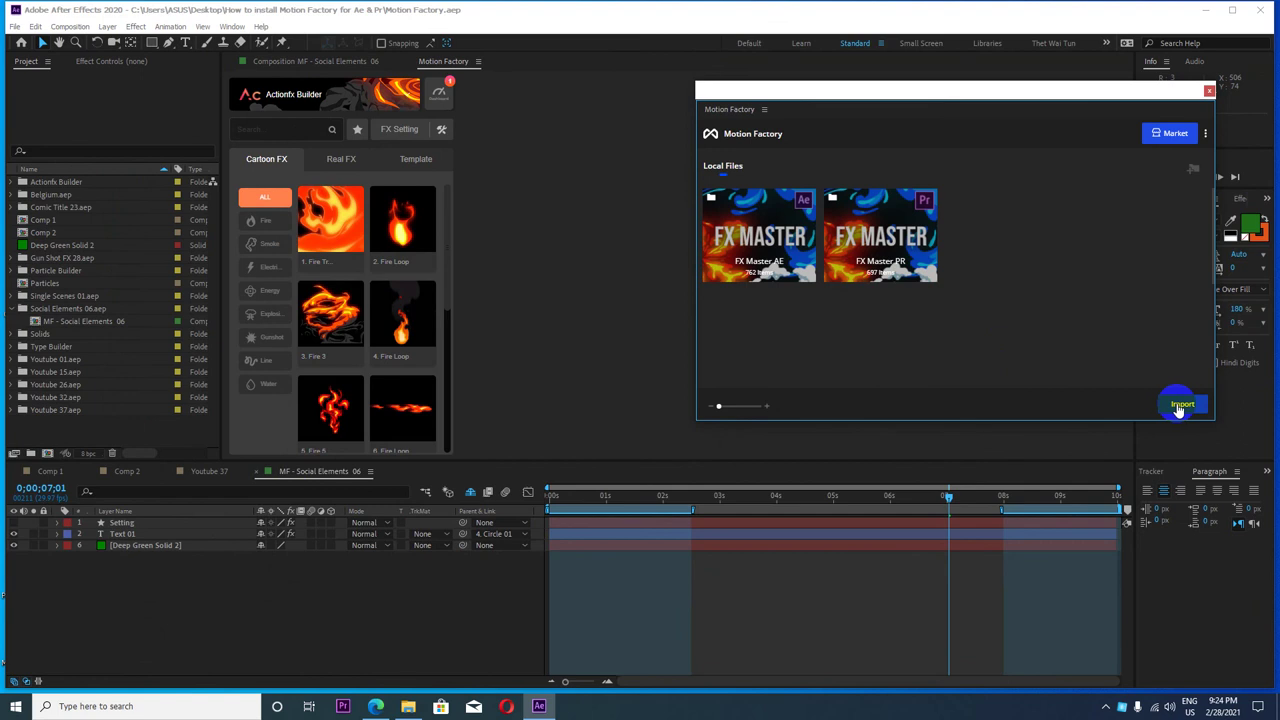
- Import the Motion Factory Infinity Tool 3 Motion Graphic > Infinity Tool for AE CC2019 folder
{"action": "left_click", "coordinate": [1180, 407]}
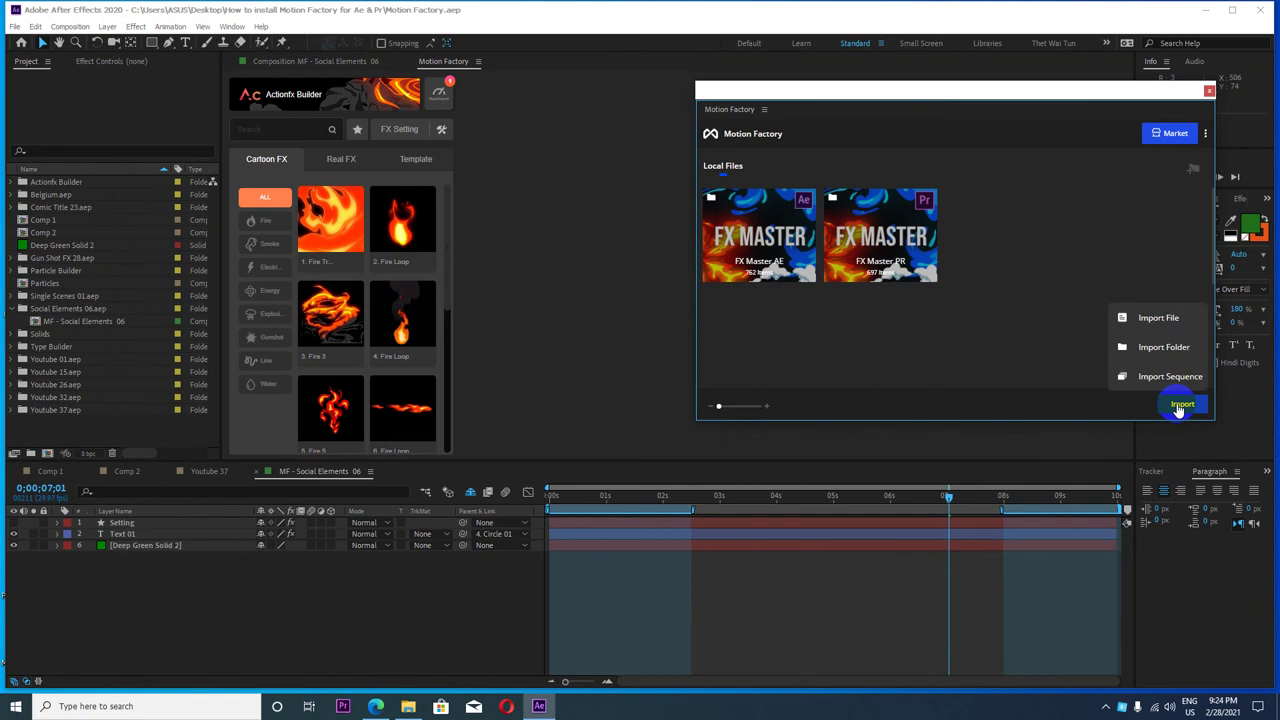
{"action": "left_click", "coordinate": [1141, 350]}
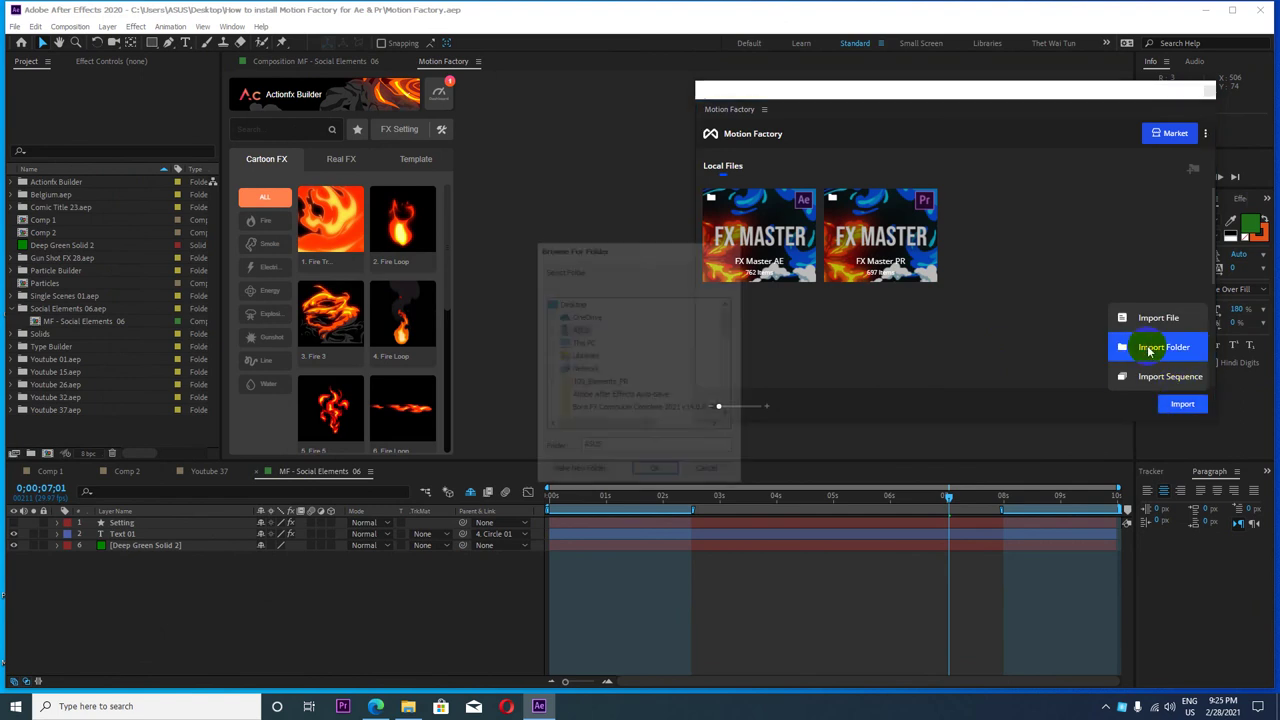
{"action": "left_click_drag", "start_coordinate": [667, 250], "coordinate": [600, 124]}
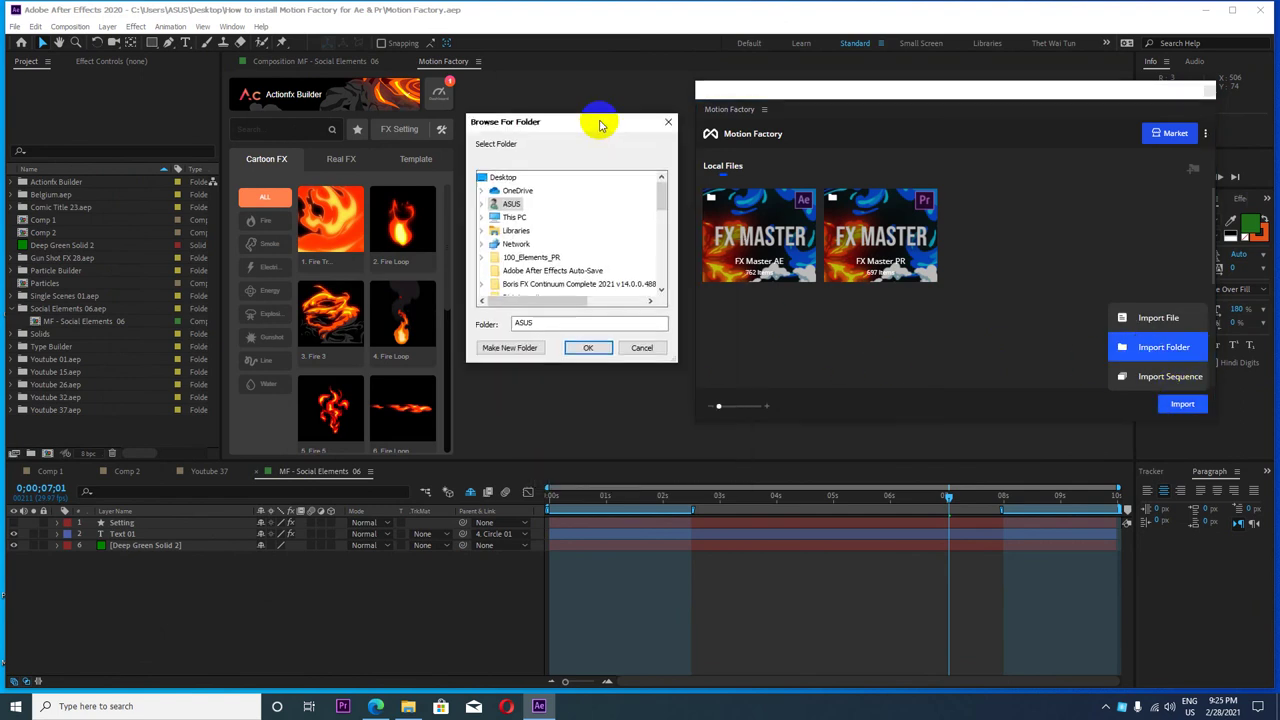
{"action": "scroll", "coordinate": [580, 223], "scroll_direction": "down", "scroll_amount": 2}
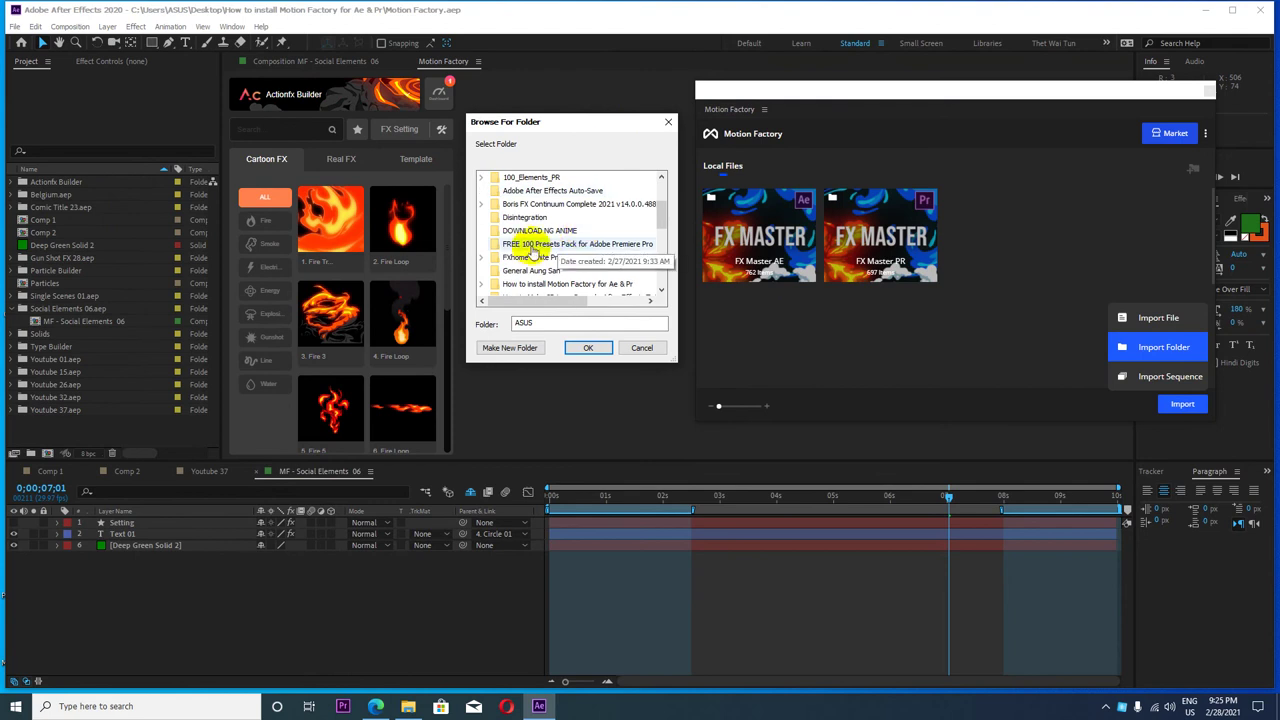
{"action": "scroll", "coordinate": [540, 245], "scroll_direction": "down", "scroll_amount": 1}
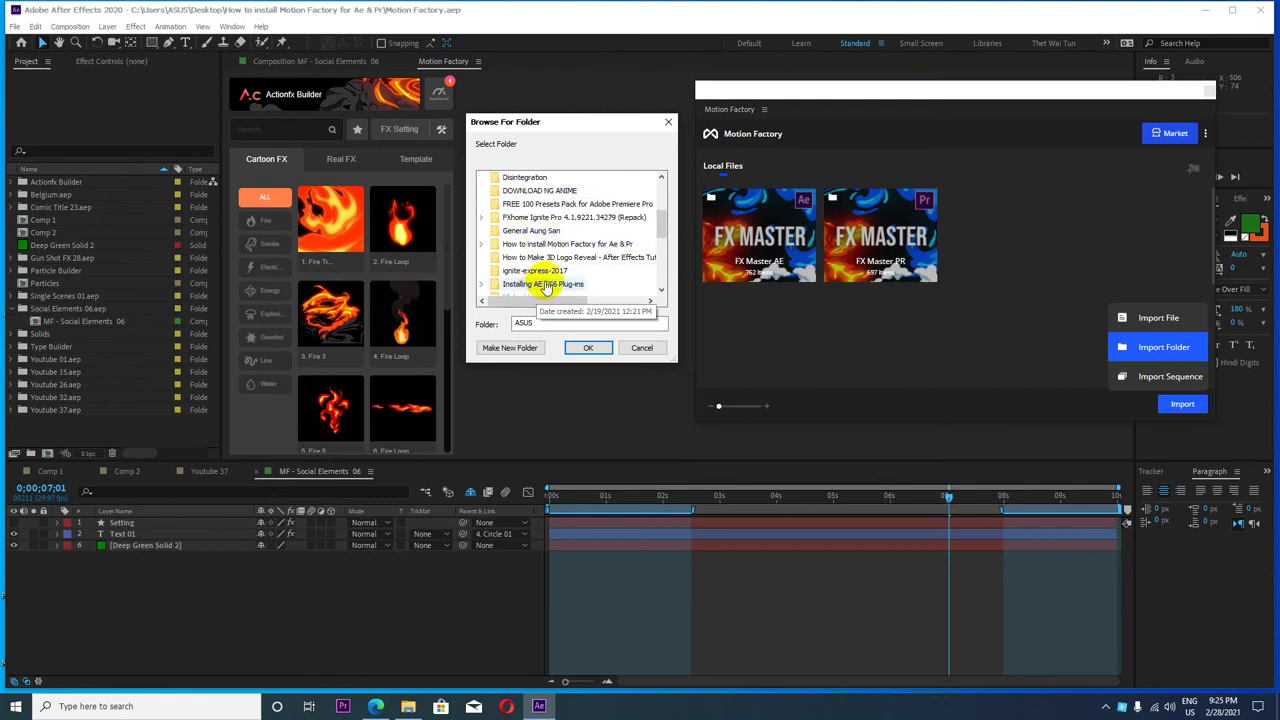
{"action": "double_click", "coordinate": [560, 244]}
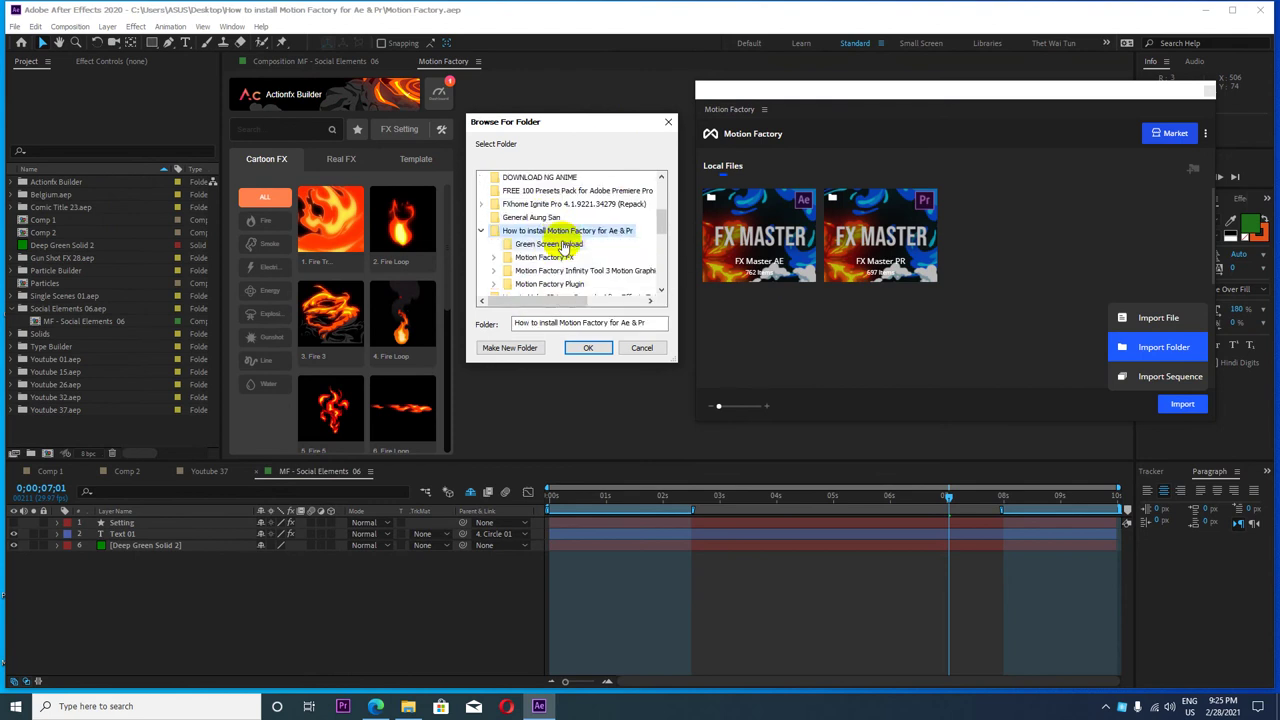
{"action": "scroll", "coordinate": [578, 247], "scroll_direction": "down", "scroll_amount": 1}
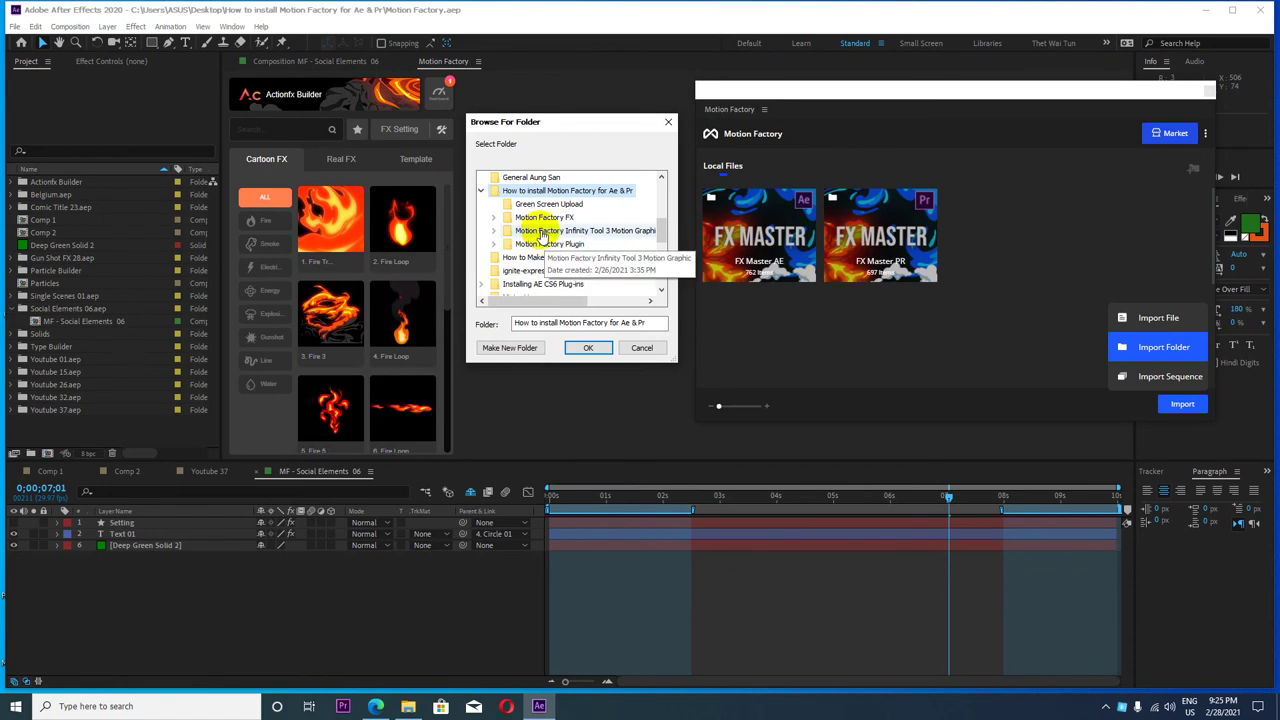
{"action": "double_click", "coordinate": [543, 232]}
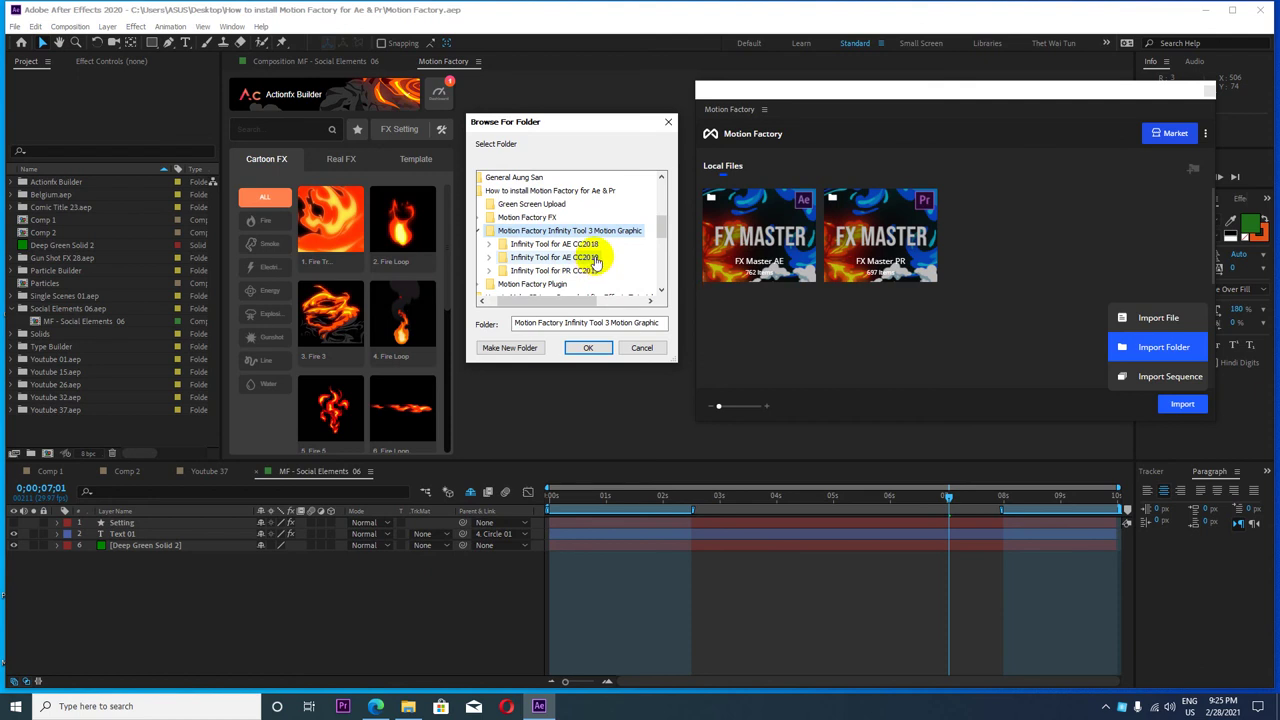
{"action": "double_click", "coordinate": [588, 259]}
{"action": "left_click", "coordinate": [588, 347]}
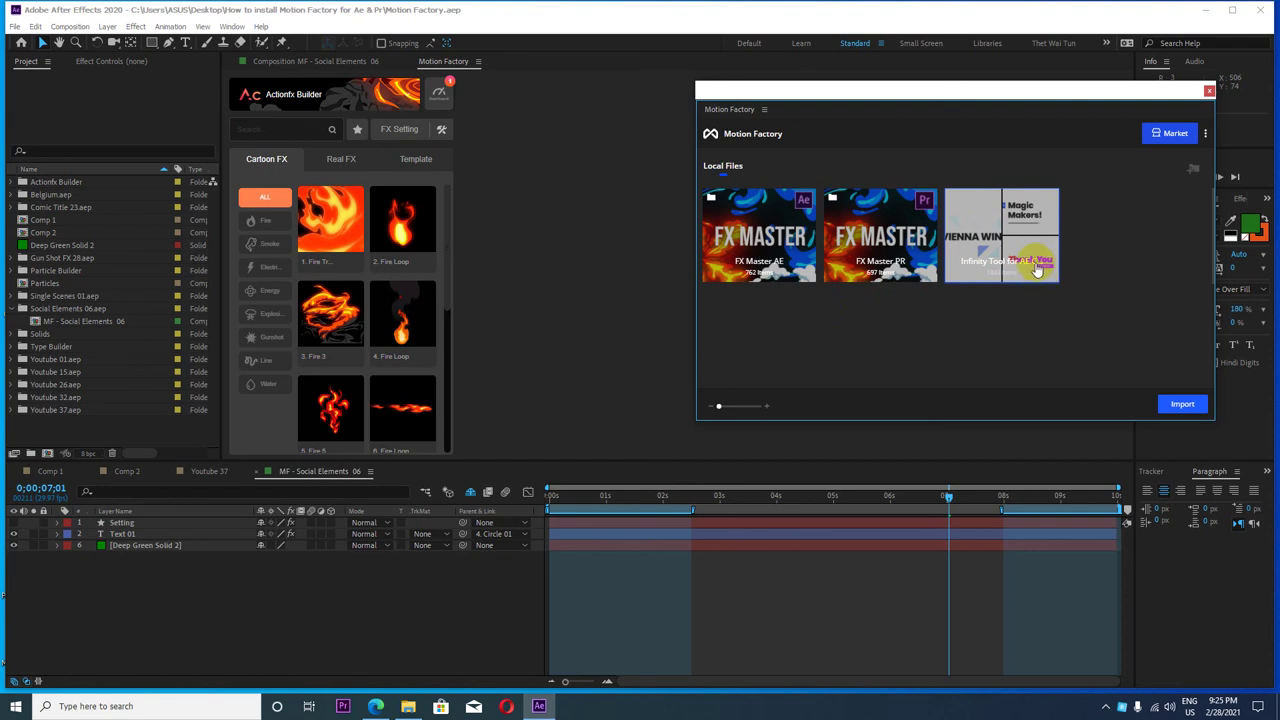
- Select the new Infinity Tool library and start another folder import
{"action": "left_click", "coordinate": [1027, 266]}
{"action": "left_click", "coordinate": [1180, 404]}
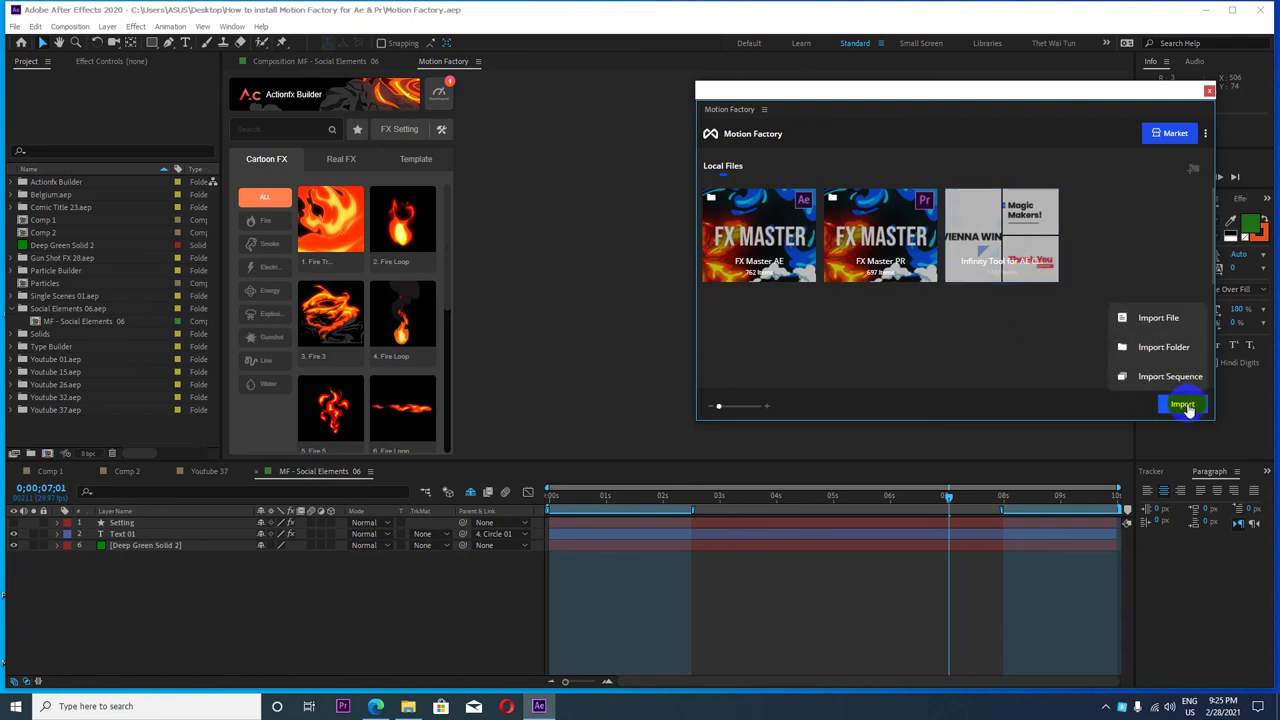
{"action": "left_click", "coordinate": [1164, 347]}
- Browse to Motion Factory Infinity Tool 3 Motion Graphic > Infinity Tool for PR CC2019 and import it
{"action": "scroll", "coordinate": [680, 350], "scroll_direction": "down", "scroll_amount": 5}
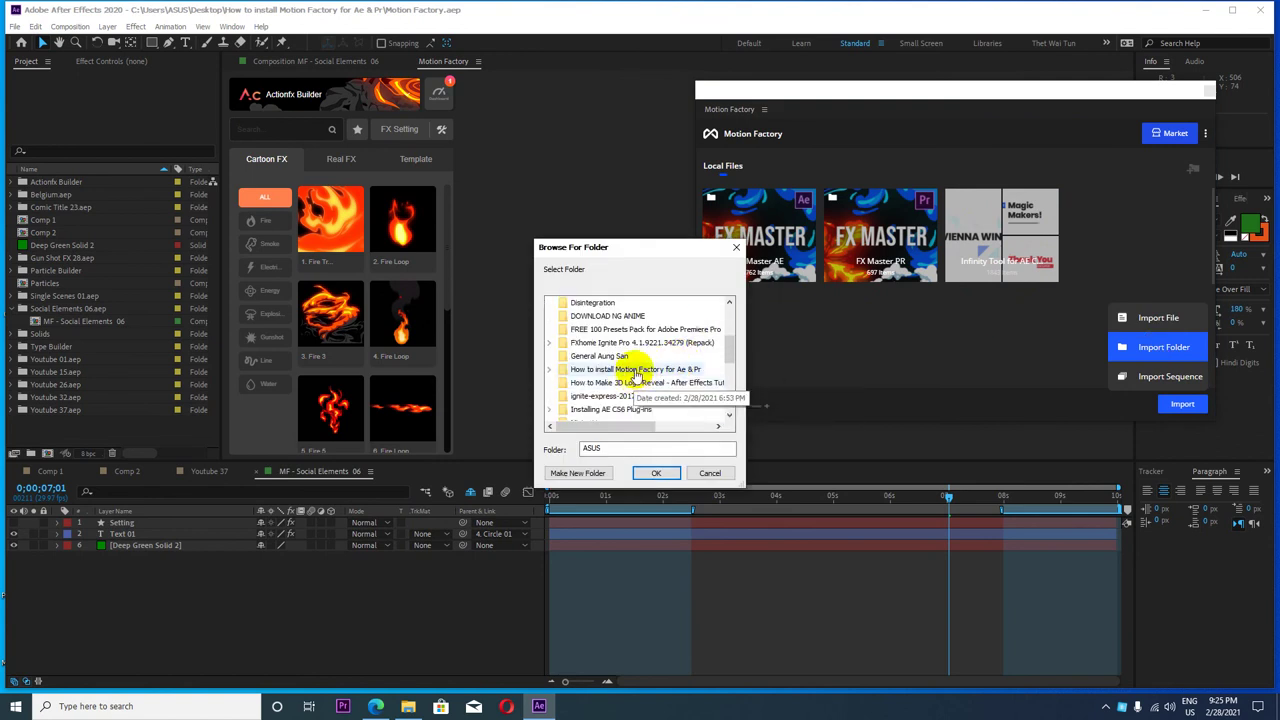
{"action": "double_click", "coordinate": [635, 369]}
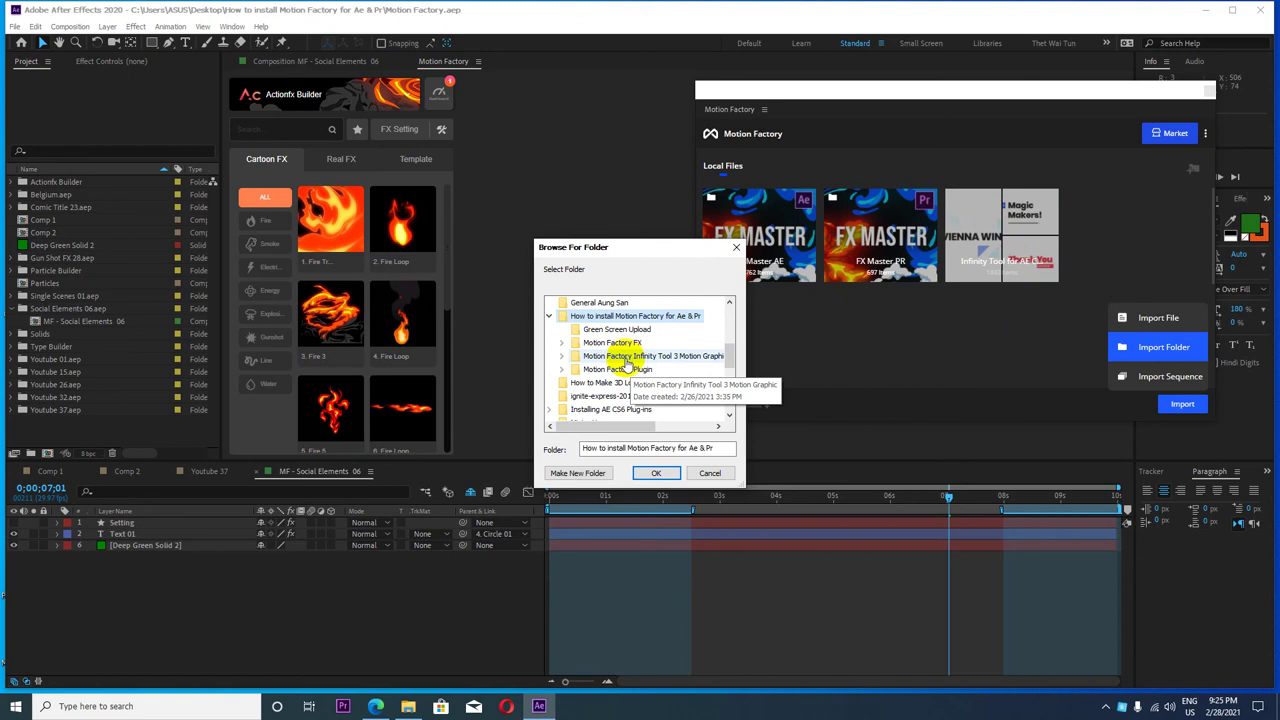
{"action": "double_click", "coordinate": [632, 356]}
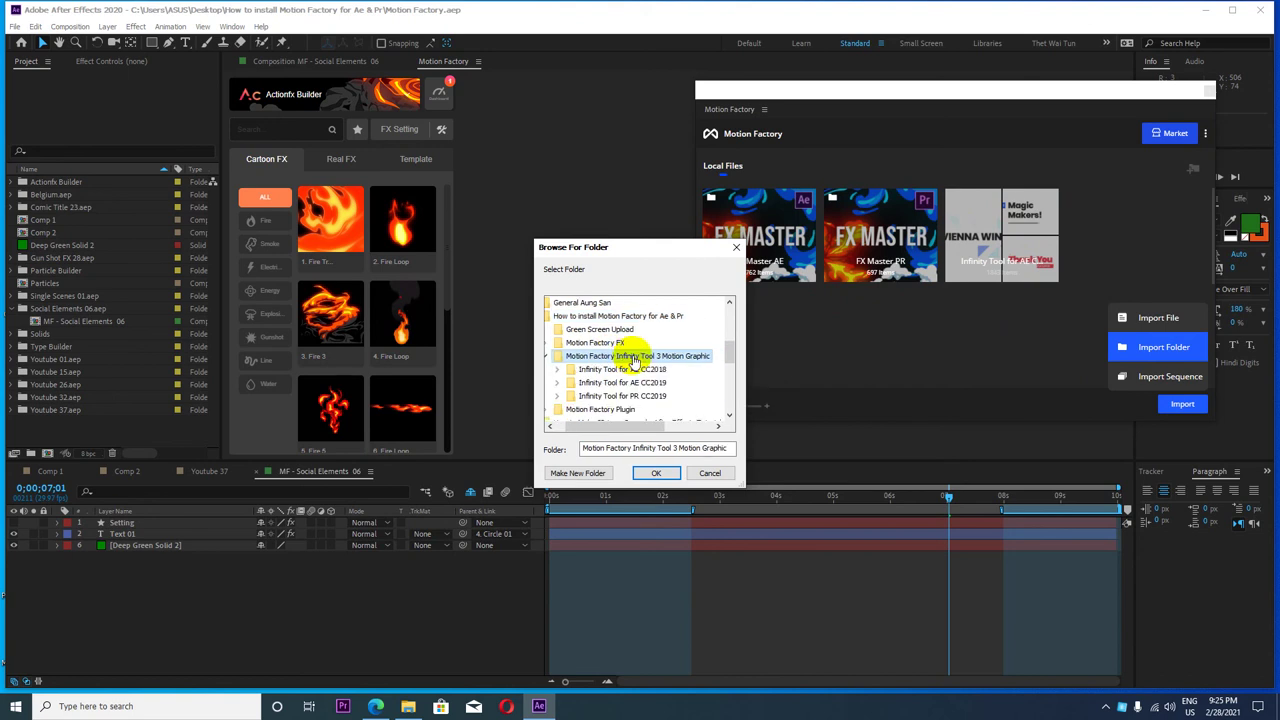
{"action": "scroll", "coordinate": [635, 362], "scroll_direction": "down", "scroll_amount": 1}
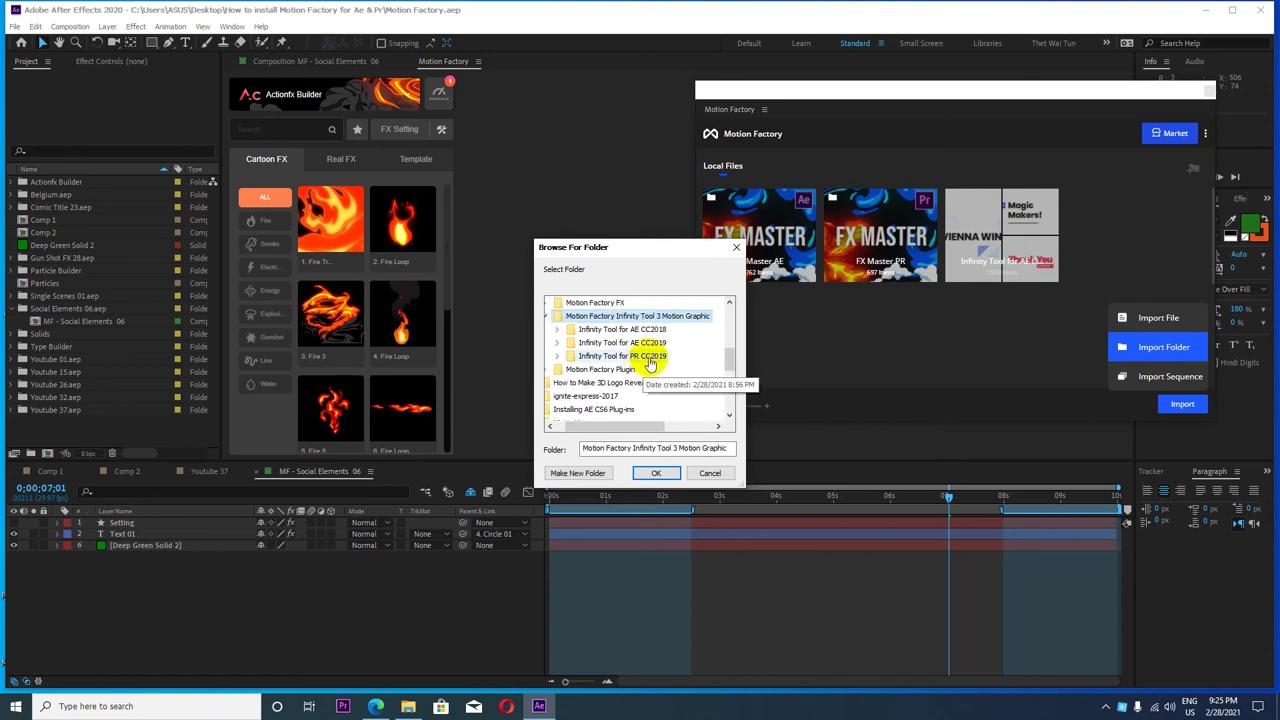
{"action": "double_click", "coordinate": [653, 358]}
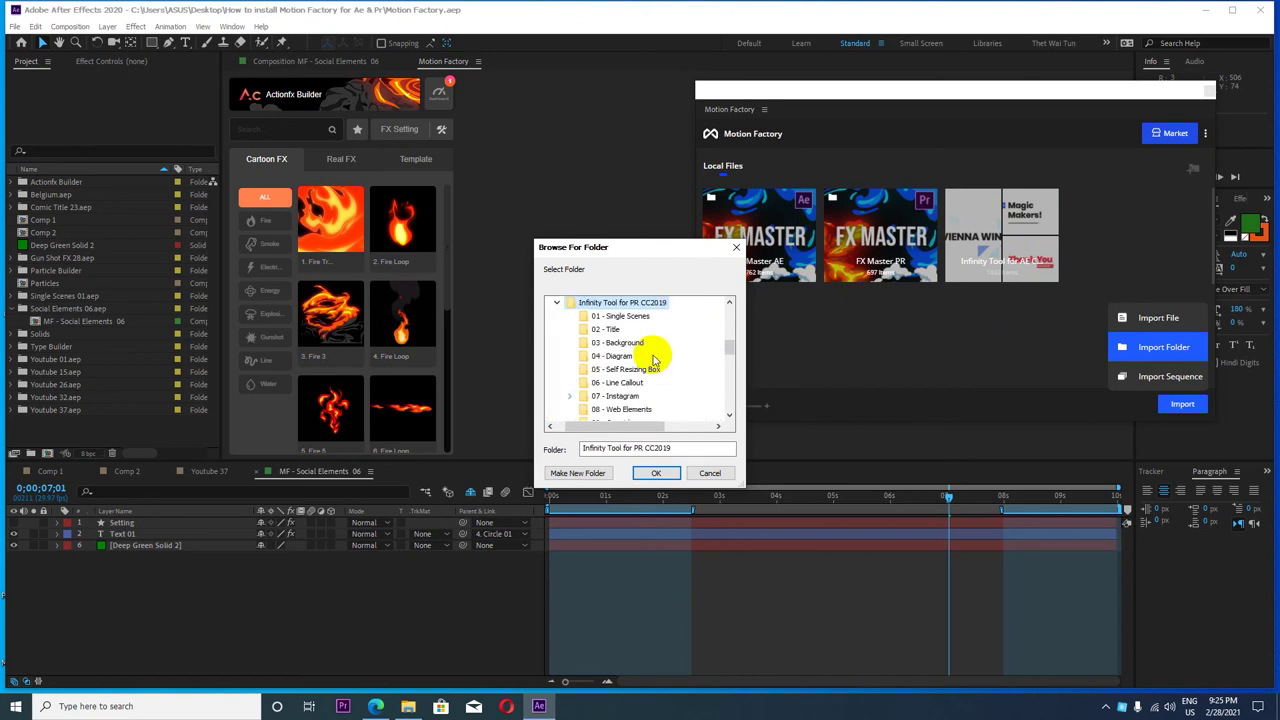
{"action": "left_click", "coordinate": [657, 474]}
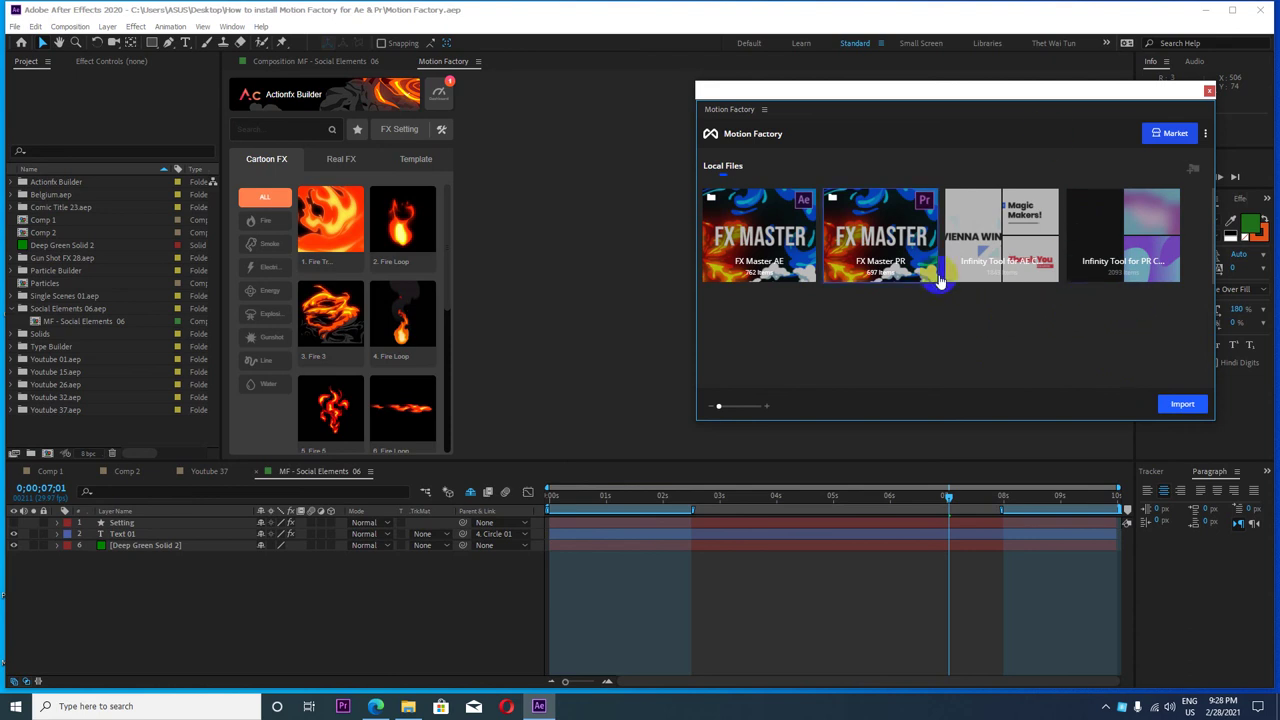
- Reposition the floating Motion Factory window and select the Setting layer of MF - Social Elements 06
{"action": "left_click", "coordinate": [757, 98]}
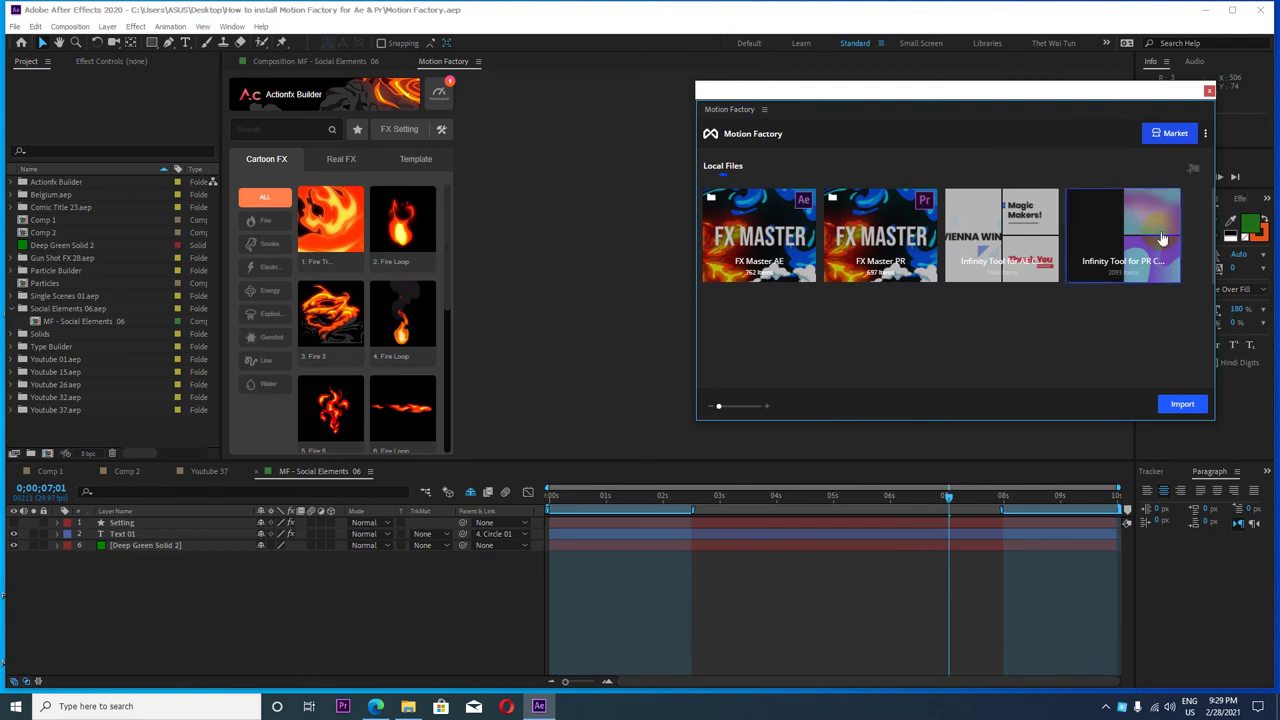
{"action": "left_click_drag", "start_coordinate": [1047, 93], "coordinate": [1028, 73]}
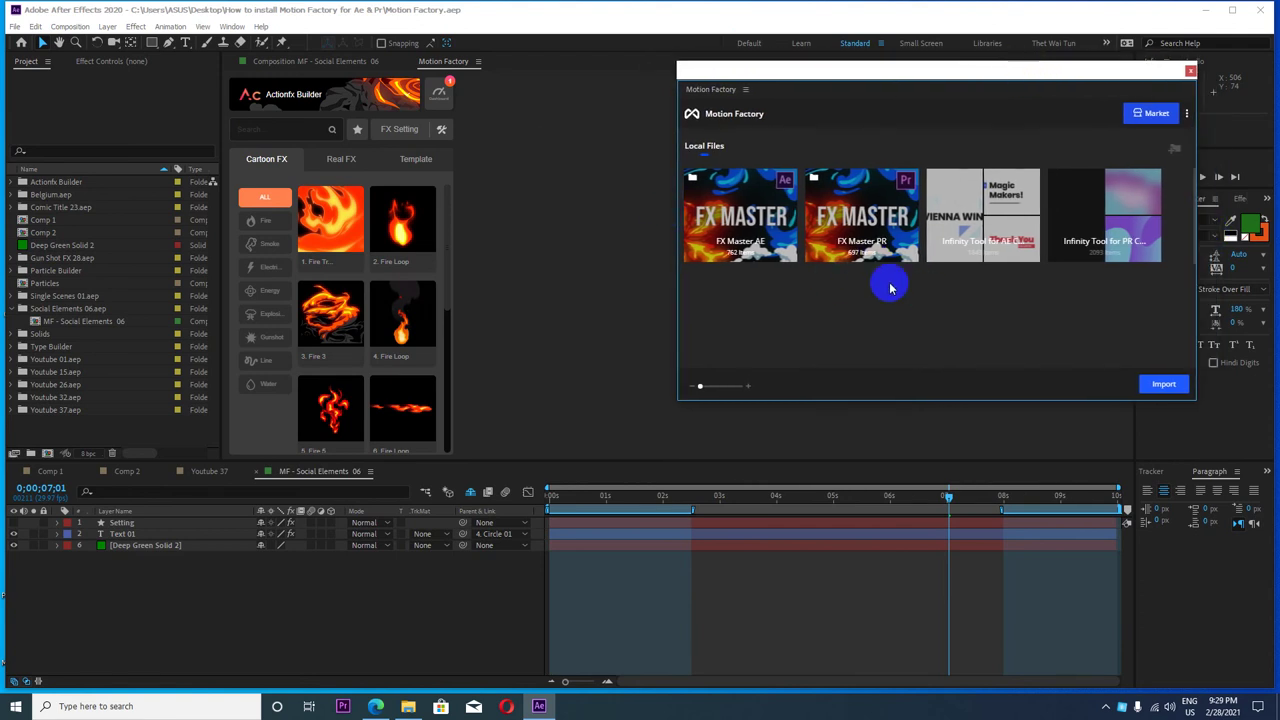
{"action": "mouse_move", "coordinate": [776, 75]}
{"action": "left_mouse_down"}
{"action": "mouse_move", "coordinate": [800, 79]}
{"action": "mouse_move", "coordinate": [780, 79]}
{"action": "left_mouse_up"}
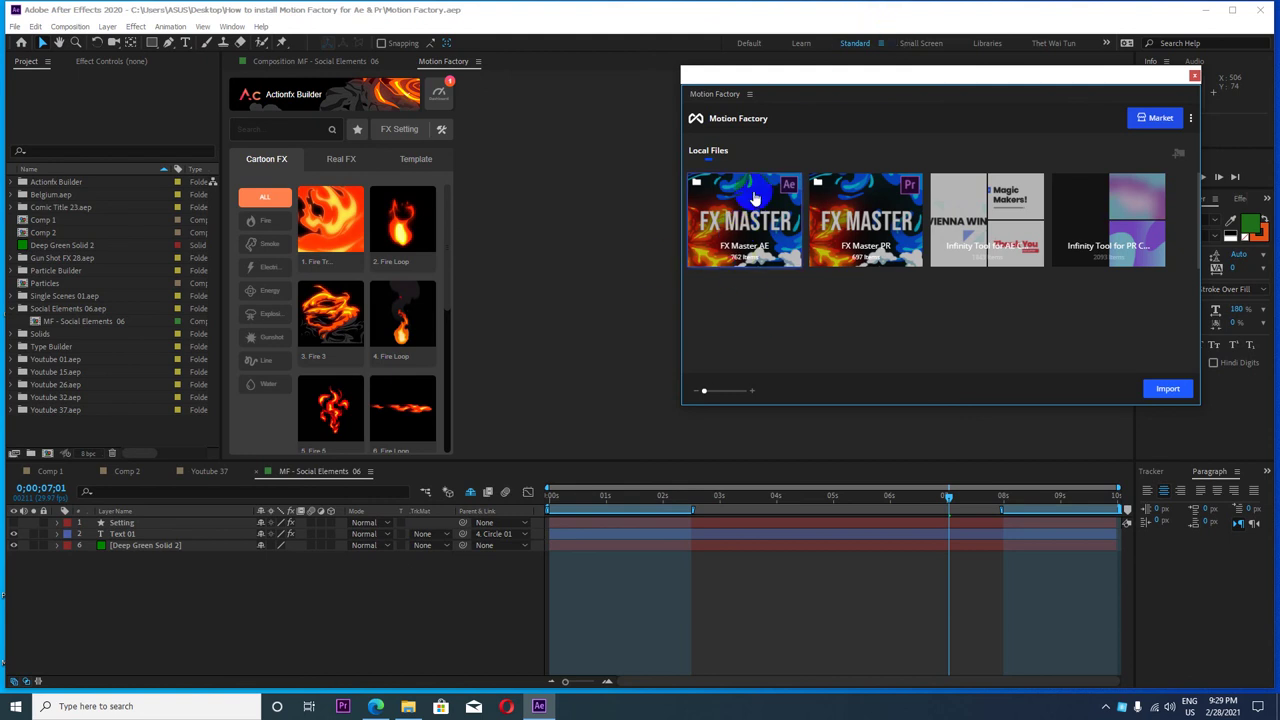
{"action": "left_click", "coordinate": [764, 266]}
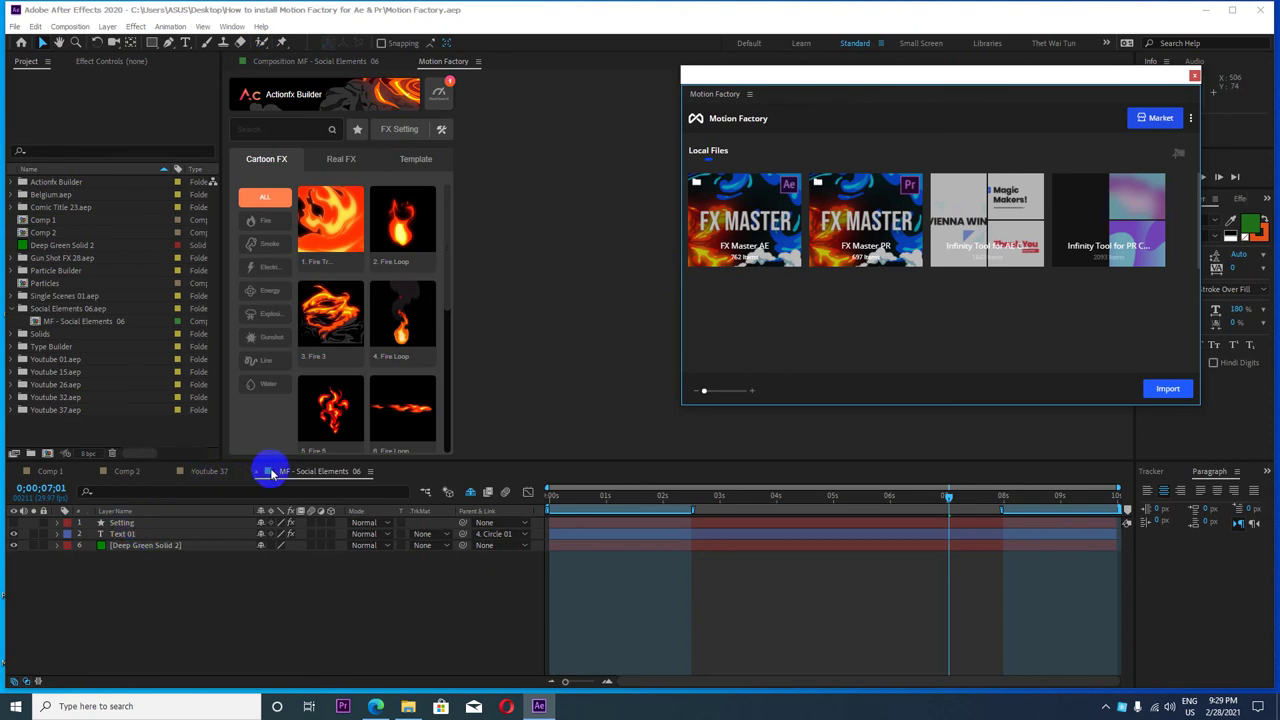
- Select the Setting layer, look through the Effect, Composition and View menus, then refocus Motion Factory
{"action": "left_click", "coordinate": [138, 524]}
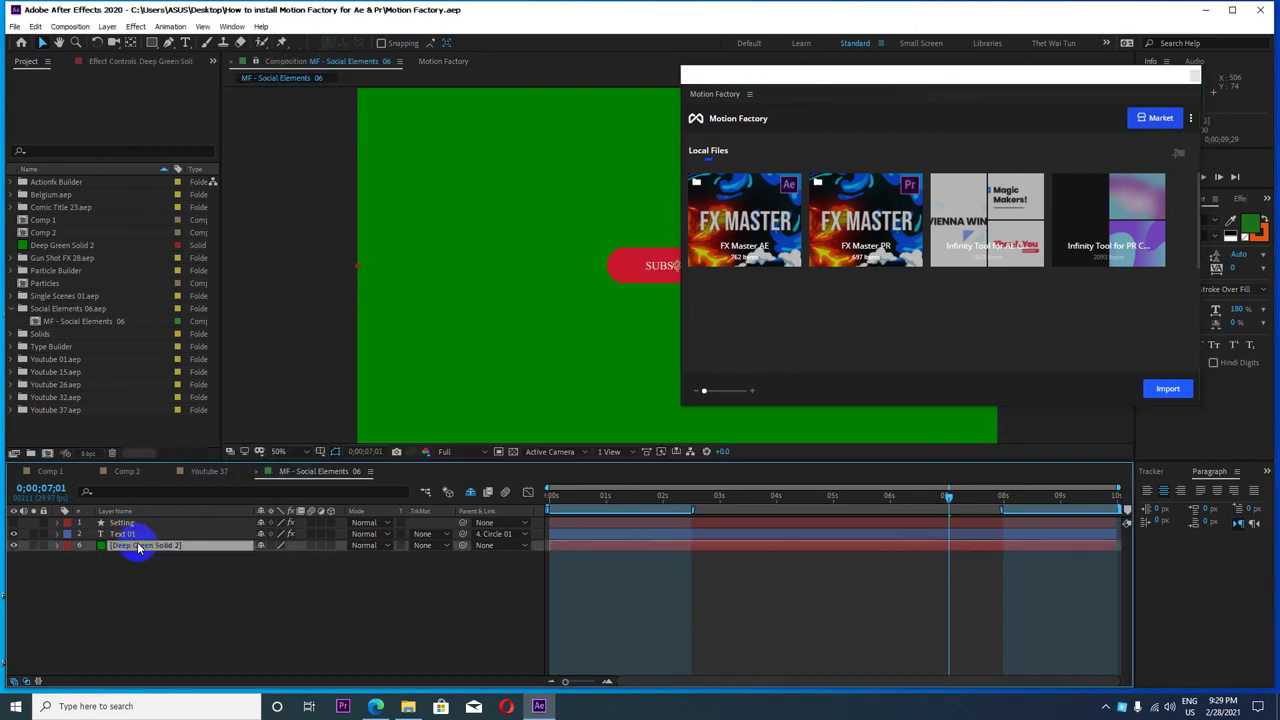
{"action": "left_click", "coordinate": [136, 26]}
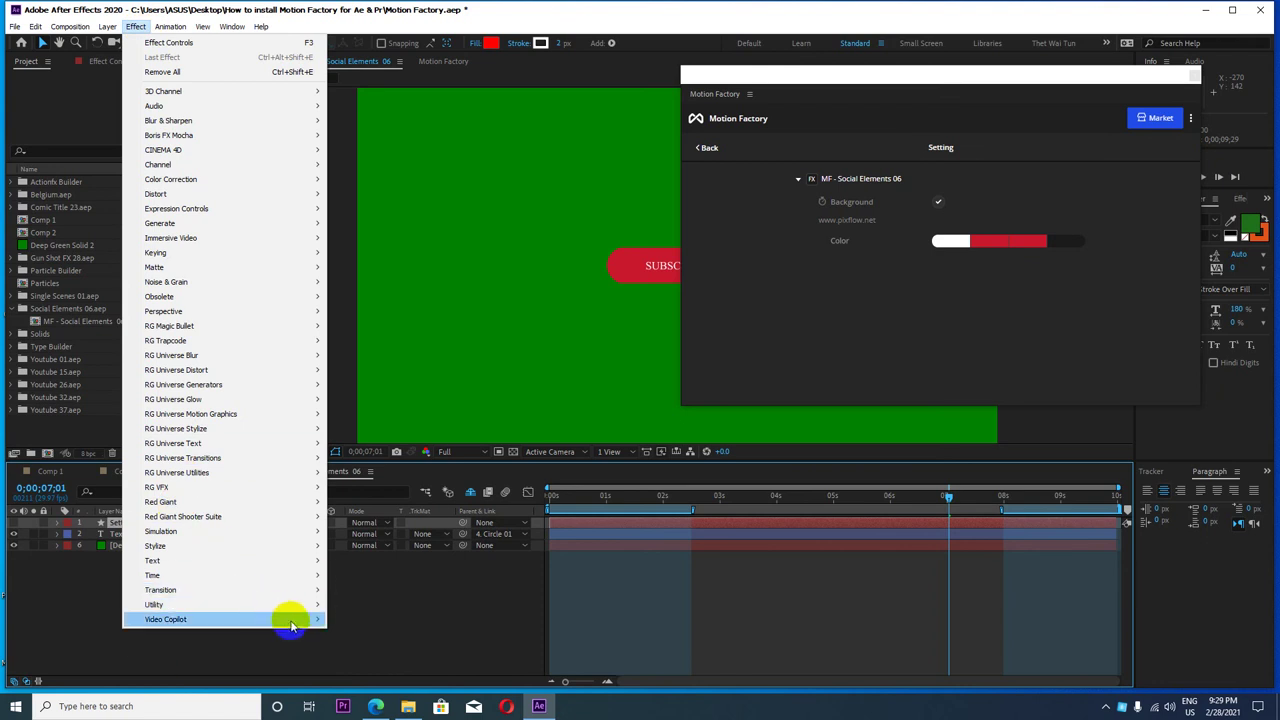
{"action": "mouse_move", "coordinate": [305, 622]}
{"action": "mouse_move", "coordinate": [310, 589]}
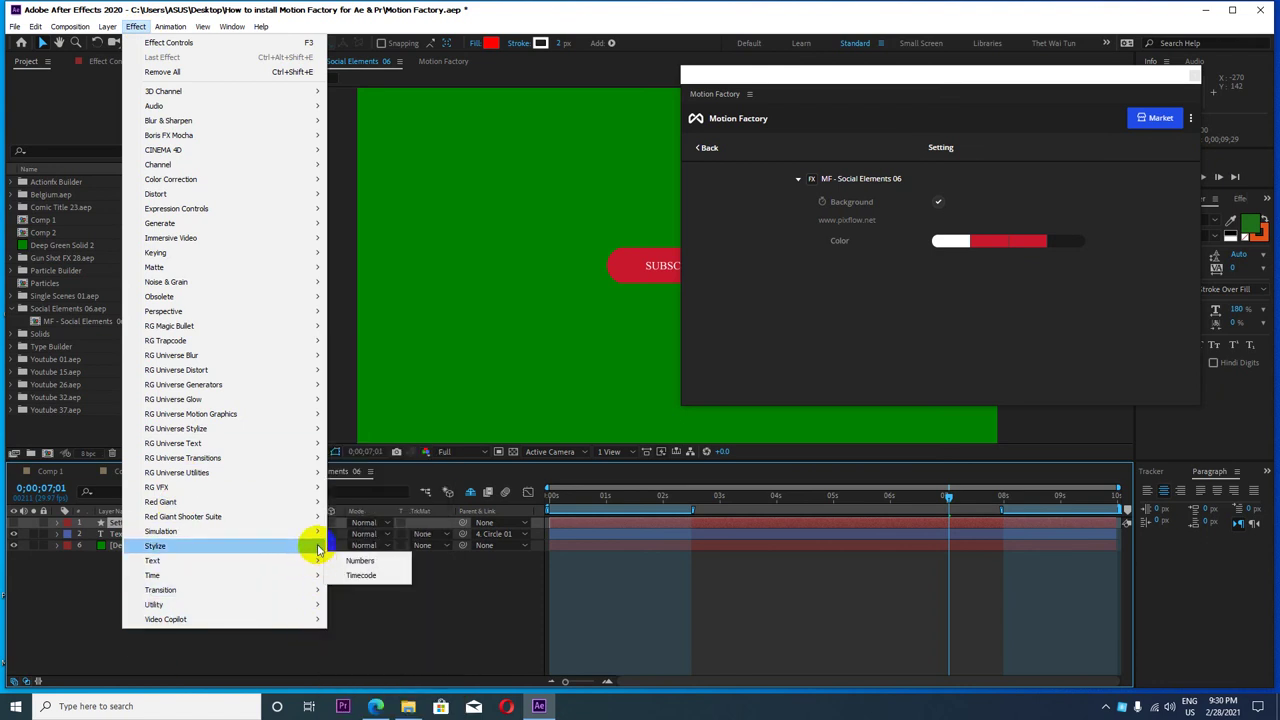
{"action": "mouse_move", "coordinate": [318, 533]}
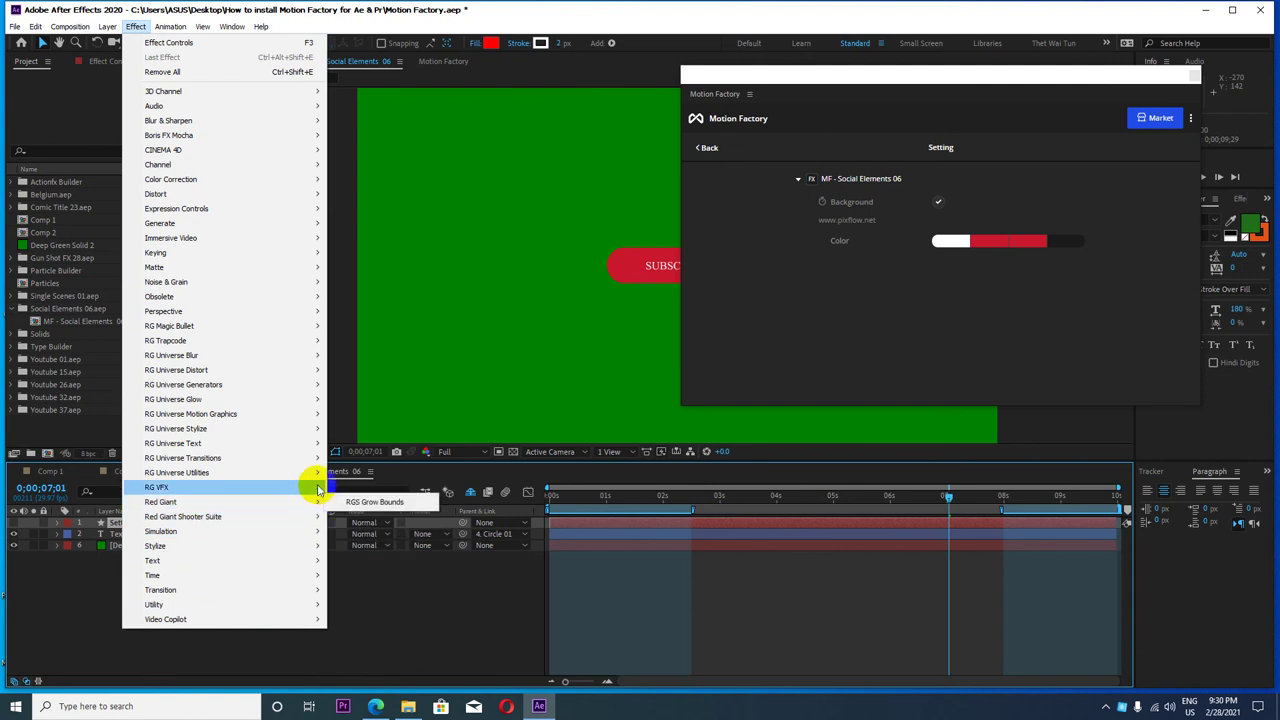
{"action": "mouse_move", "coordinate": [318, 476]}
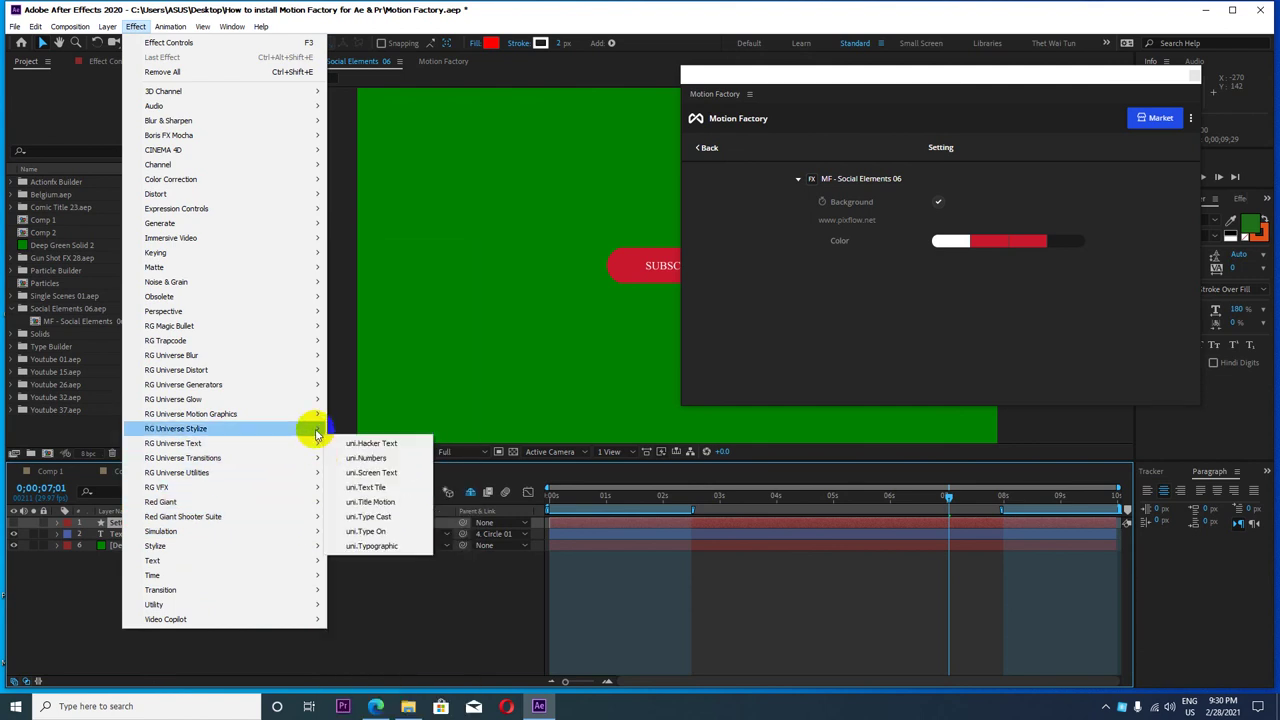
{"action": "mouse_move", "coordinate": [316, 417]}
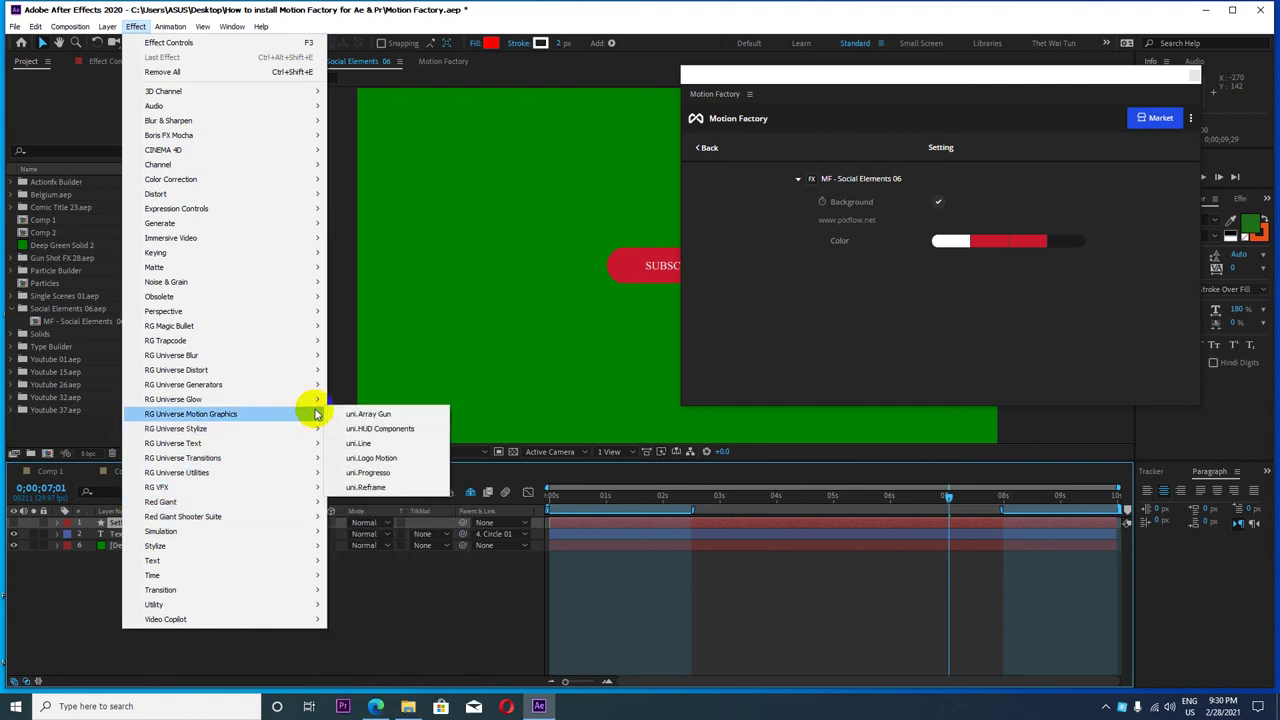
{"action": "mouse_move", "coordinate": [320, 388]}
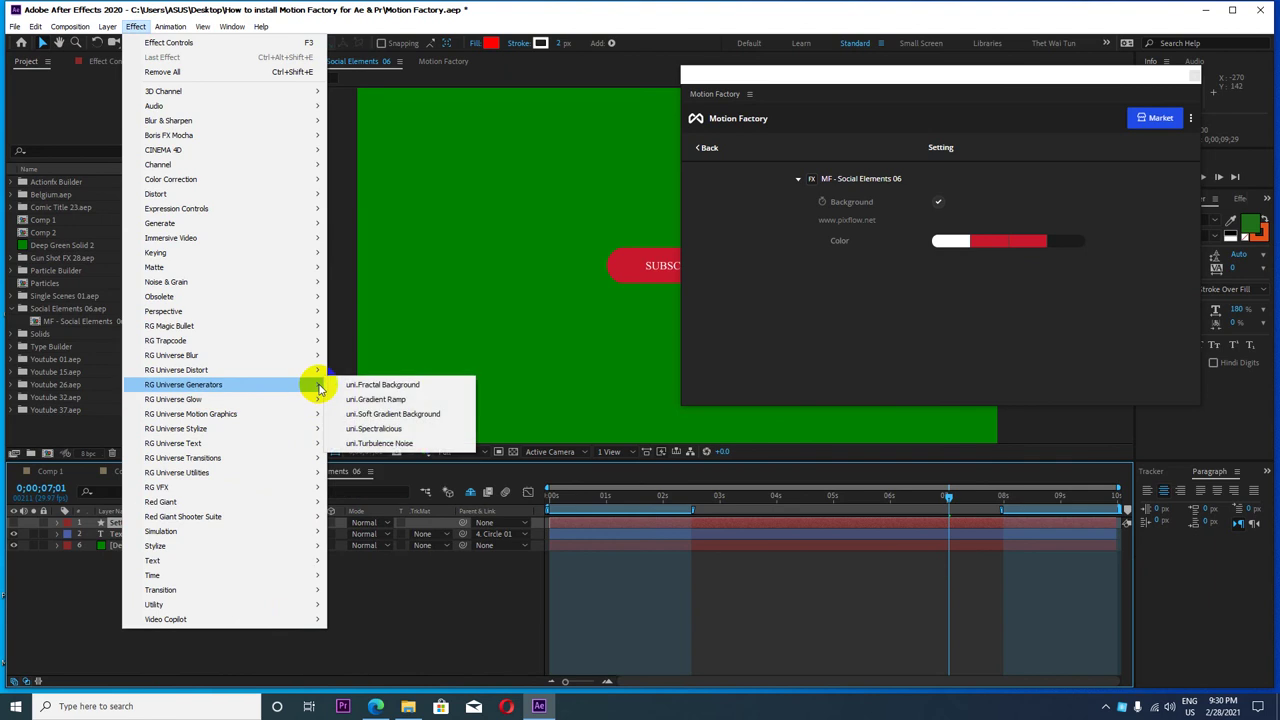
{"action": "mouse_move", "coordinate": [315, 355]}
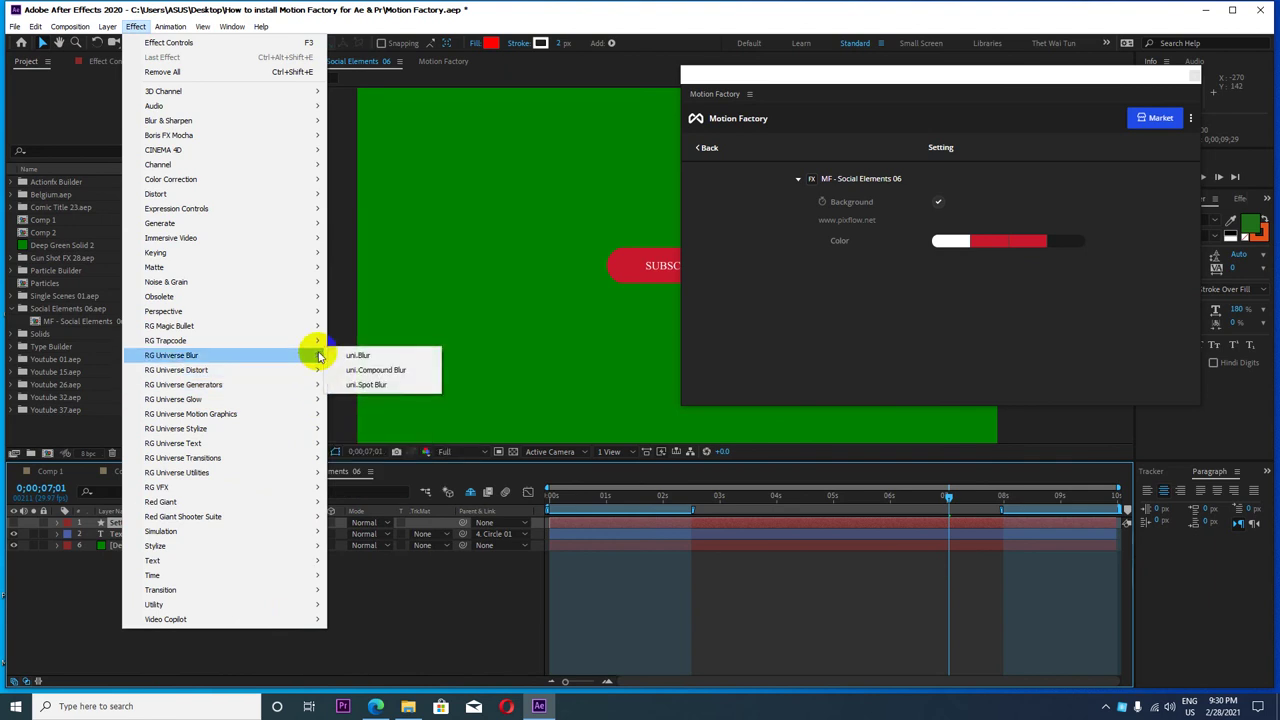
{"action": "mouse_move", "coordinate": [70, 26]}
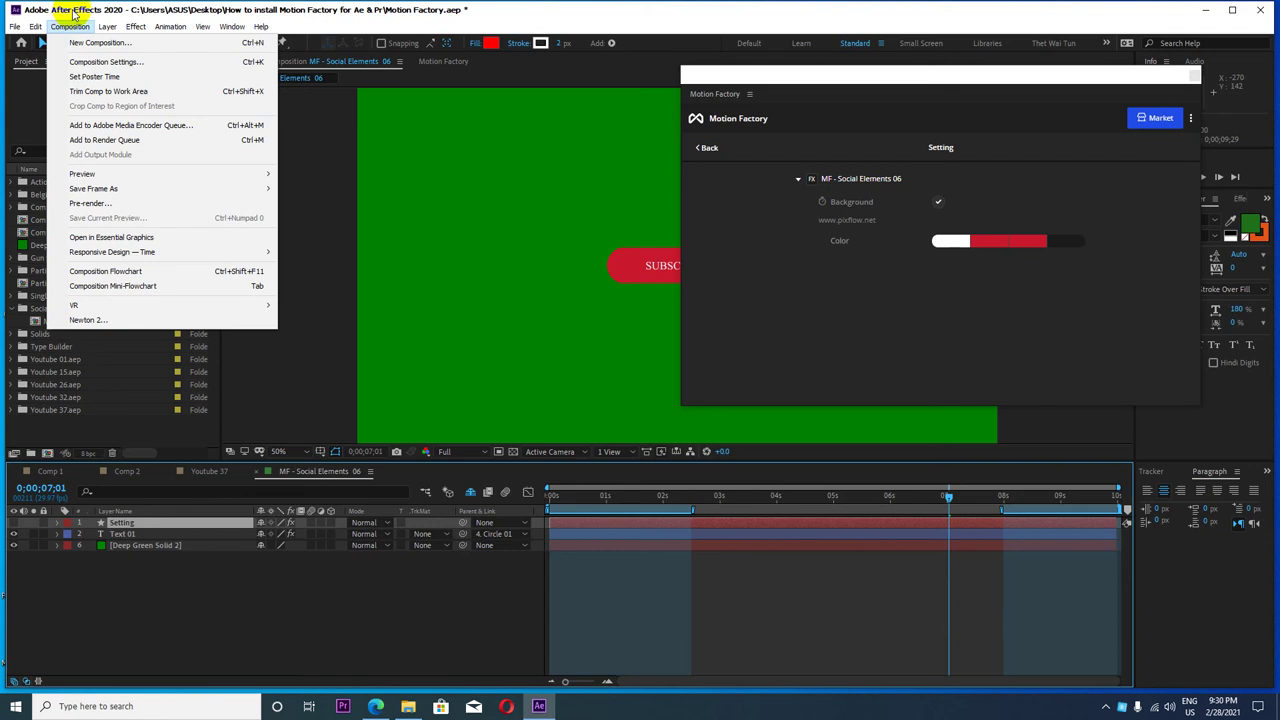
{"action": "mouse_move", "coordinate": [202, 26]}
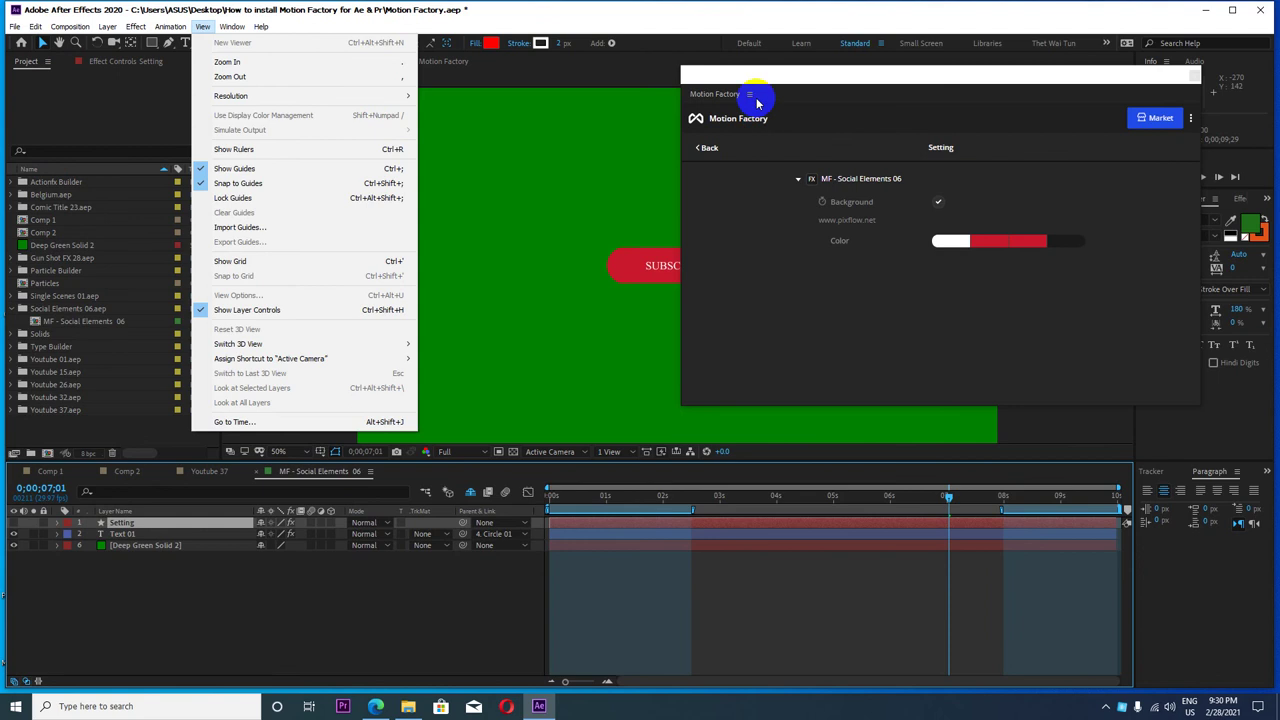
{"action": "left_click", "coordinate": [750, 80]}
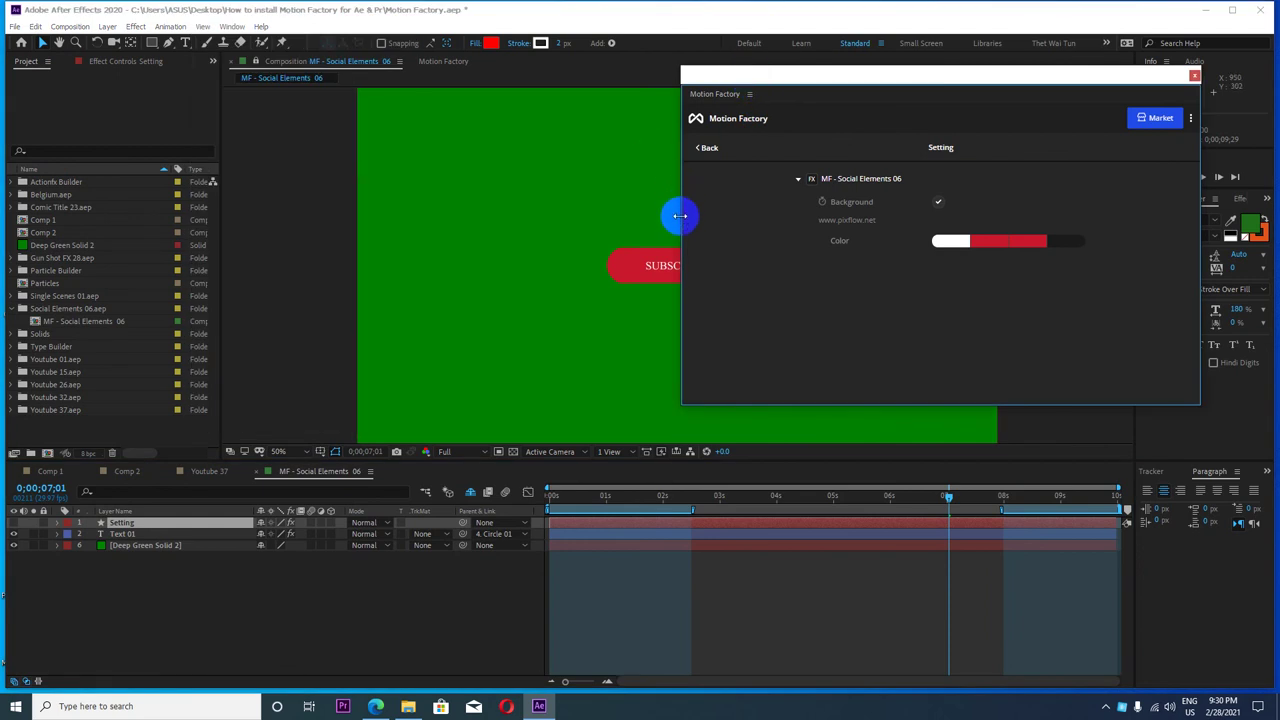
- Narrow the Motion Factory window and move it right so SUBSCRIBE is visible
{"action": "left_click_drag", "start_coordinate": [678, 217], "coordinate": [915, 217]}
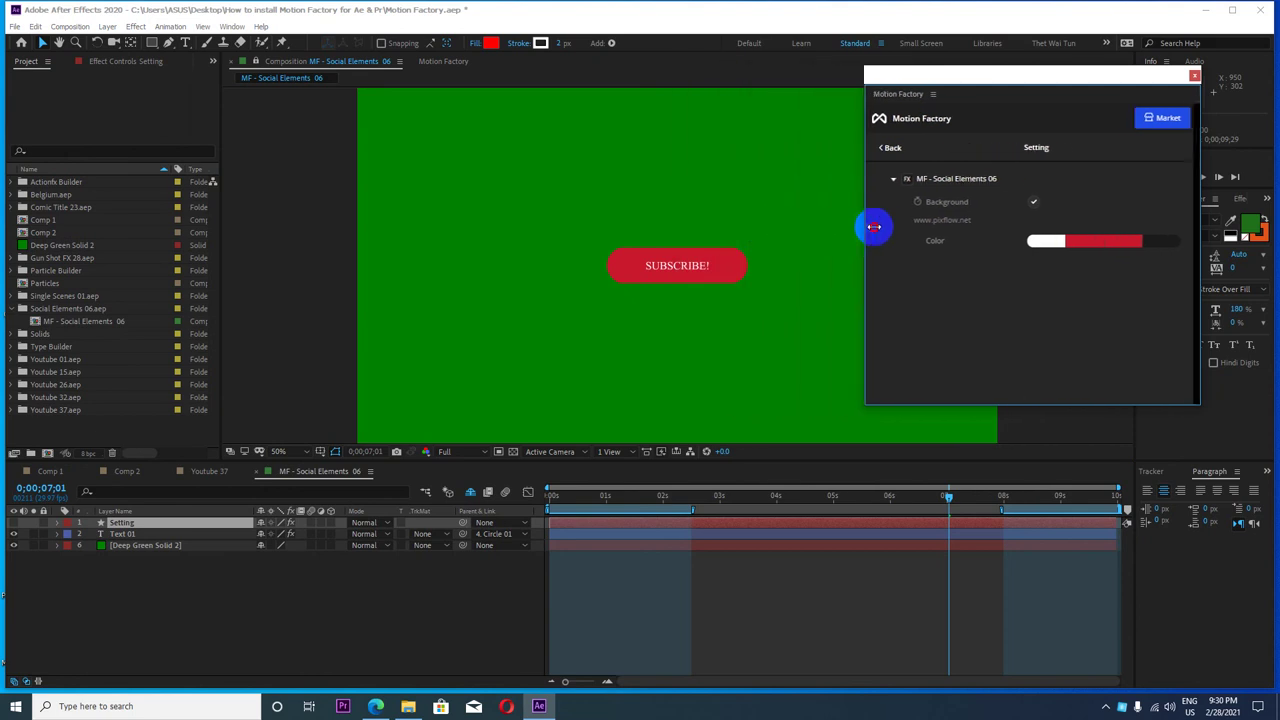
{"action": "left_click_drag", "start_coordinate": [1102, 76], "coordinate": [1137, 65]}
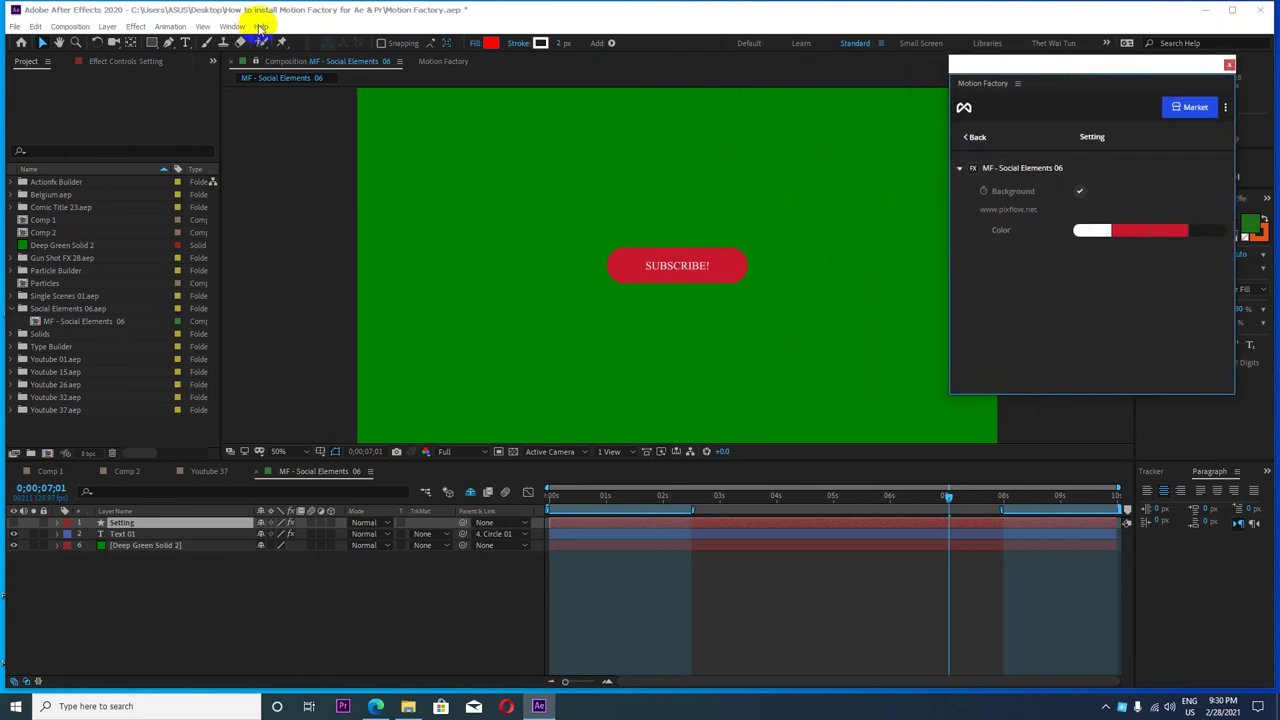
{"action": "left_click", "coordinate": [255, 10]}
{"action": "left_click_drag", "start_coordinate": [1133, 70], "coordinate": [1145, 102]}
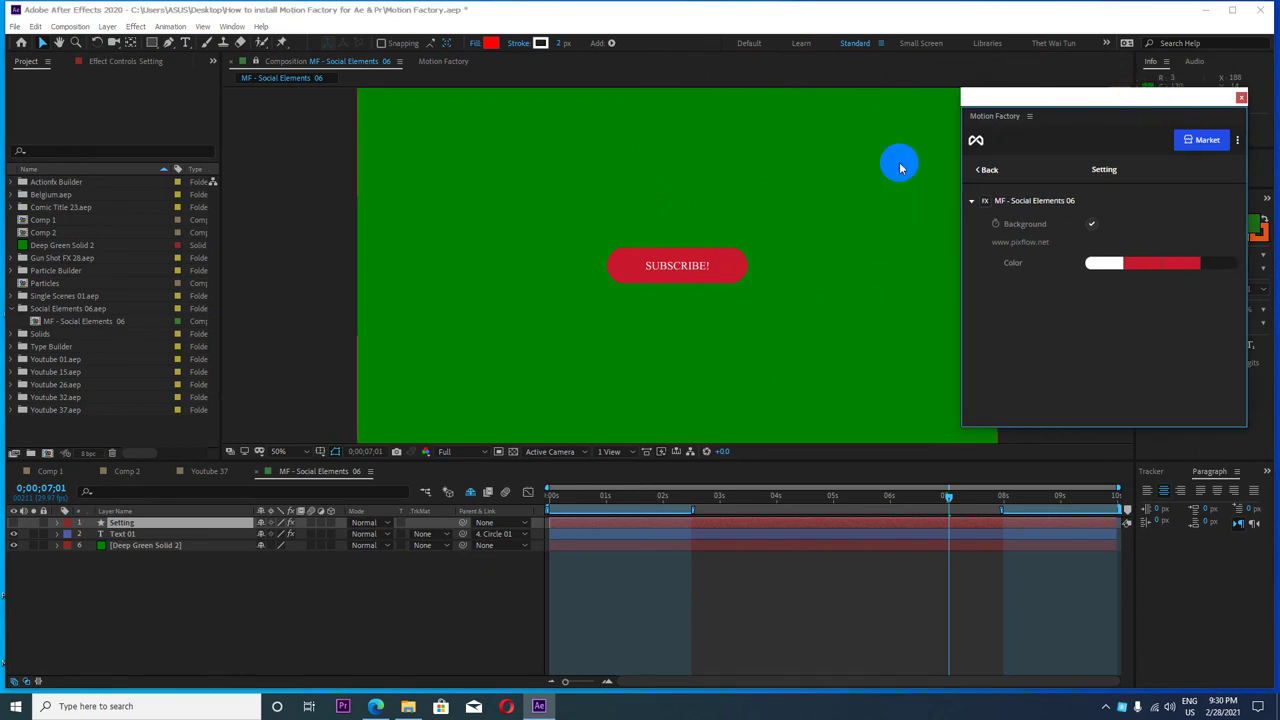
- Browse Actionfx Builder's Electric, Energy, Explosion and Gunshot effects, then switch to the Edge YouTube page
{"action": "left_click", "coordinate": [443, 61]}
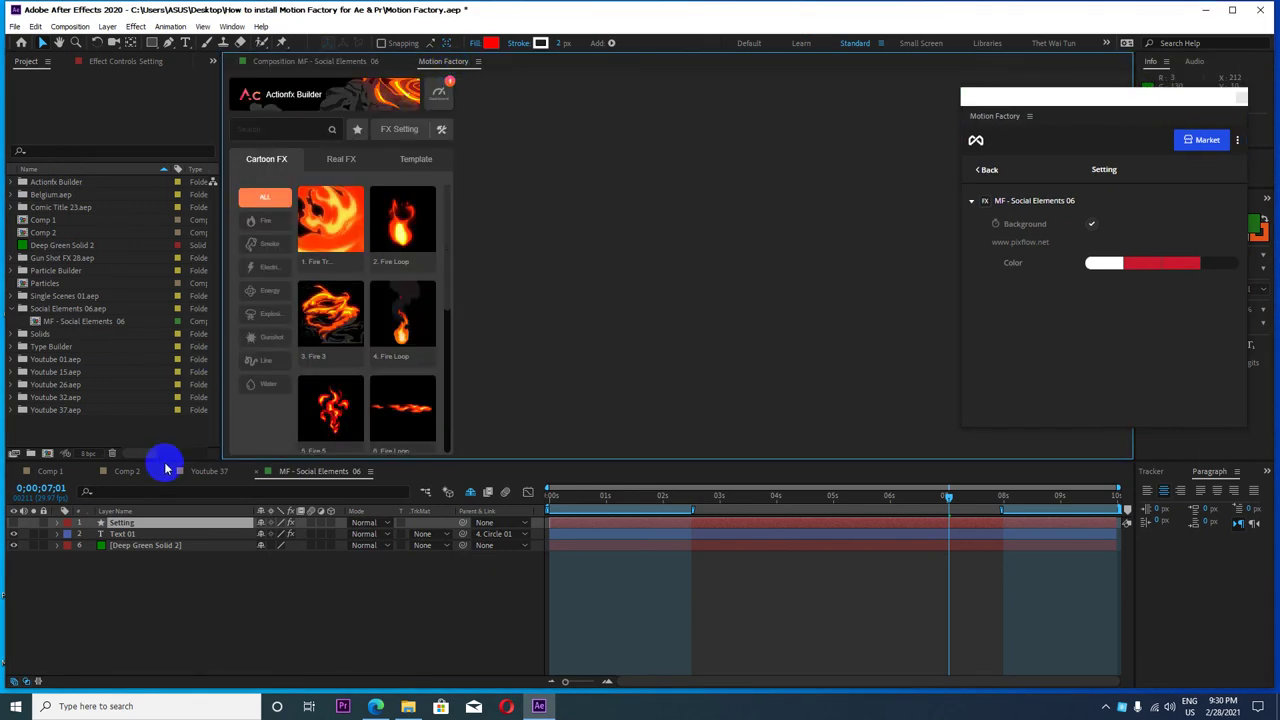
{"action": "scroll", "coordinate": [380, 378], "scroll_direction": "down", "scroll_amount": 2}
{"action": "scroll", "coordinate": [380, 378], "scroll_direction": "down", "scroll_amount": 3}
{"action": "scroll", "coordinate": [386, 371], "scroll_direction": "down", "scroll_amount": 3}
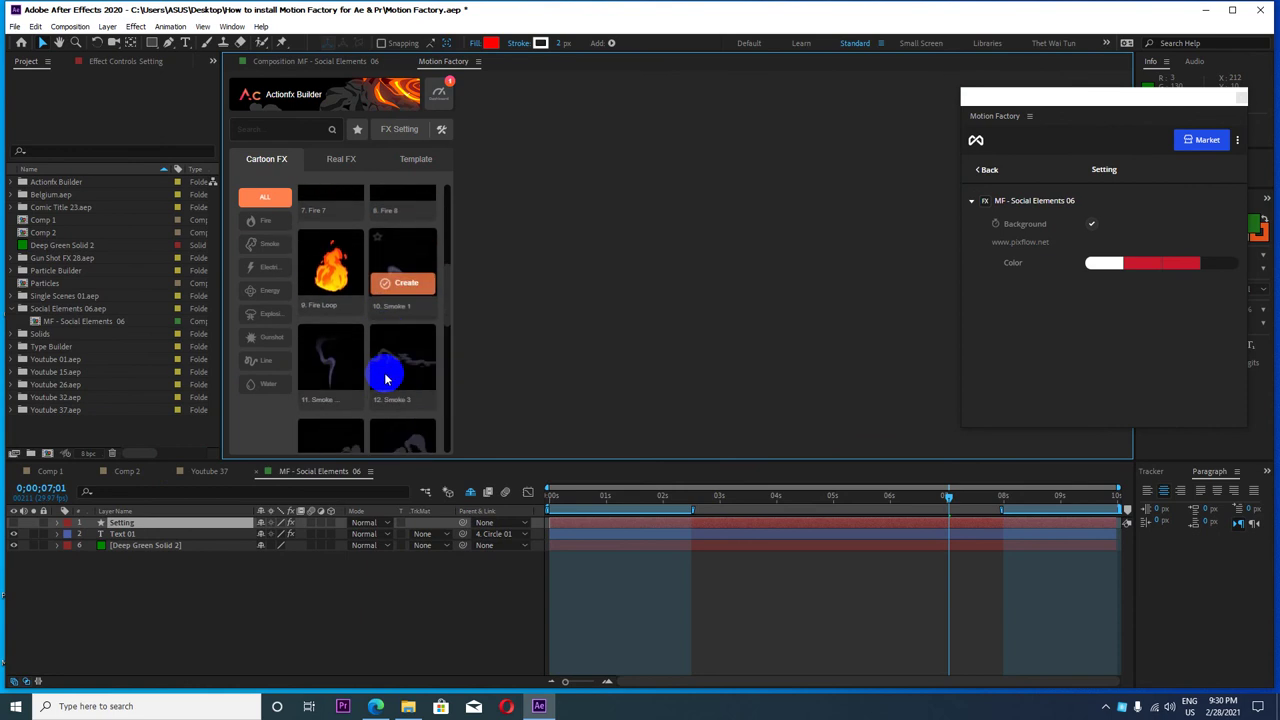
{"action": "scroll", "coordinate": [386, 371], "scroll_direction": "up", "scroll_amount": 3}
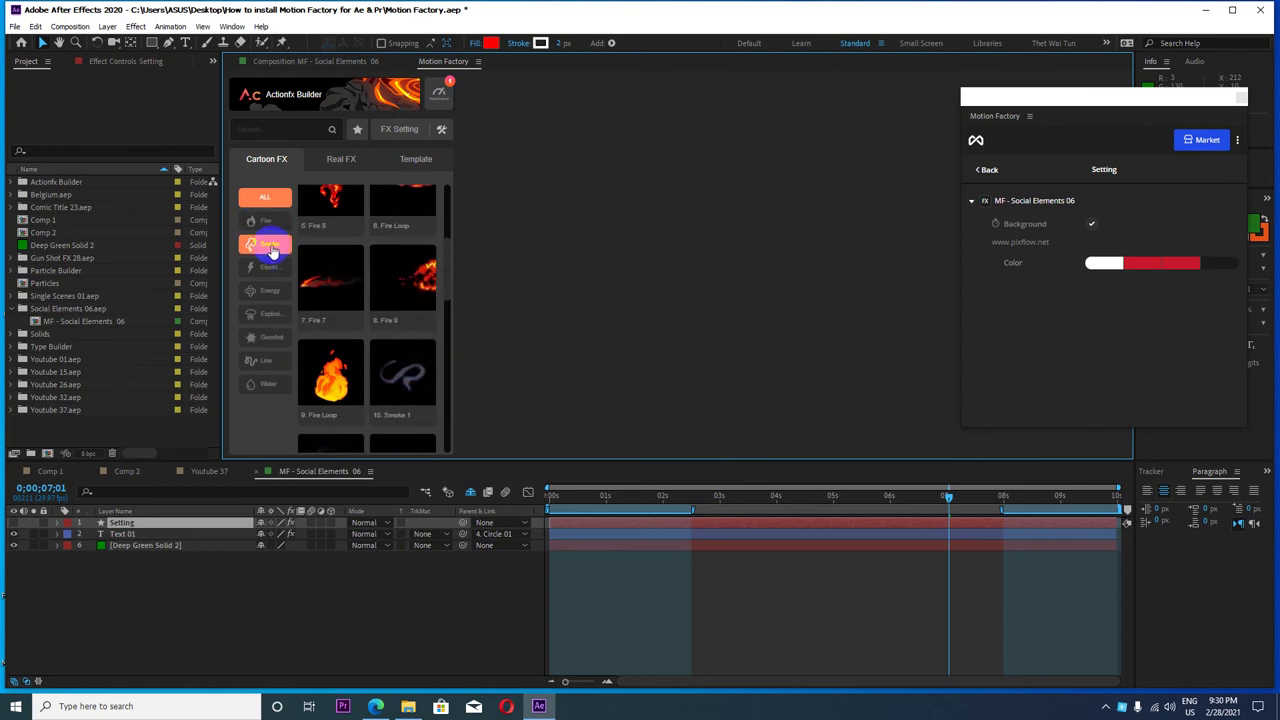
{"action": "left_click", "coordinate": [268, 268]}
{"action": "left_click", "coordinate": [268, 290]}
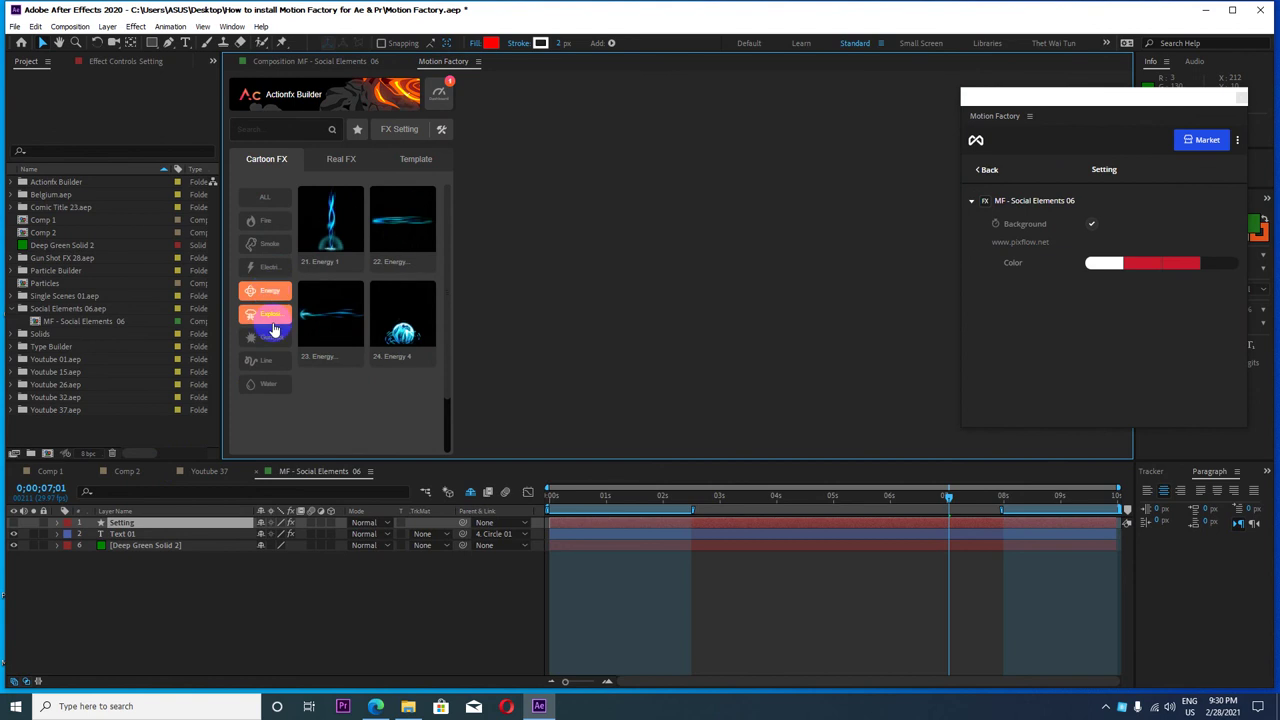
{"action": "left_click", "coordinate": [272, 316]}
{"action": "left_click", "coordinate": [269, 339]}
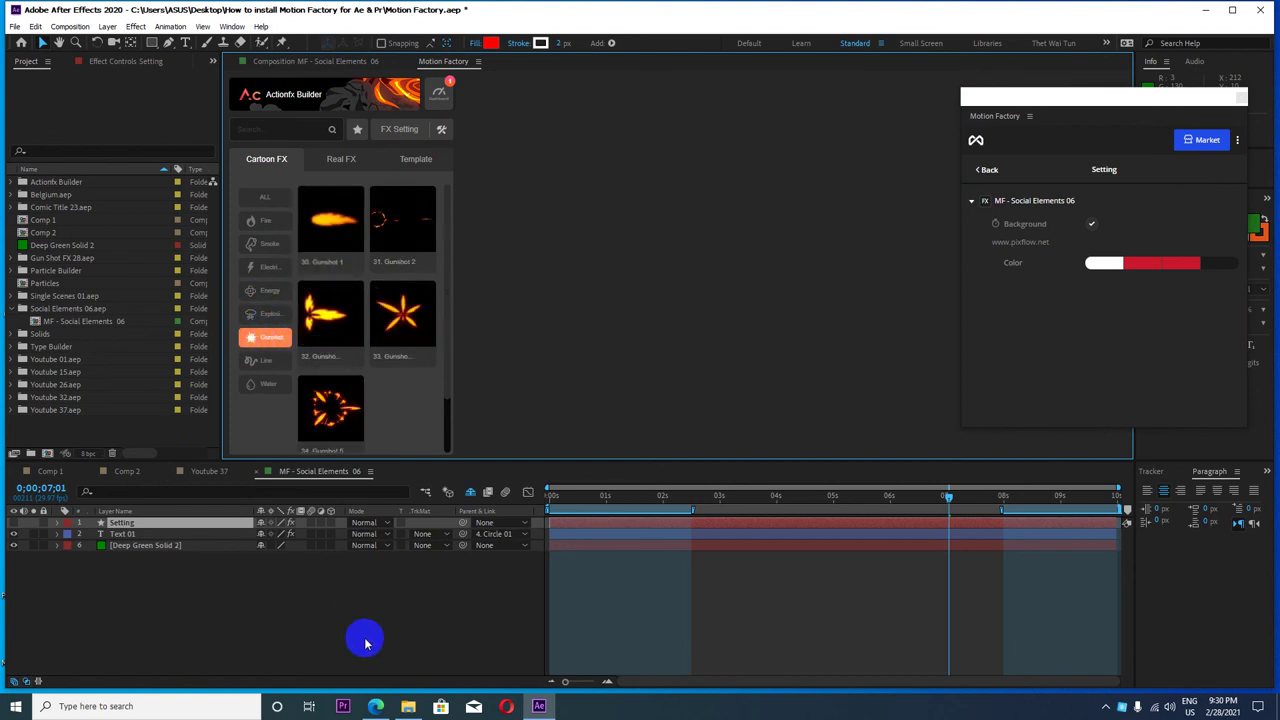
{"action": "left_click", "coordinate": [375, 706]}
- Open the Gun Shot Green Screen video, cancel autoplay, and return to the video list
{"action": "left_click", "coordinate": [367, 492]}
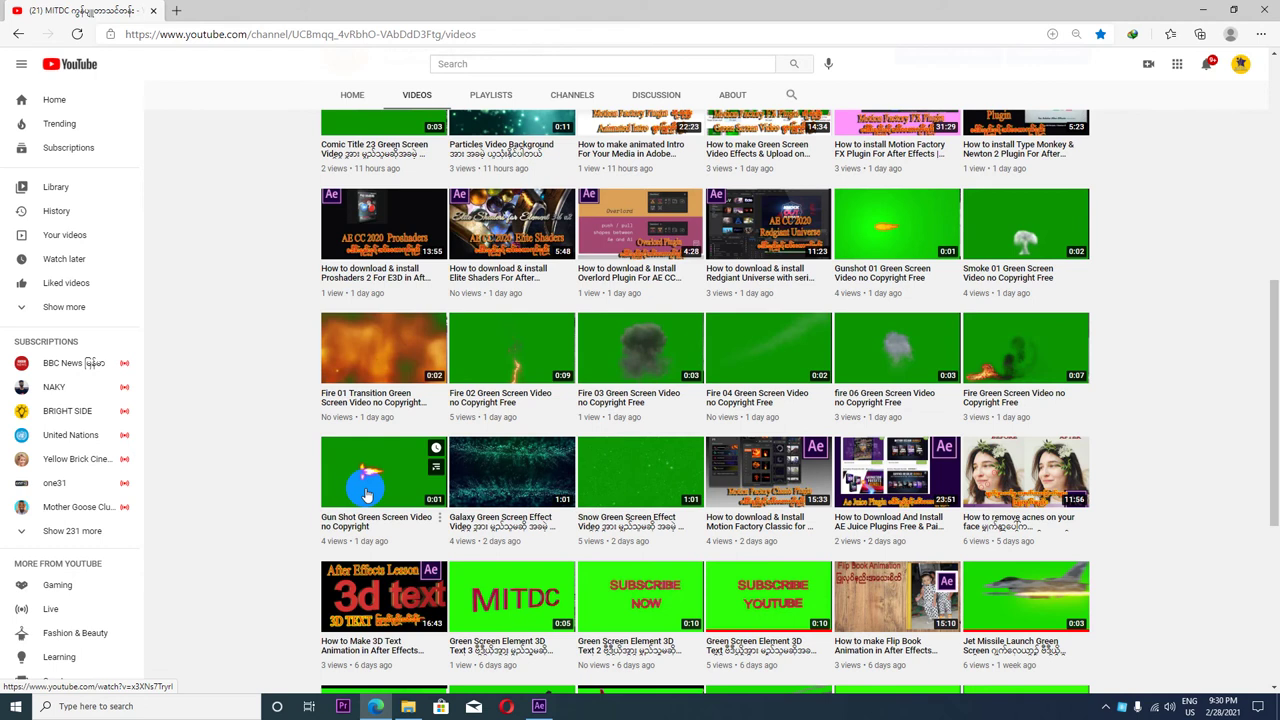
{"action": "left_click", "coordinate": [378, 470]}
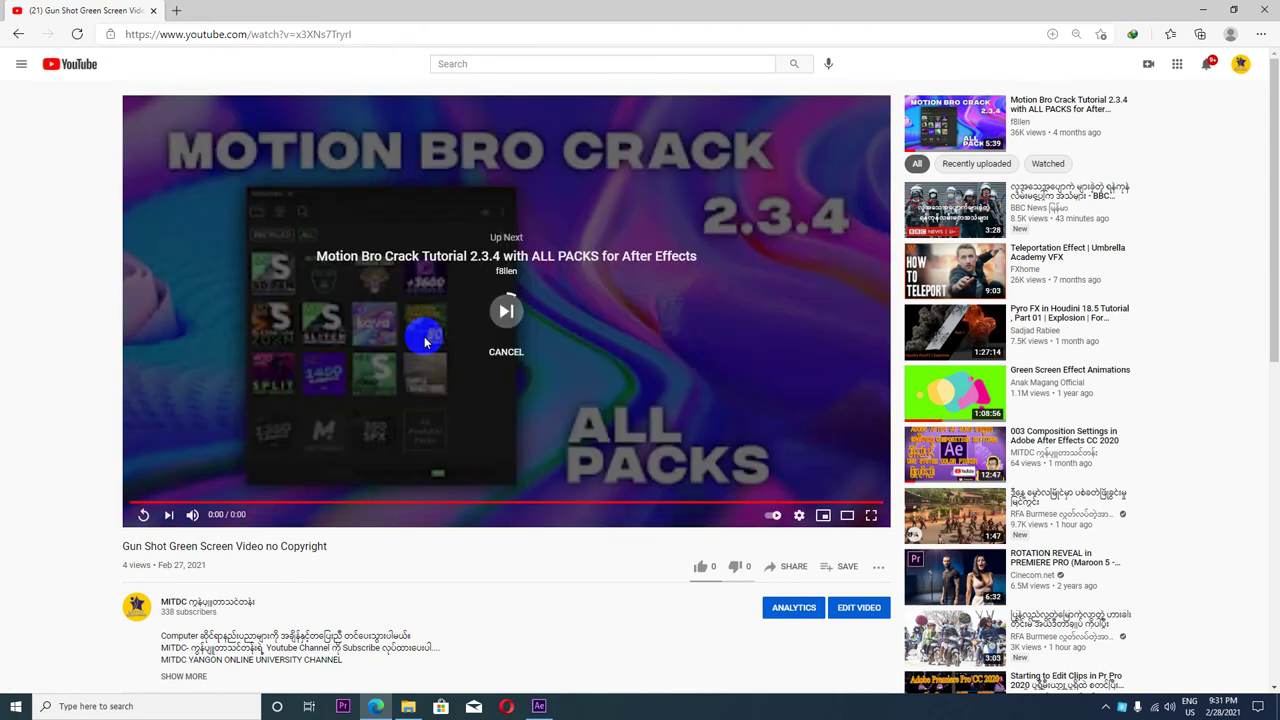
{"action": "left_click", "coordinate": [423, 349]}
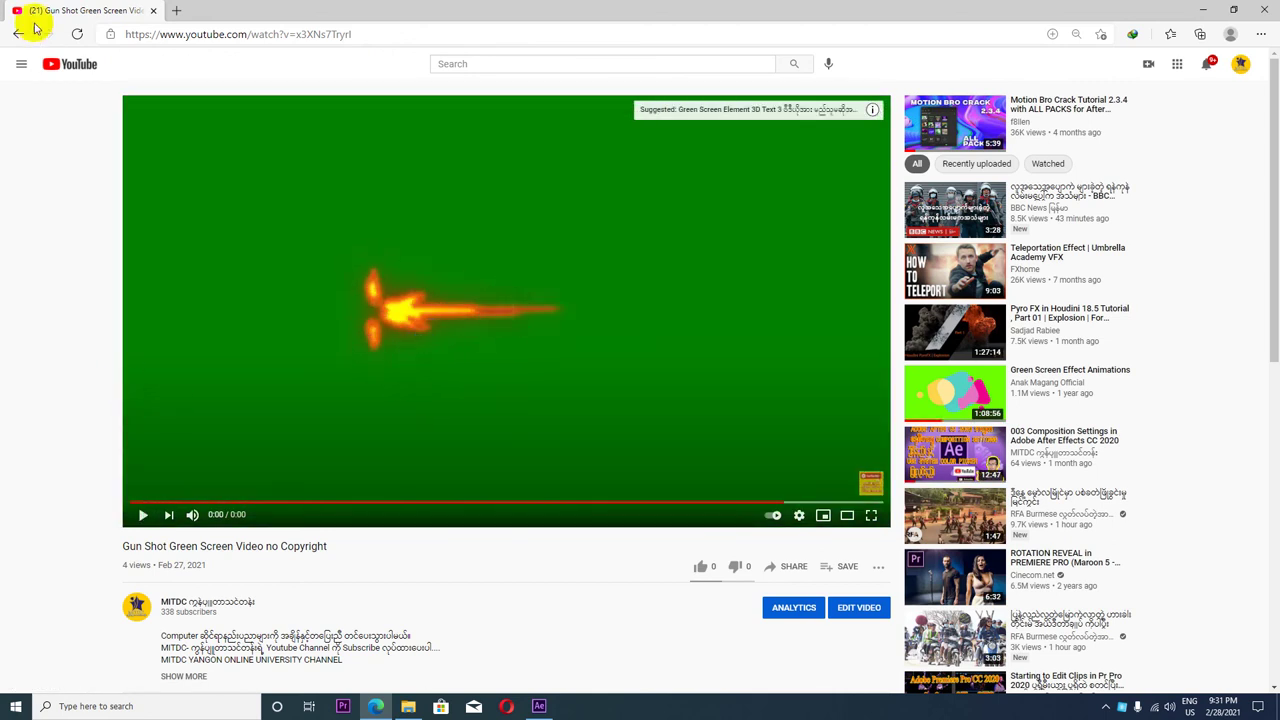
{"action": "left_click", "coordinate": [18, 34]}
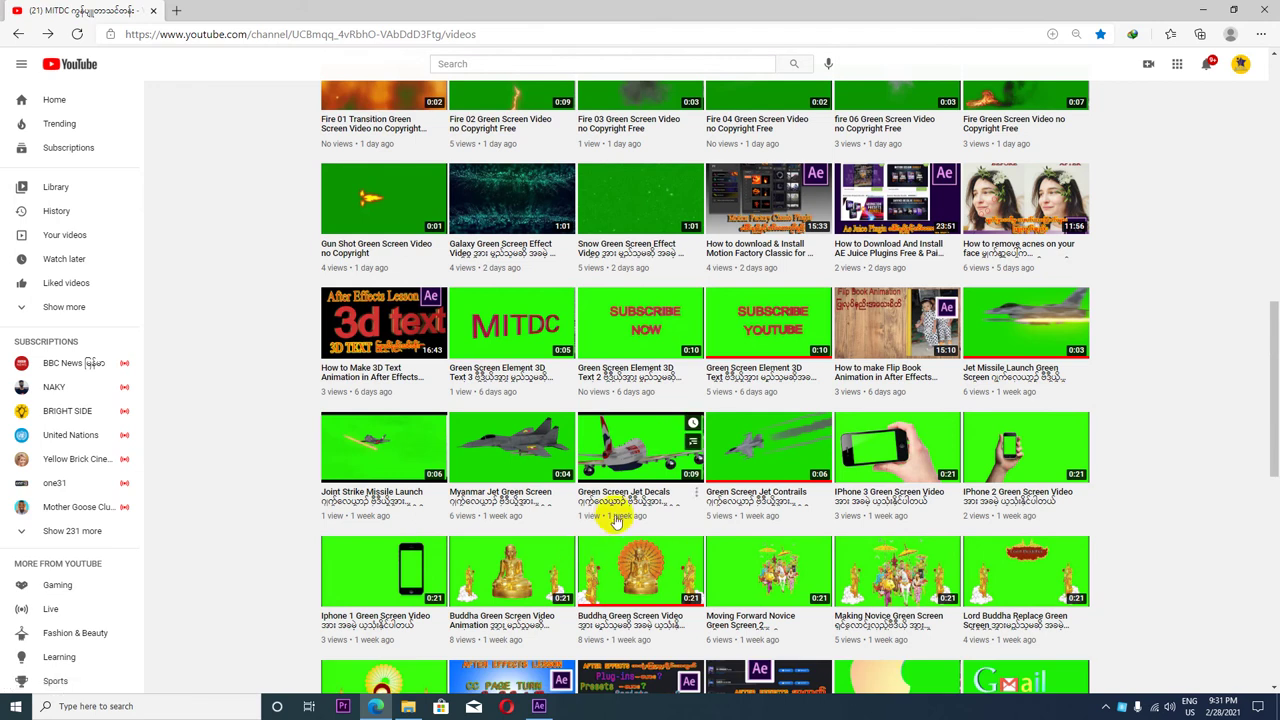
- Preview the Fire Green Screen video, pause it, and go back to the channel videos
{"action": "scroll", "coordinate": [614, 516], "scroll_direction": "up", "scroll_amount": 1}
{"action": "scroll", "coordinate": [614, 516], "scroll_direction": "up", "scroll_amount": 1}
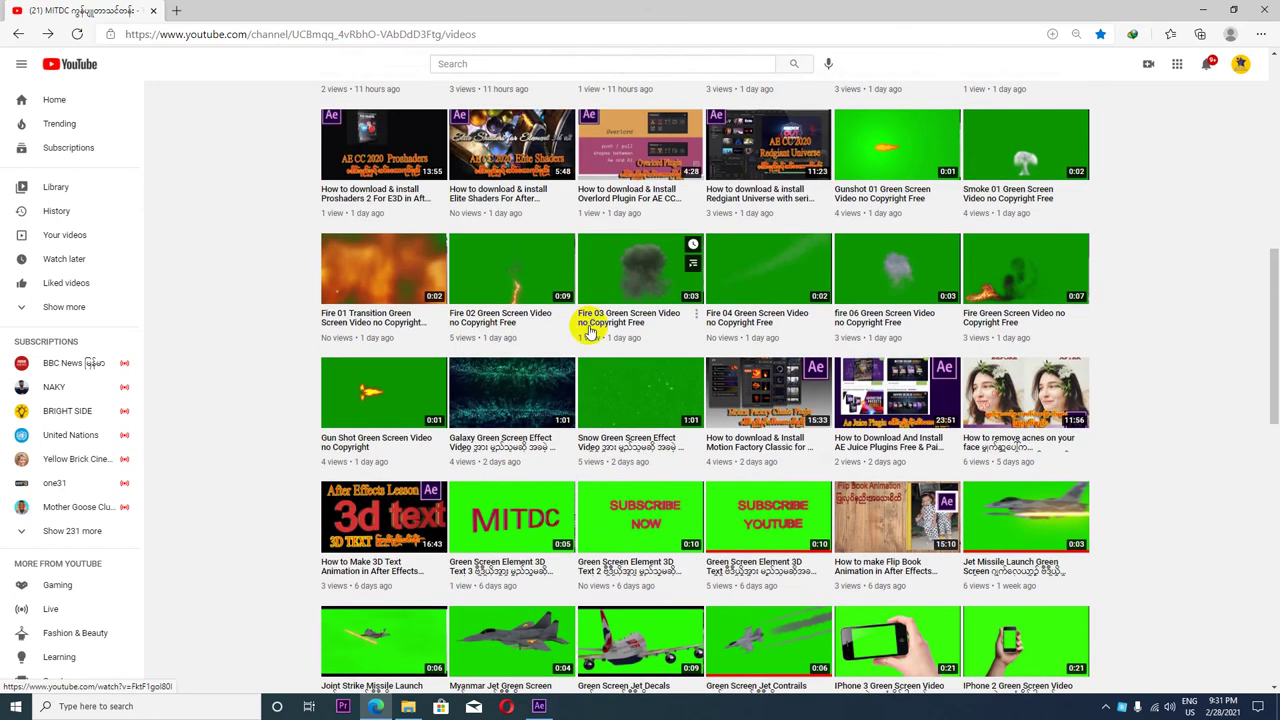
{"action": "left_click", "coordinate": [1009, 281]}
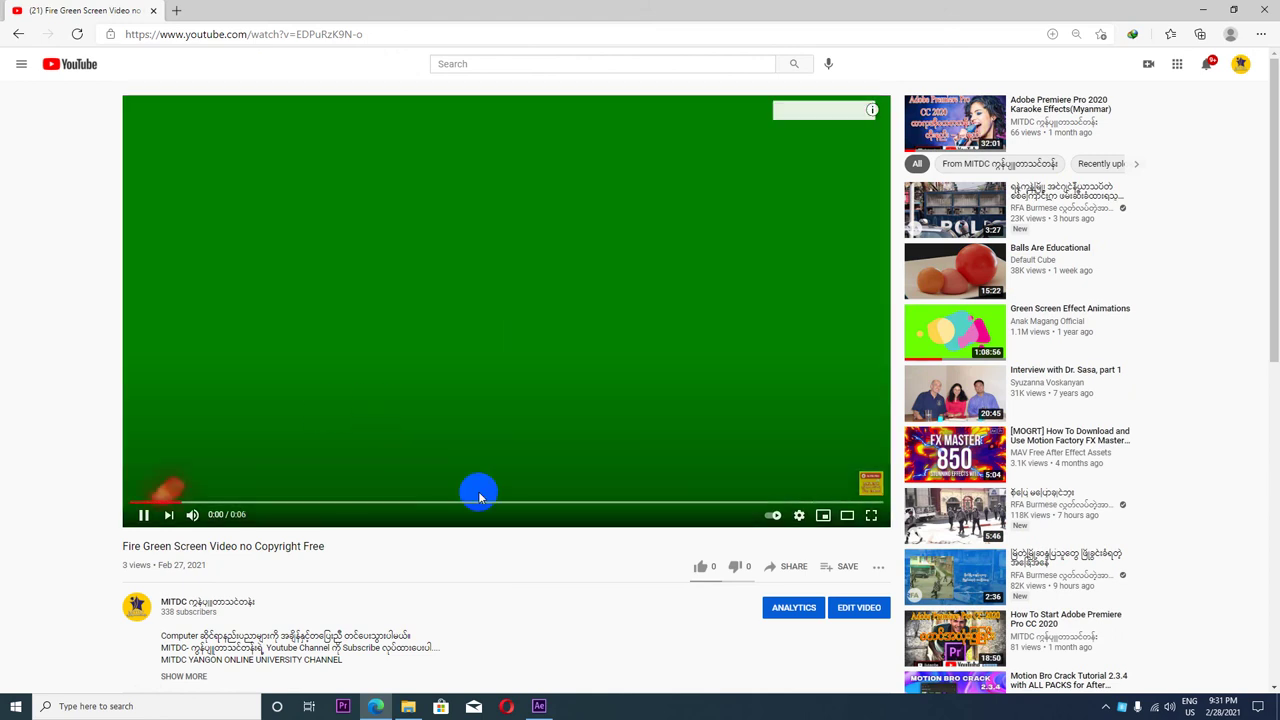
{"action": "left_click", "coordinate": [350, 424]}
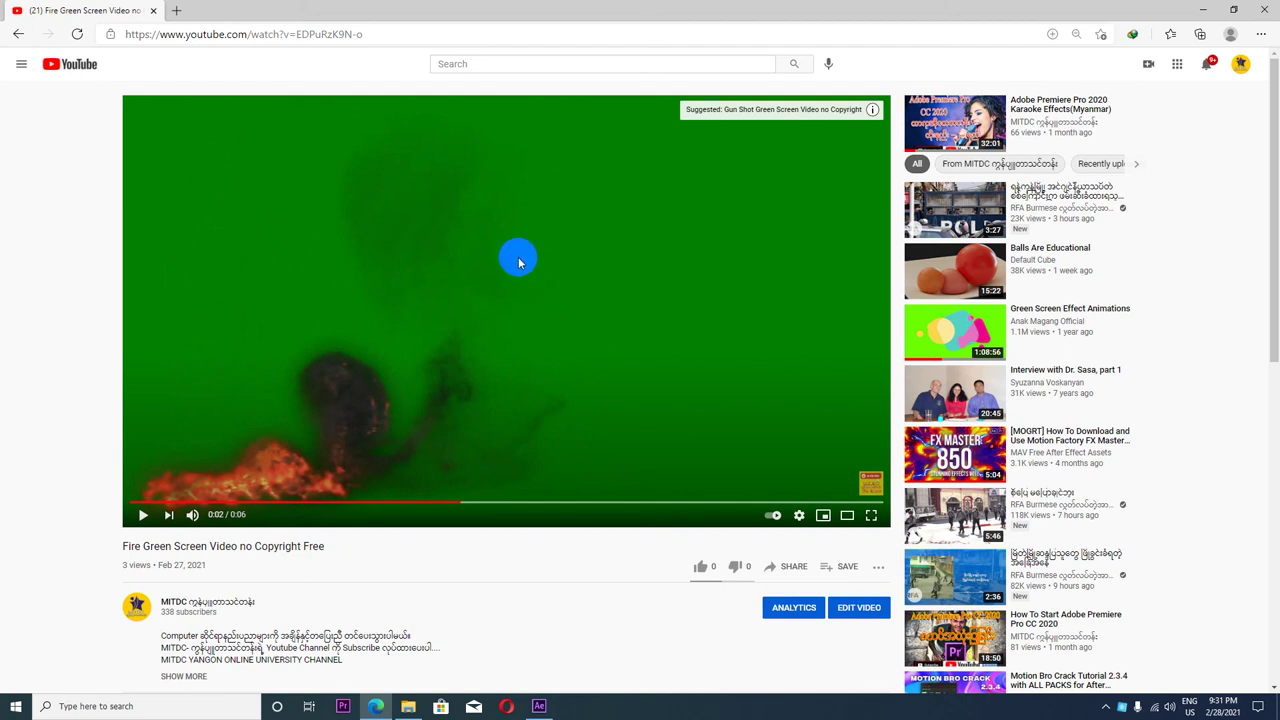
{"action": "left_click", "coordinate": [18, 34]}
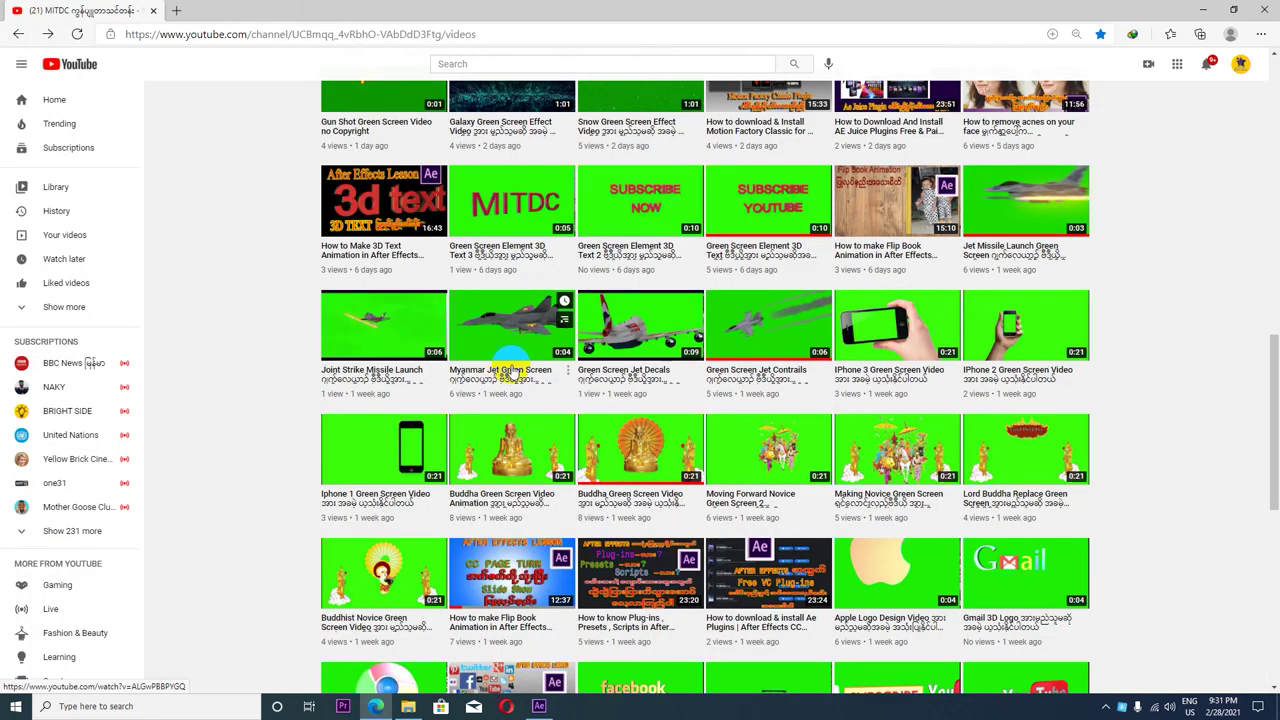
- Open the Myanmar Jet Green Screen video, play it, then pause it
{"action": "left_click", "coordinate": [533, 342]}
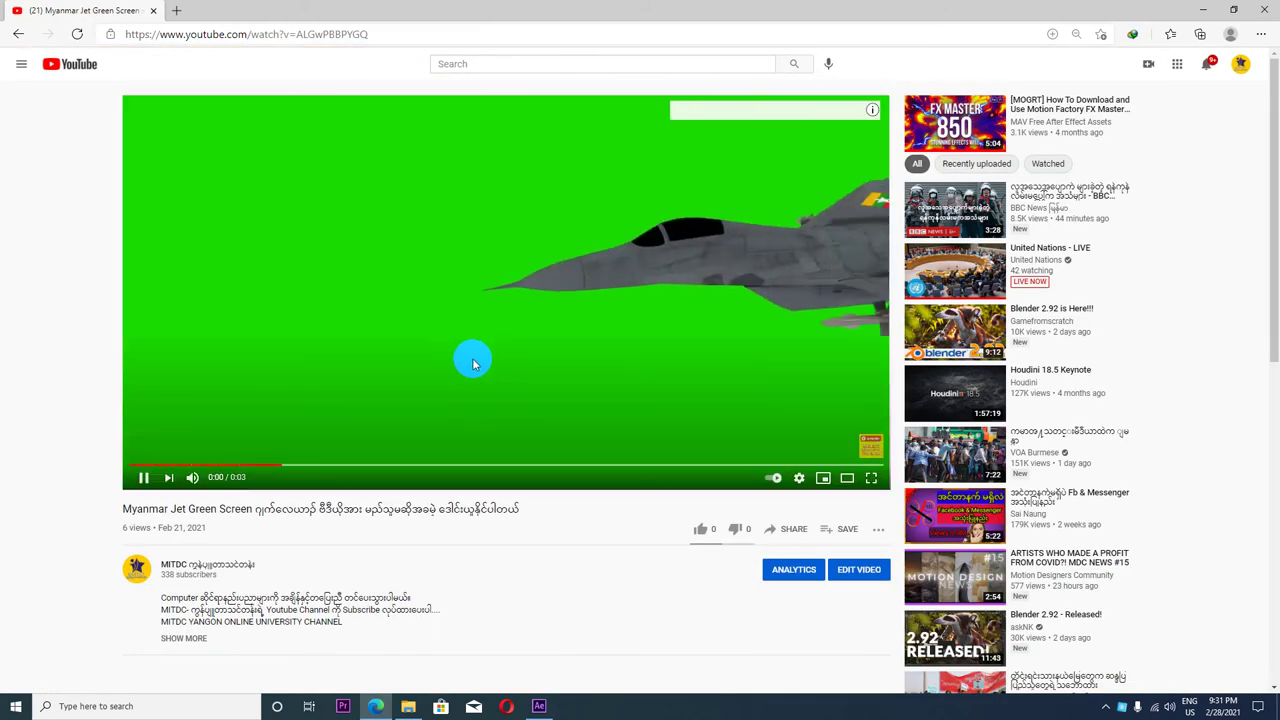
{"action": "left_click", "coordinate": [483, 330]}
{"action": "left_click", "coordinate": [574, 270]}
{"action": "left_click", "coordinate": [357, 283]}
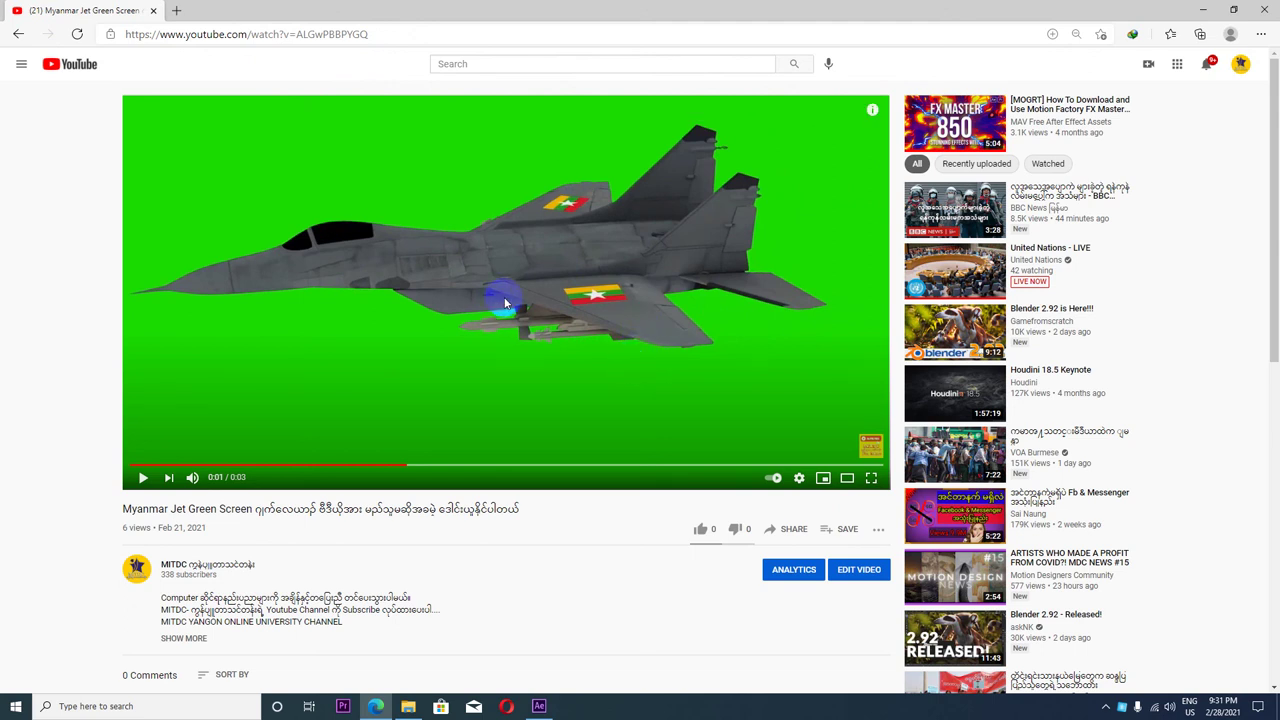
{"action": "left_click", "coordinate": [18, 34]}
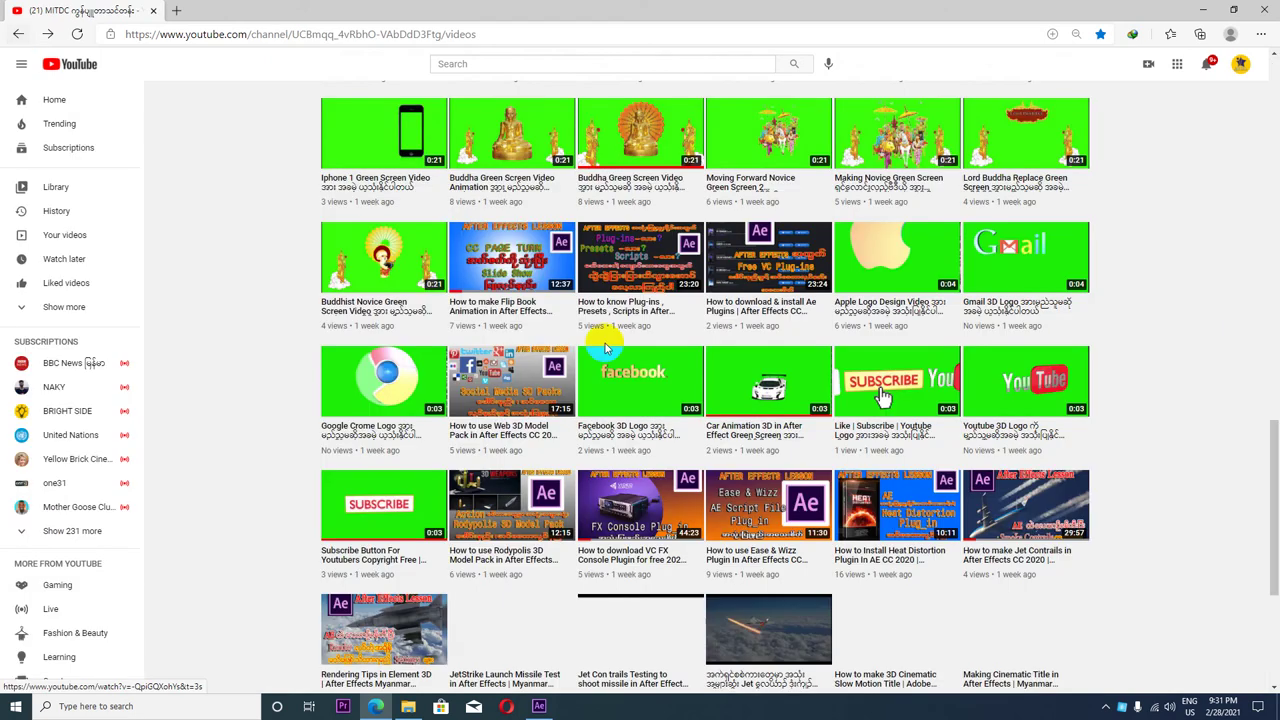
{"action": "scroll", "coordinate": [615, 334], "scroll_direction": "down", "scroll_amount": 1}
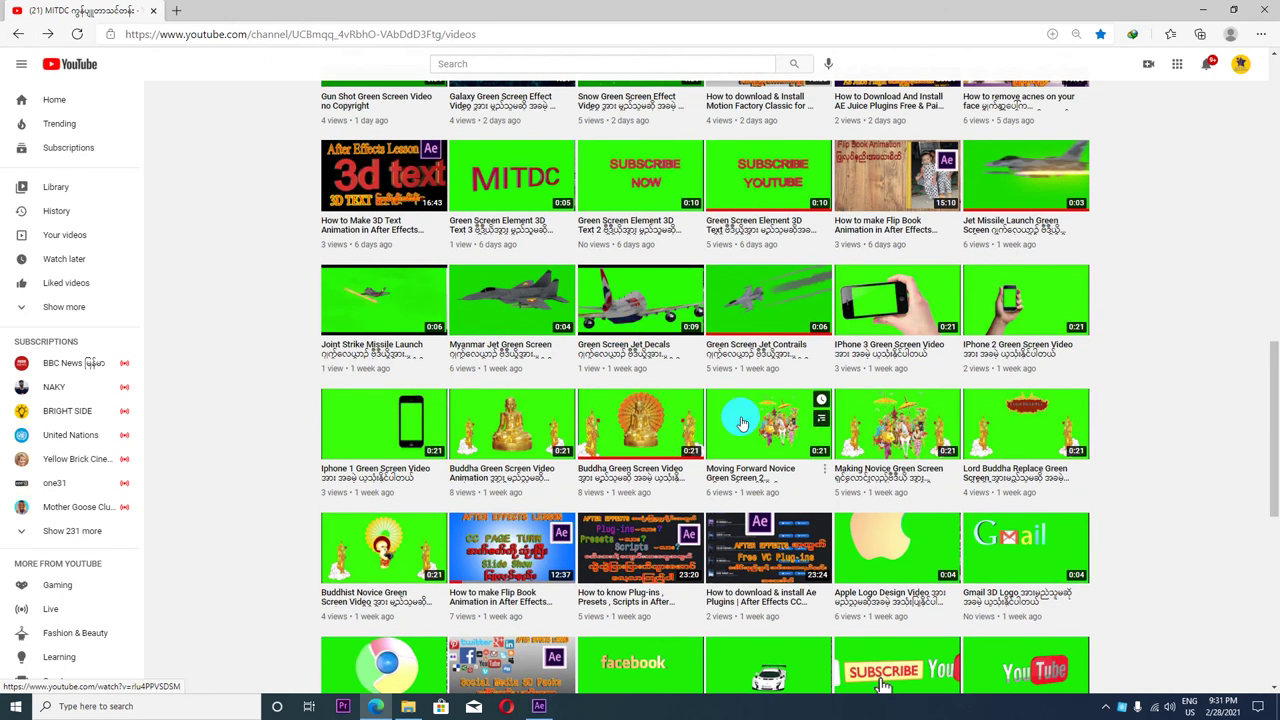
{"action": "left_click", "coordinate": [762, 426]}
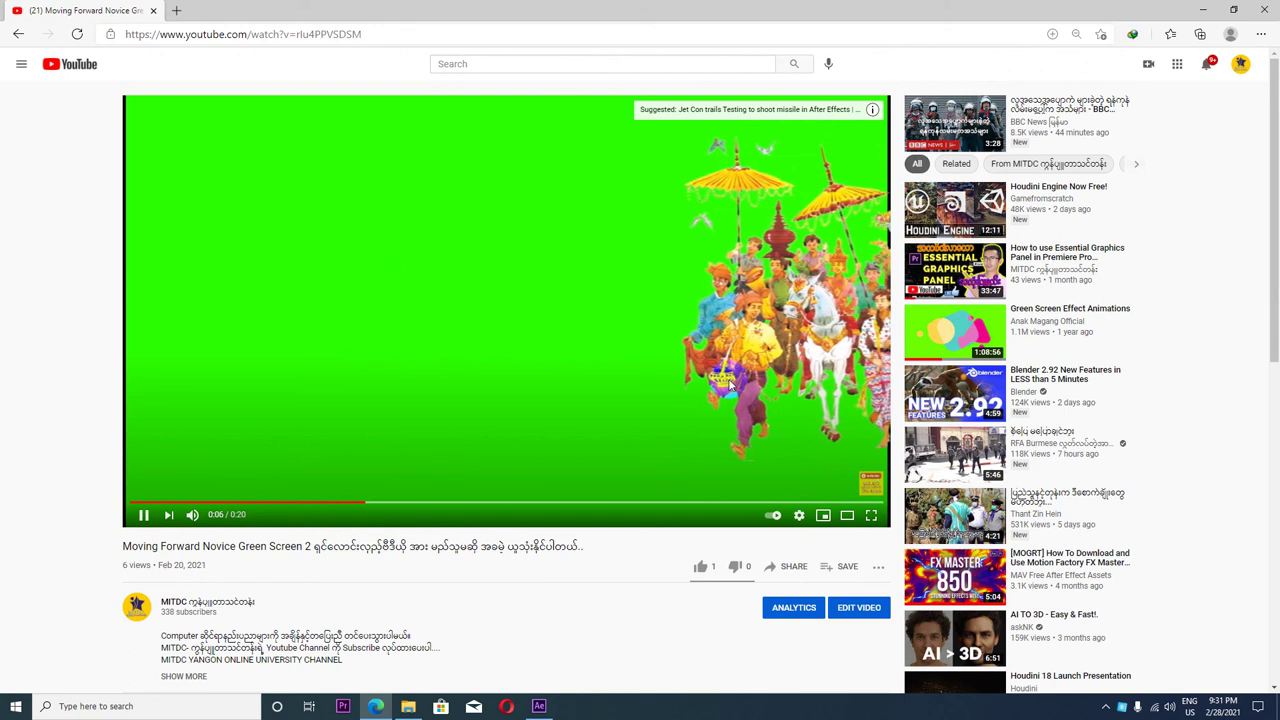
{"action": "left_click", "coordinate": [626, 361]}
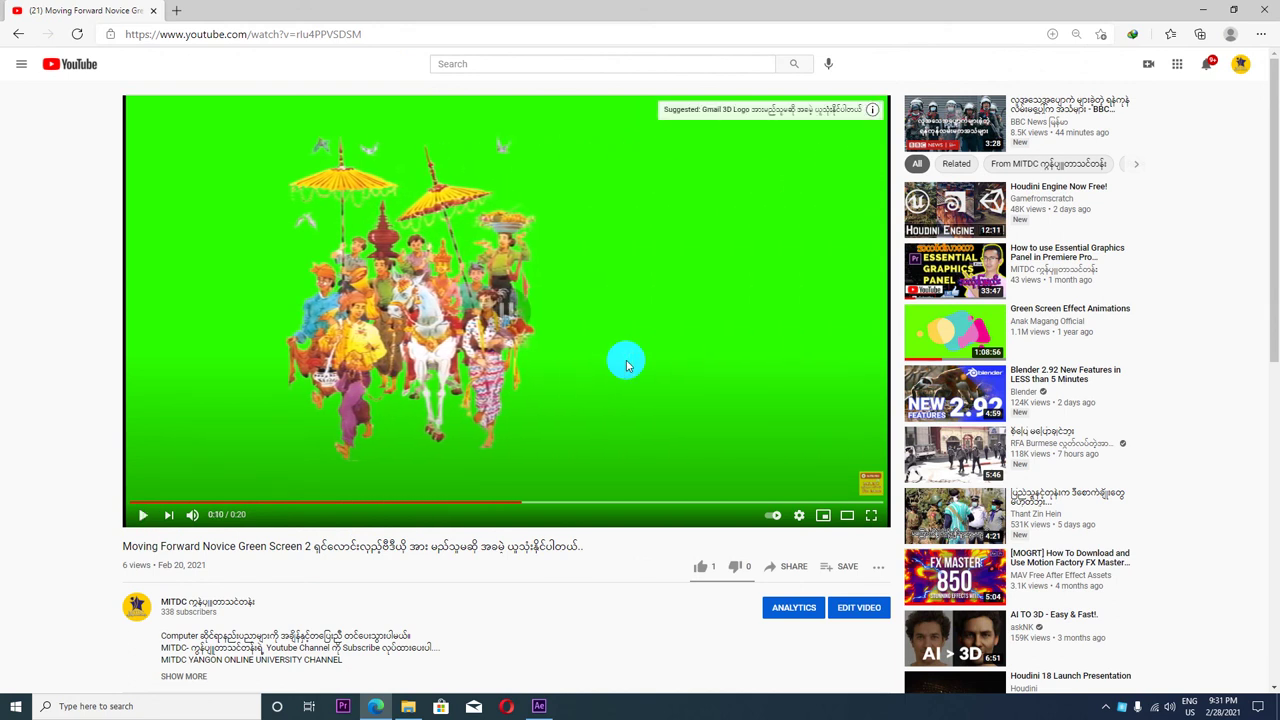
{"action": "left_click", "coordinate": [799, 515]}
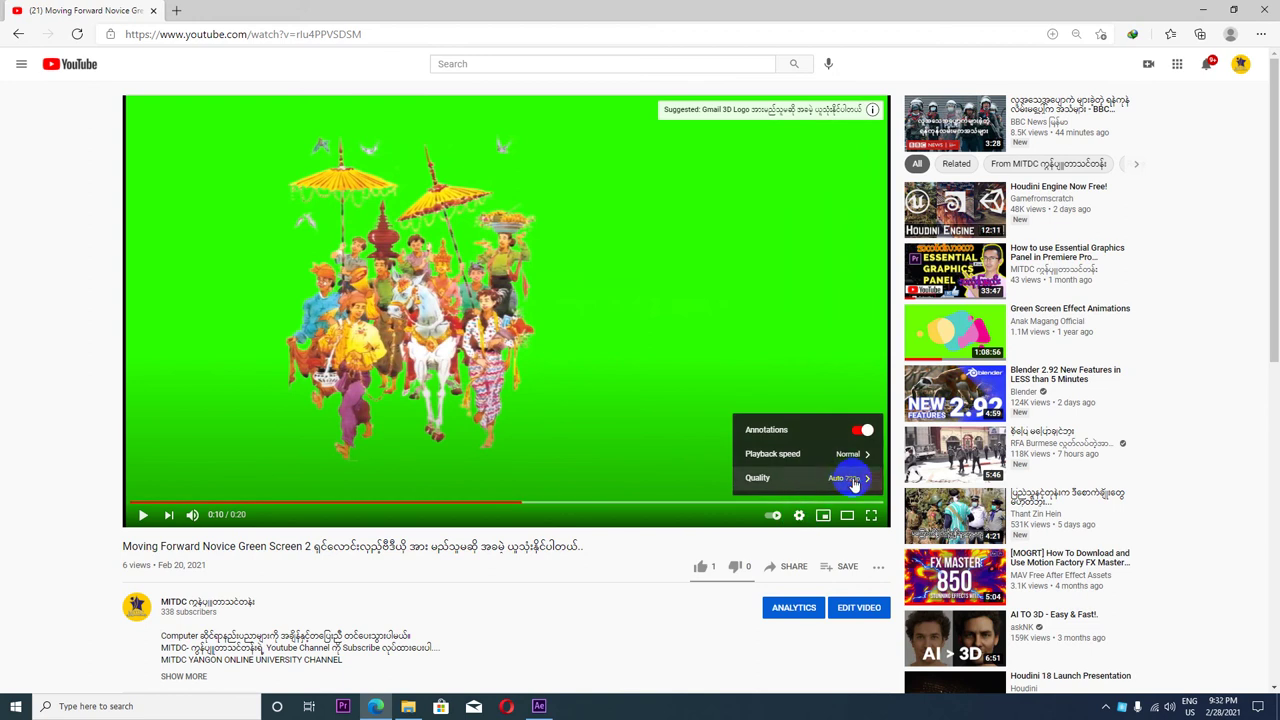
{"action": "left_click", "coordinate": [848, 482]}
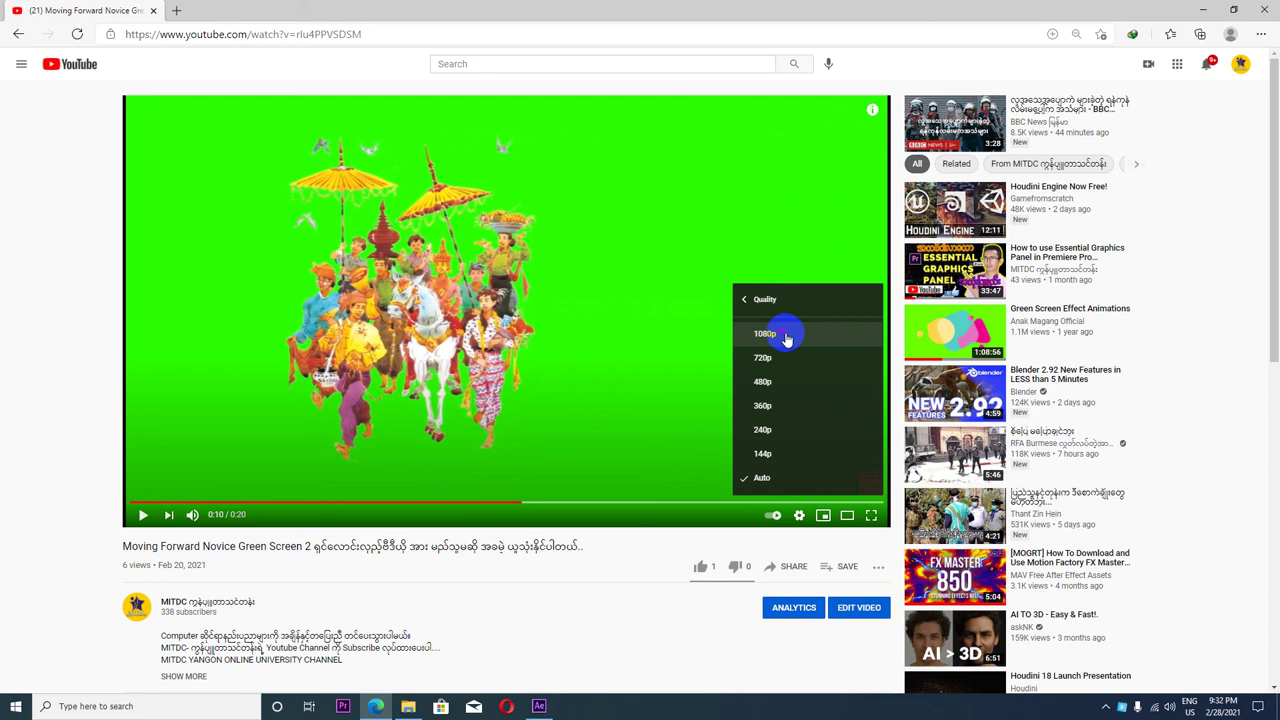
{"action": "left_click", "coordinate": [18, 34]}
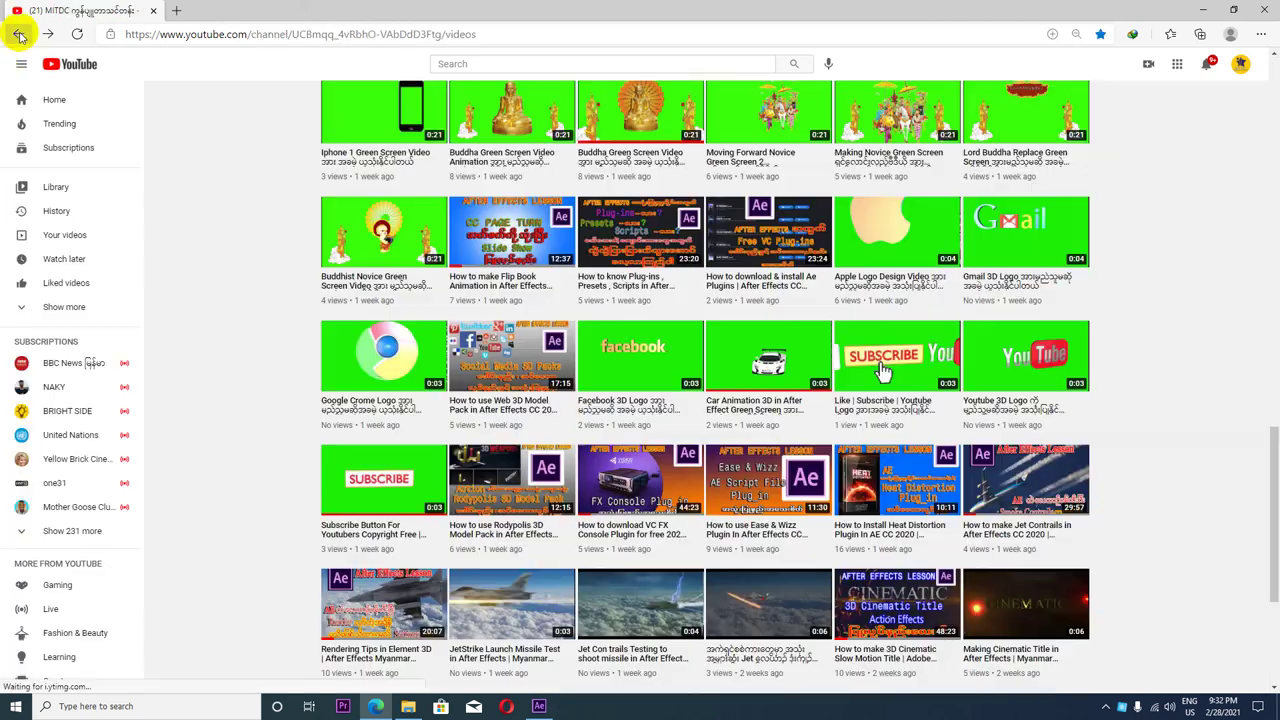
{"action": "scroll", "coordinate": [570, 365], "scroll_direction": "down", "scroll_amount": 3}
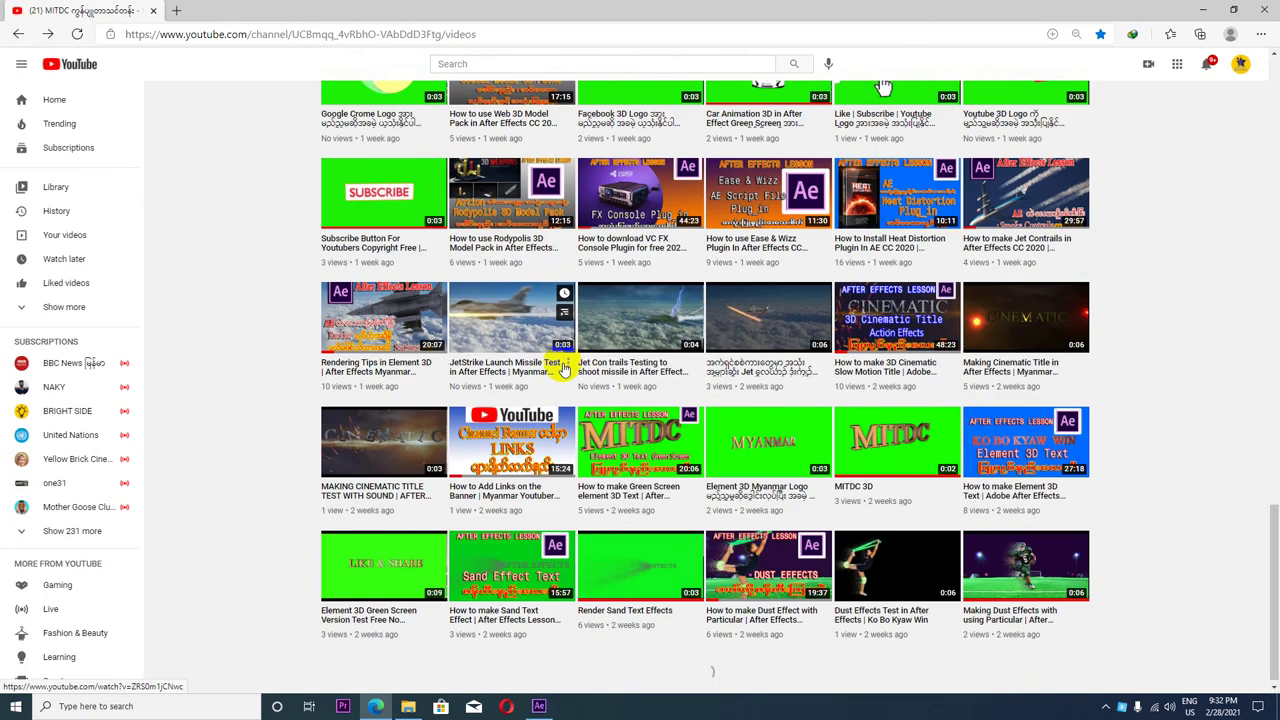
{"action": "scroll", "coordinate": [570, 365], "scroll_direction": "down", "scroll_amount": 3}
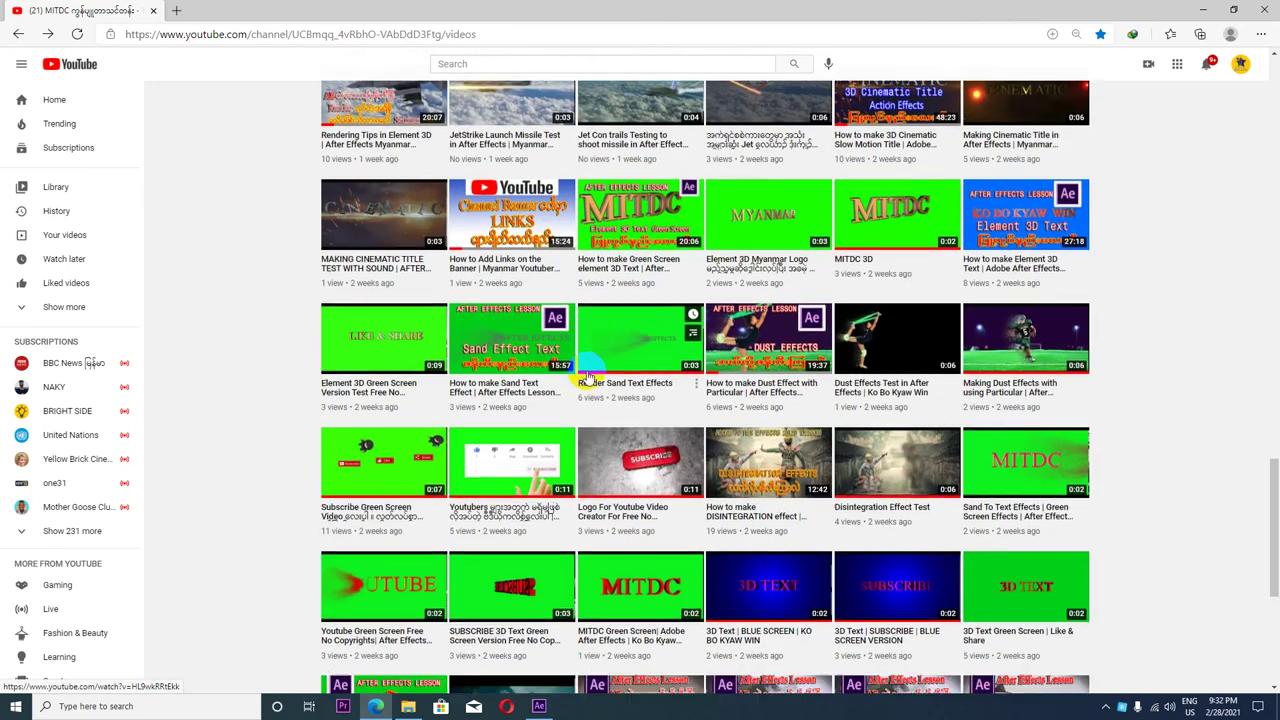
{"action": "scroll", "coordinate": [585, 375], "scroll_direction": "down", "scroll_amount": 4}
{"action": "scroll", "coordinate": [590, 378], "scroll_direction": "down", "scroll_amount": 4}
{"action": "scroll", "coordinate": [590, 378], "scroll_direction": "down", "scroll_amount": 1}
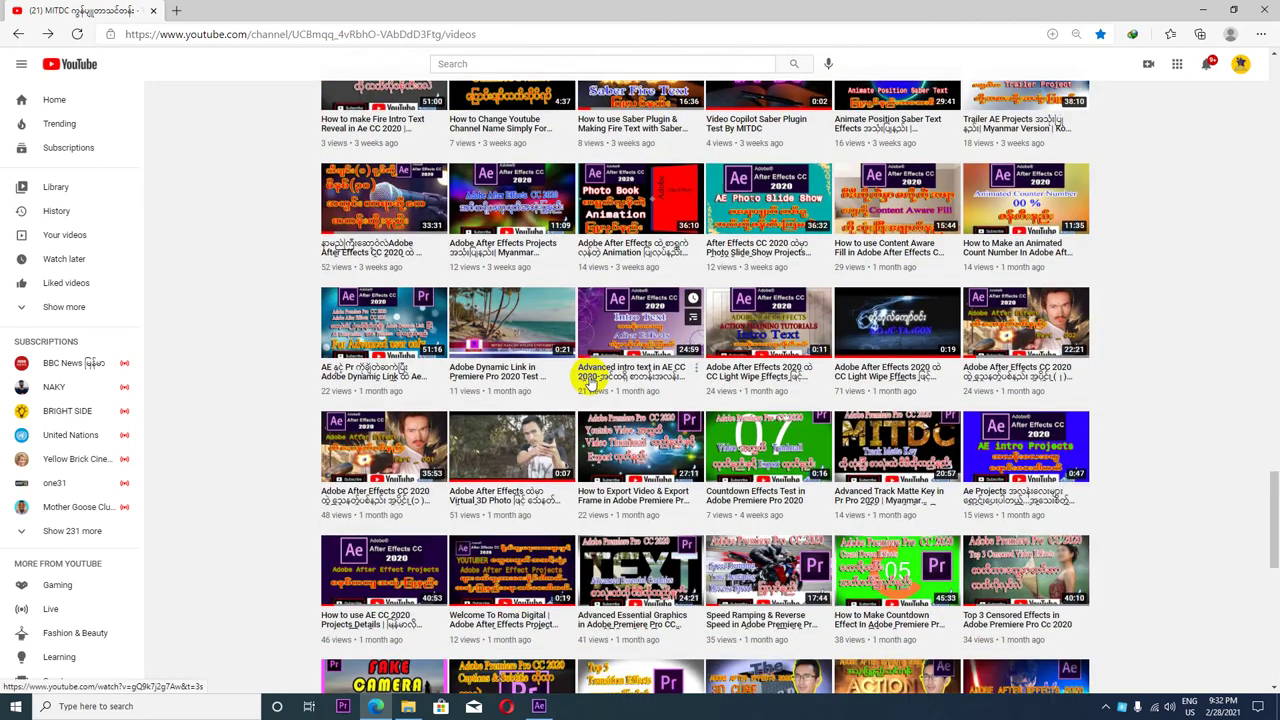
{"action": "scroll", "coordinate": [592, 383], "scroll_direction": "down", "scroll_amount": 3}
{"action": "scroll", "coordinate": [591, 383], "scroll_direction": "up", "scroll_amount": 3}
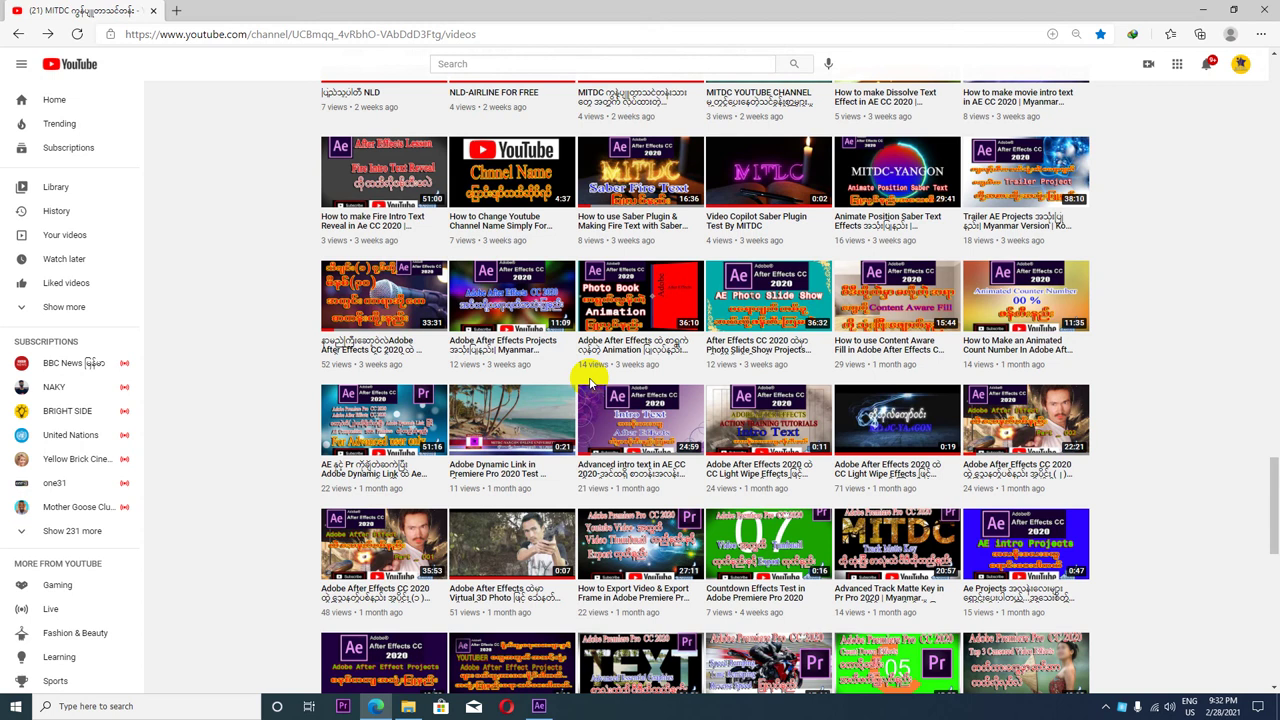
{"action": "scroll", "coordinate": [595, 400], "scroll_direction": "up", "scroll_amount": 10}
{"action": "scroll", "coordinate": [605, 425], "scroll_direction": "up", "scroll_amount": 10}
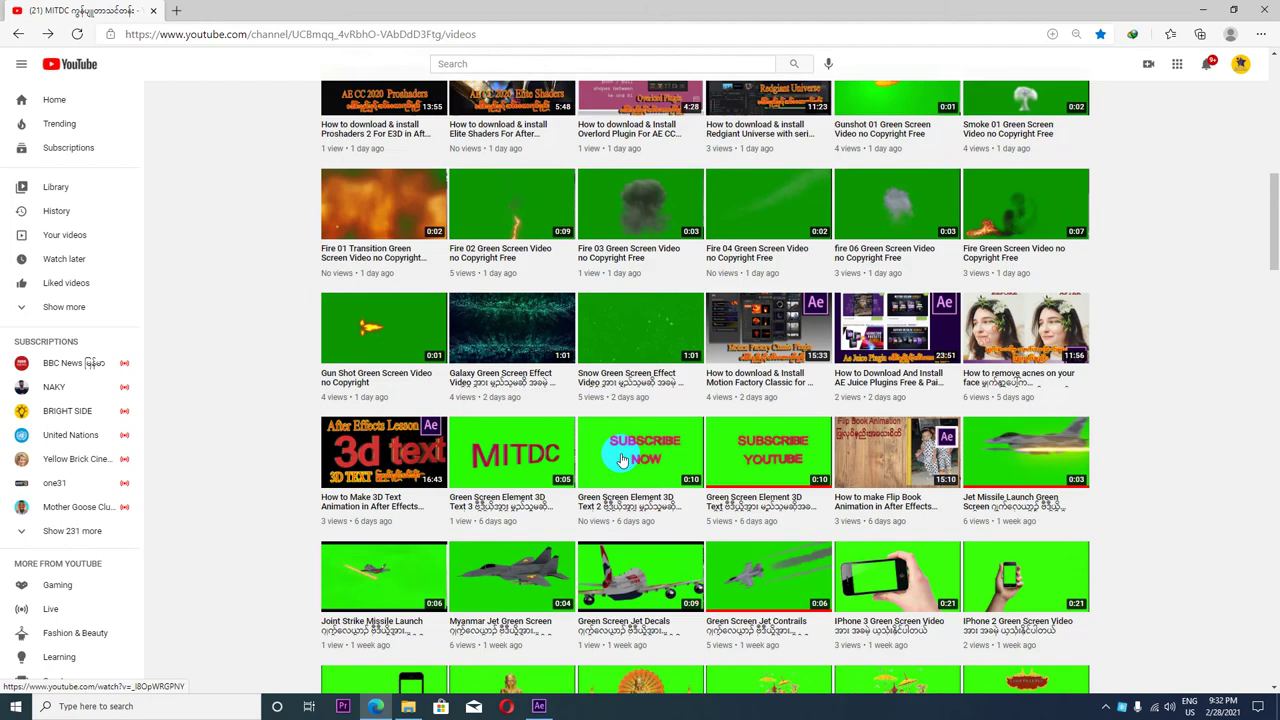
{"action": "scroll", "coordinate": [615, 452], "scroll_direction": "up", "scroll_amount": 10}
{"action": "scroll", "coordinate": [614, 452], "scroll_direction": "up", "scroll_amount": 2}
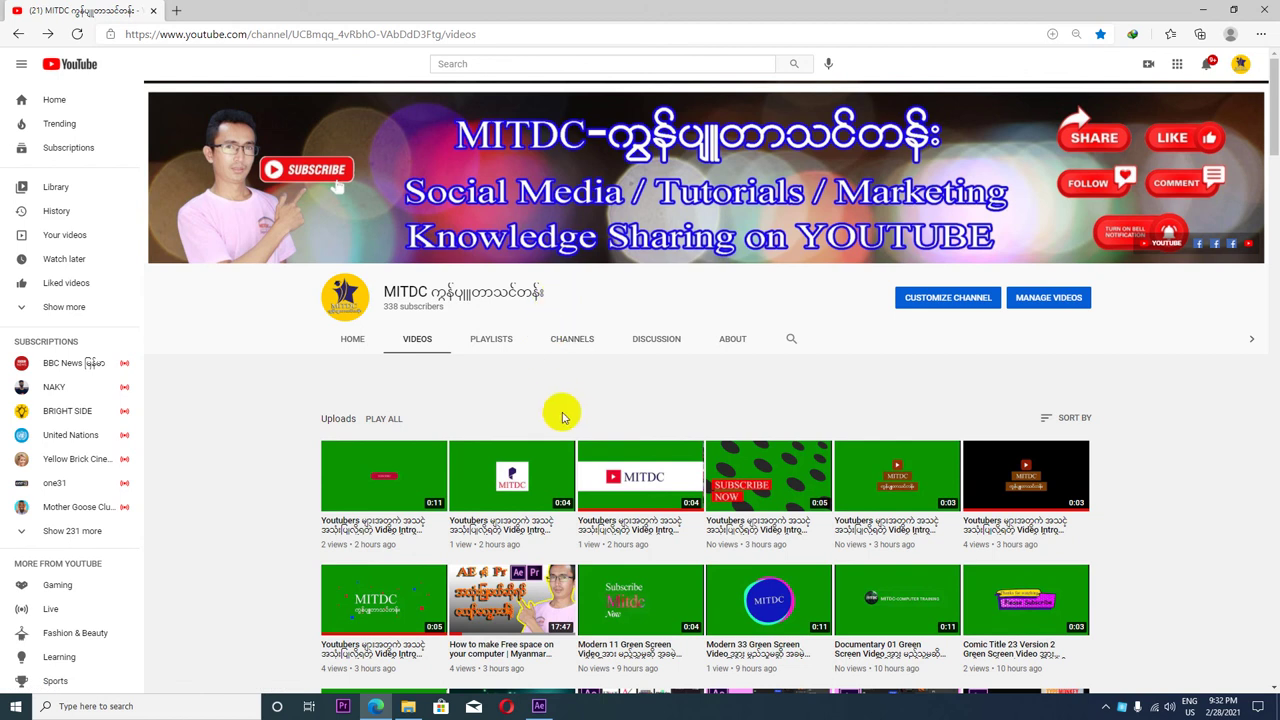
{"action": "scroll", "coordinate": [567, 416], "scroll_direction": "down", "scroll_amount": 3}
{"action": "scroll", "coordinate": [567, 416], "scroll_direction": "up", "scroll_amount": 3}
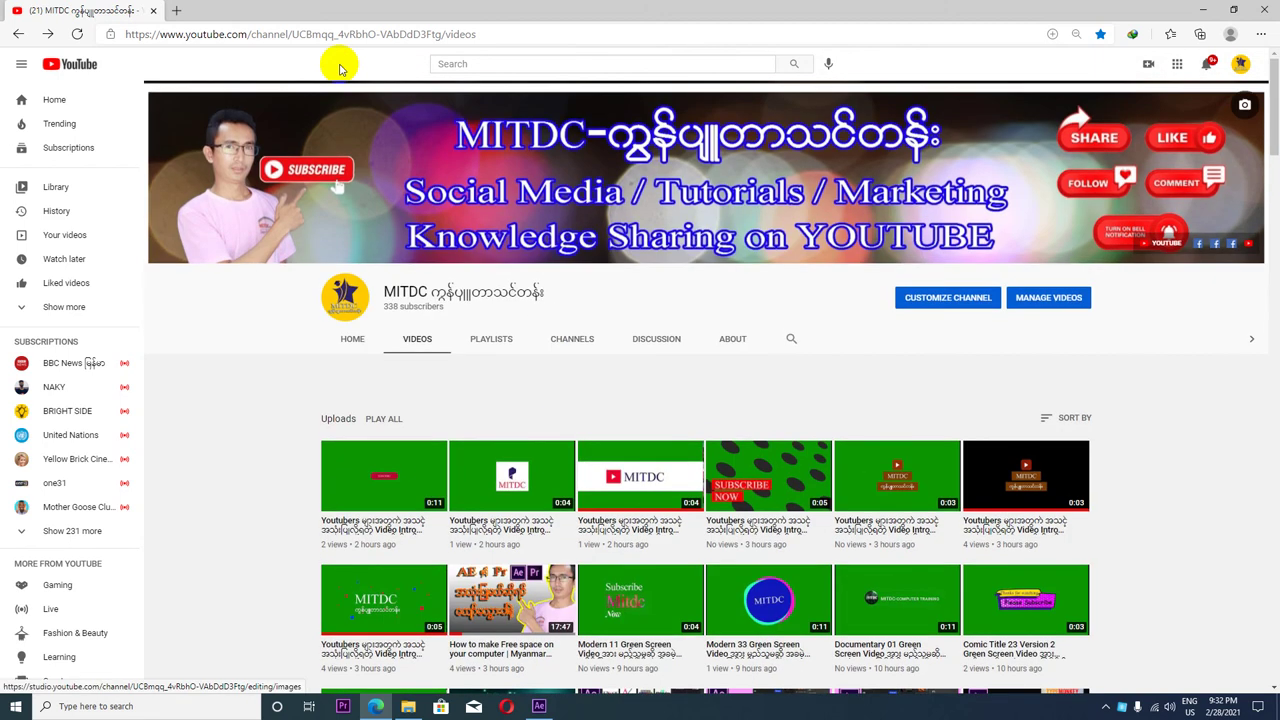
- Open the Audio Library channel in a new tab, then return to the MITDC channel tab
{"action": "left_click", "coordinate": [176, 10]}
{"action": "left_click", "coordinate": [102, 55]}
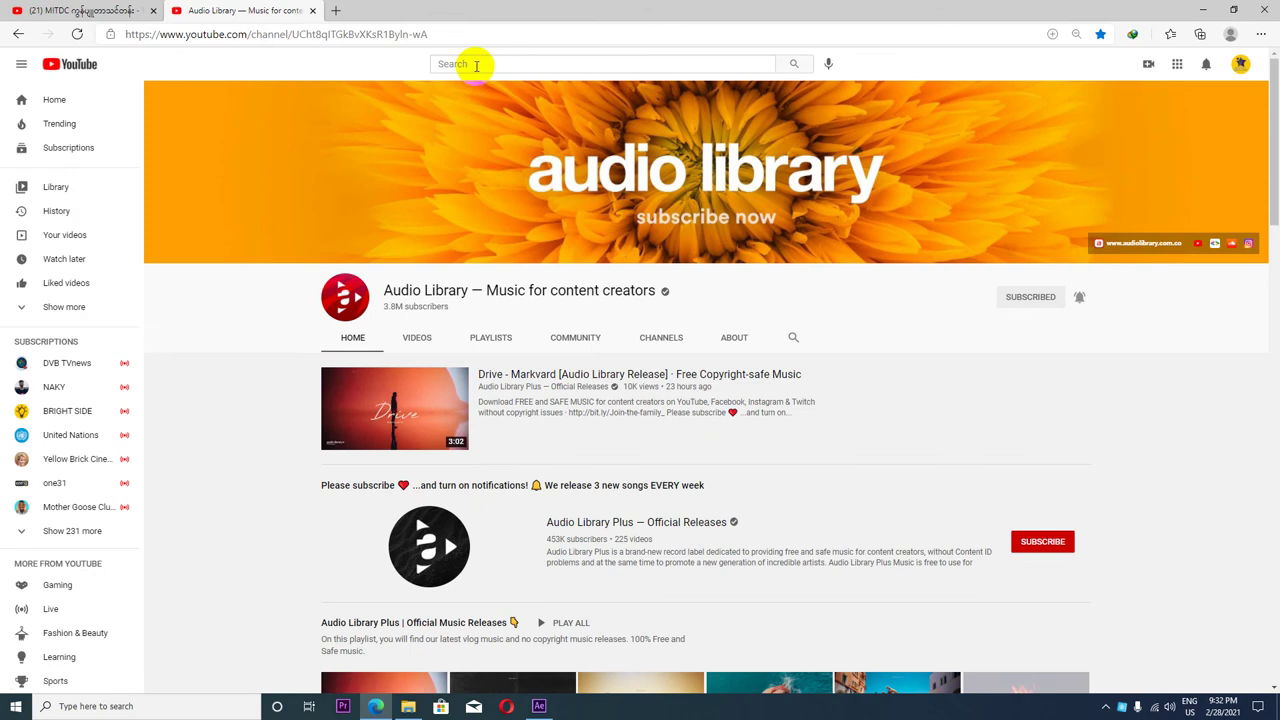
{"action": "left_click", "coordinate": [490, 63]}
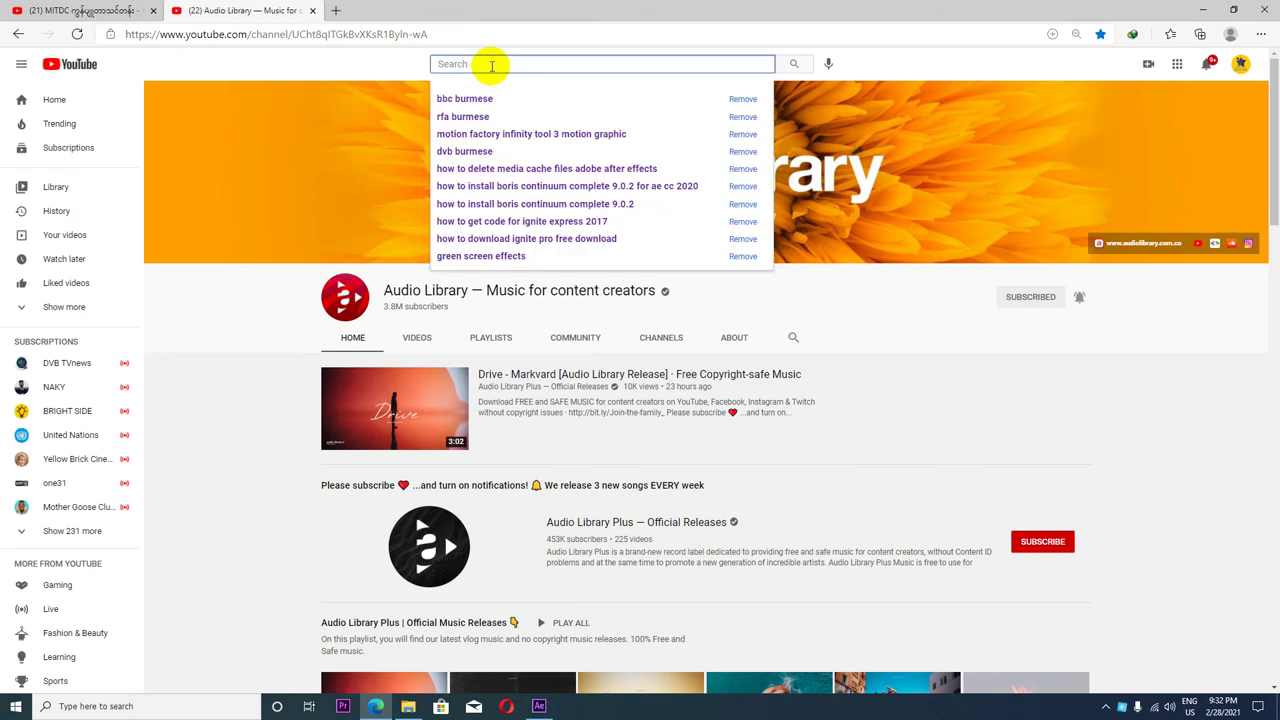
{"action": "left_click", "coordinate": [100, 10]}
{"action": "left_click", "coordinate": [295, 14]}
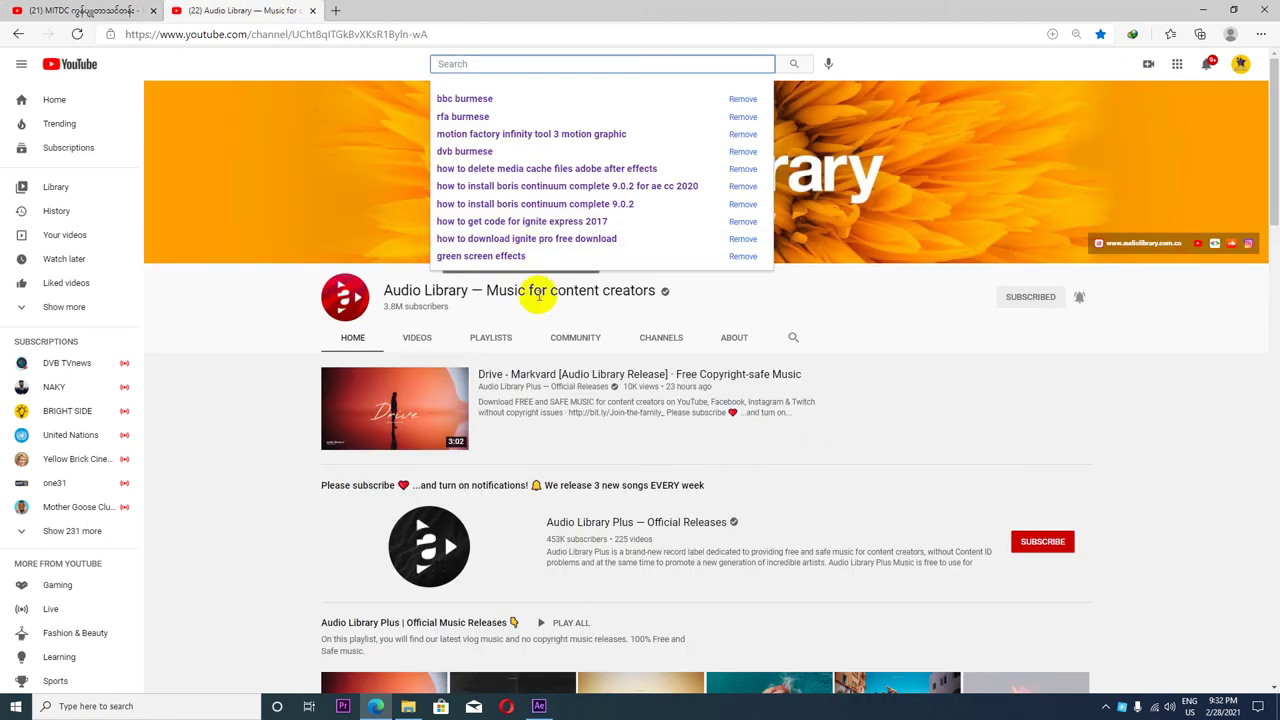
{"action": "left_click", "coordinate": [100, 10]}
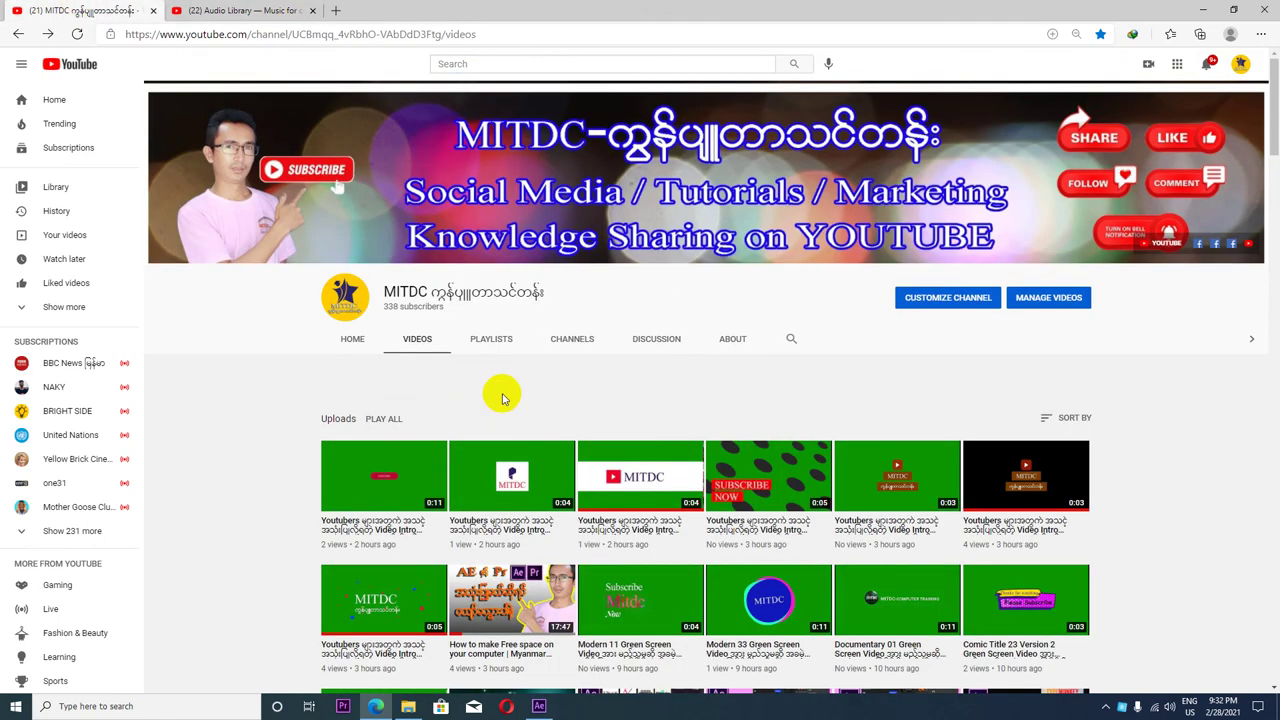
- Scroll through the MITDC channel's videos and open its Playlists tab
{"action": "scroll", "coordinate": [610, 450], "scroll_direction": "down", "scroll_amount": 2}
{"action": "scroll", "coordinate": [610, 452], "scroll_direction": "down", "scroll_amount": 4}
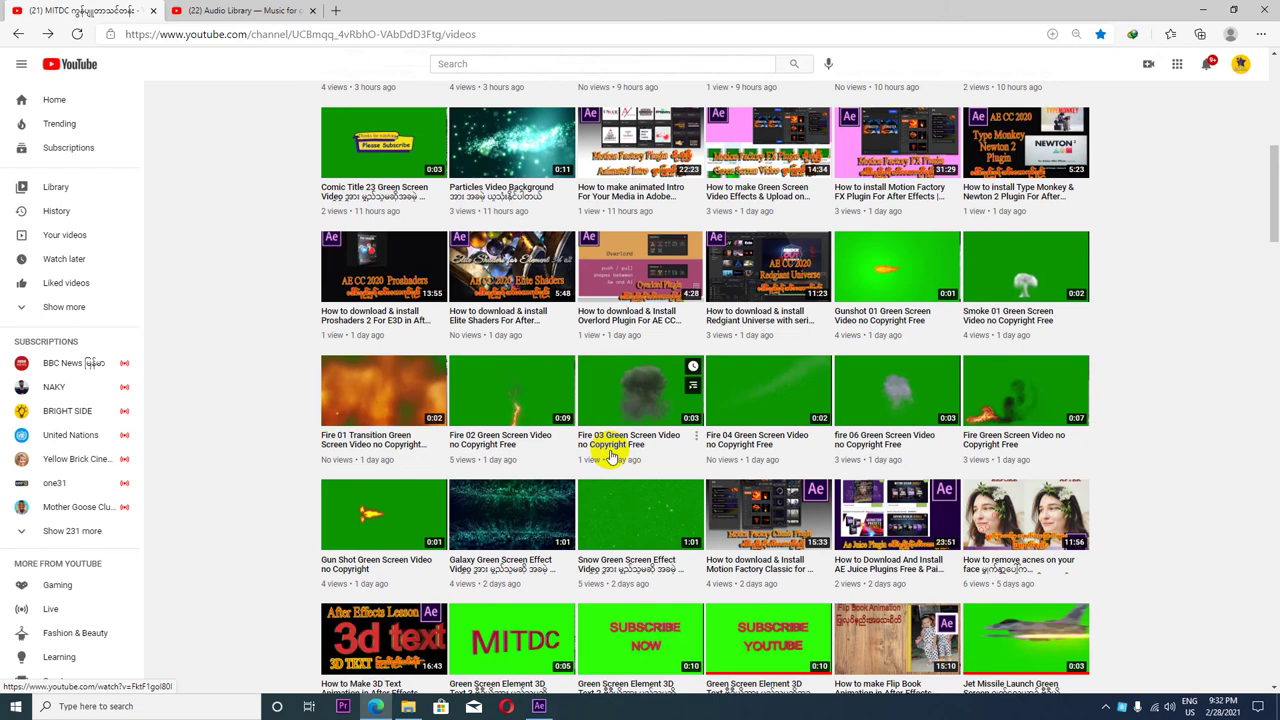
{"action": "scroll", "coordinate": [610, 455], "scroll_direction": "down", "scroll_amount": 4}
{"action": "scroll", "coordinate": [610, 455], "scroll_direction": "down", "scroll_amount": 5}
{"action": "scroll", "coordinate": [610, 455], "scroll_direction": "down", "scroll_amount": 5}
{"action": "scroll", "coordinate": [612, 465], "scroll_direction": "down", "scroll_amount": 5}
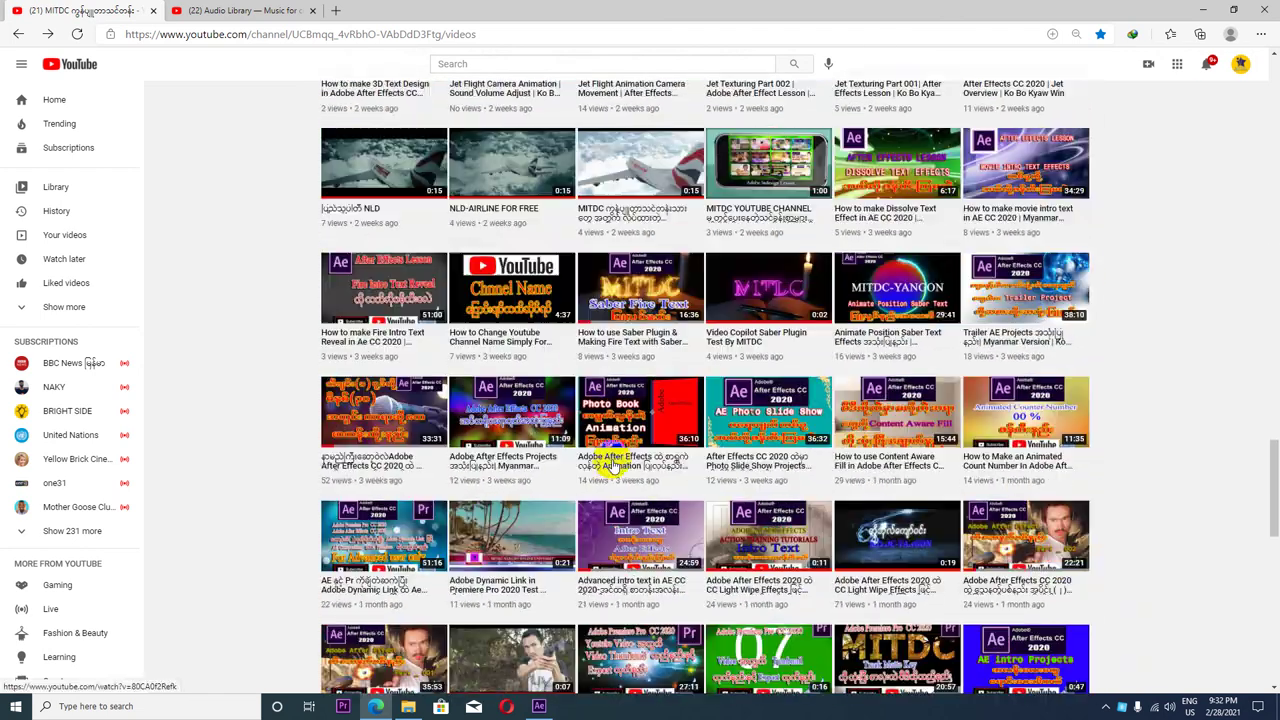
{"action": "scroll", "coordinate": [612, 465], "scroll_direction": "down", "scroll_amount": 5}
{"action": "scroll", "coordinate": [612, 465], "scroll_direction": "down", "scroll_amount": 5}
{"action": "scroll", "coordinate": [614, 466], "scroll_direction": "down", "scroll_amount": 5}
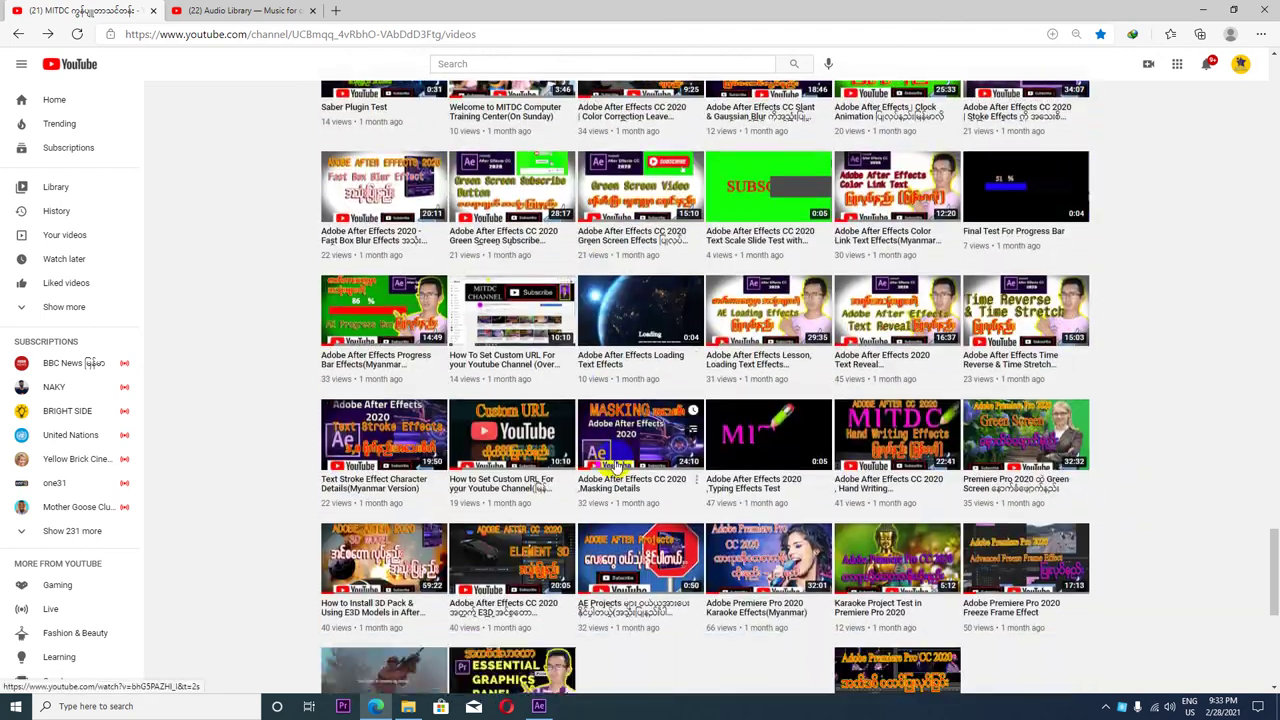
{"action": "scroll", "coordinate": [616, 468], "scroll_direction": "down", "scroll_amount": 4}
{"action": "scroll", "coordinate": [610, 475], "scroll_direction": "down", "scroll_amount": 1}
{"action": "scroll", "coordinate": [607, 481], "scroll_direction": "up", "scroll_amount": 1}
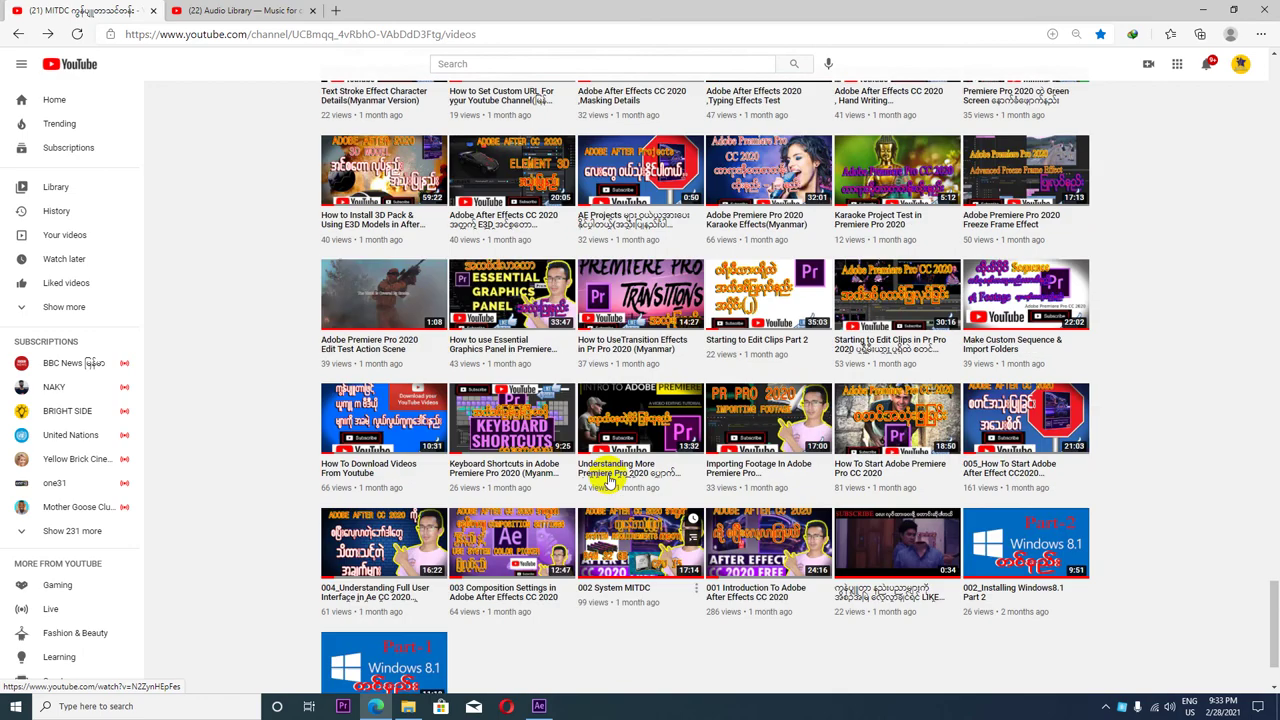
{"action": "scroll", "coordinate": [610, 480], "scroll_direction": "up", "scroll_amount": 5}
{"action": "scroll", "coordinate": [608, 470], "scroll_direction": "up", "scroll_amount": 5}
{"action": "scroll", "coordinate": [606, 455], "scroll_direction": "up", "scroll_amount": 5}
{"action": "scroll", "coordinate": [640, 490], "scroll_direction": "up", "scroll_amount": 2}
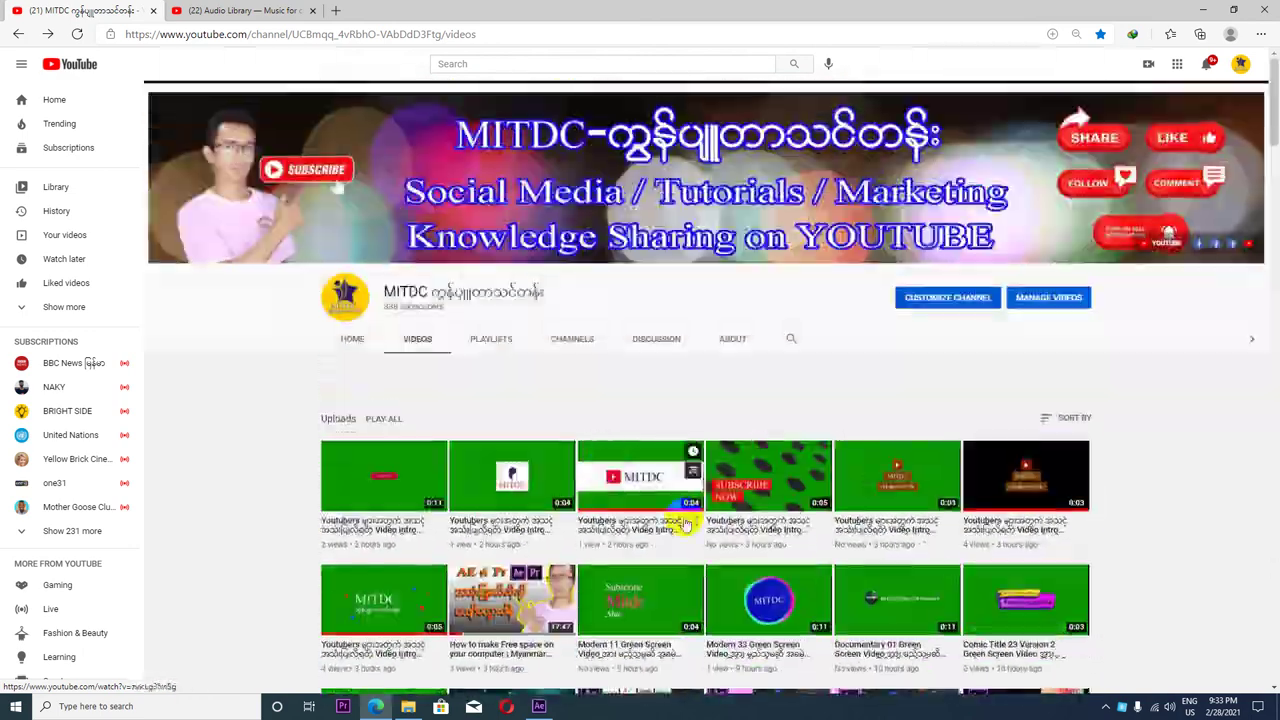
{"action": "scroll", "coordinate": [690, 530], "scroll_direction": "down", "scroll_amount": 5}
{"action": "scroll", "coordinate": [760, 560], "scroll_direction": "down", "scroll_amount": 5}
{"action": "scroll", "coordinate": [823, 586], "scroll_direction": "down", "scroll_amount": 5}
{"action": "scroll", "coordinate": [855, 620], "scroll_direction": "down", "scroll_amount": 5}
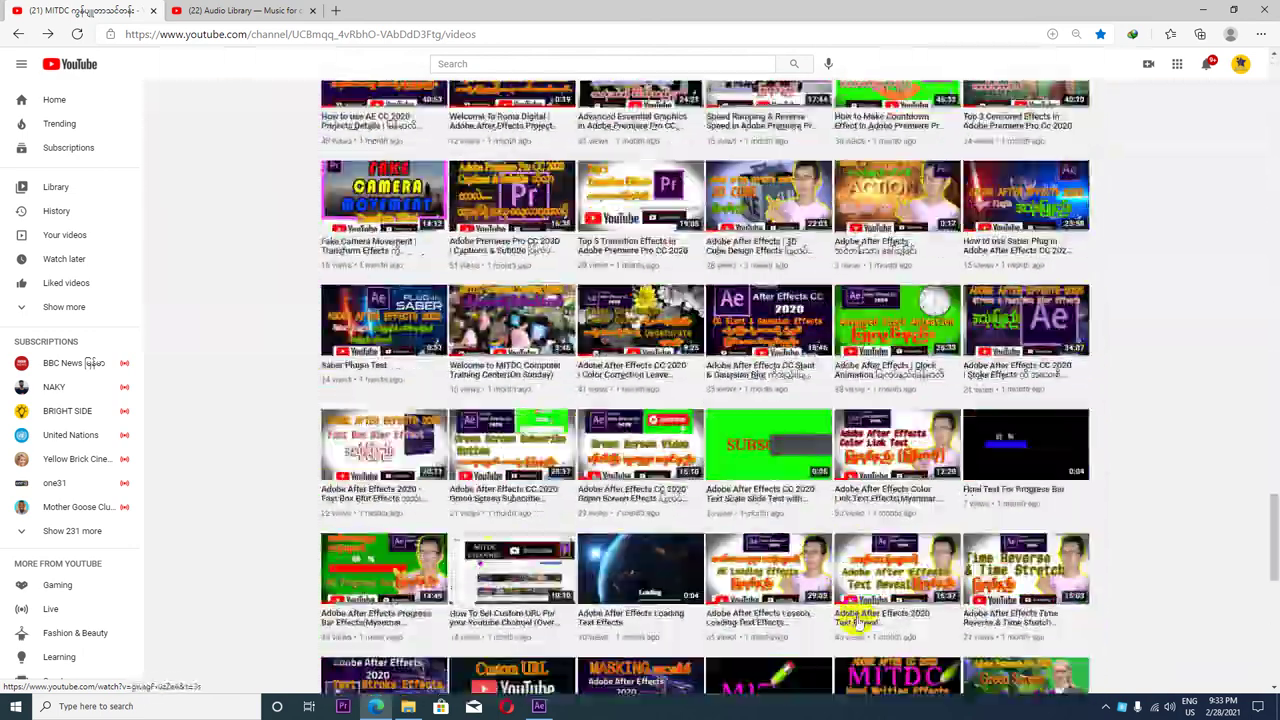
{"action": "scroll", "coordinate": [855, 618], "scroll_direction": "up", "scroll_amount": 5}
{"action": "scroll", "coordinate": [853, 612], "scroll_direction": "up", "scroll_amount": 5}
{"action": "scroll", "coordinate": [852, 605], "scroll_direction": "up", "scroll_amount": 5}
{"action": "scroll", "coordinate": [850, 598], "scroll_direction": "up", "scroll_amount": 5}
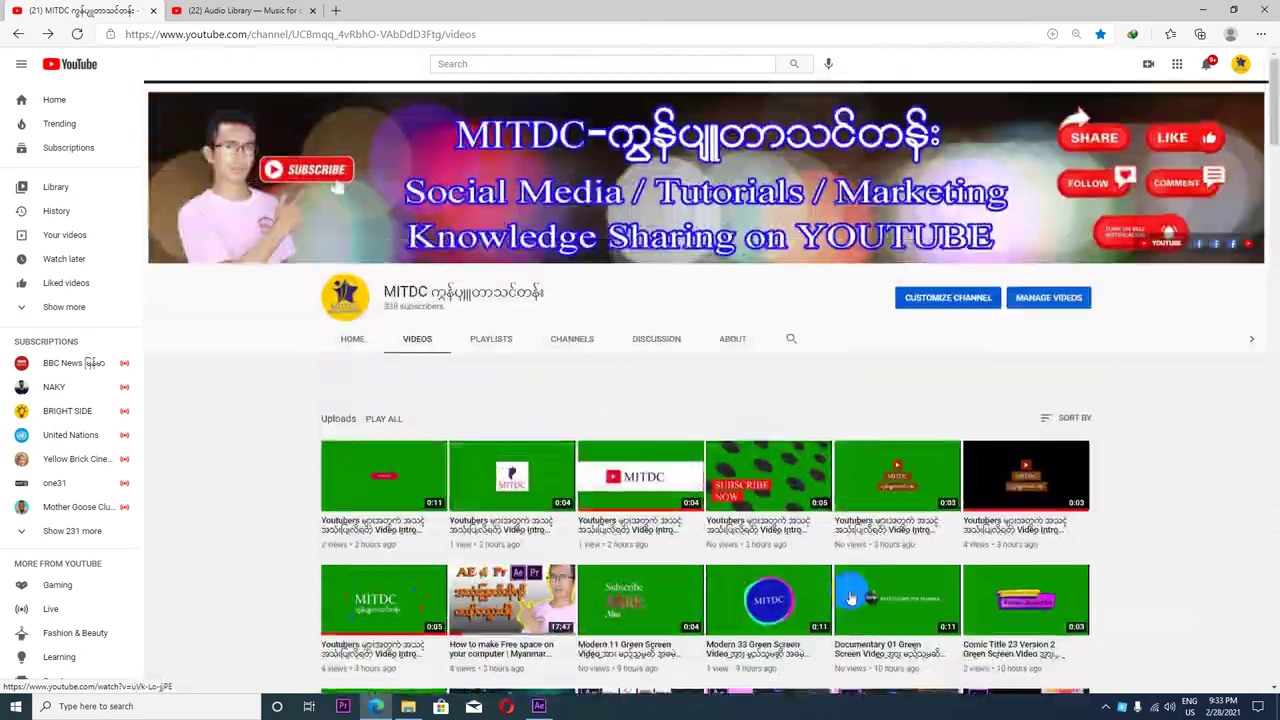
{"action": "left_click", "coordinate": [491, 338]}
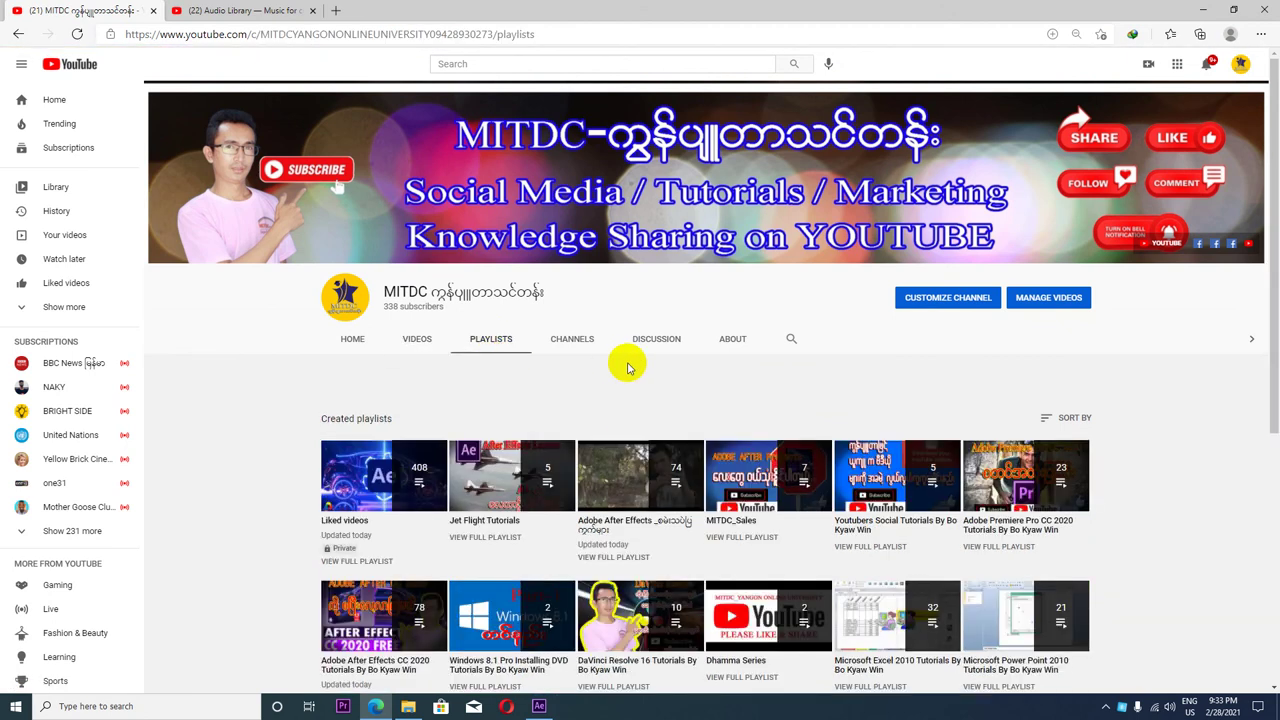
- Scroll through the MITDC playlists, then minimize the browser to get back to After Effects
{"action": "scroll", "coordinate": [688, 423], "scroll_direction": "down", "scroll_amount": 2}
{"action": "scroll", "coordinate": [688, 423], "scroll_direction": "down", "scroll_amount": 2}
{"action": "scroll", "coordinate": [688, 423], "scroll_direction": "up", "scroll_amount": 2}
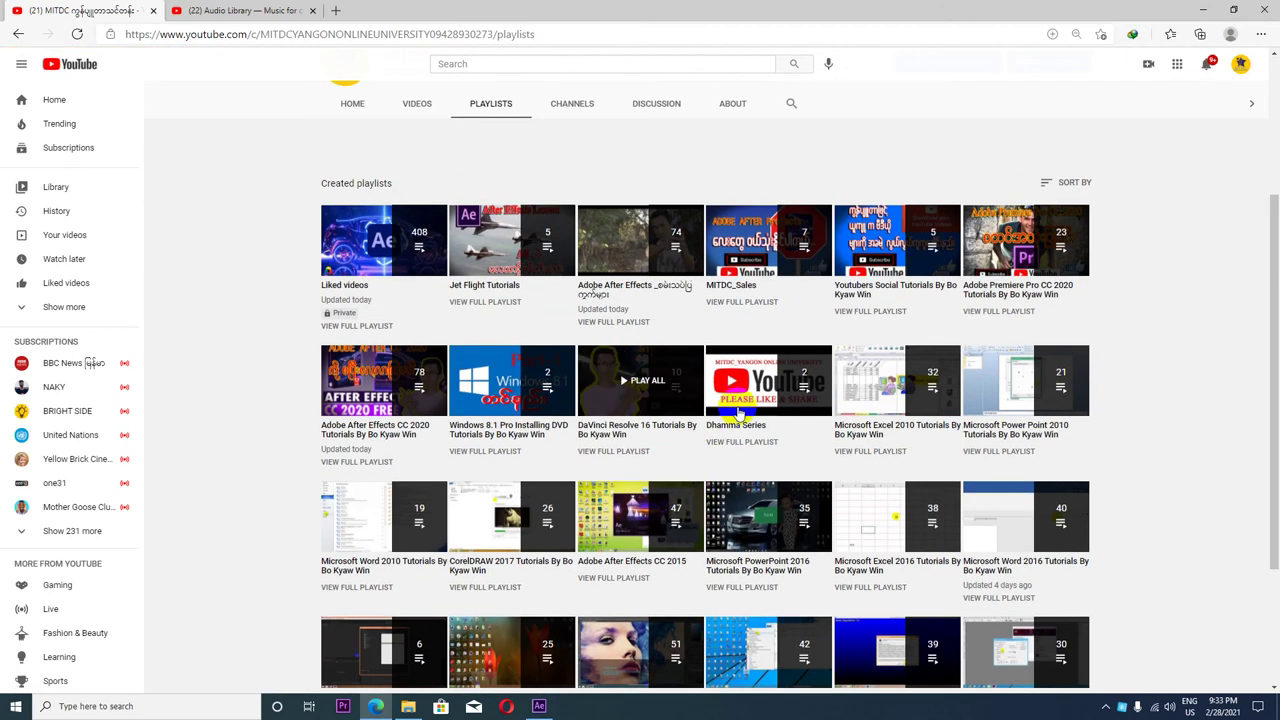
{"action": "scroll", "coordinate": [766, 490], "scroll_direction": "up", "scroll_amount": 2}
{"action": "scroll", "coordinate": [772, 475], "scroll_direction": "down", "scroll_amount": 1}
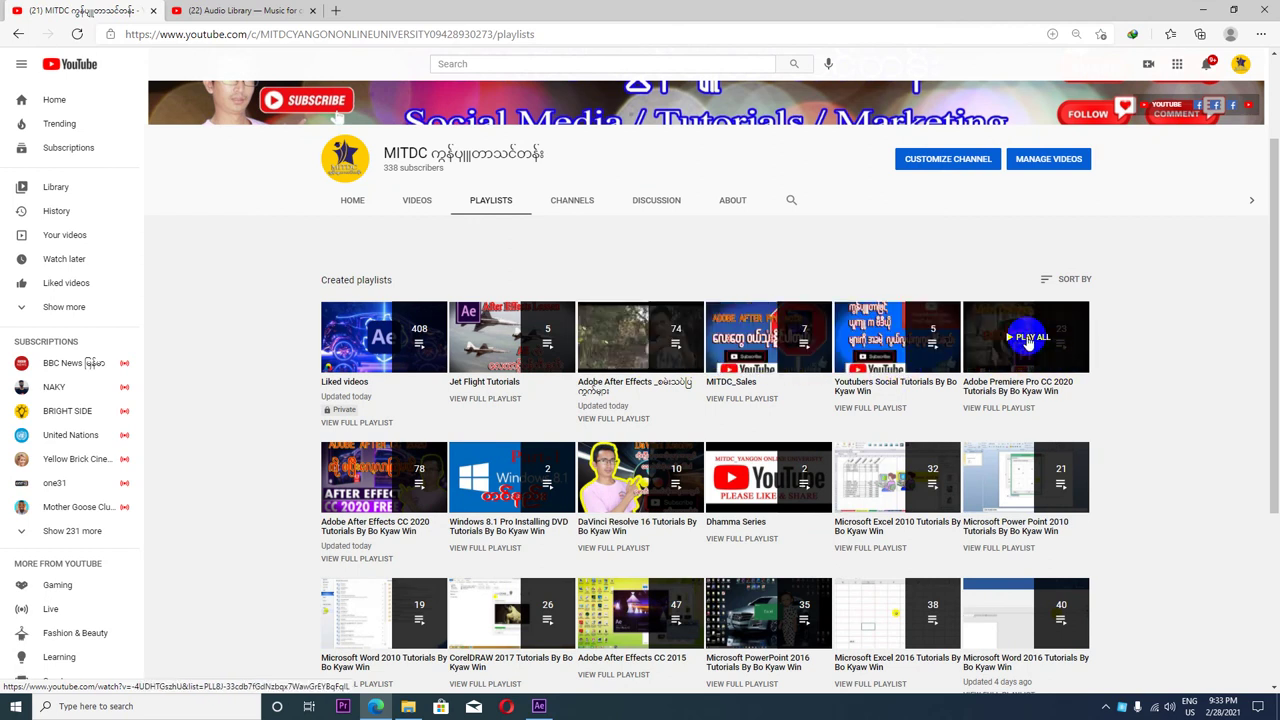
{"action": "scroll", "coordinate": [632, 366], "scroll_direction": "down", "scroll_amount": 2}
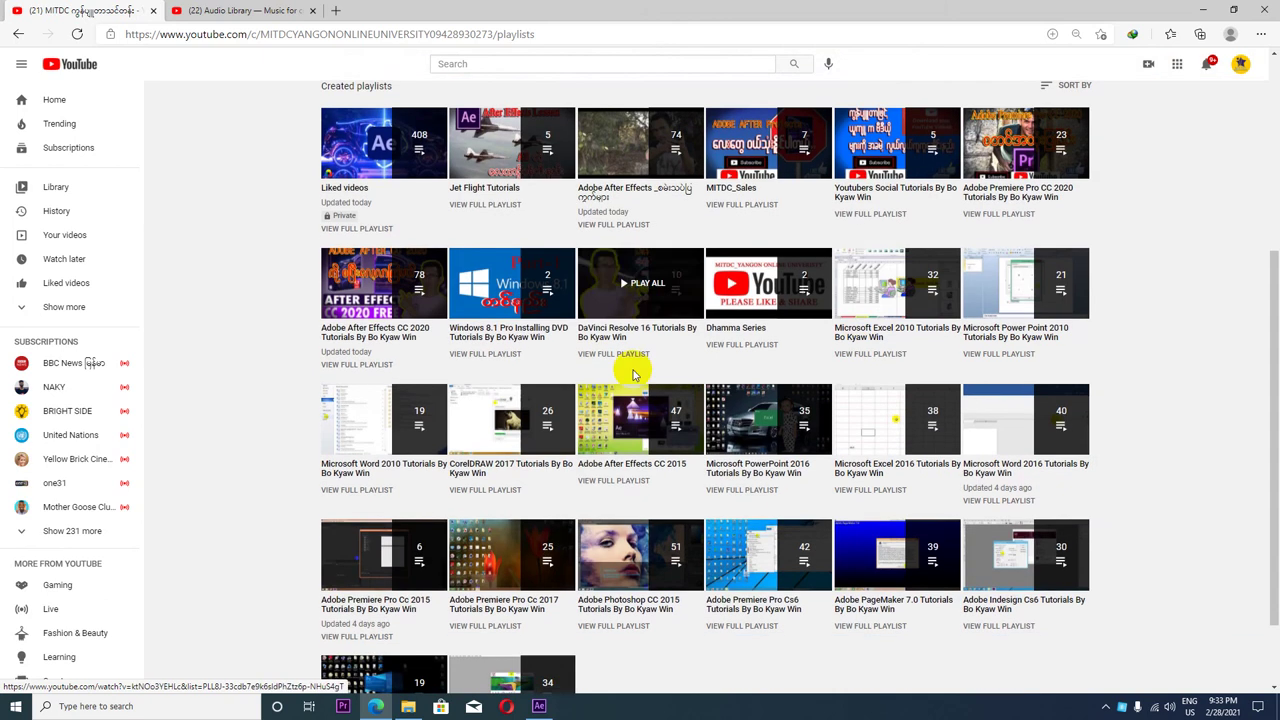
{"action": "scroll", "coordinate": [686, 418], "scroll_direction": "down", "scroll_amount": 1}
{"action": "scroll", "coordinate": [686, 420], "scroll_direction": "up", "scroll_amount": 3}
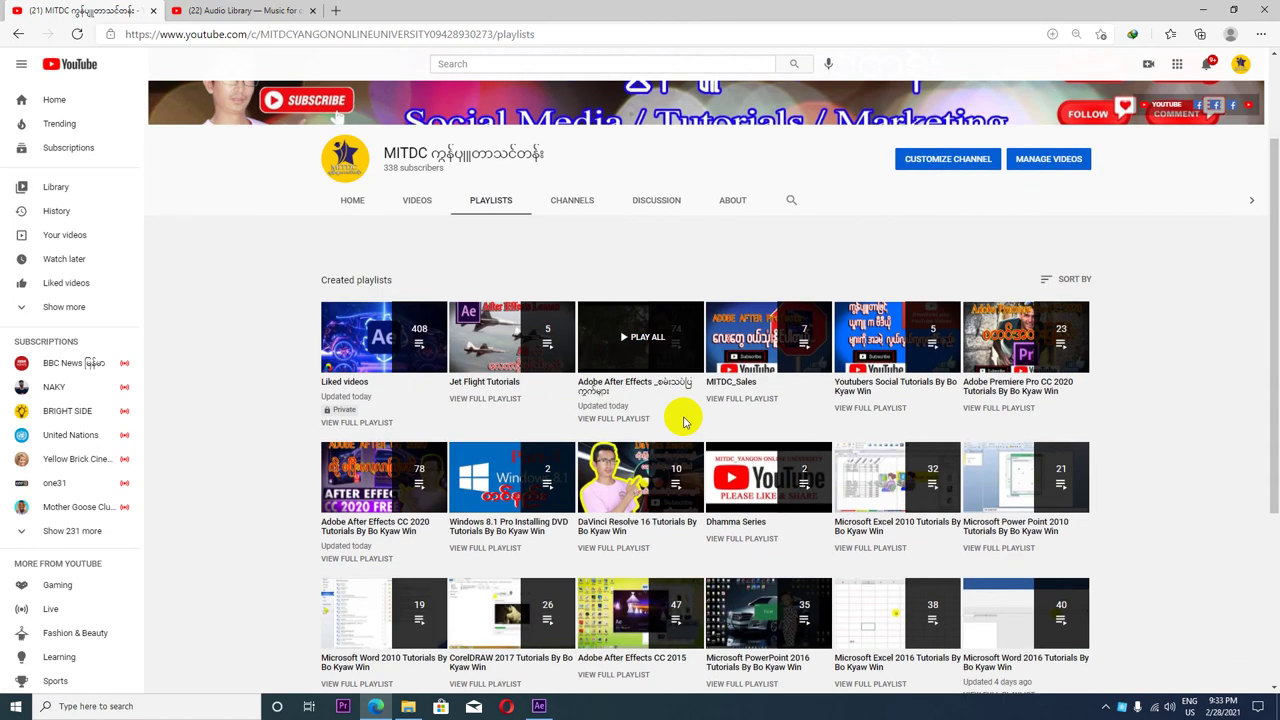
{"action": "scroll", "coordinate": [686, 420], "scroll_direction": "up", "scroll_amount": 2}
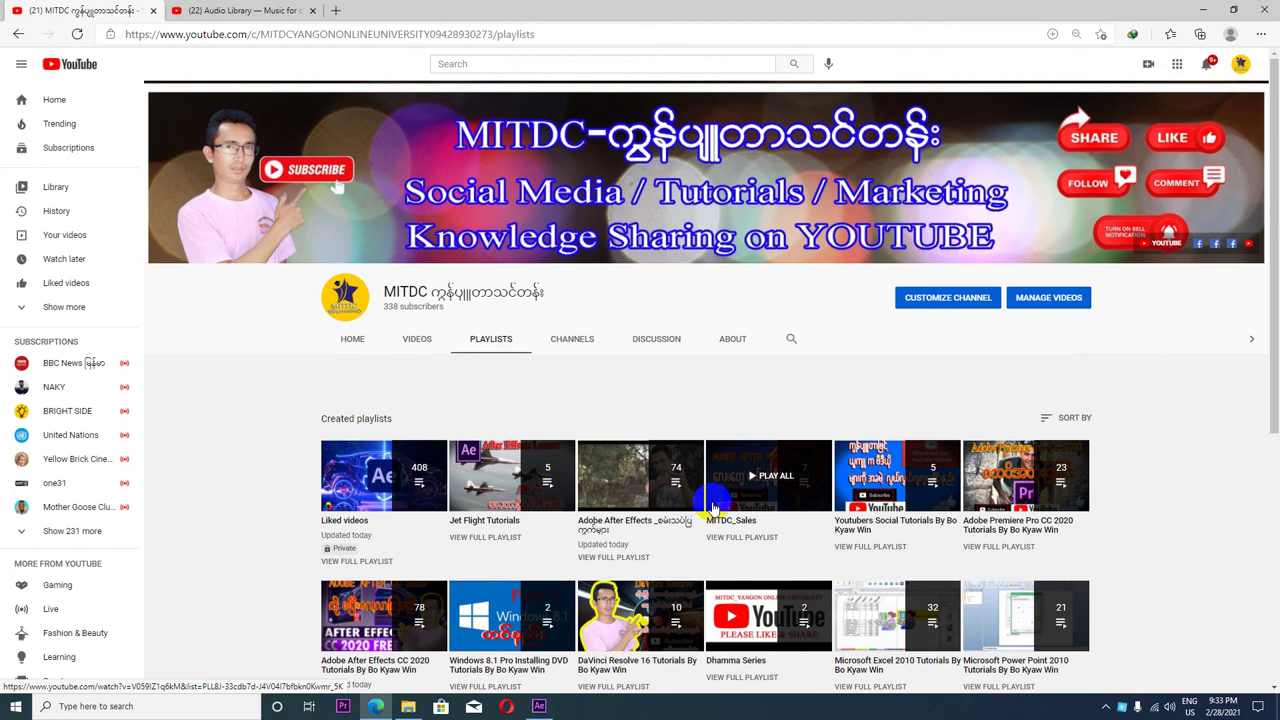
{"action": "scroll", "coordinate": [700, 495], "scroll_direction": "down", "scroll_amount": 3}
{"action": "scroll", "coordinate": [694, 480], "scroll_direction": "up", "scroll_amount": 3}
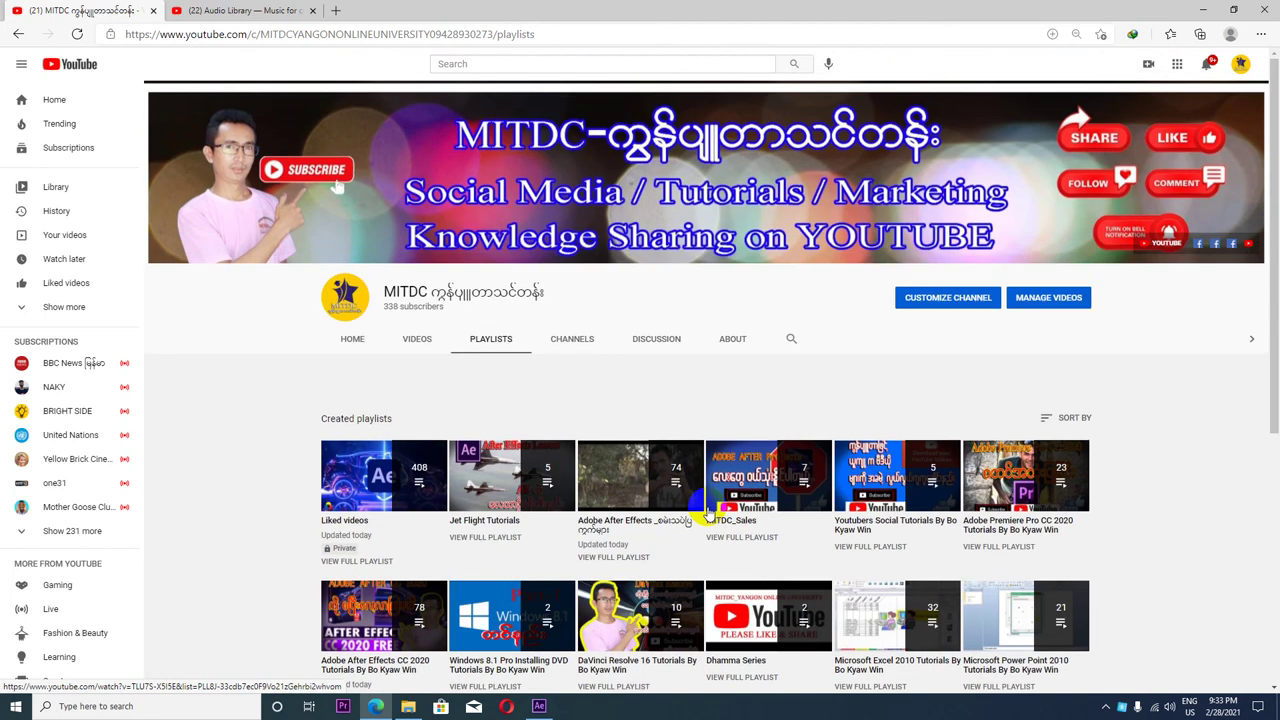
{"action": "left_click", "coordinate": [1203, 9]}
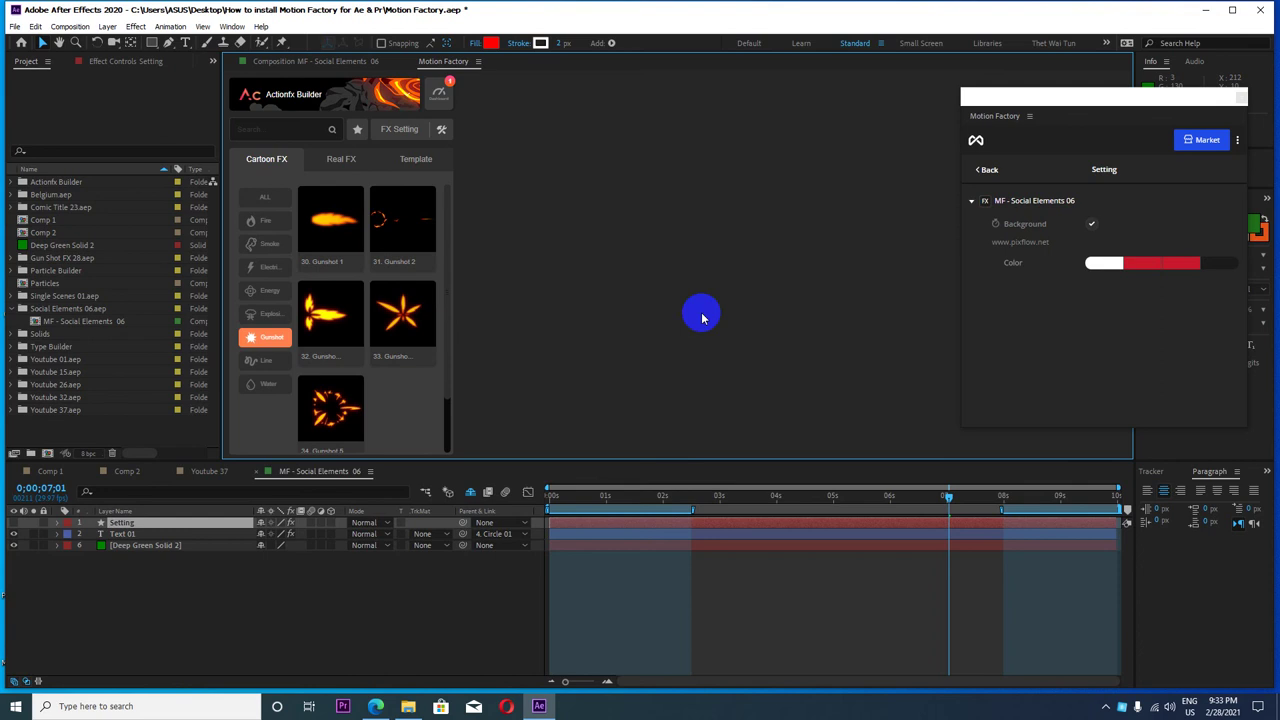
- Browse the Line and Water effect categories, then switch to Real FX
{"action": "left_click", "coordinate": [282, 364]}
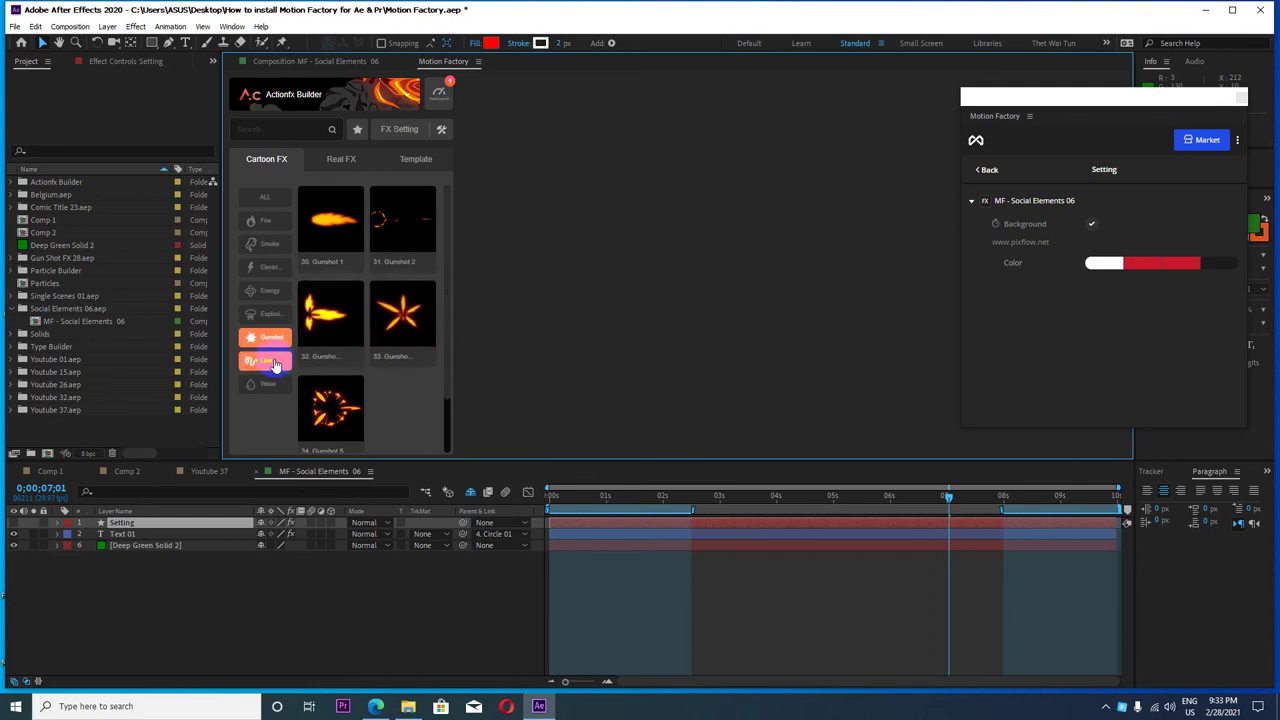
{"action": "left_click", "coordinate": [267, 384]}
{"action": "left_click", "coordinate": [327, 166]}
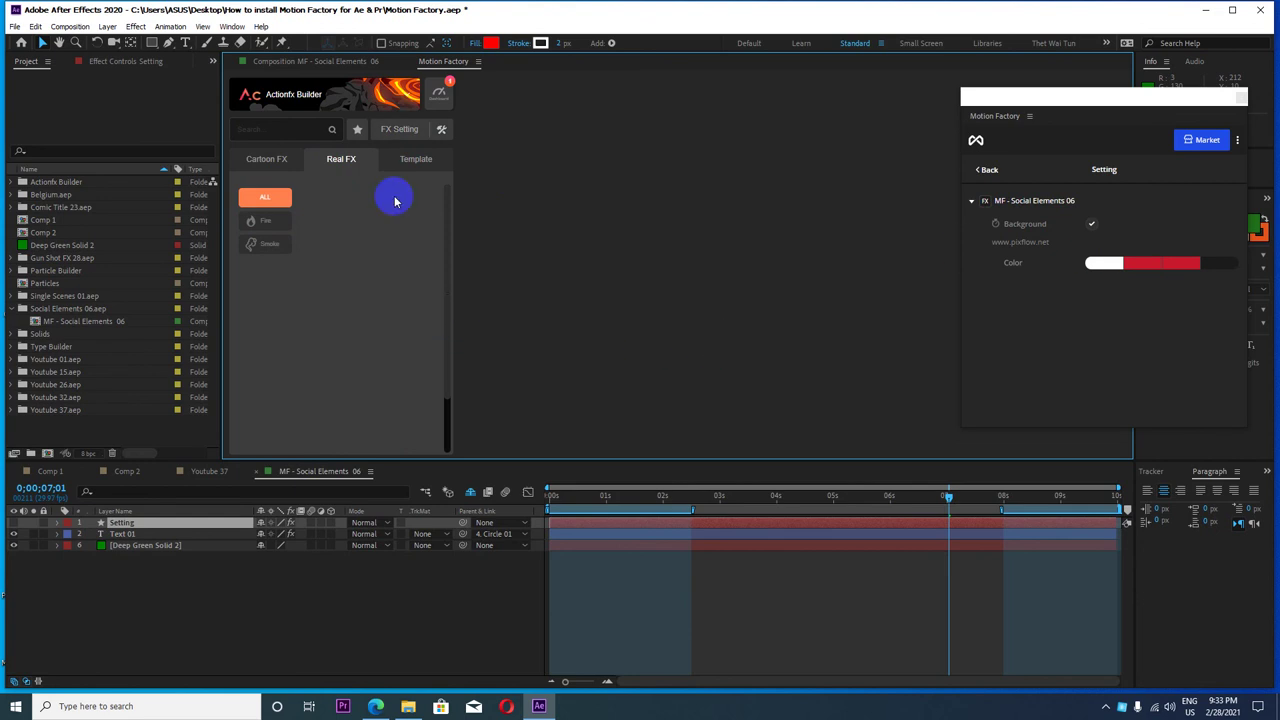
- Save the project and return the Motion Factory window to Local Files
{"action": "key", "text": "ctrl+s"}
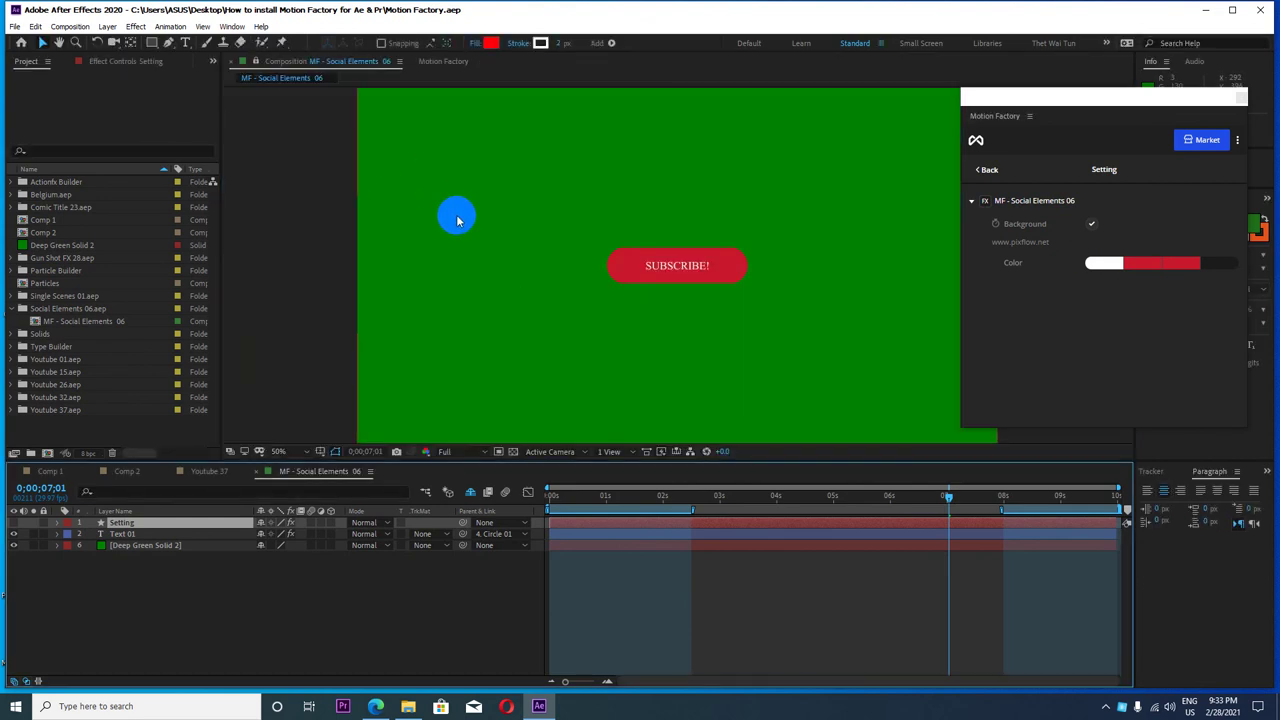
{"action": "left_click", "coordinate": [443, 61]}
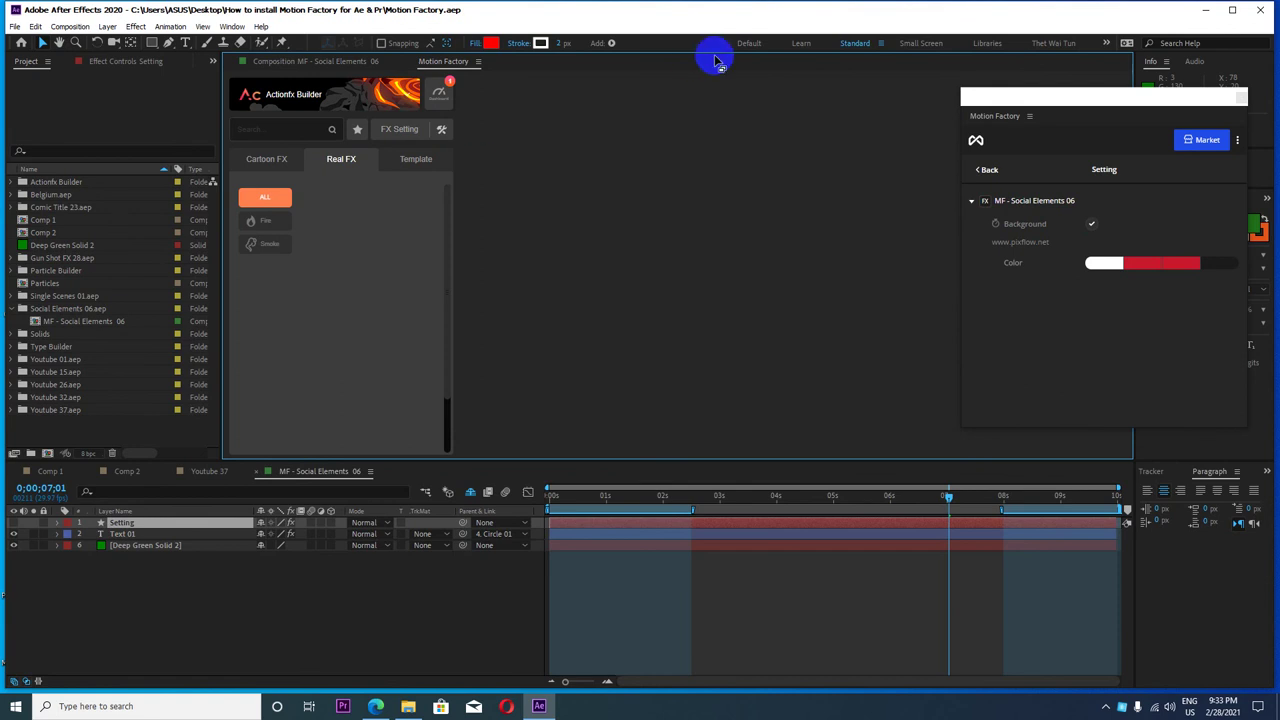
{"action": "left_click", "coordinate": [986, 172]}
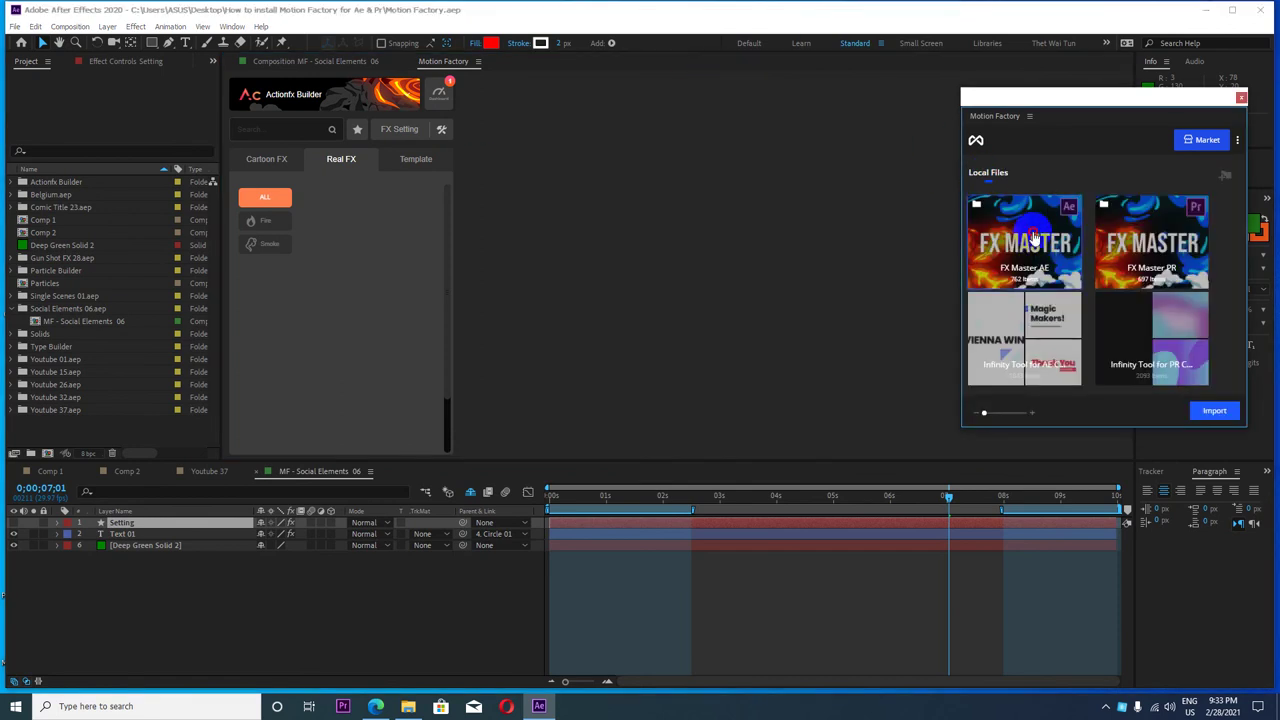
- Open the Comic Titles collection in the FX Master AE library
{"action": "left_click", "coordinate": [1035, 237]}
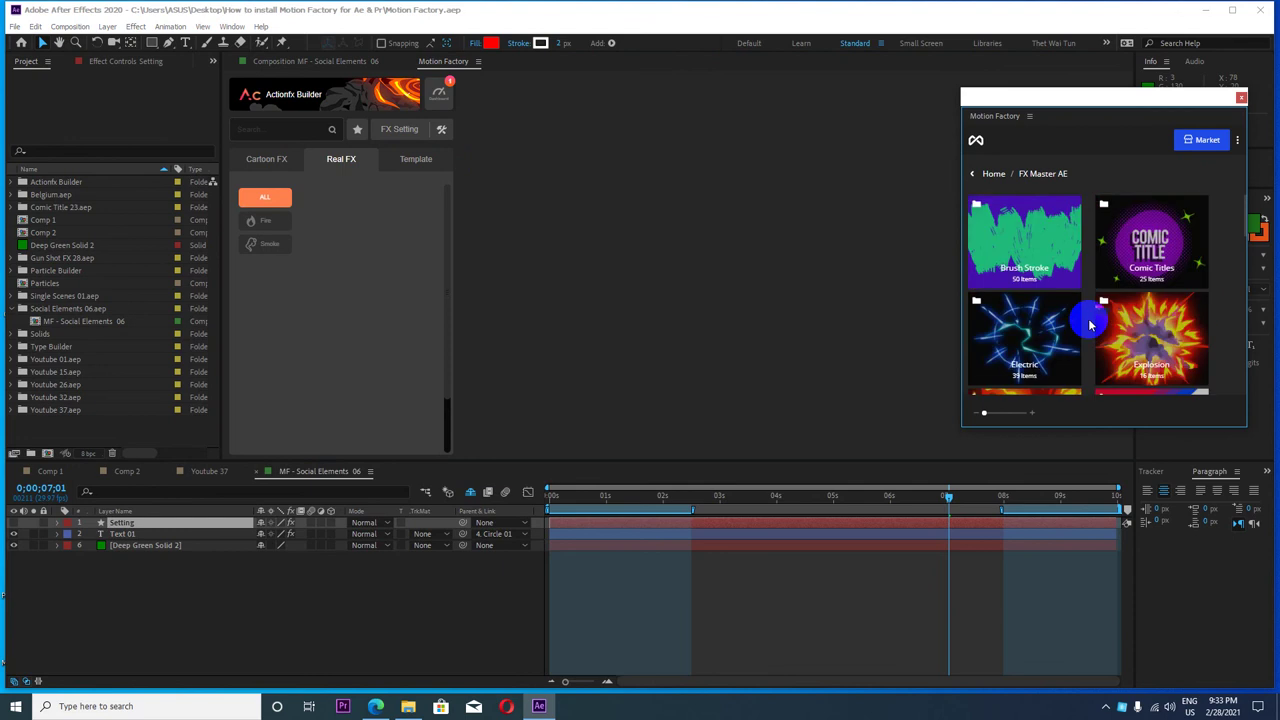
{"action": "scroll", "coordinate": [1090, 323], "scroll_direction": "down", "scroll_amount": 3}
{"action": "scroll", "coordinate": [1088, 319], "scroll_direction": "up", "scroll_amount": 2}
{"action": "scroll", "coordinate": [1088, 319], "scroll_direction": "up", "scroll_amount": 1}
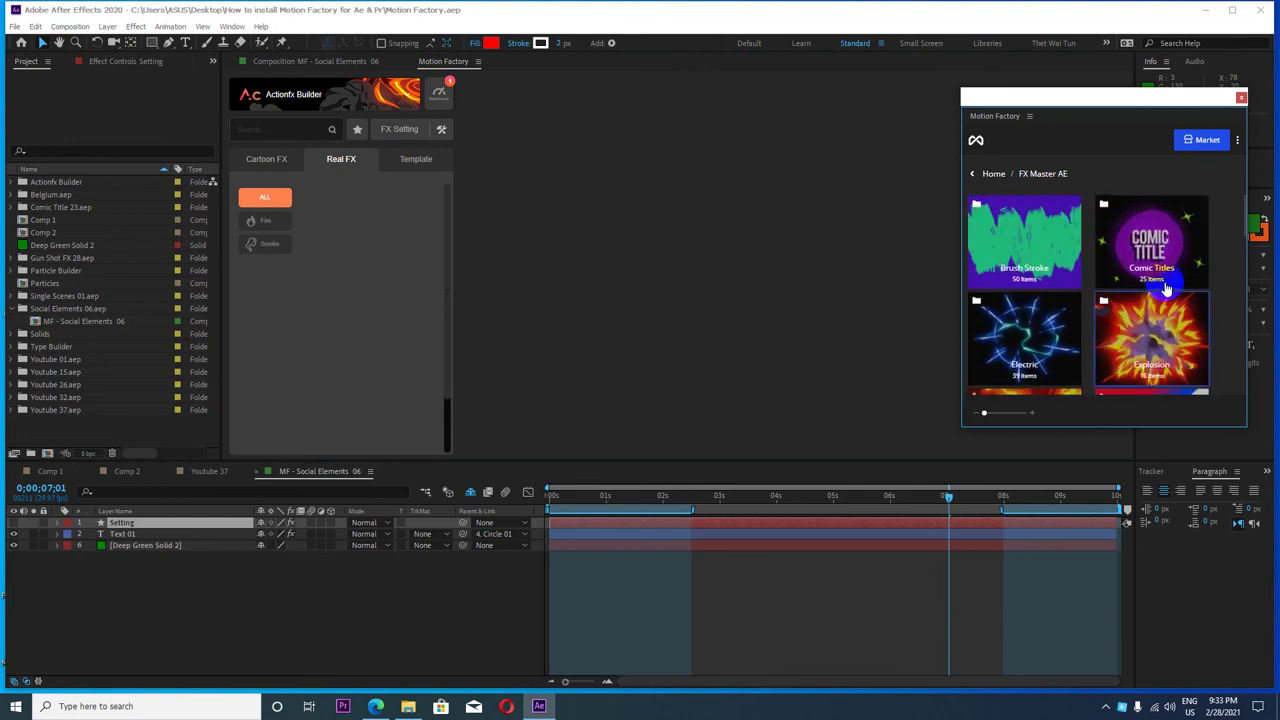
{"action": "left_click", "coordinate": [1163, 245]}
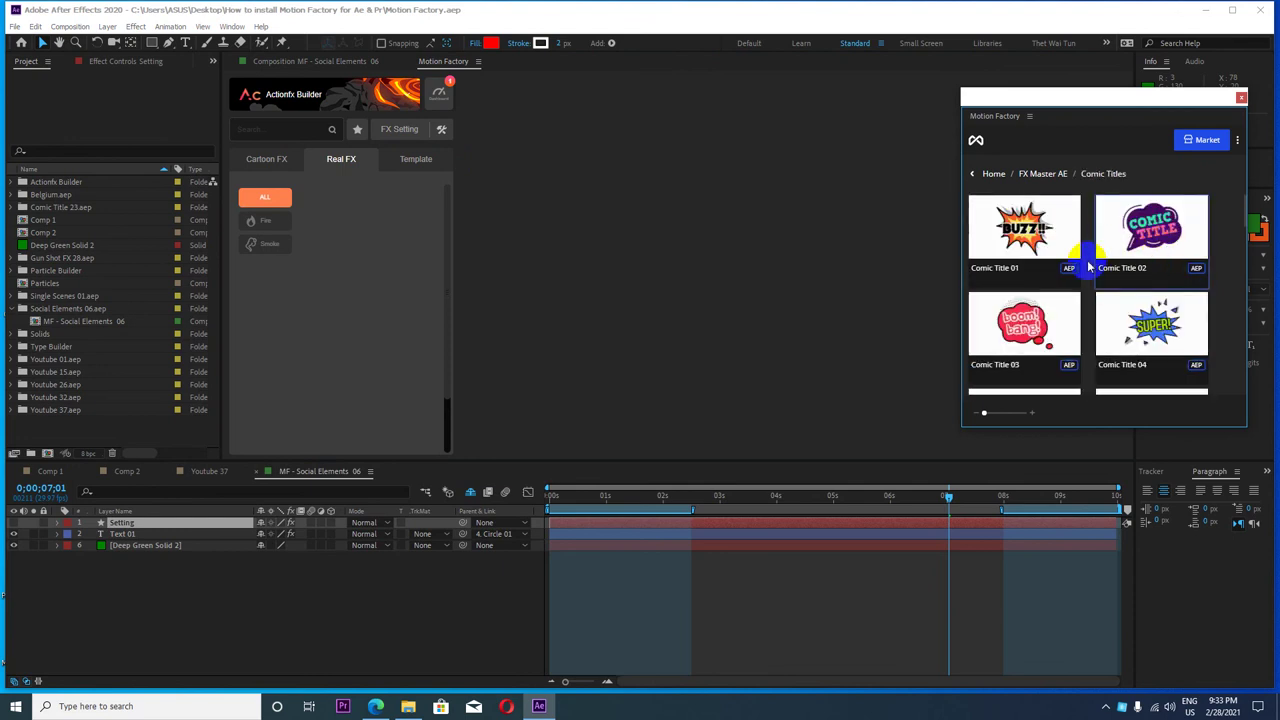
- Scroll down to Comic Title 22 and import its AEP into the project
{"action": "scroll", "coordinate": [1095, 272], "scroll_direction": "down", "scroll_amount": 1}
{"action": "scroll", "coordinate": [1095, 272], "scroll_direction": "down", "scroll_amount": 1}
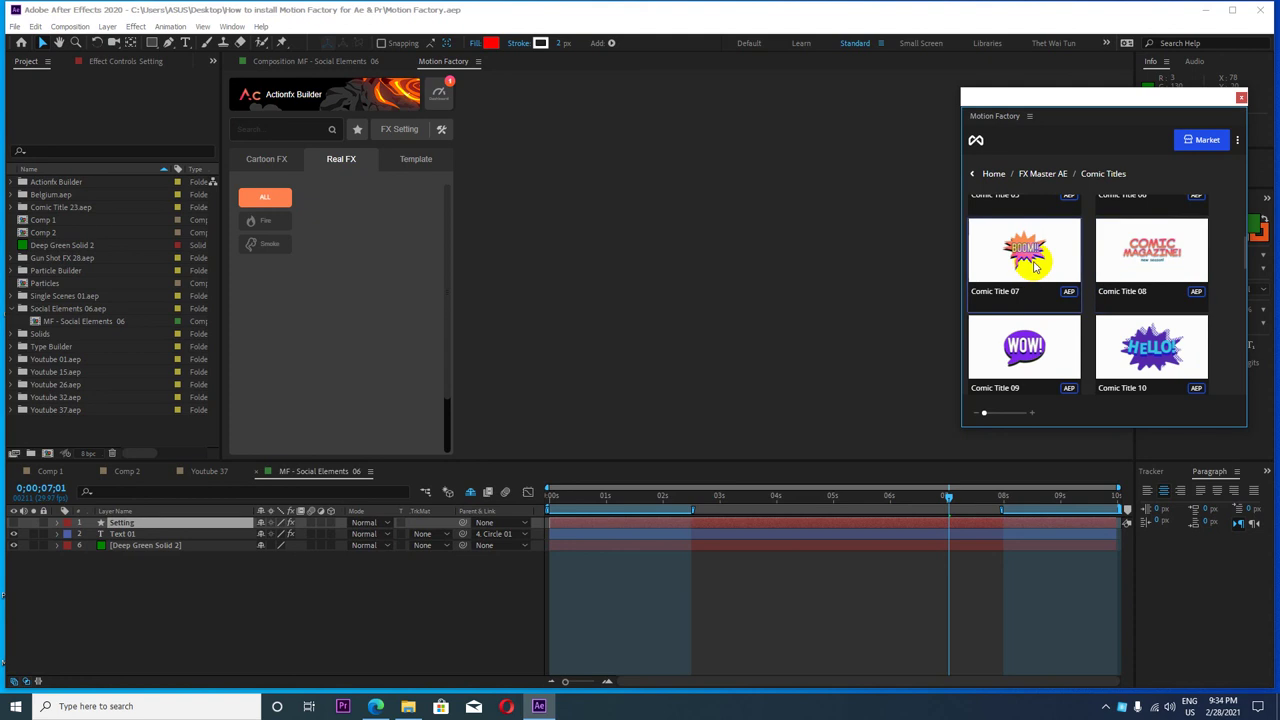
{"action": "scroll", "coordinate": [1030, 270], "scroll_direction": "down", "scroll_amount": 1}
{"action": "scroll", "coordinate": [1040, 300], "scroll_direction": "down", "scroll_amount": 1}
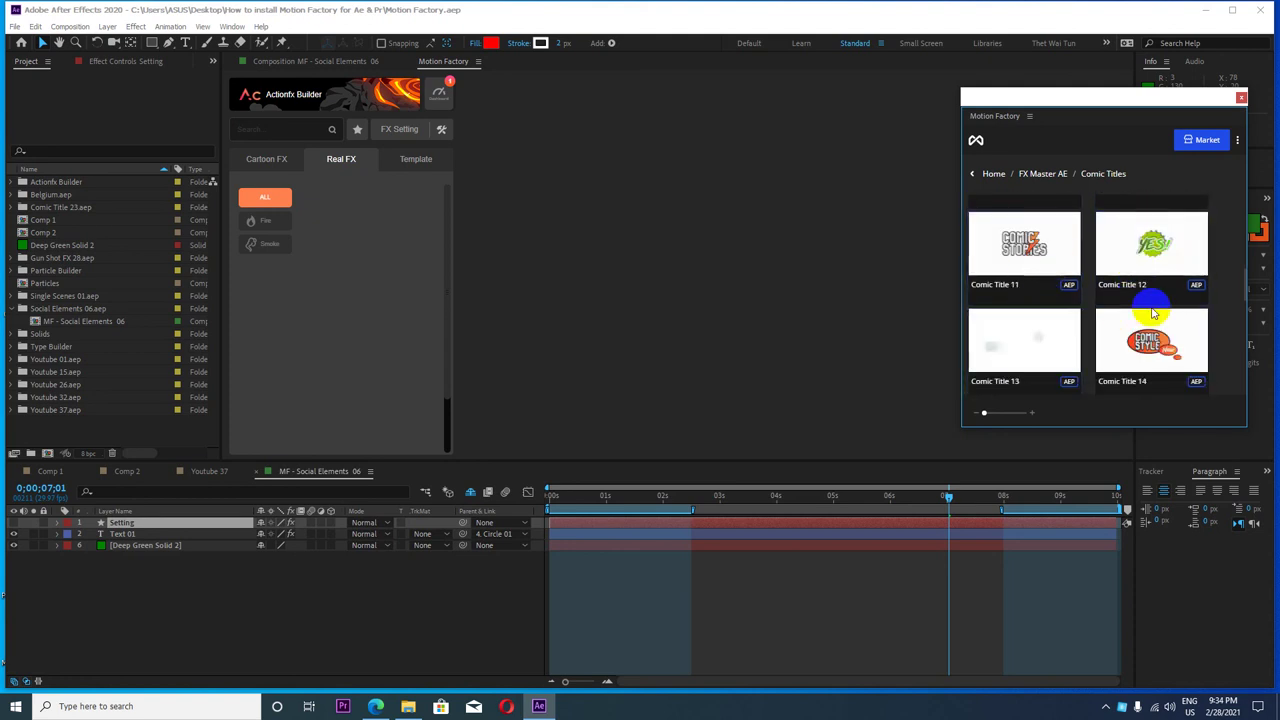
{"action": "scroll", "coordinate": [1114, 286], "scroll_direction": "down", "scroll_amount": 1}
{"action": "scroll", "coordinate": [1045, 325], "scroll_direction": "down", "scroll_amount": 2}
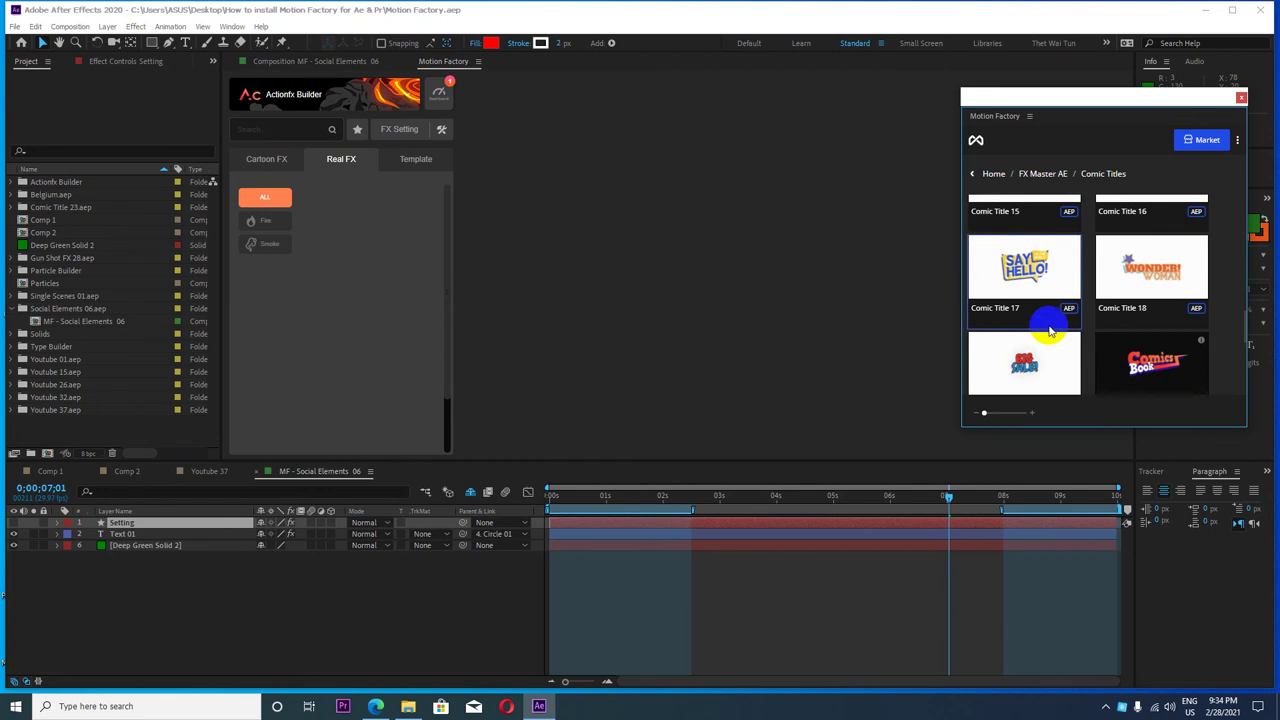
{"action": "scroll", "coordinate": [1050, 332], "scroll_direction": "down", "scroll_amount": 1}
{"action": "scroll", "coordinate": [1094, 343], "scroll_direction": "down", "scroll_amount": 1}
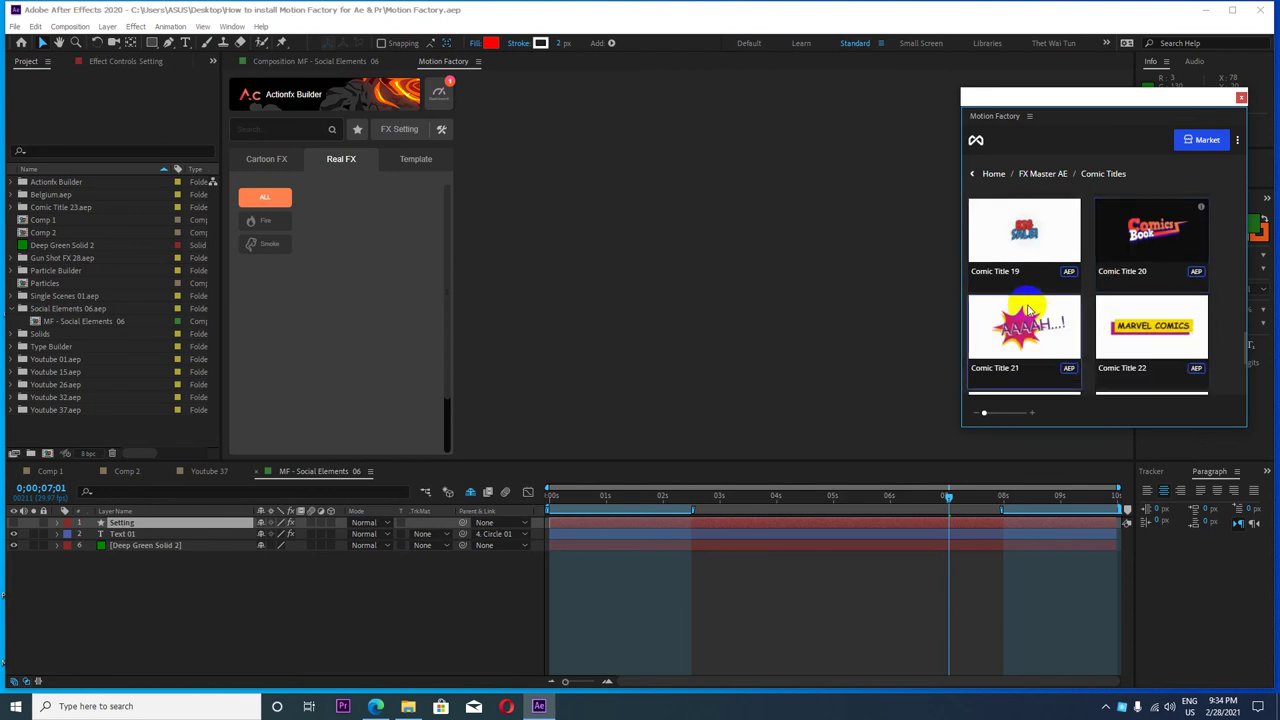
{"action": "scroll", "coordinate": [1060, 280], "scroll_direction": "down", "scroll_amount": 2}
{"action": "scroll", "coordinate": [1060, 250], "scroll_direction": "up", "scroll_amount": 1}
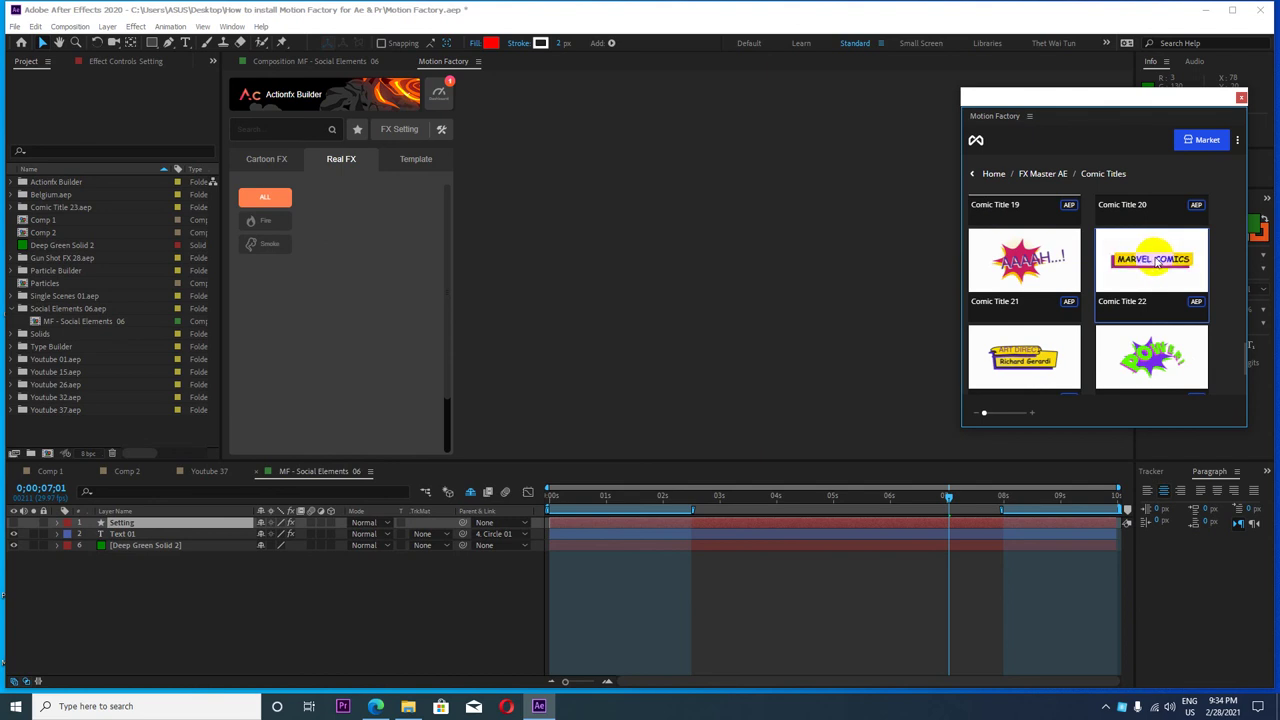
{"action": "left_click", "coordinate": [1155, 260]}
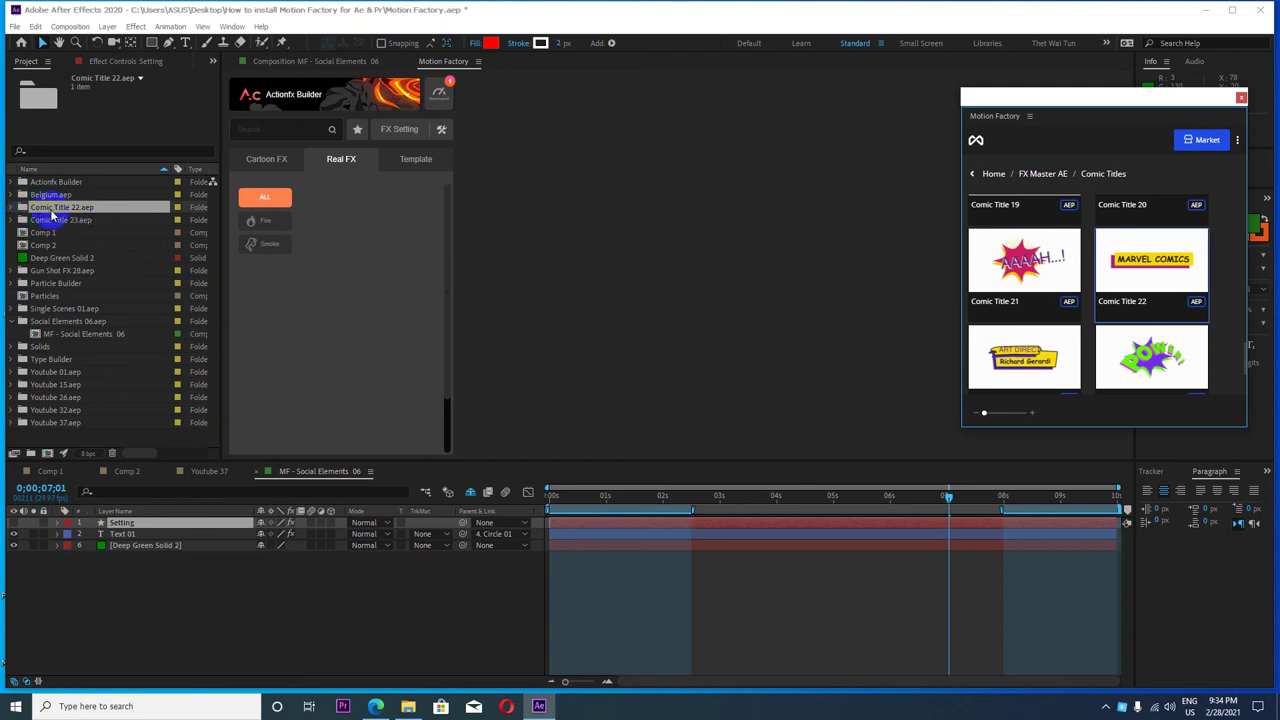
- Expand the Comic Title 22.aep folder and open the Comic Title 22 composition
{"action": "left_click", "coordinate": [12, 208]}
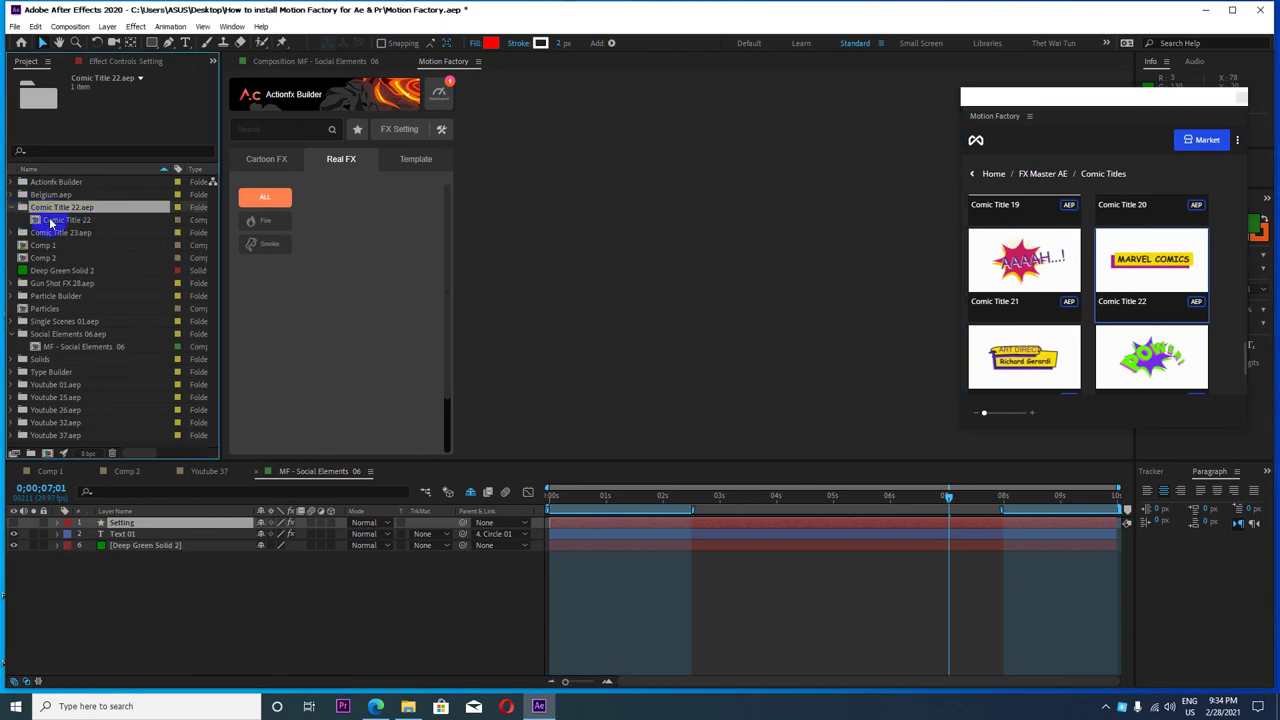
{"action": "left_click", "coordinate": [68, 222]}
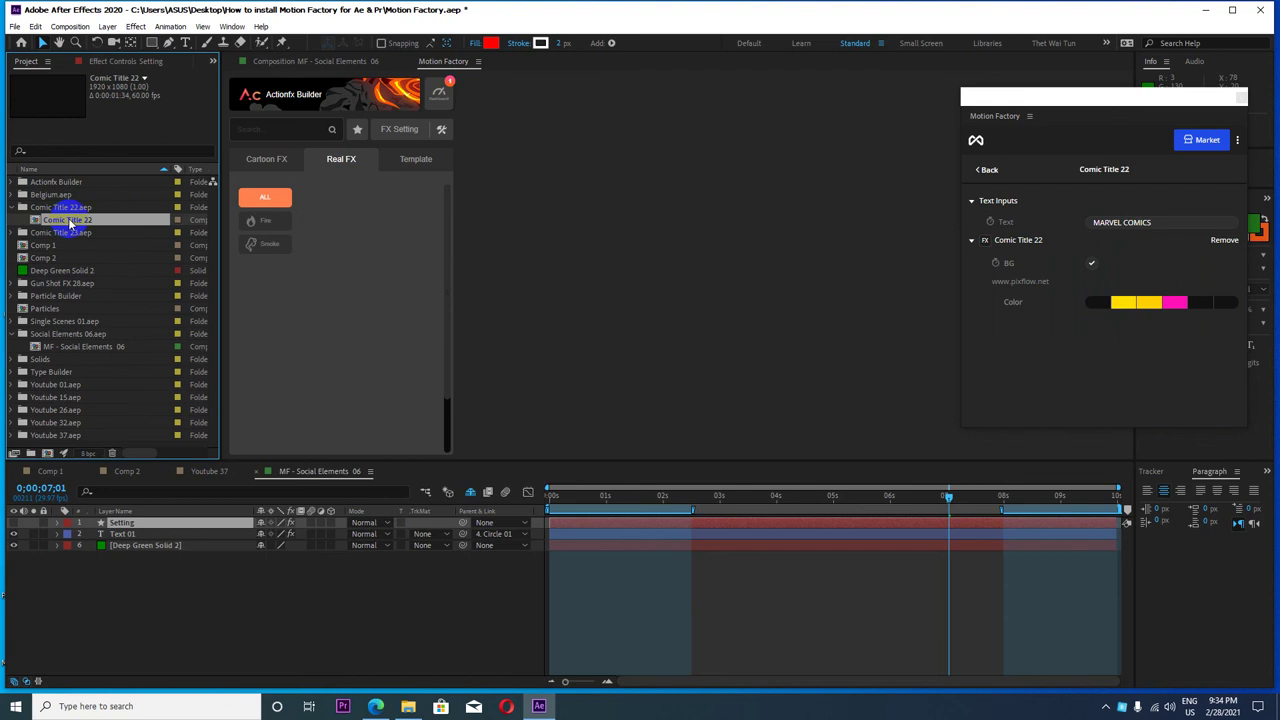
{"action": "double_click", "coordinate": [68, 222]}
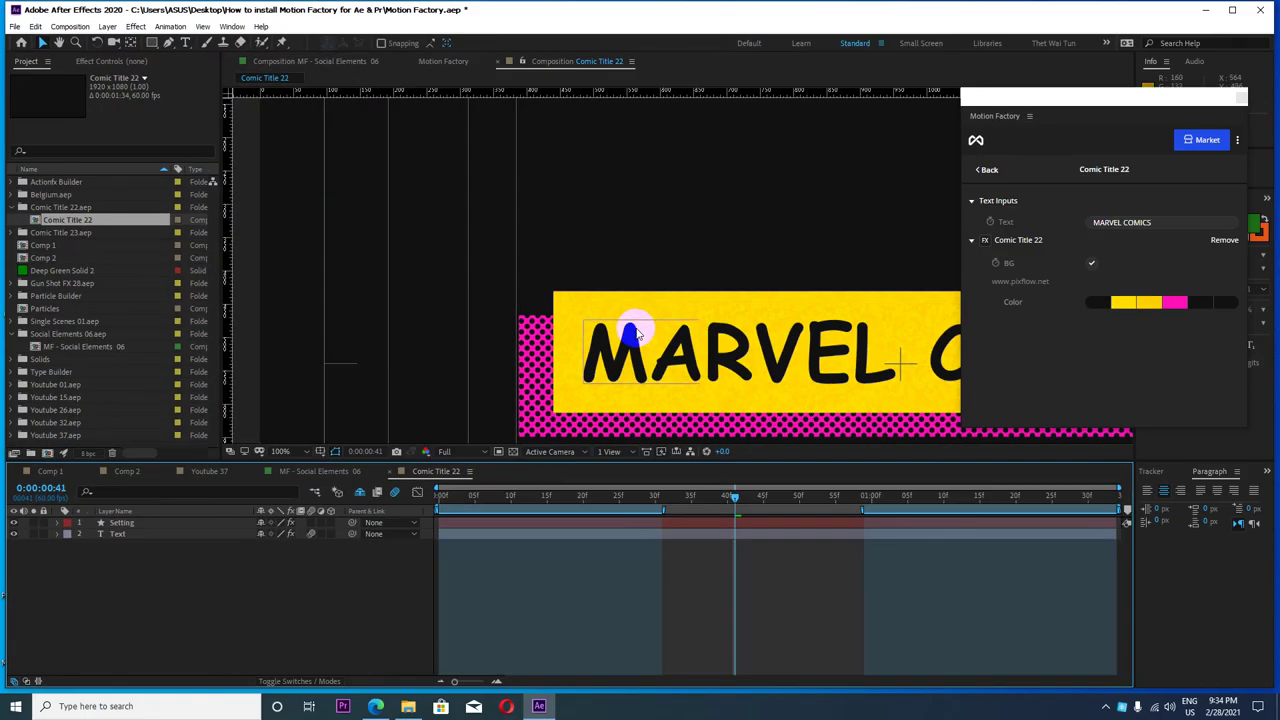
- Rewind to frame 0, set preview resolution to Half, and play the title animation
{"action": "scroll", "coordinate": [630, 320], "scroll_direction": "down", "scroll_amount": 2}
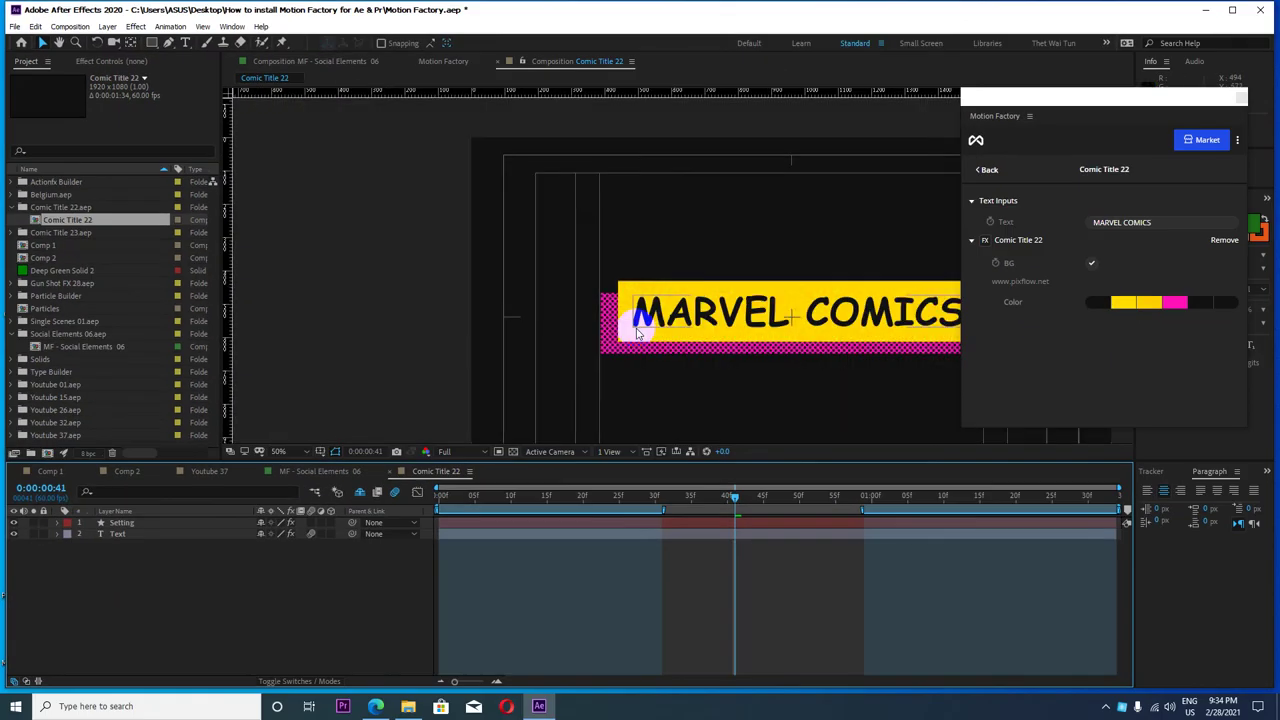
{"action": "left_click_drag", "start_coordinate": [1023, 94], "coordinate": [1189, 96]}
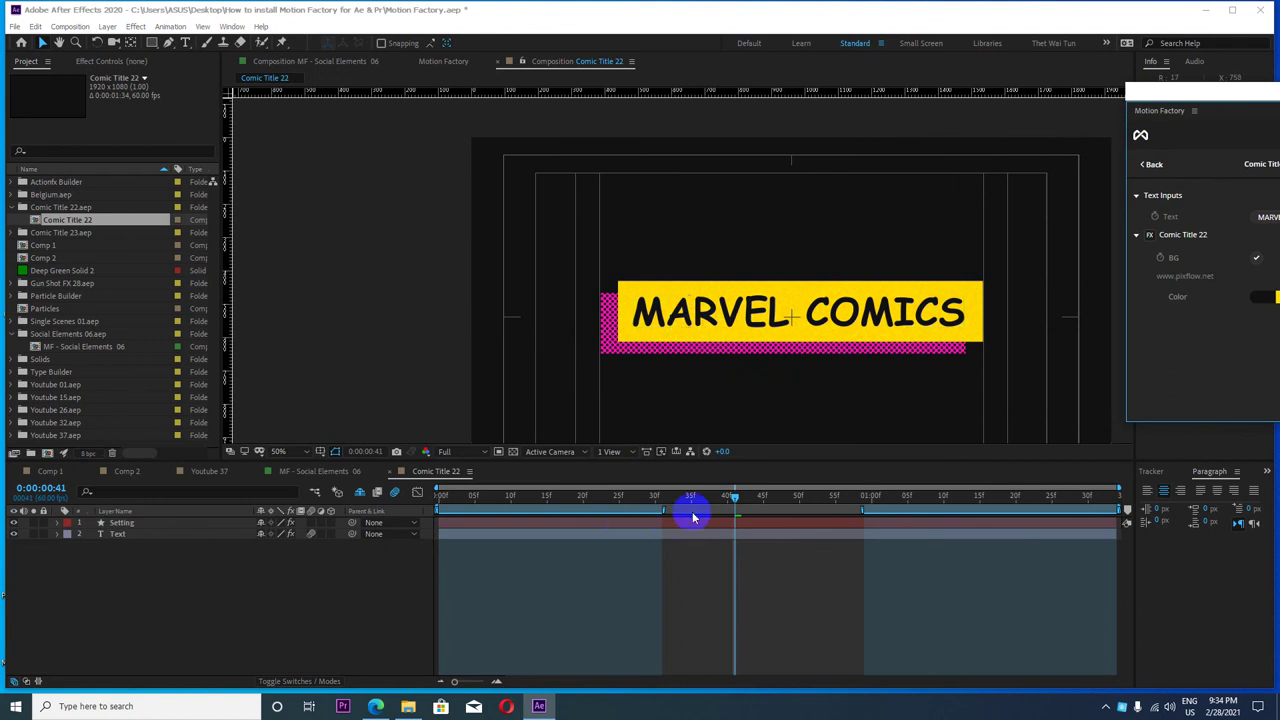
{"action": "left_click_drag", "start_coordinate": [733, 496], "coordinate": [395, 494]}
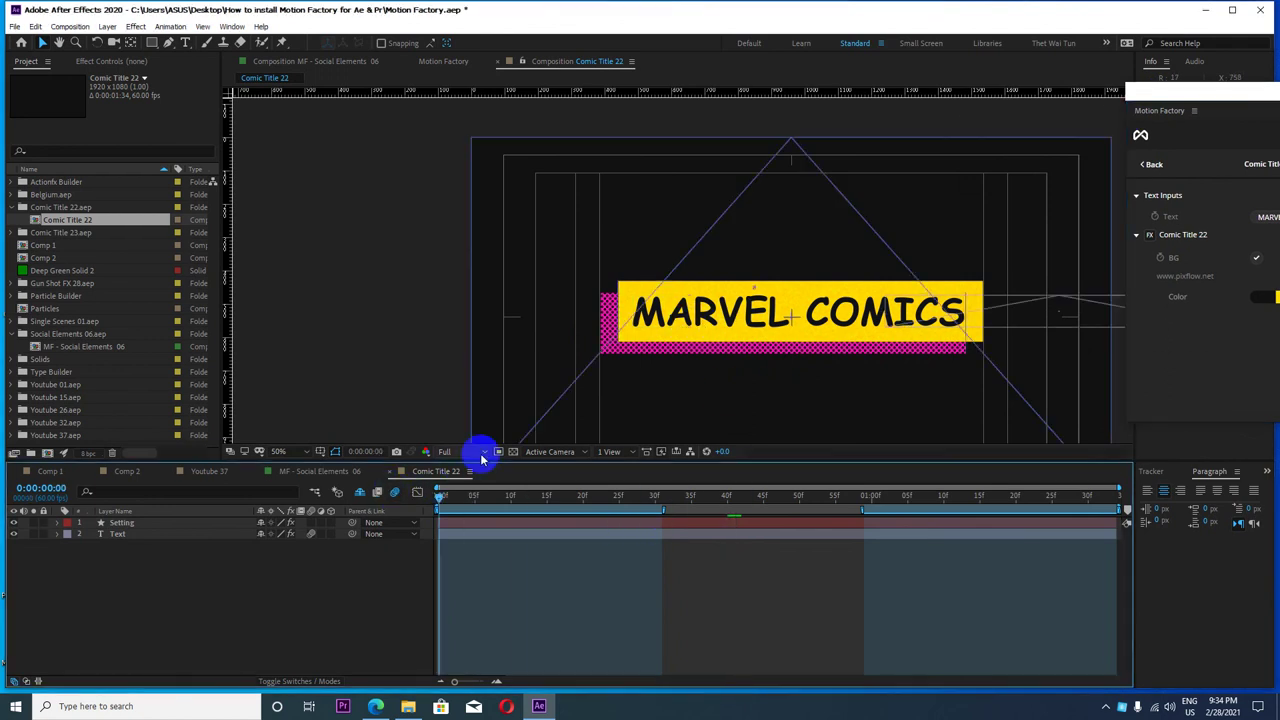
{"action": "left_click", "coordinate": [474, 451]}
{"action": "left_click", "coordinate": [466, 496]}
{"action": "key", "text": "space"}
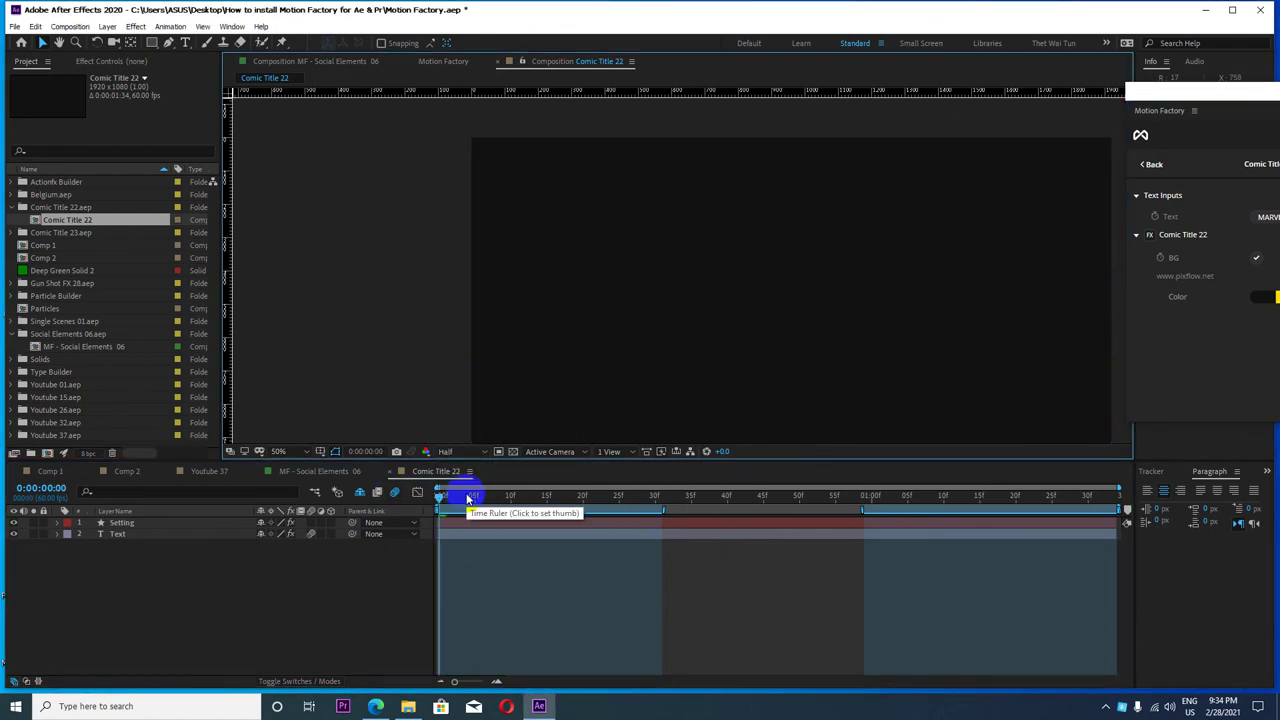
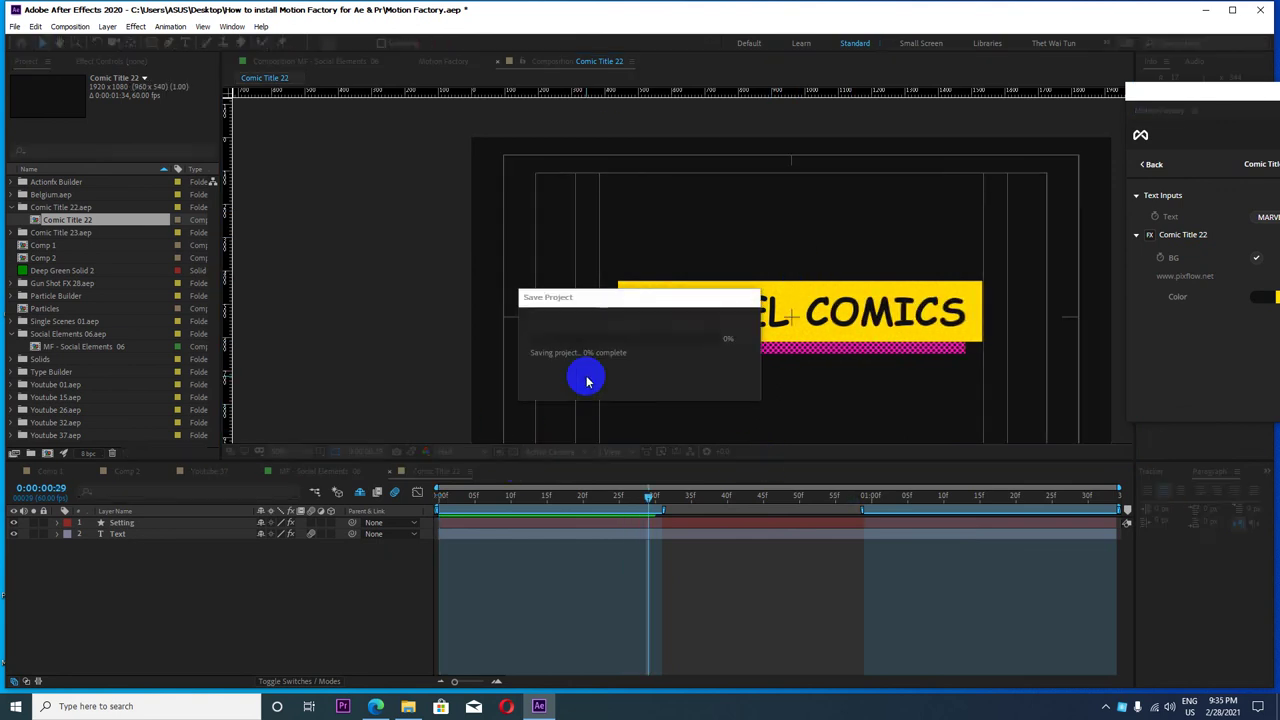
- Play the MARVEL COMICS title animation at Quarter preview resolution and scrub back through it
{"action": "left_click", "coordinate": [449, 453]}
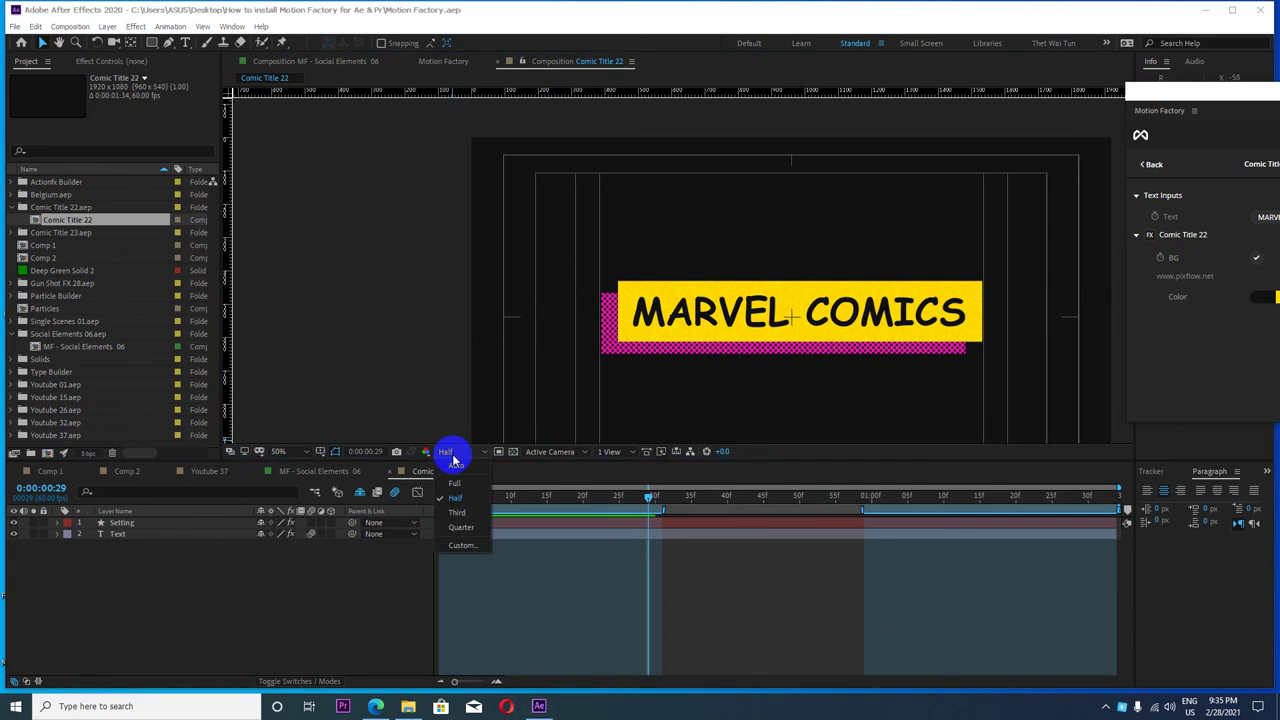
{"action": "left_click", "coordinate": [457, 520]}
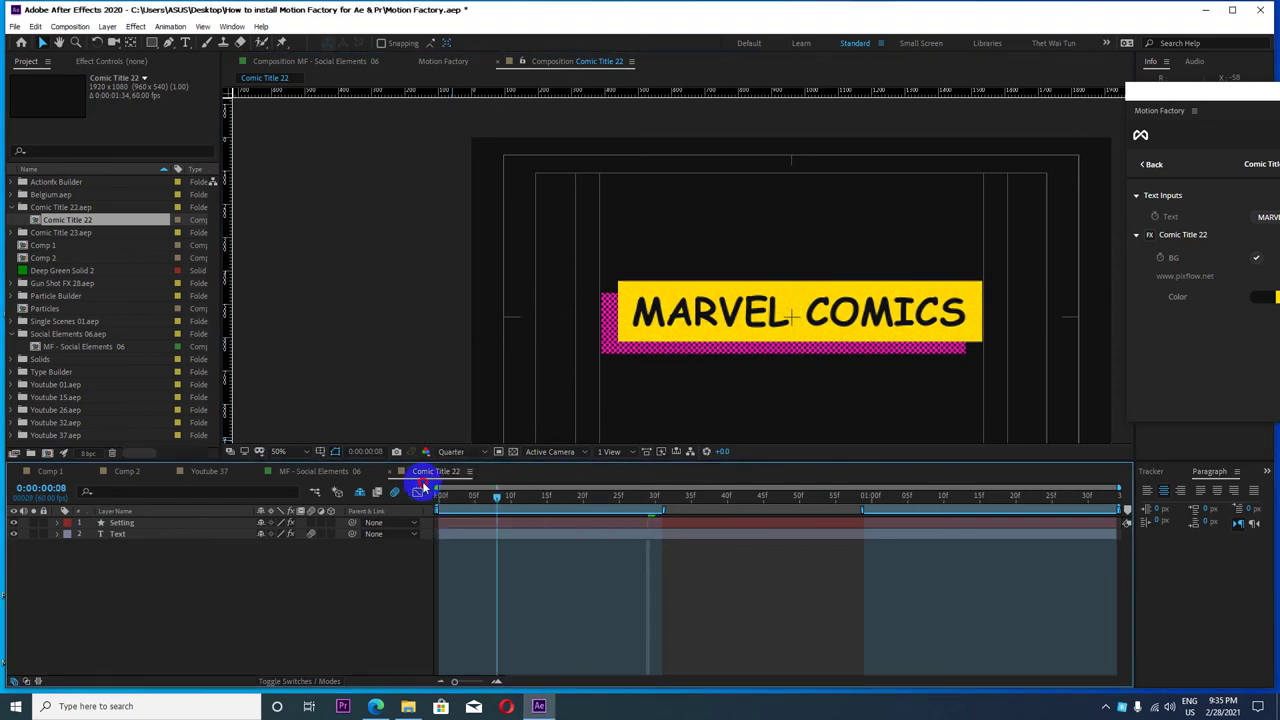
{"action": "key", "text": "space"}
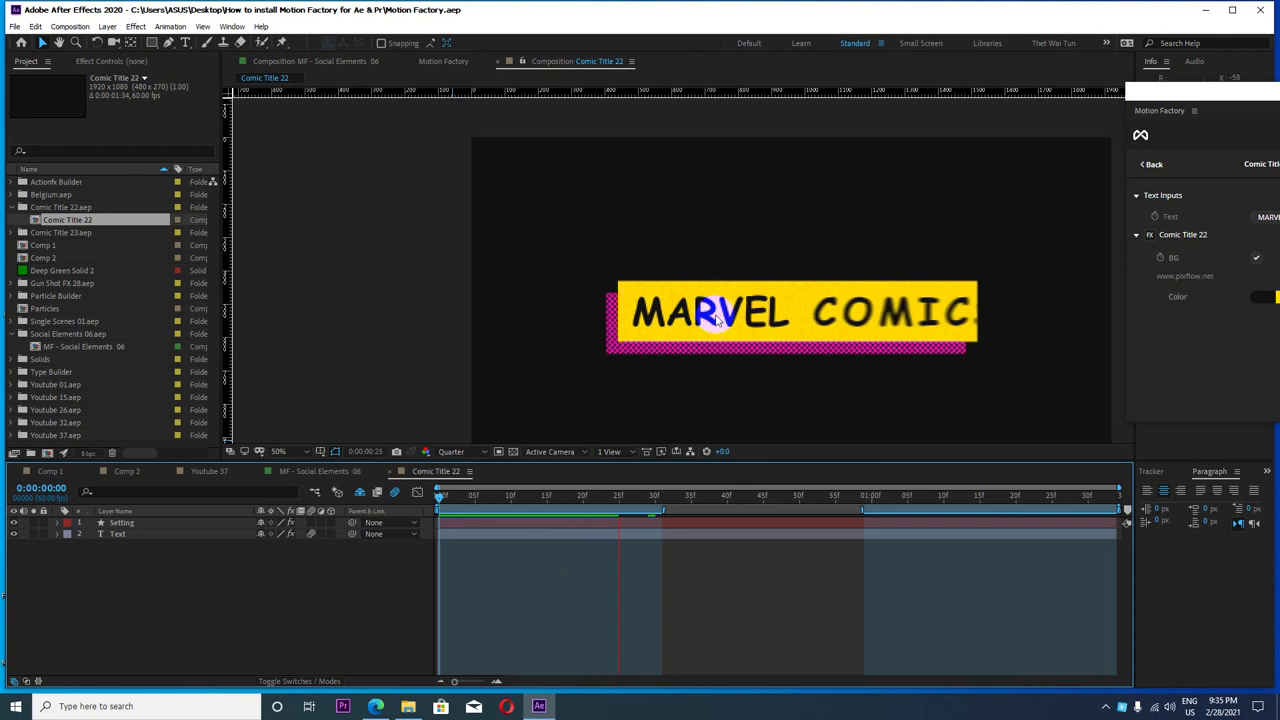
{"action": "mouse_move", "coordinate": [780, 508]}
{"action": "left_mouse_down"}
{"action": "mouse_move", "coordinate": [674, 500]}
{"action": "mouse_move", "coordinate": [763, 500]}
{"action": "left_mouse_up"}
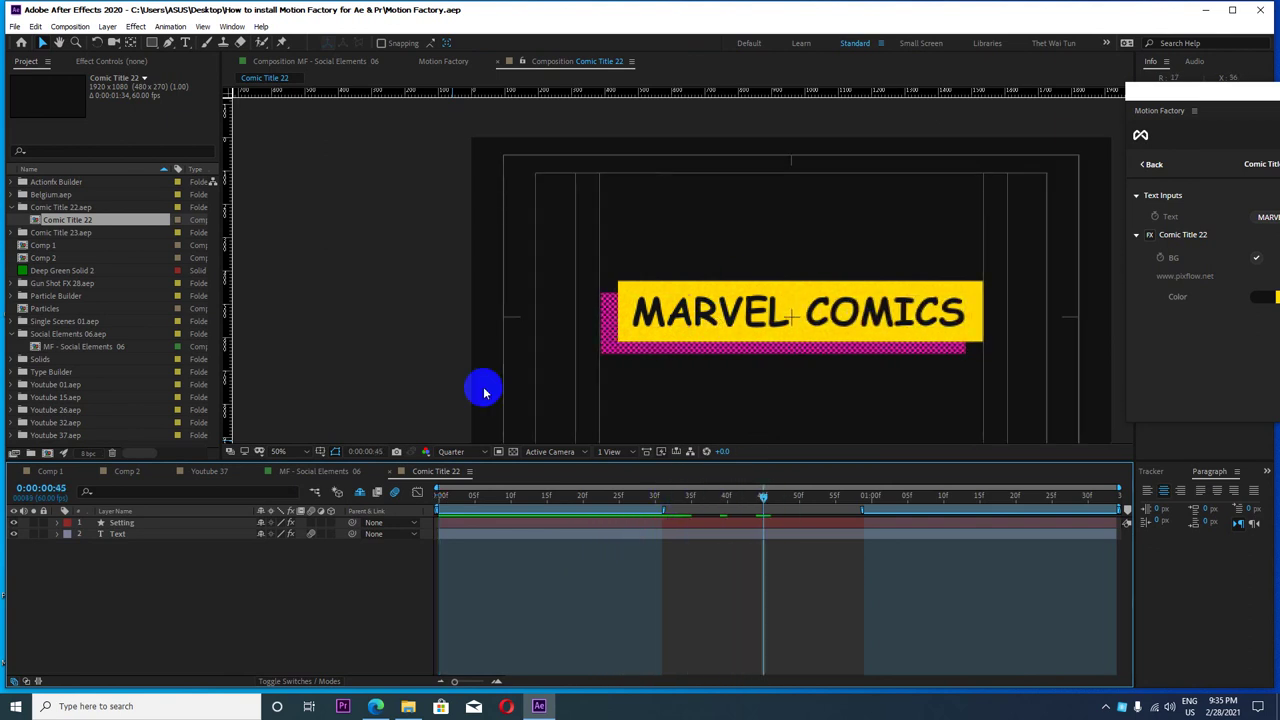
- Replace the MARVEL COMICS title text with a person's name
{"action": "left_click", "coordinate": [120, 535]}
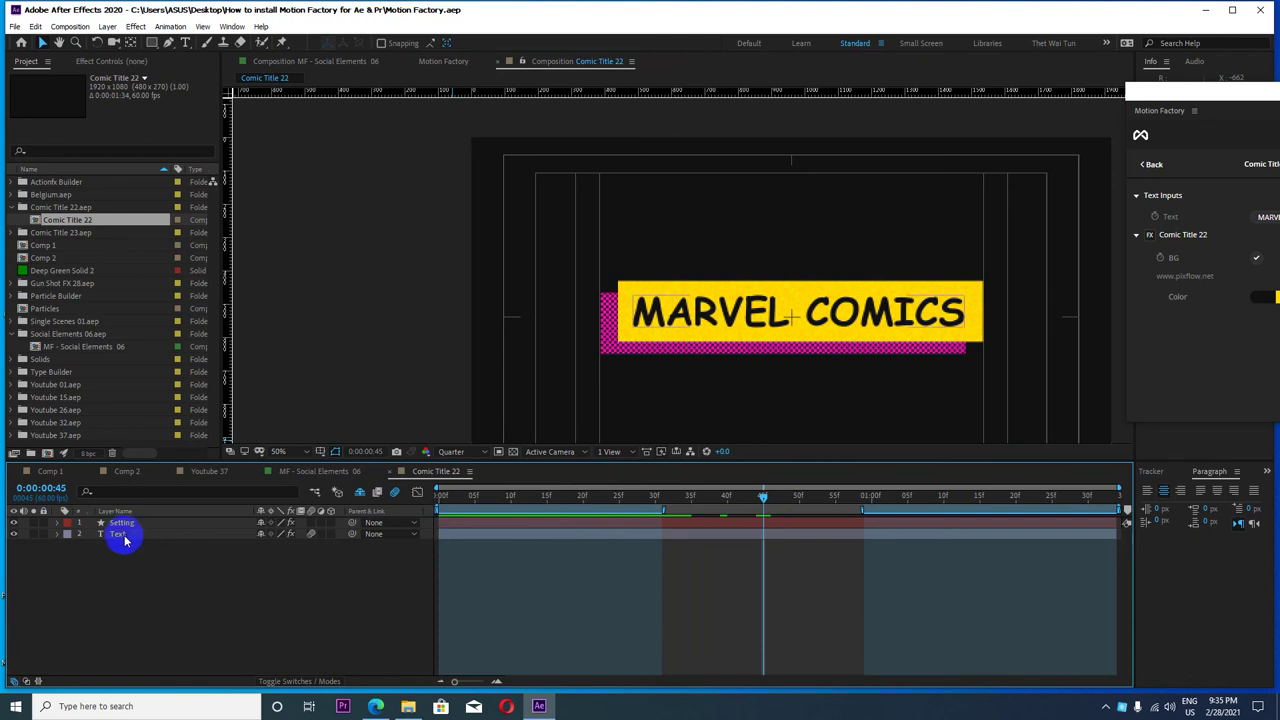
{"action": "double_click", "coordinate": [124, 538]}
{"action": "left_click", "coordinate": [812, 377]}
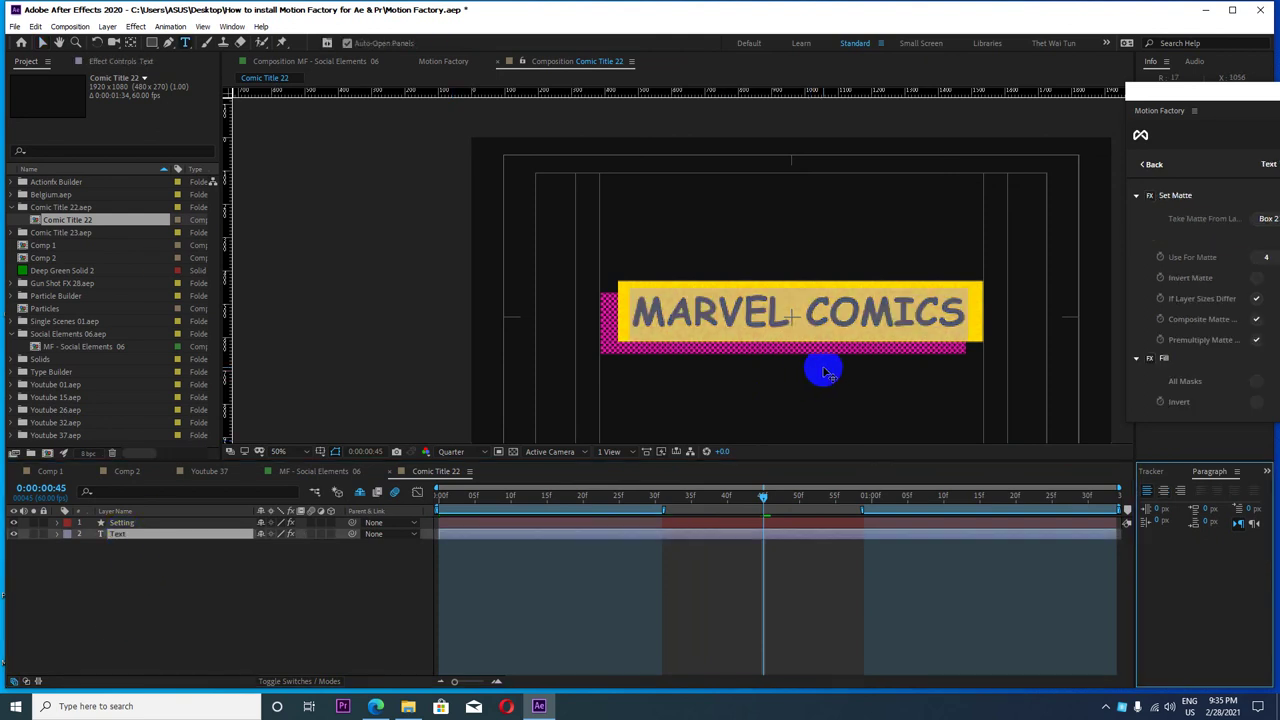
{"action": "type", "text": "Ko Bo Kyaw Win"}
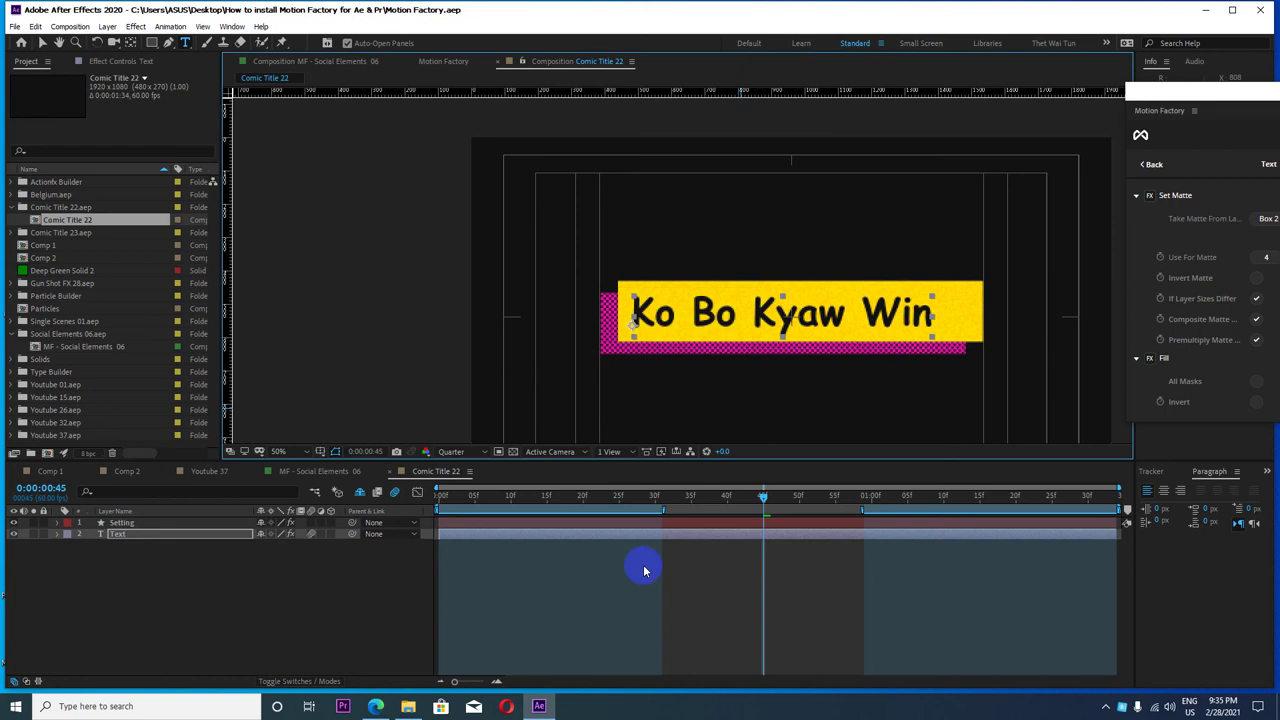
- Scrub through the animation to check the new title, and set preview resolution to Full
{"action": "left_click_drag", "start_coordinate": [833, 496], "coordinate": [885, 497]}
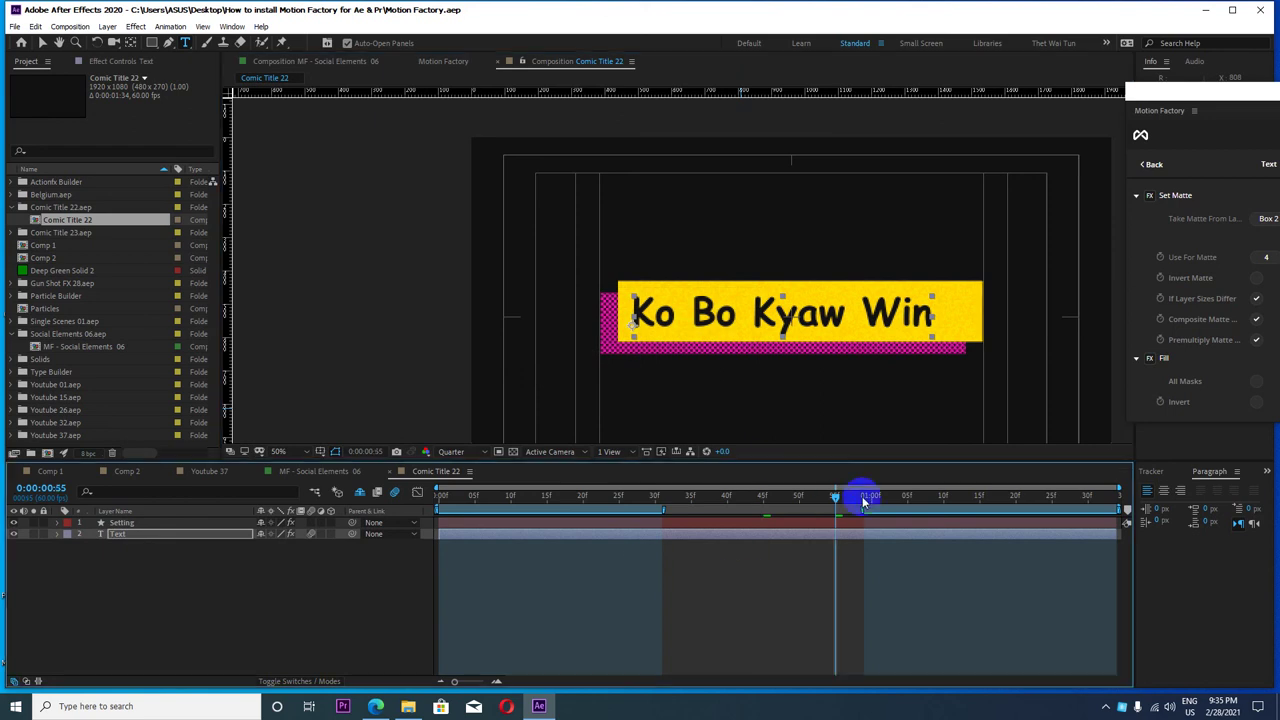
{"action": "left_click", "coordinate": [943, 497]}
{"action": "left_click_drag", "start_coordinate": [1063, 497], "coordinate": [1095, 497]}
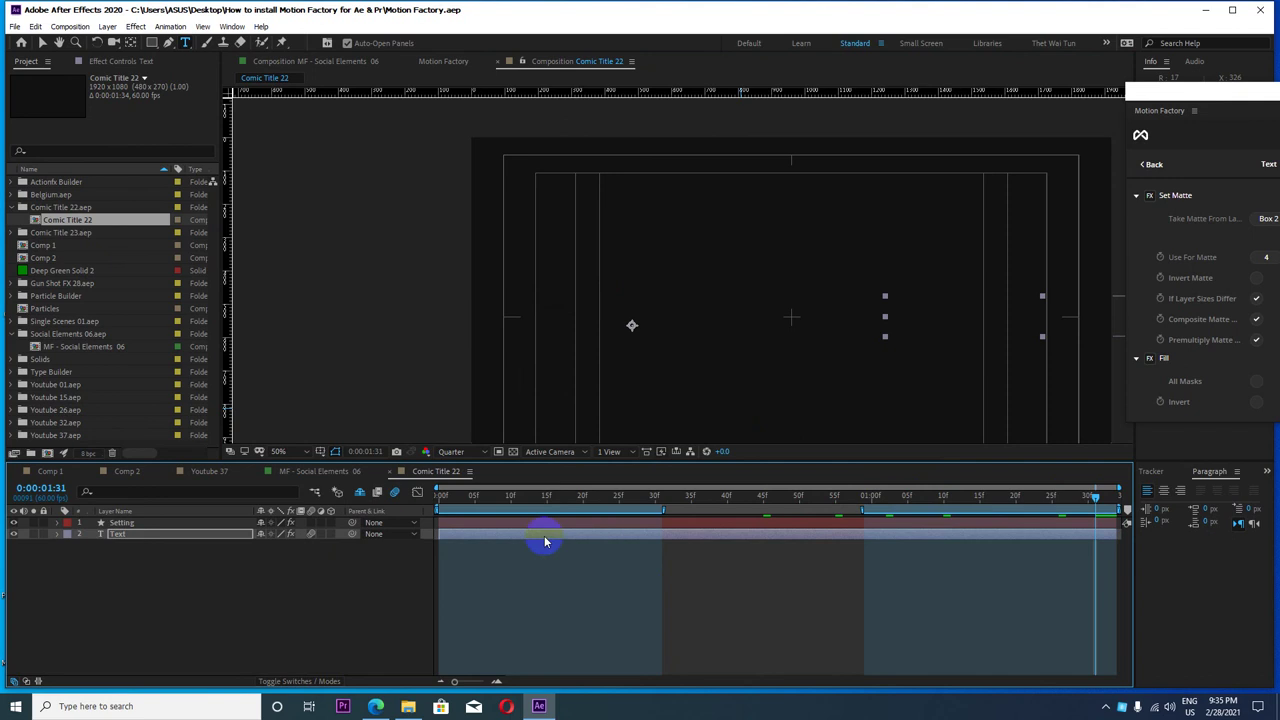
{"action": "key", "text": "Home"}
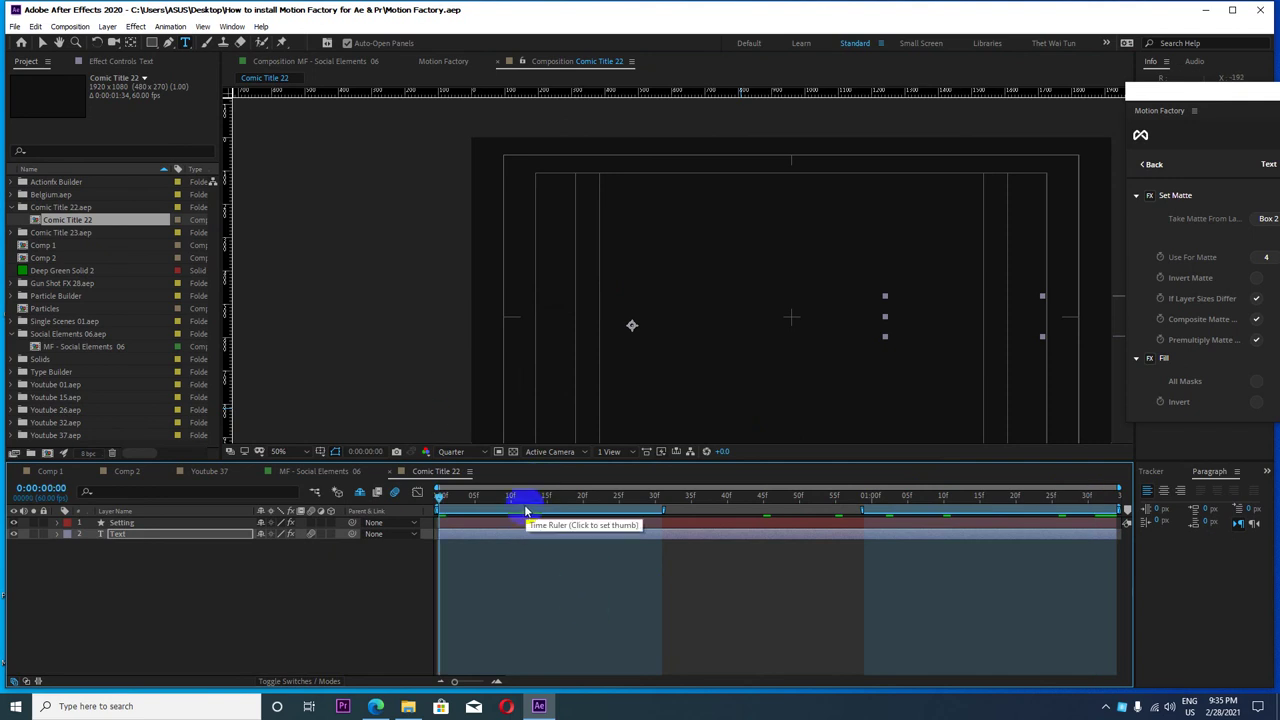
{"action": "left_click", "coordinate": [459, 469]}
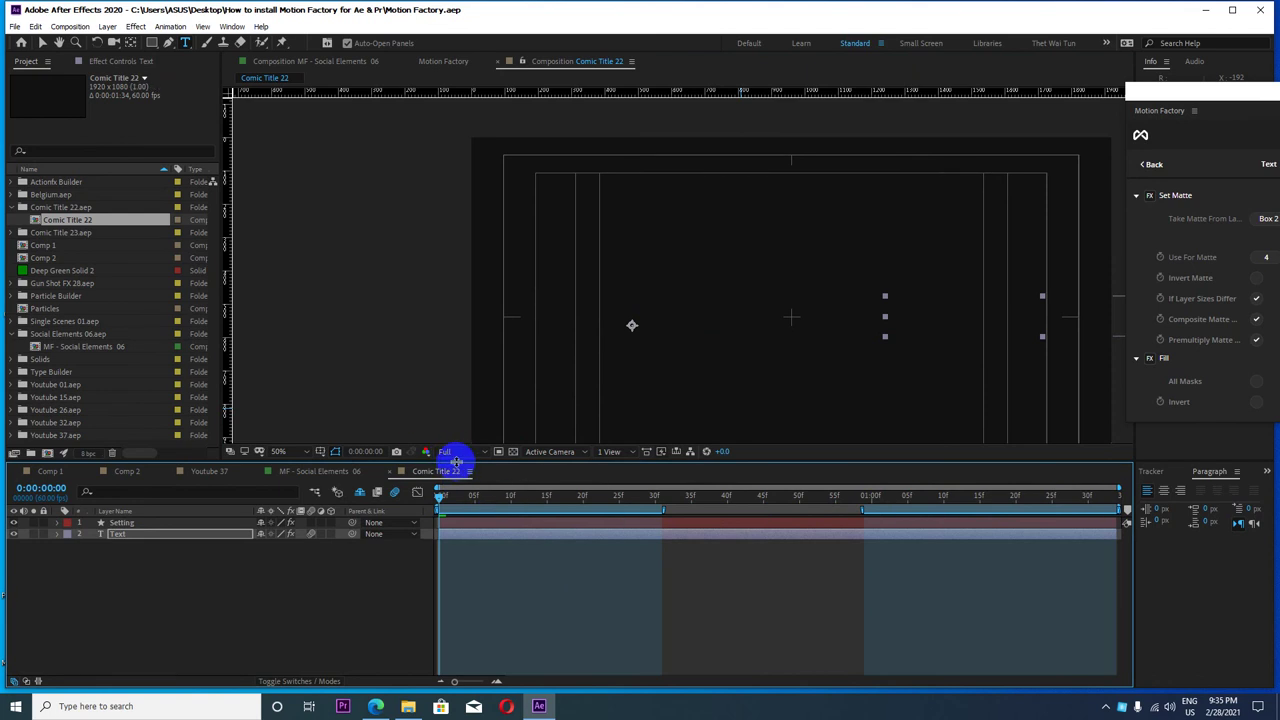
{"action": "left_click_drag", "start_coordinate": [443, 497], "coordinate": [661, 497]}
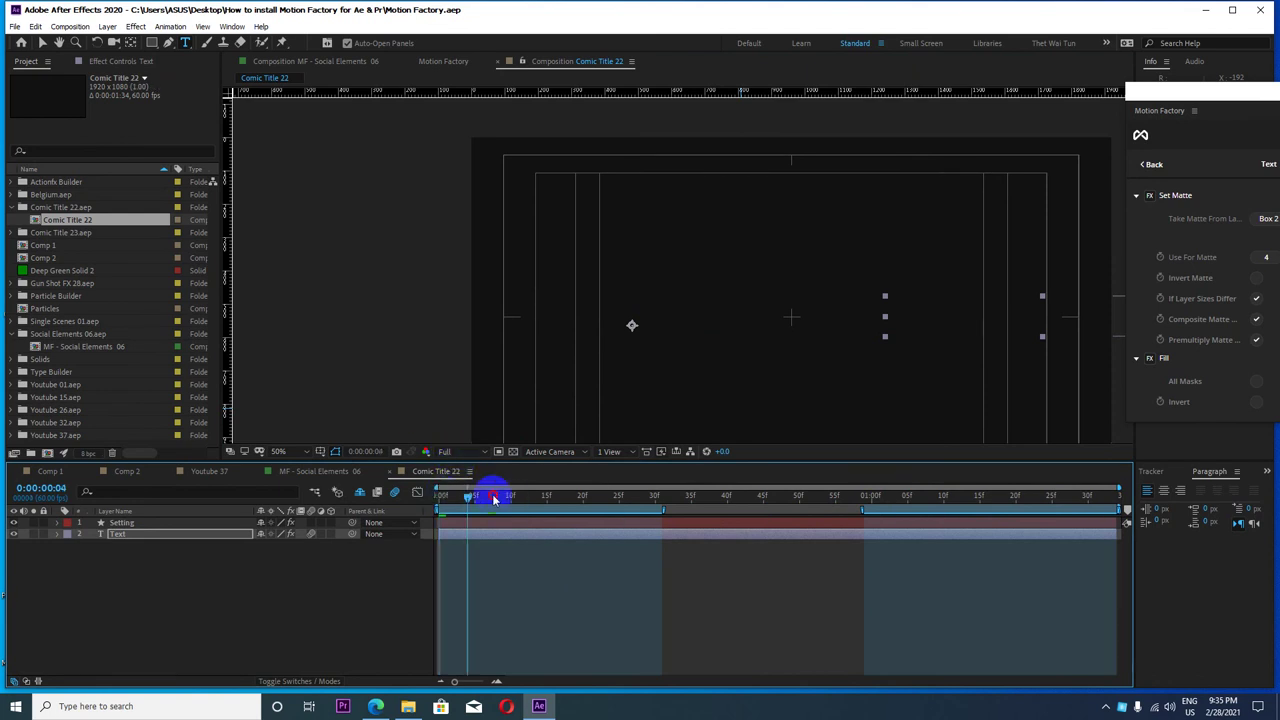
- Finish editing the title text and select the Setting and Text layers
{"action": "left_click_drag", "start_coordinate": [632, 298], "coordinate": [633, 322]}
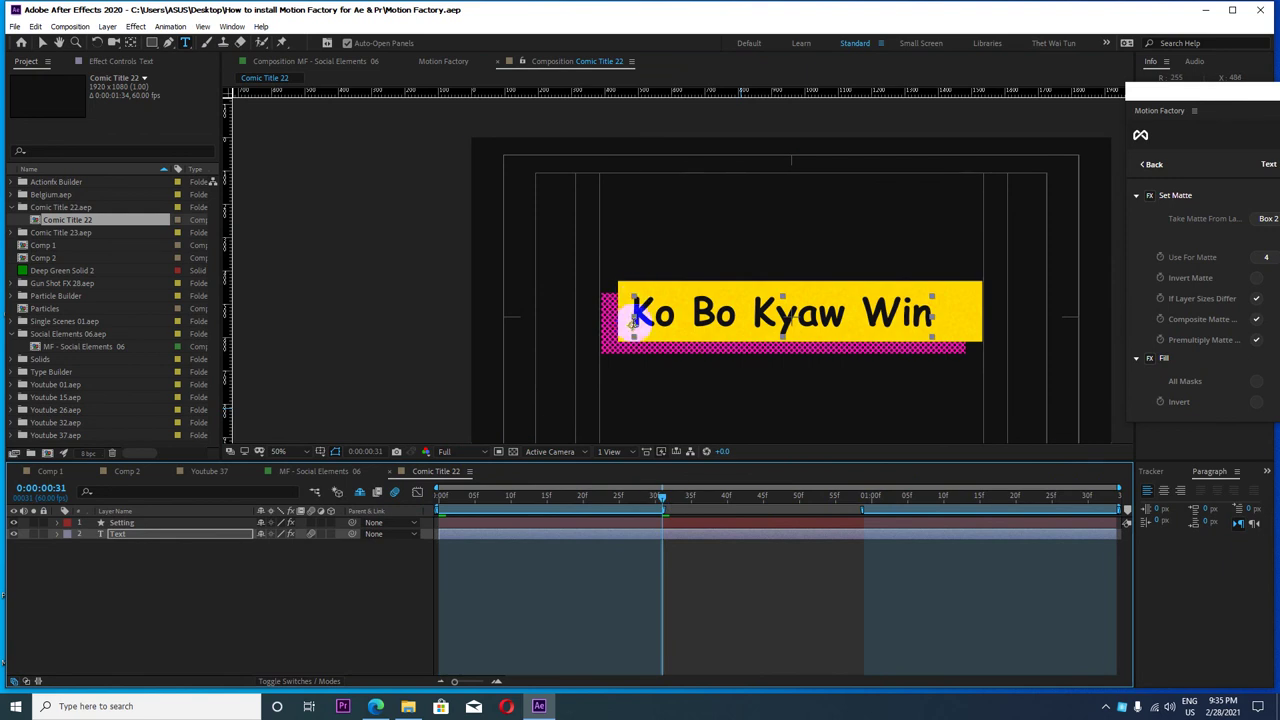
{"action": "left_click", "coordinate": [745, 235]}
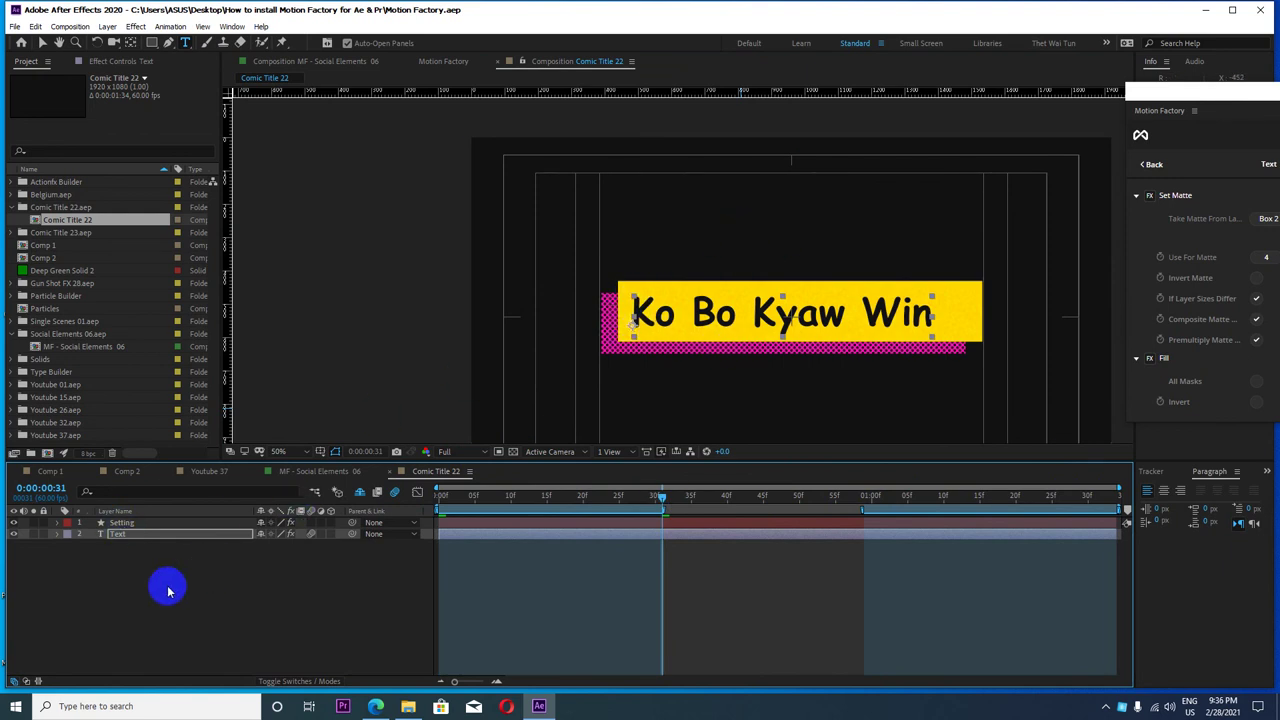
{"action": "left_click", "coordinate": [130, 558]}
{"action": "left_click_drag", "start_coordinate": [130, 558], "coordinate": [150, 517]}
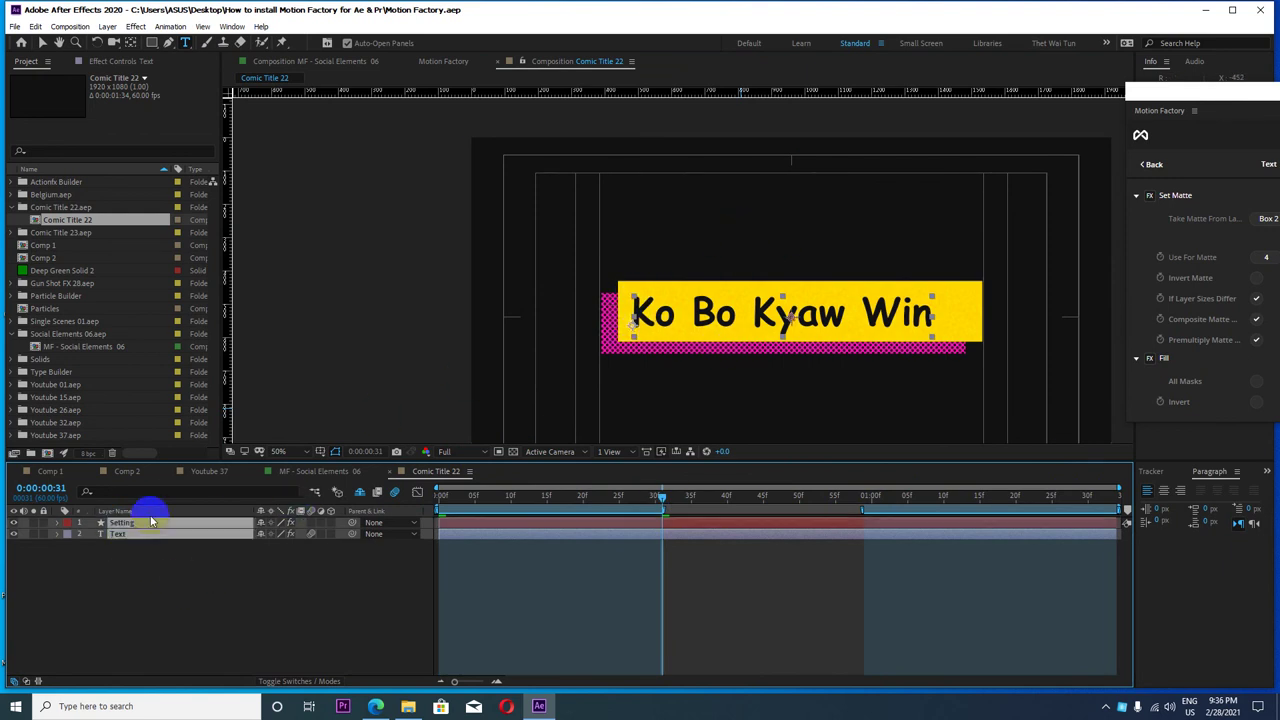
- Reveal the shy layers, then unlock and hide the BG layer
{"action": "left_click", "coordinate": [360, 493]}
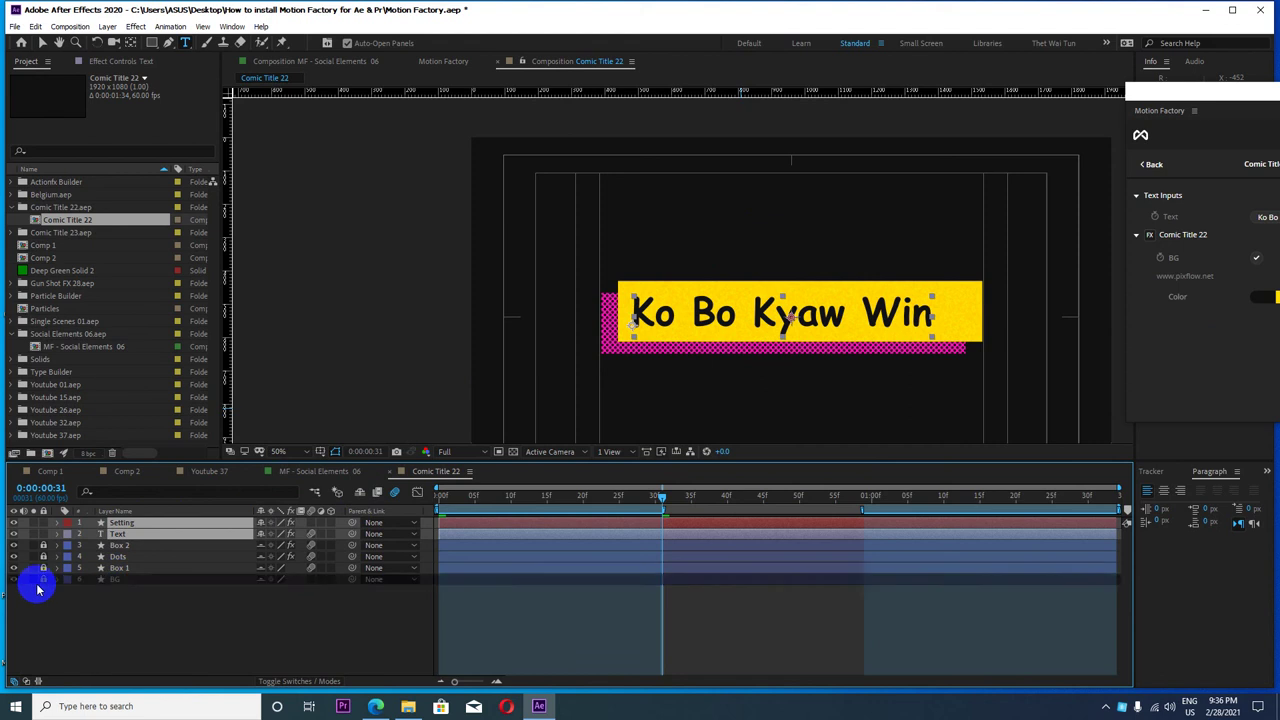
{"action": "left_click", "coordinate": [43, 579]}
{"action": "left_click", "coordinate": [113, 580]}
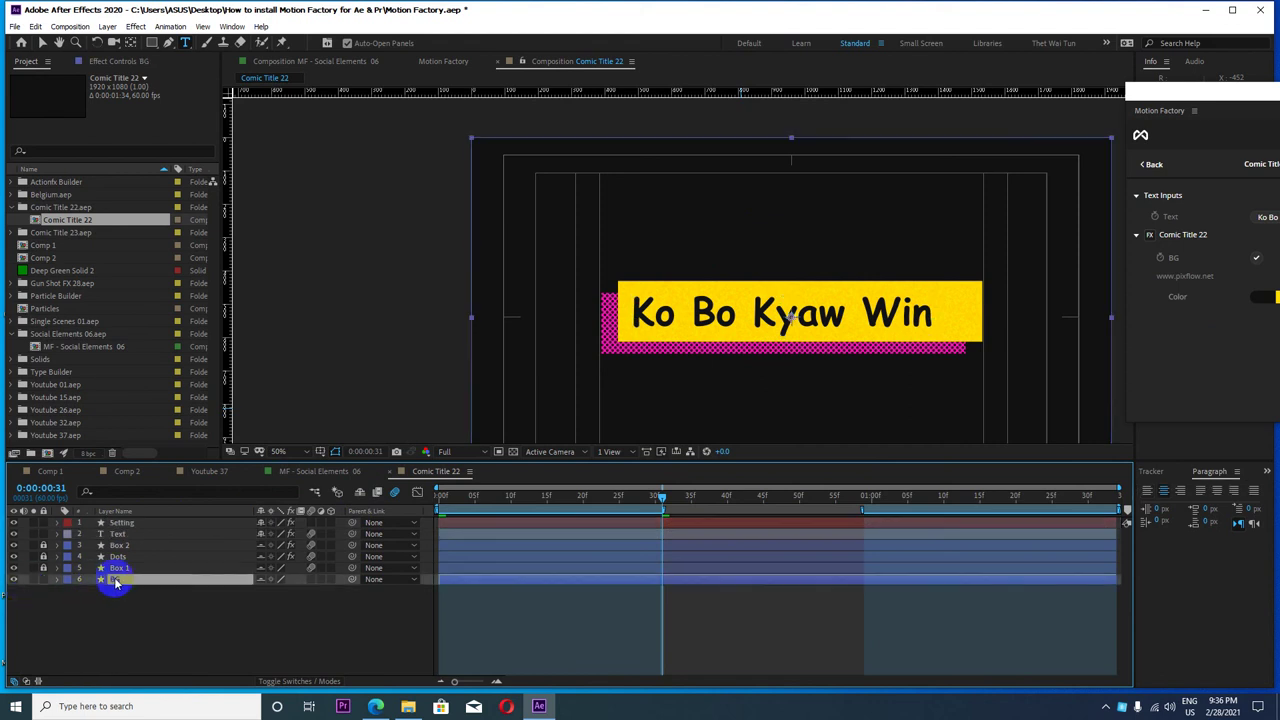
{"action": "left_click", "coordinate": [14, 580]}
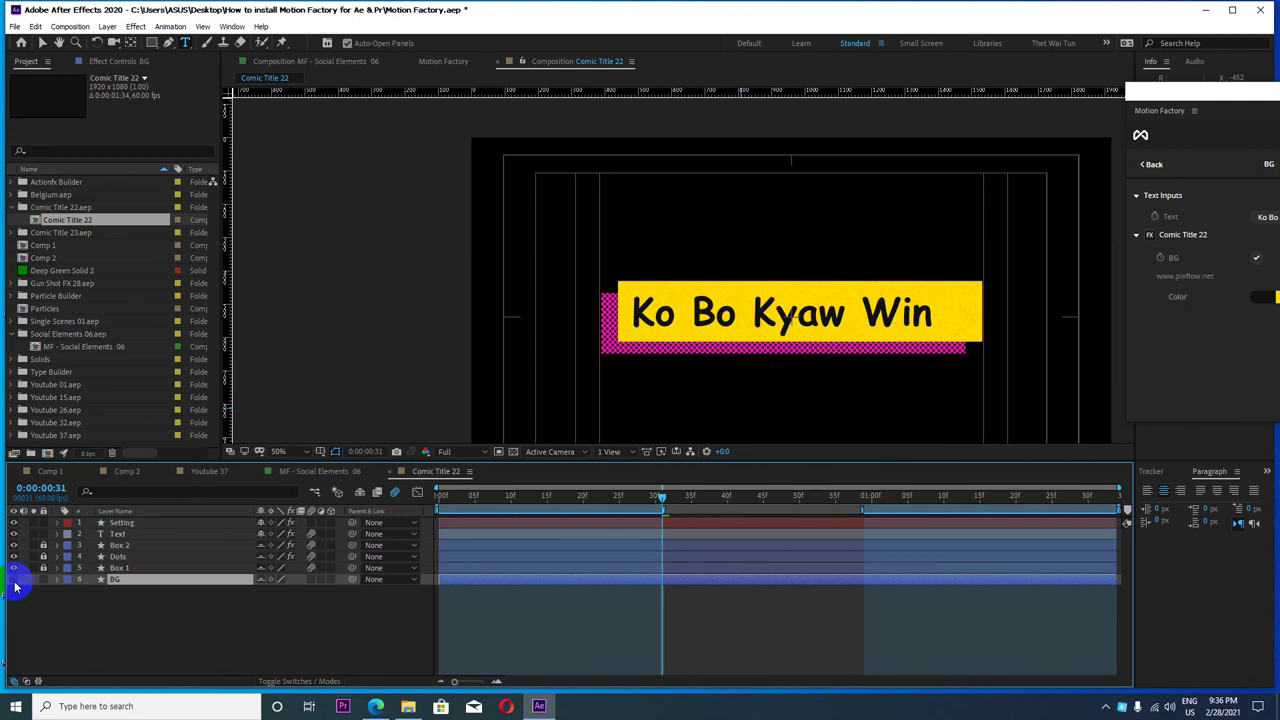
{"action": "left_click", "coordinate": [28, 590]}
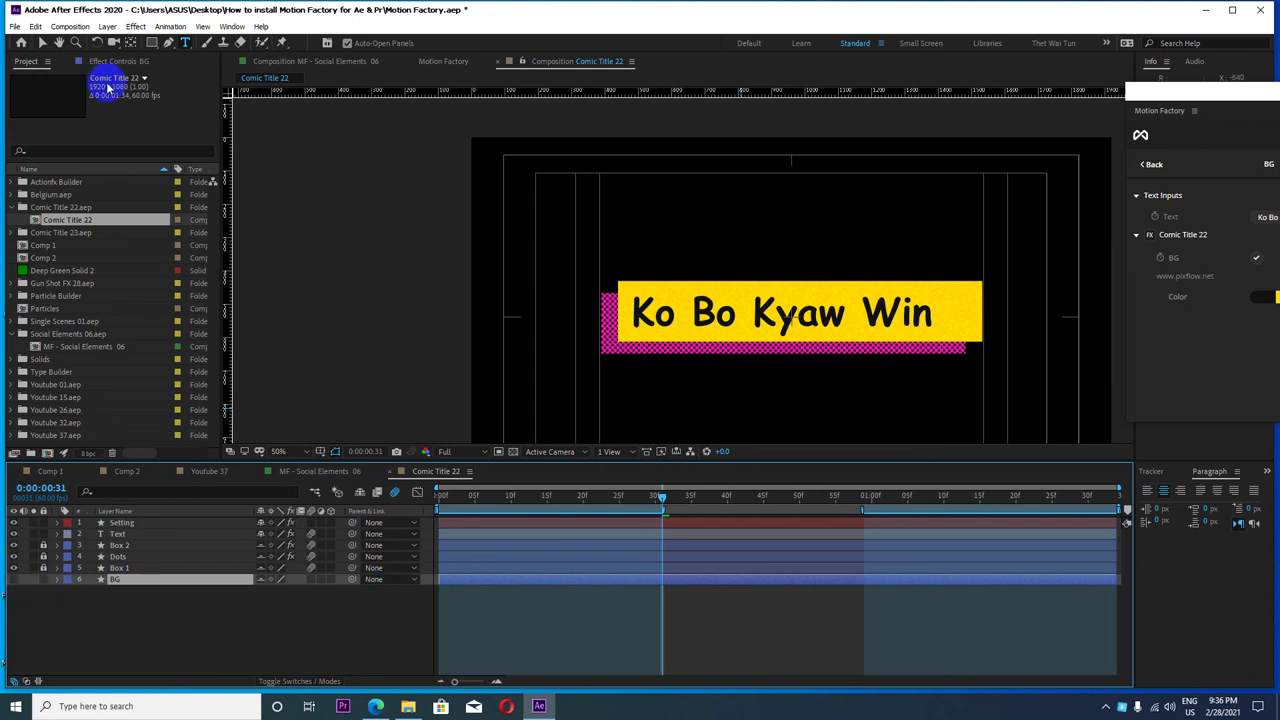
- Add Deep Green Solid 2 as the bottom layer for a green background
{"action": "left_click_drag", "start_coordinate": [34, 271], "coordinate": [160, 612]}
{"action": "key", "text": "comma"}
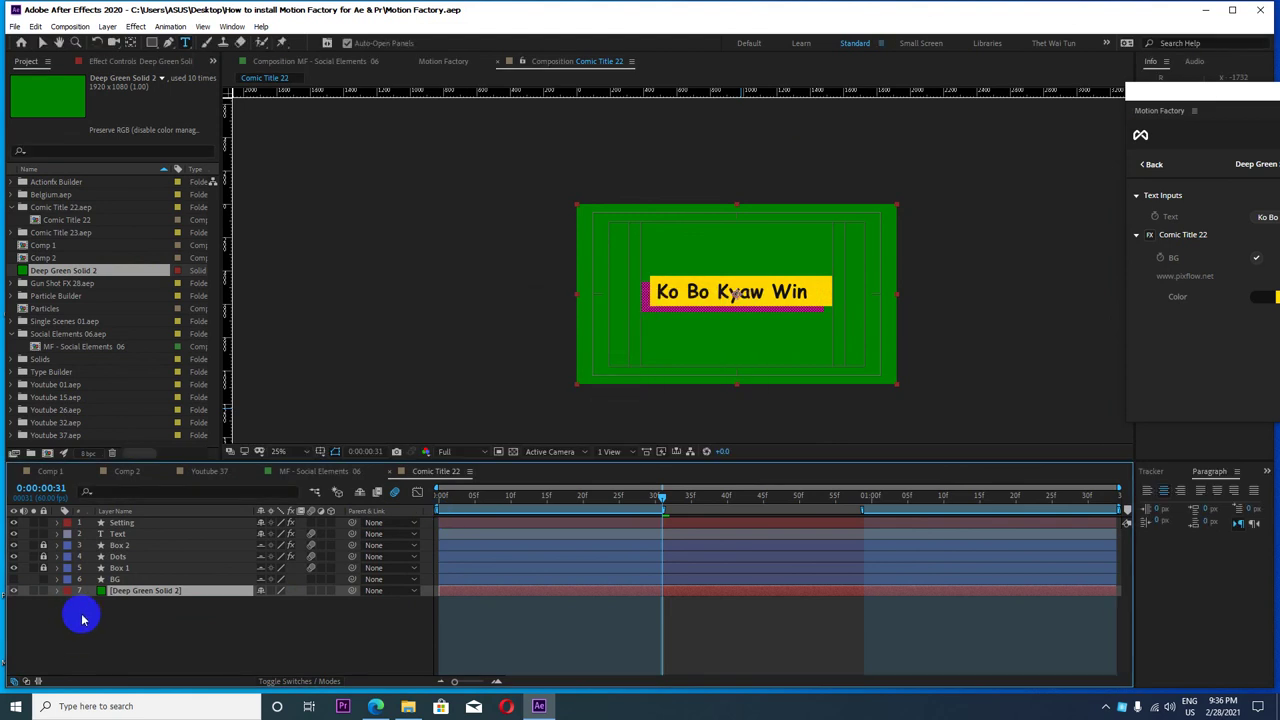
{"action": "left_click", "coordinate": [13, 590]}
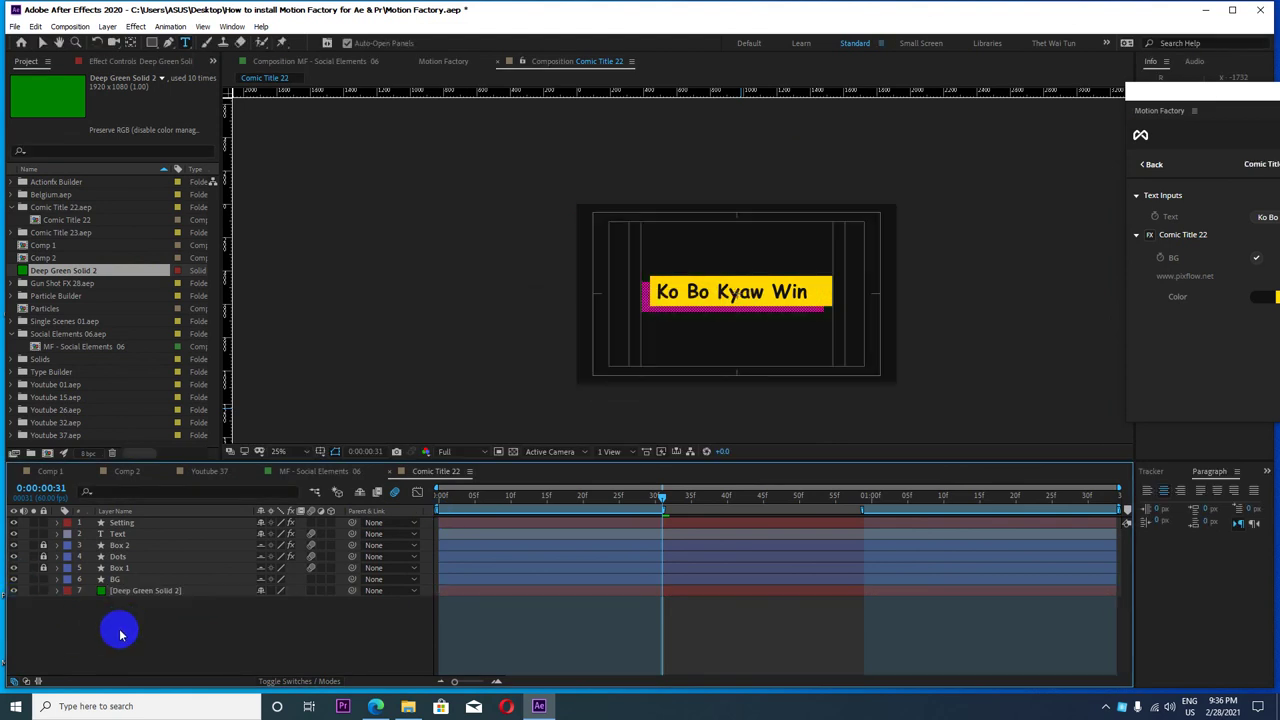
{"action": "left_click", "coordinate": [13, 590]}
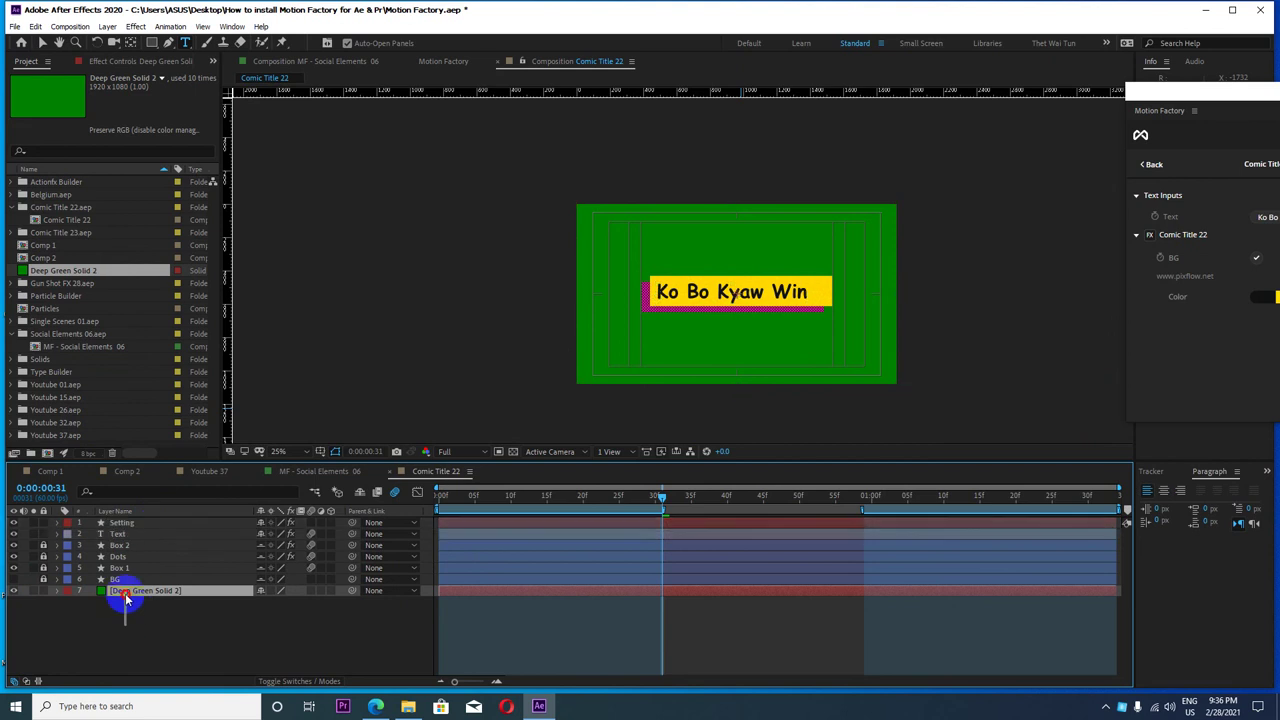
- Hide the shy layers from the timeline and save the project
{"action": "left_click_drag", "start_coordinate": [135, 620], "coordinate": [134, 521]}
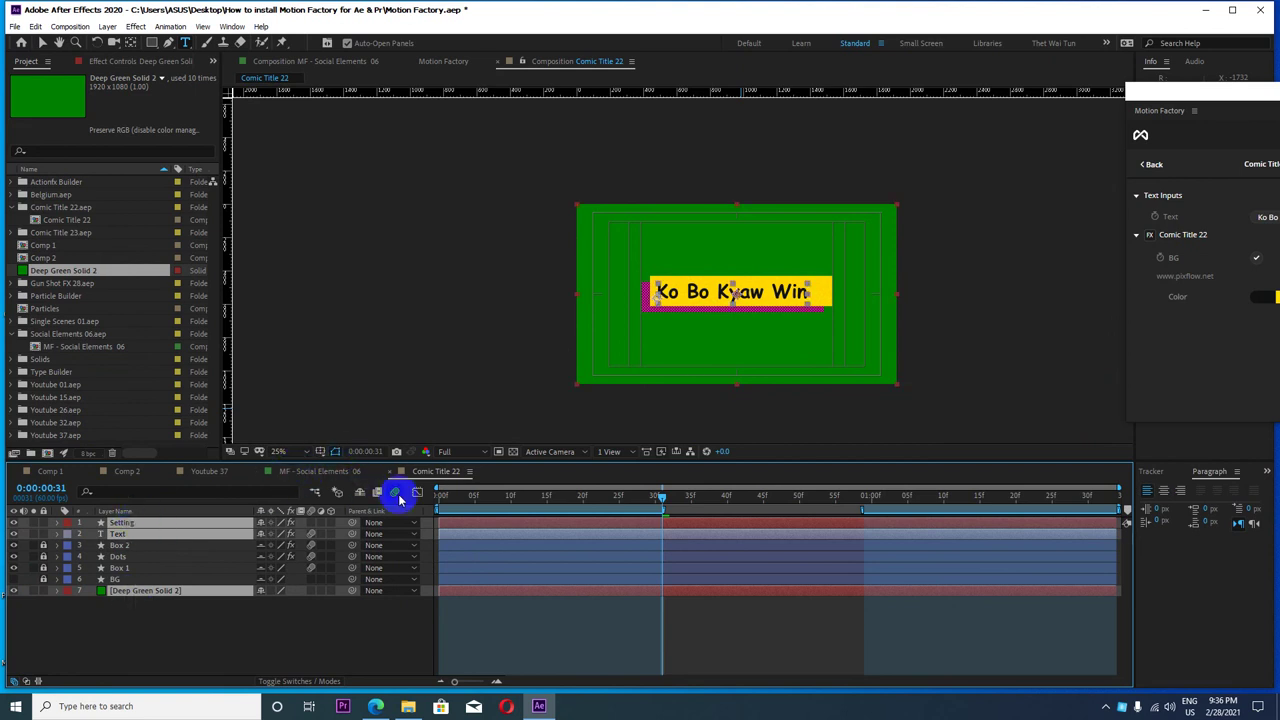
{"action": "left_click", "coordinate": [357, 497]}
{"action": "left_click", "coordinate": [96, 593]}
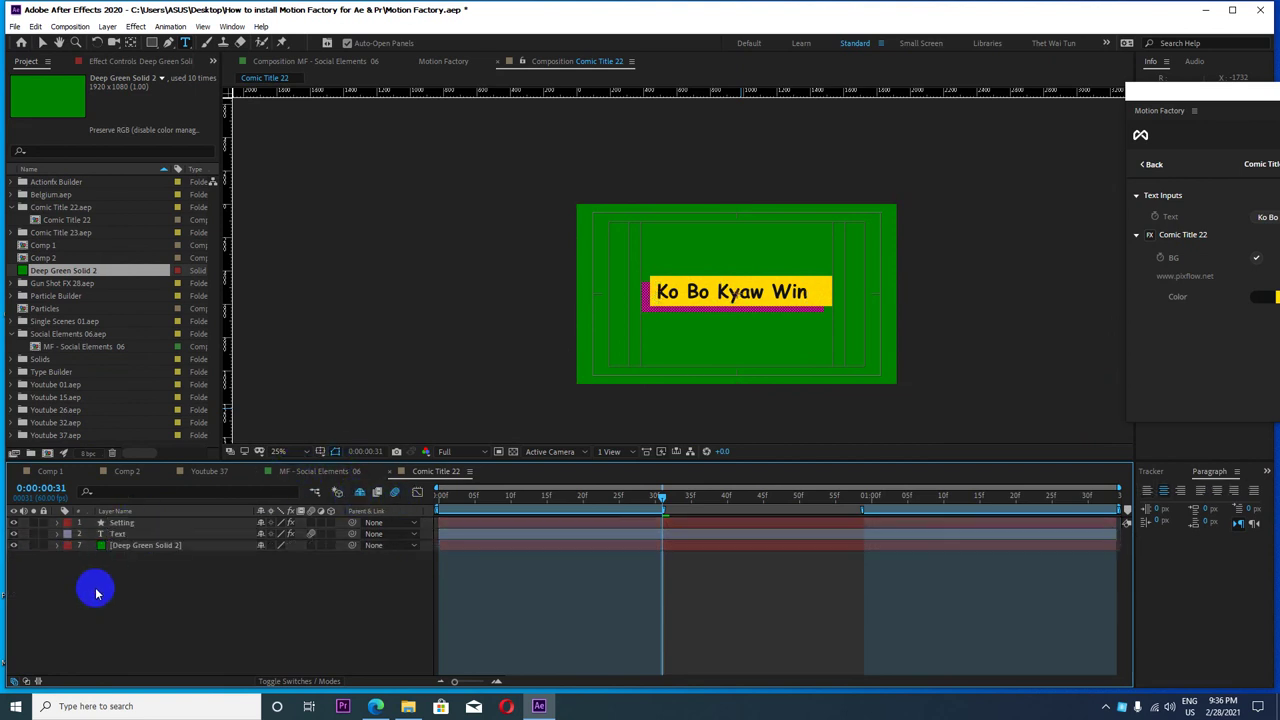
{"action": "key", "text": "ctrl+s"}
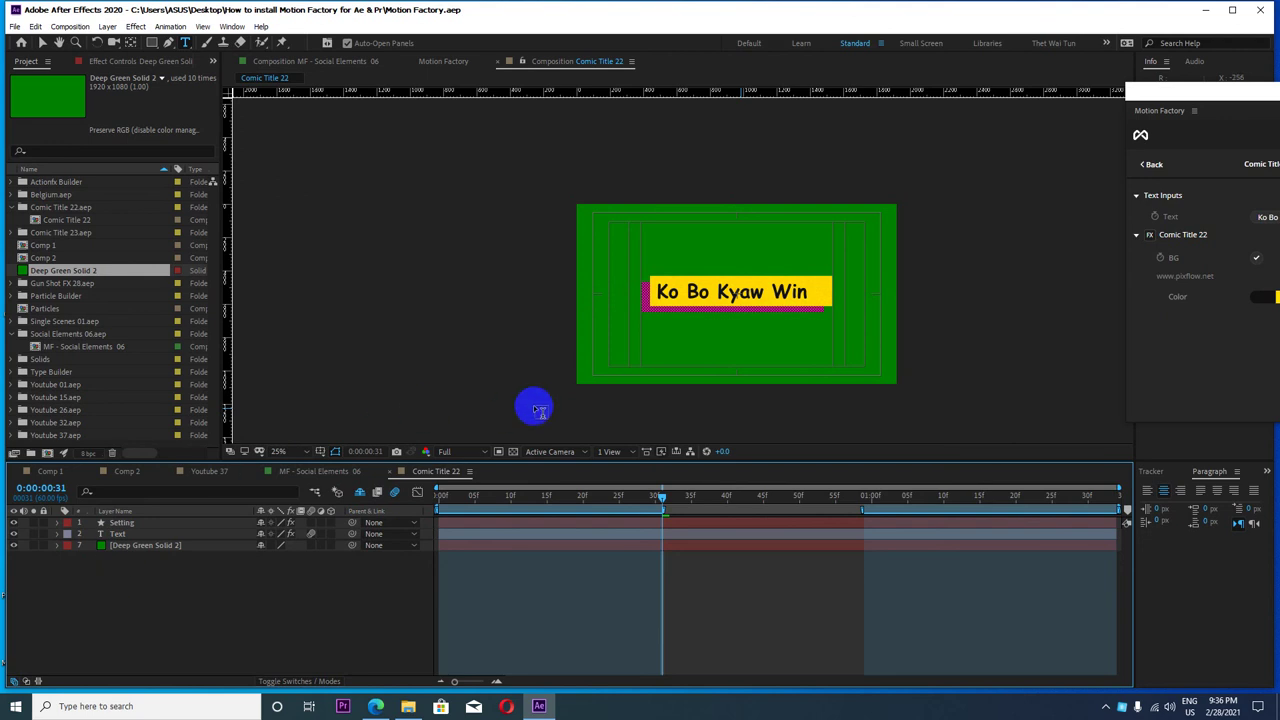
{"action": "left_click_drag", "start_coordinate": [660, 495], "coordinate": [400, 497]}
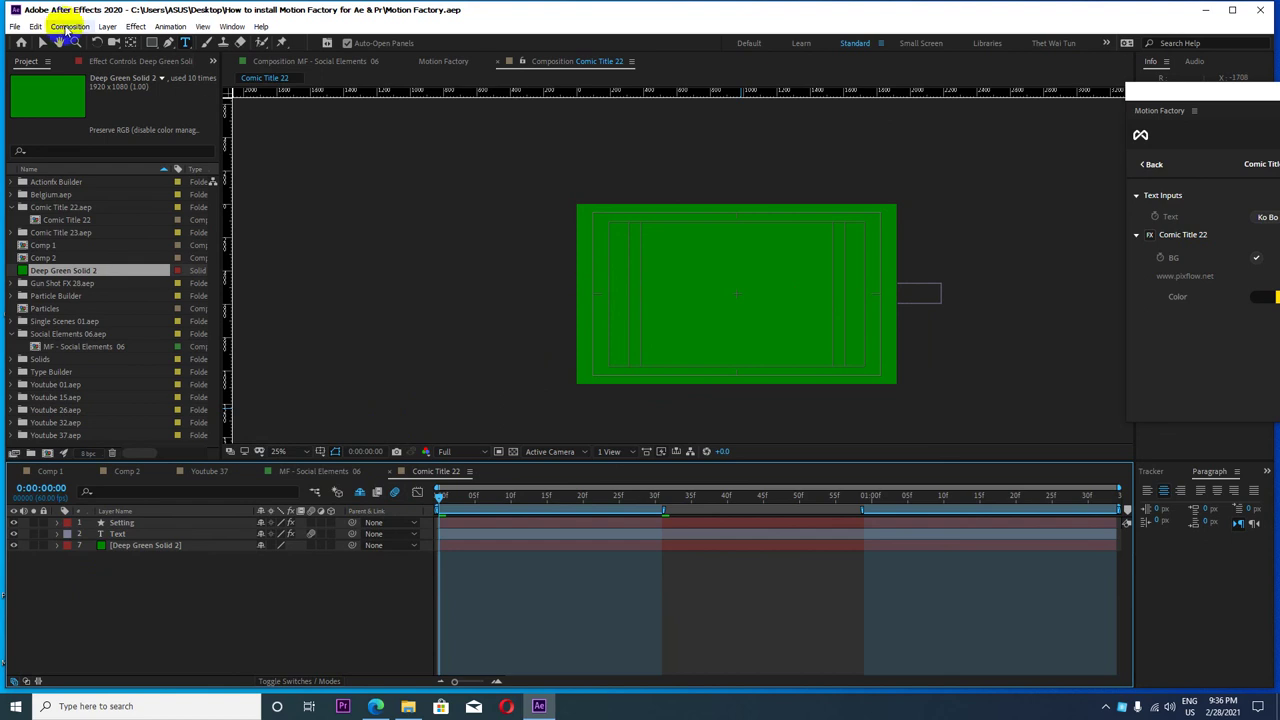
- Add Comic Title 22 to the Adobe Media Encoder queue
{"action": "left_click", "coordinate": [70, 26]}
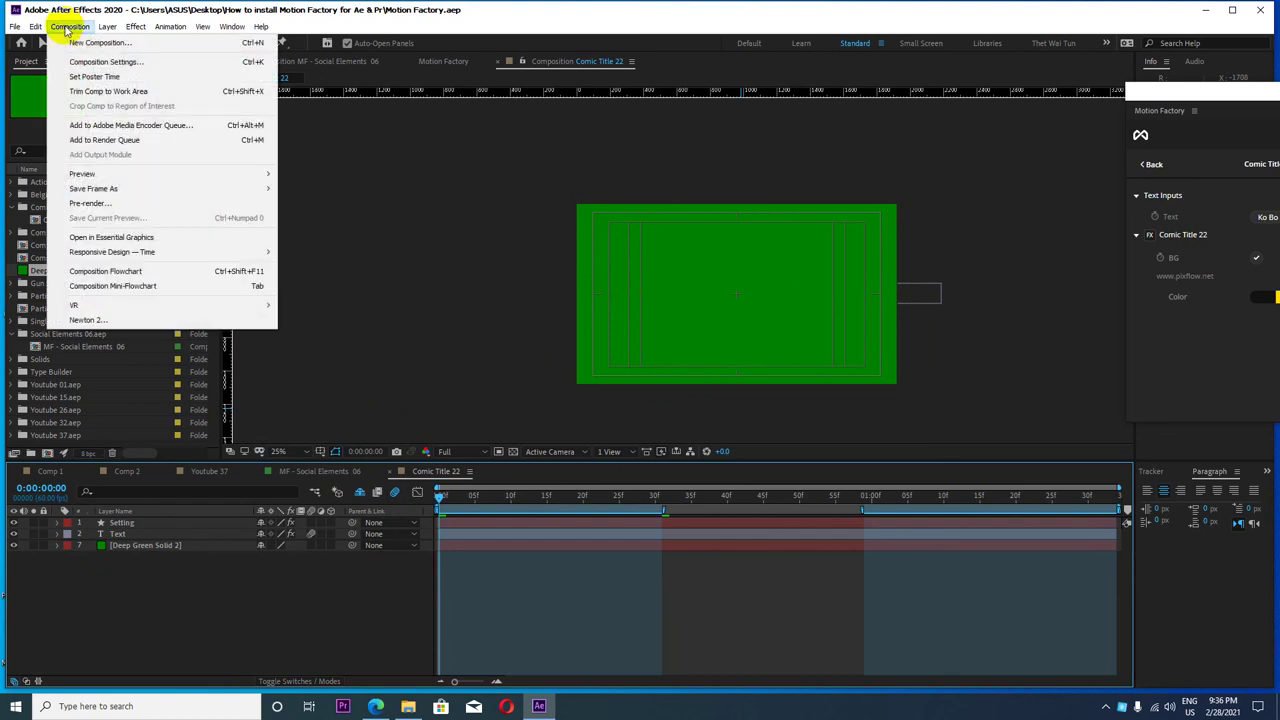
{"action": "left_click", "coordinate": [140, 126]}
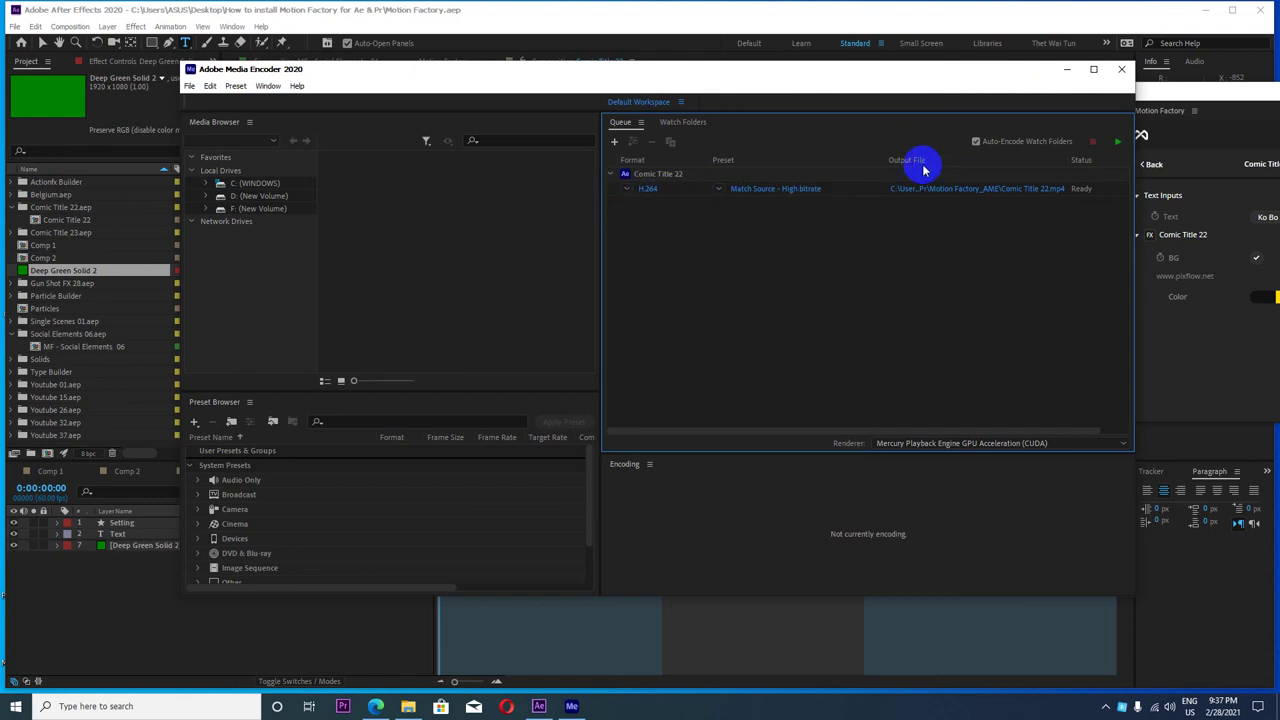
- Set the export output to 023_Comic Title 22.mp4 in the Green Screen Upload folder
{"action": "left_click", "coordinate": [932, 192]}
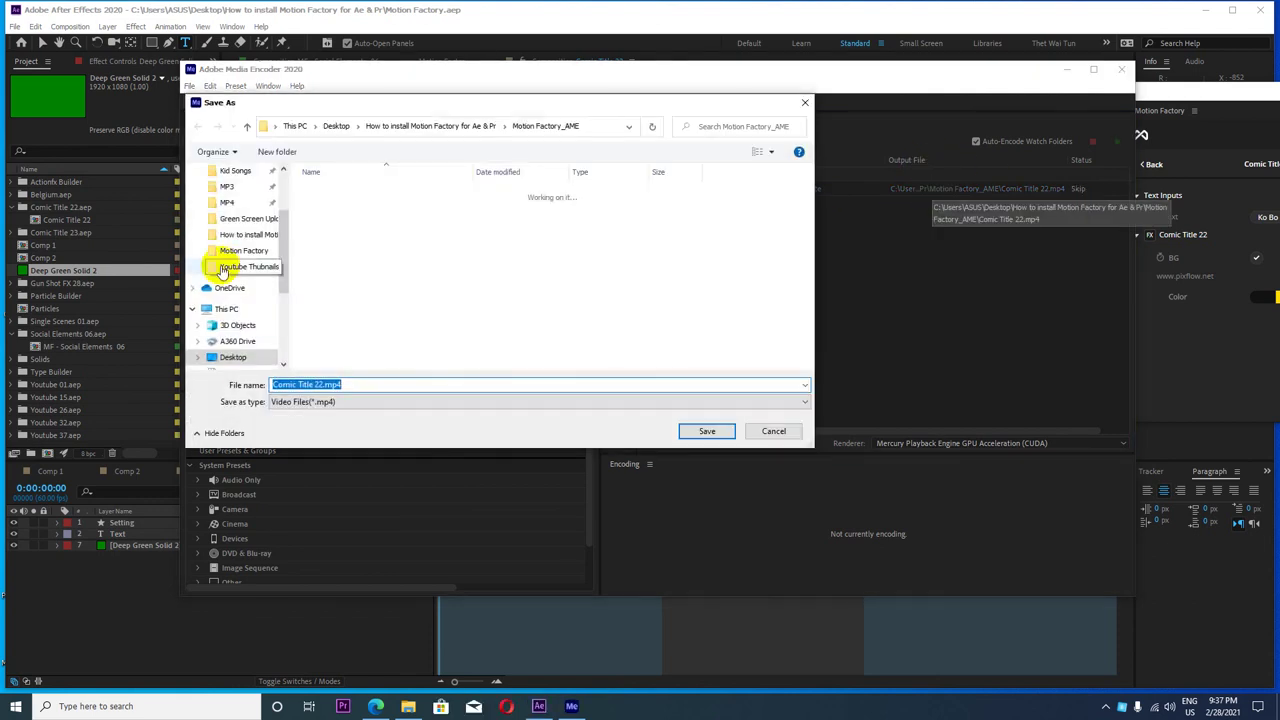
{"action": "left_click", "coordinate": [248, 236]}
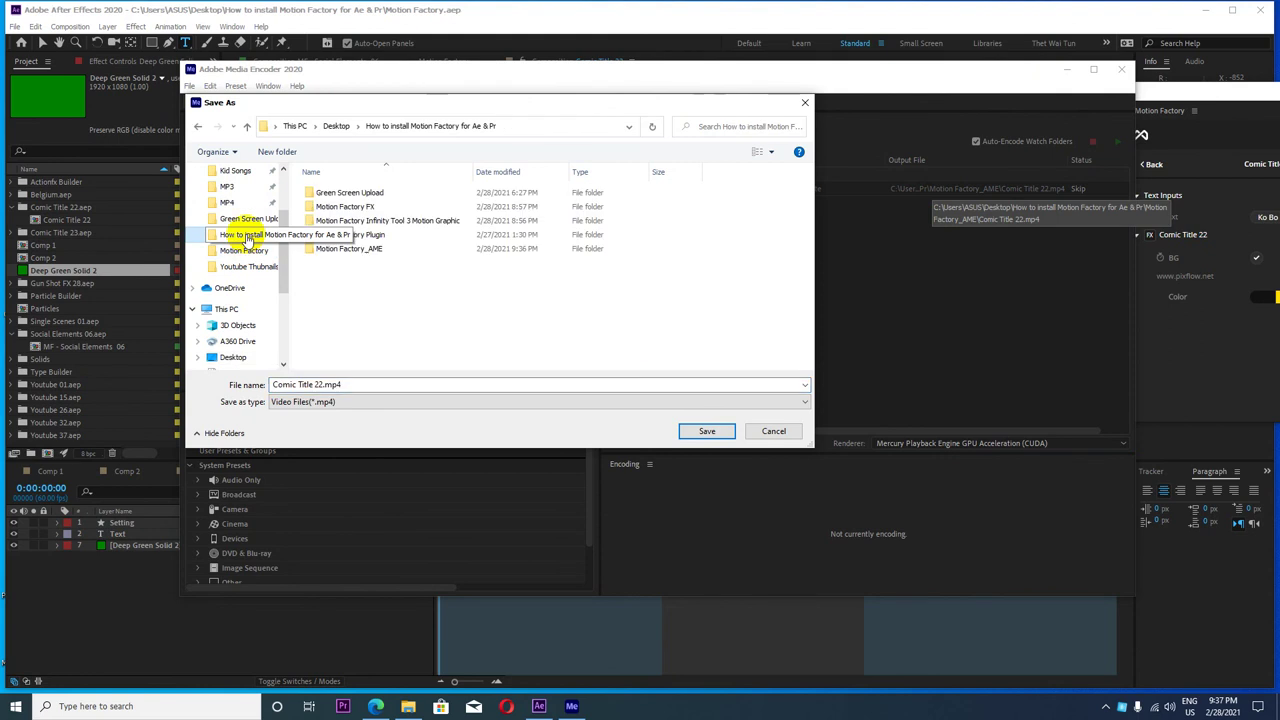
{"action": "double_click", "coordinate": [355, 193]}
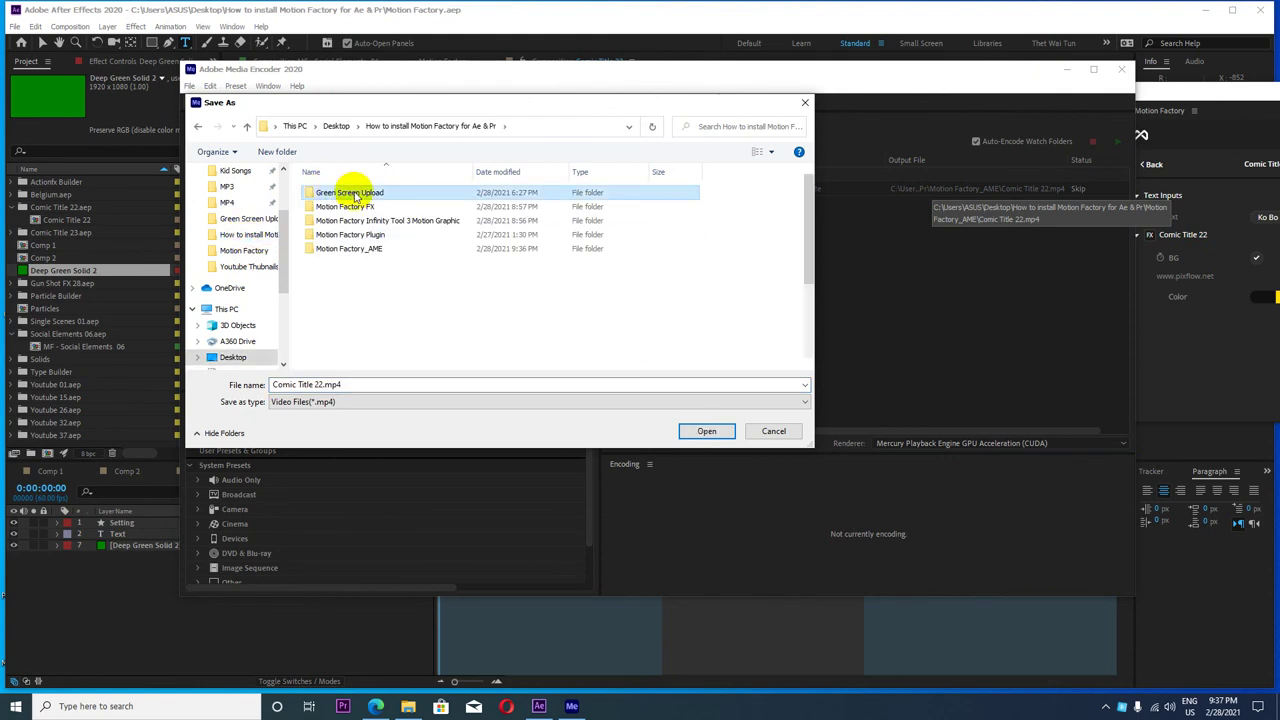
{"action": "scroll", "coordinate": [487, 328], "scroll_direction": "down", "scroll_amount": 2}
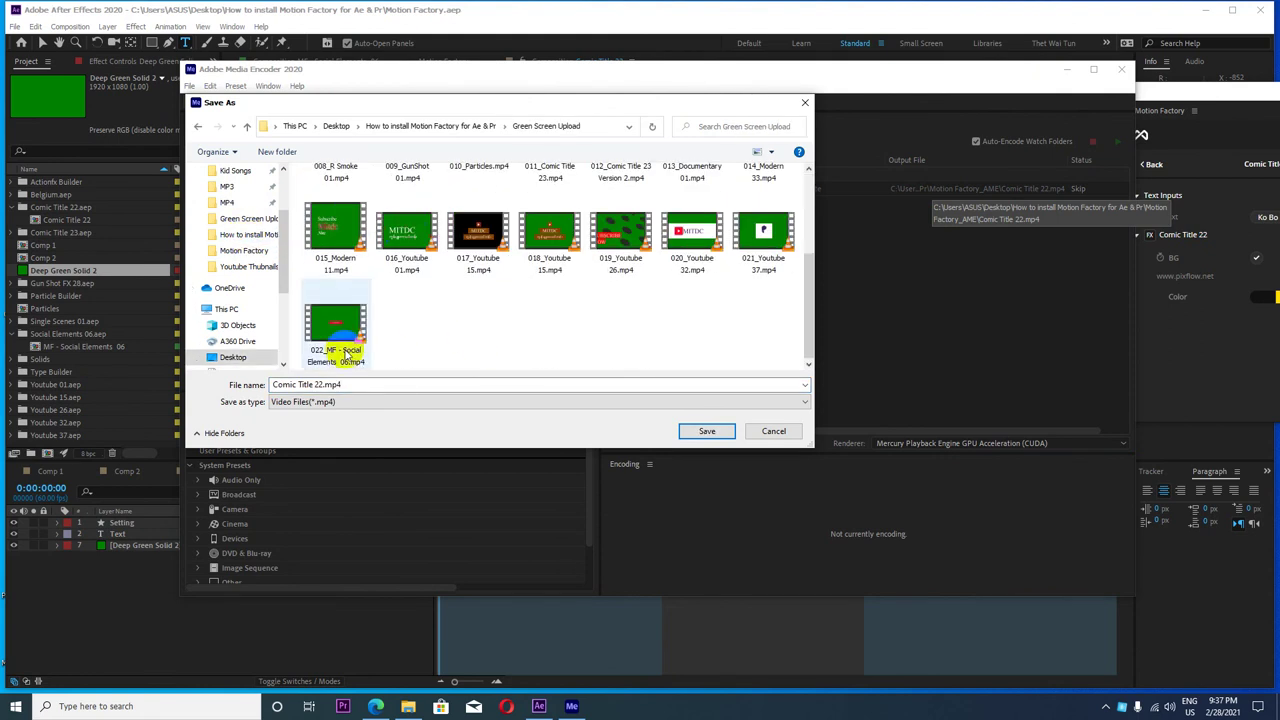
{"action": "left_click_drag", "start_coordinate": [342, 385], "coordinate": [300, 385]}
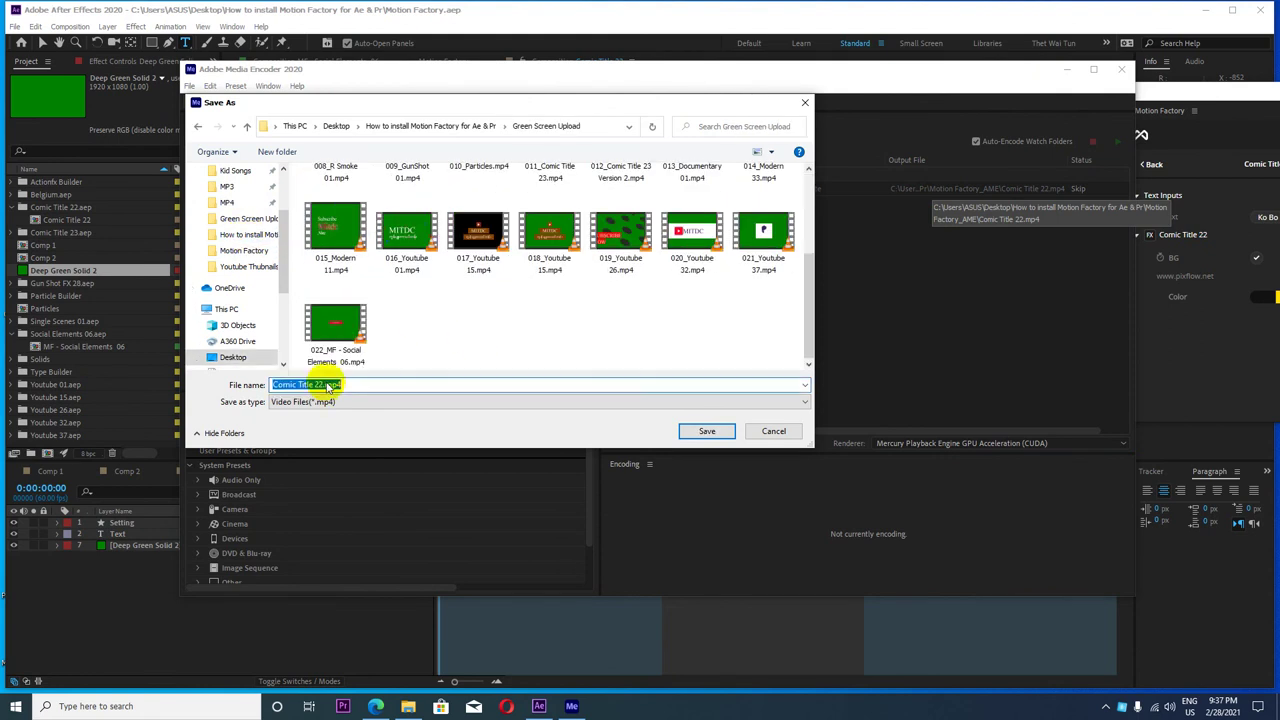
{"action": "left_click", "coordinate": [272, 385]}
{"action": "type", "text": "023_"}
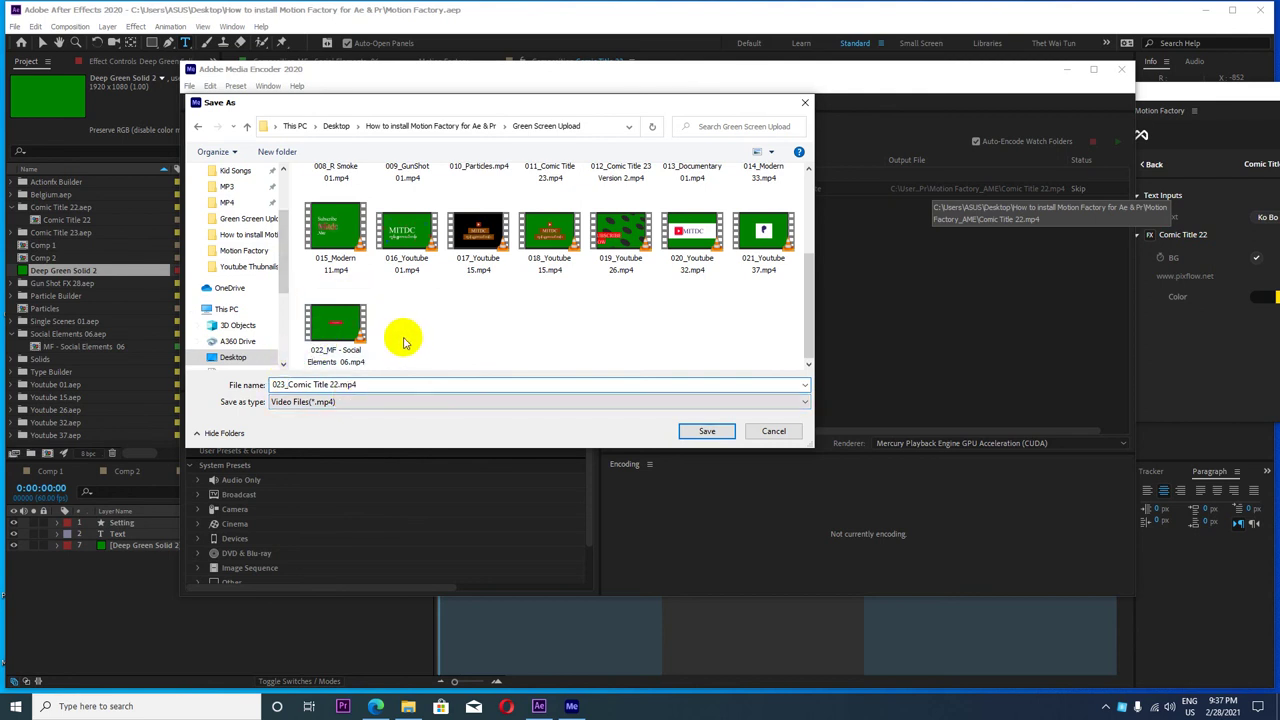
{"action": "left_click", "coordinate": [700, 433]}
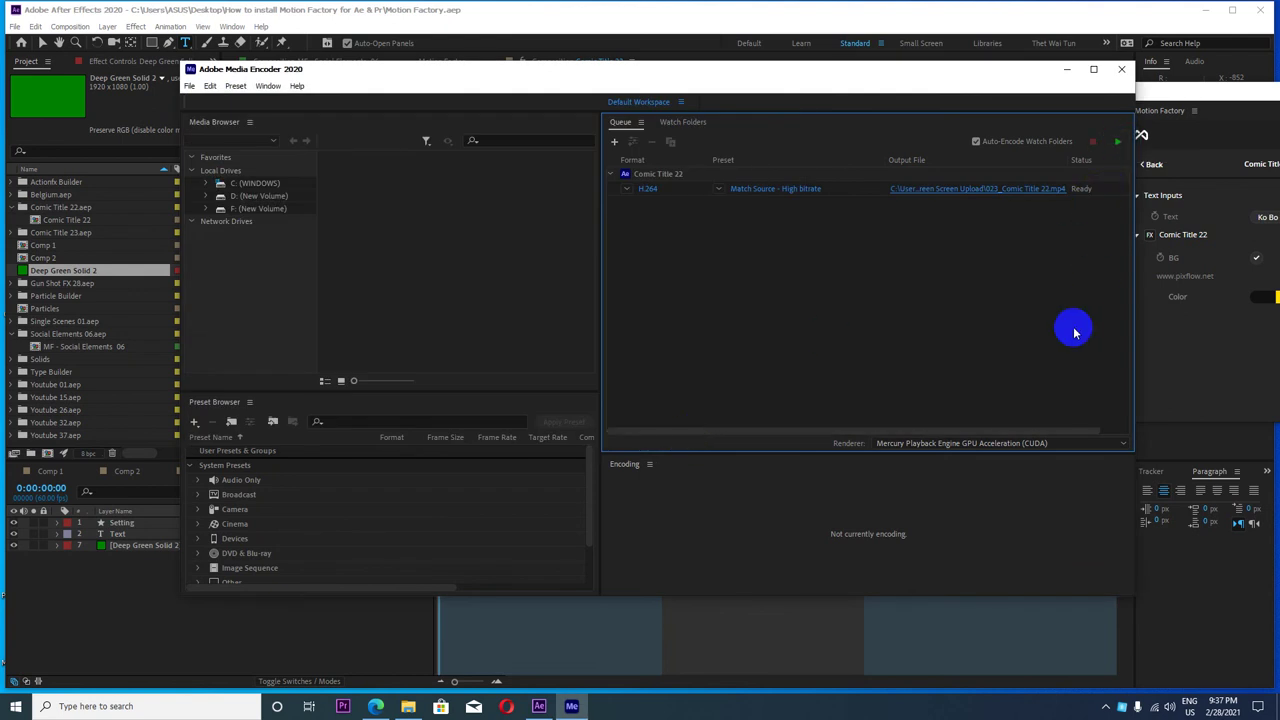
- Start encoding the queue to 023_Comic Title 22.mp4
{"action": "key", "text": "Return"}
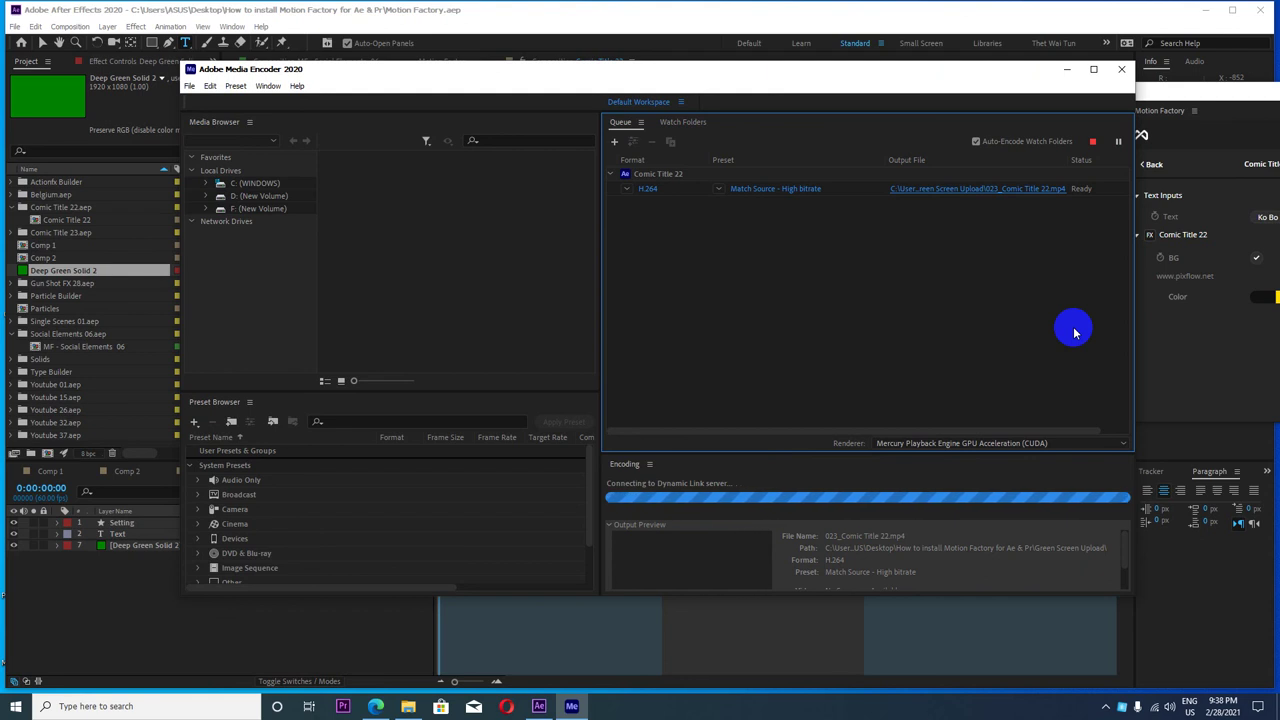
{"action": "left_click", "coordinate": [666, 74]}
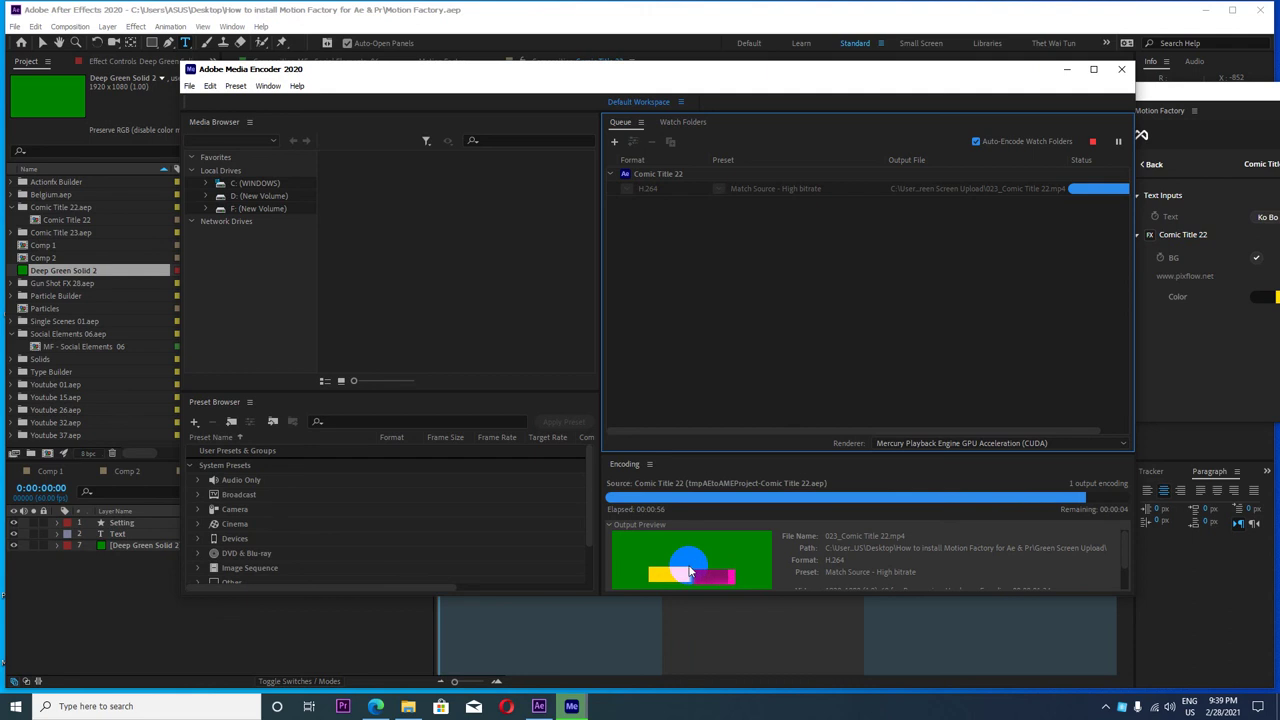
- View the YouTube channel's uploaded videos in the browser
{"action": "left_click", "coordinate": [375, 706]}
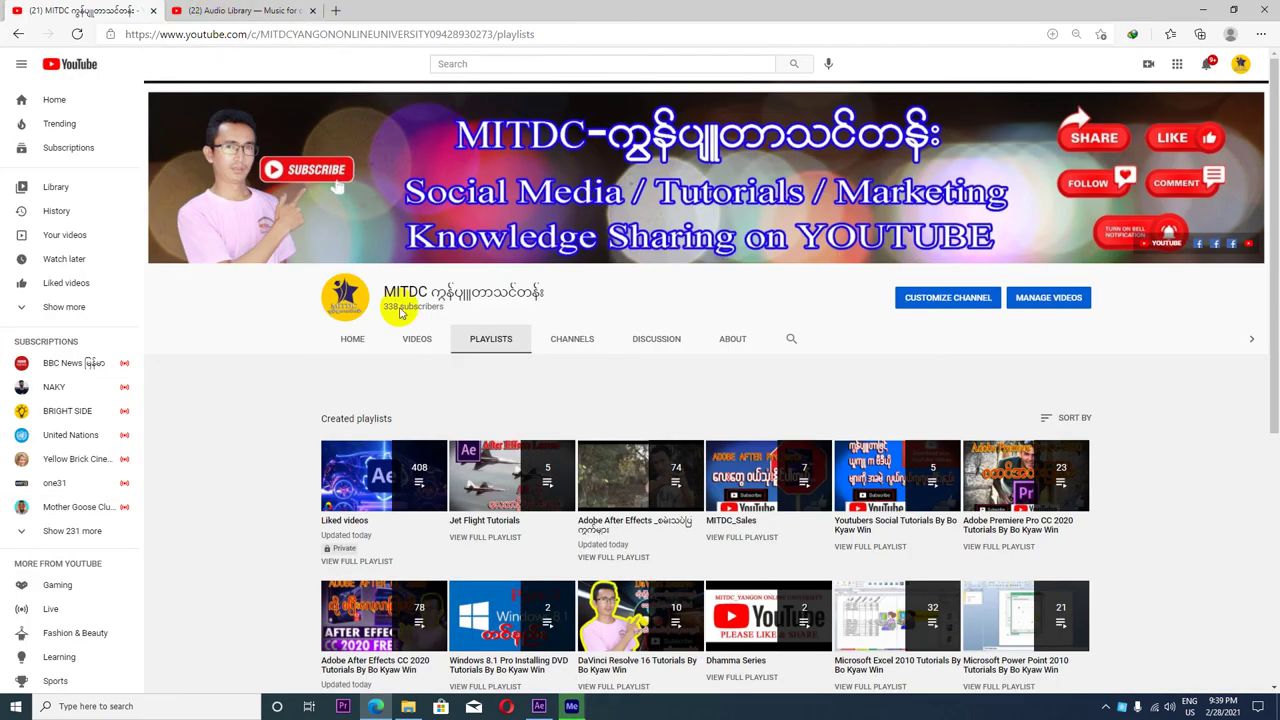
{"action": "scroll", "coordinate": [428, 350], "scroll_direction": "down", "scroll_amount": 3}
{"action": "scroll", "coordinate": [428, 350], "scroll_direction": "up", "scroll_amount": 3}
{"action": "left_click", "coordinate": [417, 338]}
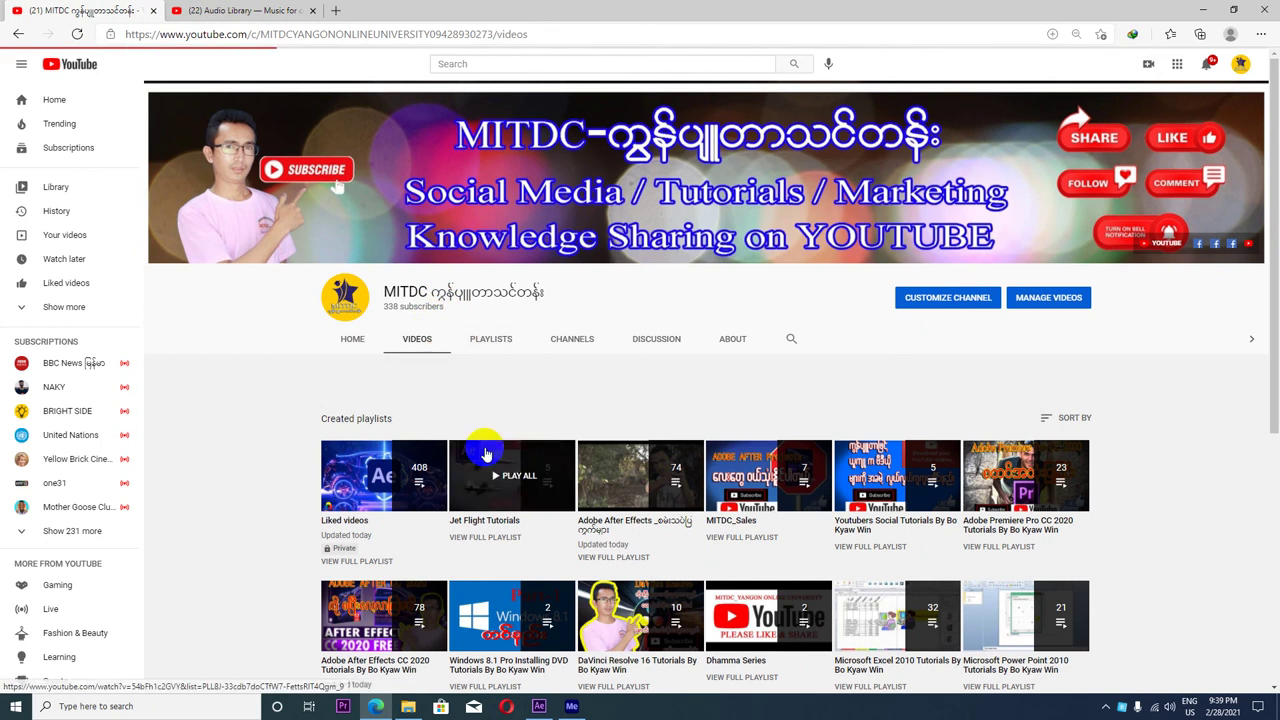
{"action": "scroll", "coordinate": [650, 516], "scroll_direction": "down", "scroll_amount": 3}
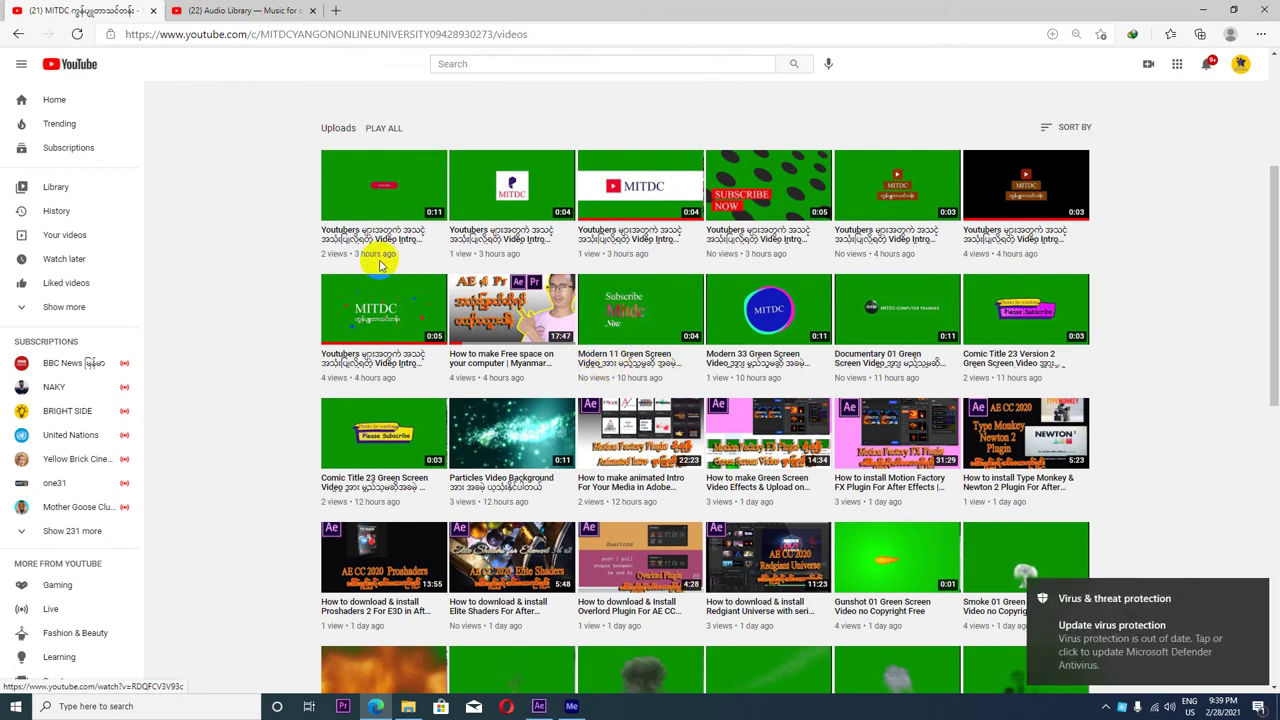
- Remove the finished Comic Title 22 job from the queue and close Media Encoder
{"action": "left_click", "coordinate": [1207, 10]}
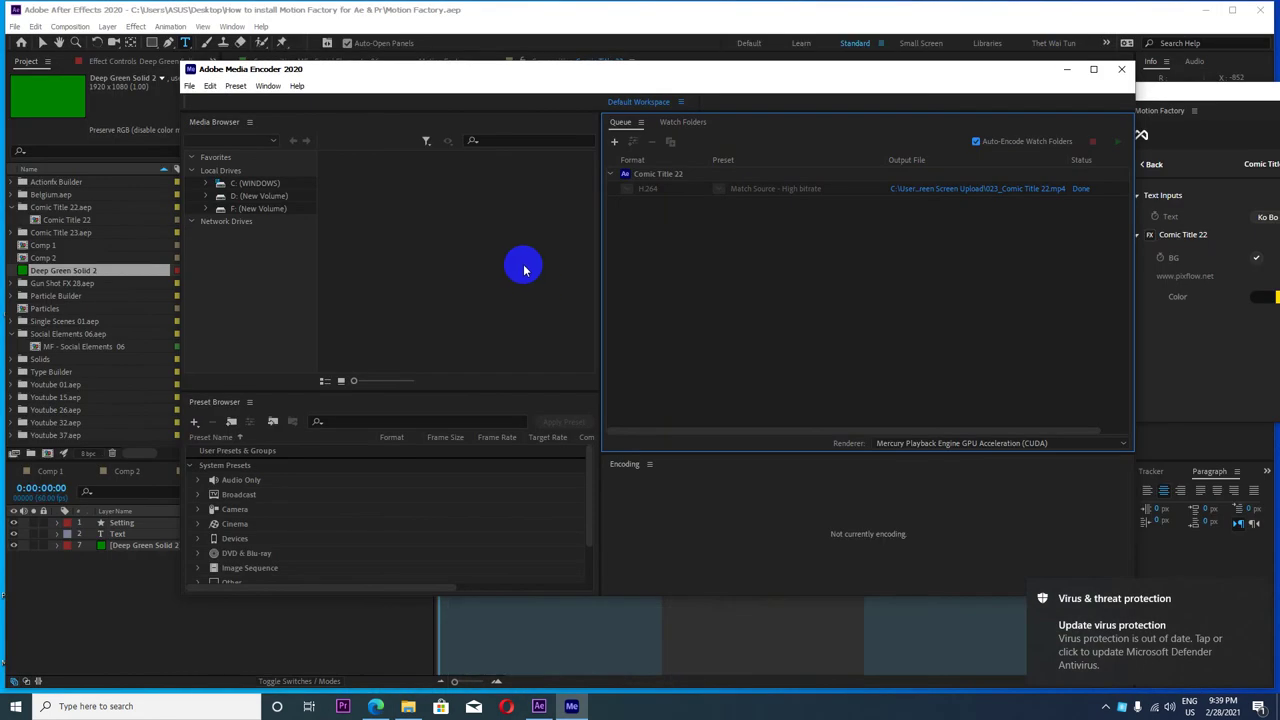
{"action": "left_click", "coordinate": [657, 175]}
{"action": "left_click", "coordinate": [655, 144]}
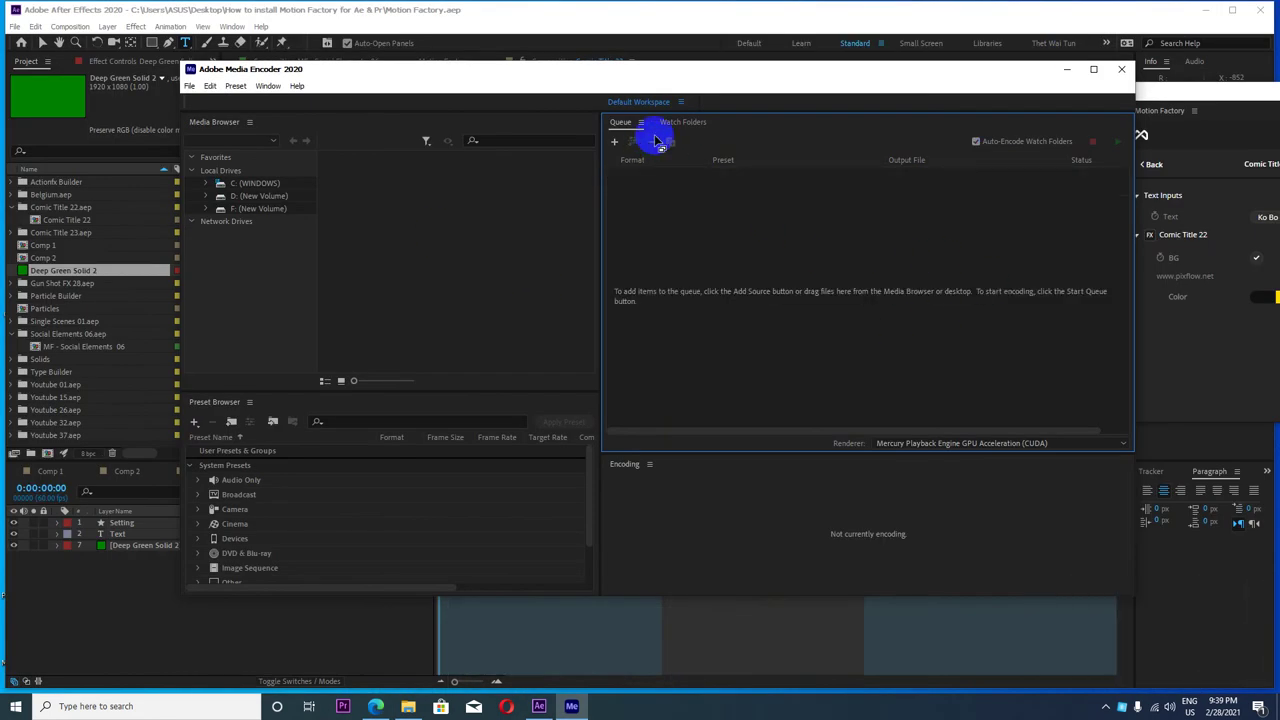
{"action": "left_click", "coordinate": [1121, 69]}
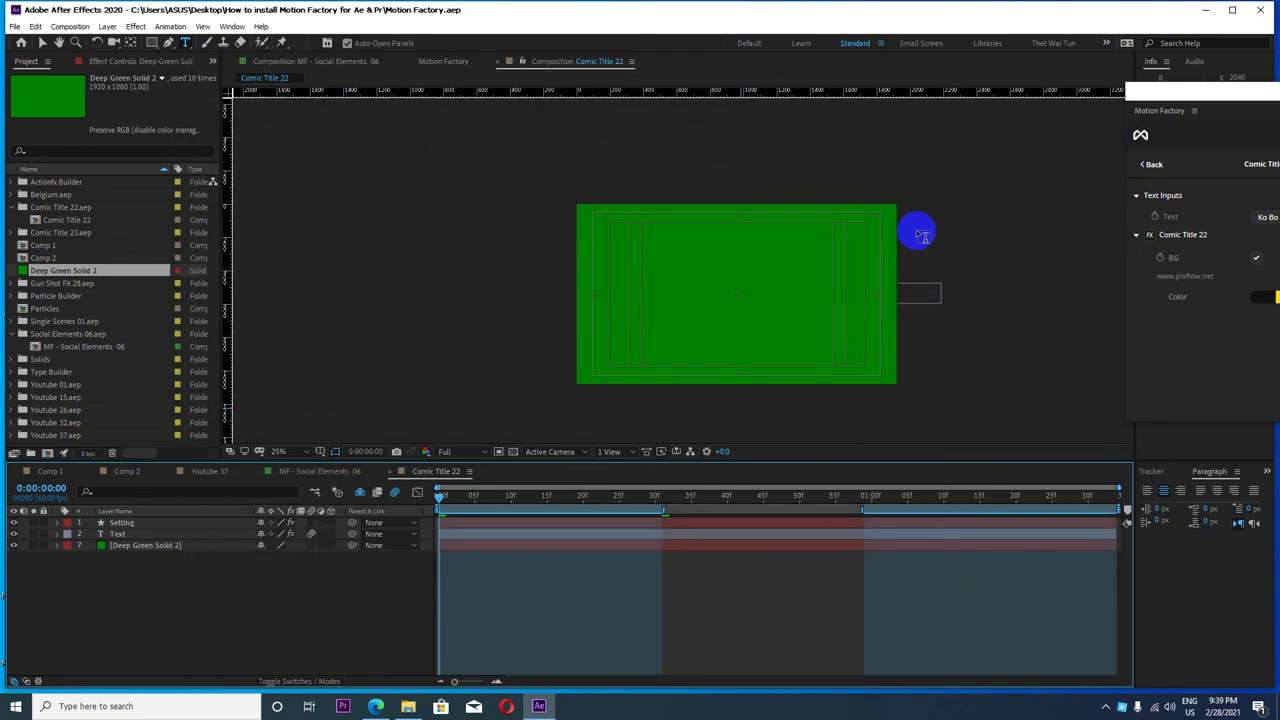
- Play 023_Comic Title 22.mp4 from the Green Screen Upload folder in VLC
{"action": "left_click", "coordinate": [1207, 10]}
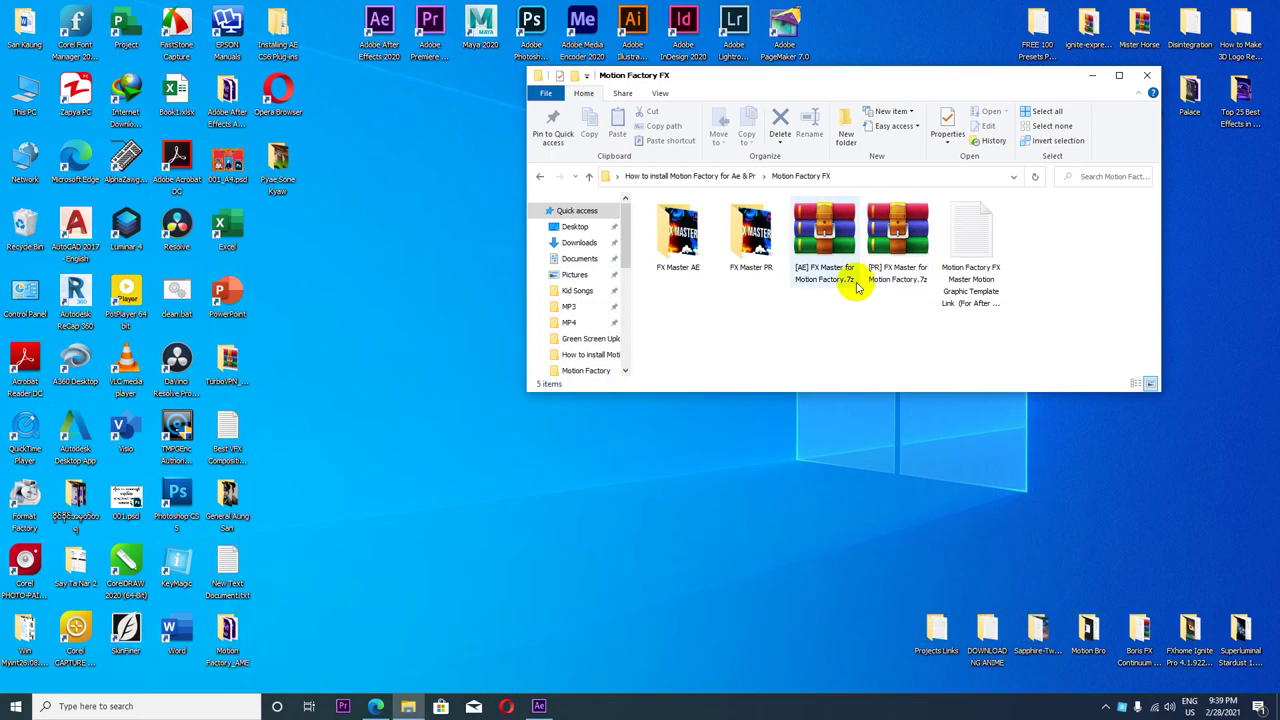
{"action": "left_click", "coordinate": [540, 178]}
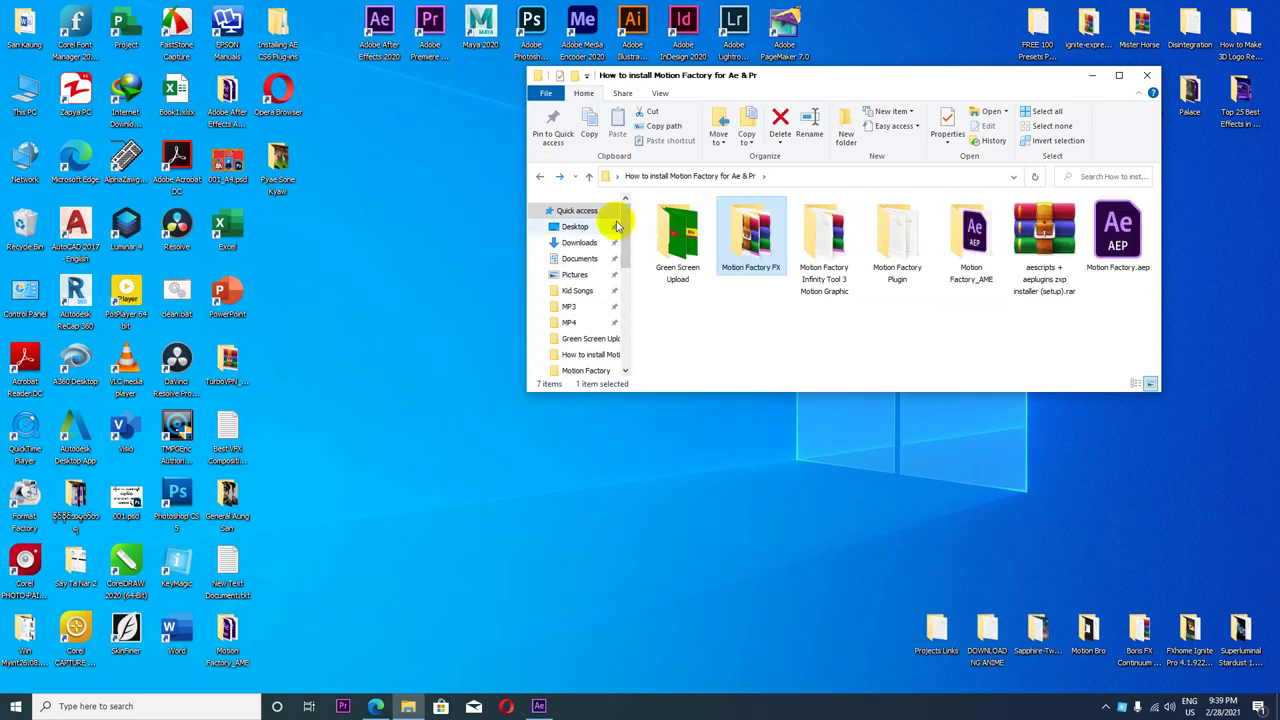
{"action": "left_click", "coordinate": [684, 243]}
{"action": "double_click", "coordinate": [684, 243]}
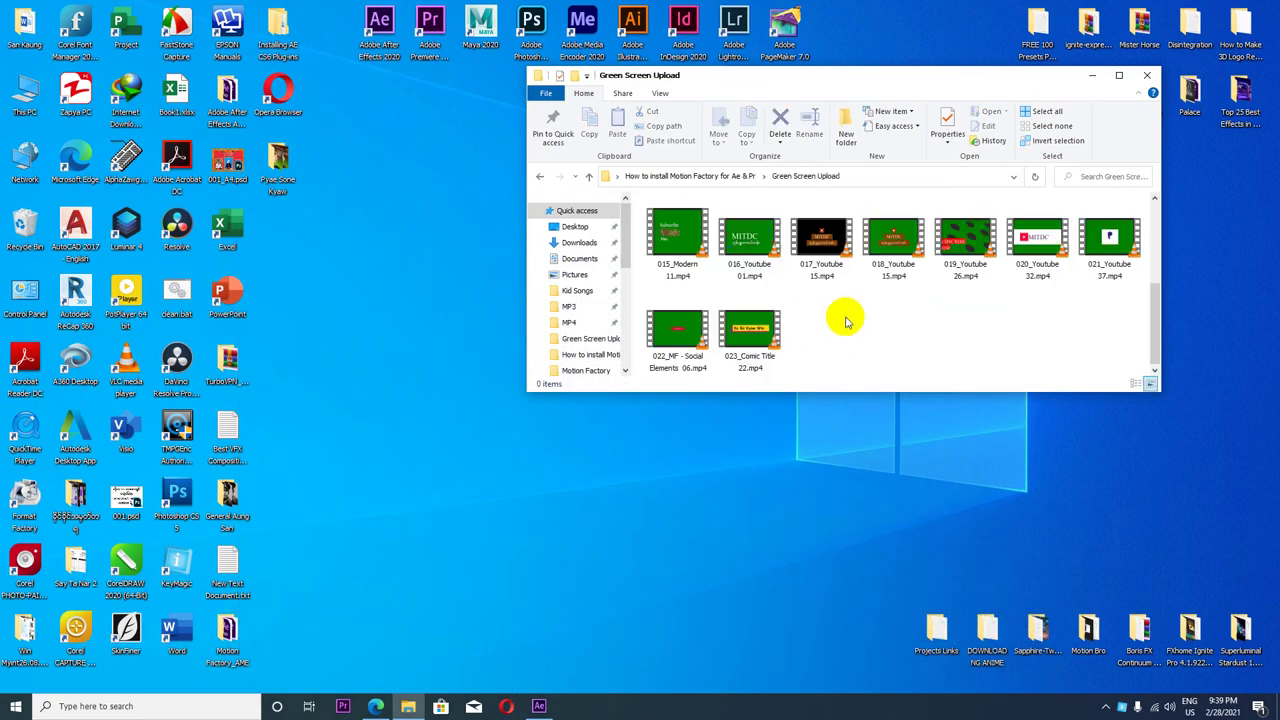
{"action": "double_click", "coordinate": [766, 343]}
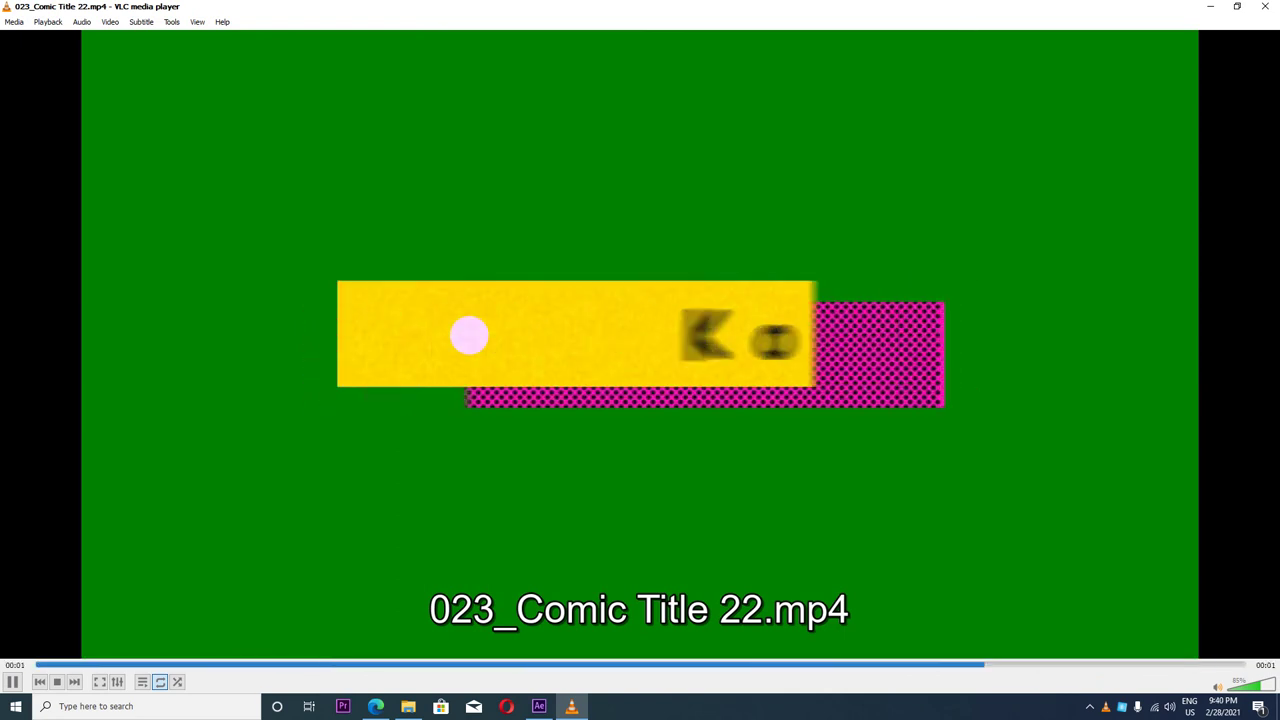
- Close VLC after the playback check and return to the YouTube channel page
{"action": "left_click", "coordinate": [497, 309]}
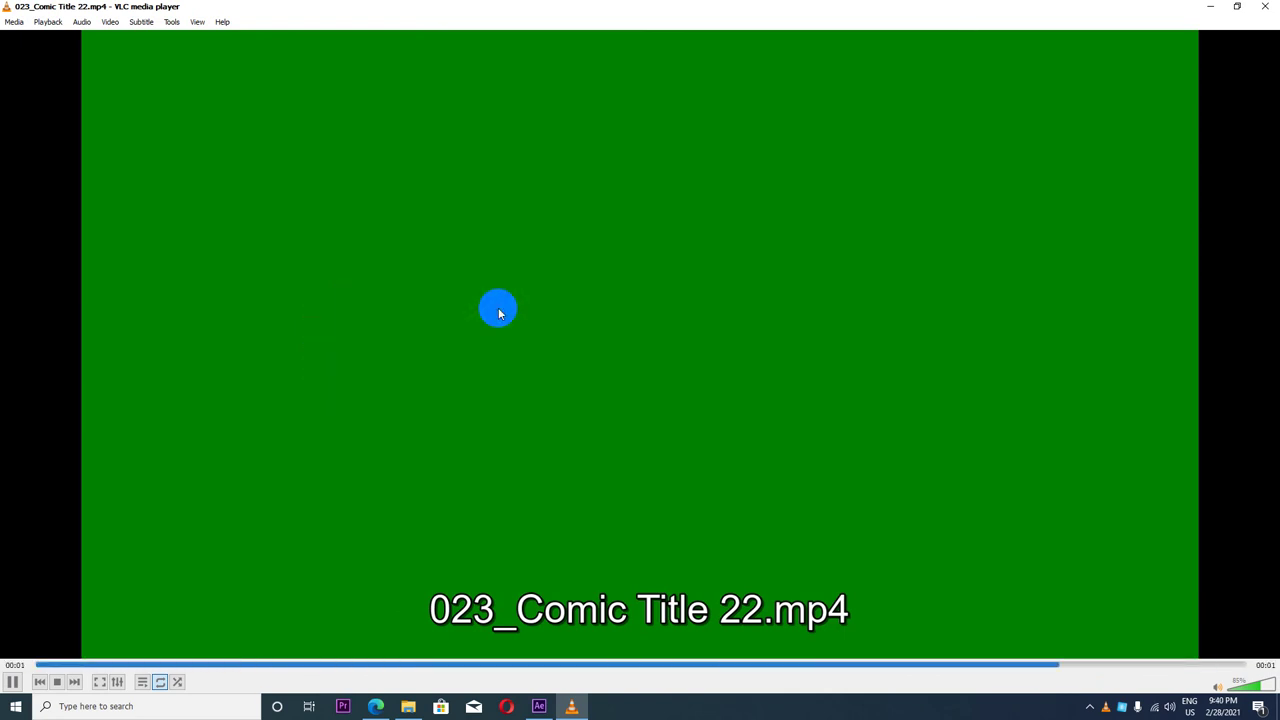
{"action": "left_click", "coordinate": [1262, 6]}
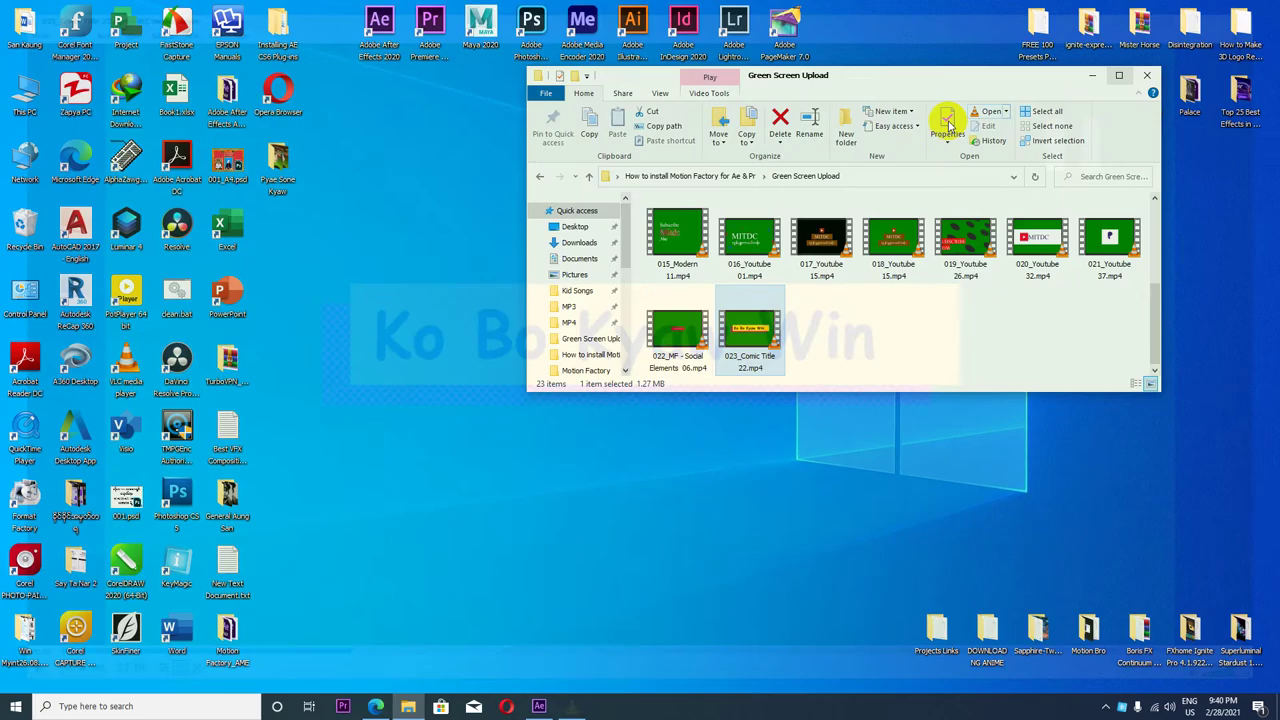
{"action": "left_click", "coordinate": [760, 340]}
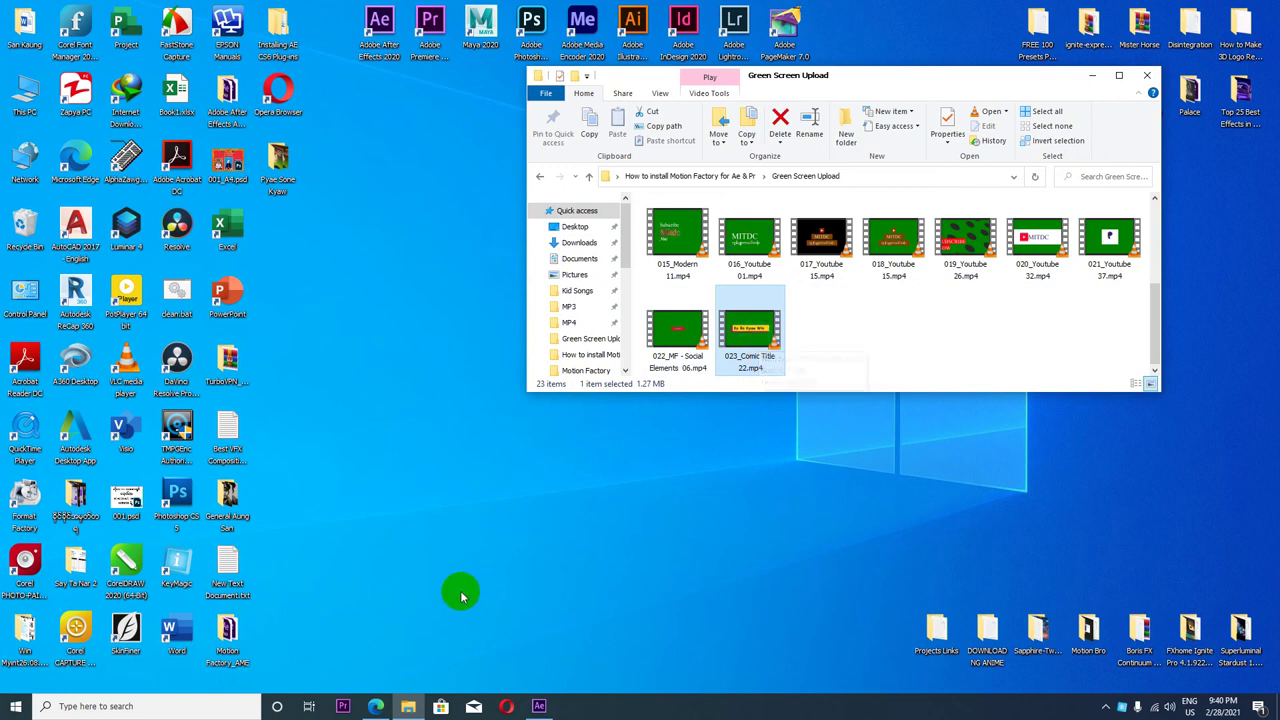
{"action": "left_click", "coordinate": [377, 704]}
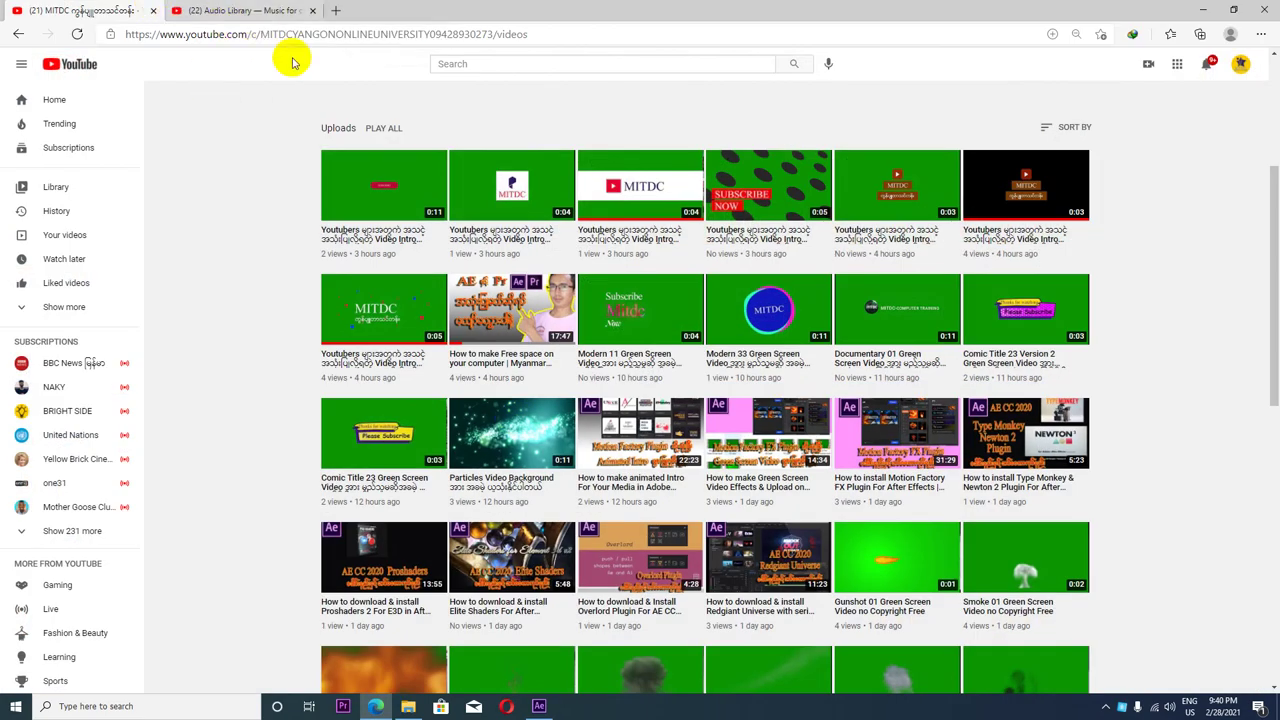
- Open the channel's YouTube Studio customization page from its profile picture
{"action": "scroll", "coordinate": [340, 330], "scroll_direction": "up", "scroll_amount": 5}
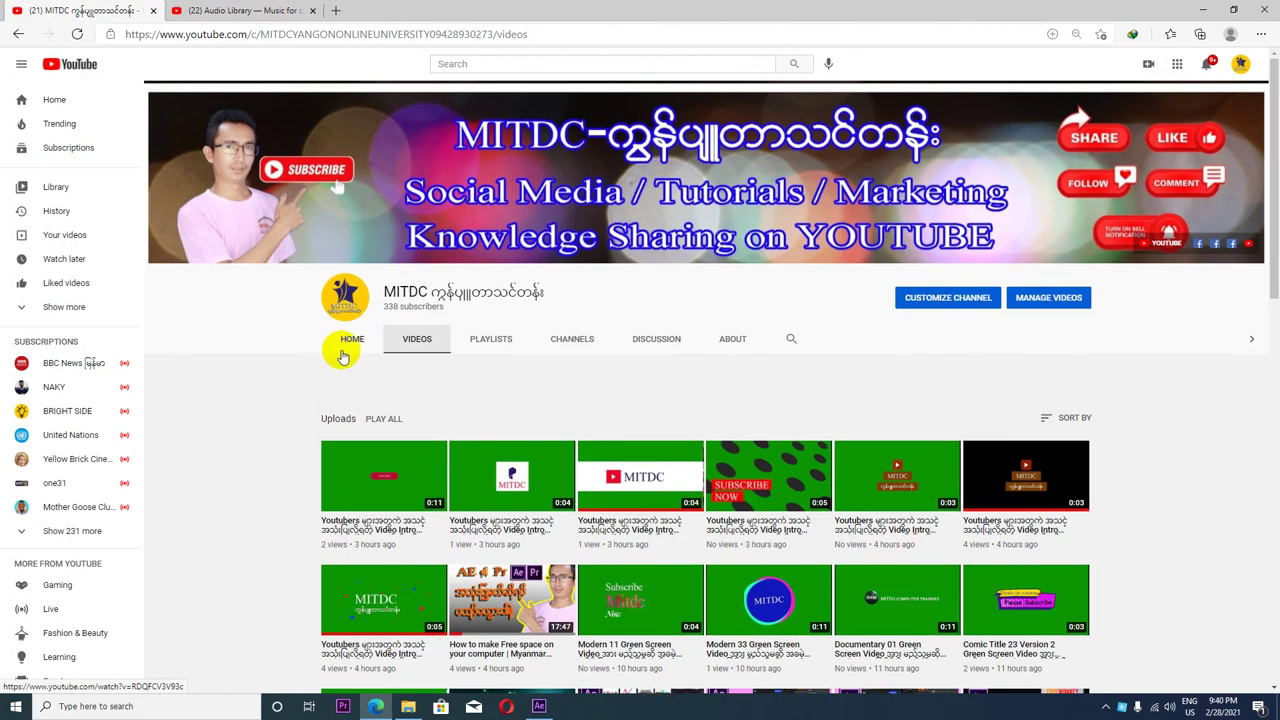
{"action": "left_click", "coordinate": [348, 300]}
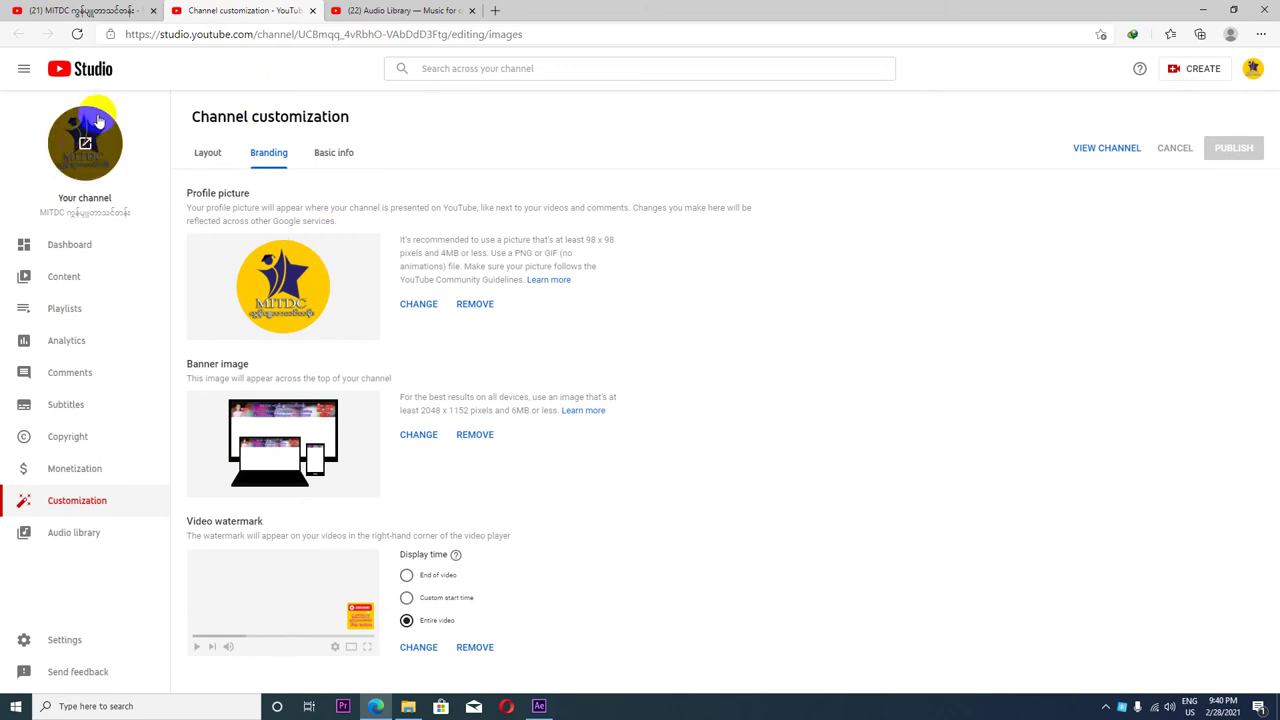
- Start a new video upload in YouTube Studio and browse the computer for the file
{"action": "left_click", "coordinate": [1200, 72]}
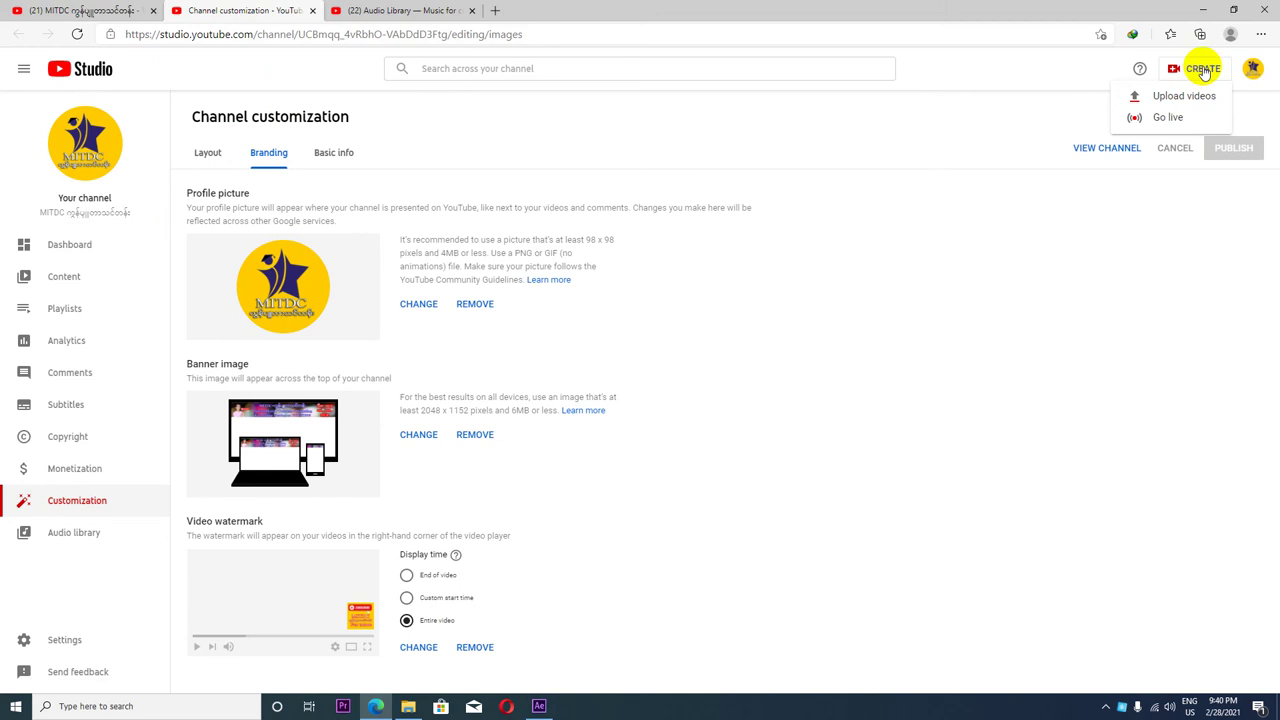
{"action": "left_click", "coordinate": [1194, 98]}
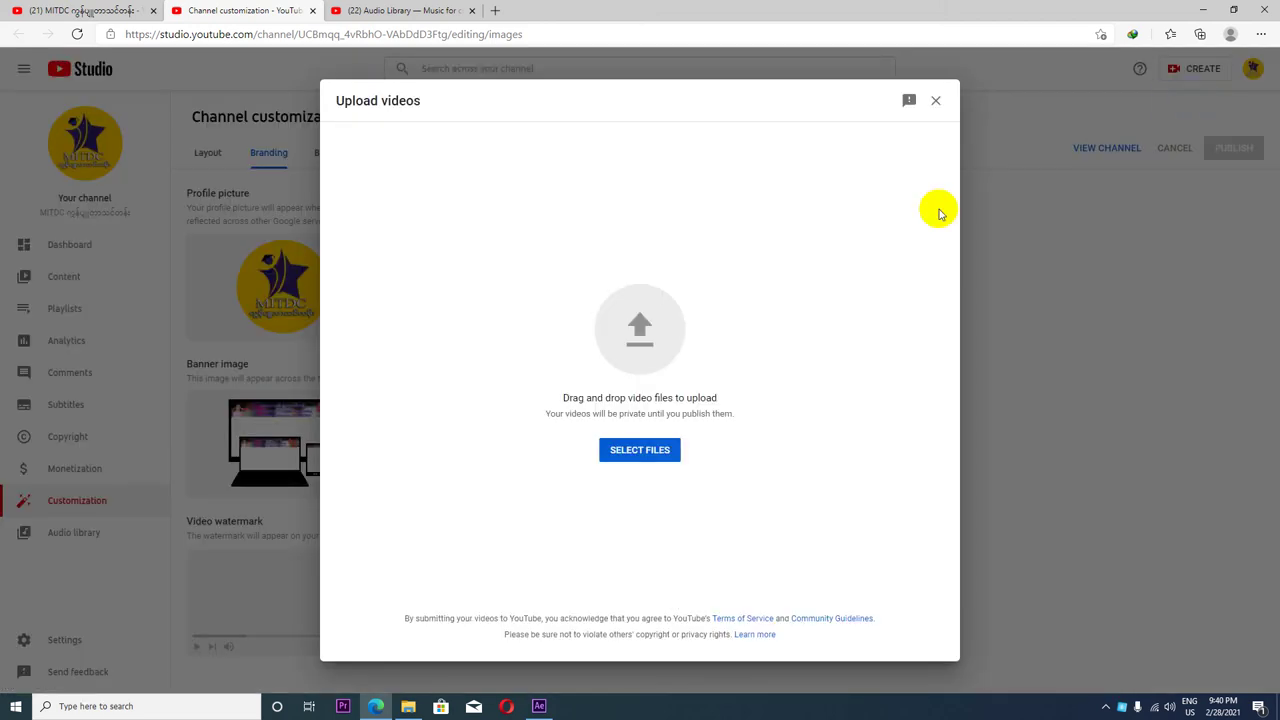
{"action": "left_click", "coordinate": [655, 456]}
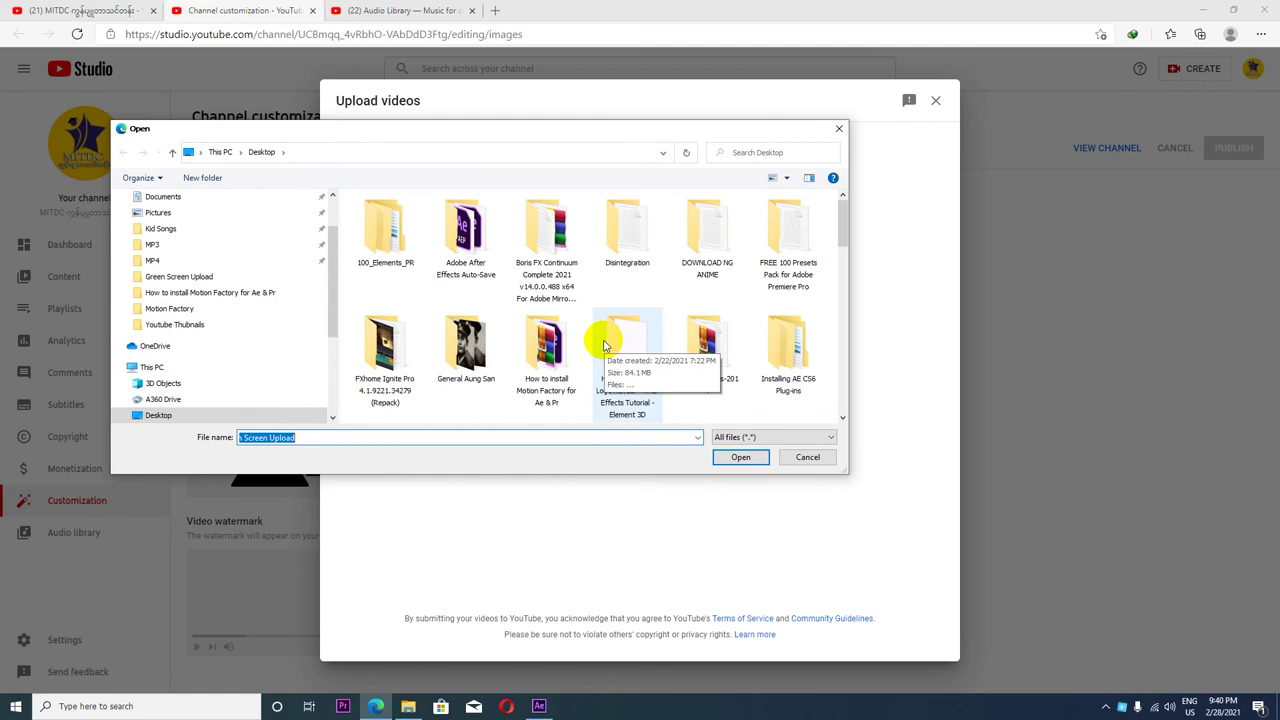
- Upload 023_Comic Title 22.mp4 from Desktop > How to install Motion Factory > Green Screen Upload
{"action": "scroll", "coordinate": [607, 338], "scroll_direction": "down", "scroll_amount": 1}
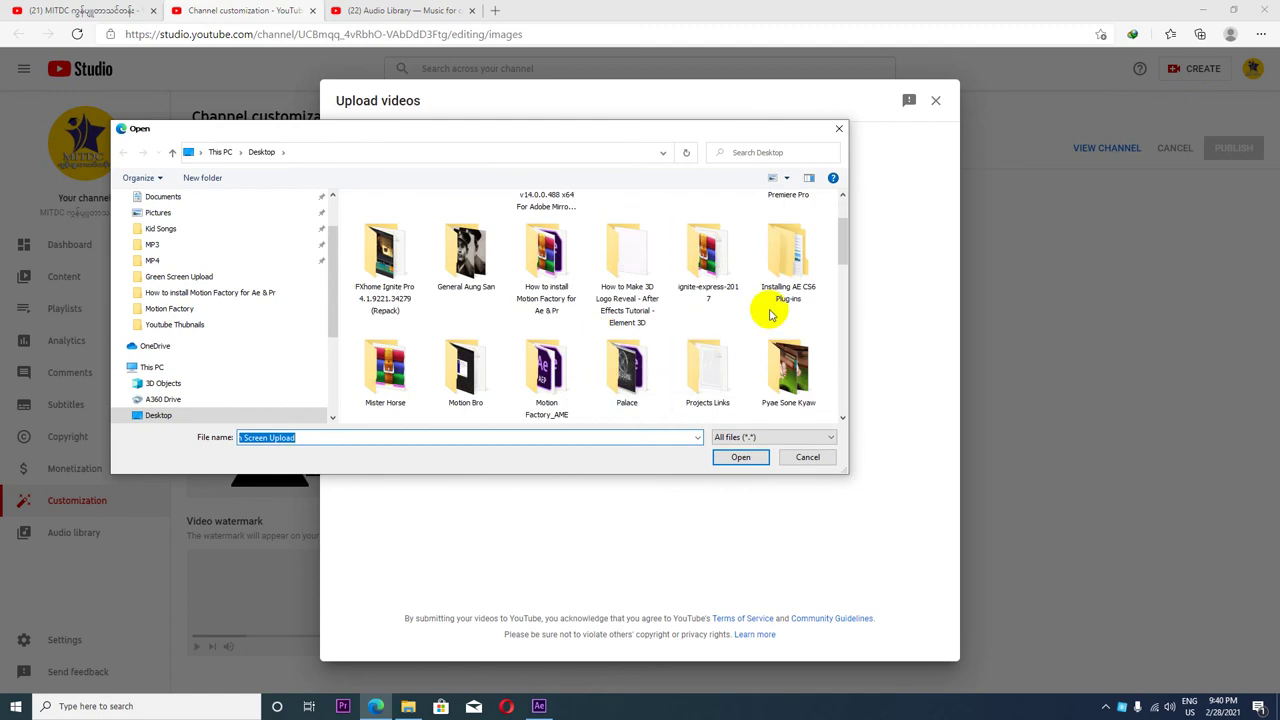
{"action": "scroll", "coordinate": [771, 316], "scroll_direction": "down", "scroll_amount": 1}
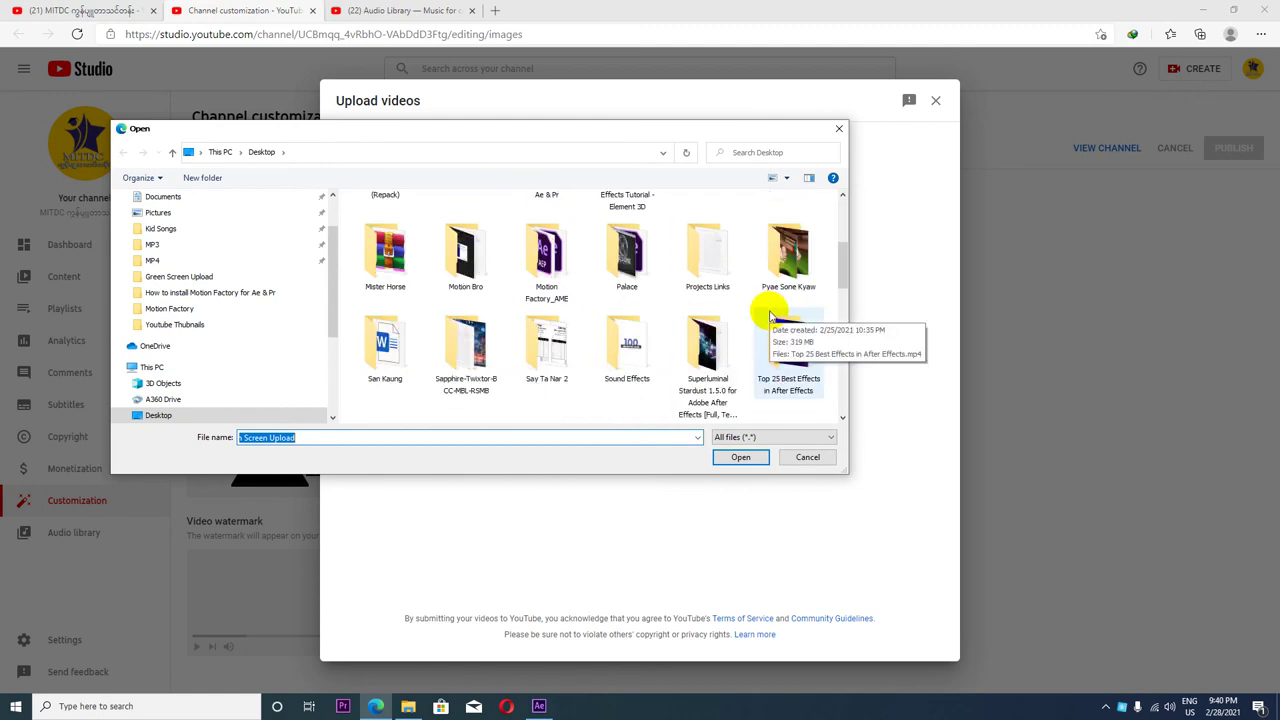
{"action": "scroll", "coordinate": [780, 320], "scroll_direction": "down", "scroll_amount": 2}
{"action": "scroll", "coordinate": [500, 340], "scroll_direction": "up", "scroll_amount": 1}
{"action": "scroll", "coordinate": [508, 338], "scroll_direction": "up", "scroll_amount": 1}
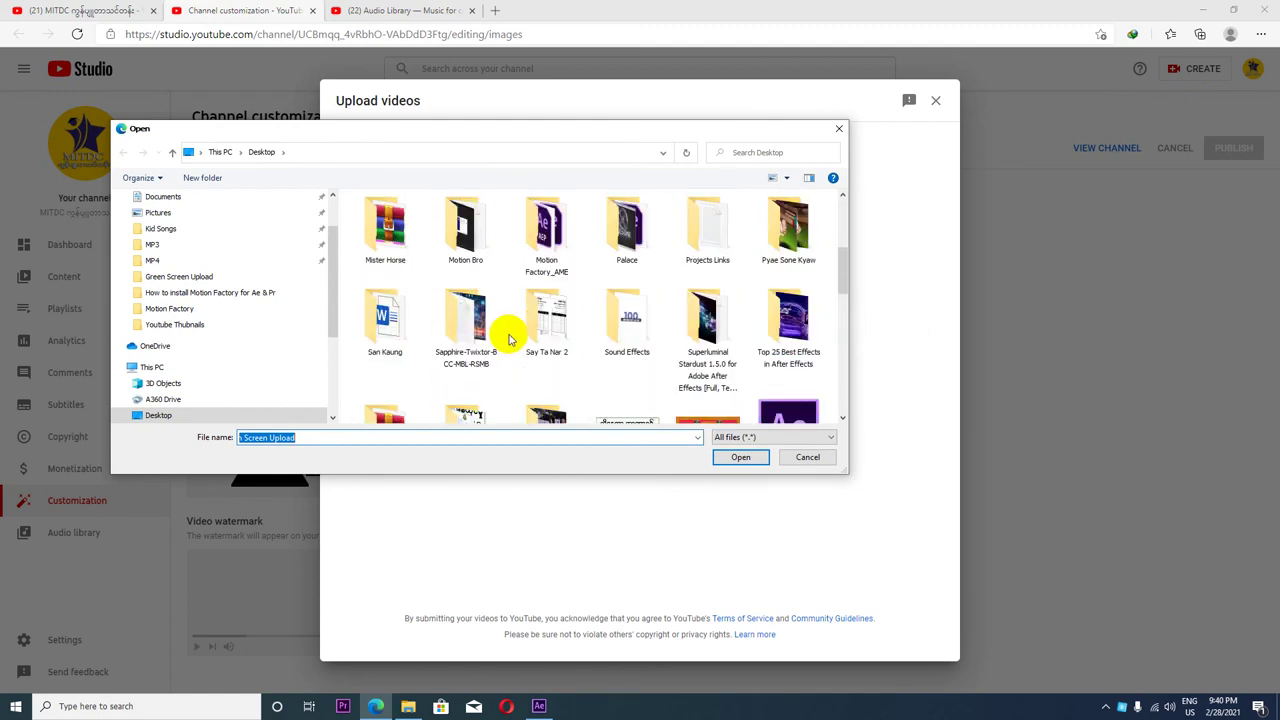
{"action": "scroll", "coordinate": [510, 340], "scroll_direction": "up", "scroll_amount": 1}
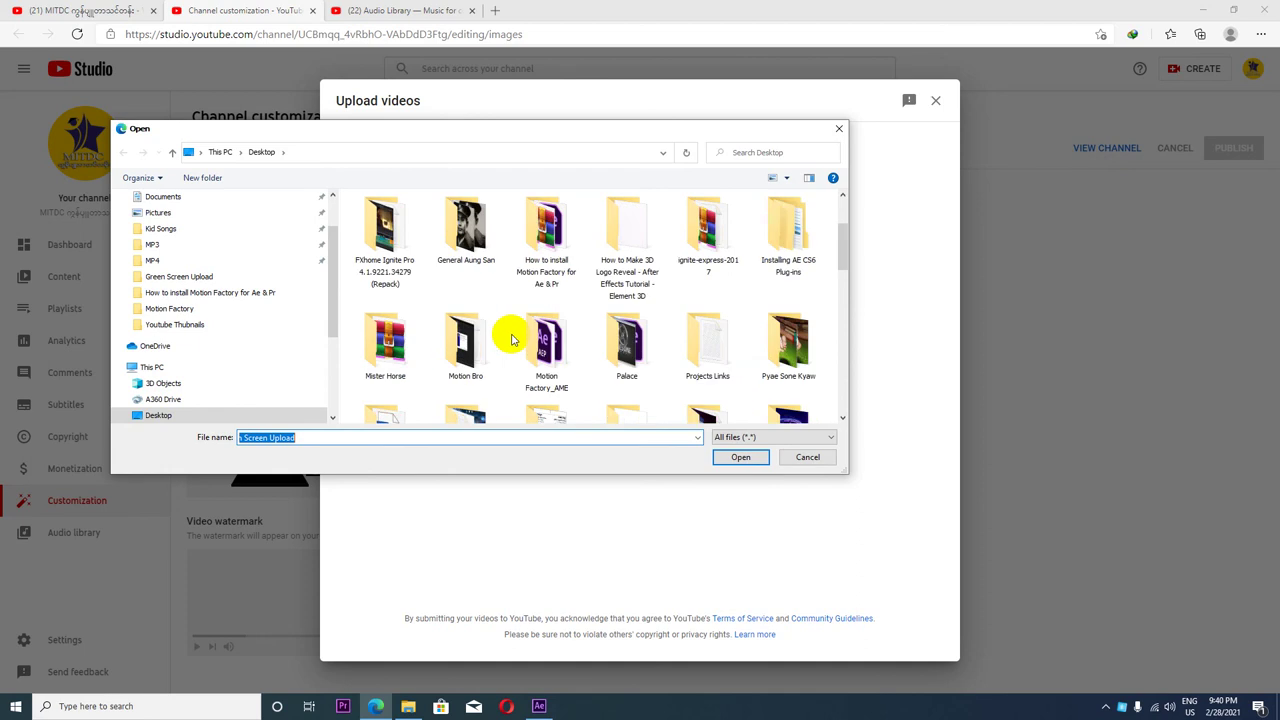
{"action": "double_click", "coordinate": [556, 240]}
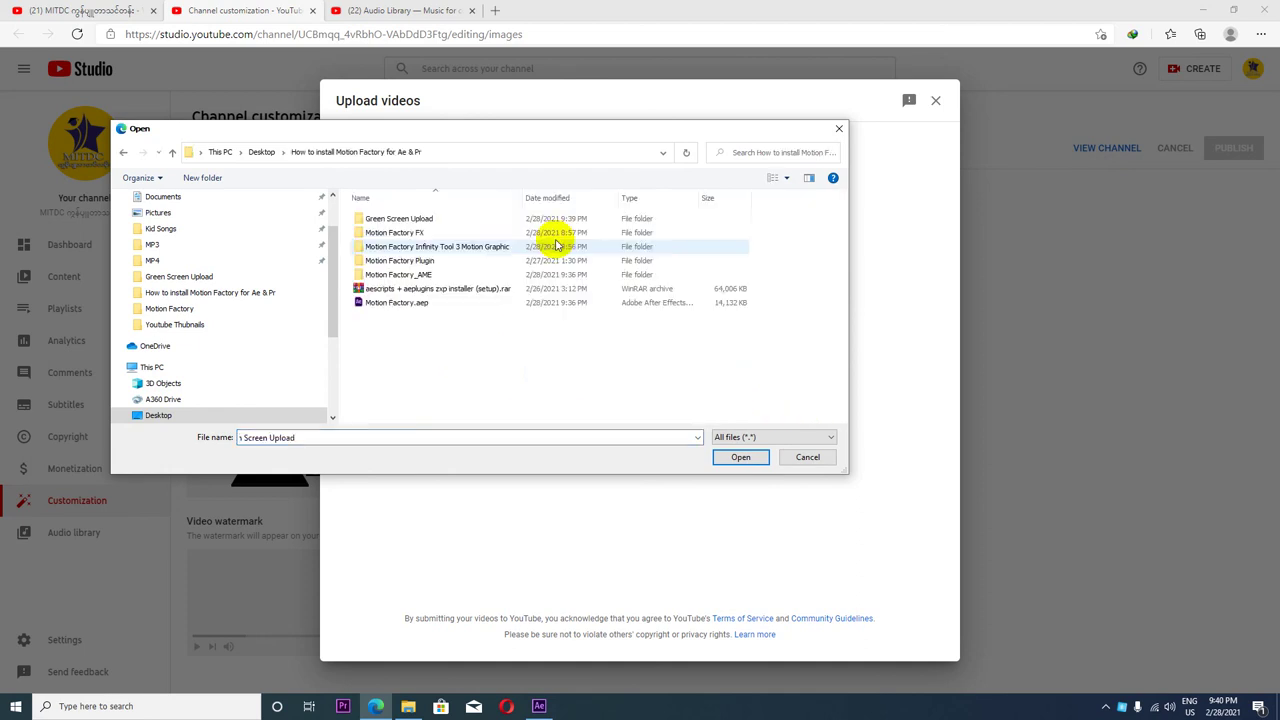
{"action": "double_click", "coordinate": [406, 220]}
{"action": "scroll", "coordinate": [500, 320], "scroll_direction": "down", "scroll_amount": 2}
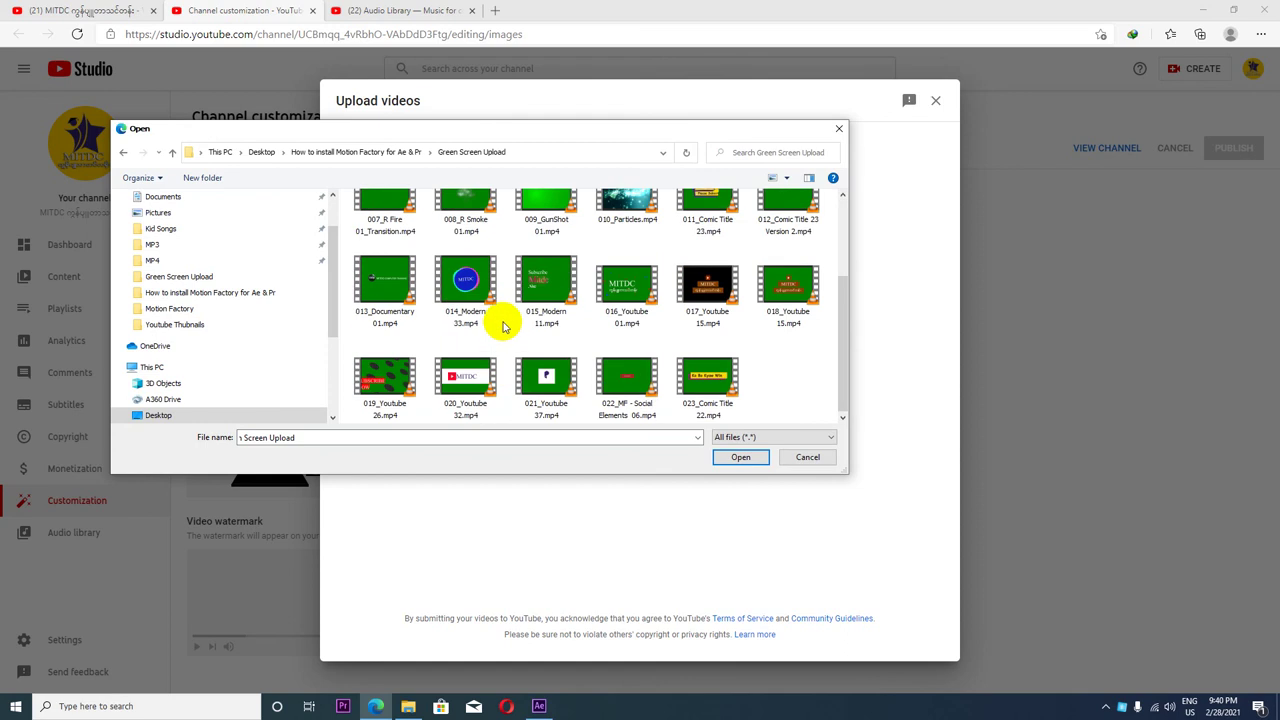
{"action": "left_click", "coordinate": [710, 385]}
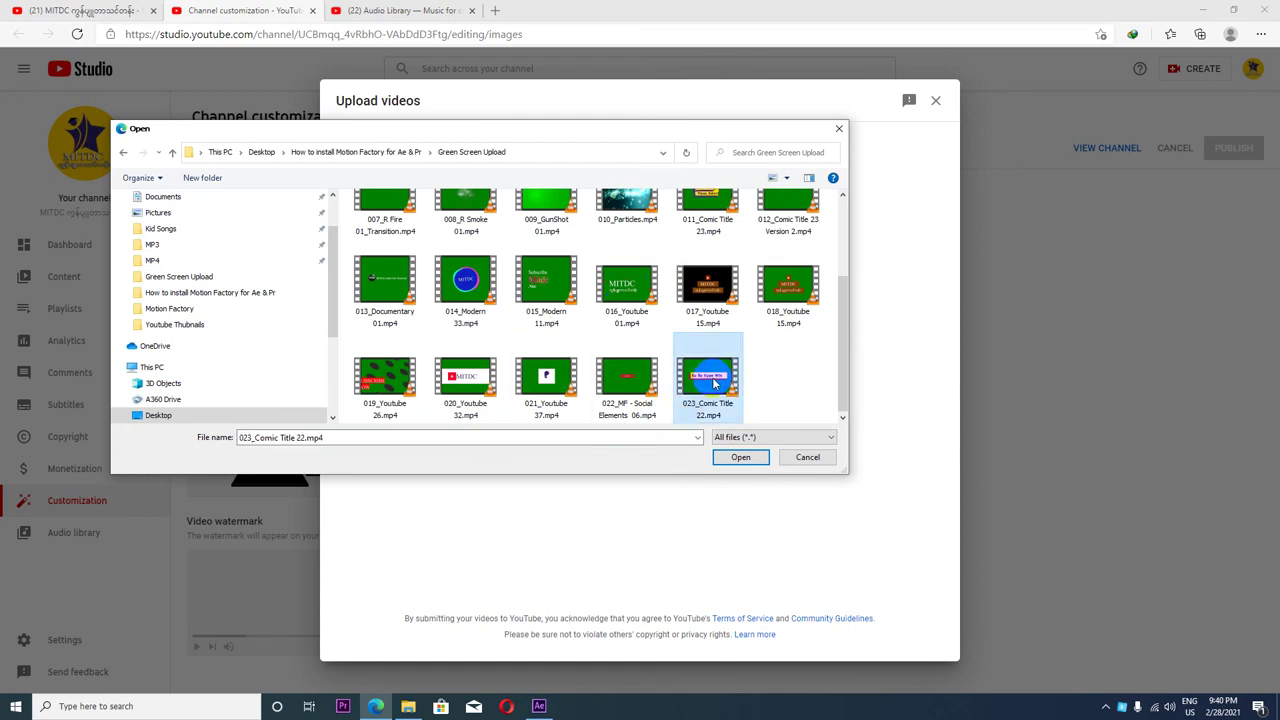
{"action": "left_click", "coordinate": [741, 459]}
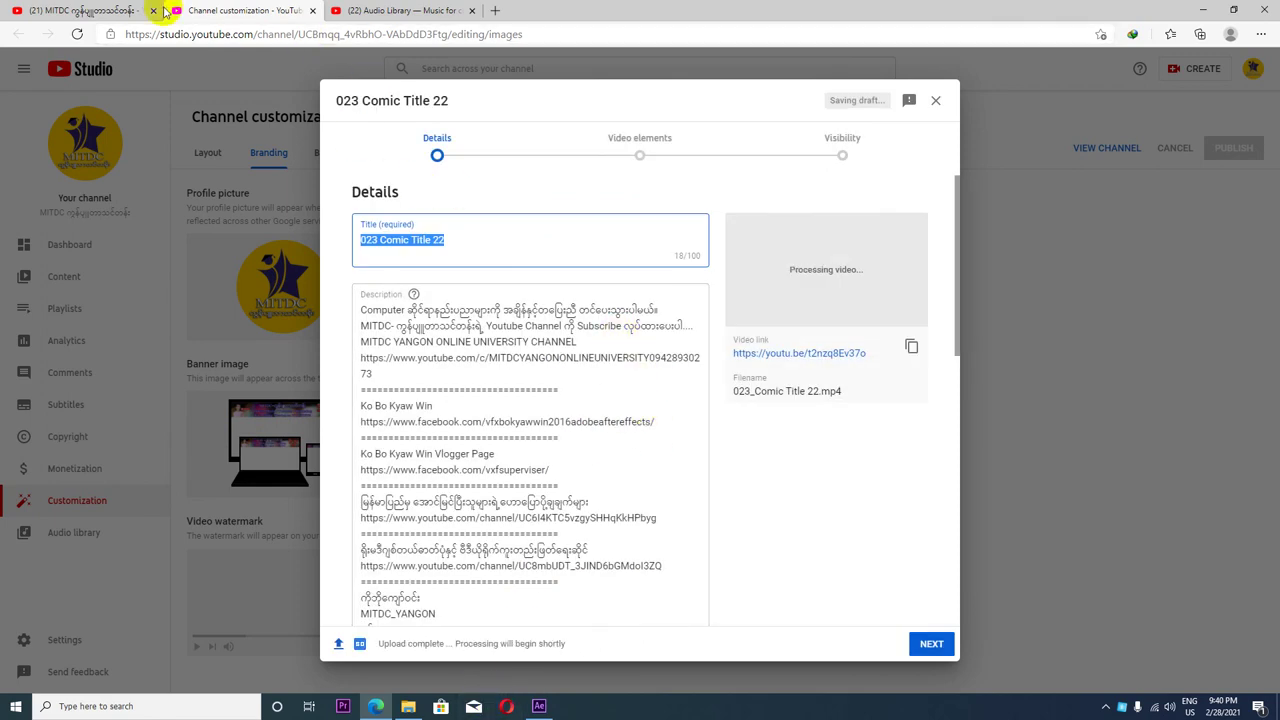
- Copy the full title of an earlier green-screen Video Intro Design video, then return to Studio
{"action": "left_click", "coordinate": [125, 11]}
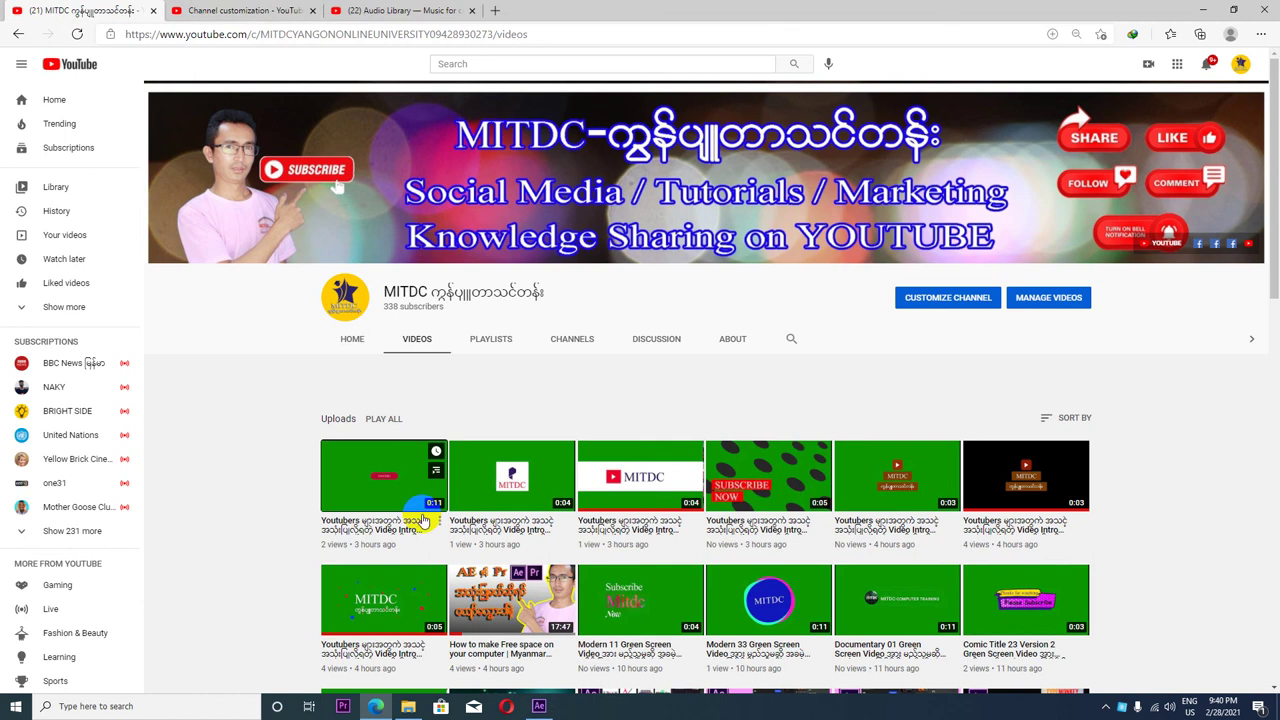
{"action": "left_click", "coordinate": [399, 476]}
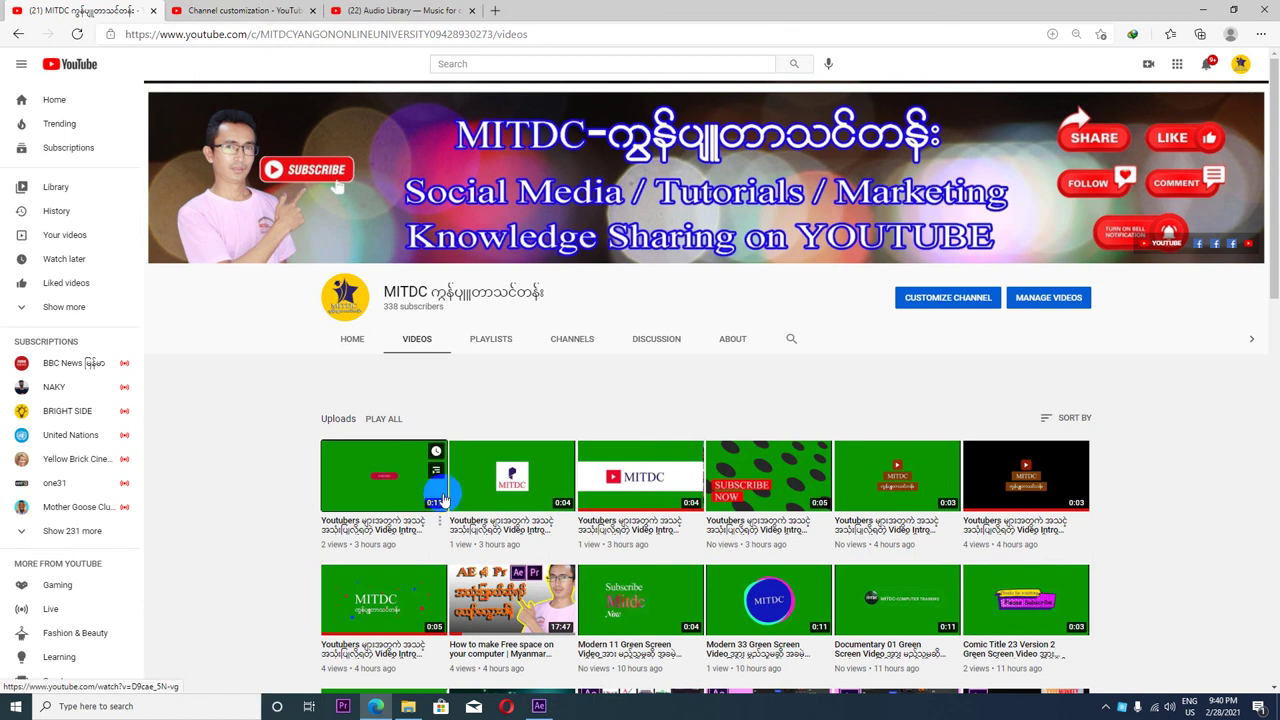
{"action": "left_click", "coordinate": [521, 487]}
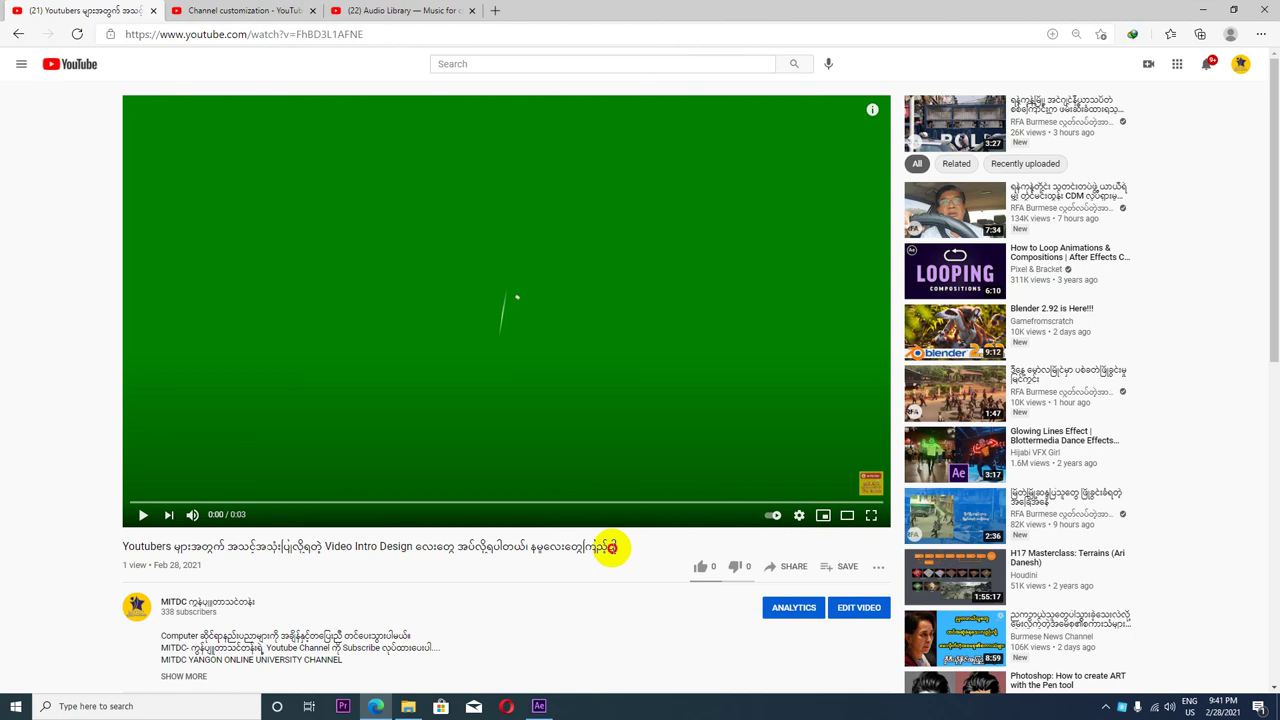
{"action": "left_click_drag", "start_coordinate": [612, 547], "coordinate": [130, 545]}
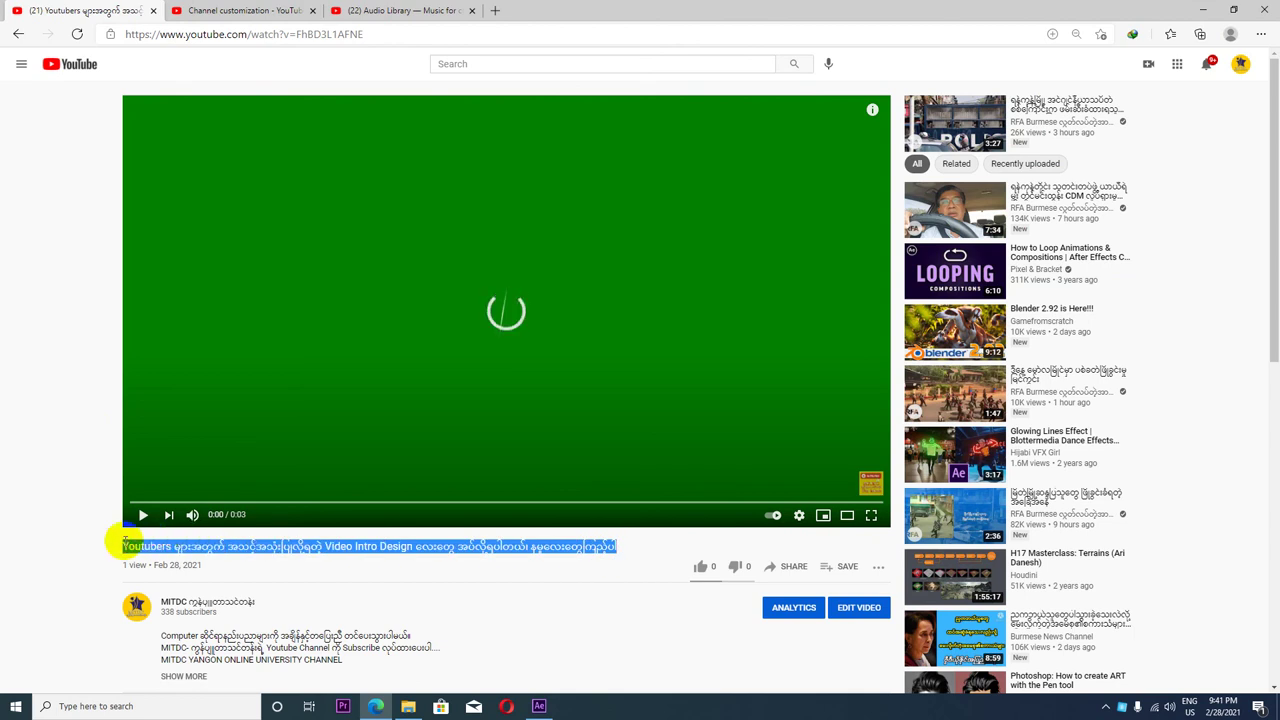
{"action": "right_click", "coordinate": [133, 546]}
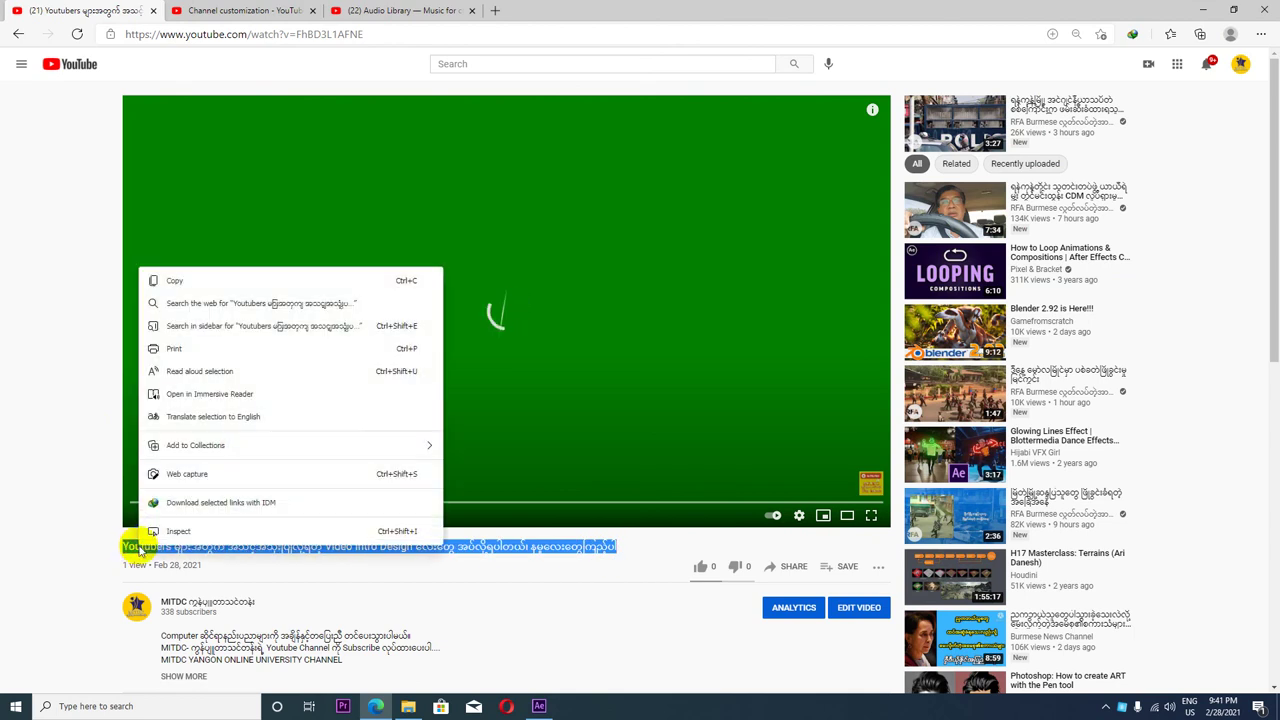
{"action": "left_click", "coordinate": [173, 281]}
{"action": "left_click", "coordinate": [229, 10]}
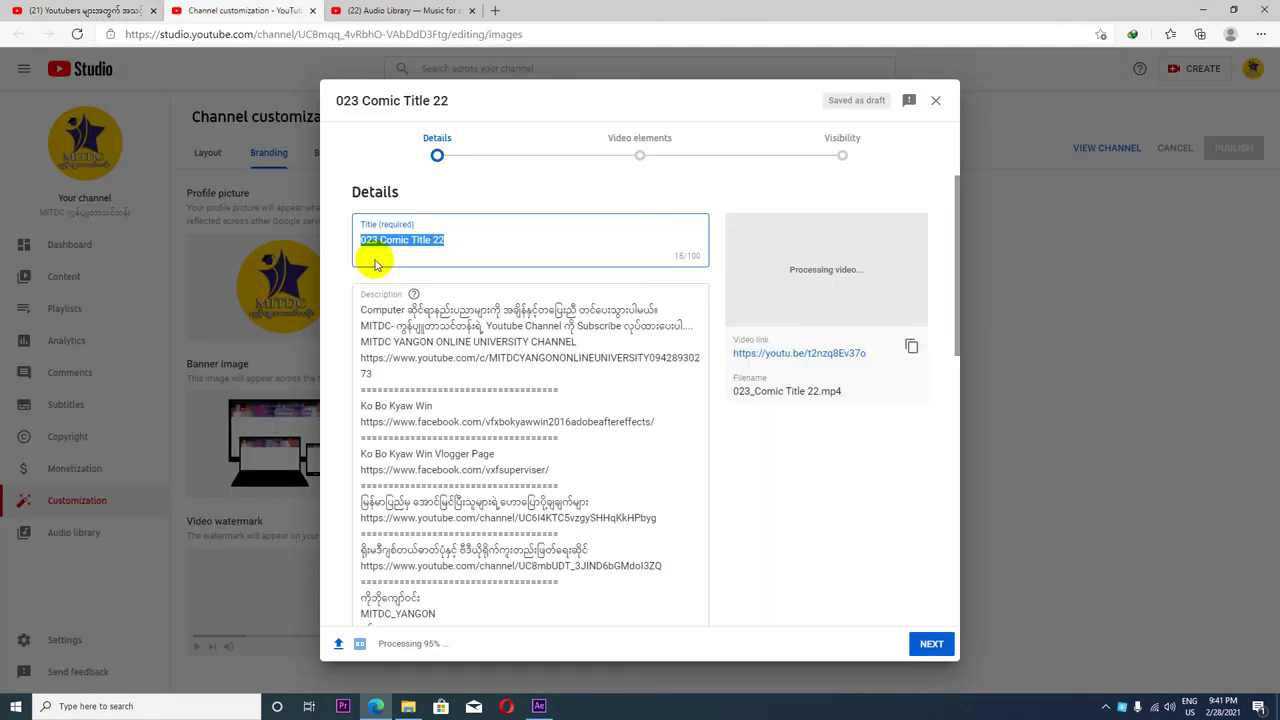
- Append the copied intro title to the upload title, removing the '023' prefix and excess trailing text
{"action": "right_click", "coordinate": [428, 240]}
{"action": "left_click", "coordinate": [471, 294]}
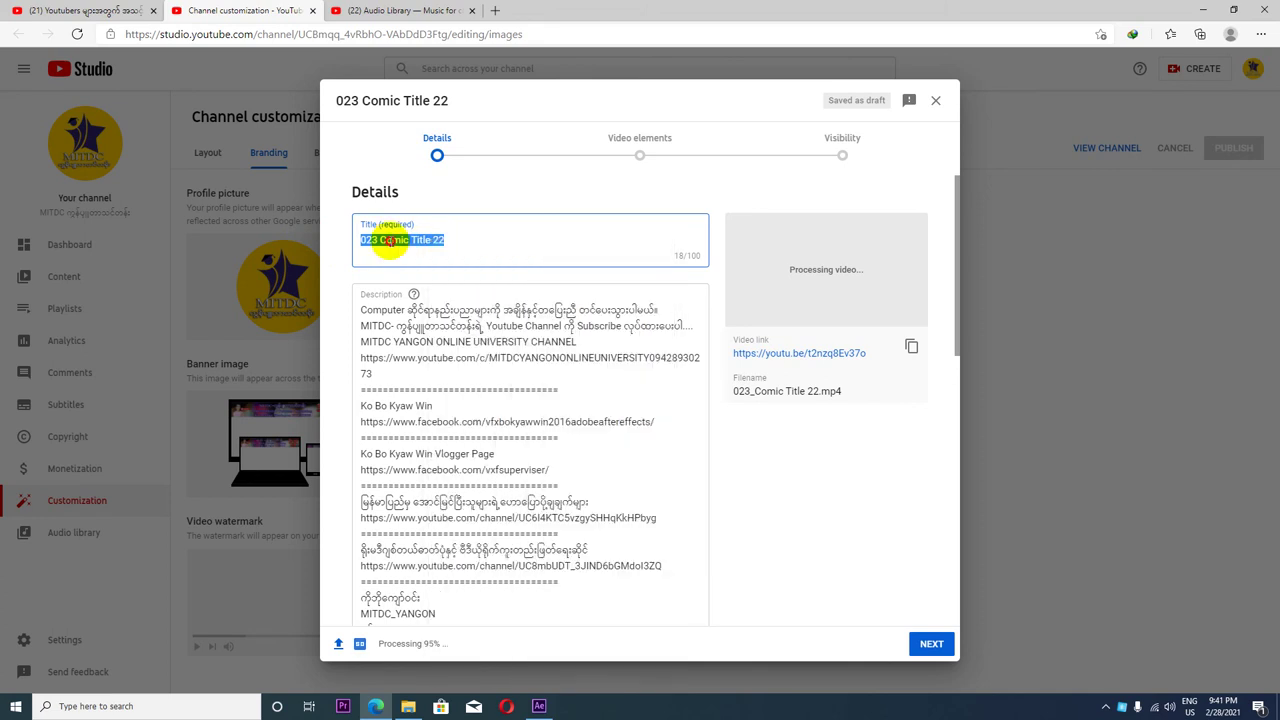
{"action": "left_click", "coordinate": [426, 240]}
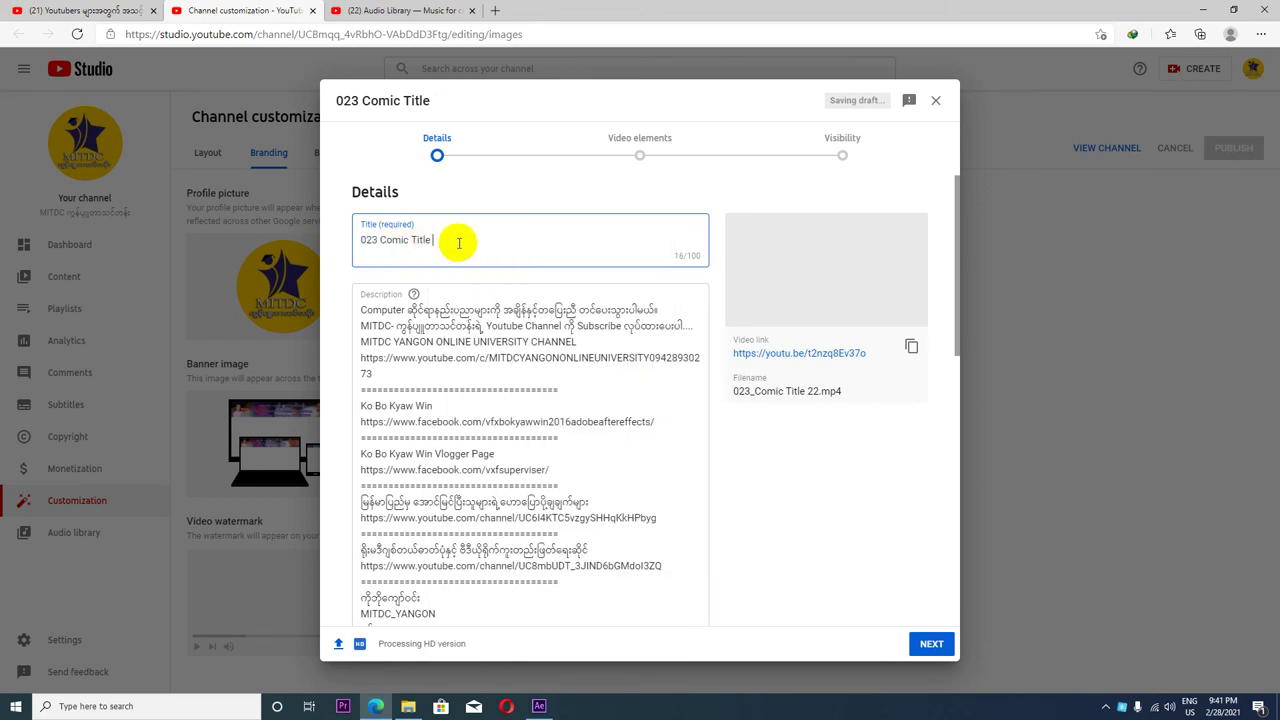
{"action": "key", "text": "ctrl+v"}
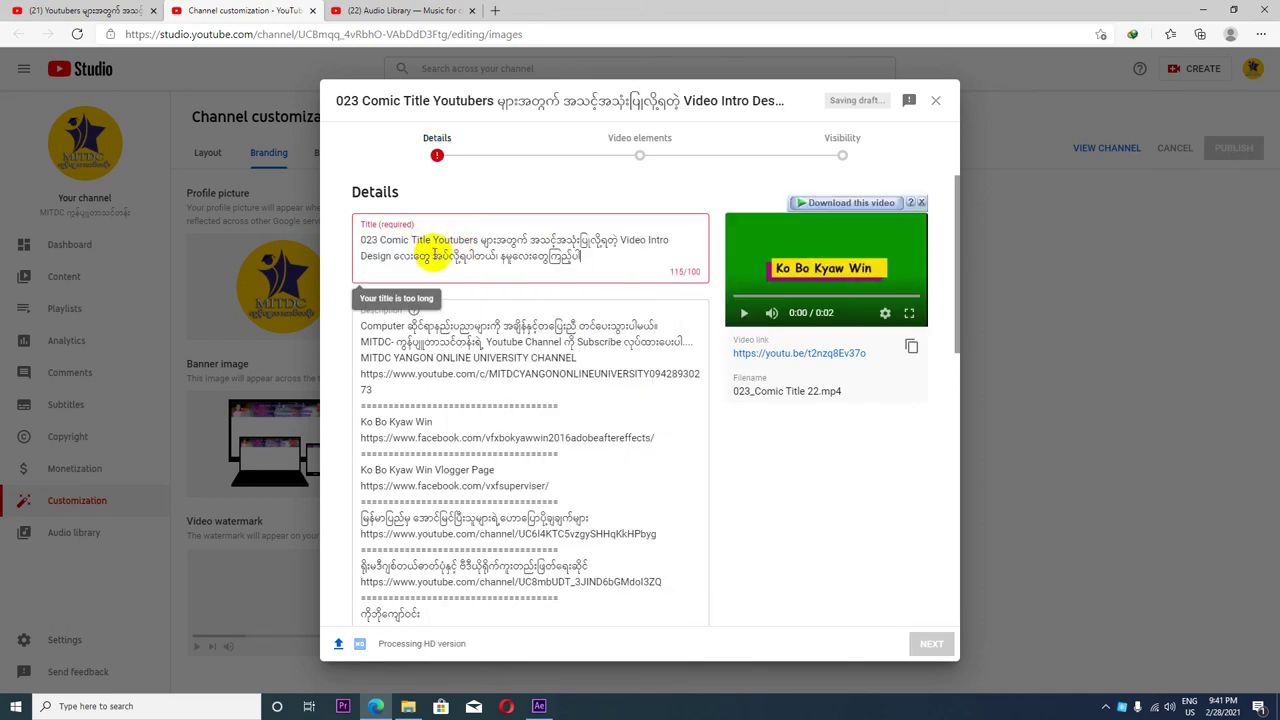
{"action": "left_click", "coordinate": [382, 240]}
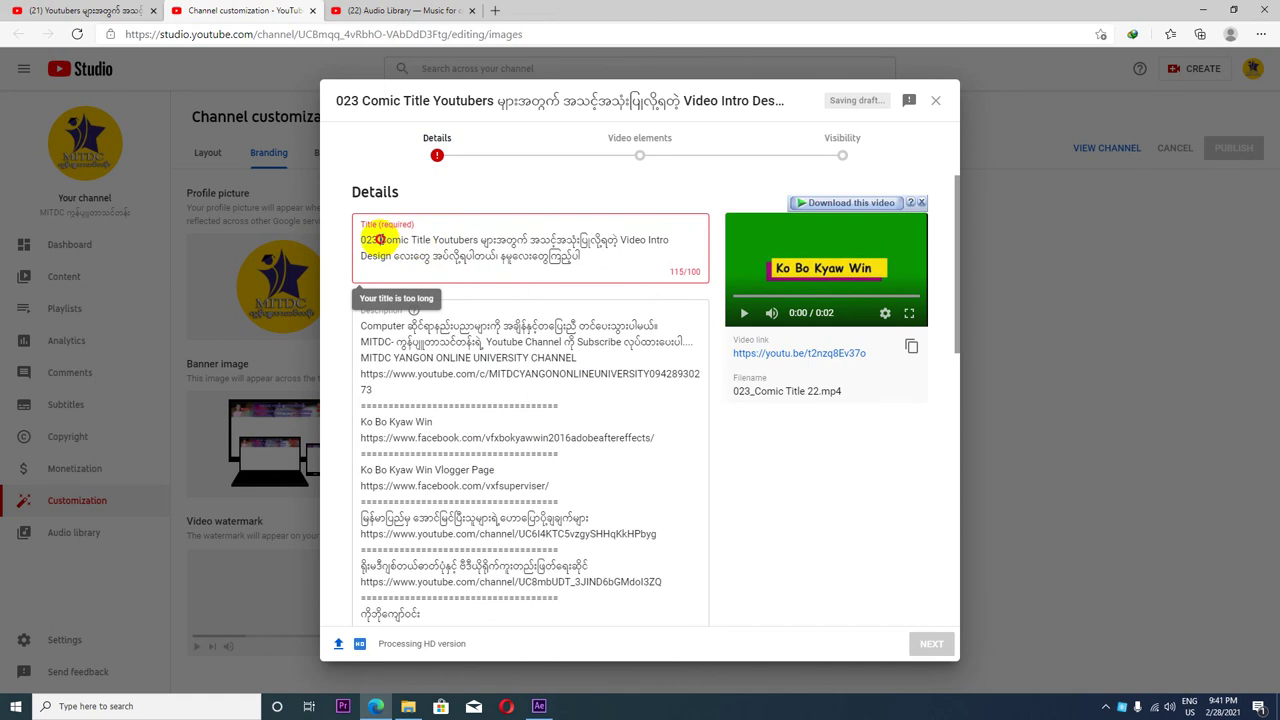
{"action": "key", "text": "BackSpace"}
{"action": "key", "text": "BackSpace"}
{"action": "key", "text": "BackSpace"}
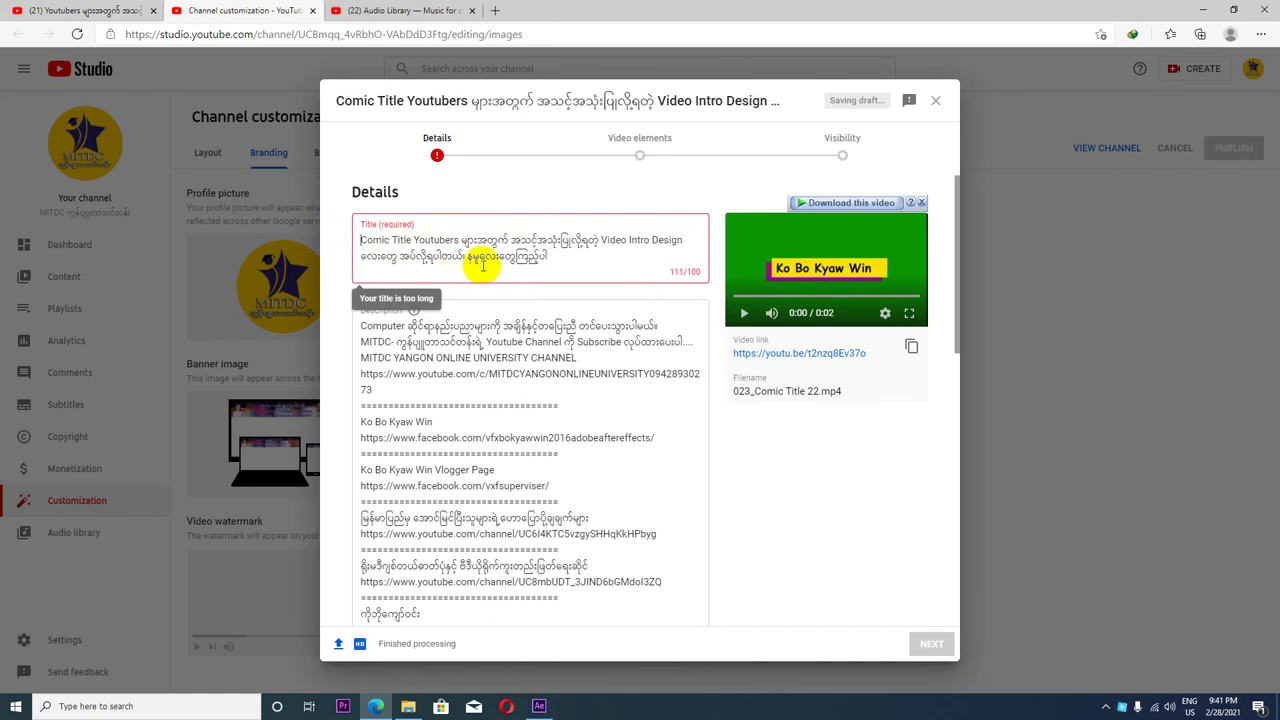
{"action": "left_click_drag", "start_coordinate": [567, 258], "coordinate": [466, 257]}
{"action": "key", "text": "BackSpace"}
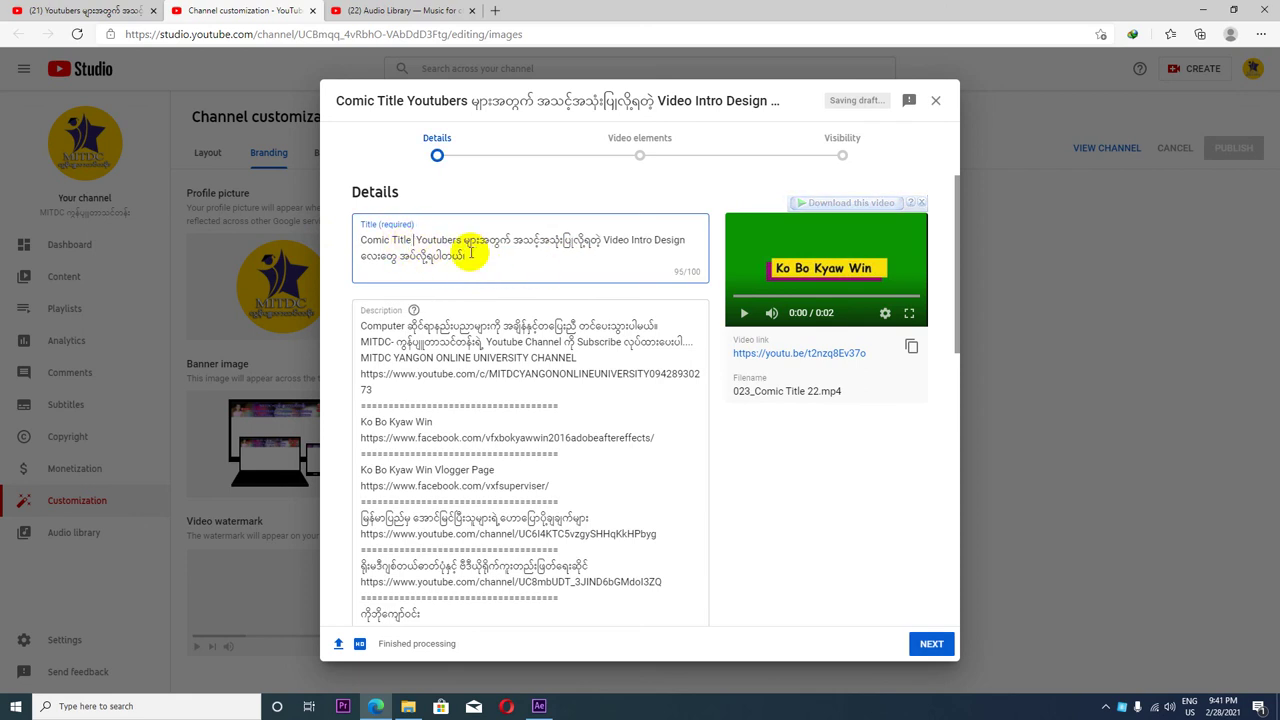
- Insert 'for' after 'Comic Title' so the title reads Comic Title for Youtubers, then review it
{"action": "type", "text": "f"}
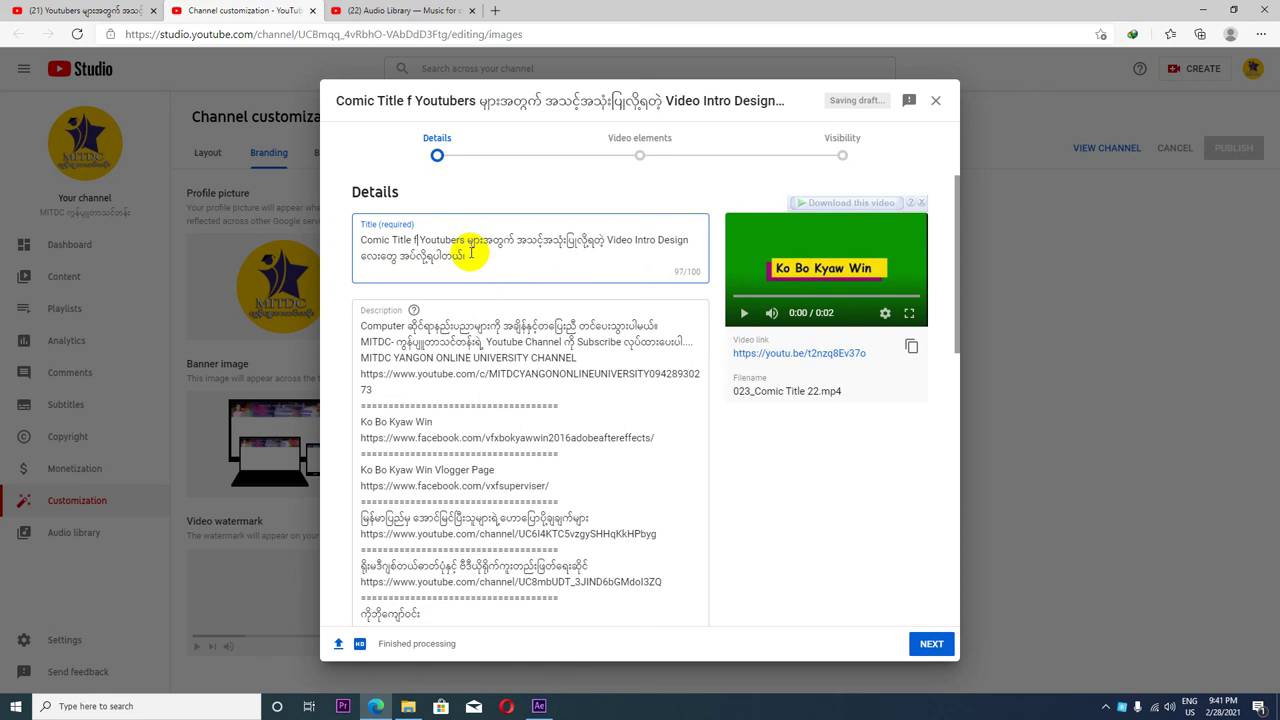
{"action": "type", "text": "ir"}
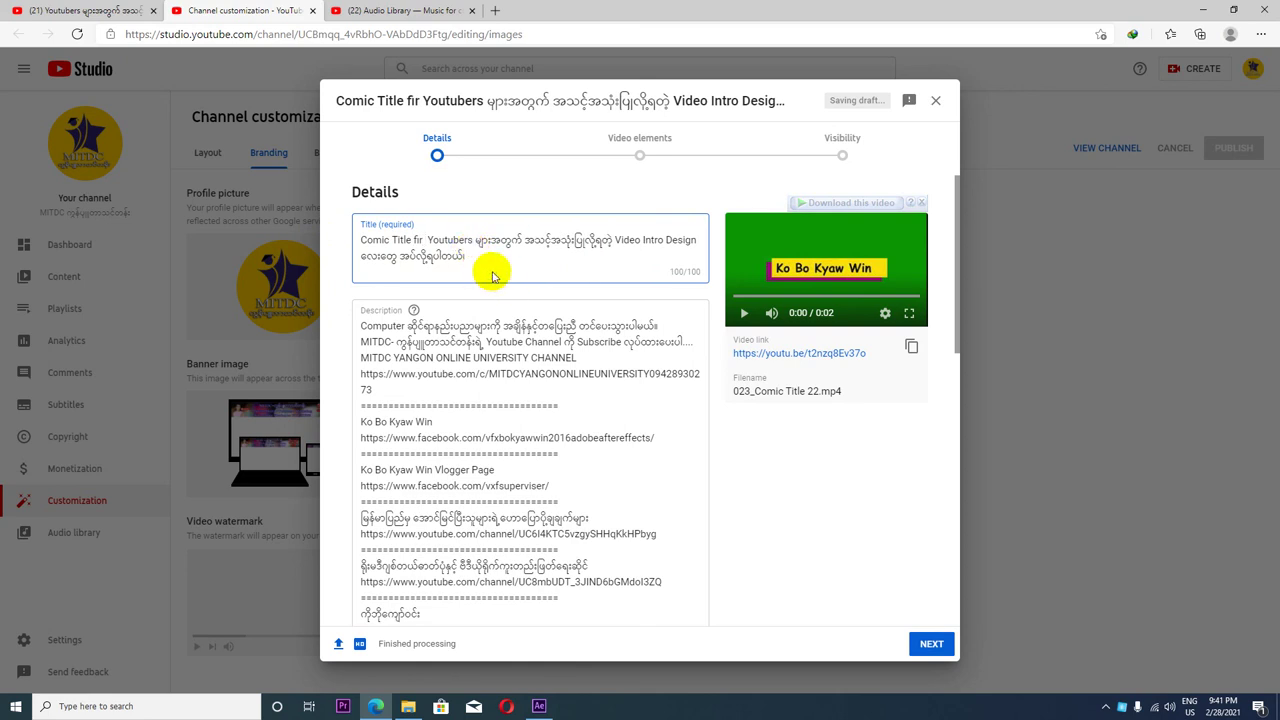
{"action": "key", "text": "BackSpace"}
{"action": "key", "text": "BackSpace"}
{"action": "key", "text": "BackSpace"}
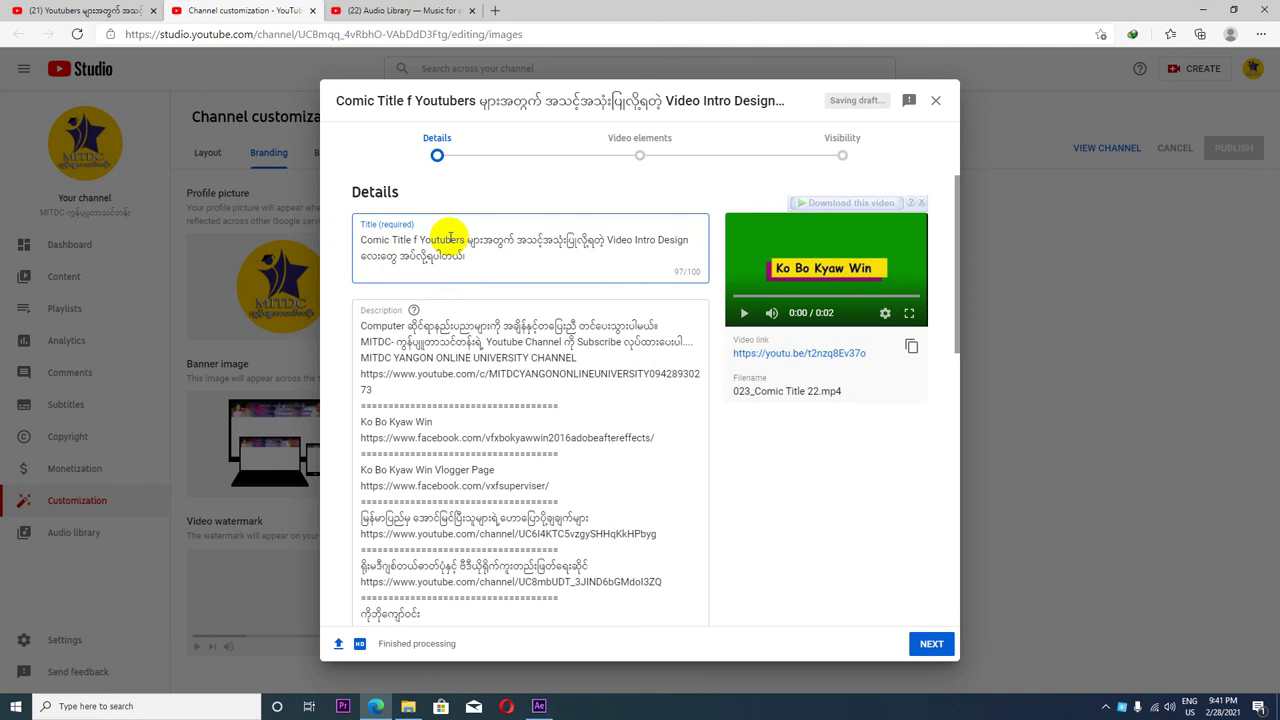
{"action": "type", "text": "or"}
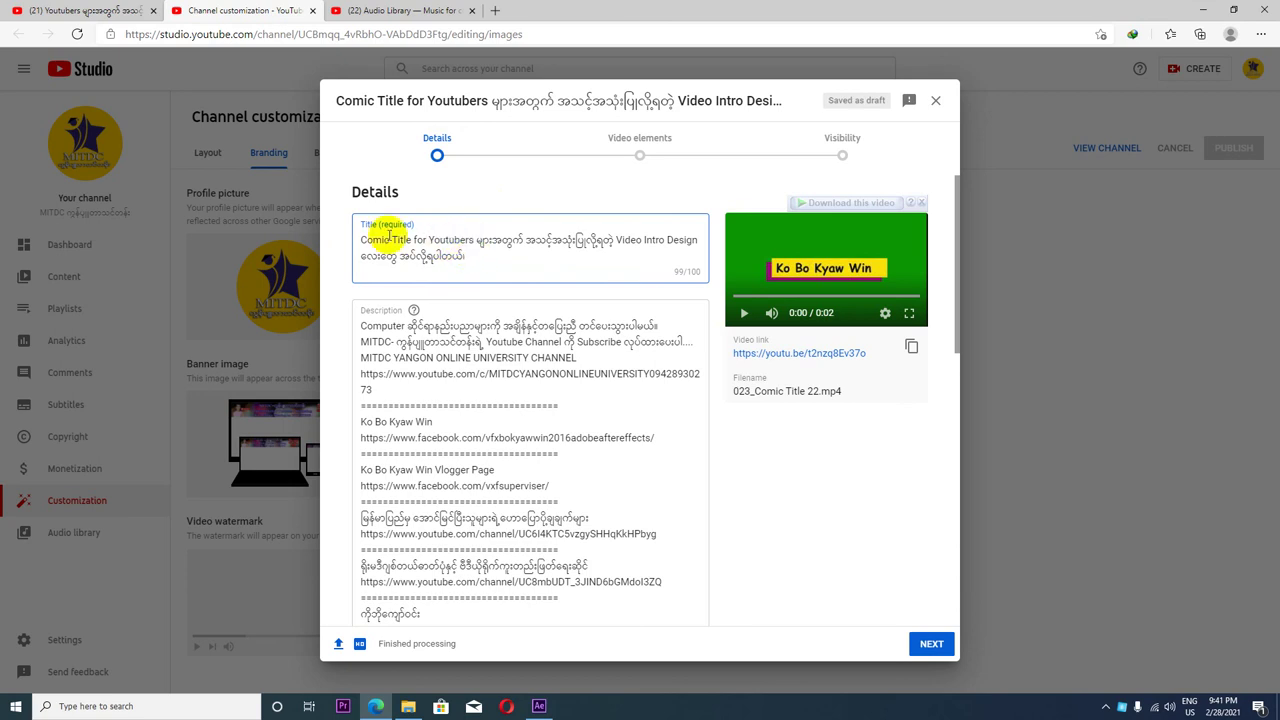
{"action": "left_click_drag", "start_coordinate": [360, 240], "coordinate": [466, 256]}
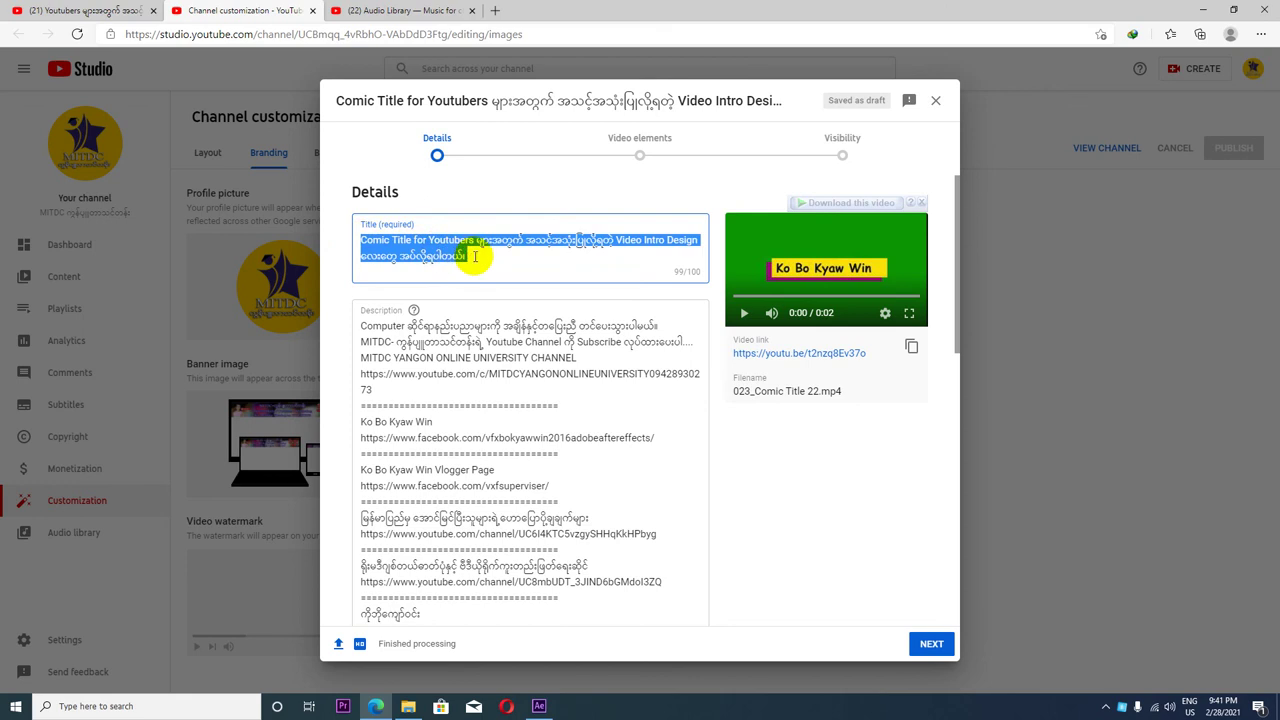
{"action": "left_click", "coordinate": [433, 246]}
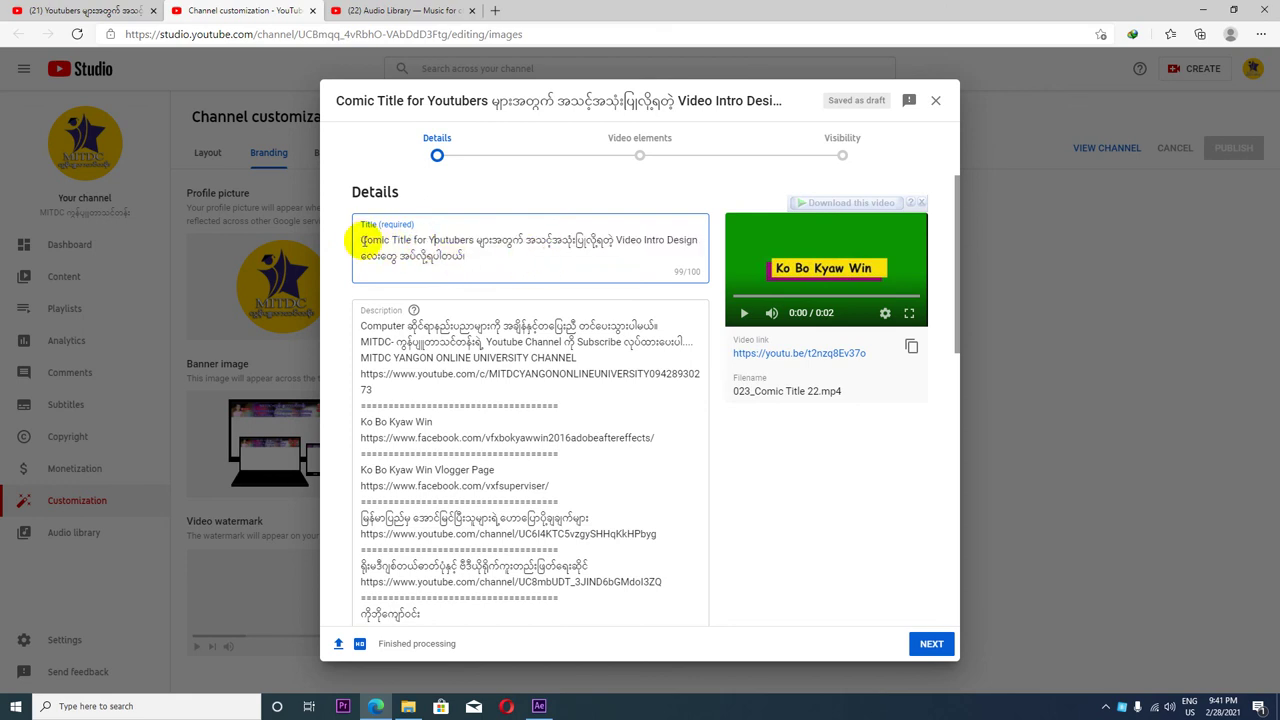
{"action": "left_click_drag", "start_coordinate": [361, 240], "coordinate": [474, 261]}
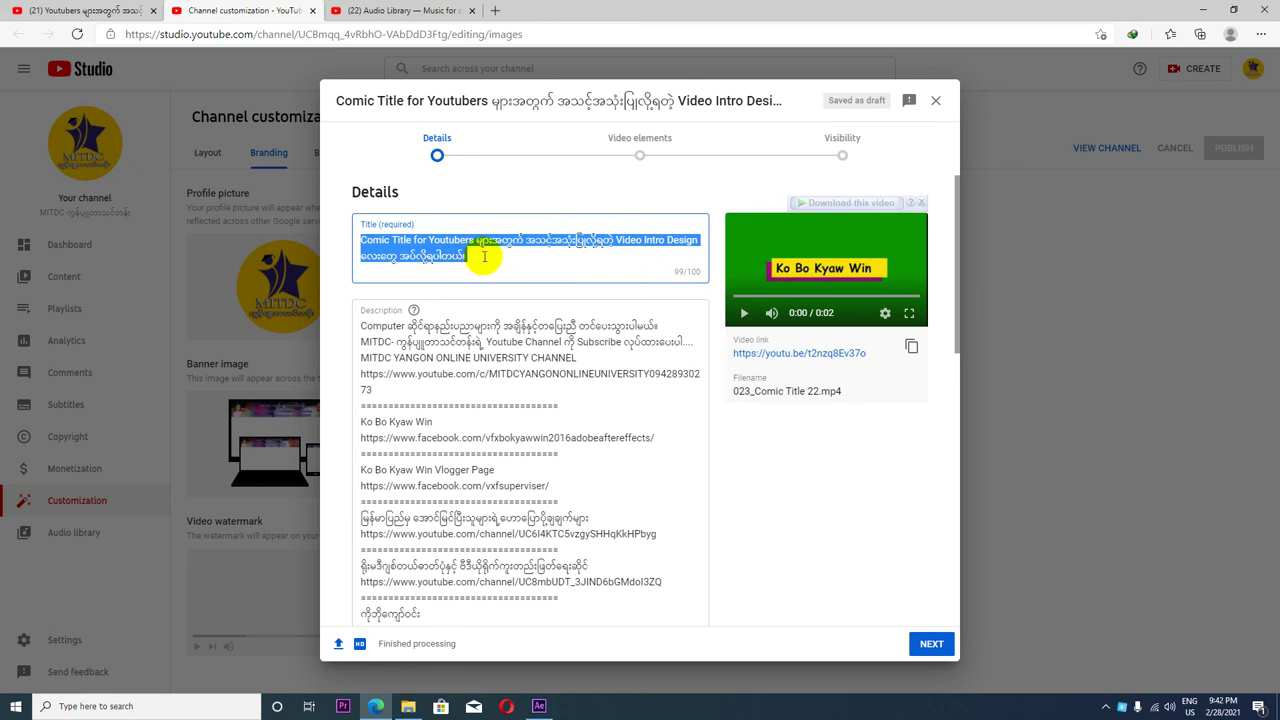
{"action": "left_click", "coordinate": [484, 257]}
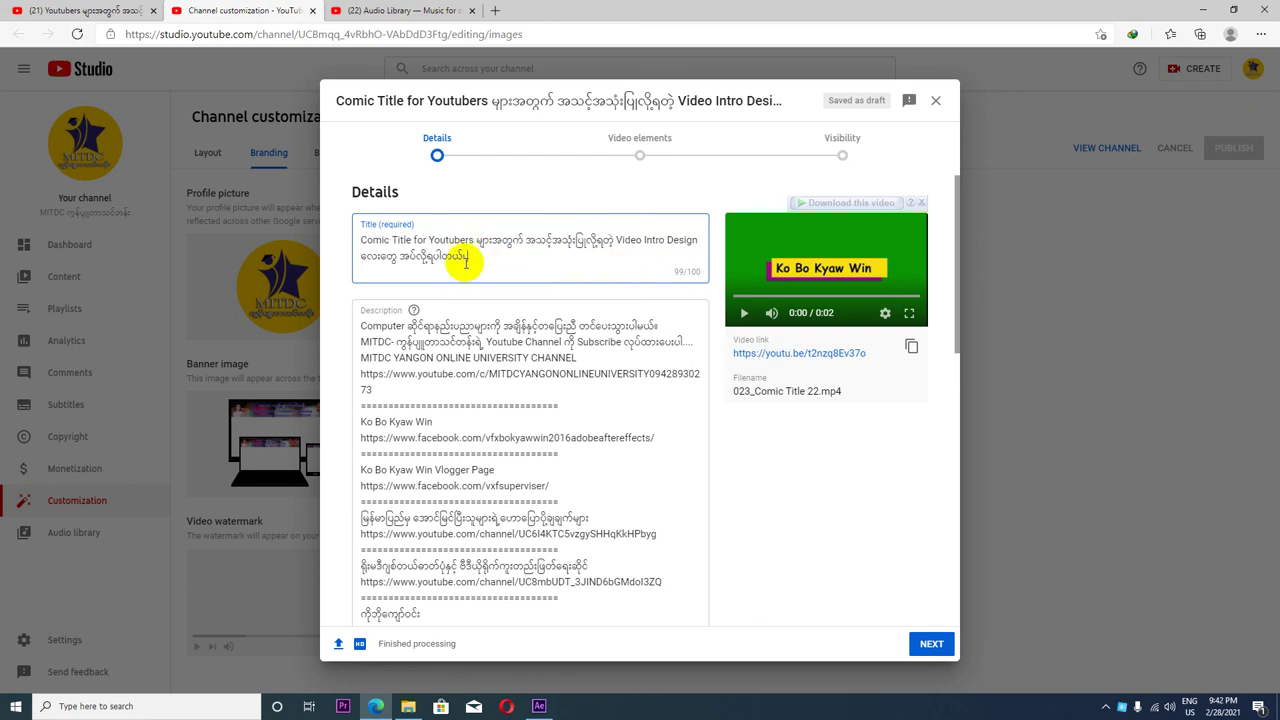
{"action": "scroll", "coordinate": [480, 334], "scroll_direction": "down", "scroll_amount": 5}
{"action": "scroll", "coordinate": [471, 337], "scroll_direction": "down", "scroll_amount": 3}
- Add the video to the Adobe After Effects playlist and publish it with Public visibility
{"action": "left_click", "coordinate": [463, 505]}
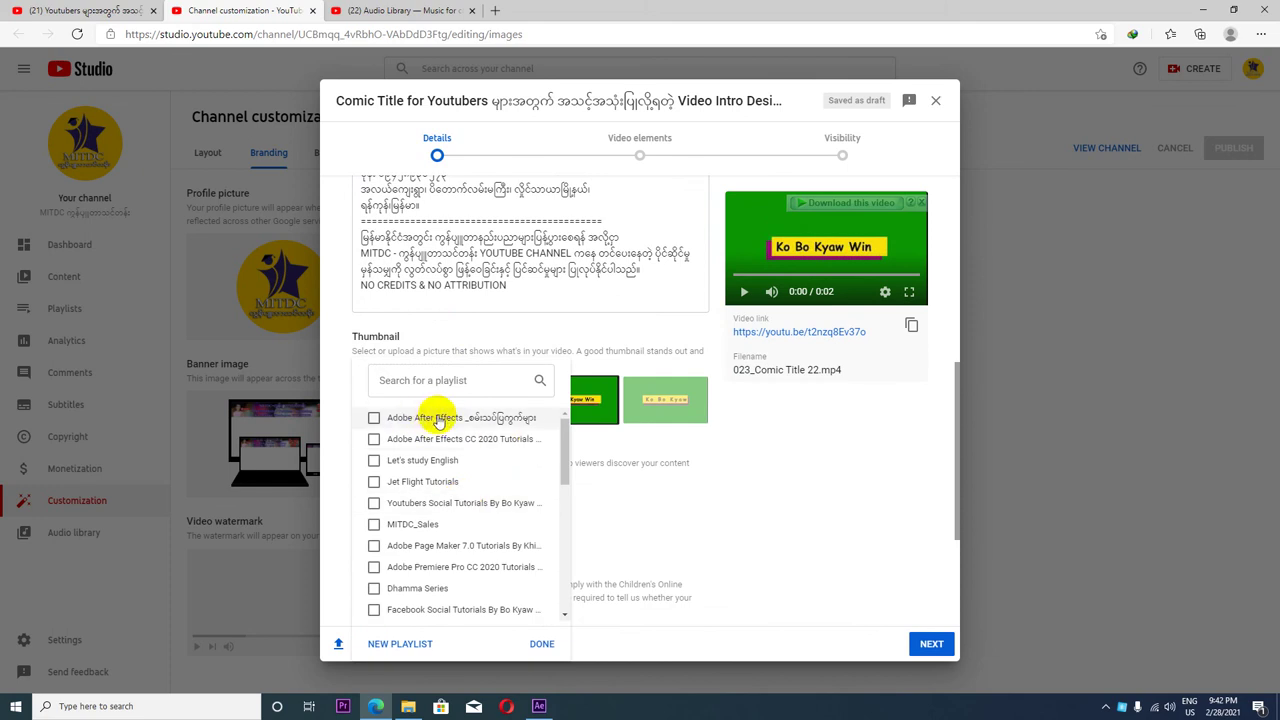
{"action": "left_click", "coordinate": [541, 644]}
{"action": "scroll", "coordinate": [634, 543], "scroll_direction": "down", "scroll_amount": 1}
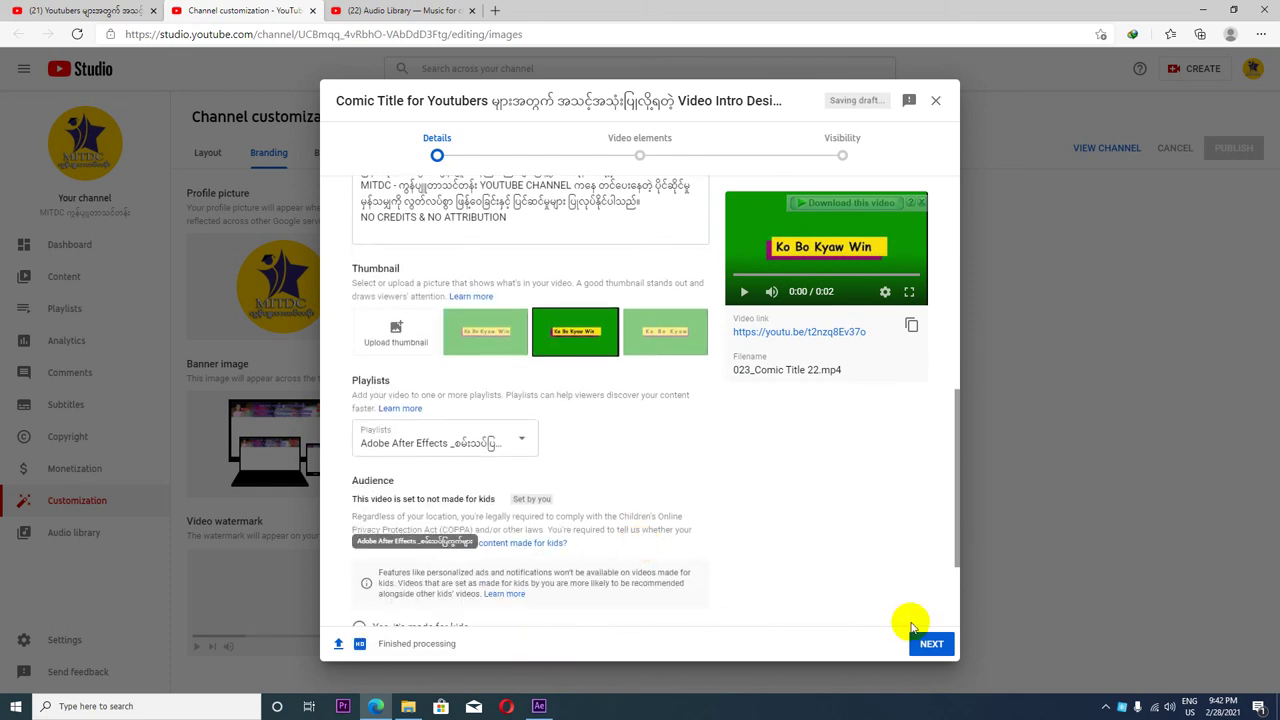
{"action": "left_click", "coordinate": [931, 643]}
{"action": "left_click", "coordinate": [931, 644]}
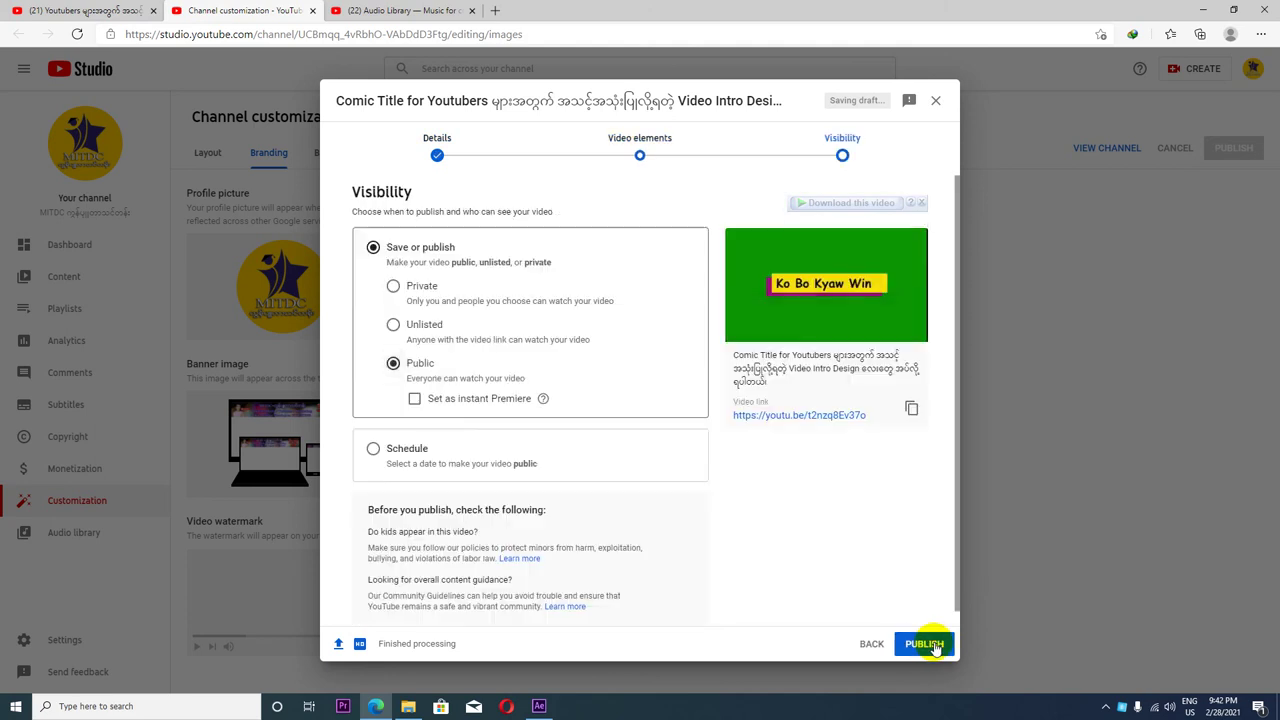
{"action": "left_click", "coordinate": [933, 648]}
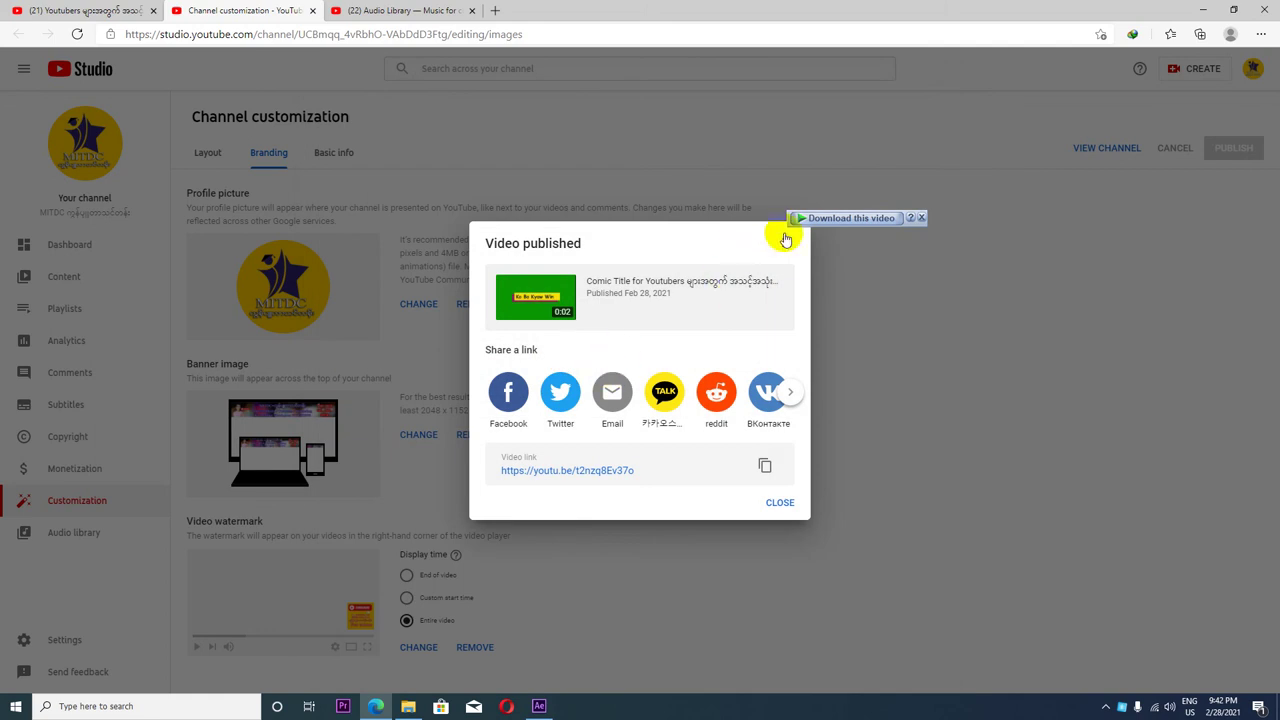
- Dismiss the publish notice, reload the channel Videos page showing the new upload first, then minimize the browser
{"action": "left_click", "coordinate": [780, 502]}
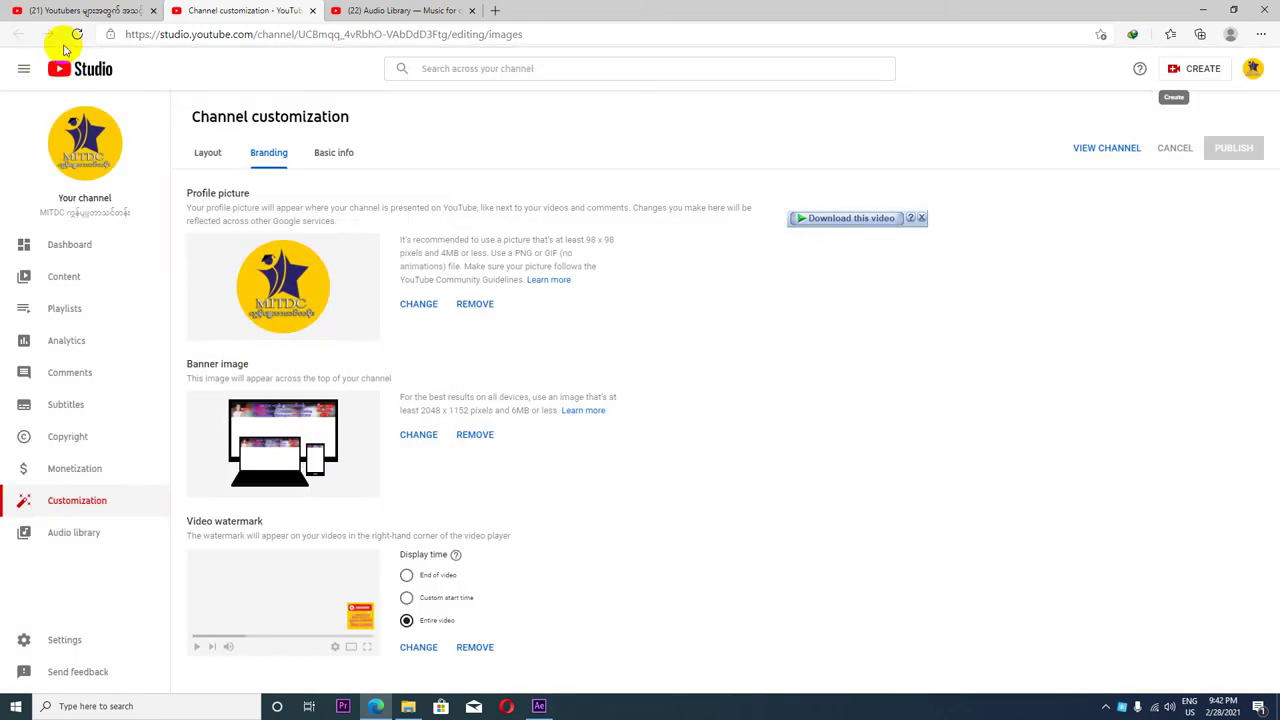
{"action": "left_click", "coordinate": [77, 34]}
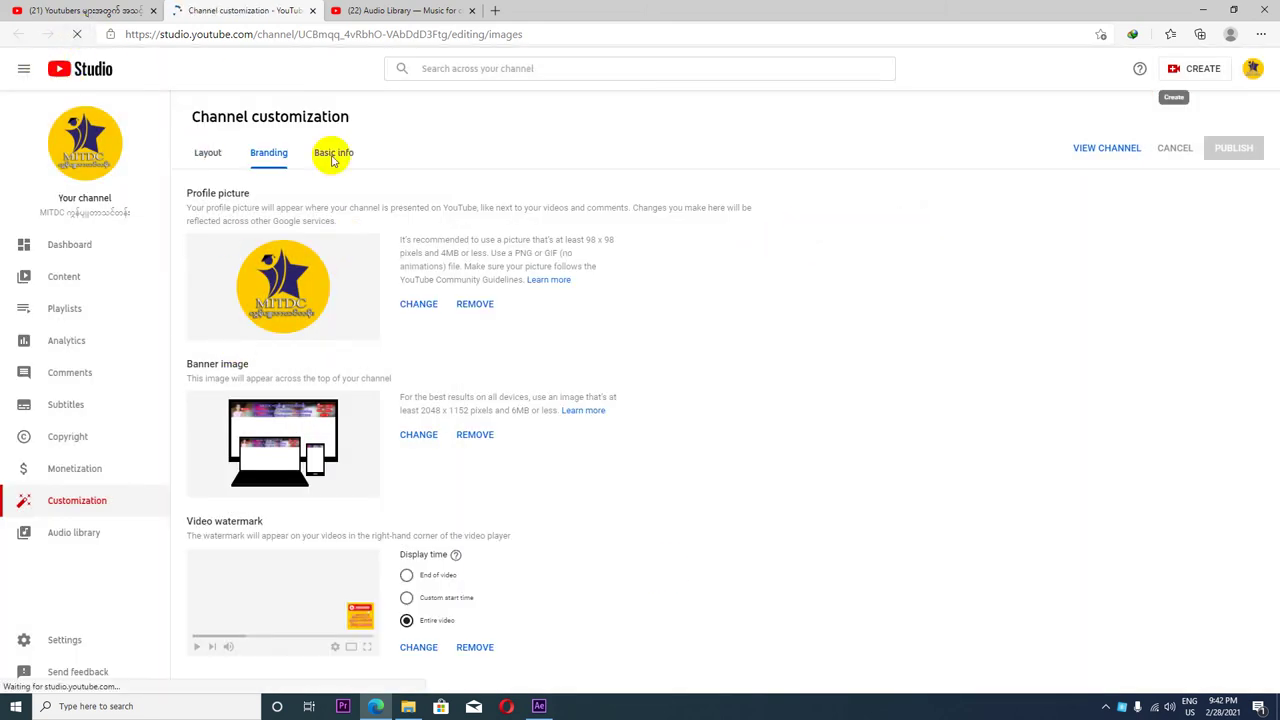
{"action": "left_click", "coordinate": [100, 10]}
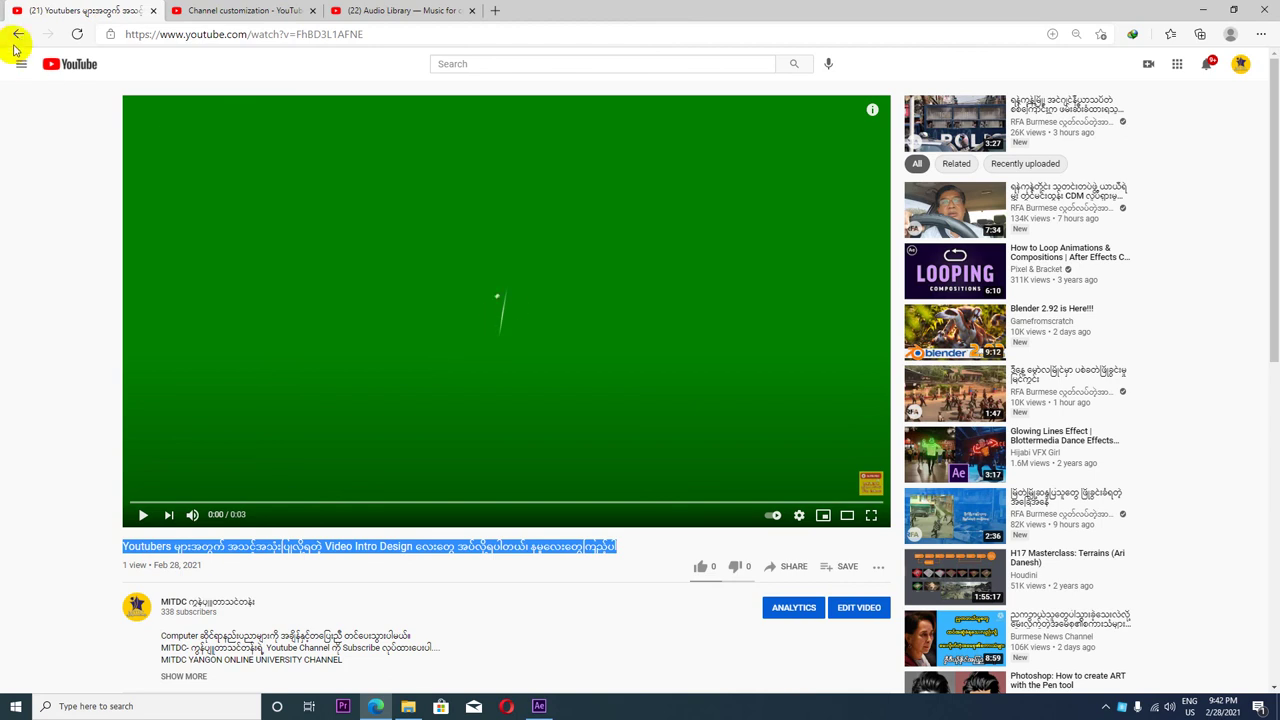
{"action": "left_click", "coordinate": [18, 34]}
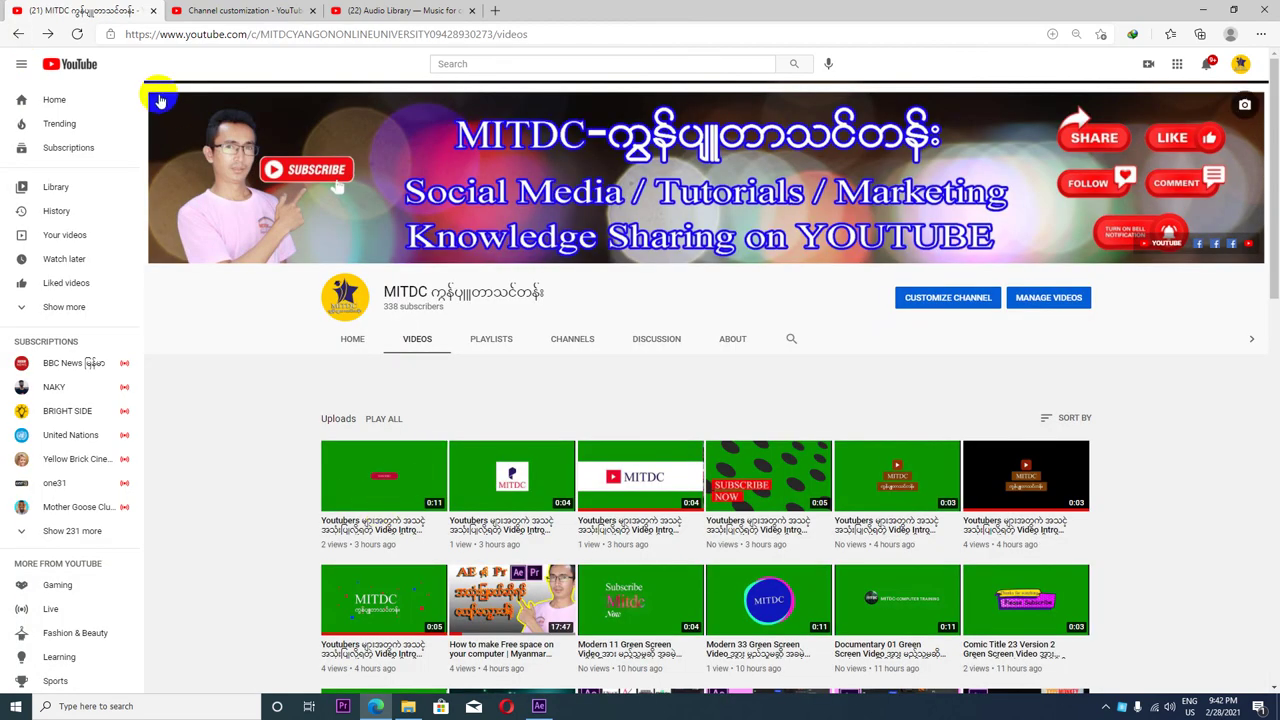
{"action": "left_click", "coordinate": [77, 34]}
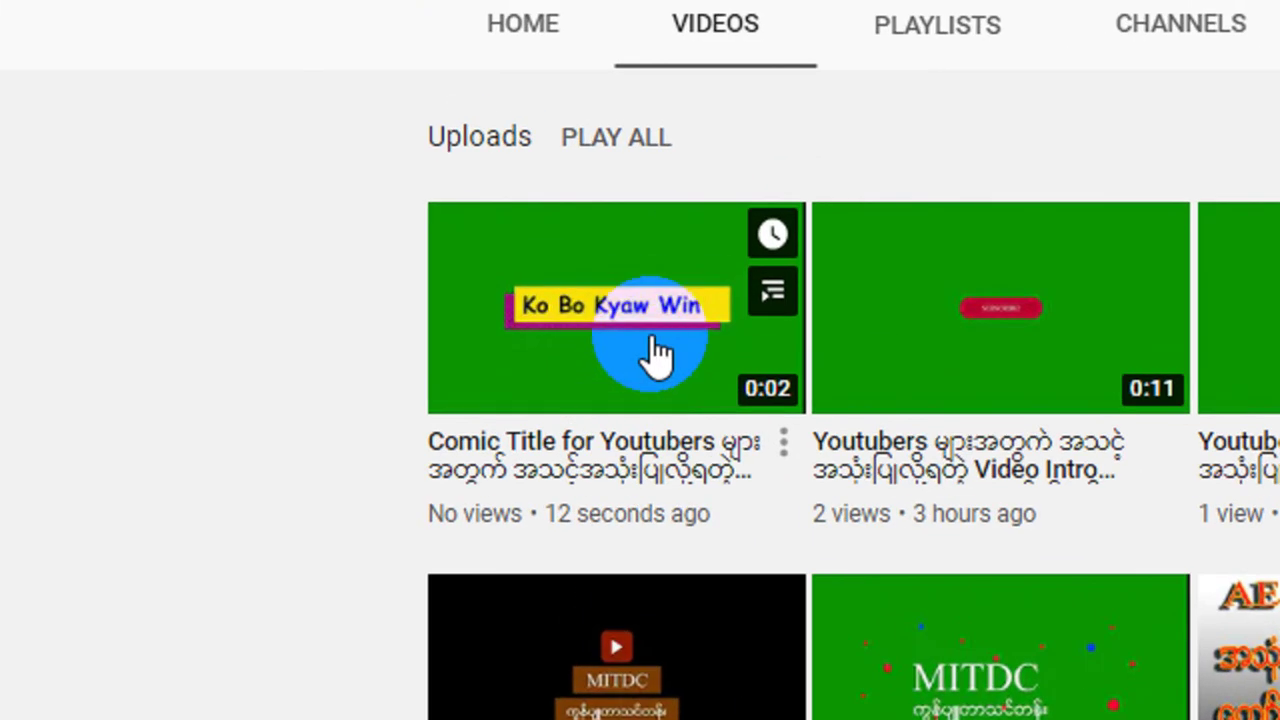
{"action": "left_click", "coordinate": [395, 450]}
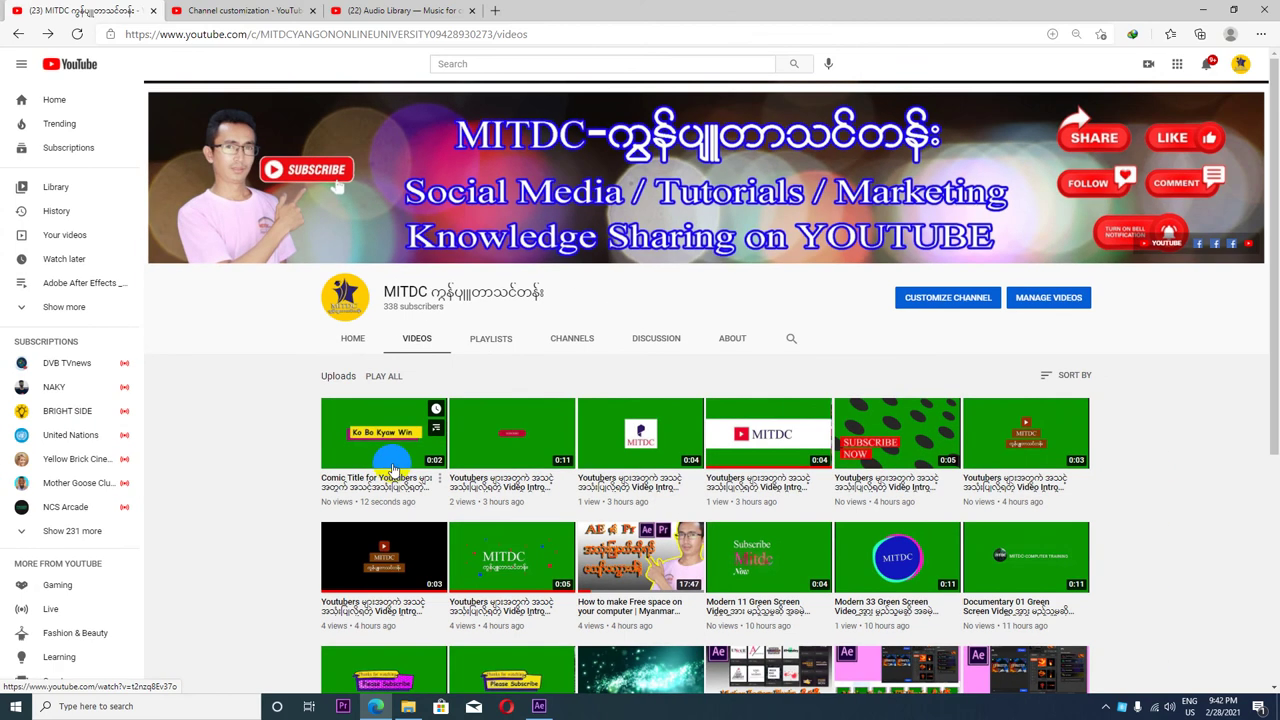
{"action": "left_click", "coordinate": [1203, 10]}
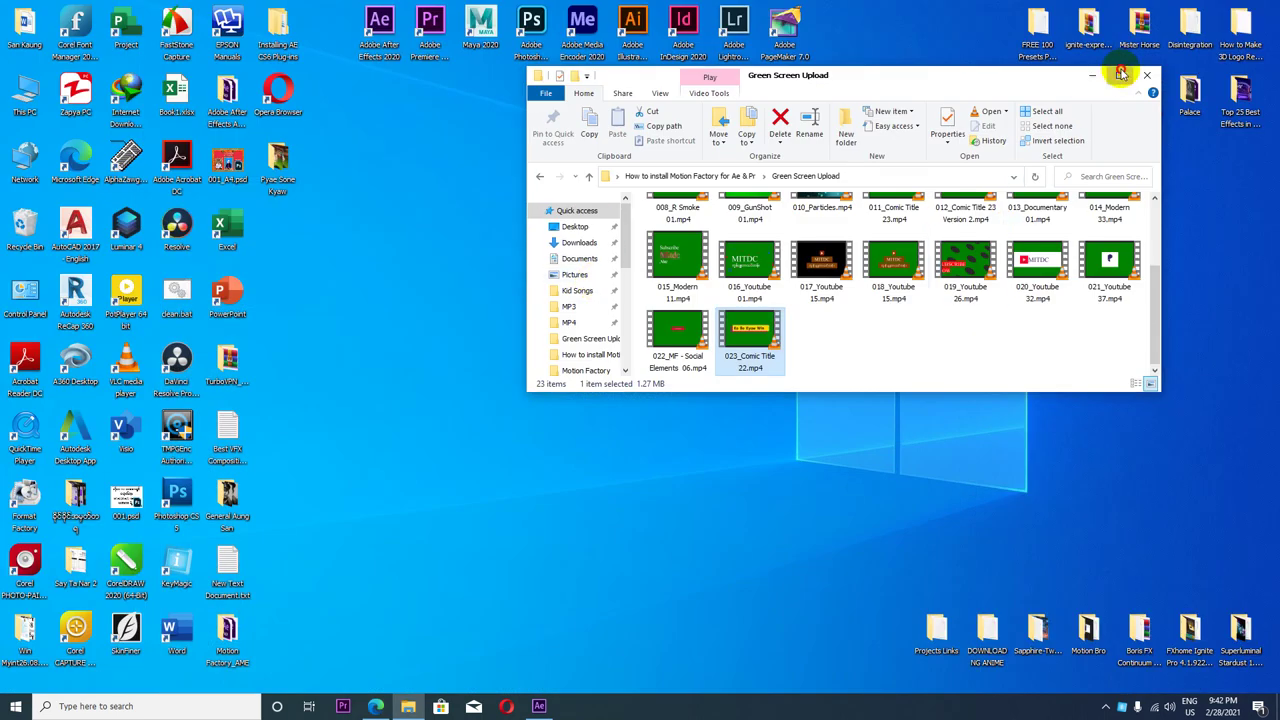
- Maximize the Green Screen Upload folder and select, then deselect, all 23 video files
{"action": "left_click", "coordinate": [1119, 75]}
{"action": "mouse_move", "coordinate": [954, 370]}
{"action": "left_mouse_down"}
{"action": "mouse_move", "coordinate": [229, 225]}
{"action": "mouse_move", "coordinate": [174, 170]}
{"action": "left_mouse_up"}
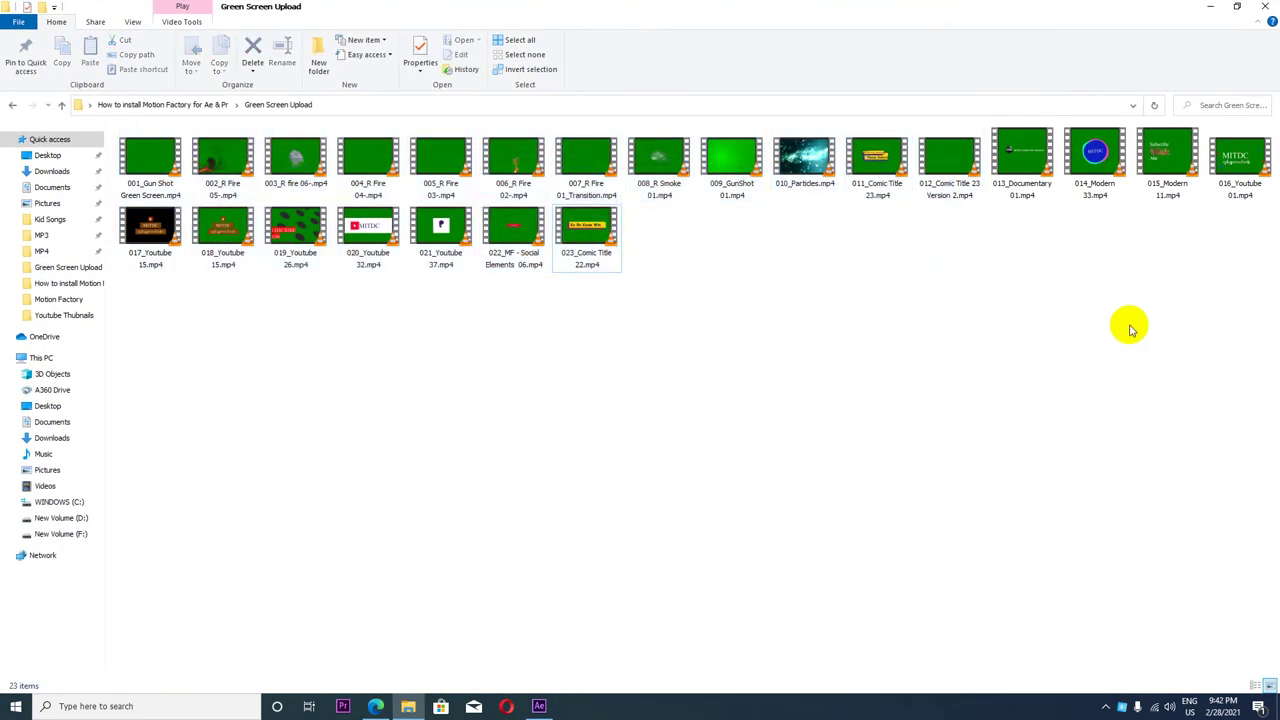
{"action": "mouse_move", "coordinate": [1208, 326]}
{"action": "left_mouse_down"}
{"action": "mouse_move", "coordinate": [153, 163]}
{"action": "mouse_move", "coordinate": [125, 138]}
{"action": "left_mouse_up"}
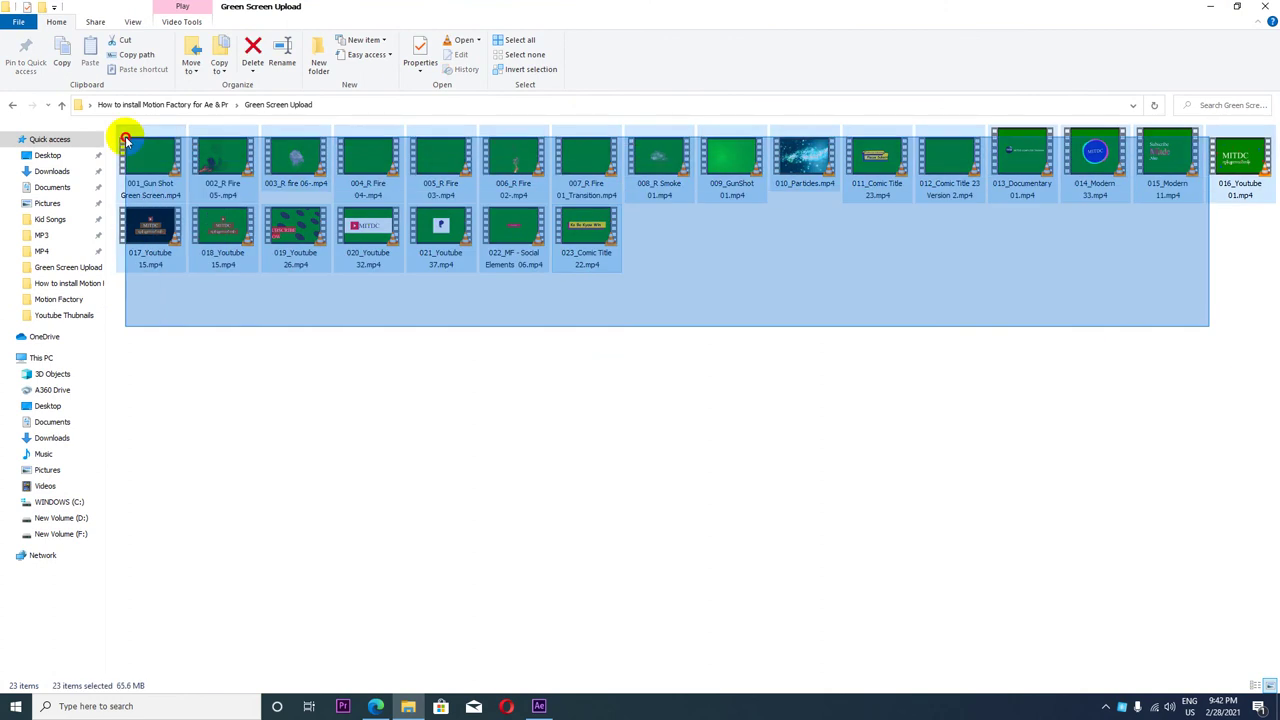
{"action": "left_click", "coordinate": [857, 423]}
{"action": "left_click_drag", "start_coordinate": [1249, 318], "coordinate": [135, 143]}
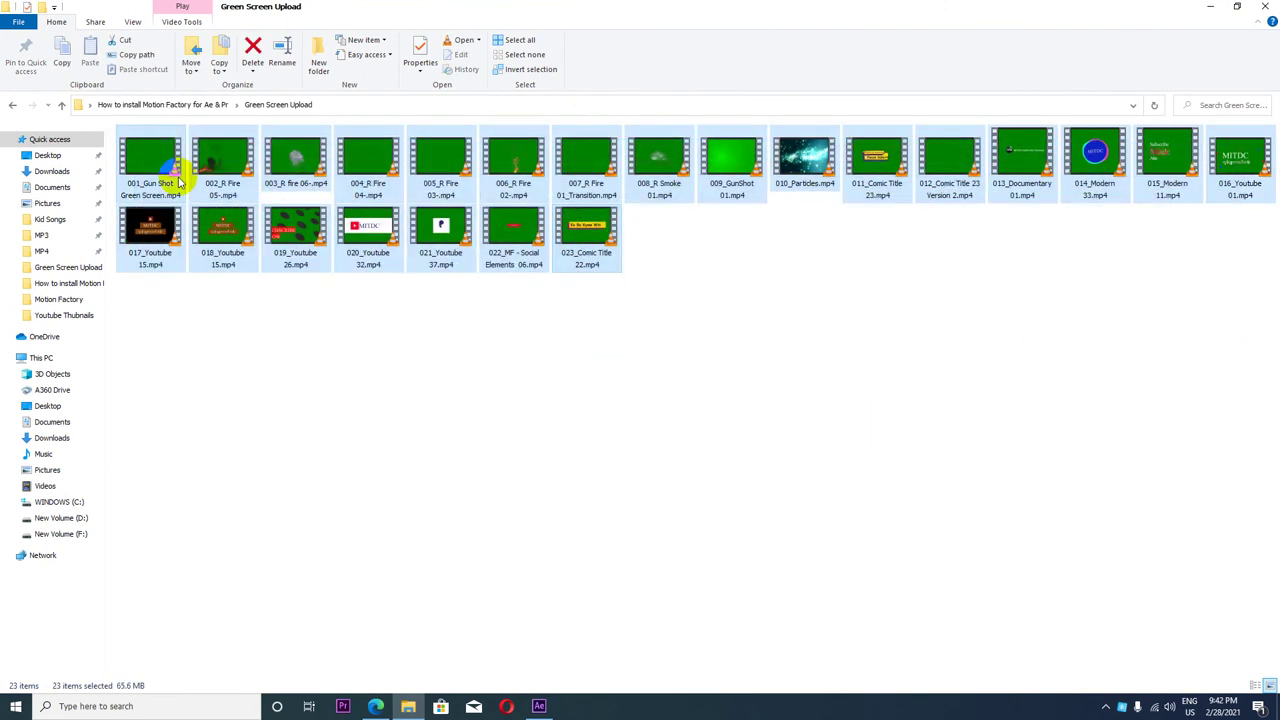
{"action": "left_click", "coordinate": [358, 364]}
{"action": "left_click_drag", "start_coordinate": [1247, 487], "coordinate": [130, 128]}
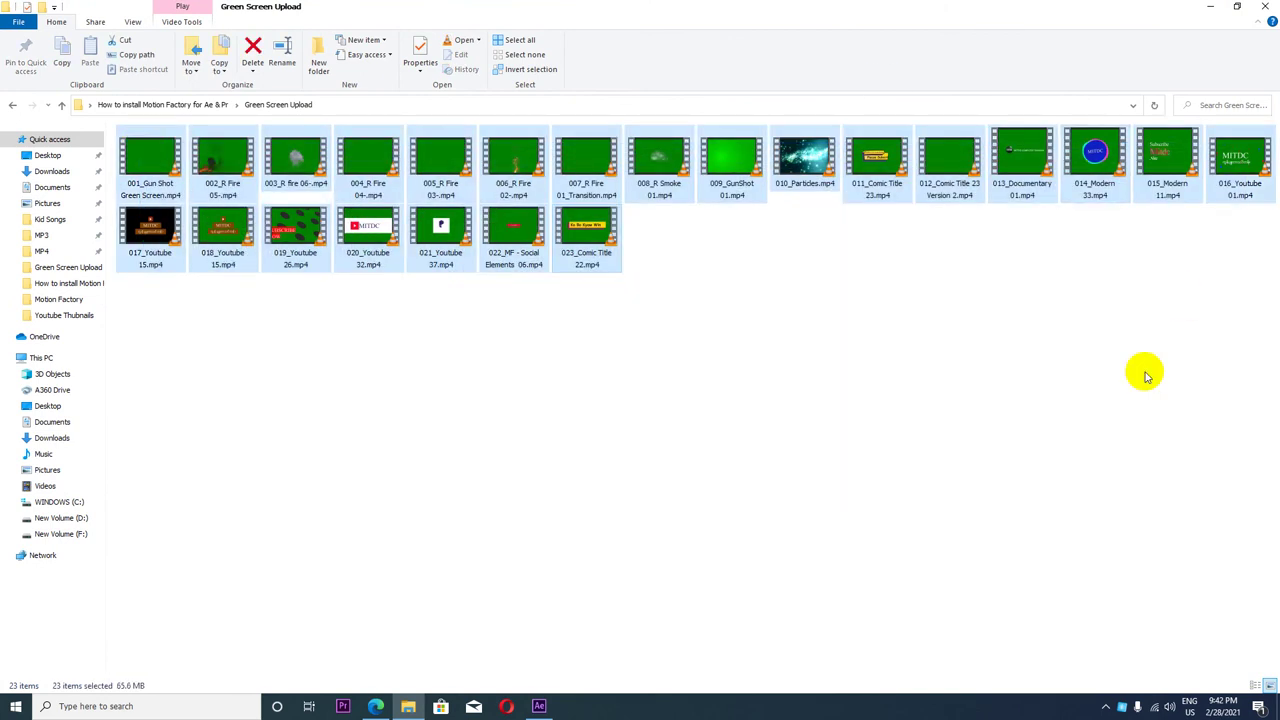
{"action": "left_click", "coordinate": [1147, 376]}
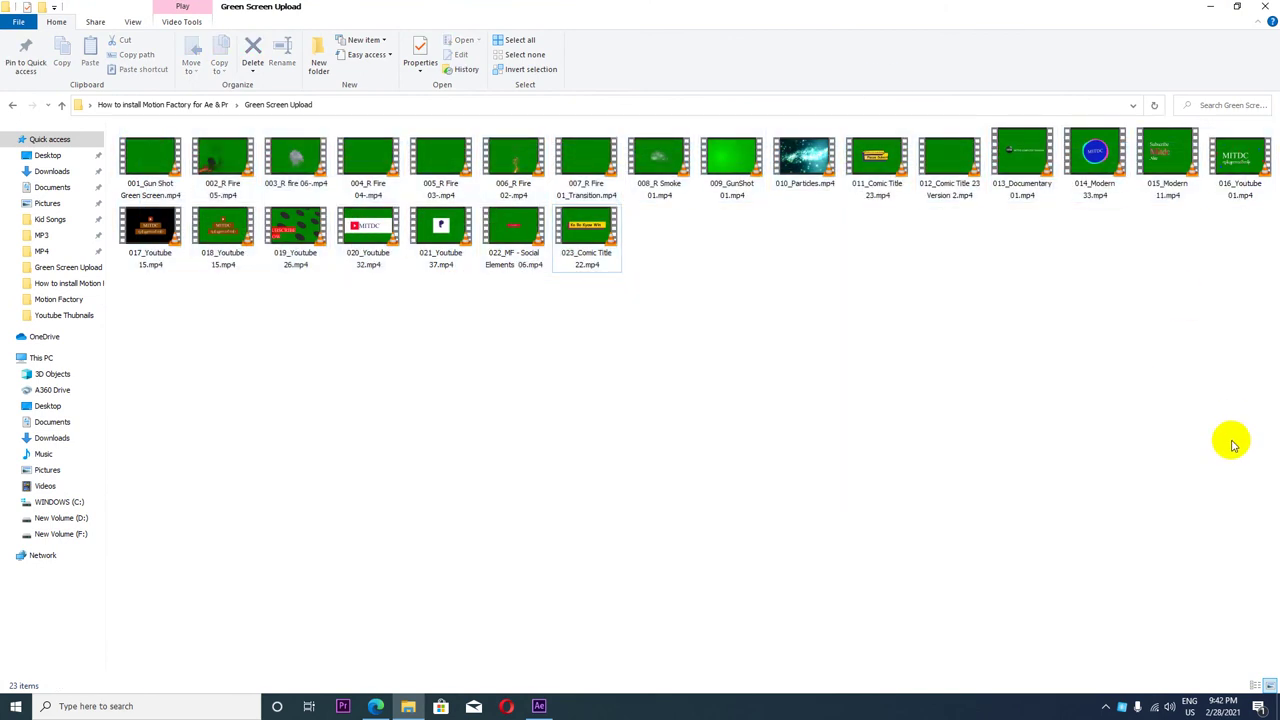
- Close the folder window, move the How to install Motion Factory folder mid-desktop, and refresh
{"action": "left_click", "coordinate": [1264, 7]}
{"action": "mouse_move", "coordinate": [623, 243]}
{"action": "left_mouse_down"}
{"action": "mouse_move", "coordinate": [783, 235]}
{"action": "mouse_move", "coordinate": [531, 285]}
{"action": "left_mouse_up"}
{"action": "right_click", "coordinate": [654, 266]}
{"action": "left_click", "coordinate": [677, 300]}
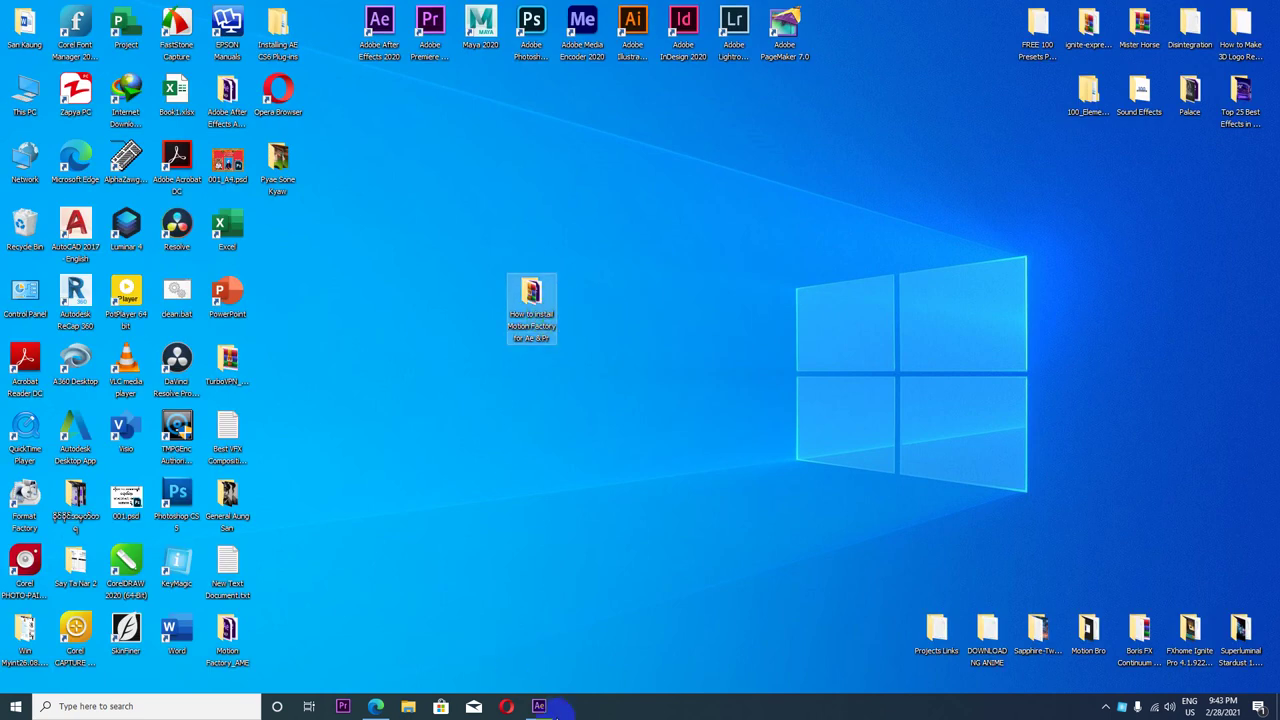
- Restore After Effects, float the Motion Factory panel as a window, and go back to Local Files
{"action": "left_click", "coordinate": [539, 706]}
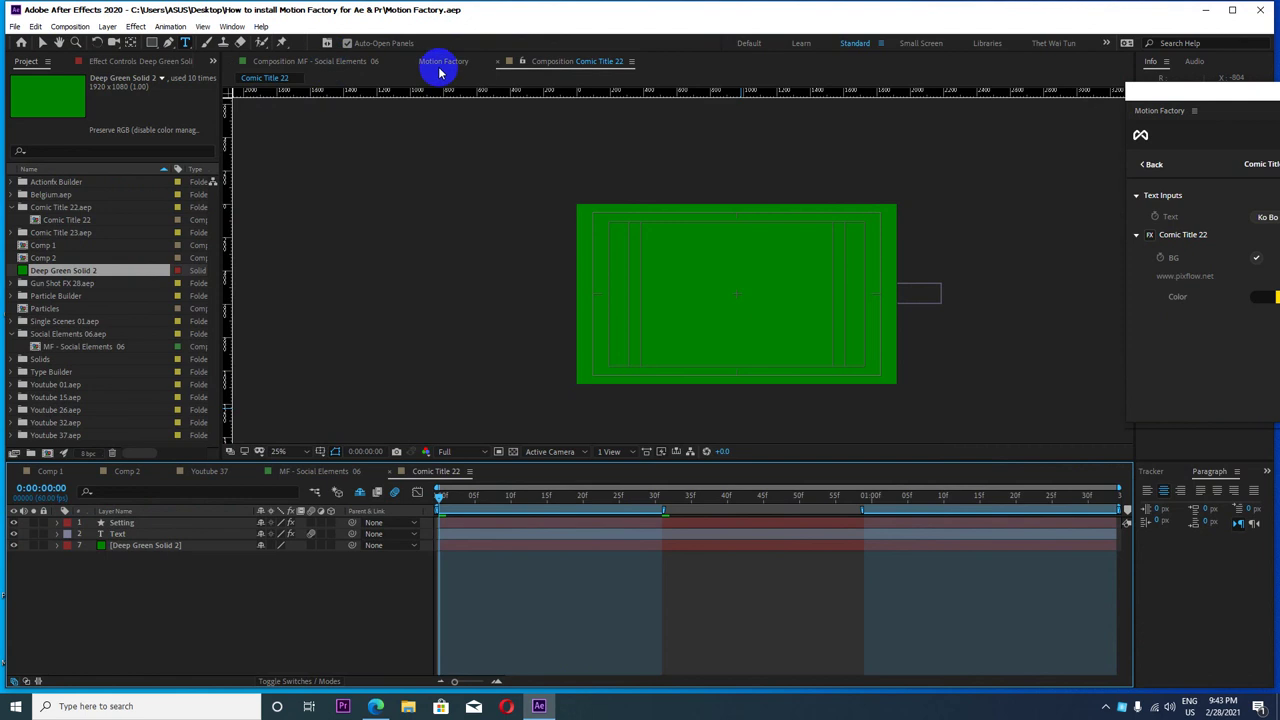
{"action": "left_click", "coordinate": [439, 66]}
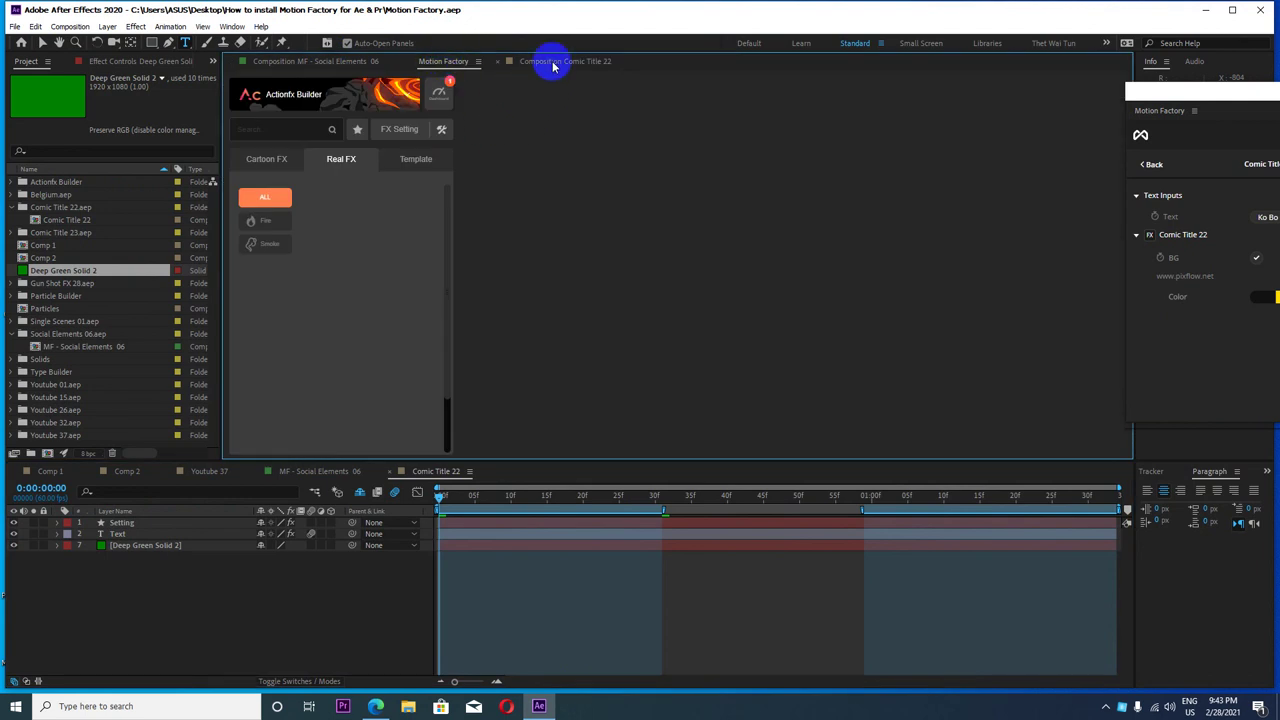
{"action": "left_click", "coordinate": [553, 63]}
{"action": "left_click", "coordinate": [455, 63]}
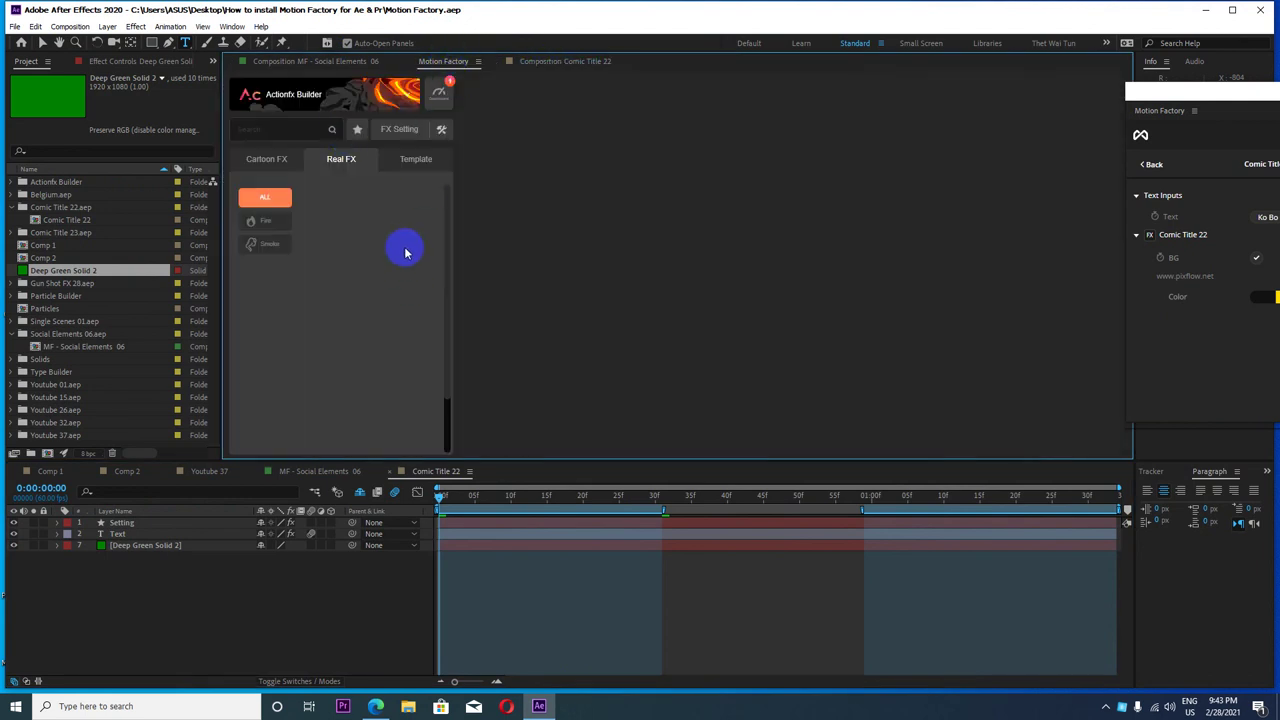
{"action": "left_click", "coordinate": [349, 94]}
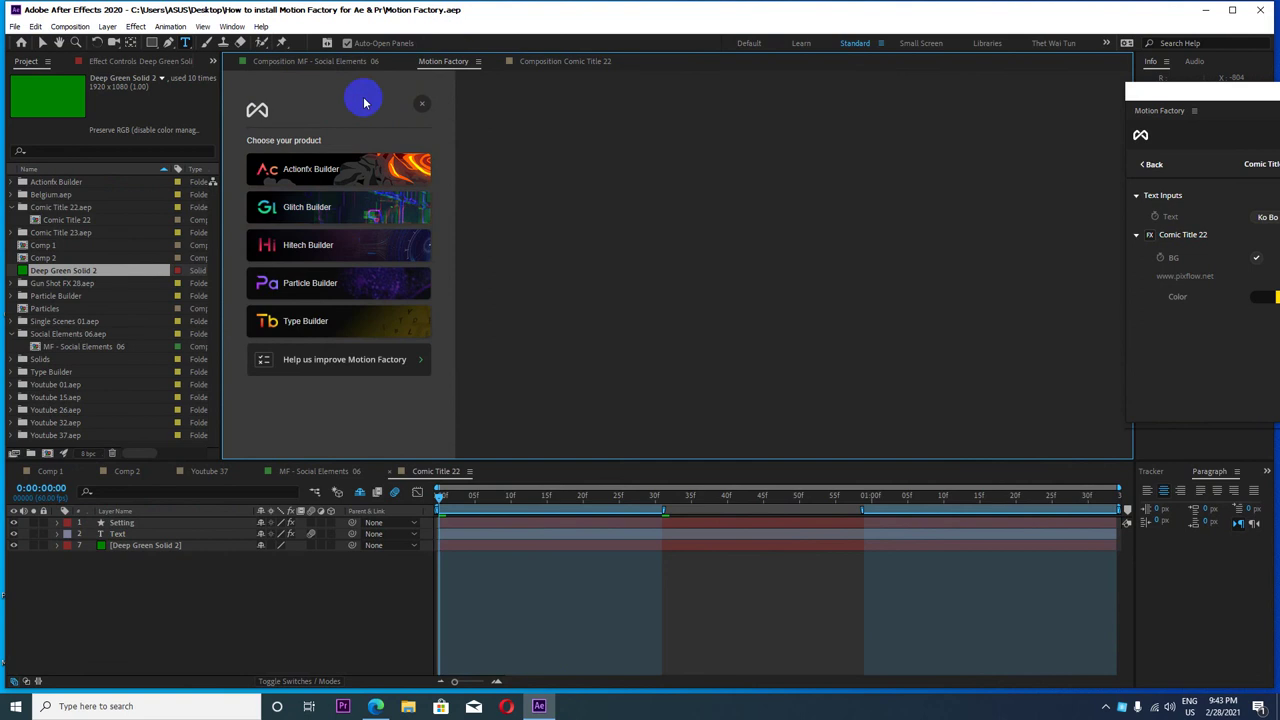
{"action": "left_click_drag", "start_coordinate": [1159, 110], "coordinate": [810, 137]}
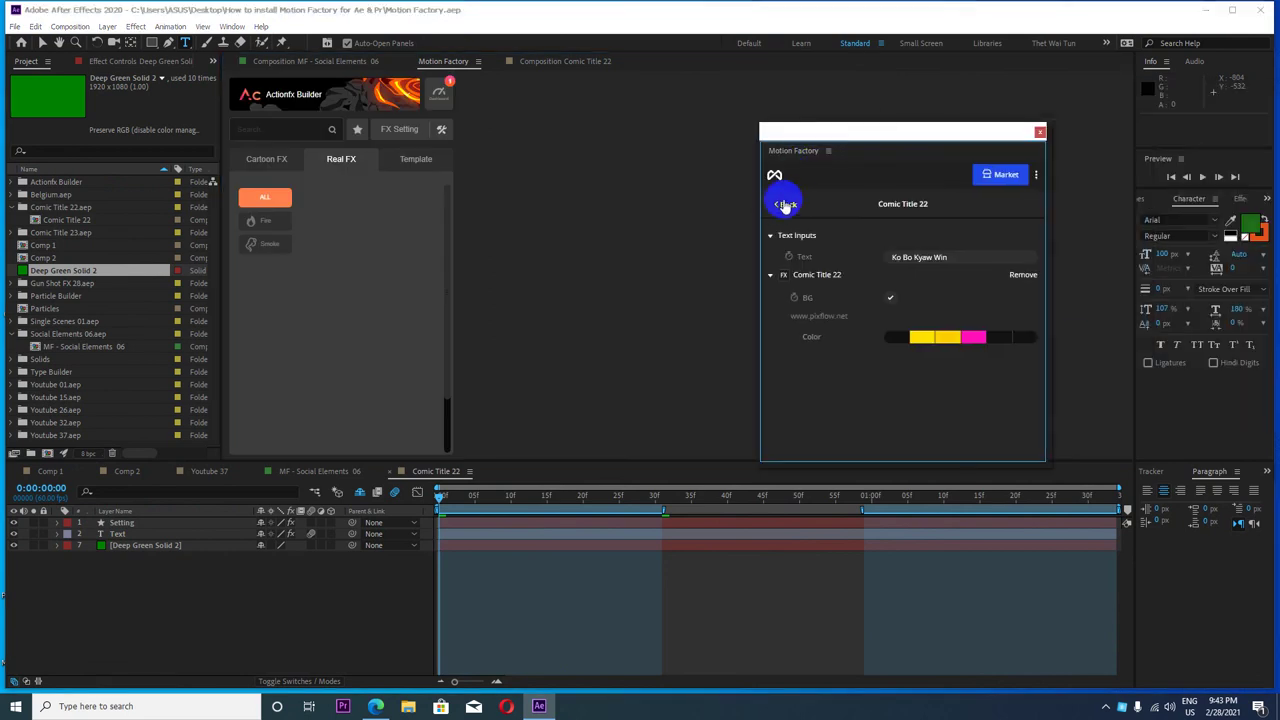
{"action": "left_click", "coordinate": [786, 205]}
{"action": "left_click", "coordinate": [771, 208]}
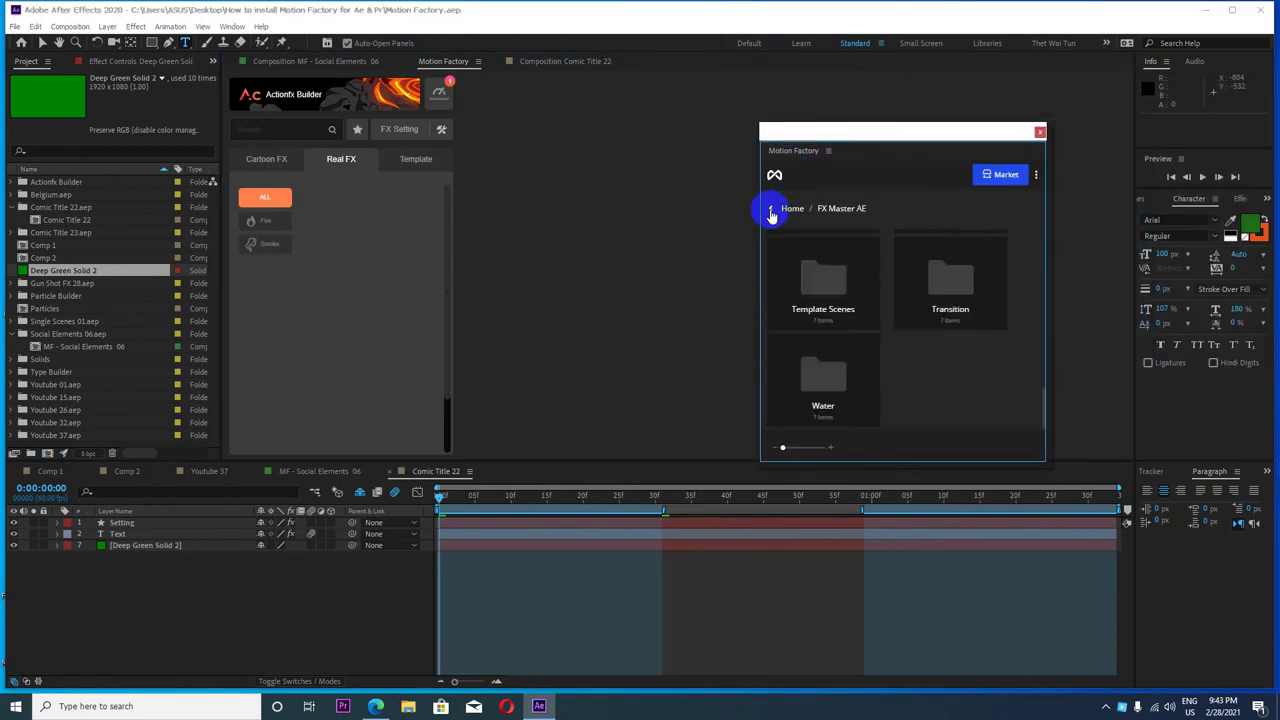
{"action": "scroll", "coordinate": [890, 315], "scroll_direction": "up", "scroll_amount": 3}
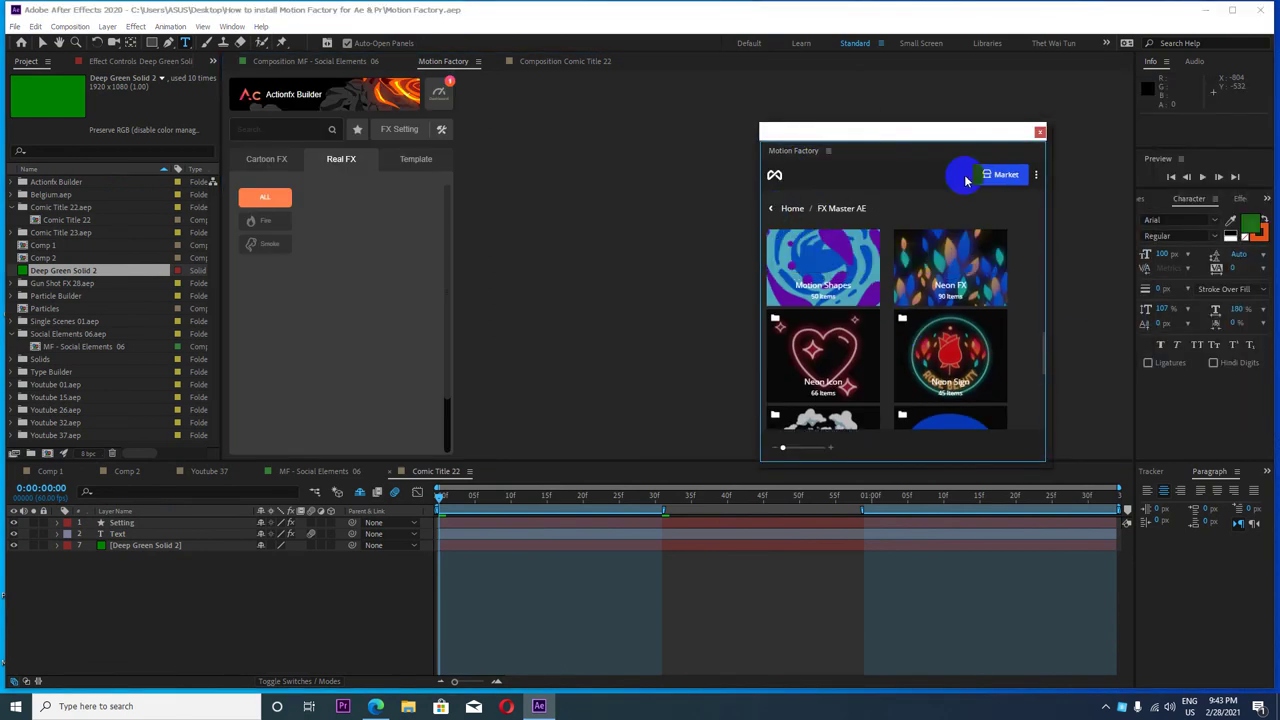
{"action": "mouse_move", "coordinate": [965, 175]}
{"action": "left_mouse_down"}
{"action": "mouse_move", "coordinate": [1062, 240]}
{"action": "mouse_move", "coordinate": [1140, 240]}
{"action": "left_mouse_up"}
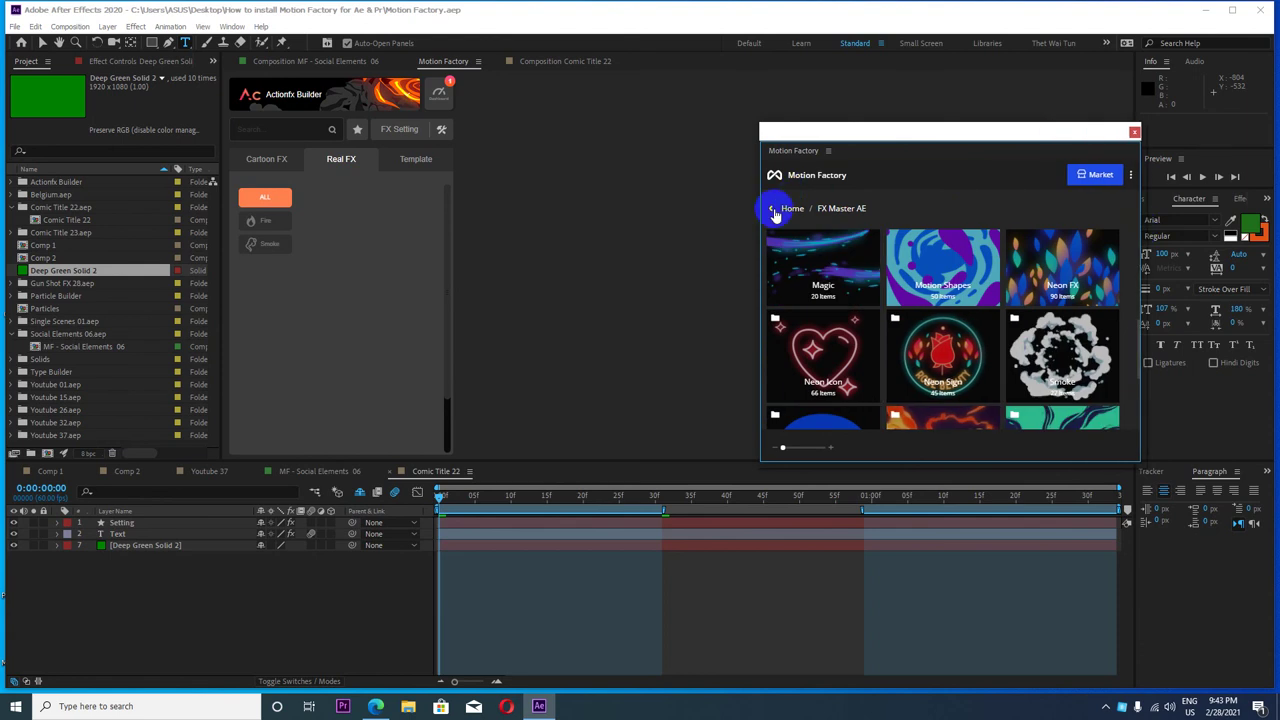
{"action": "left_click", "coordinate": [773, 210]}
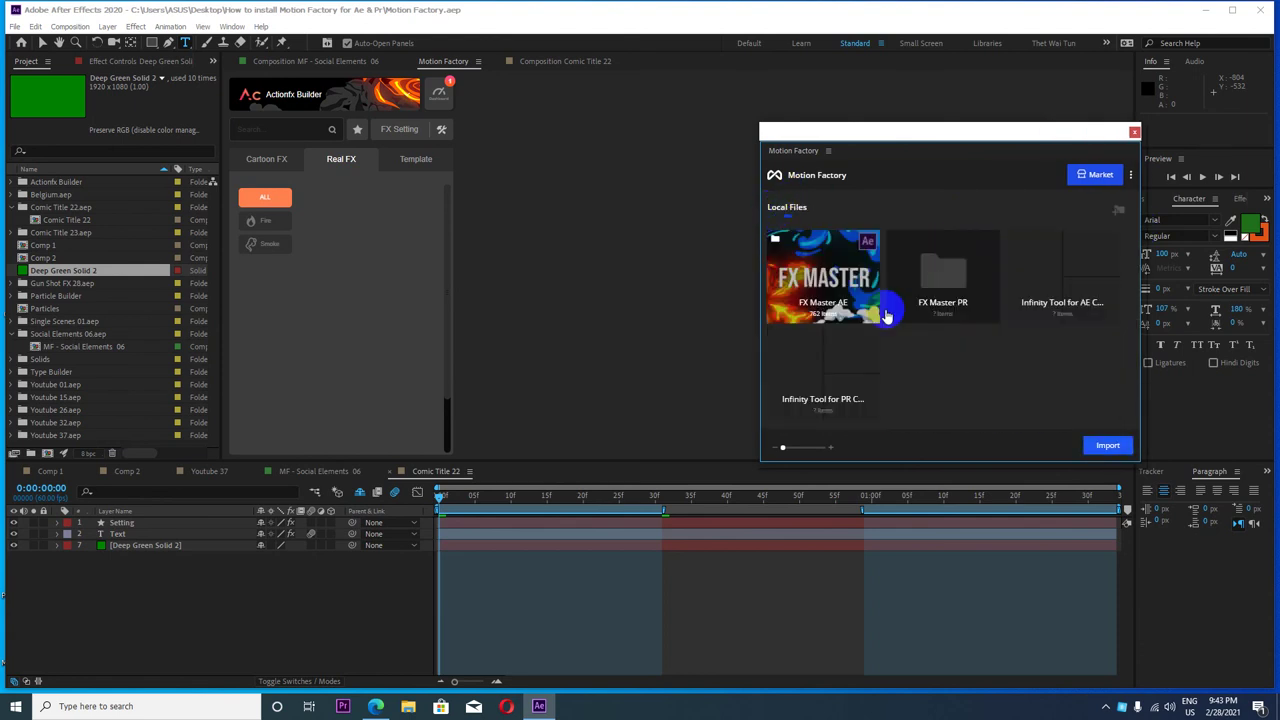
- Browse the World Flags collection in the Infinity Tool for AE CC2019 library, then go back
{"action": "left_click", "coordinate": [1070, 277]}
{"action": "scroll", "coordinate": [1040, 300], "scroll_direction": "down", "scroll_amount": 2}
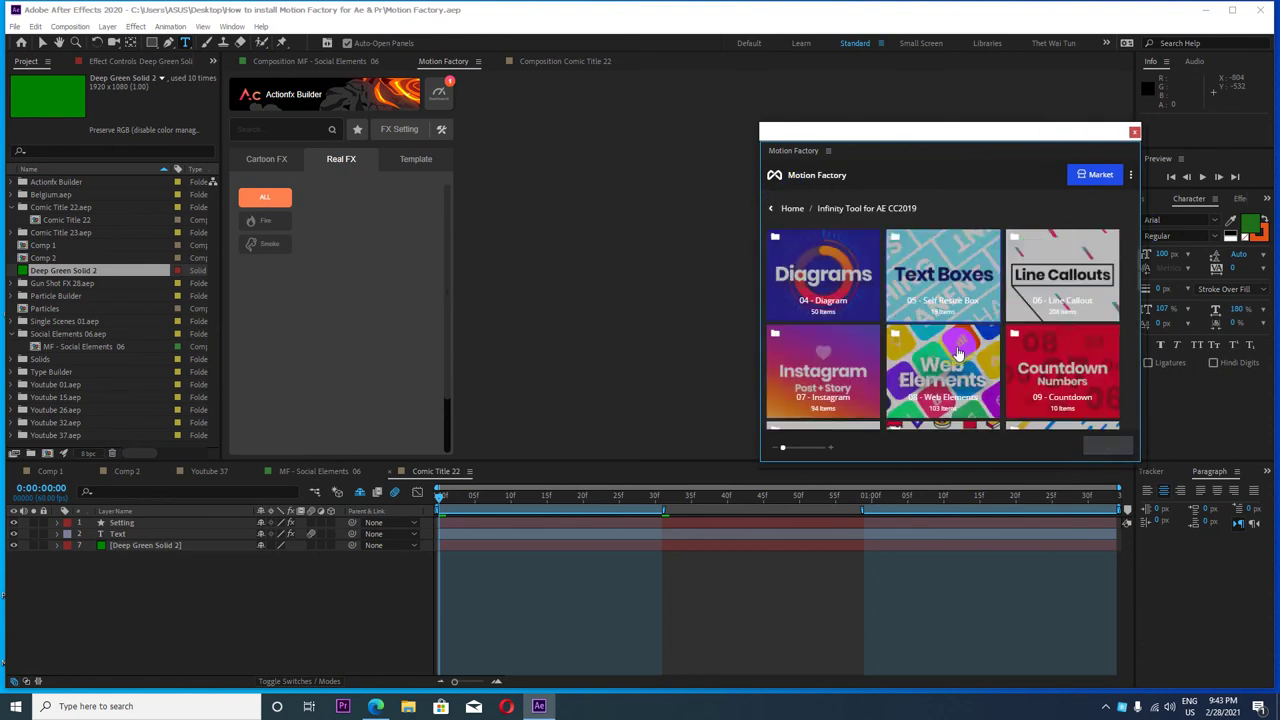
{"action": "scroll", "coordinate": [1000, 320], "scroll_direction": "down", "scroll_amount": 2}
{"action": "scroll", "coordinate": [958, 350], "scroll_direction": "down", "scroll_amount": 2}
{"action": "scroll", "coordinate": [958, 350], "scroll_direction": "down", "scroll_amount": 2}
{"action": "scroll", "coordinate": [965, 347], "scroll_direction": "down", "scroll_amount": 2}
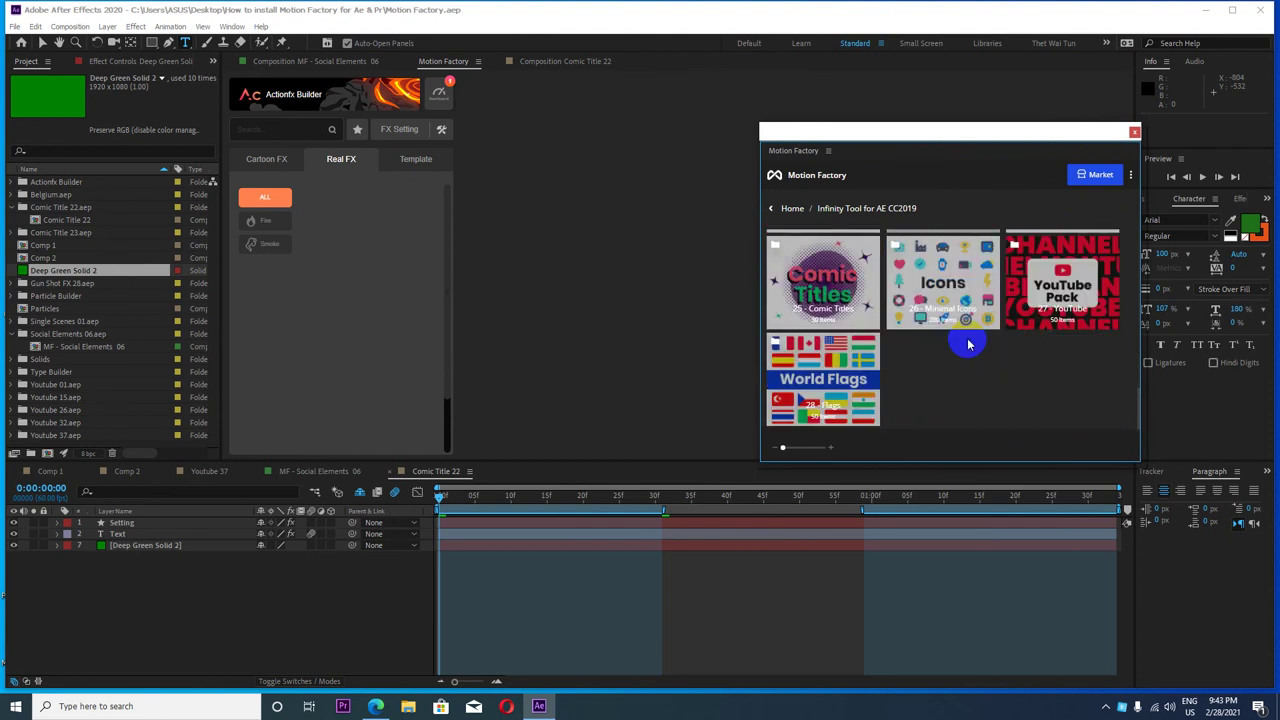
{"action": "left_click", "coordinate": [836, 380]}
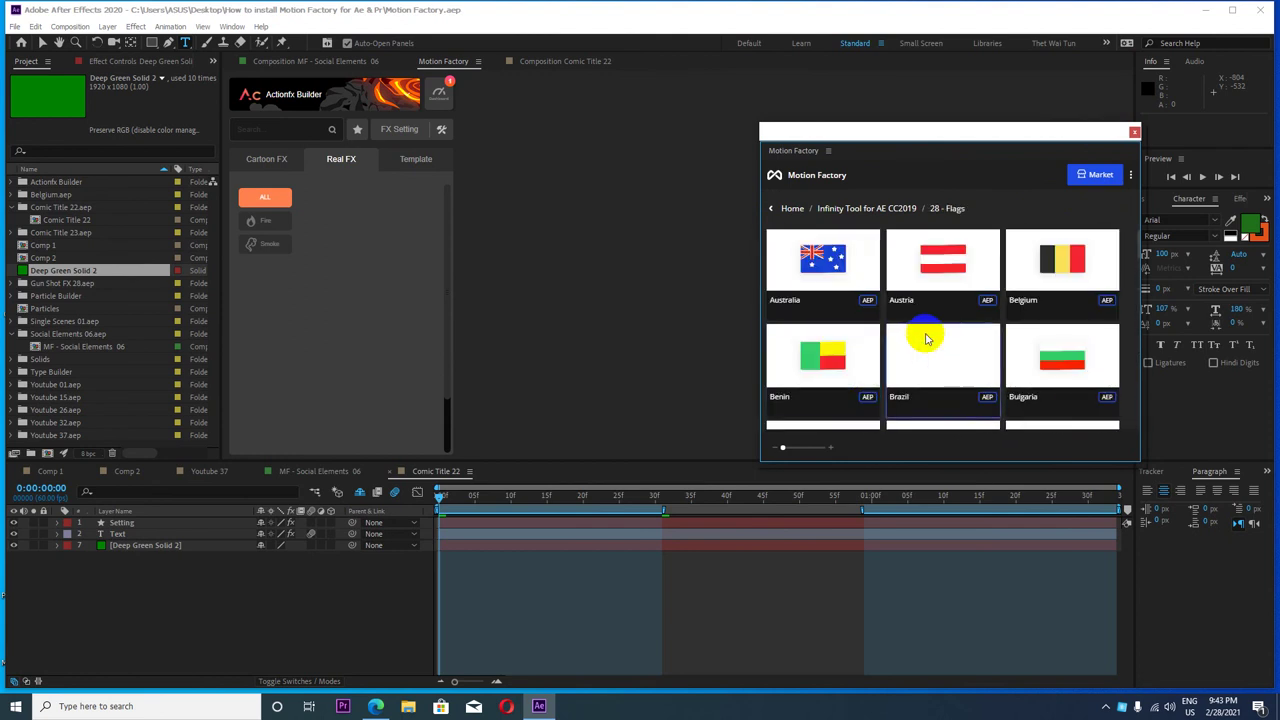
{"action": "scroll", "coordinate": [923, 337], "scroll_direction": "down", "scroll_amount": 2}
{"action": "scroll", "coordinate": [929, 340], "scroll_direction": "down", "scroll_amount": 1}
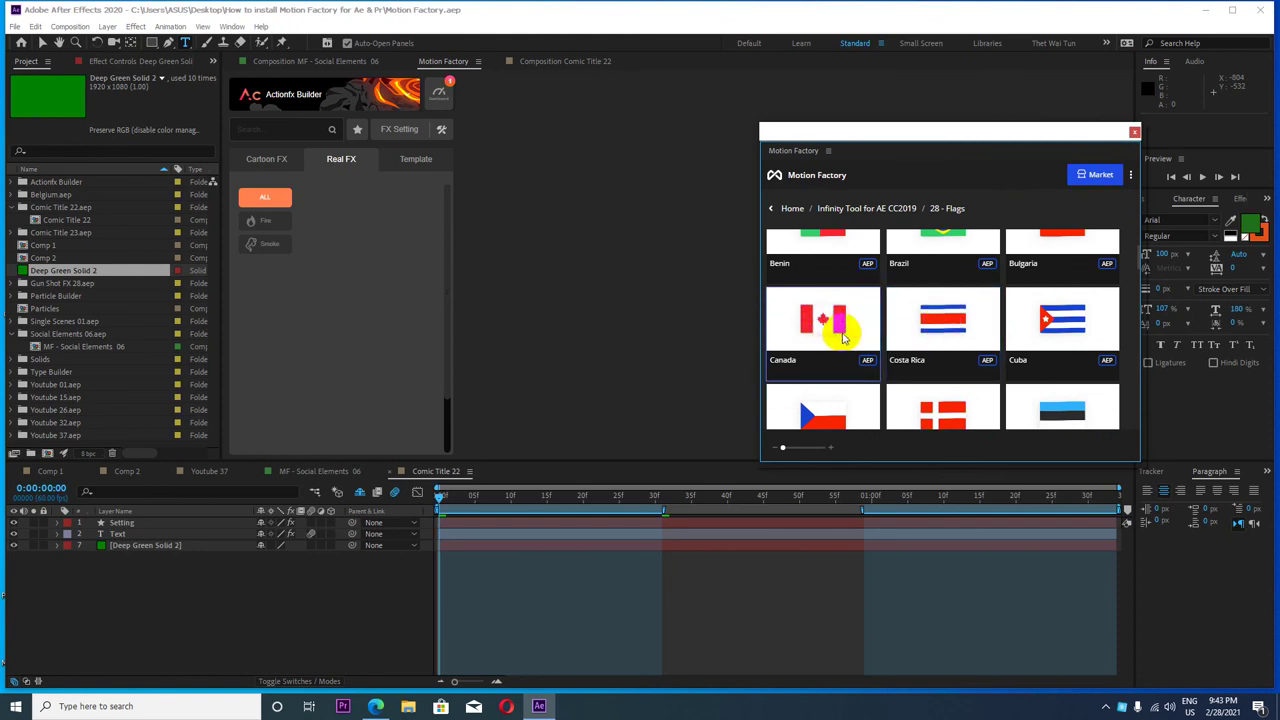
{"action": "scroll", "coordinate": [905, 337], "scroll_direction": "down", "scroll_amount": 3}
{"action": "scroll", "coordinate": [907, 335], "scroll_direction": "down", "scroll_amount": 1}
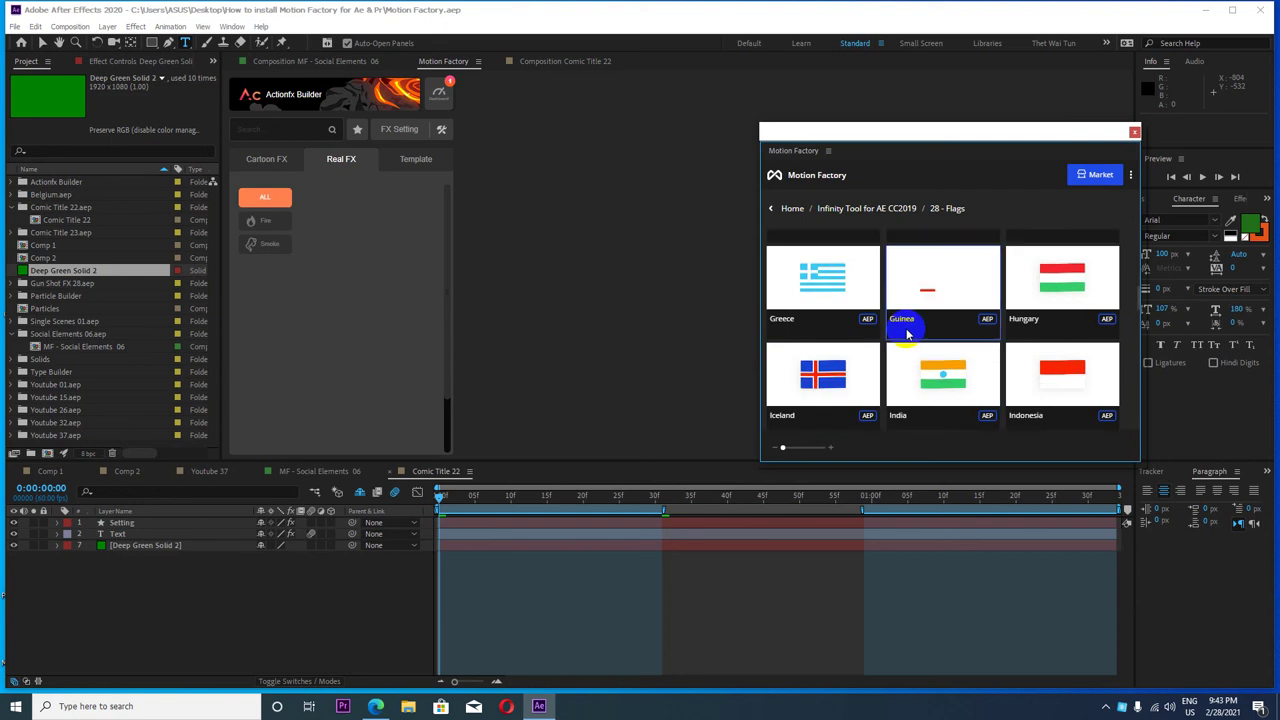
{"action": "scroll", "coordinate": [910, 340], "scroll_direction": "down", "scroll_amount": 1}
{"action": "scroll", "coordinate": [917, 347], "scroll_direction": "down", "scroll_amount": 1}
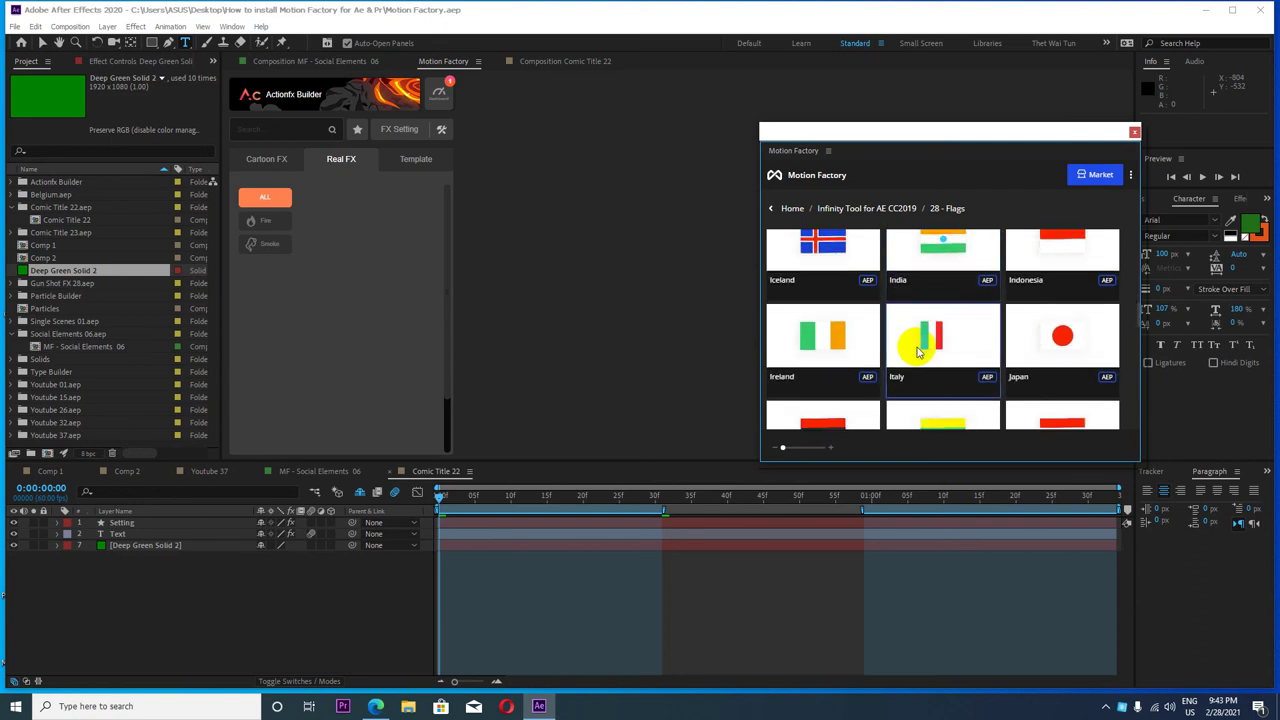
{"action": "scroll", "coordinate": [915, 350], "scroll_direction": "down", "scroll_amount": 1}
{"action": "scroll", "coordinate": [935, 345], "scroll_direction": "down", "scroll_amount": 1}
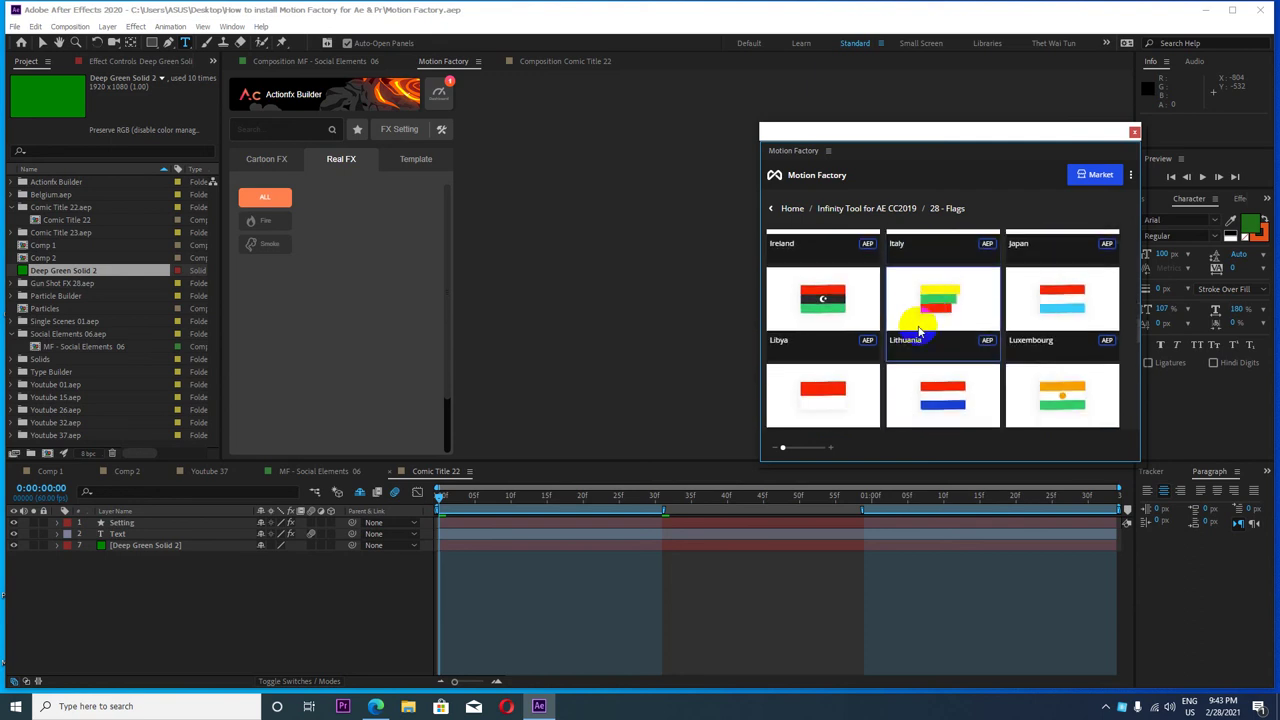
{"action": "left_click", "coordinate": [772, 212]}
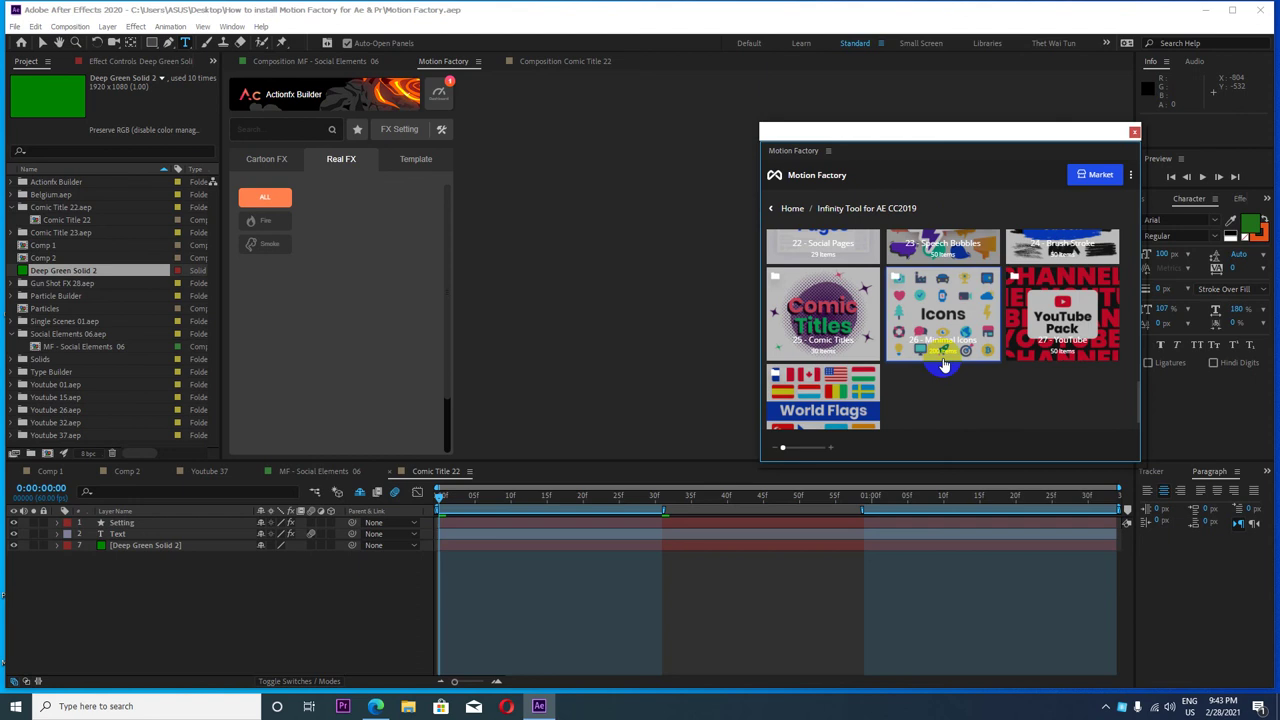
- Open 26 - Minimal Icons > Color Icon and scroll through the icons from Arrow to Woman
{"action": "left_click", "coordinate": [948, 358]}
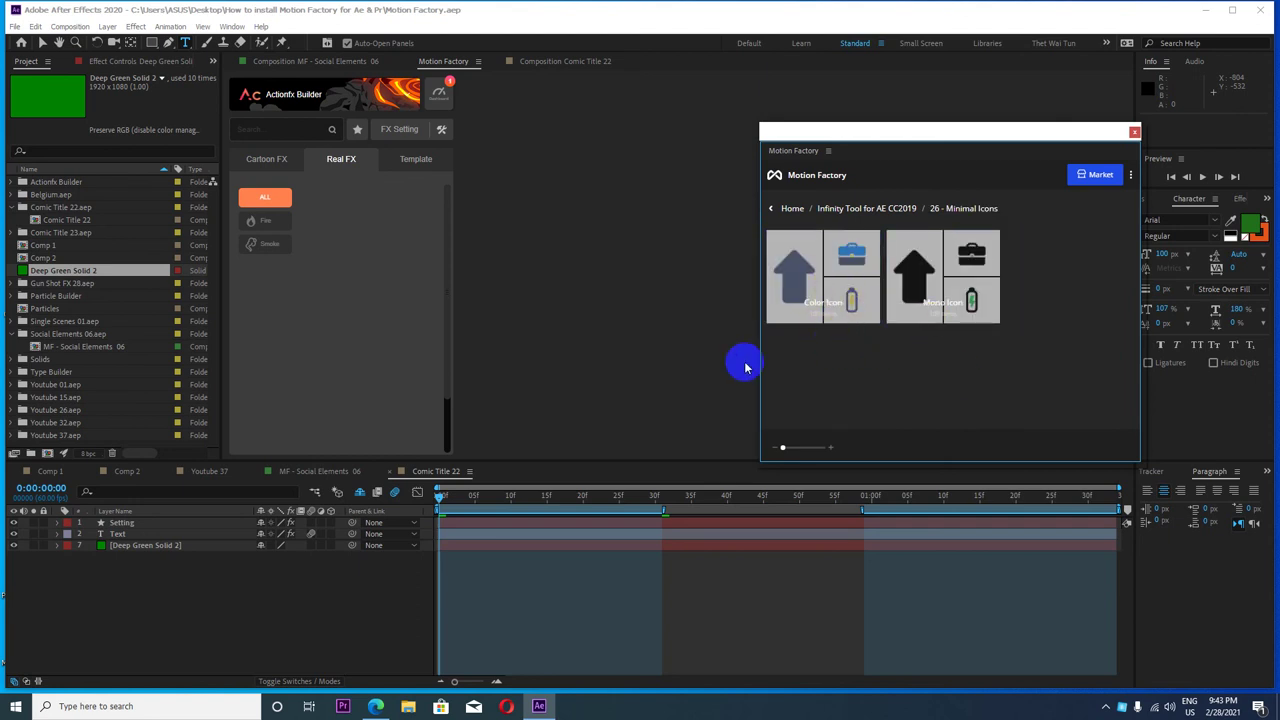
{"action": "left_click", "coordinate": [830, 278]}
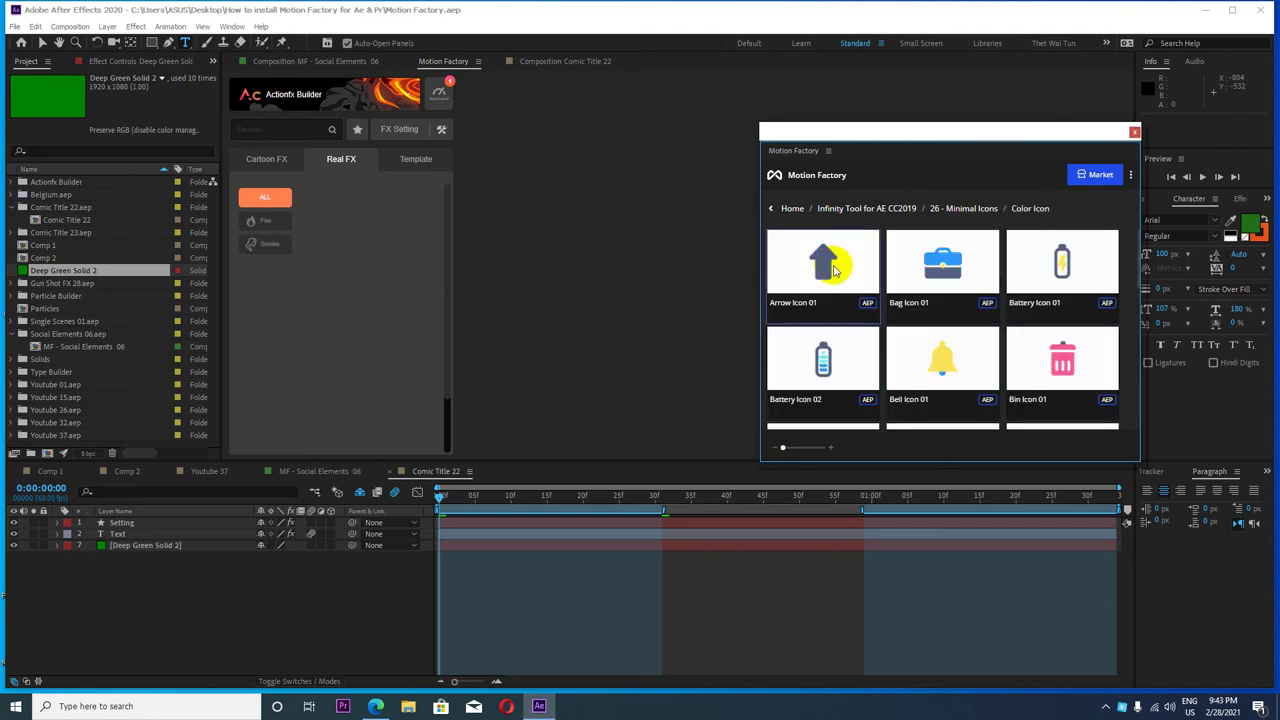
{"action": "scroll", "coordinate": [909, 364], "scroll_direction": "down", "scroll_amount": 1}
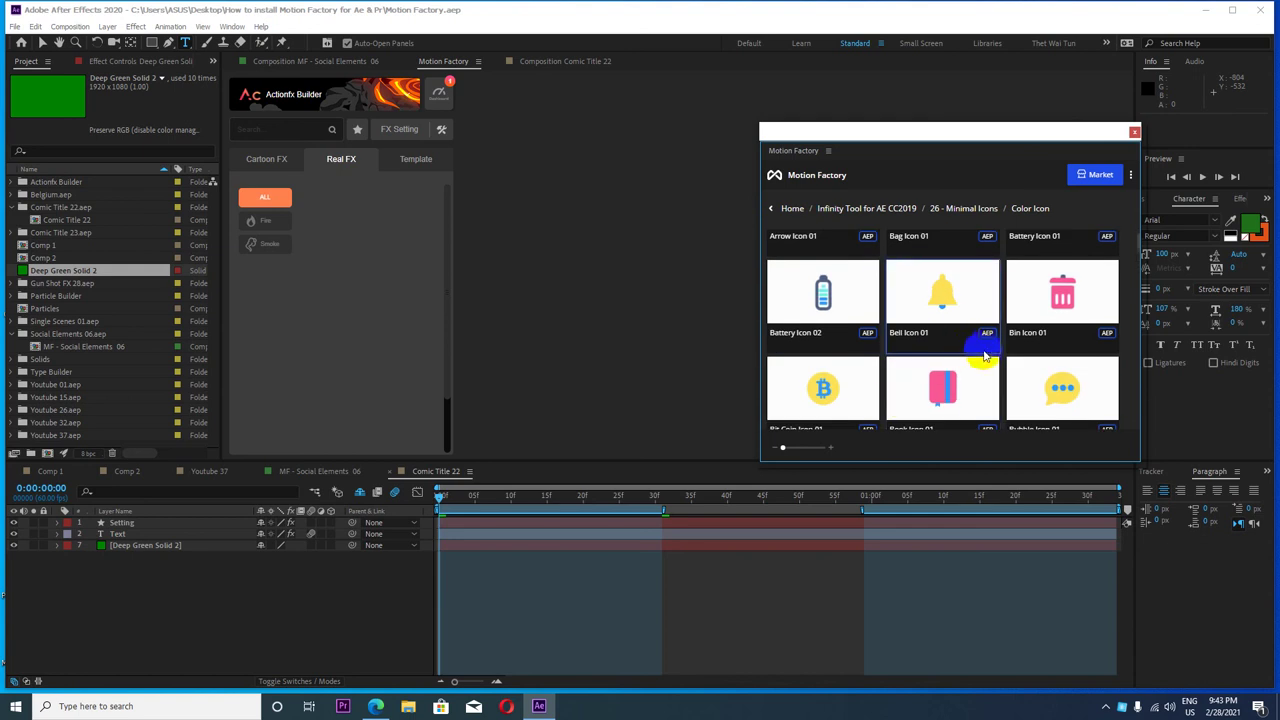
{"action": "scroll", "coordinate": [984, 360], "scroll_direction": "down", "scroll_amount": 1}
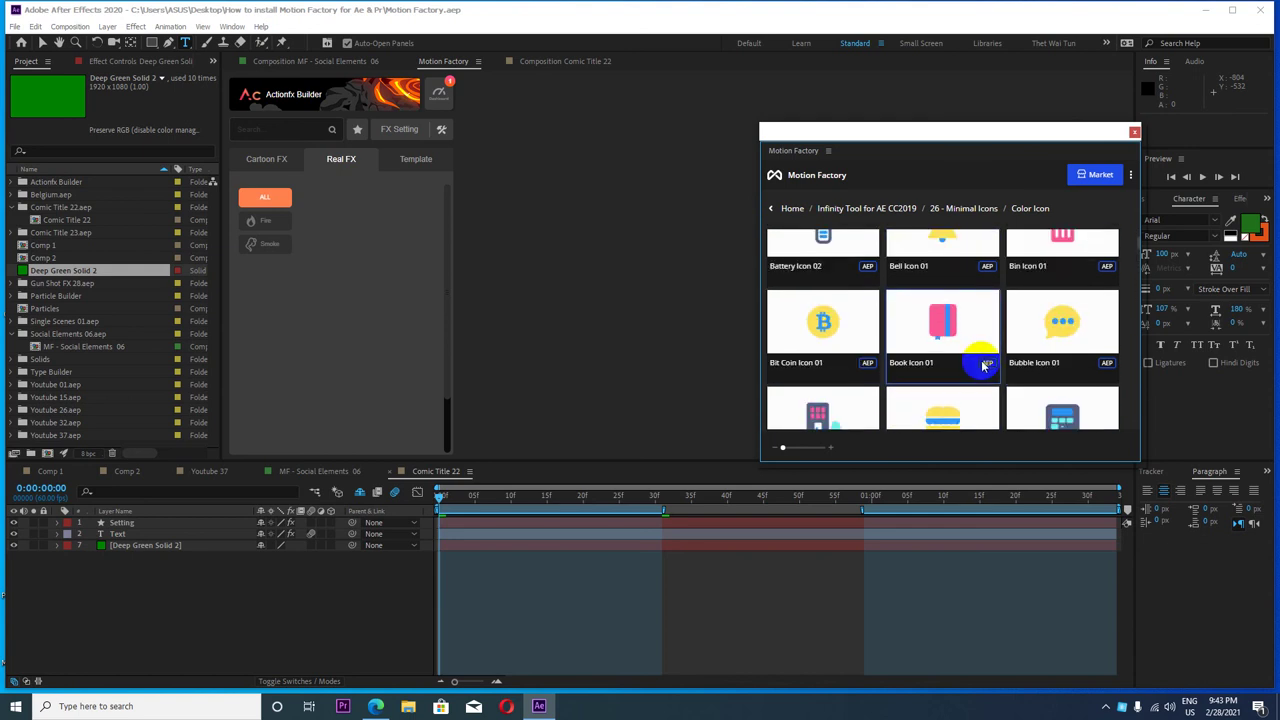
{"action": "scroll", "coordinate": [930, 360], "scroll_direction": "down", "scroll_amount": 1}
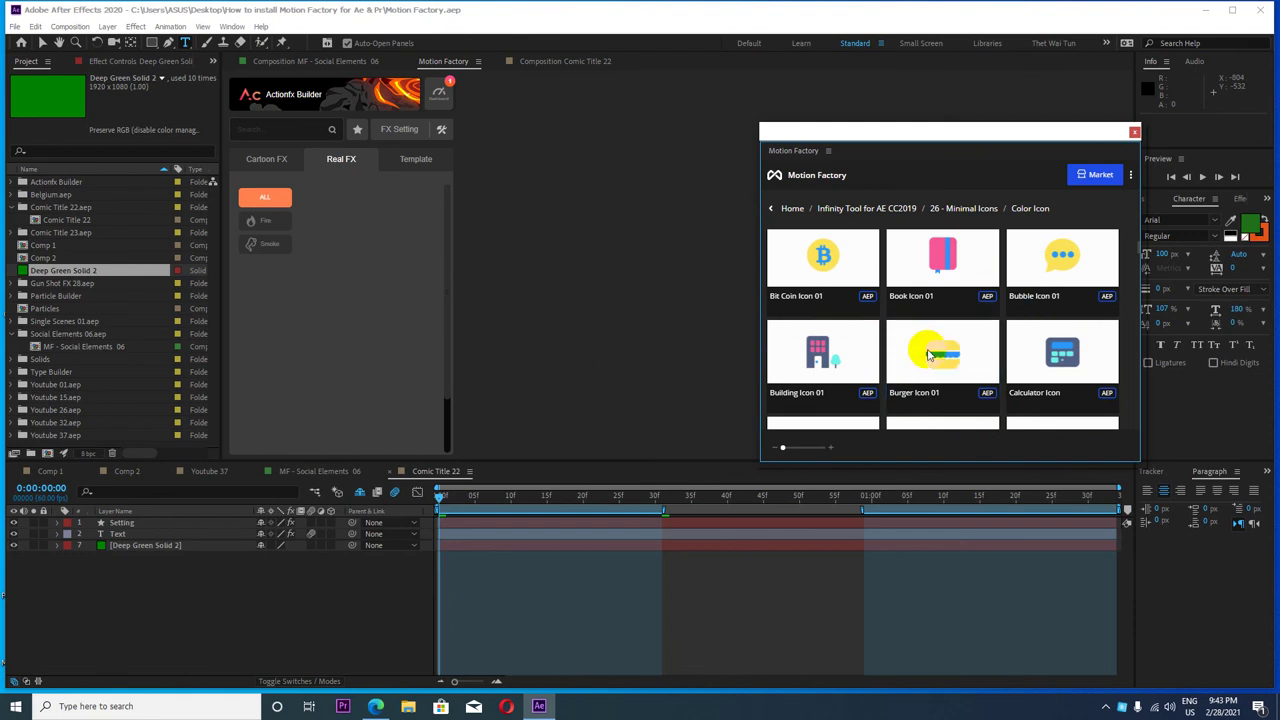
{"action": "scroll", "coordinate": [955, 350], "scroll_direction": "down", "scroll_amount": 3}
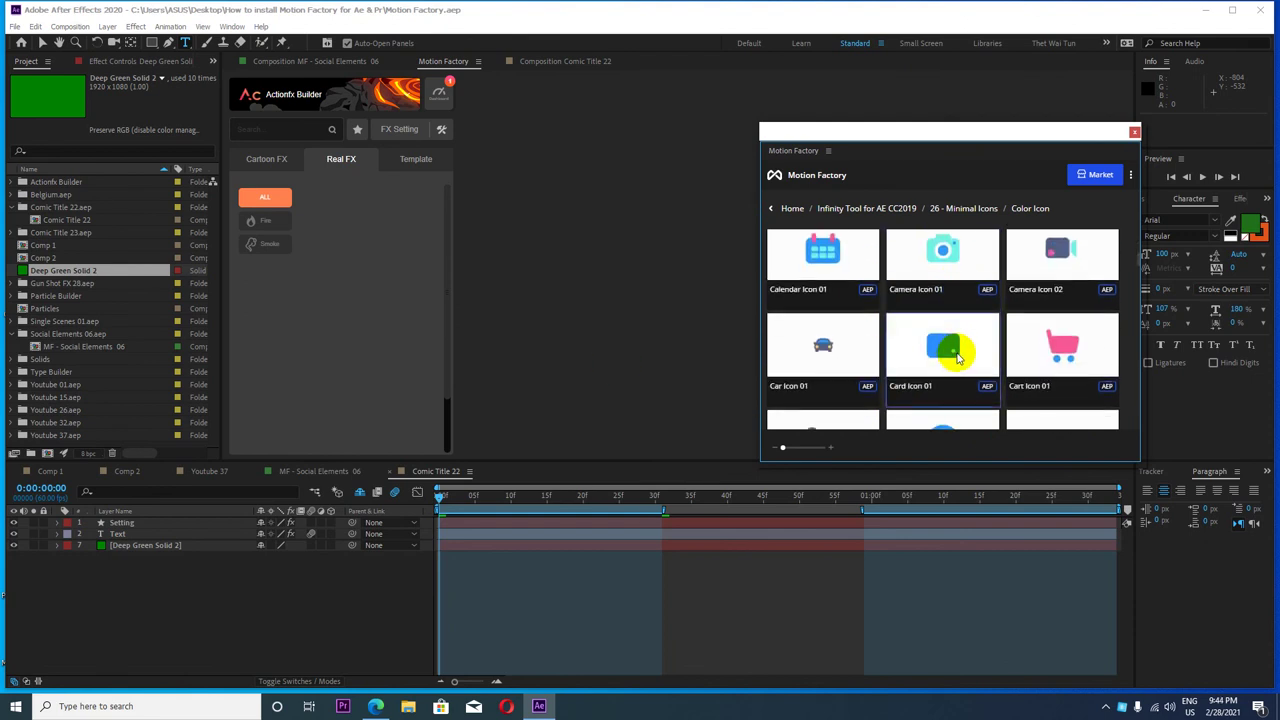
{"action": "scroll", "coordinate": [958, 360], "scroll_direction": "down", "scroll_amount": 3}
{"action": "scroll", "coordinate": [950, 358], "scroll_direction": "down", "scroll_amount": 3}
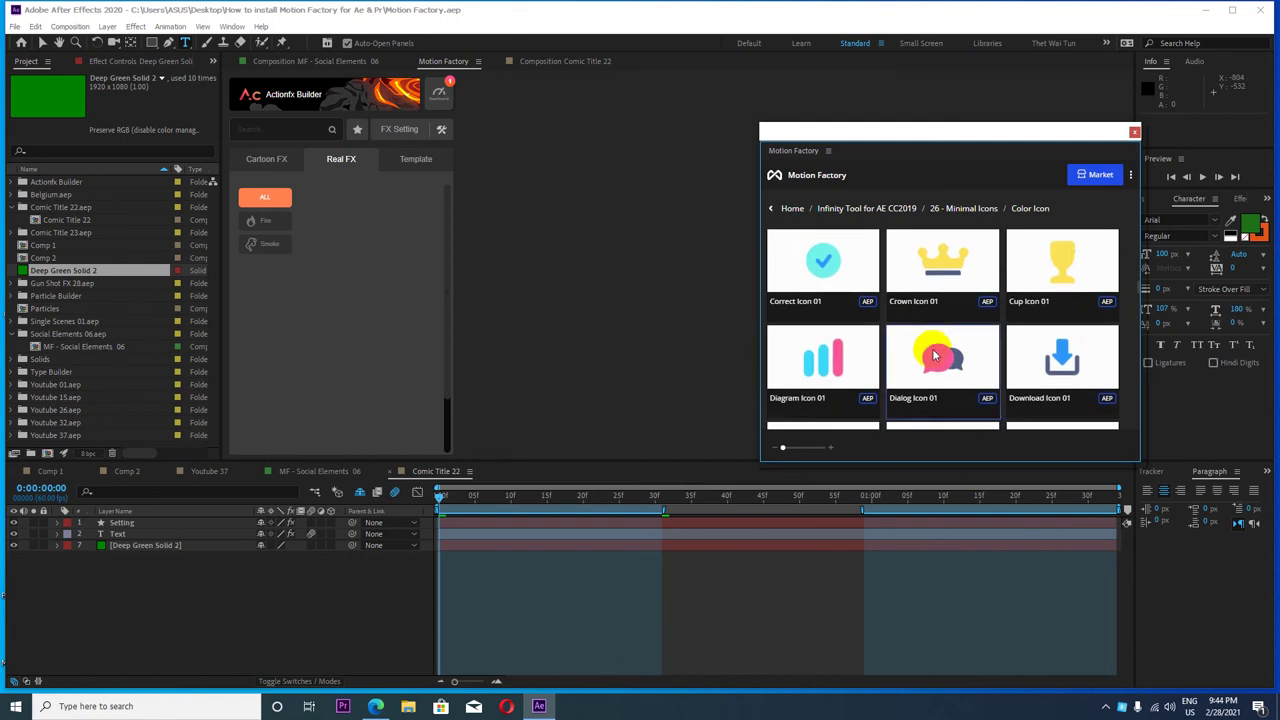
{"action": "scroll", "coordinate": [935, 355], "scroll_direction": "down", "scroll_amount": 3}
{"action": "scroll", "coordinate": [935, 355], "scroll_direction": "down", "scroll_amount": 2}
{"action": "scroll", "coordinate": [938, 355], "scroll_direction": "down", "scroll_amount": 2}
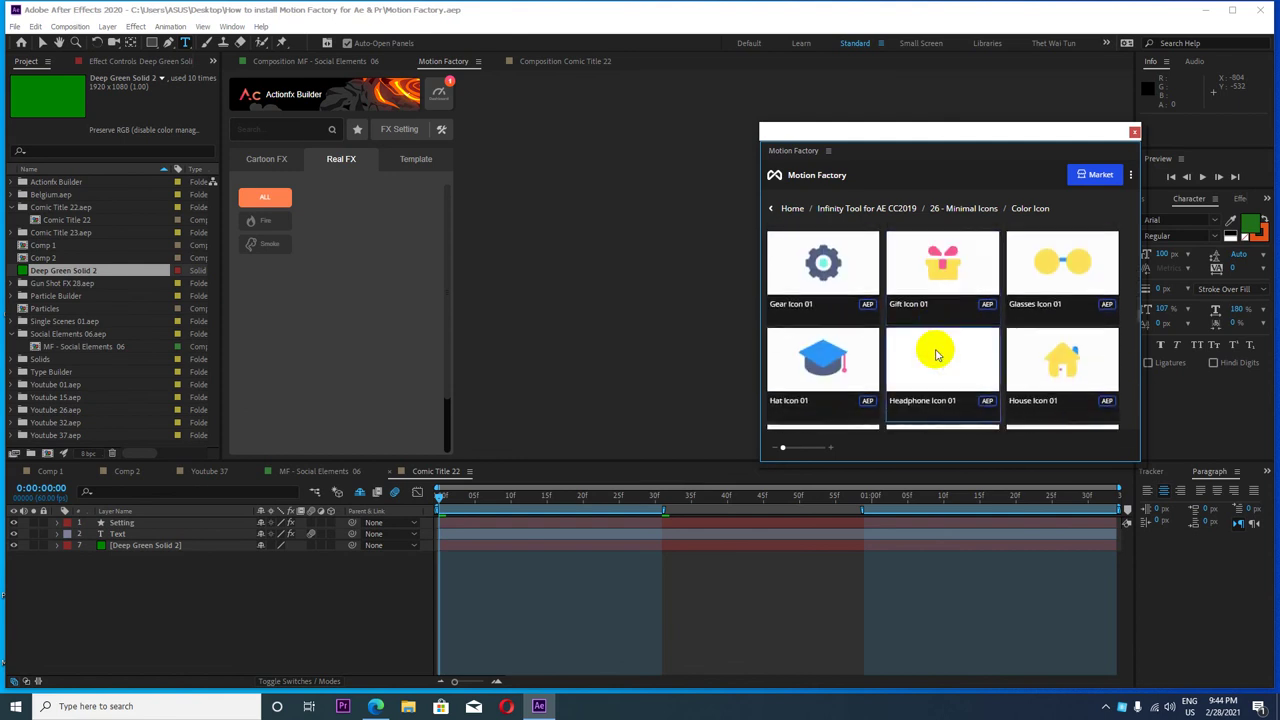
{"action": "scroll", "coordinate": [942, 355], "scroll_direction": "down", "scroll_amount": 2}
{"action": "scroll", "coordinate": [942, 350], "scroll_direction": "down", "scroll_amount": 2}
{"action": "scroll", "coordinate": [940, 348], "scroll_direction": "down", "scroll_amount": 2}
{"action": "scroll", "coordinate": [936, 345], "scroll_direction": "down", "scroll_amount": 2}
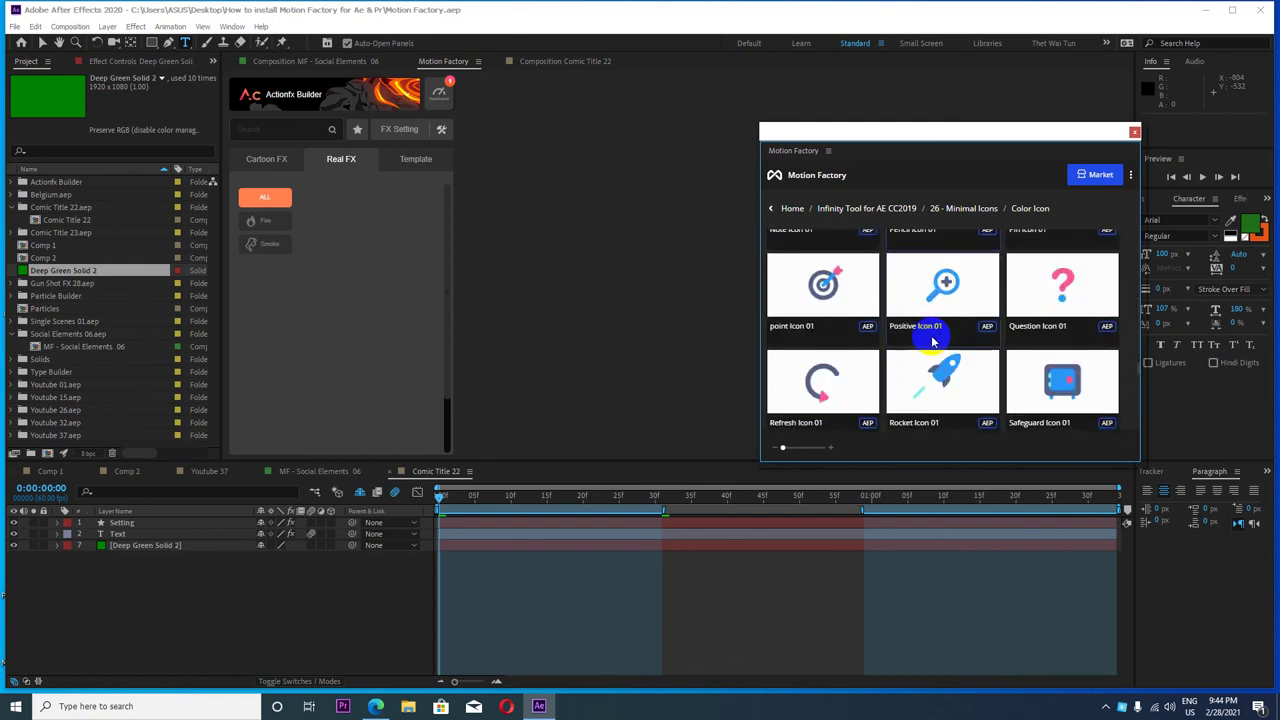
{"action": "scroll", "coordinate": [932, 342], "scroll_direction": "down", "scroll_amount": 2}
{"action": "scroll", "coordinate": [932, 342], "scroll_direction": "down", "scroll_amount": 2}
{"action": "scroll", "coordinate": [932, 343], "scroll_direction": "down", "scroll_amount": 2}
{"action": "scroll", "coordinate": [932, 343], "scroll_direction": "down", "scroll_amount": 2}
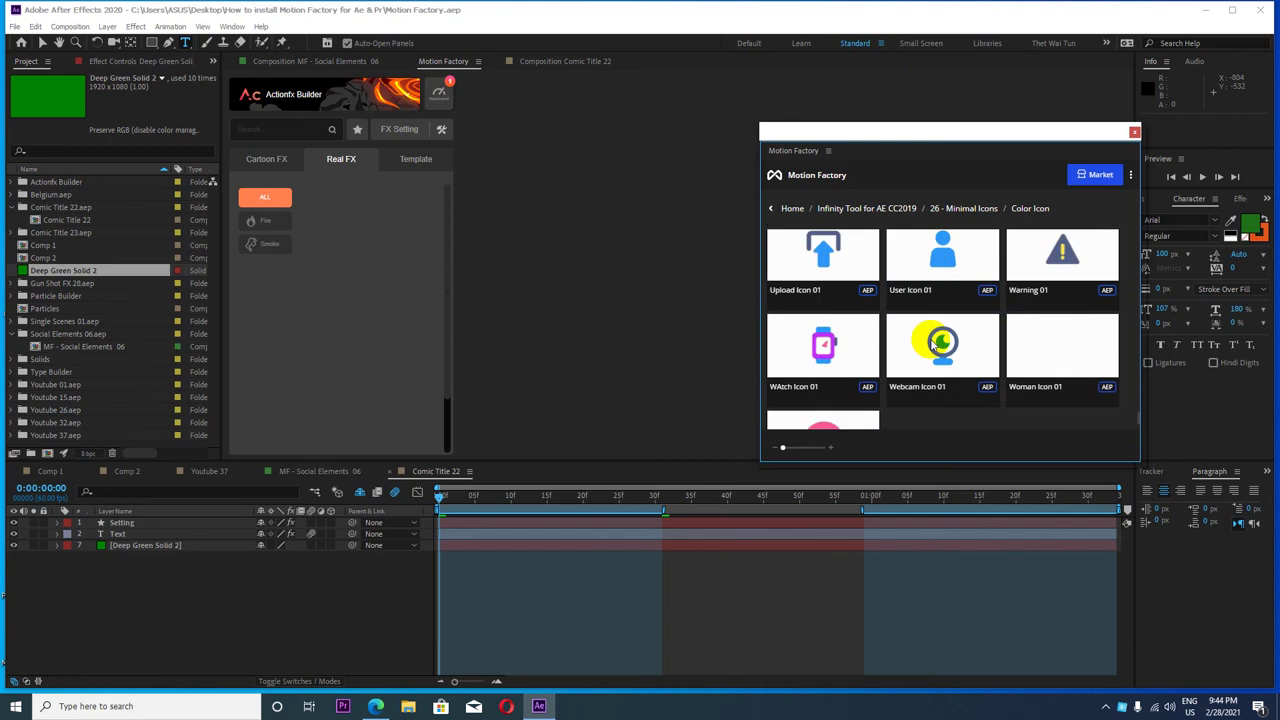
{"action": "scroll", "coordinate": [932, 344], "scroll_direction": "down", "scroll_amount": 1}
{"action": "scroll", "coordinate": [932, 344], "scroll_direction": "up", "scroll_amount": 1}
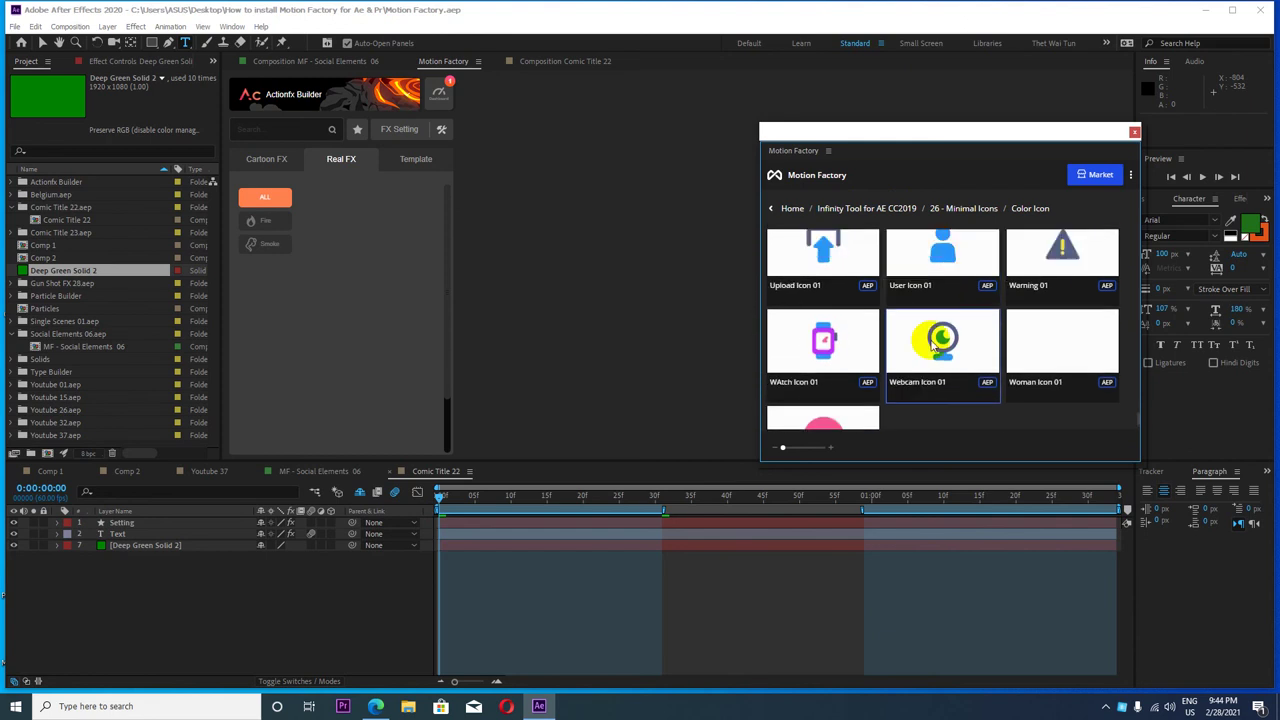
{"action": "scroll", "coordinate": [932, 344], "scroll_direction": "up", "scroll_amount": 2}
{"action": "scroll", "coordinate": [932, 344], "scroll_direction": "up", "scroll_amount": 2}
{"action": "scroll", "coordinate": [932, 344], "scroll_direction": "up", "scroll_amount": 2}
{"action": "scroll", "coordinate": [925, 338], "scroll_direction": "up", "scroll_amount": 2}
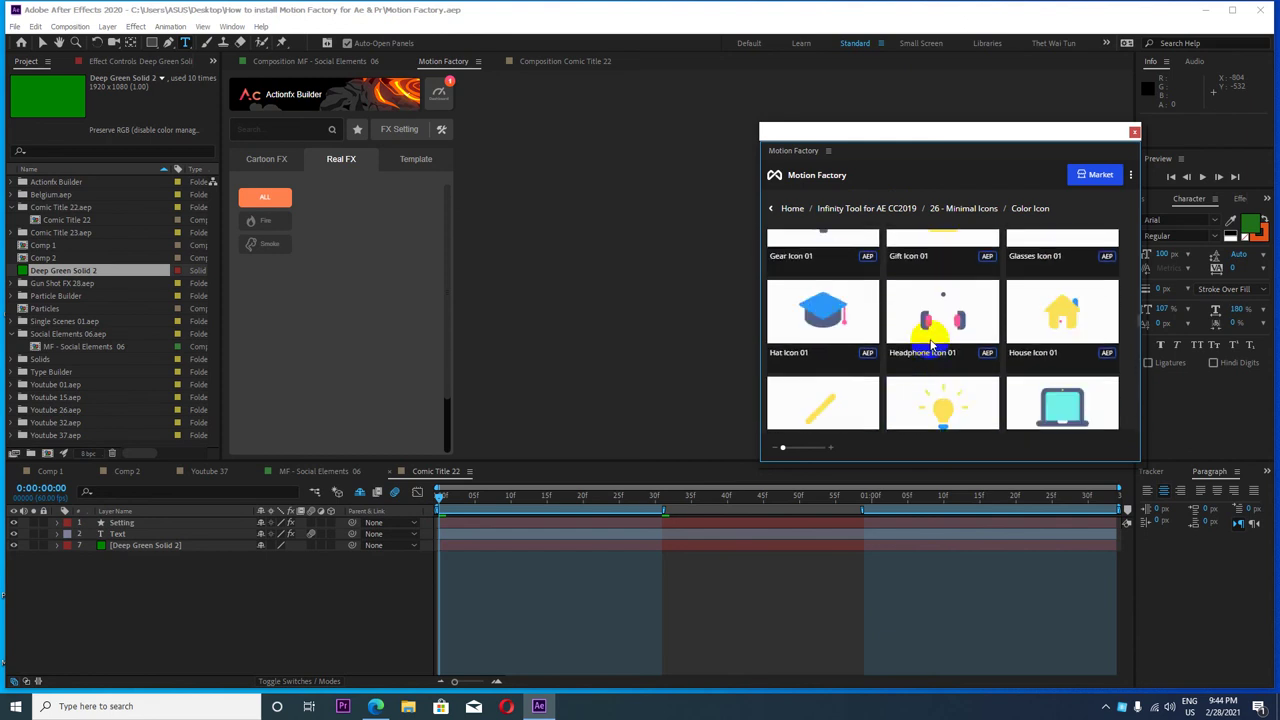
{"action": "scroll", "coordinate": [920, 334], "scroll_direction": "up", "scroll_amount": 2}
{"action": "scroll", "coordinate": [920, 334], "scroll_direction": "up", "scroll_amount": 2}
{"action": "scroll", "coordinate": [900, 310], "scroll_direction": "up", "scroll_amount": 2}
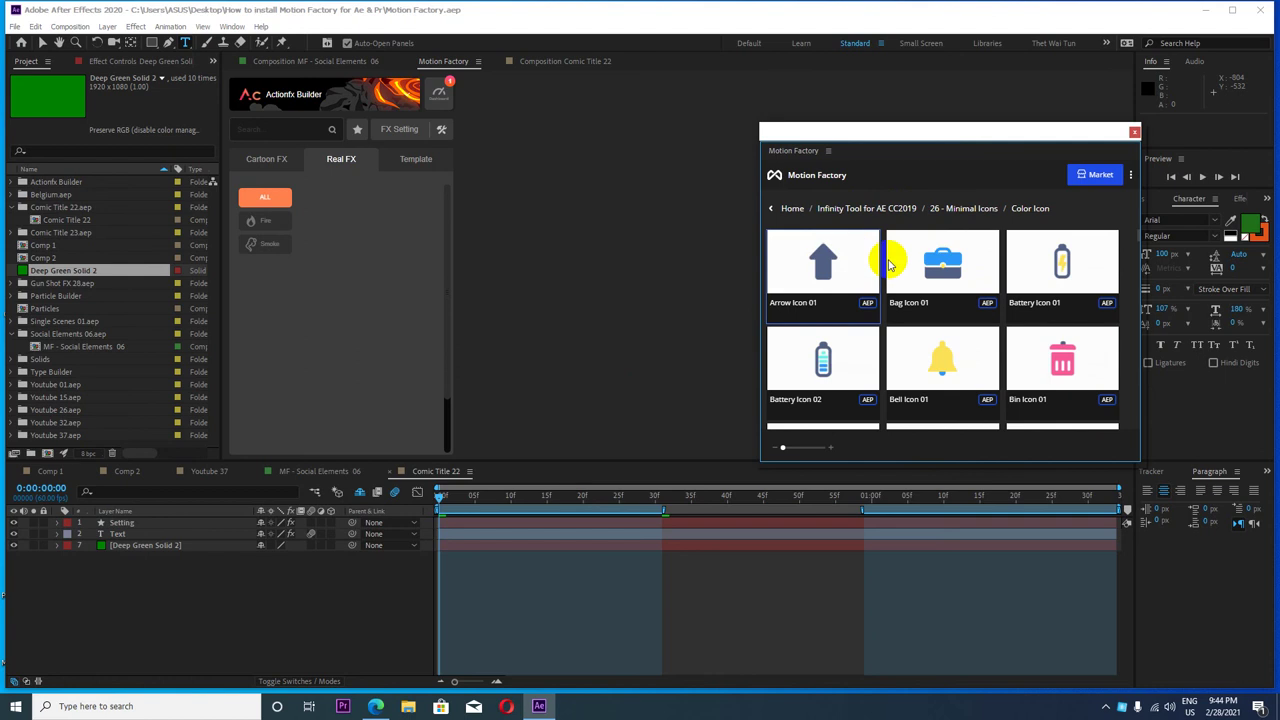
- Move and narrow the Motion Factory panel while backing out from Minimal Icons to Local Files
{"action": "left_click", "coordinate": [772, 210]}
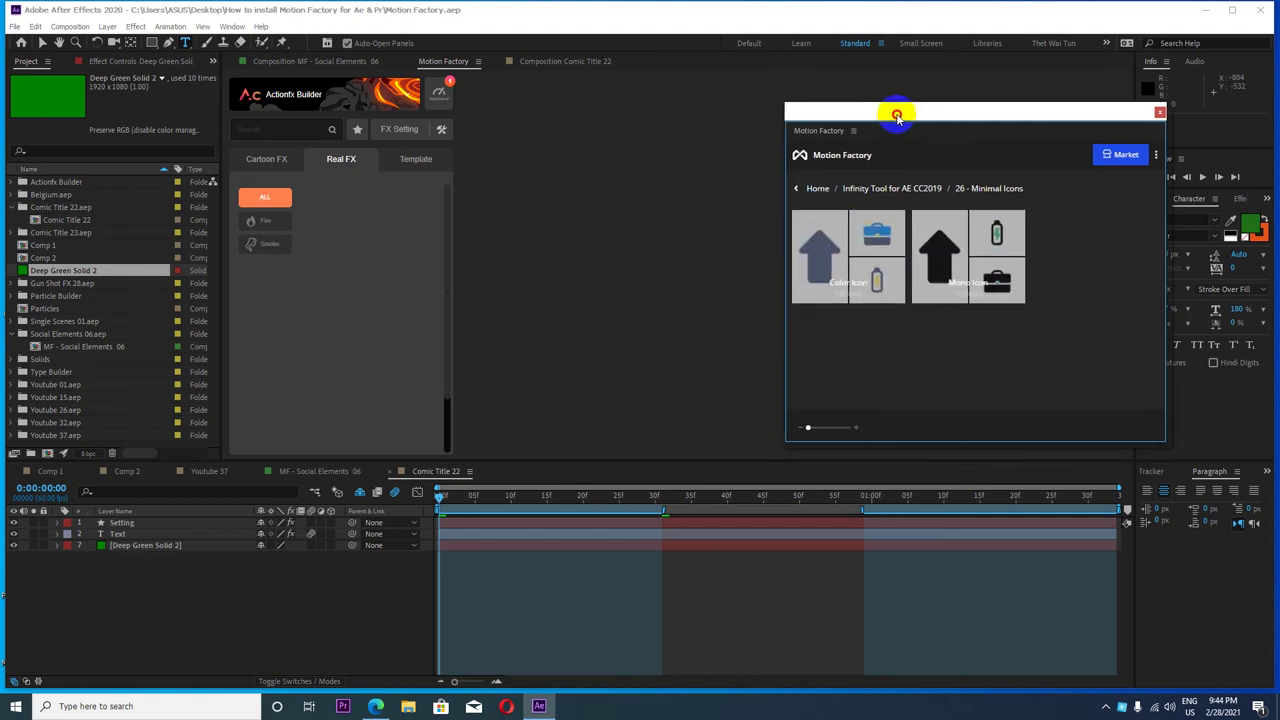
{"action": "left_click_drag", "start_coordinate": [876, 140], "coordinate": [942, 106]}
{"action": "mouse_move", "coordinate": [824, 193]}
{"action": "left_mouse_down"}
{"action": "mouse_move", "coordinate": [948, 200]}
{"action": "mouse_move", "coordinate": [890, 208]}
{"action": "left_mouse_up"}
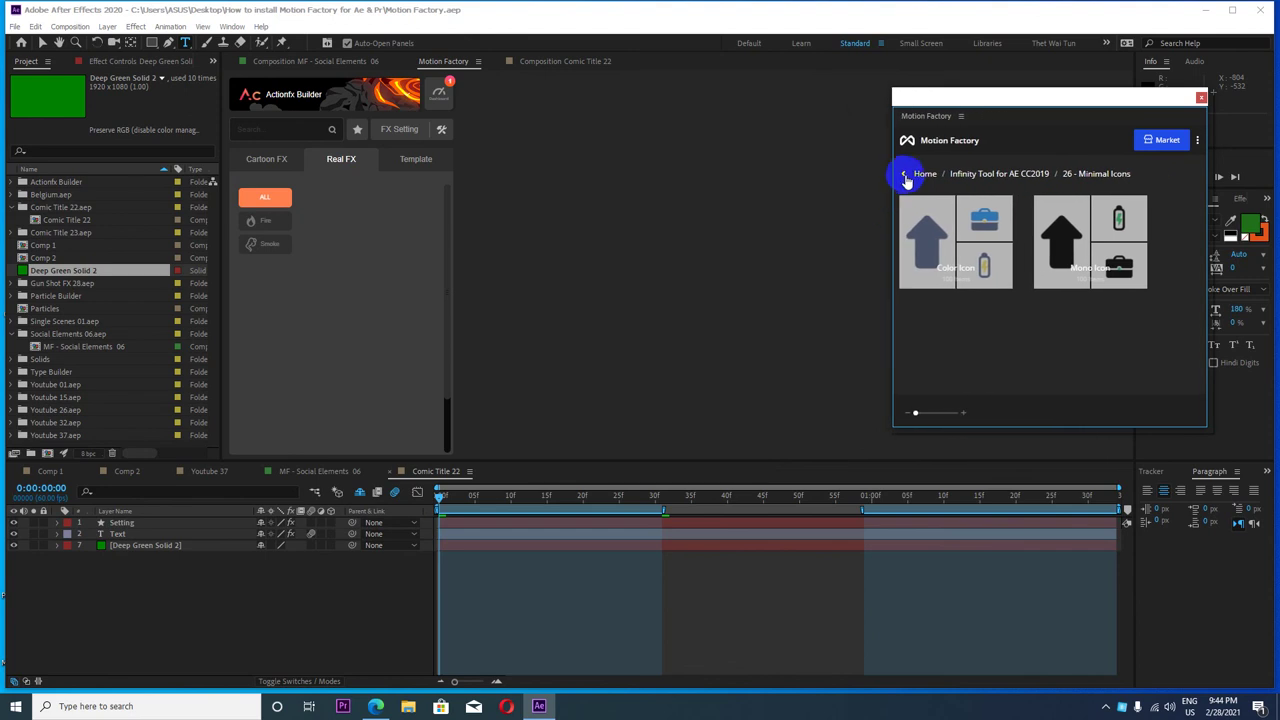
{"action": "left_click", "coordinate": [905, 176]}
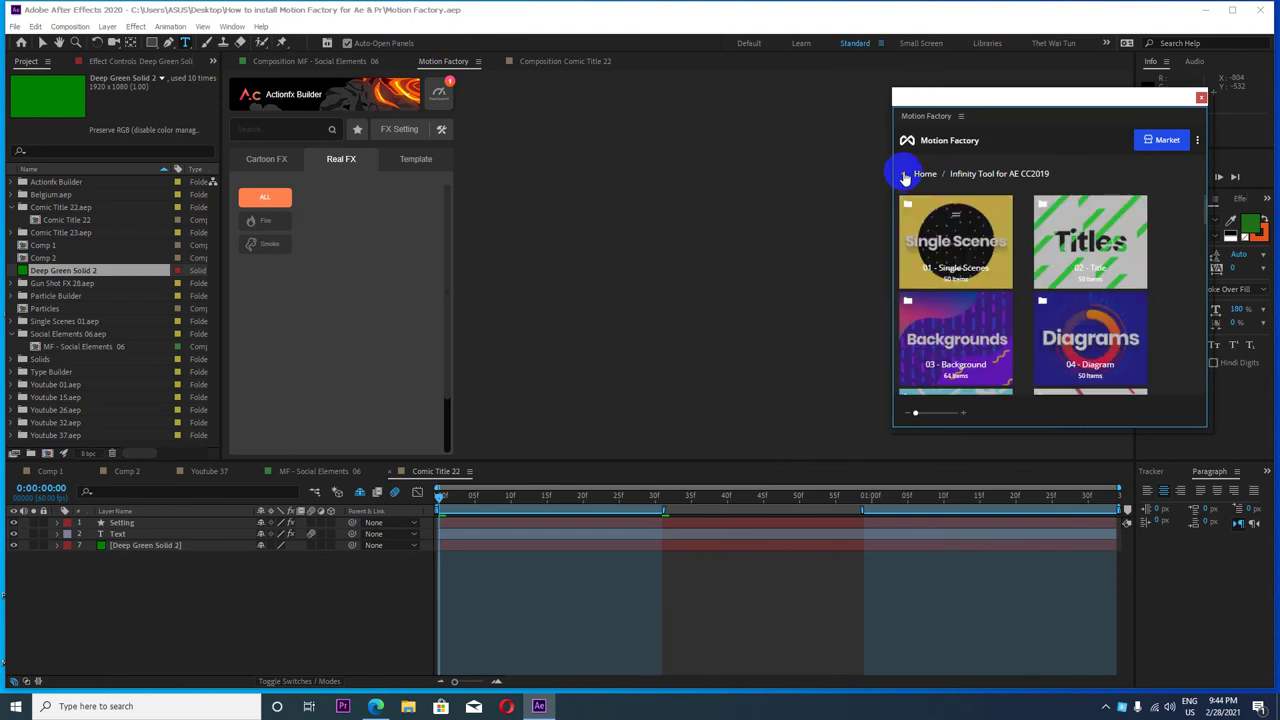
{"action": "left_click", "coordinate": [905, 176]}
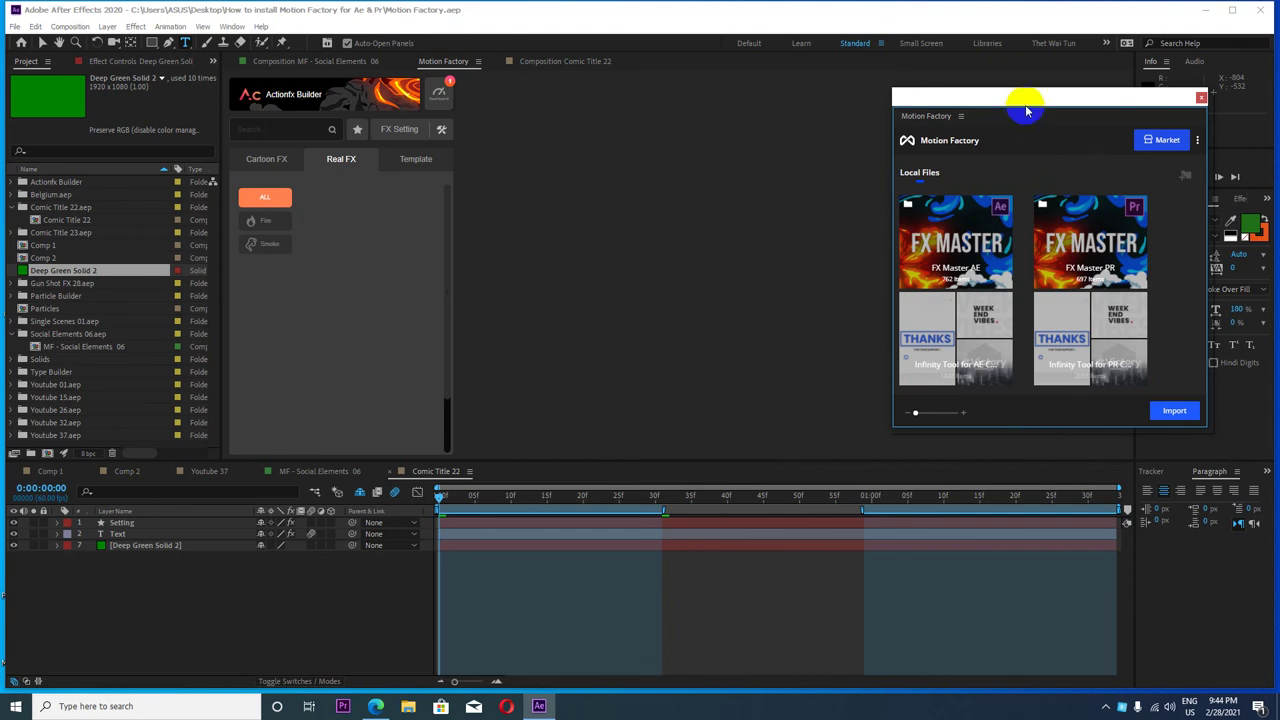
{"action": "left_click_drag", "start_coordinate": [1027, 110], "coordinate": [1009, 107]}
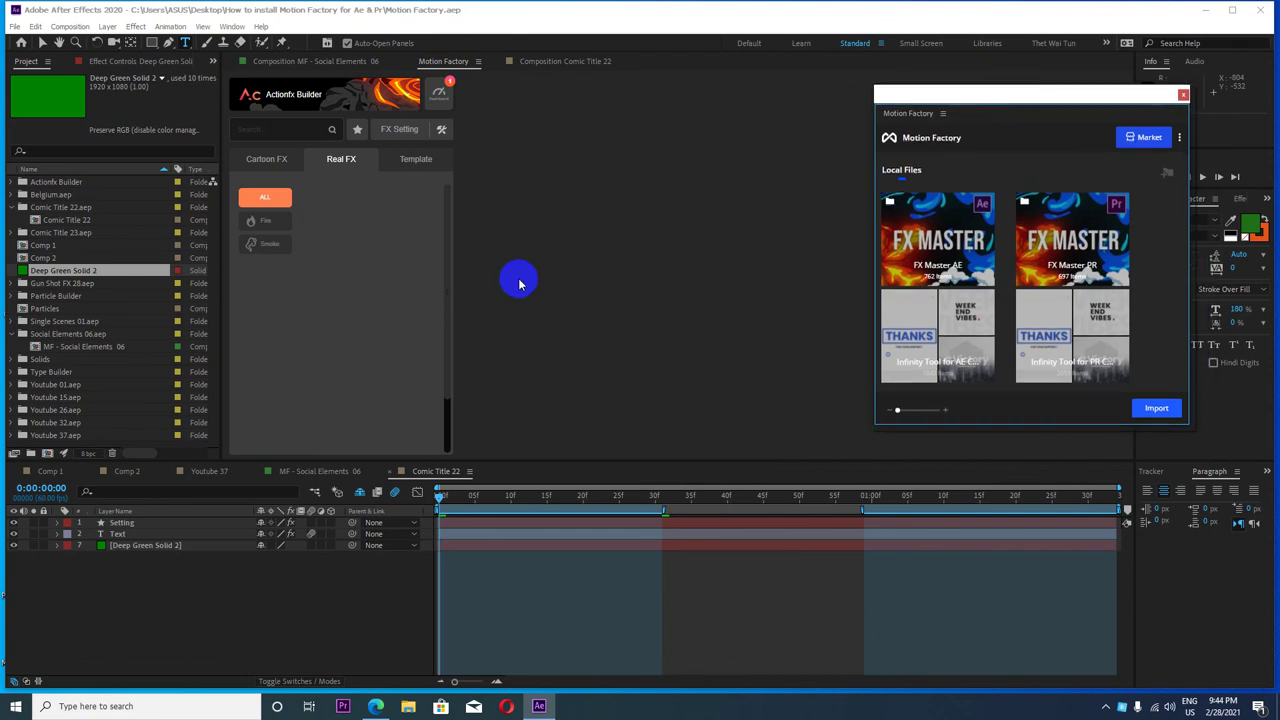